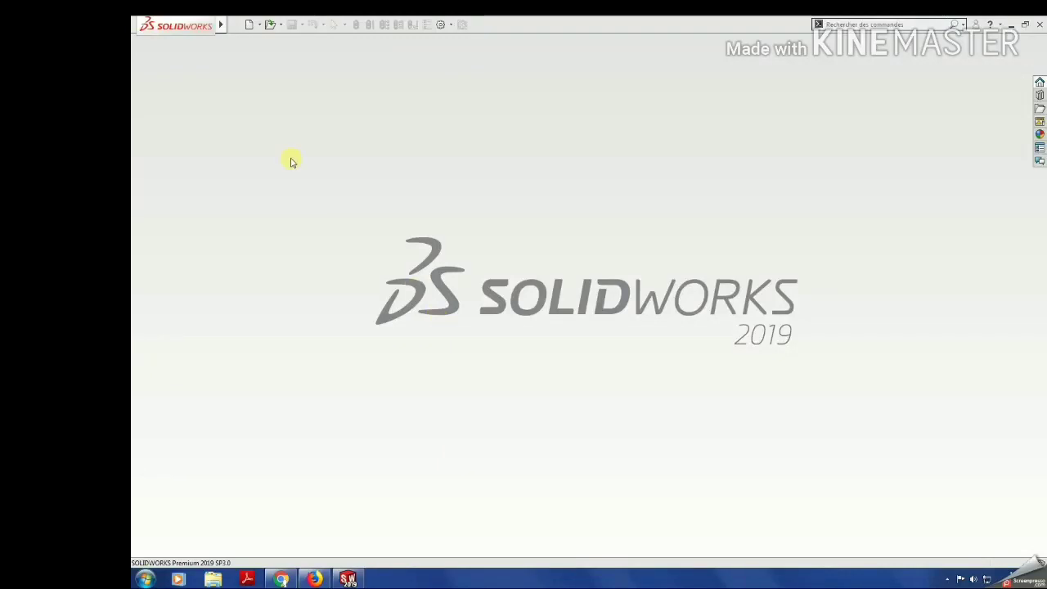
Create a new blank part document from the Pièce template.
click(249, 26)
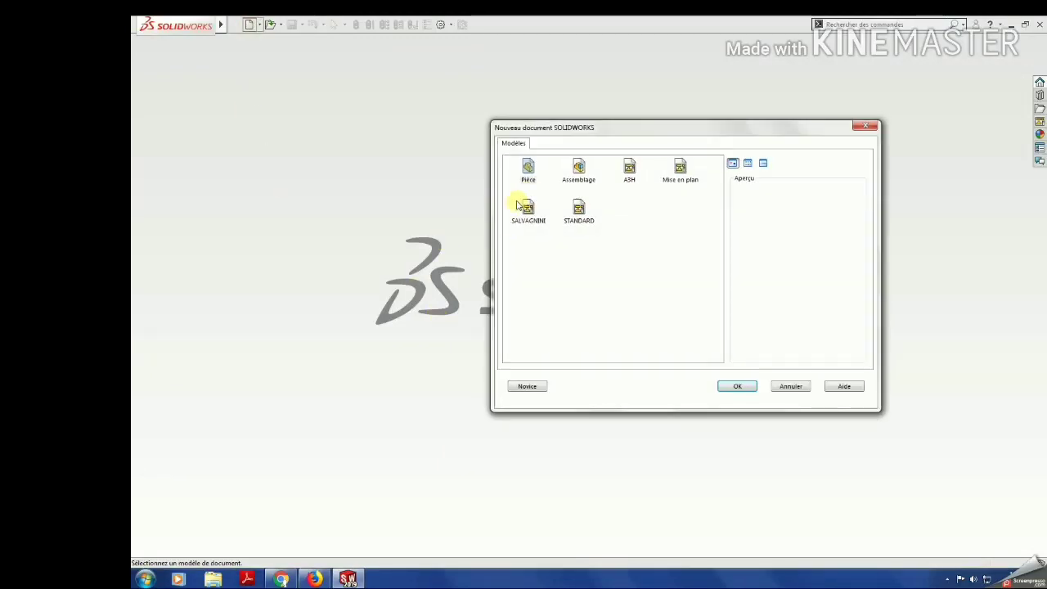
double_click(528, 172)
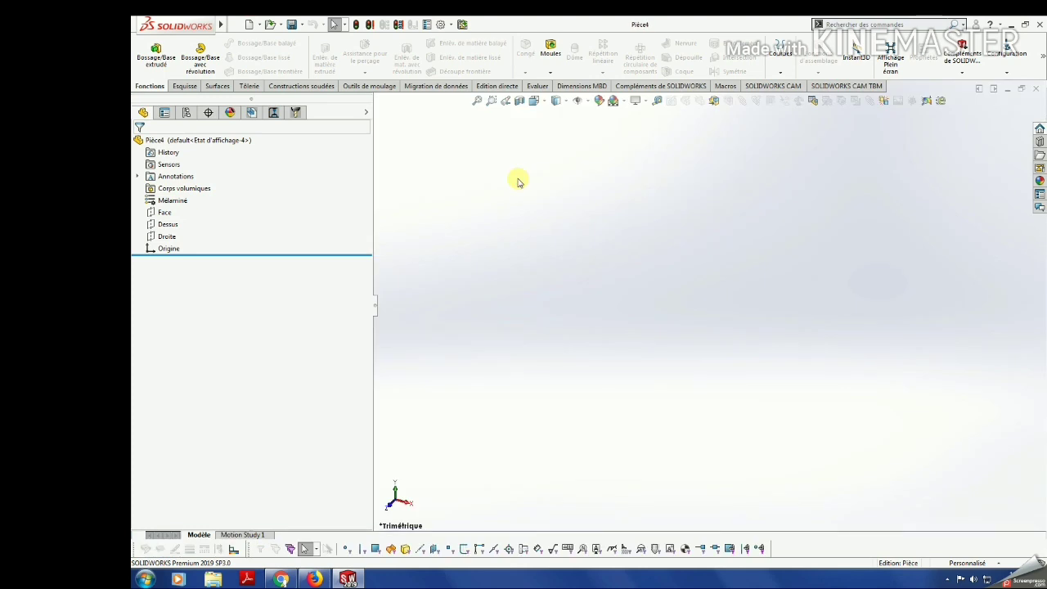
Start a sketch on the Face plane and draw a corner rectangle from the origin up and left.
click(167, 213)
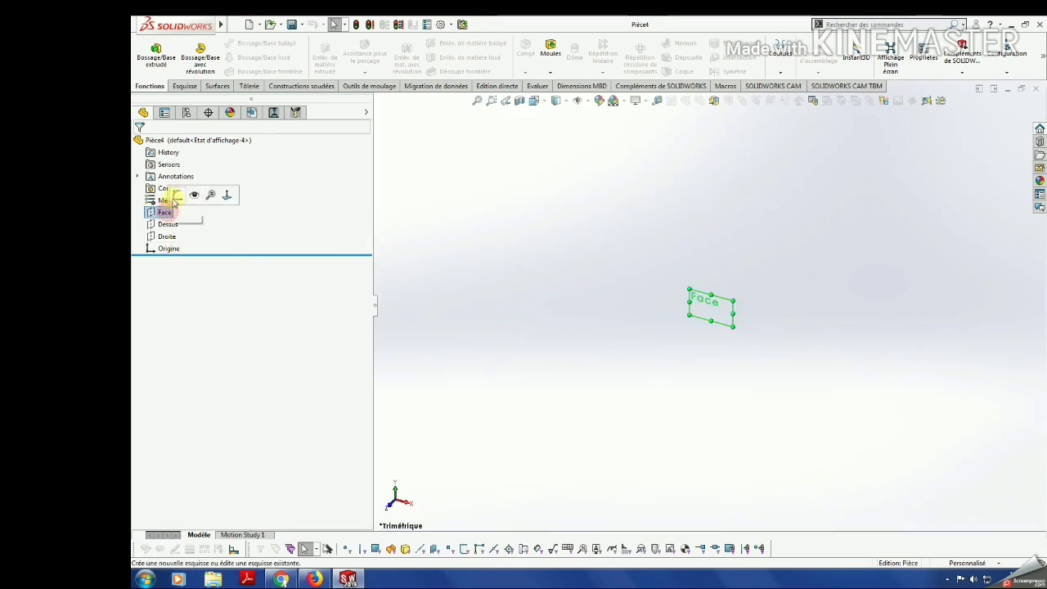
click(178, 196)
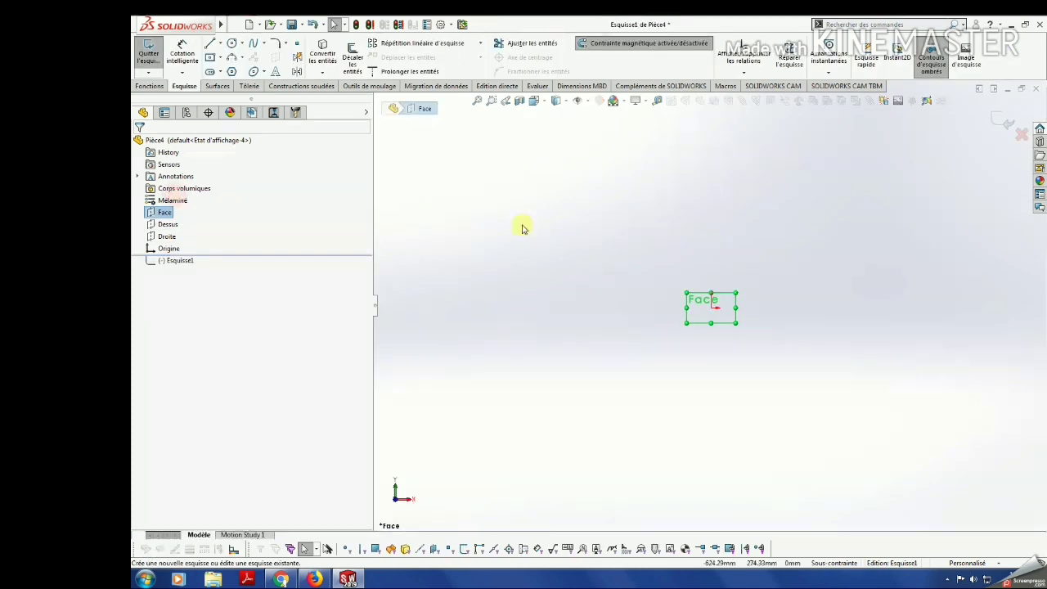
click(211, 59)
click(211, 59)
click(219, 57)
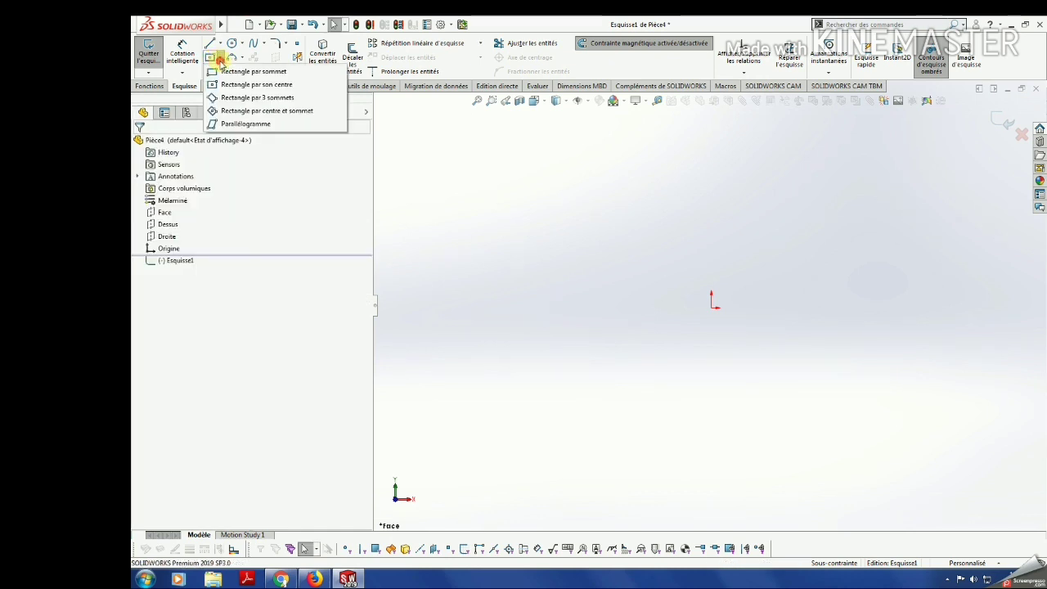
click(234, 83)
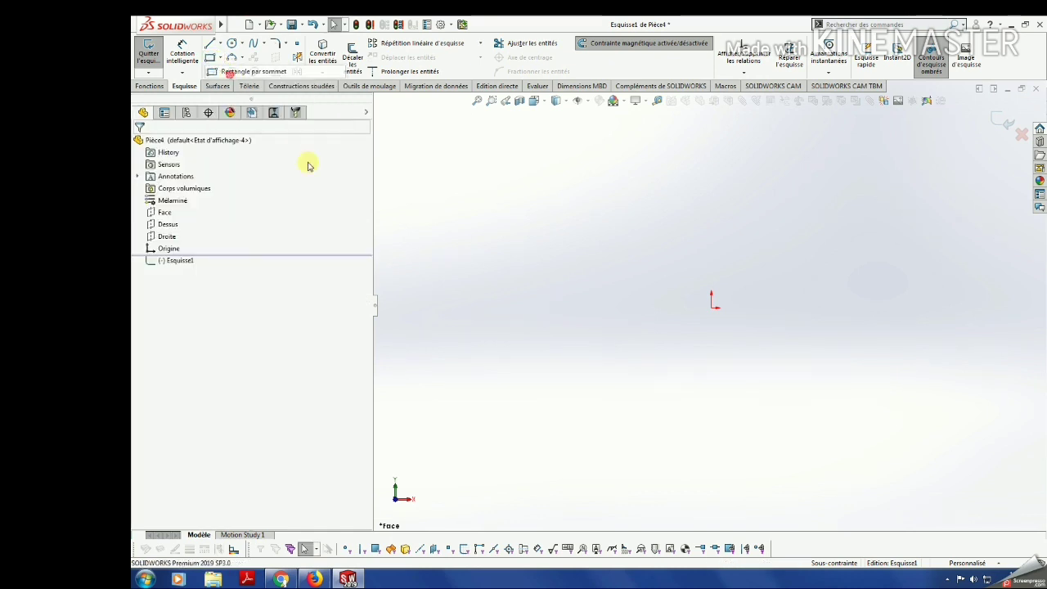
click(712, 309)
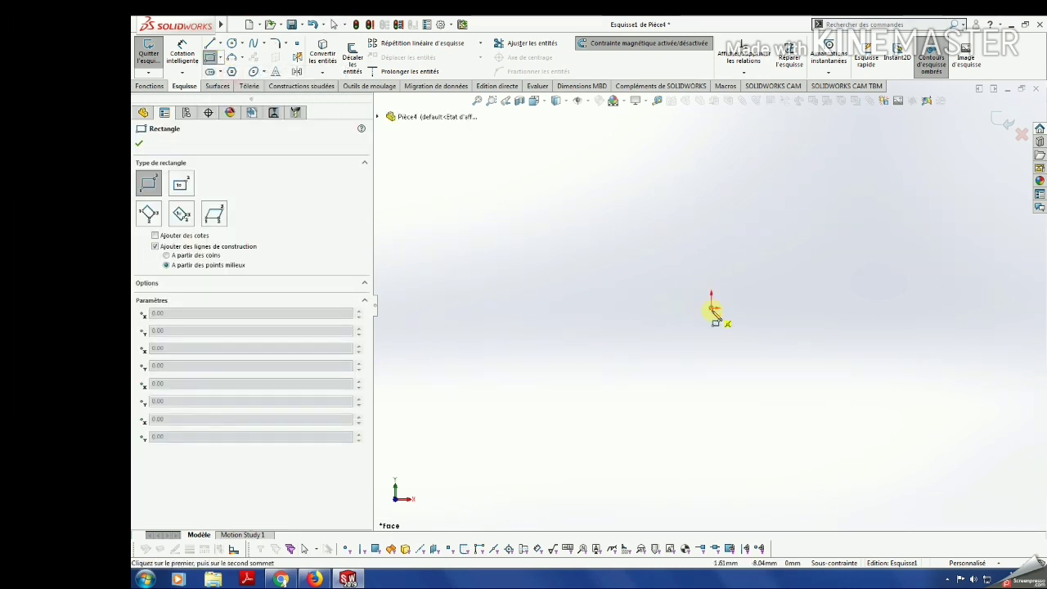
click(612, 159)
Convert the rectangle to construction geometry and confirm it.
click(174, 436)
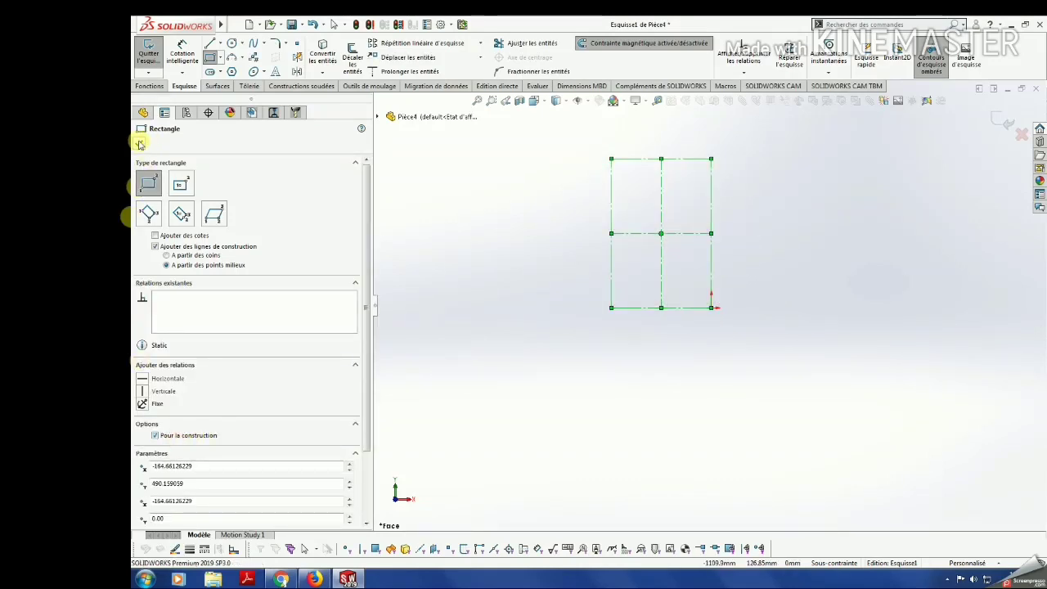
click(140, 144)
key(f)
click(181, 54)
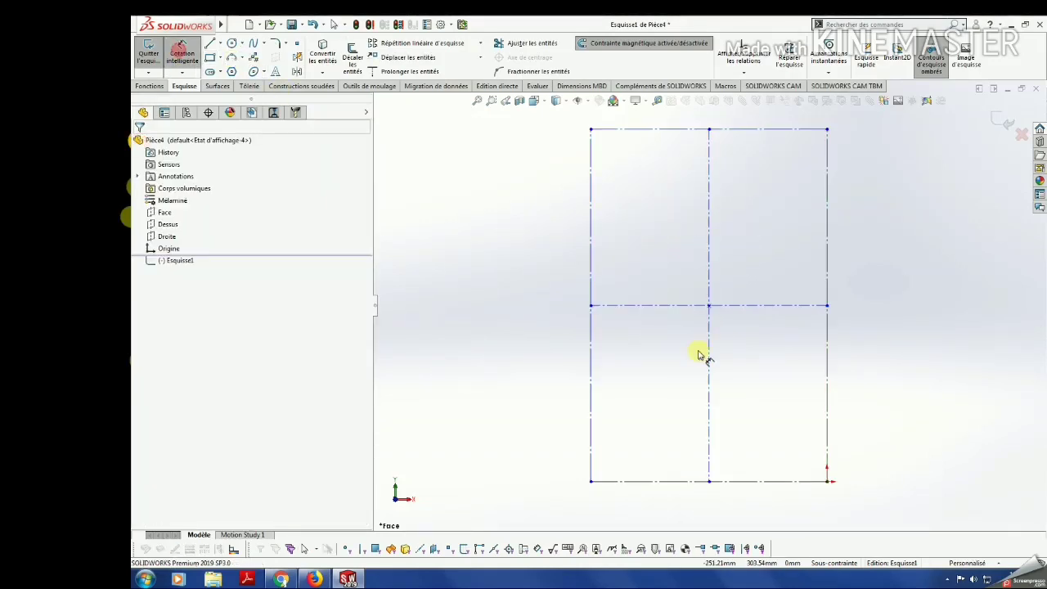
Dimension the rectangle's bottom edge to 30 and its left edge to 215.
click(685, 482)
click(683, 501)
text(30)
key(Return)
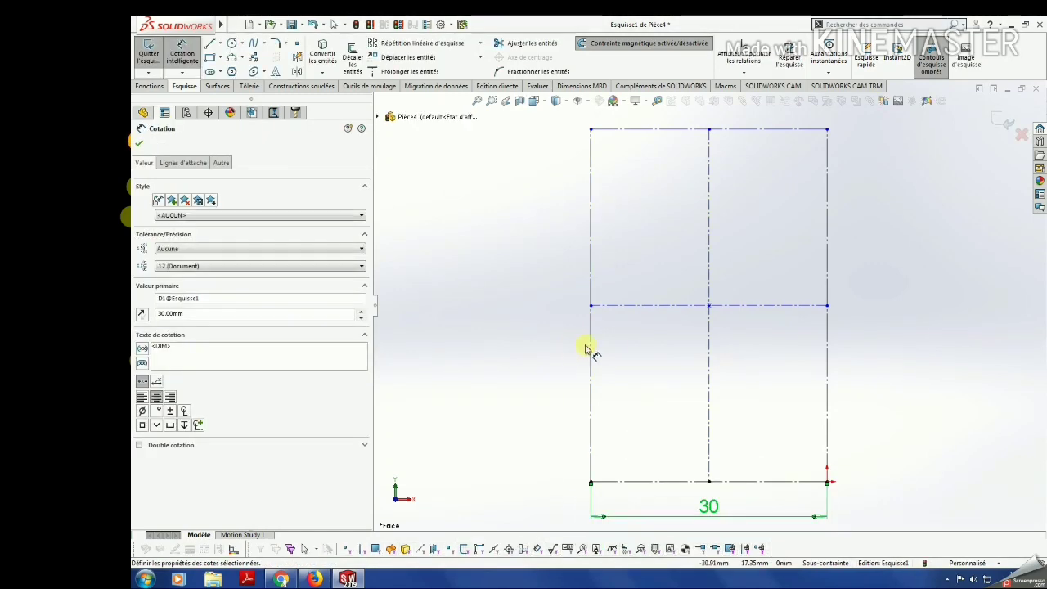
click(591, 346)
click(524, 345)
text(2)
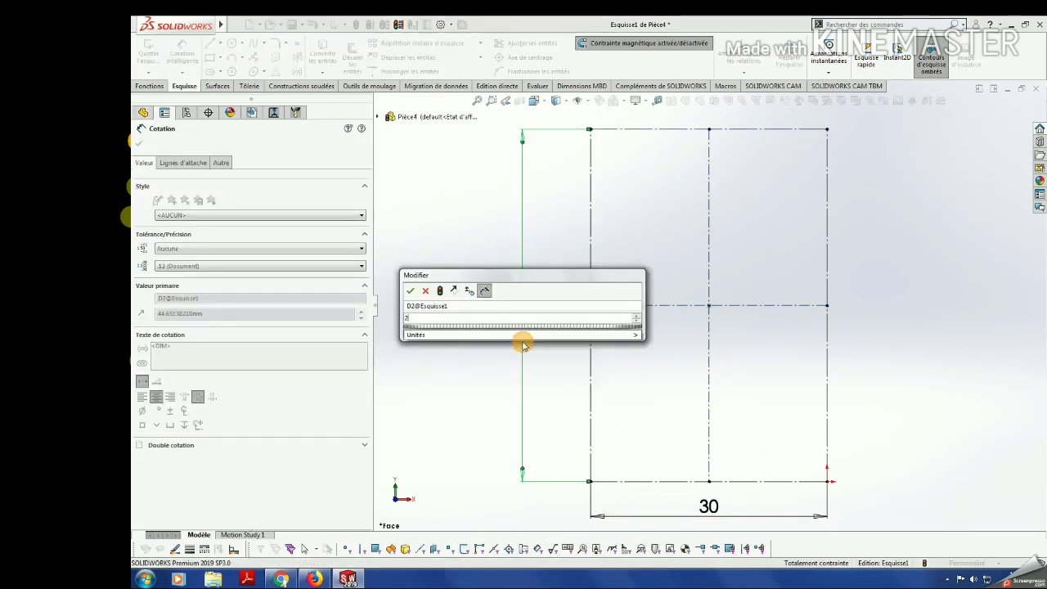
text(15)
key(Return)
key(Escape)
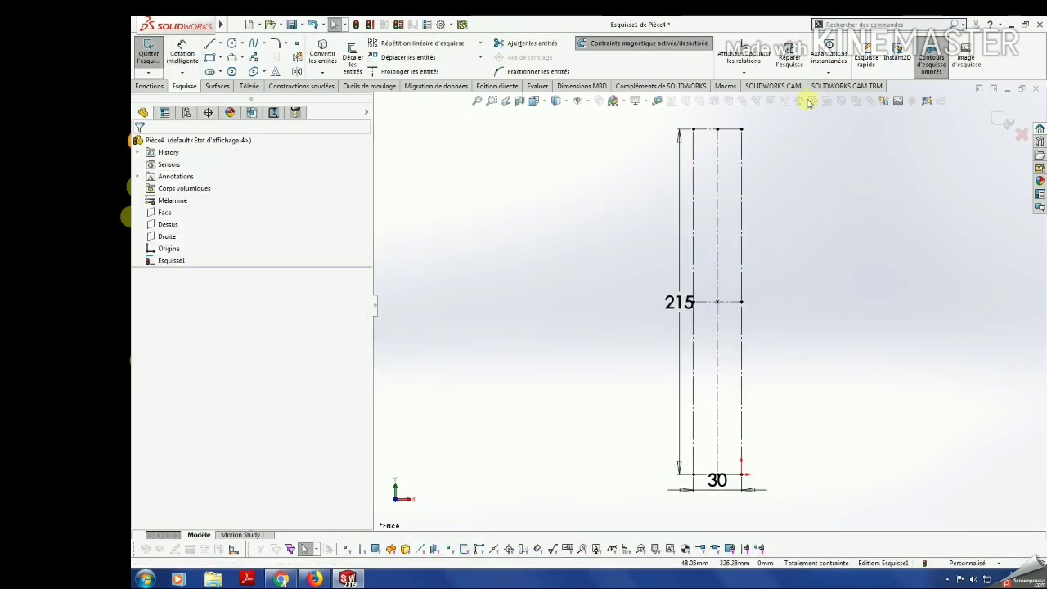
click(185, 86)
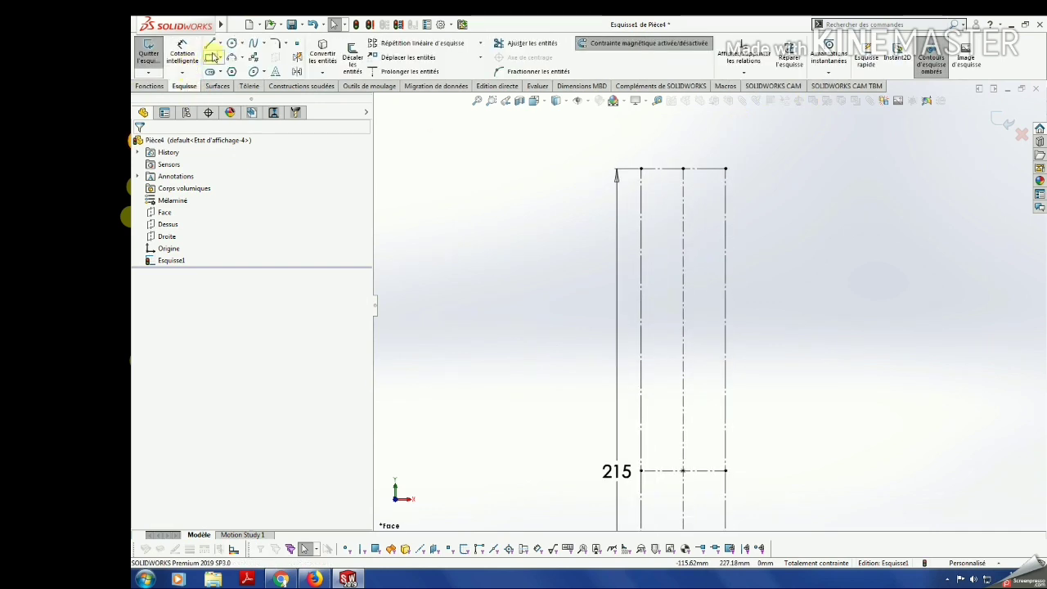
Draw a stepped line profile from the top-right corner, ending in a tangent arc curving down-left.
click(210, 42)
scroll(727, 174, down, 3)
click(724, 197)
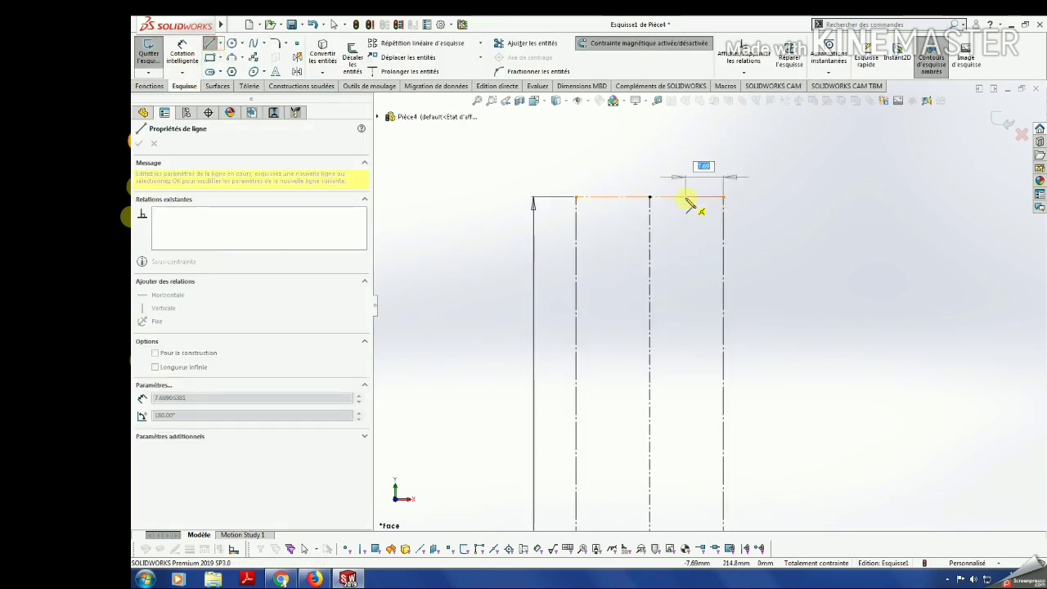
click(685, 197)
click(686, 279)
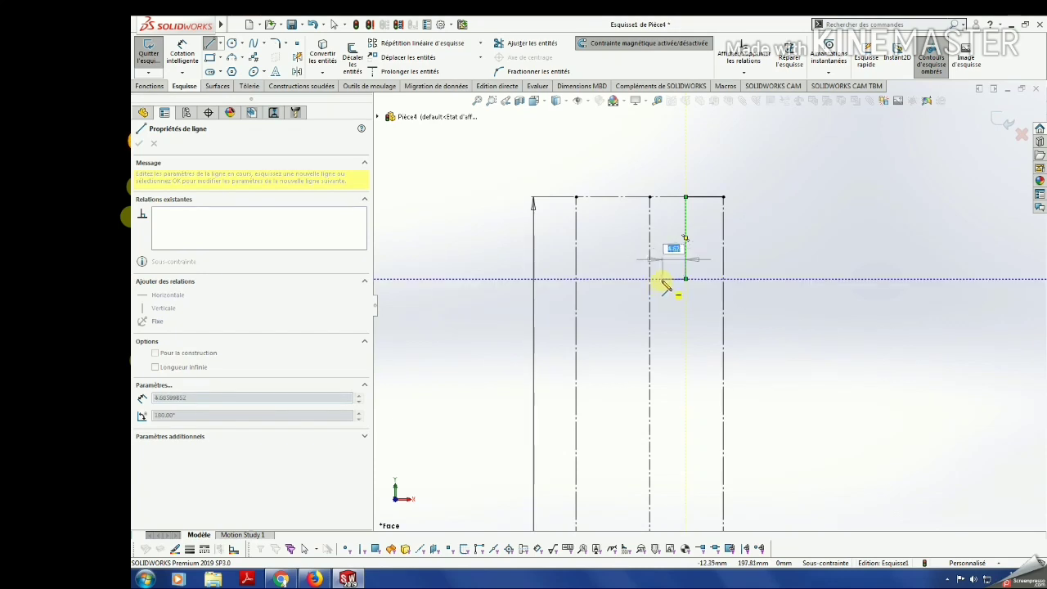
click(661, 279)
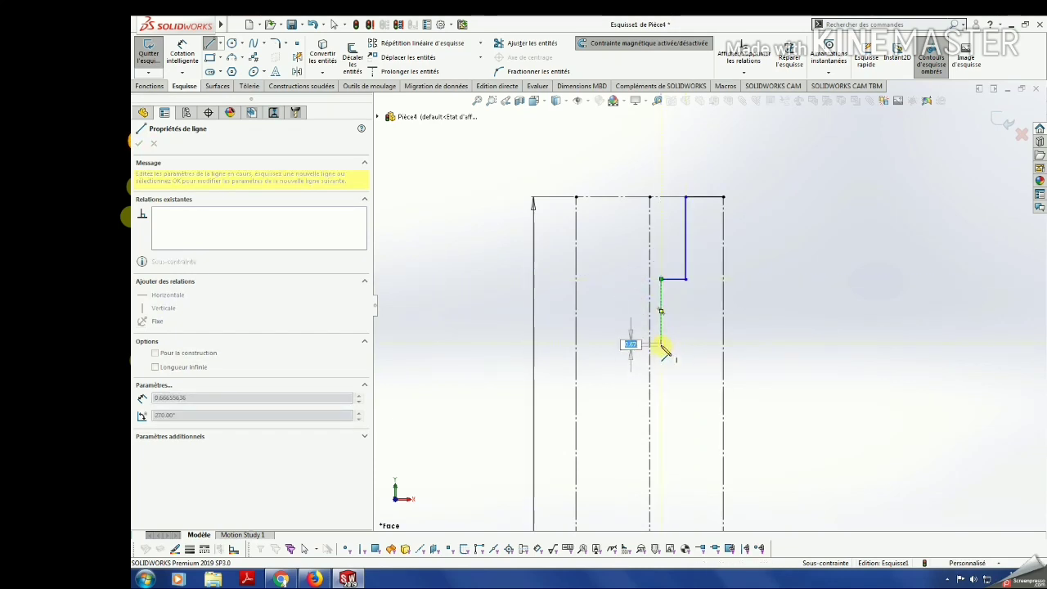
click(661, 343)
click(600, 426)
key(Escape)
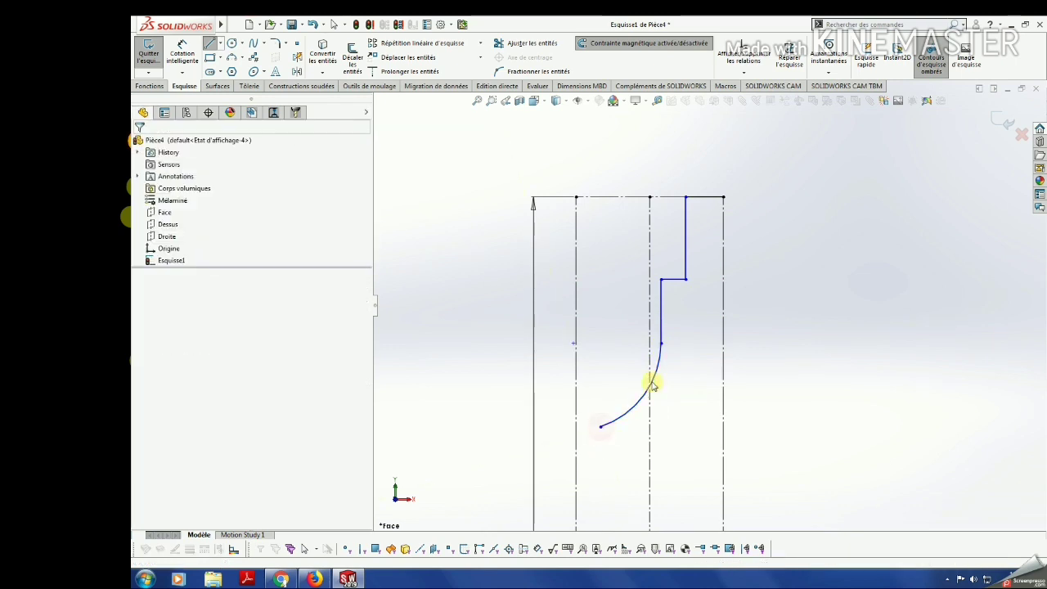
click(181, 54)
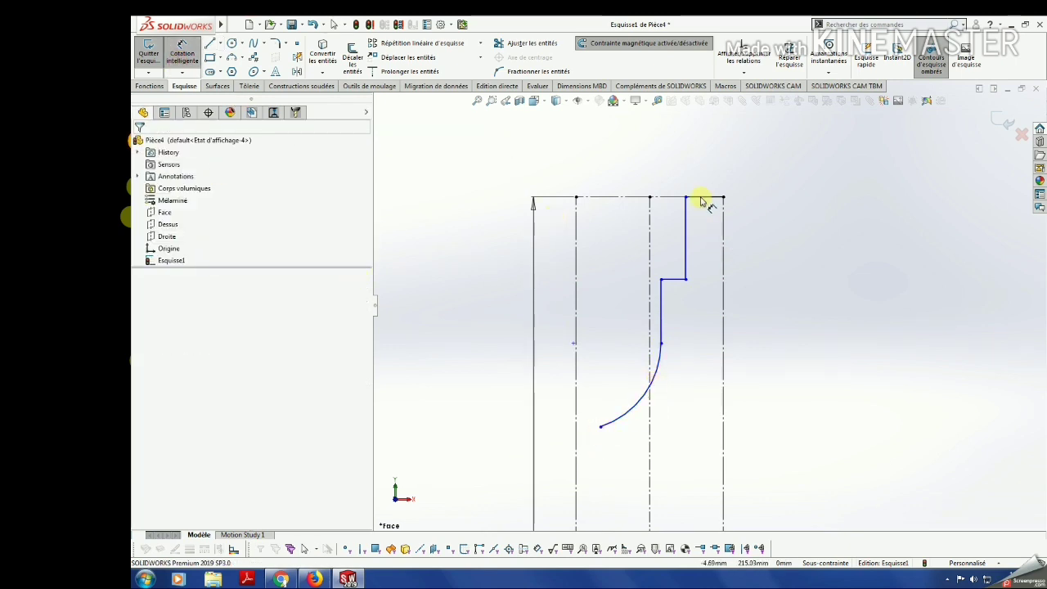
Dimension the profile's vertical lines 15 and 5, the step 0,70 and the top line 13.
click(686, 234)
click(761, 243)
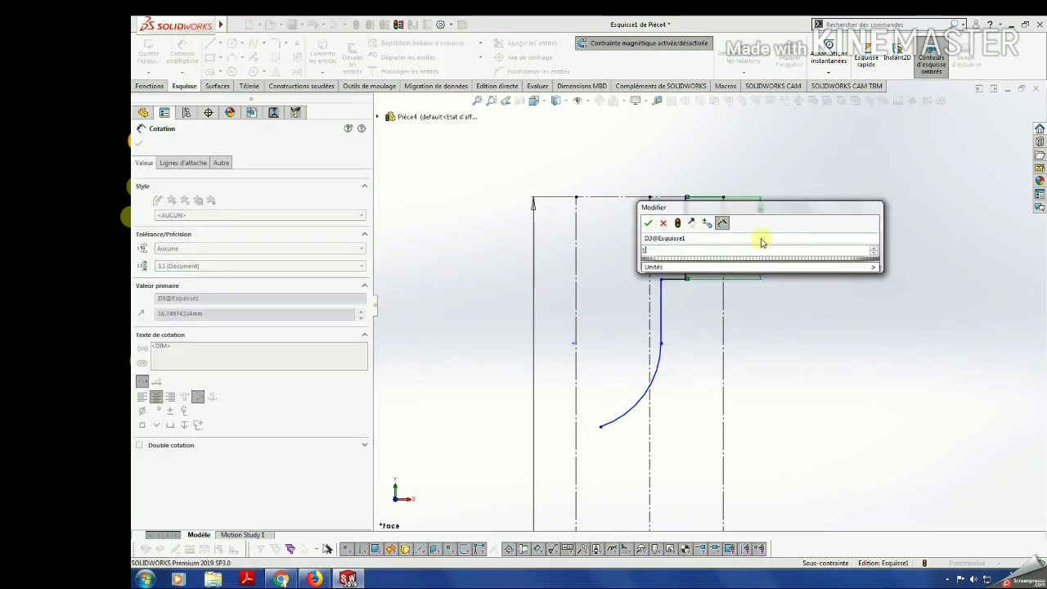
text(5)
key(Return)
click(661, 301)
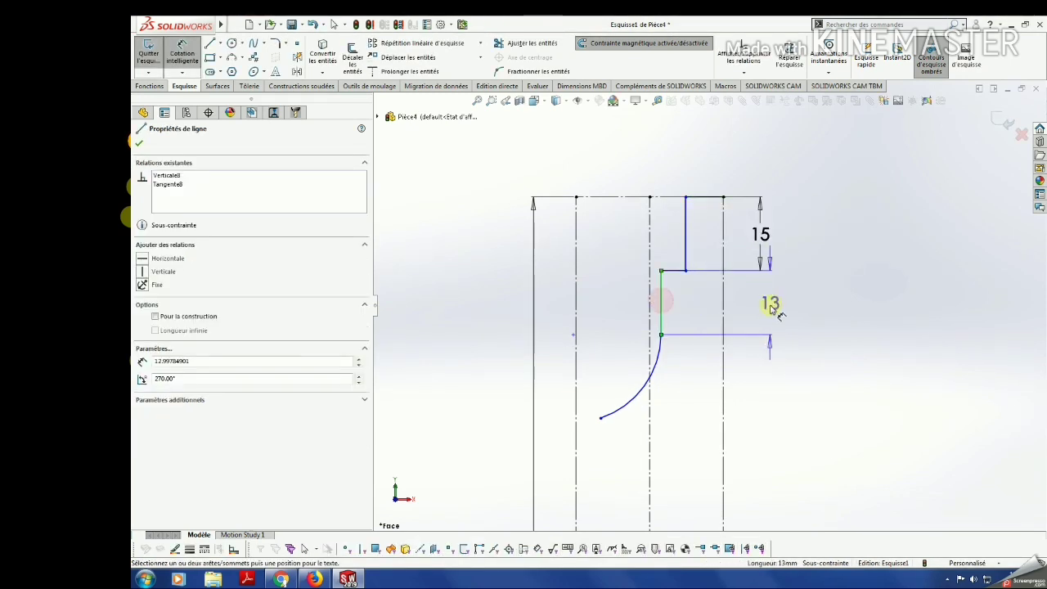
click(770, 308)
text(5)
key(Return)
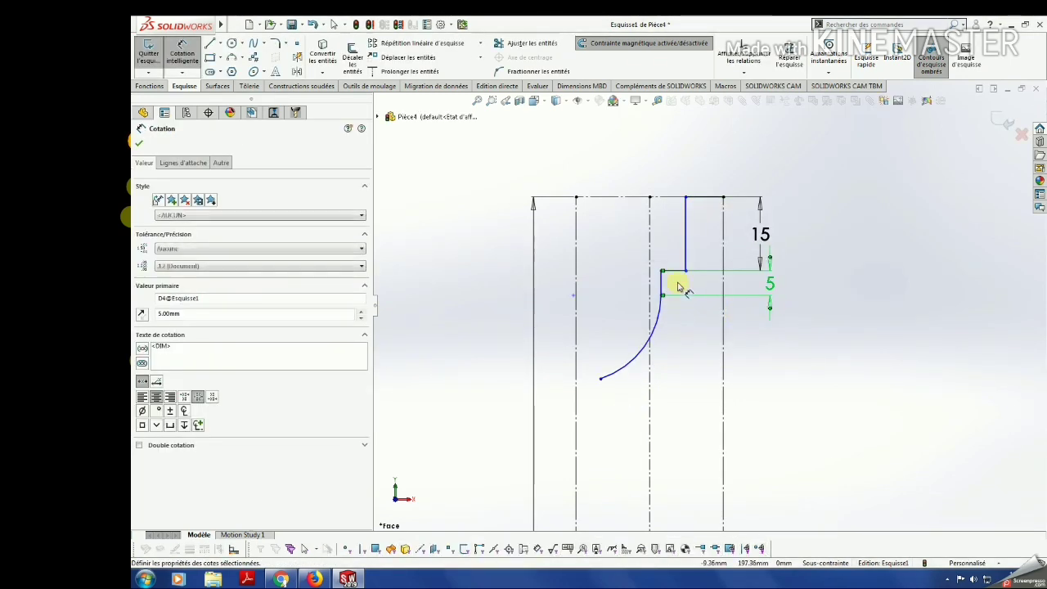
click(676, 271)
click(673, 248)
text(0)
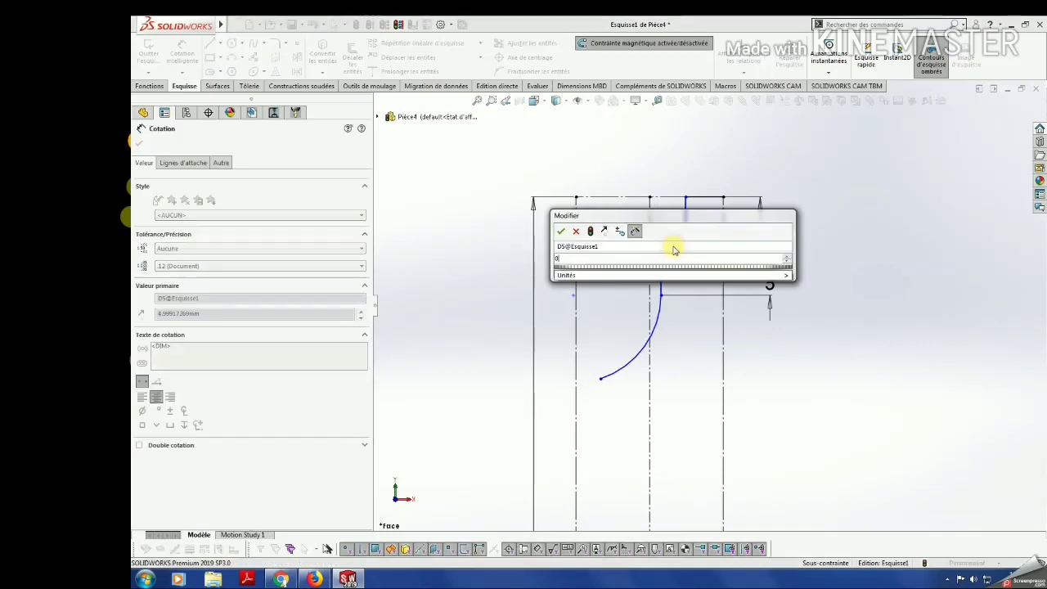
text(,7)
key(Return)
click(704, 197)
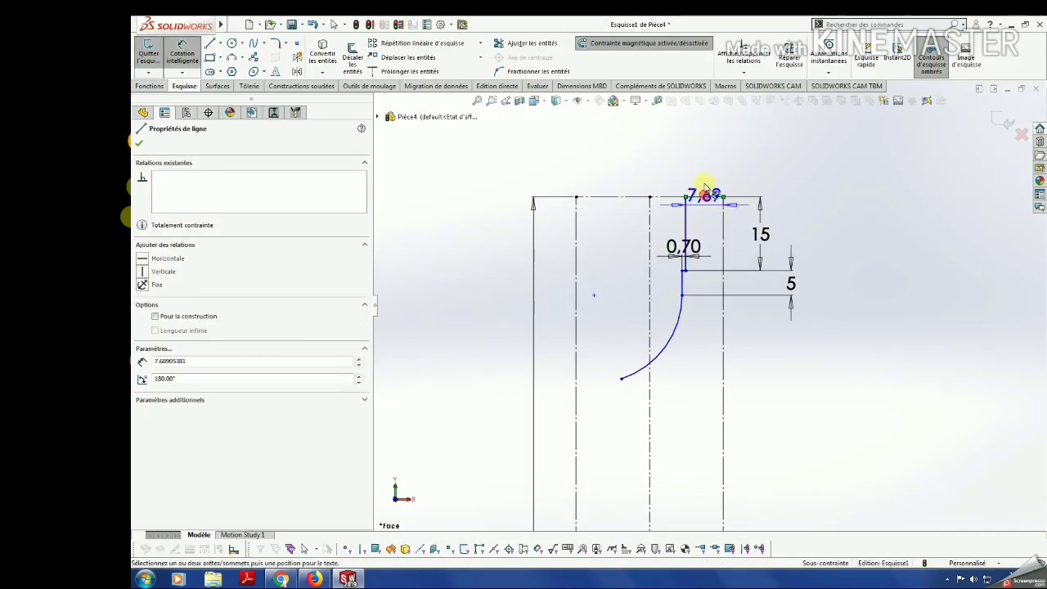
click(702, 176)
text(13)
key(Return)
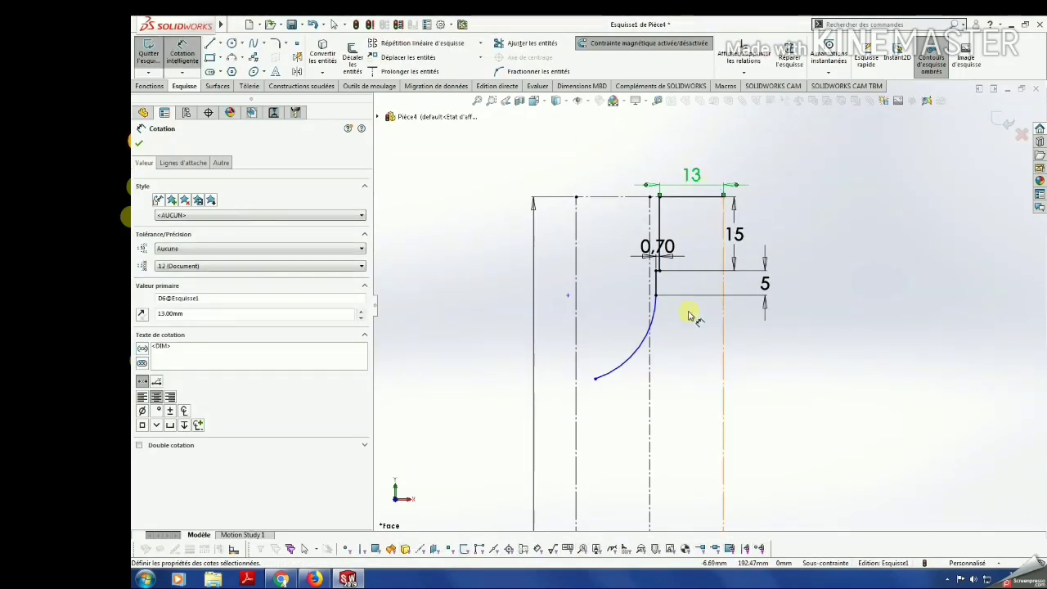
Give the arc an R35 radius and shorten it by dragging its lower end upward.
click(640, 360)
click(692, 381)
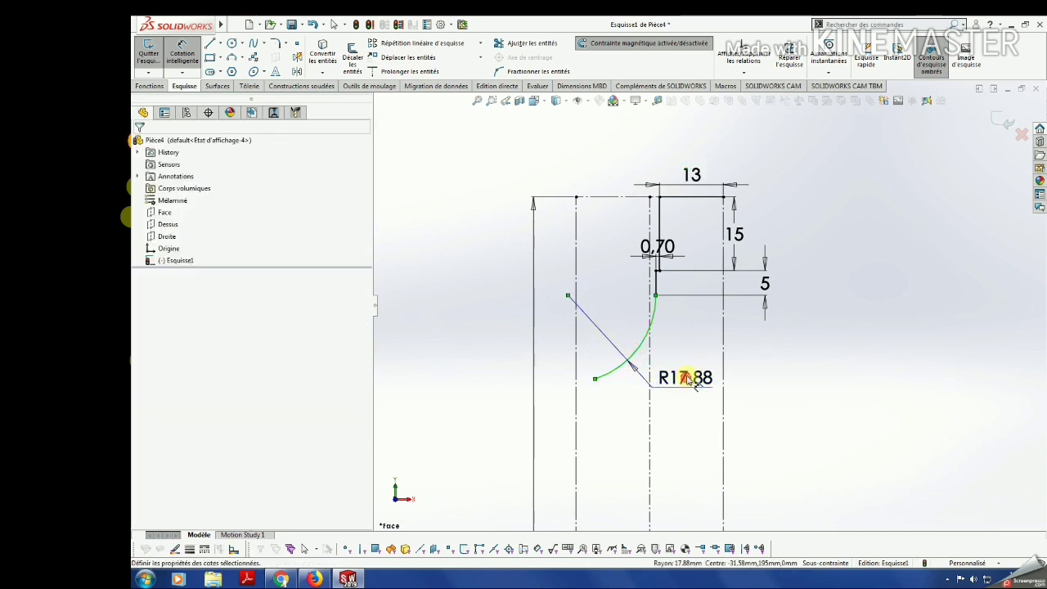
click(691, 382)
text(35)
key(Return)
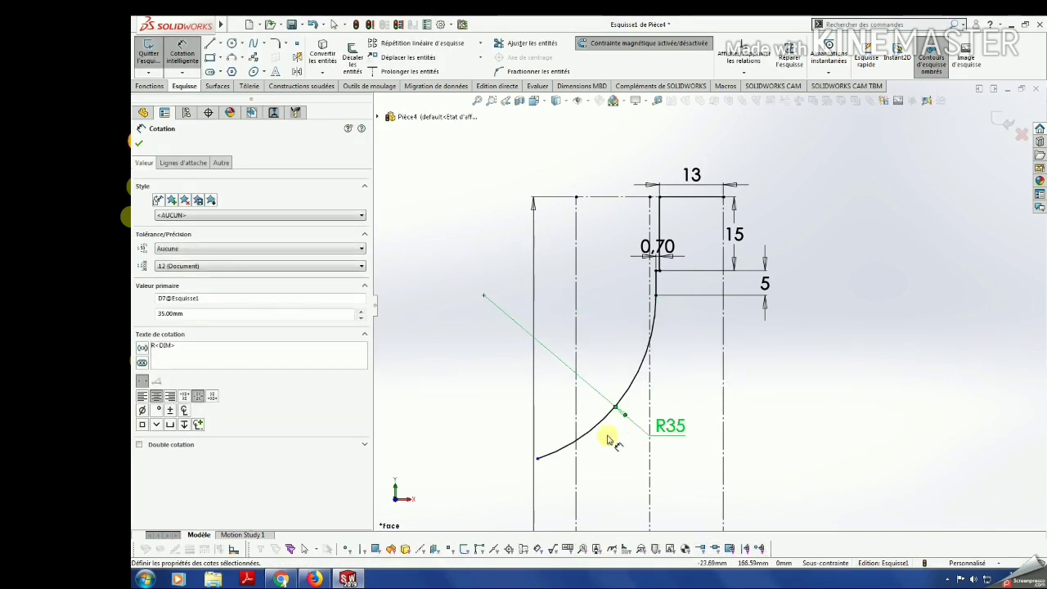
key(Escape)
mouse_move(539, 462)
mouse_down()
mouse_move(596, 416)
mouse_move(627, 352)
mouse_up()
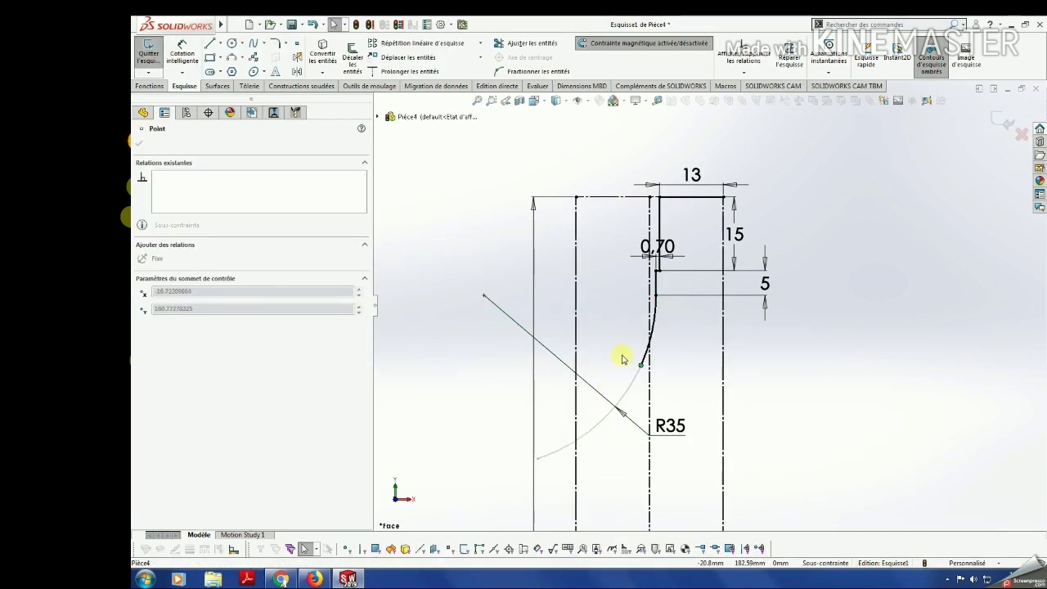
key(Escape)
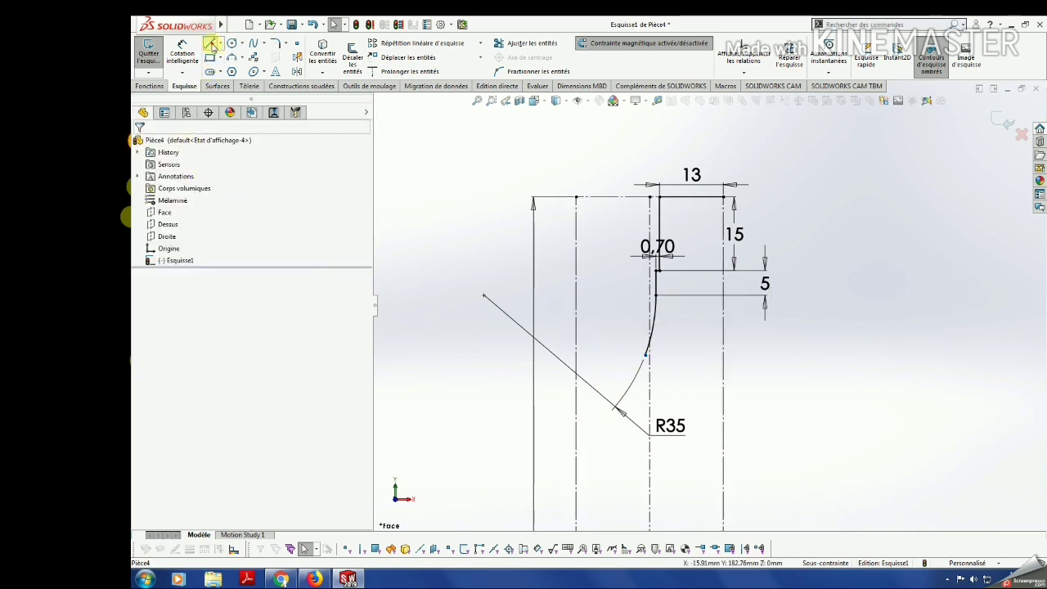
Draw a long tangent arc from the R35 curve's end down to the rectangle's bottom.
click(210, 45)
scroll(573, 368, down, 2)
click(679, 354)
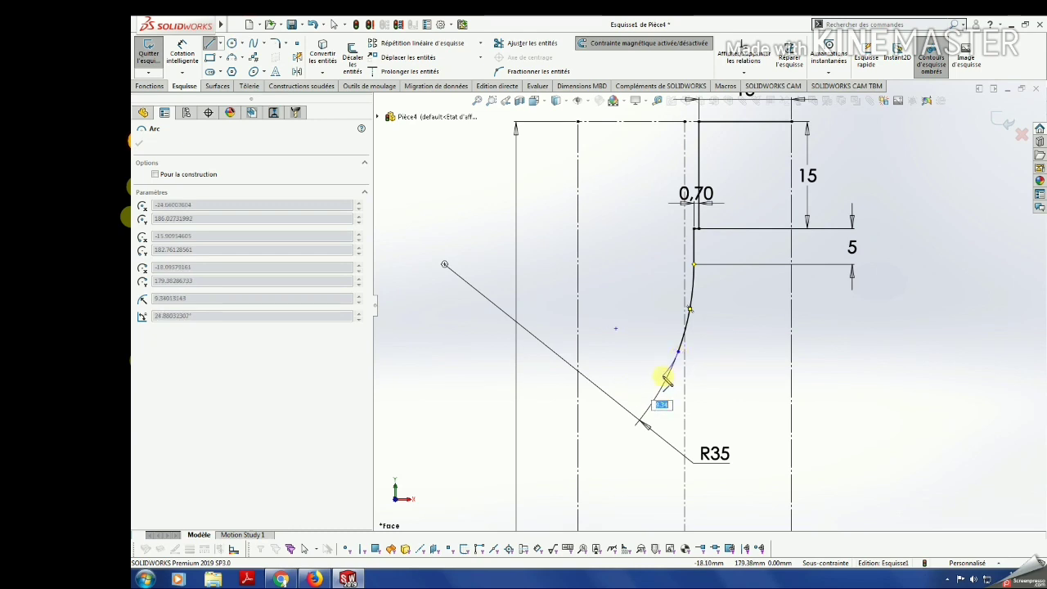
click(700, 490)
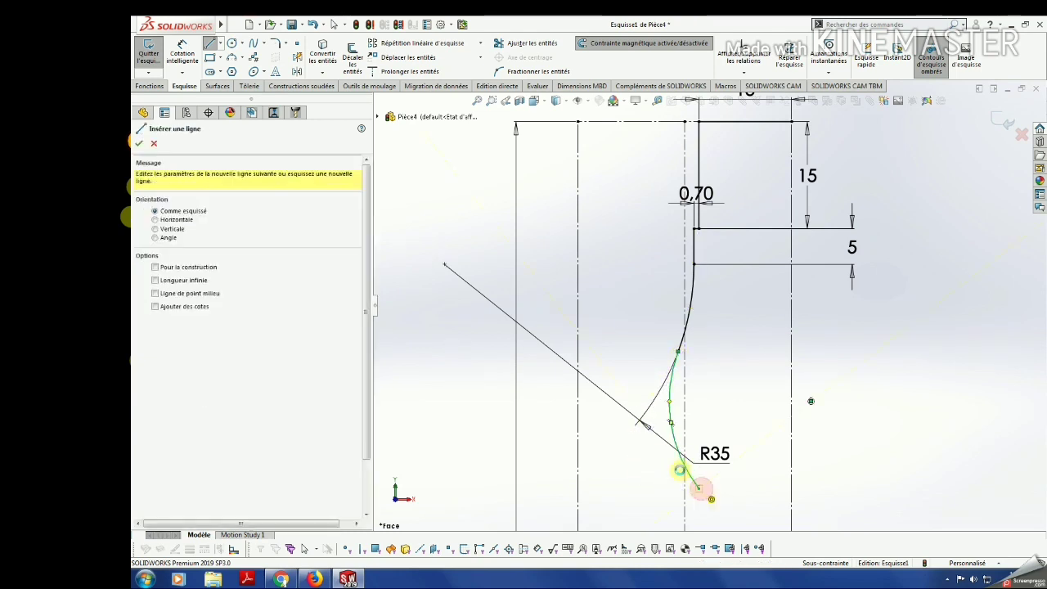
key(Escape)
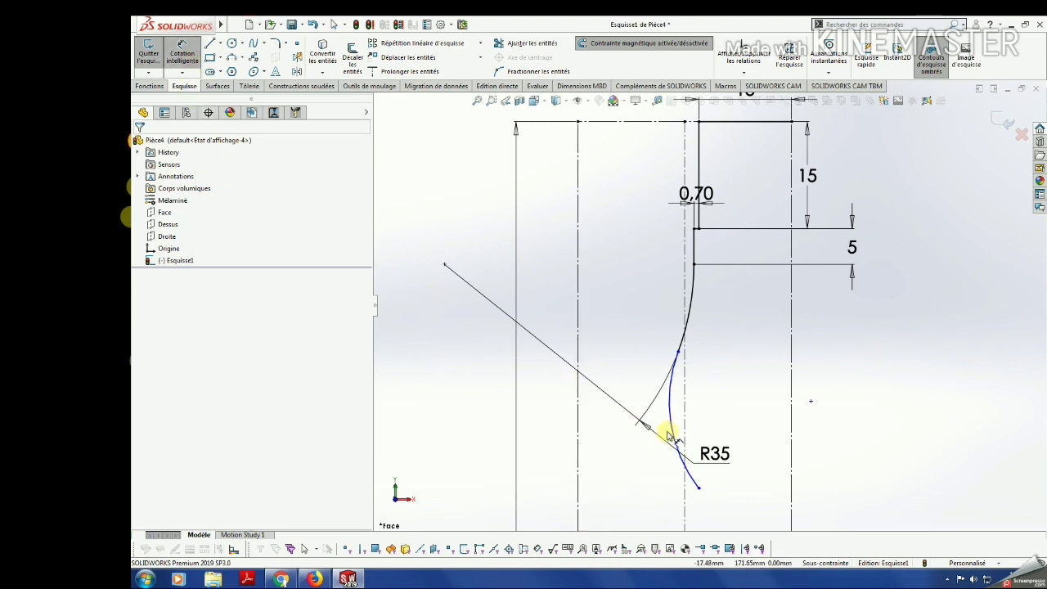
Dimension the new long arc's radius to 210.
click(666, 434)
click(746, 406)
text(2)
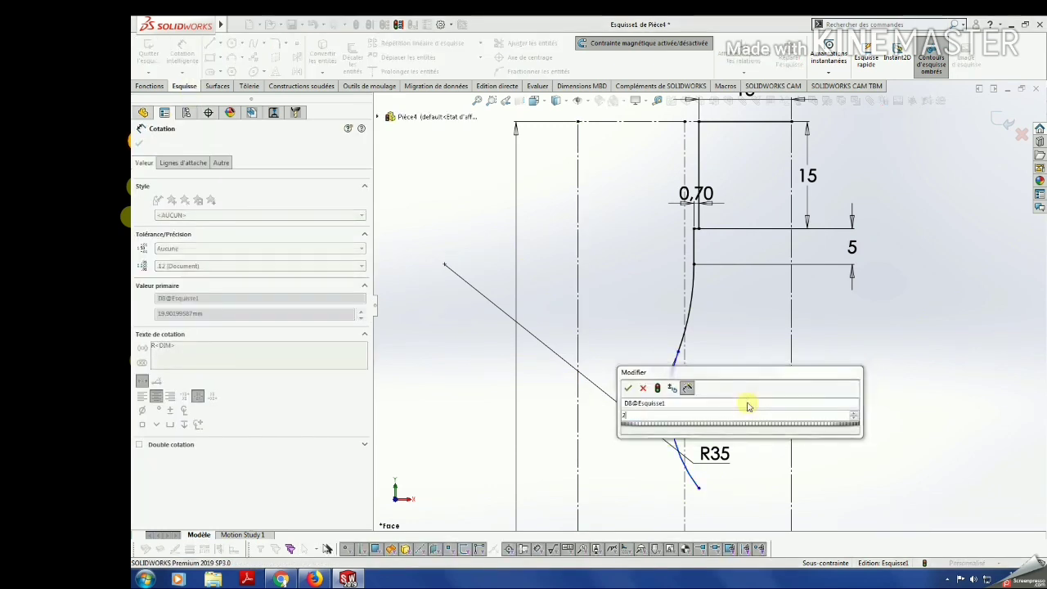
text(10)
key(Return)
scroll(666, 455, up, 2)
scroll(667, 503, up, 2)
key(Escape)
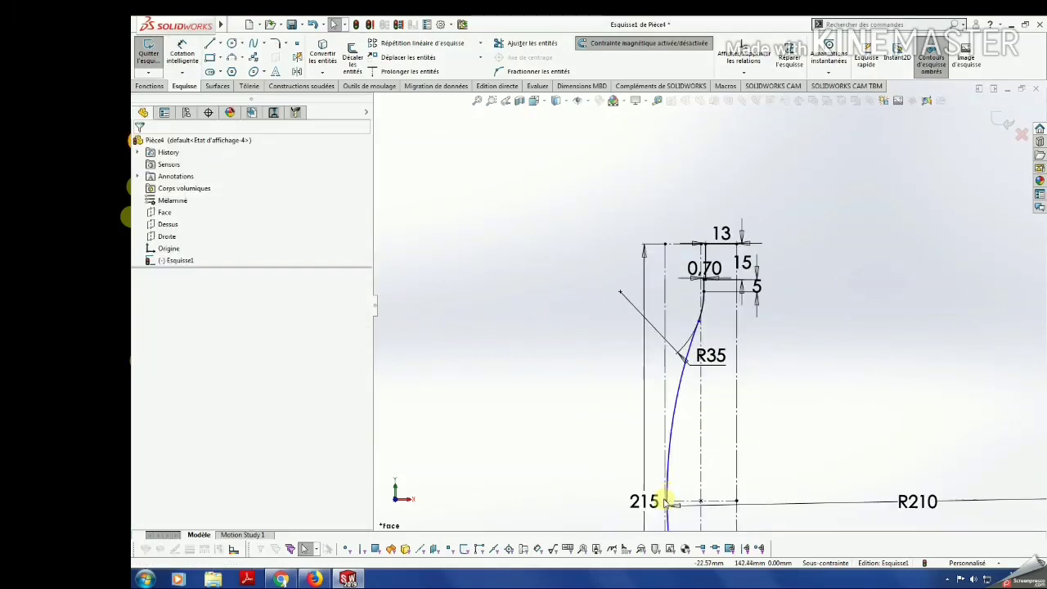
scroll(673, 491, up, 1)
scroll(678, 480, up, 1)
scroll(700, 525, up, 1)
scroll(731, 523, up, 1)
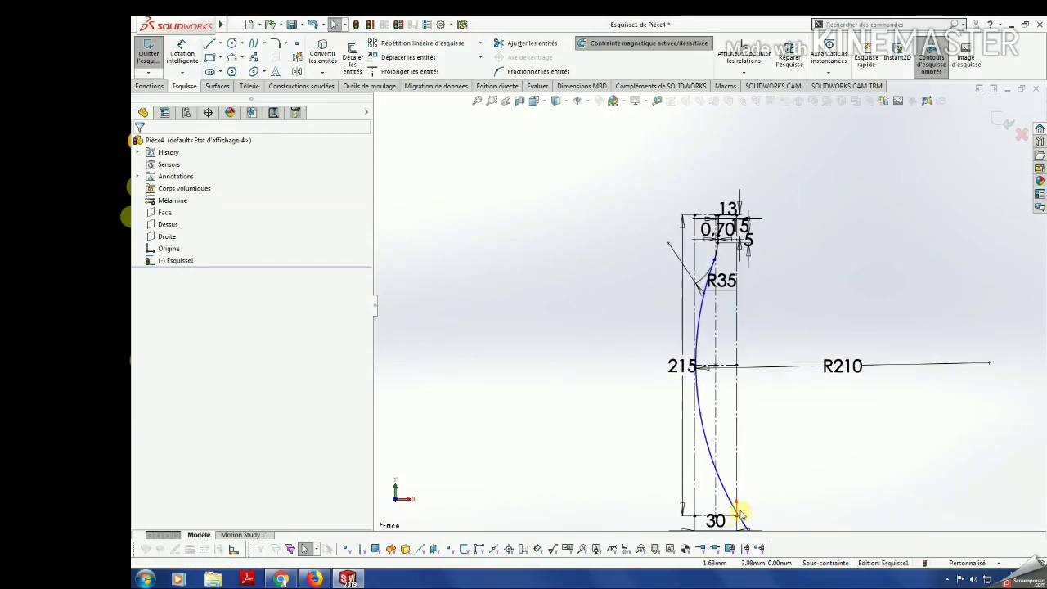
scroll(743, 511, up, 2)
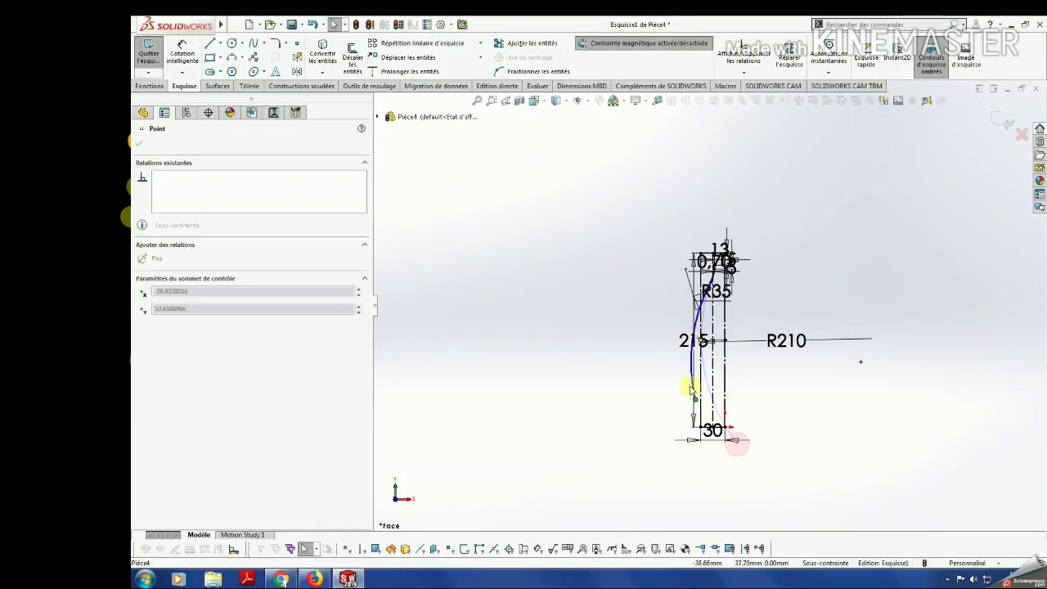
Drag the R210 arc's lower end and the curve junction point upward to reshape the profile.
drag(736, 445, 693, 303)
scroll(691, 296, down, 2)
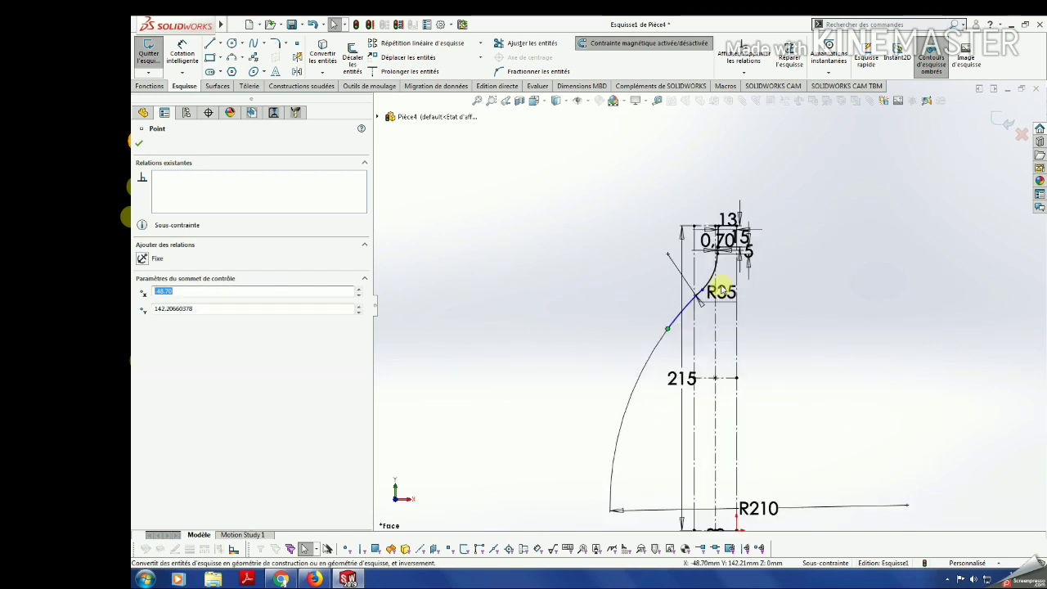
scroll(702, 300, down, 2)
drag(611, 371, 680, 296)
scroll(704, 281, down, 2)
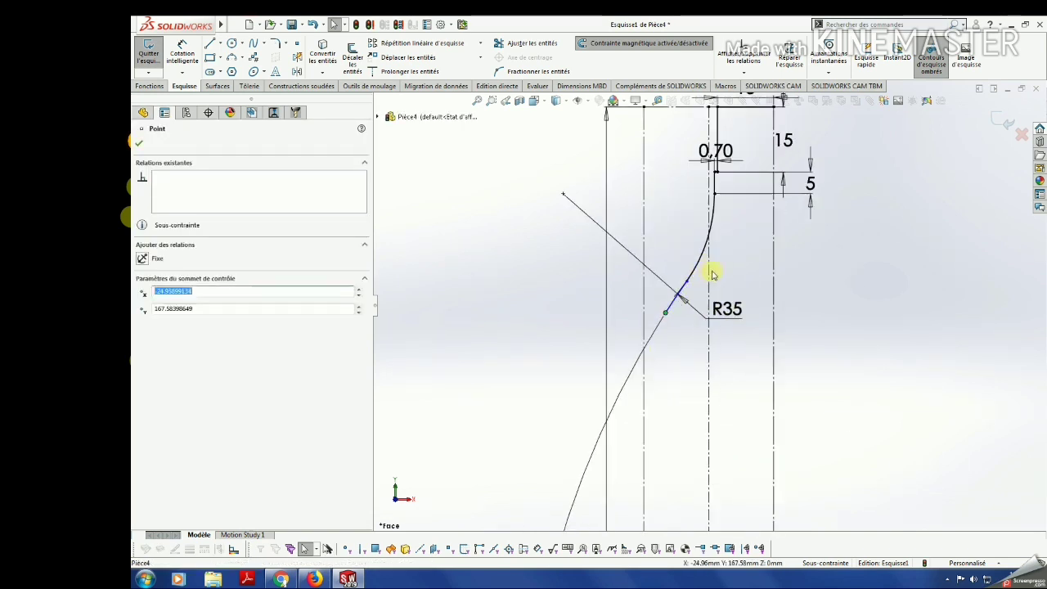
key(Escape)
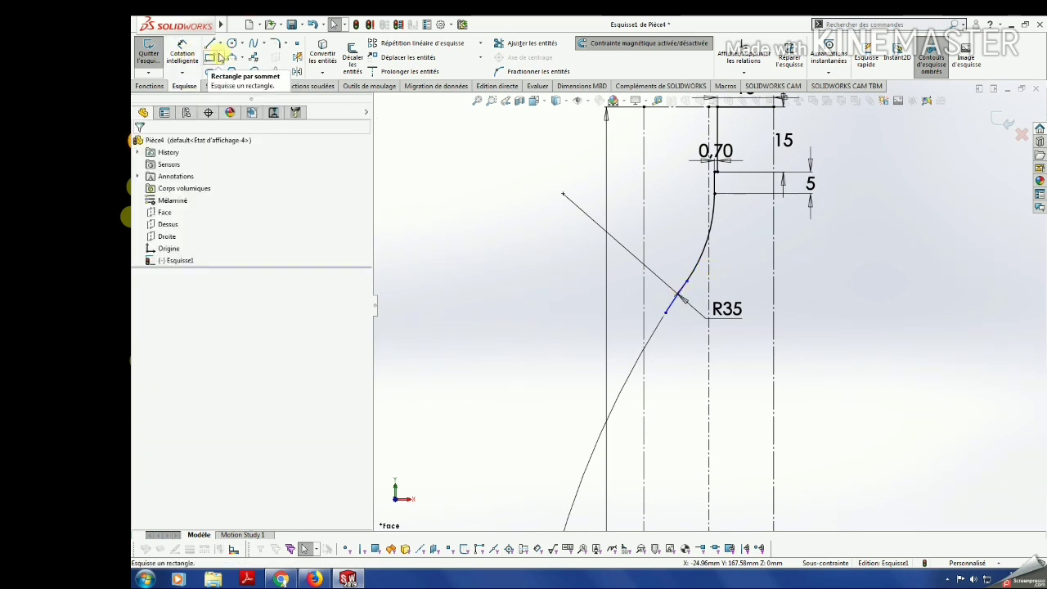
Draw a small tangent arc under the R35 curve with its end coincident to the construction line.
click(210, 43)
click(666, 311)
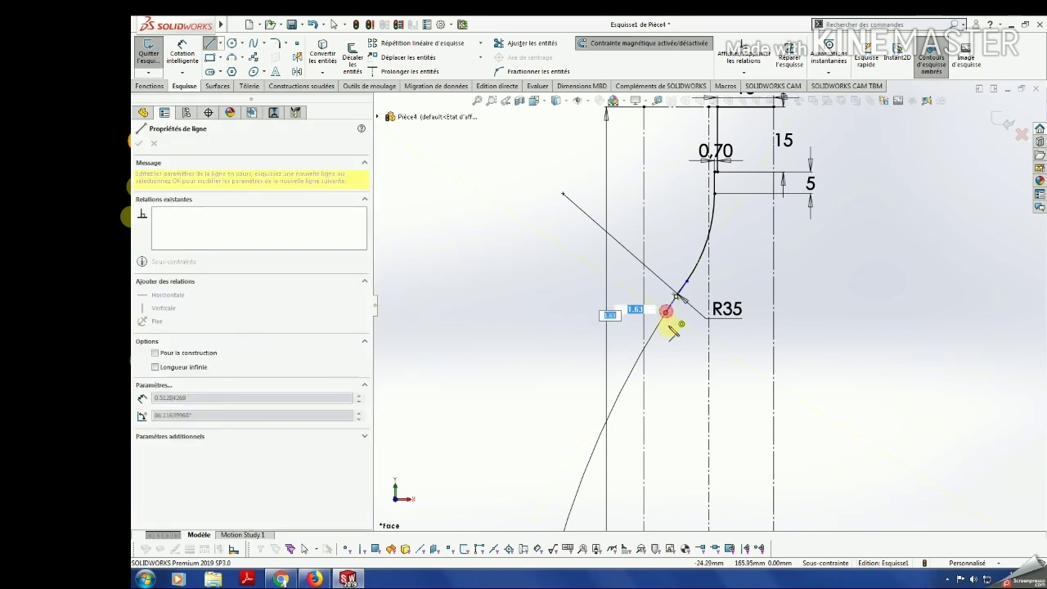
click(649, 397)
key(Escape)
scroll(671, 356, down, 1)
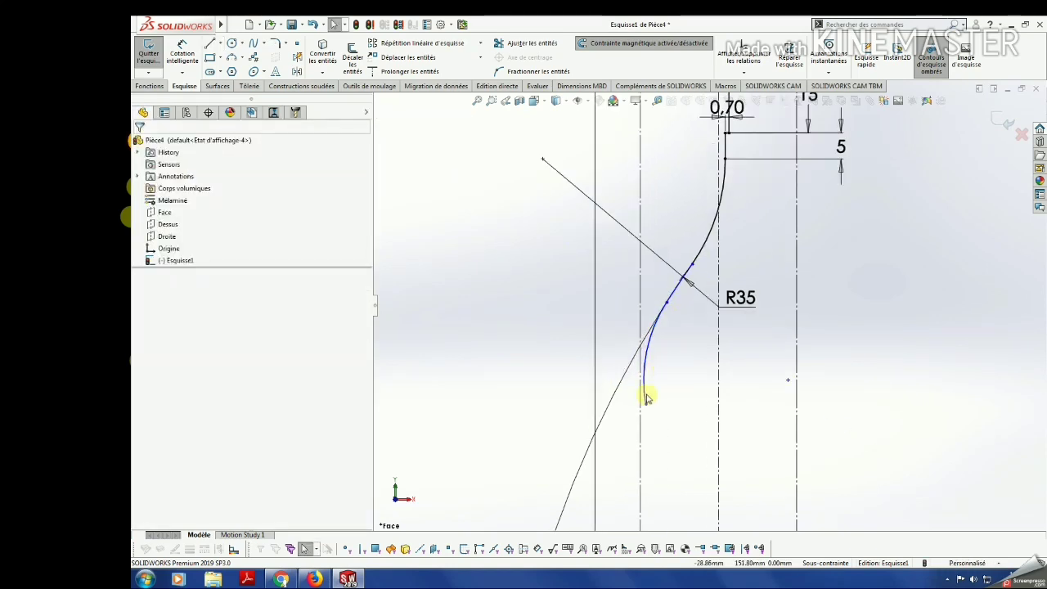
click(647, 407)
ctrl+click(640, 409)
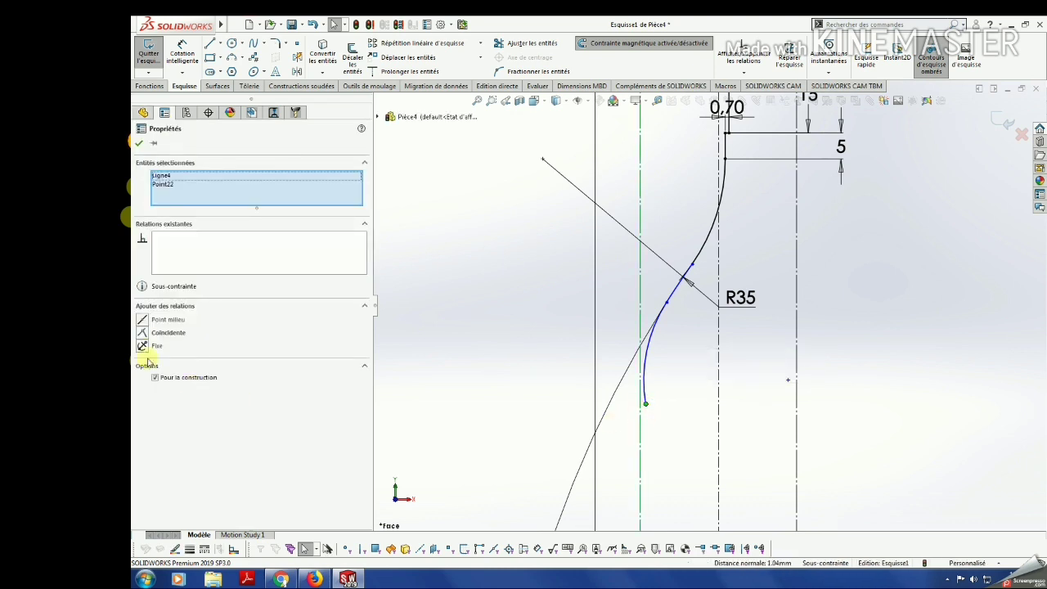
click(142, 332)
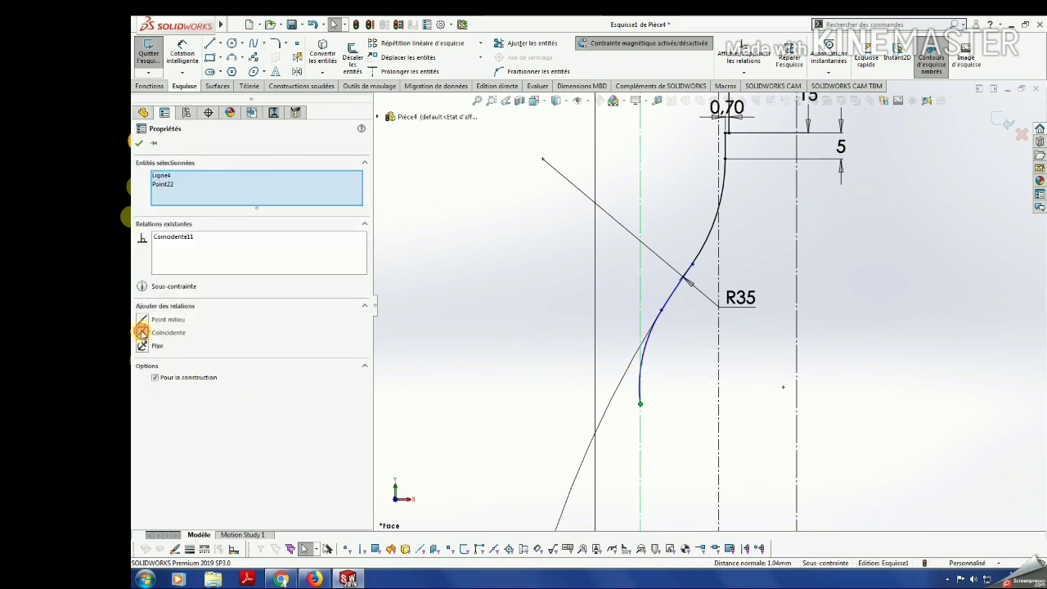
click(140, 144)
scroll(696, 327, up, 3)
scroll(735, 311, down, 1)
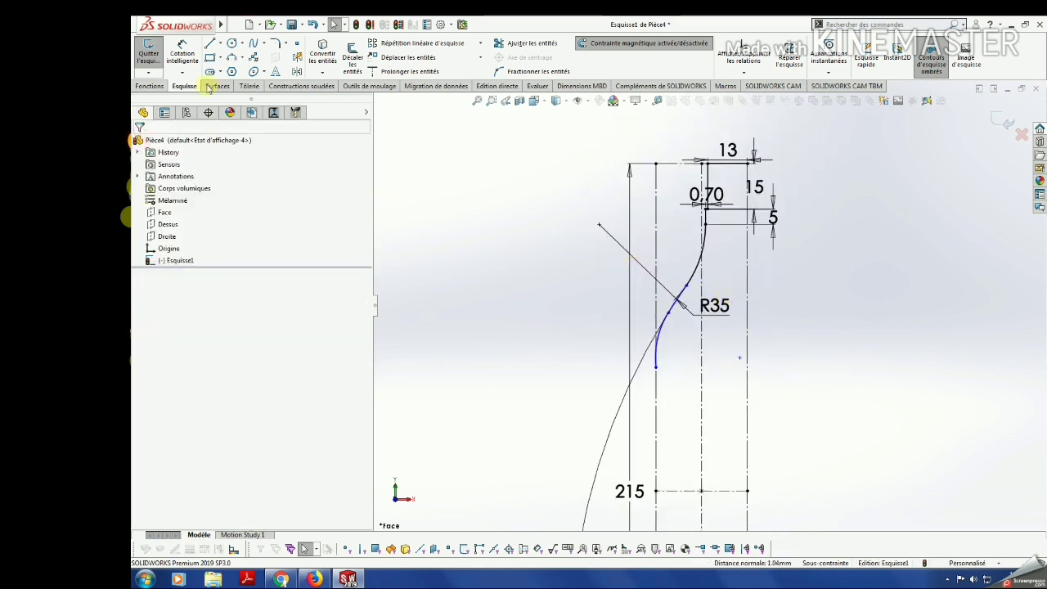
Dimension the curve junction point 55 below the top 13 edge.
click(182, 55)
click(723, 166)
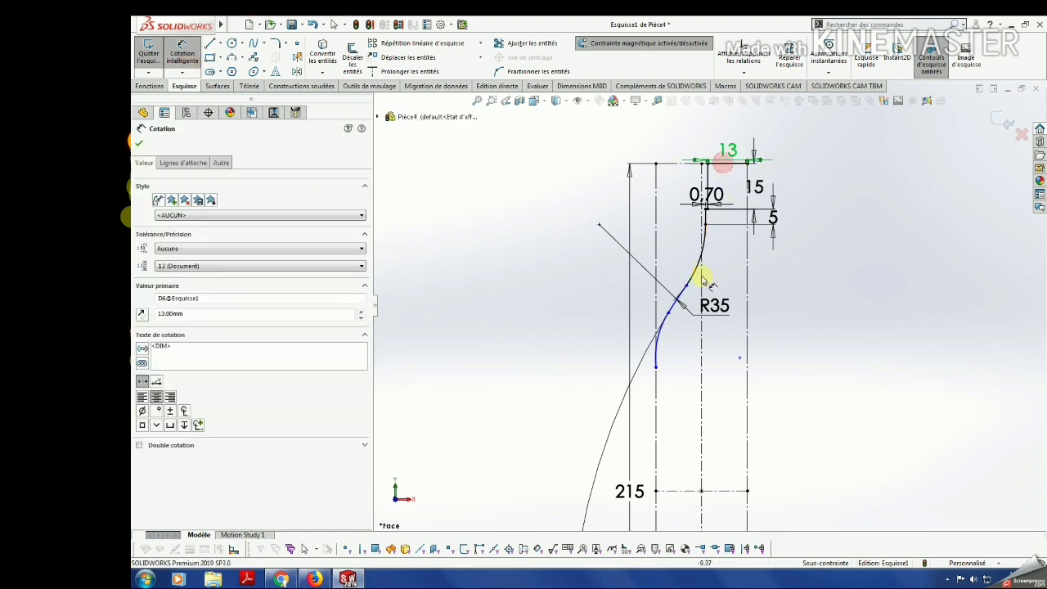
scroll(679, 326, down, 1)
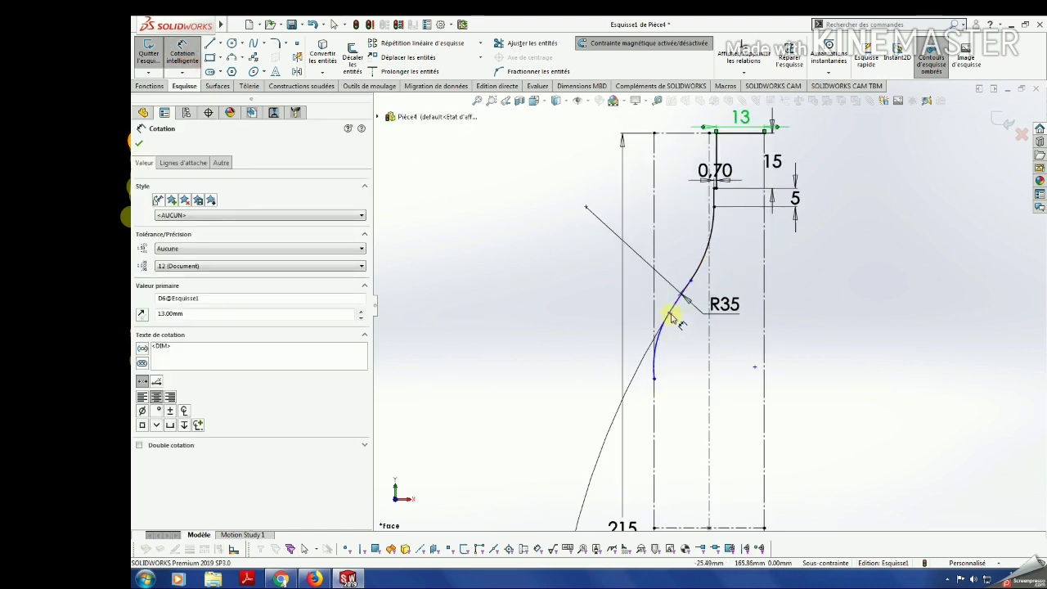
click(669, 314)
key(Escape)
click(743, 132)
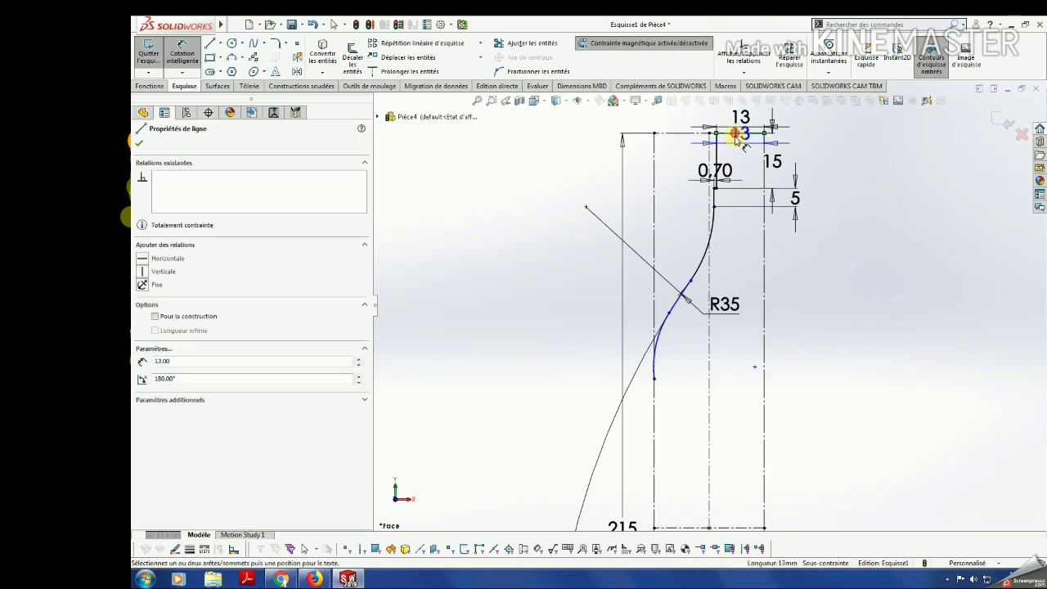
click(669, 314)
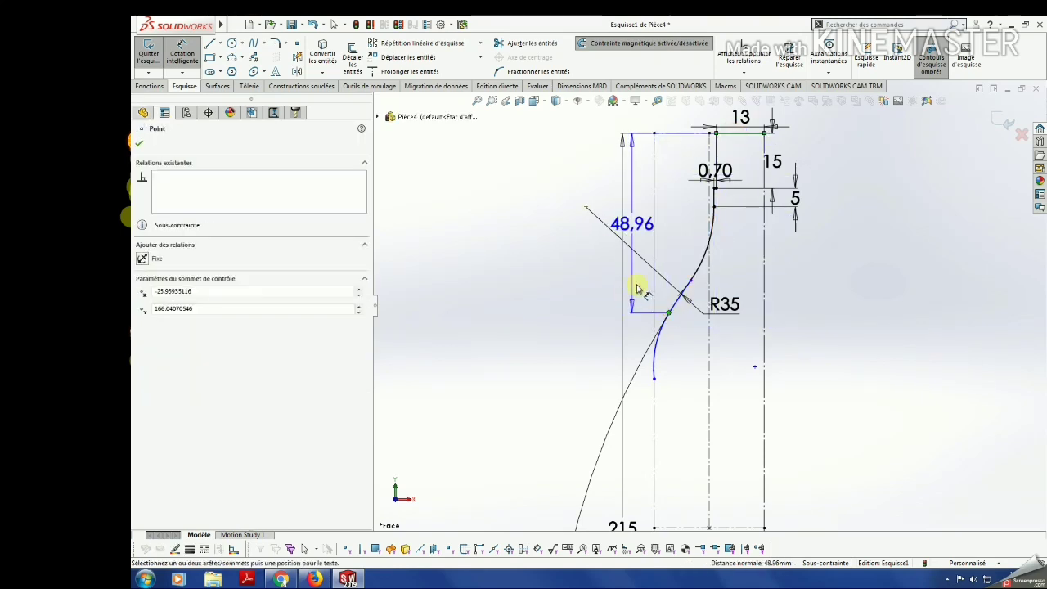
click(636, 287)
text(55)
key(Return)
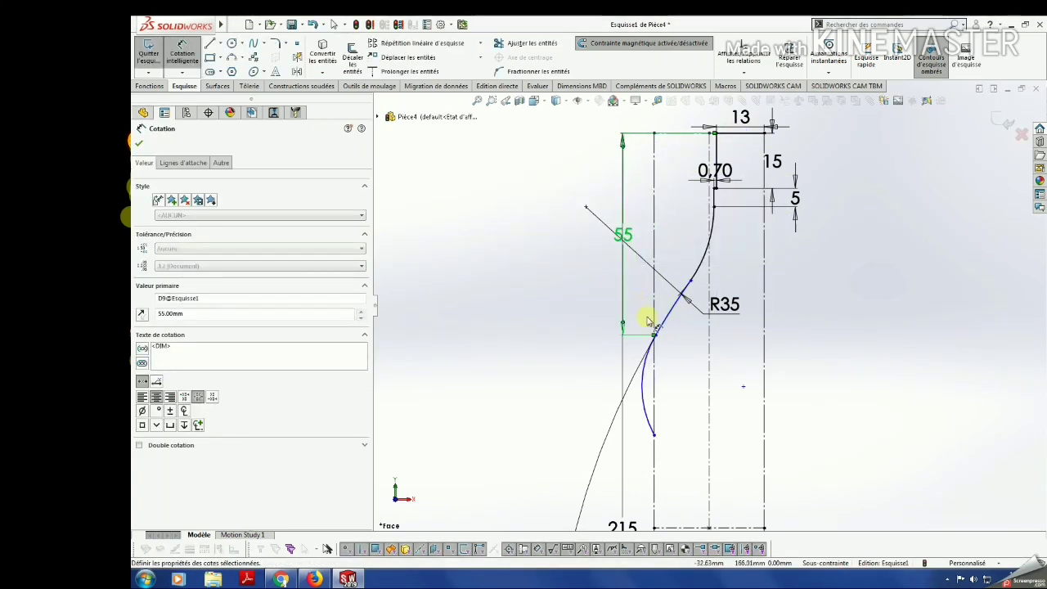
key(Escape)
Make the small arc tangent to the vertical construction line and pull its end back down.
click(647, 406)
ctrl+click(655, 393)
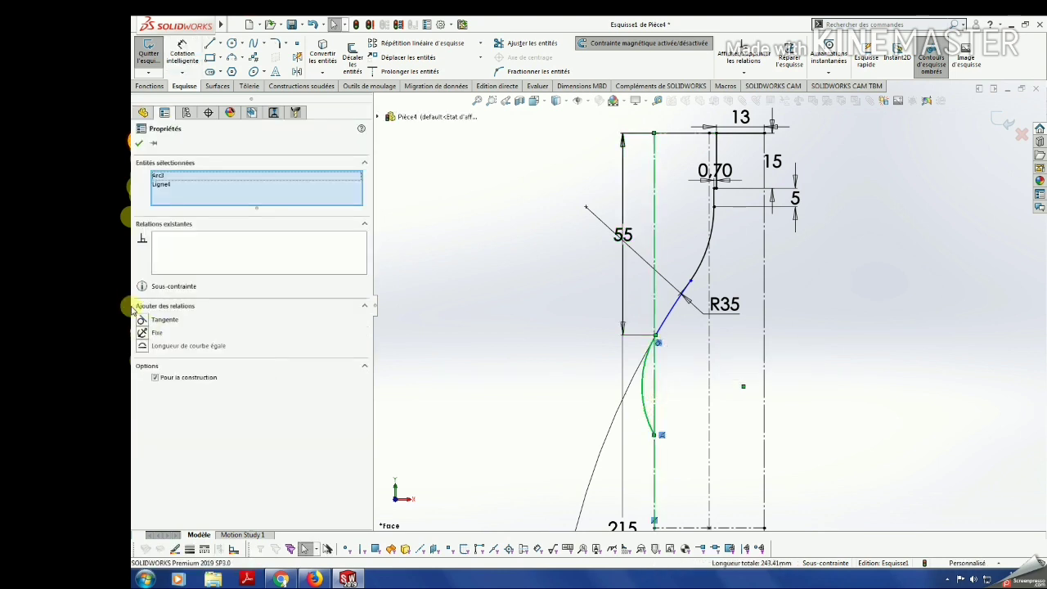
click(142, 319)
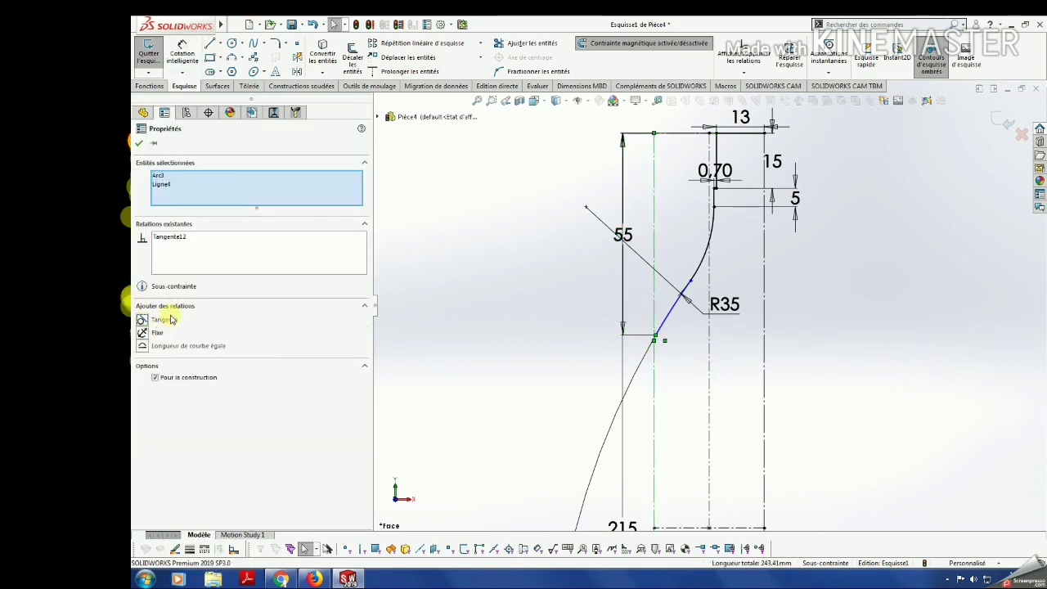
scroll(669, 338, down, 2)
scroll(669, 337, down, 3)
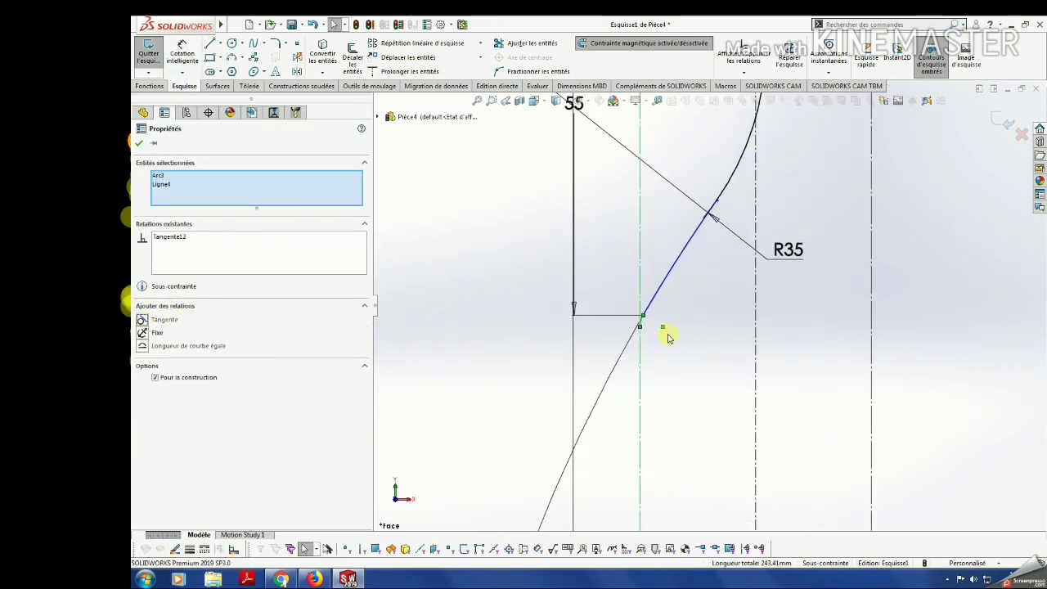
click(139, 144)
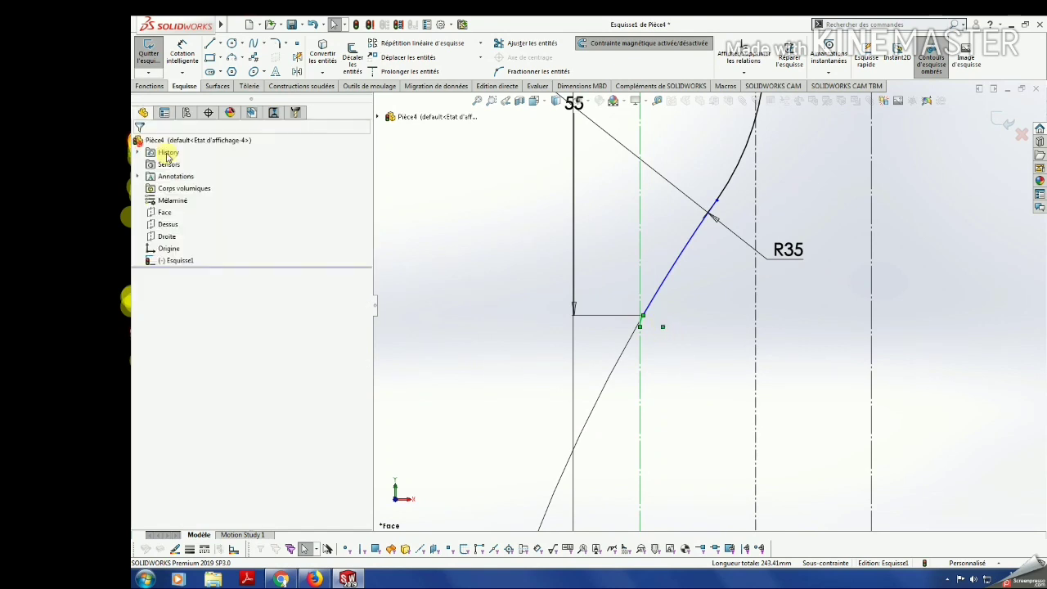
drag(646, 318, 640, 420)
click(517, 309)
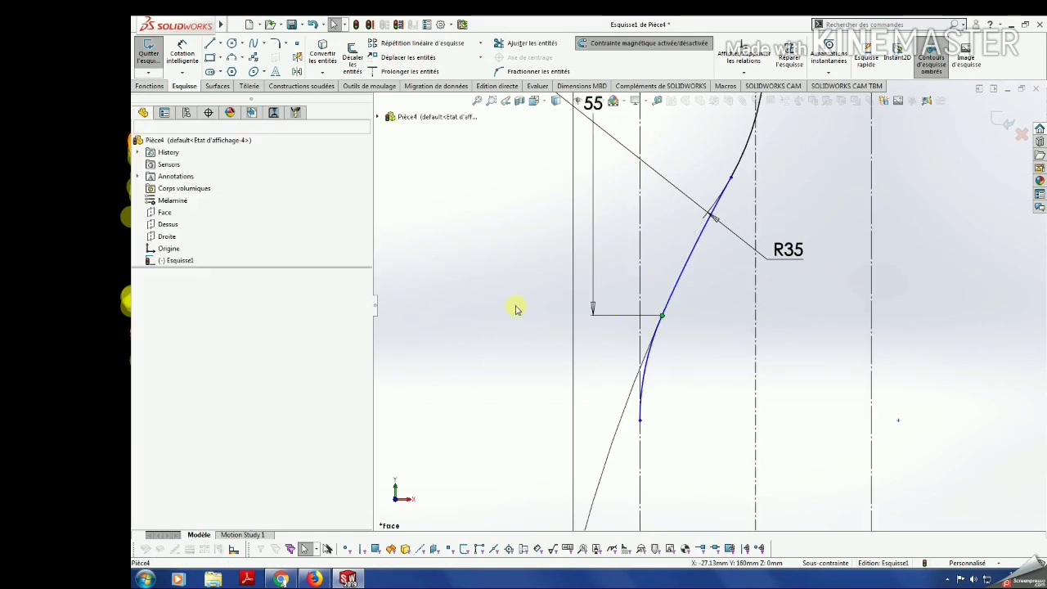
Dimension the small arc's vertical height 11,50 from the upper junction to its lower end.
drag(666, 311, 663, 350)
click(663, 317)
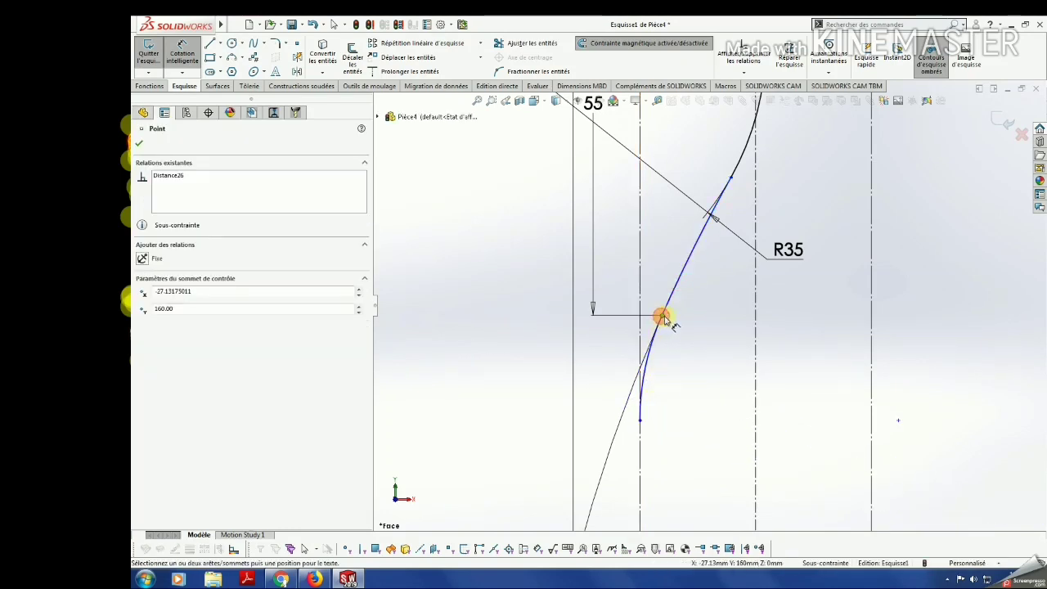
click(640, 419)
click(606, 375)
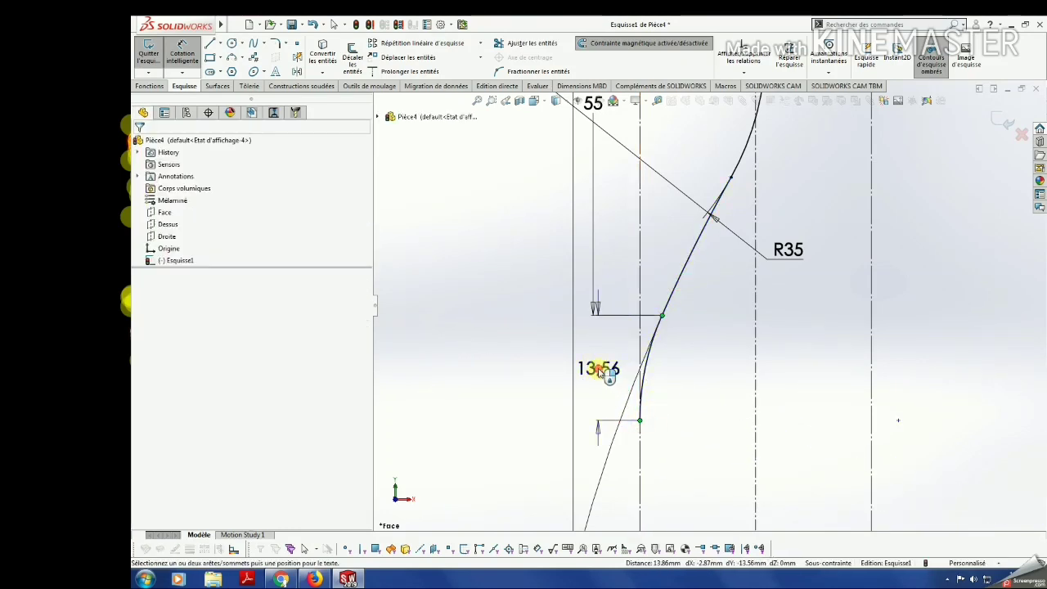
text(11)
key(Return)
scroll(655, 409, up, 2)
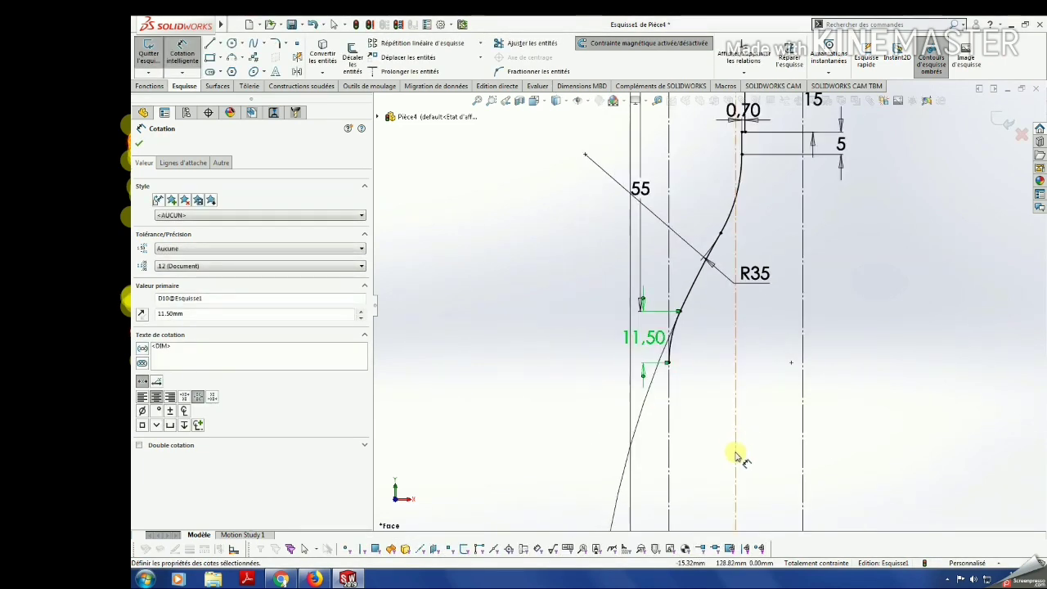
scroll(737, 456, up, 4)
key(Escape)
Draw short horizontal and vertical lines from the curve endpoint down to the base.
click(210, 45)
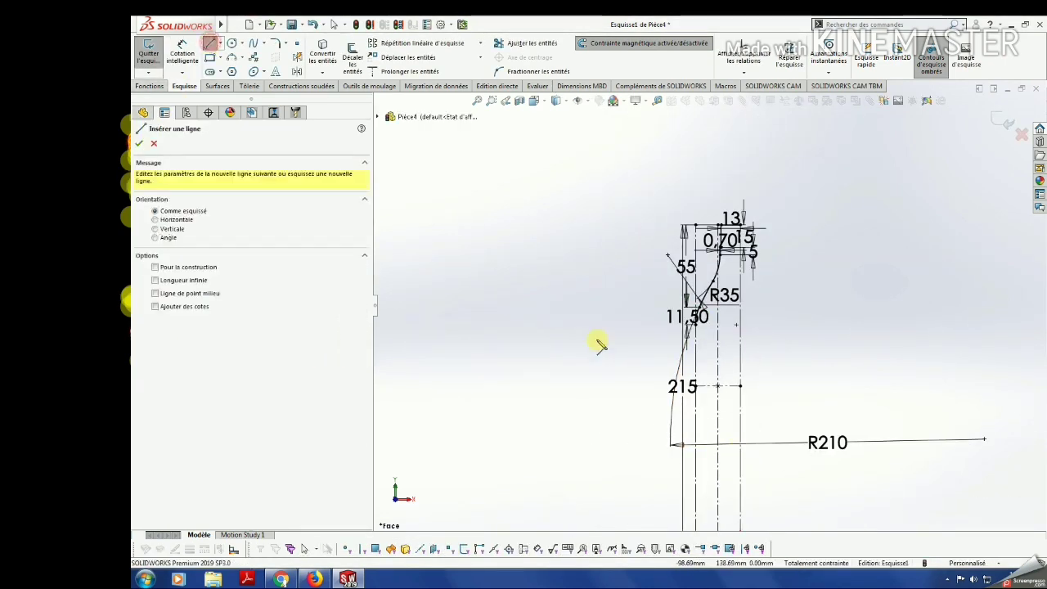
scroll(598, 346, down, 3)
scroll(701, 322, down, 2)
click(657, 280)
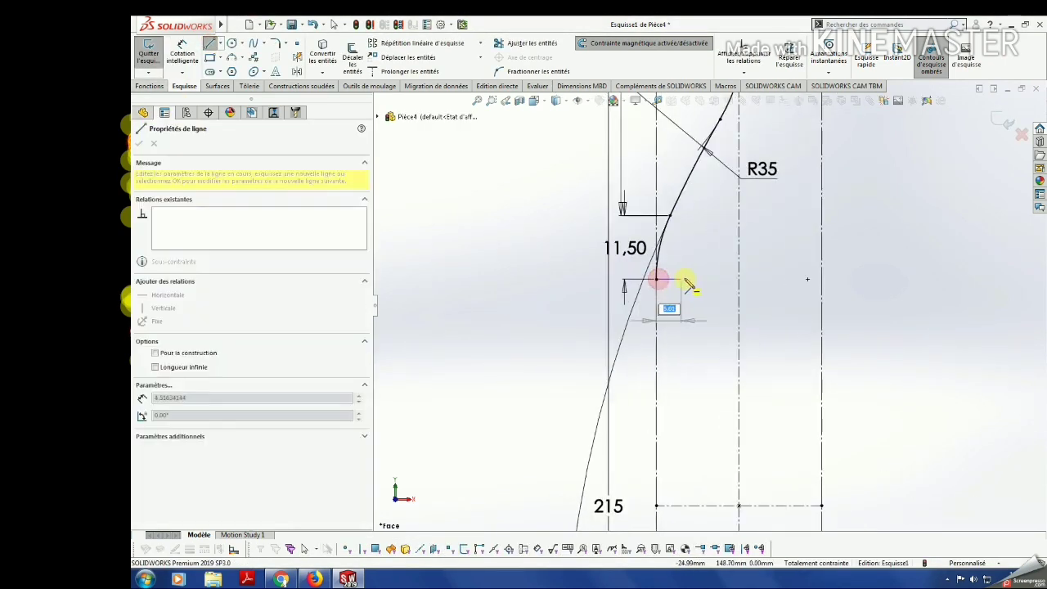
click(696, 279)
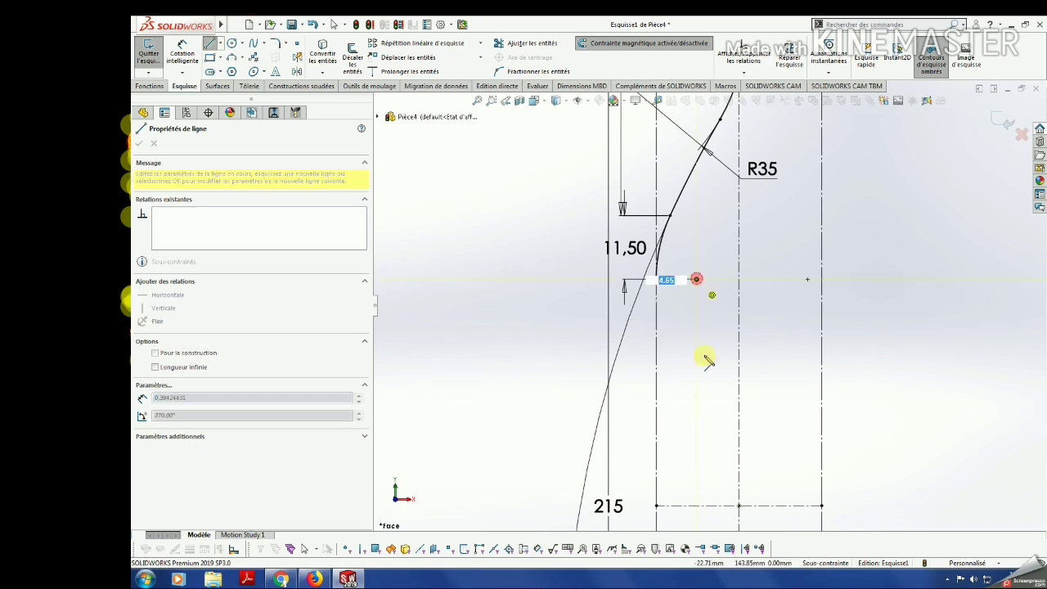
click(696, 472)
click(661, 470)
Sketch an arc curving down from the left line into a small connecting arc.
scroll(720, 490, up, 3)
scroll(726, 475, up, 1)
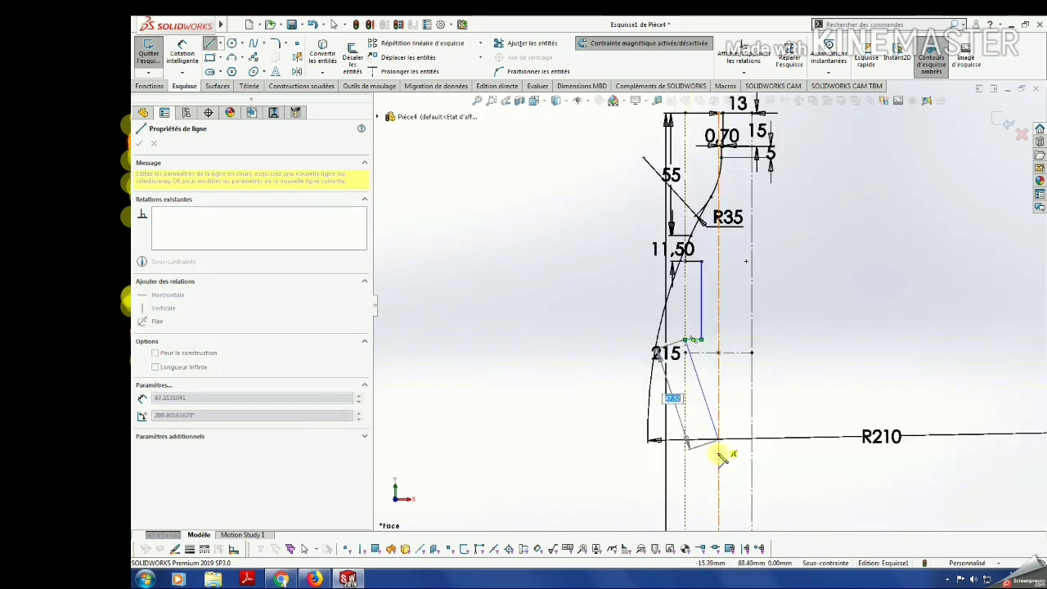
scroll(730, 452, up, 2)
scroll(720, 458, down, 2)
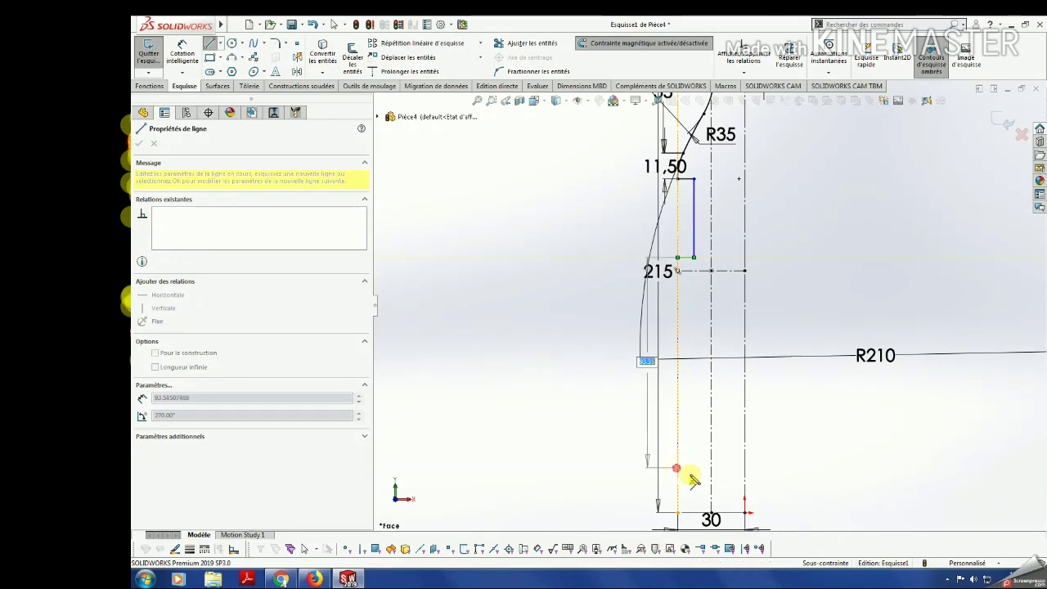
scroll(696, 474, down, 3)
scroll(654, 417, down, 1)
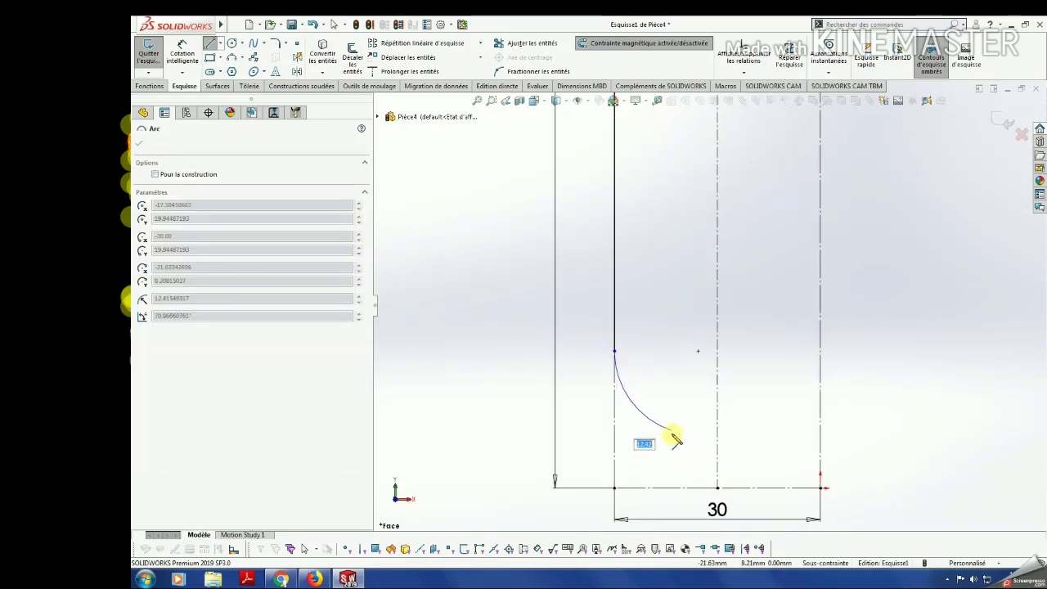
click(687, 464)
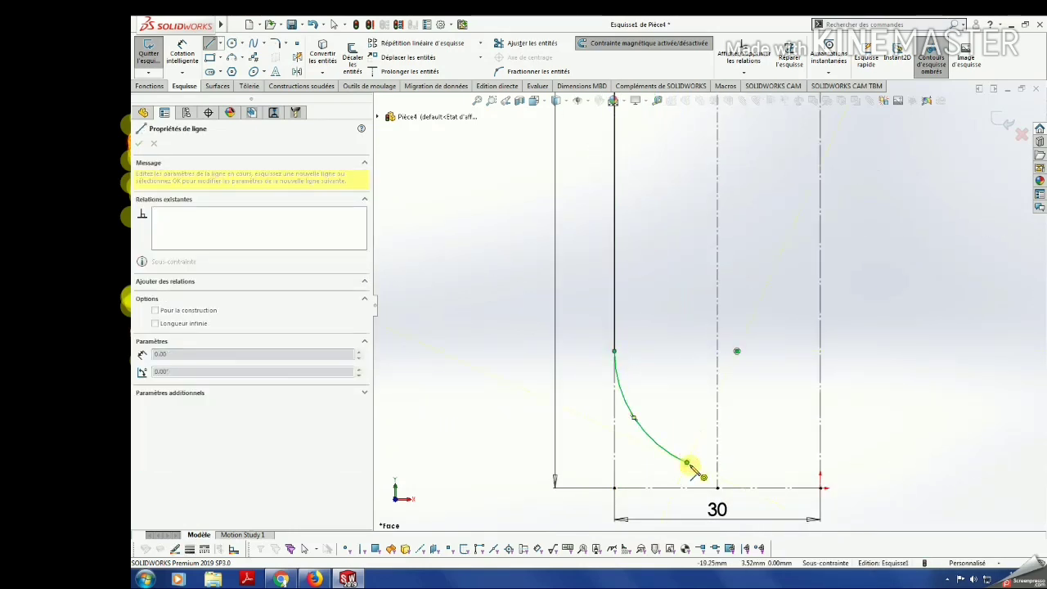
drag(689, 467, 724, 481)
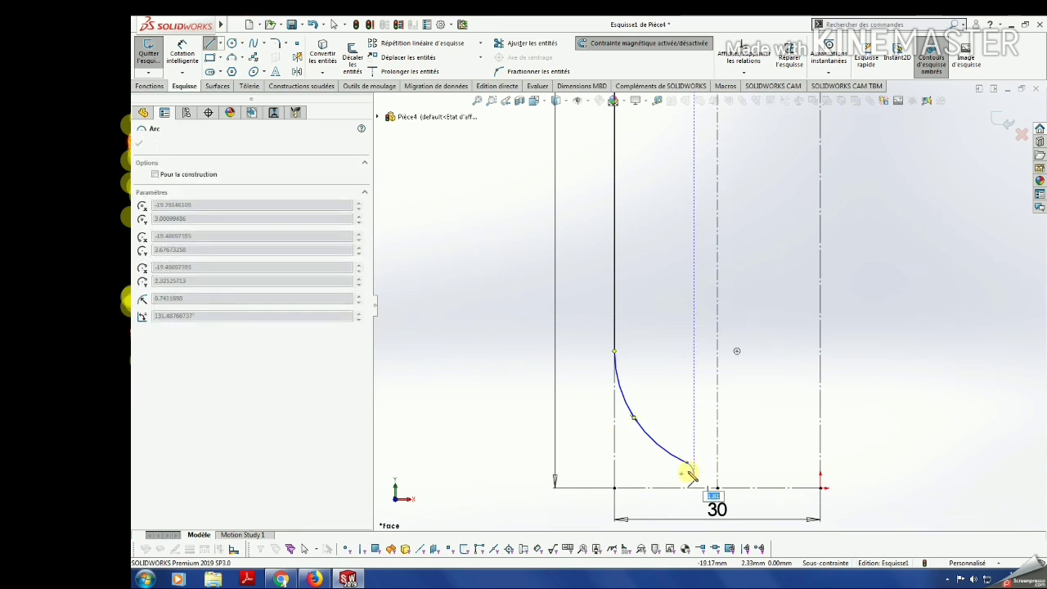
click(731, 465)
key(Escape)
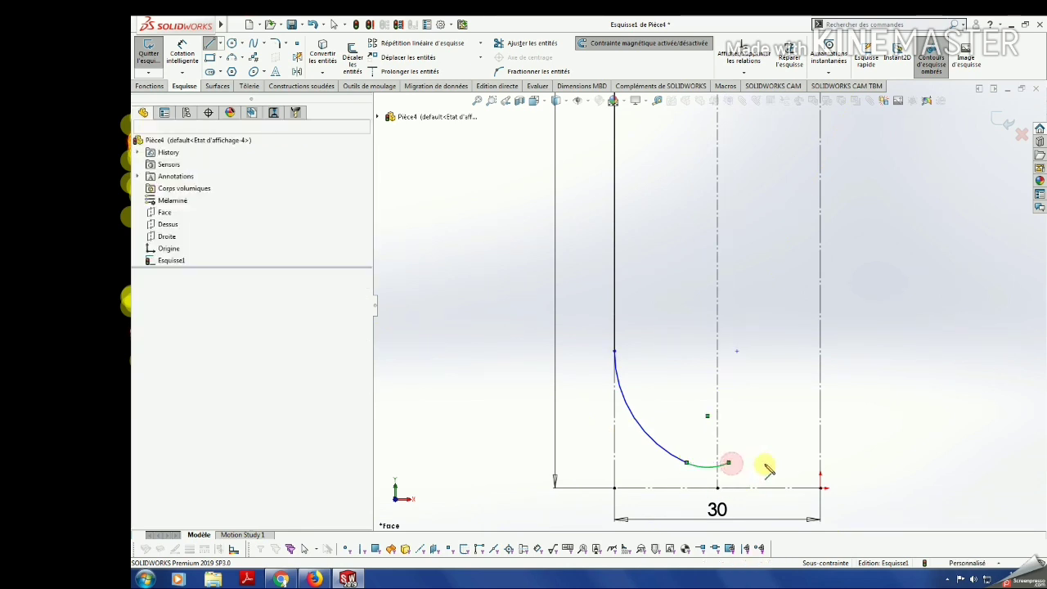
Dimension the arc's top endpoint 30 above the base line.
click(194, 73)
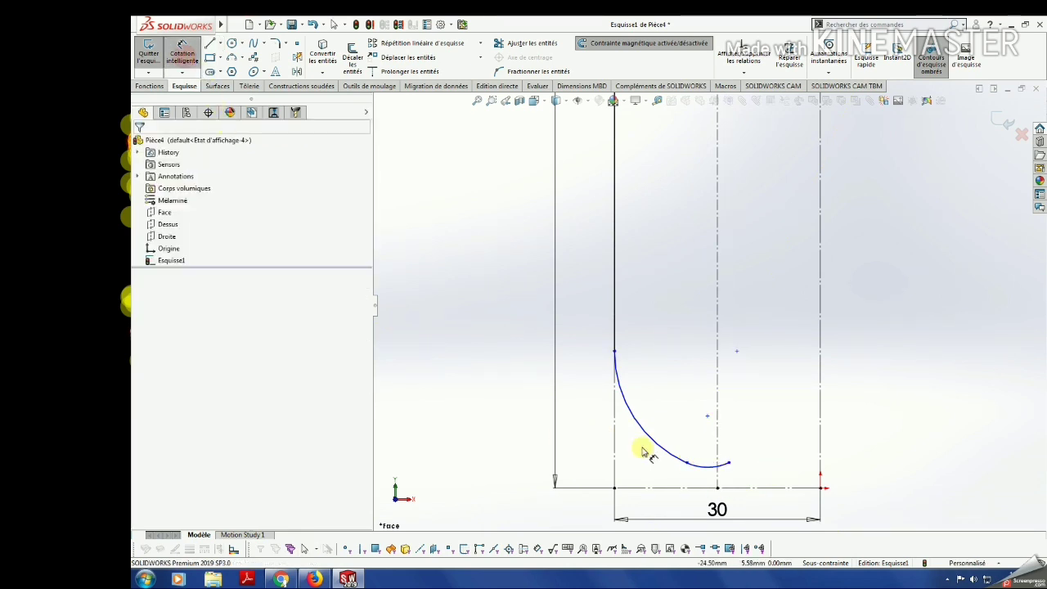
click(615, 353)
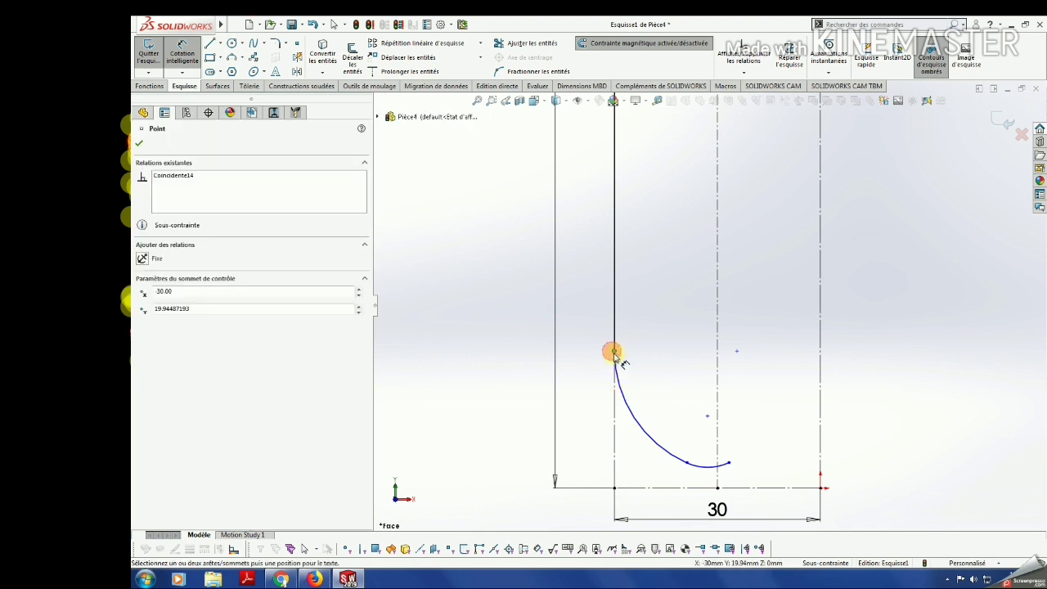
click(614, 489)
click(594, 435)
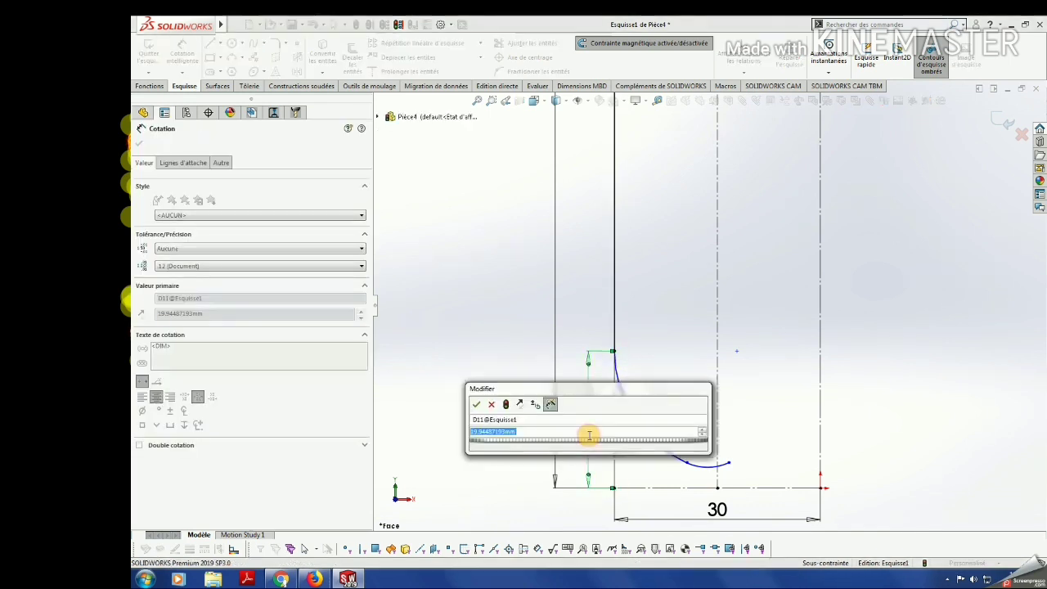
text(30)
key(Return)
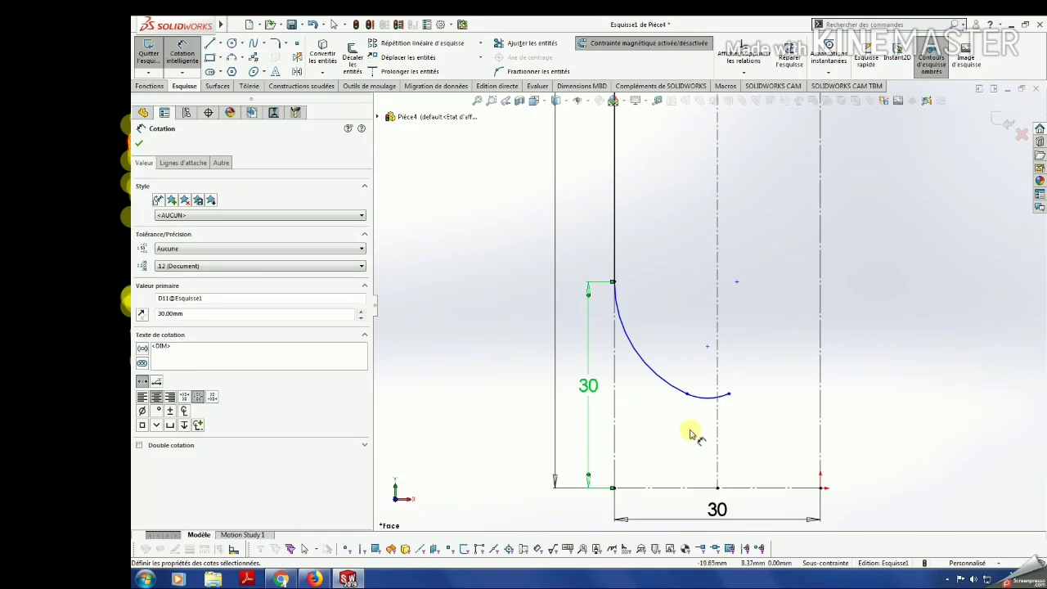
key(Escape)
Try then undo a tangent relation, and give the small arc an R5 radius.
click(708, 397)
ctrl+click(692, 489)
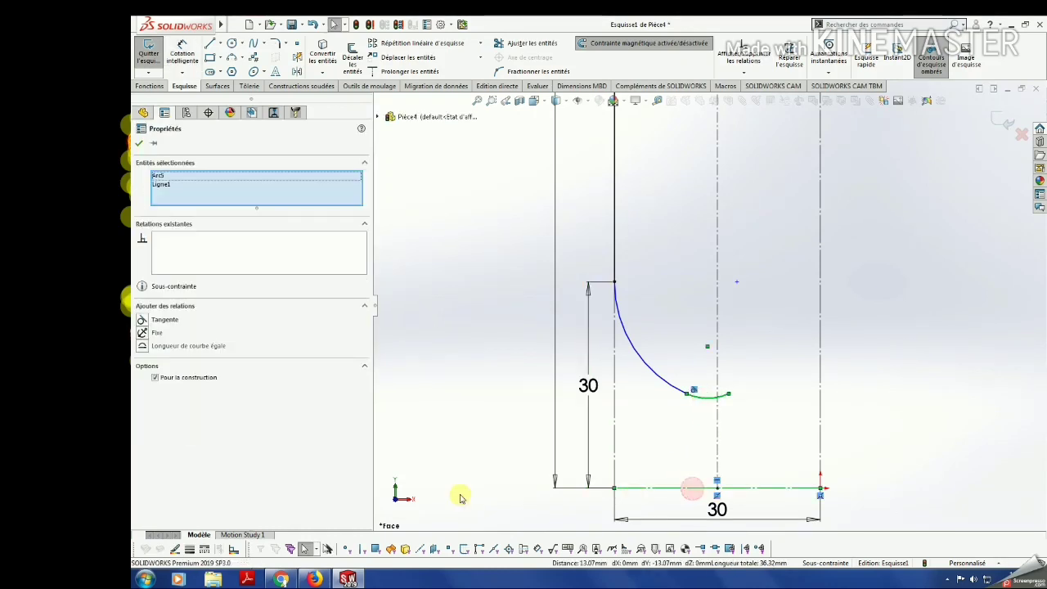
click(144, 320)
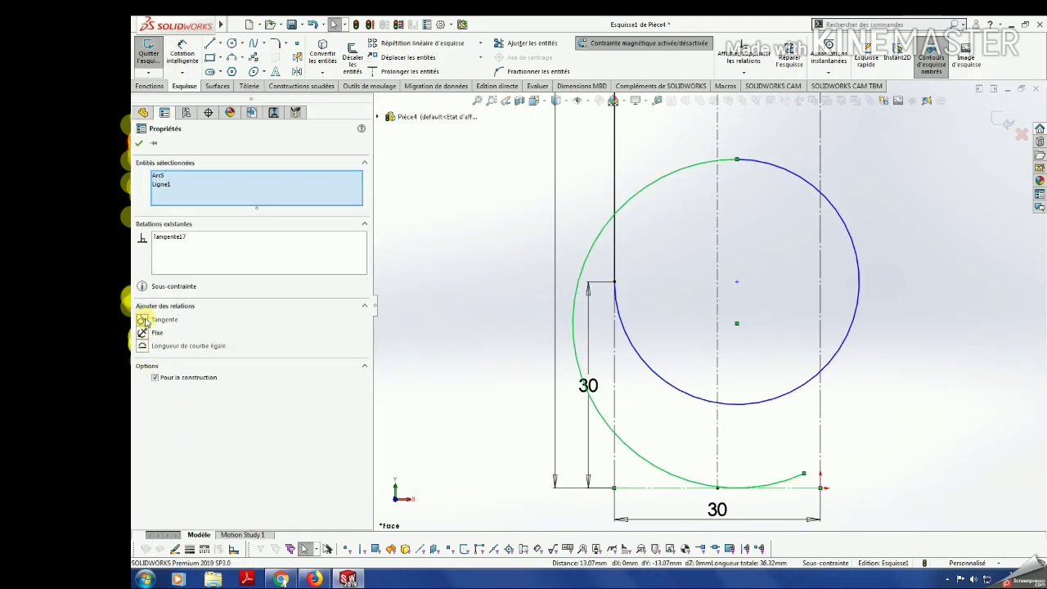
key(ctrl+z)
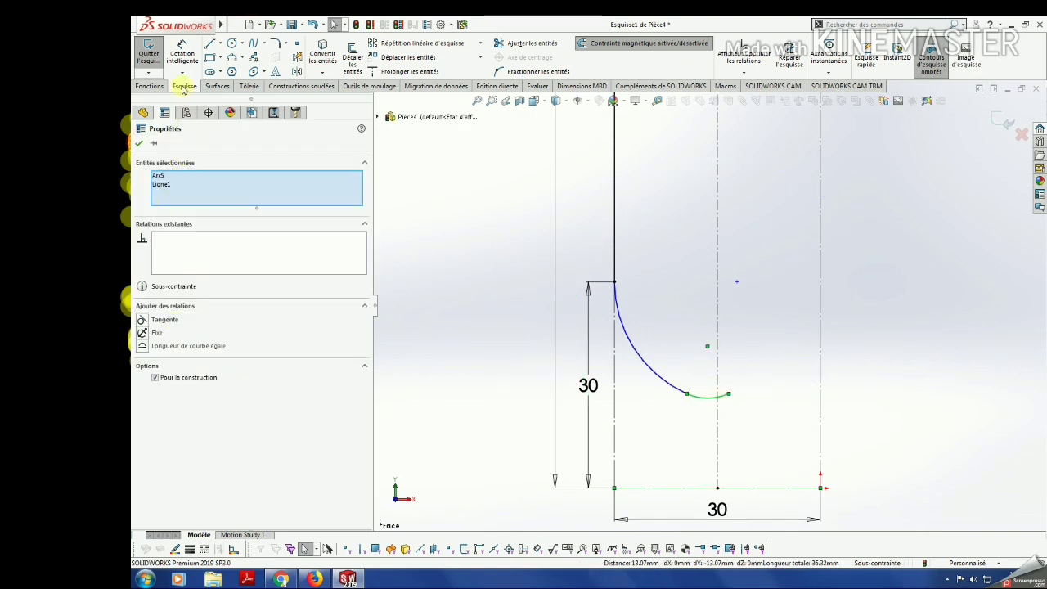
click(181, 53)
click(700, 398)
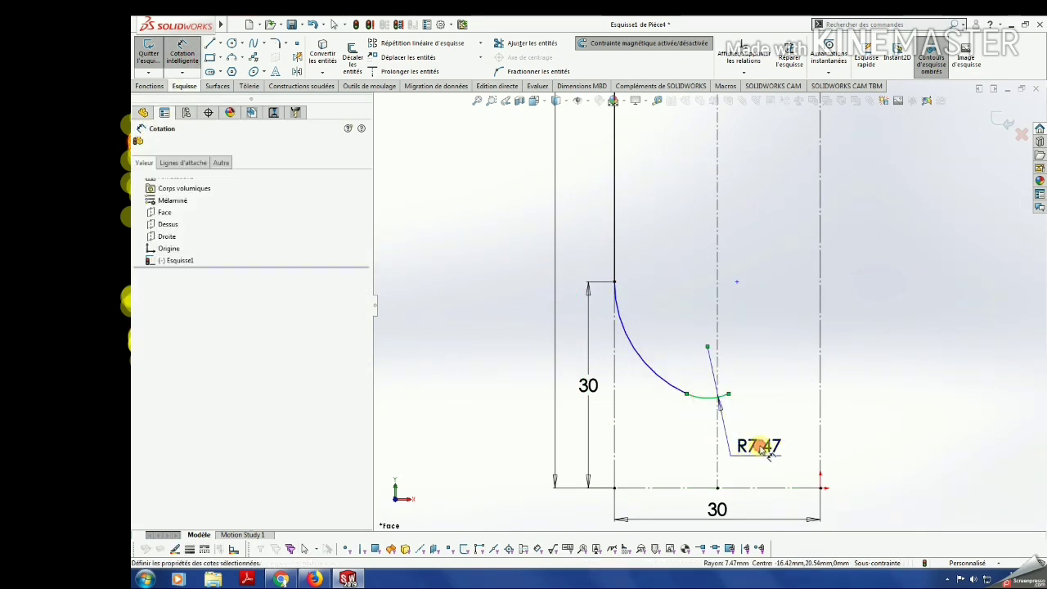
click(710, 443)
text(5)
key(Return)
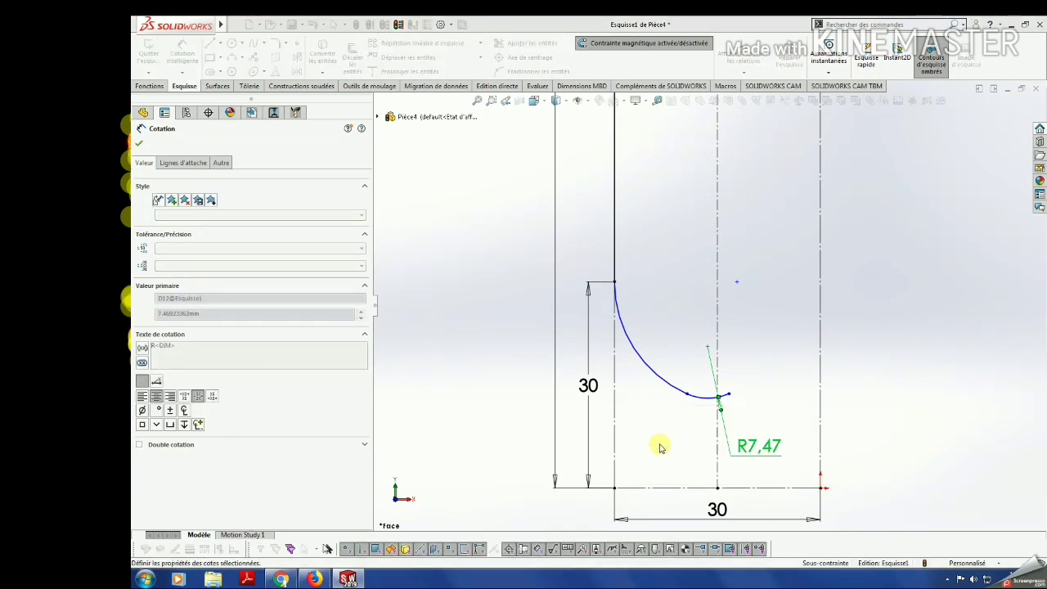
key(Escape)
scroll(772, 401, down, 2)
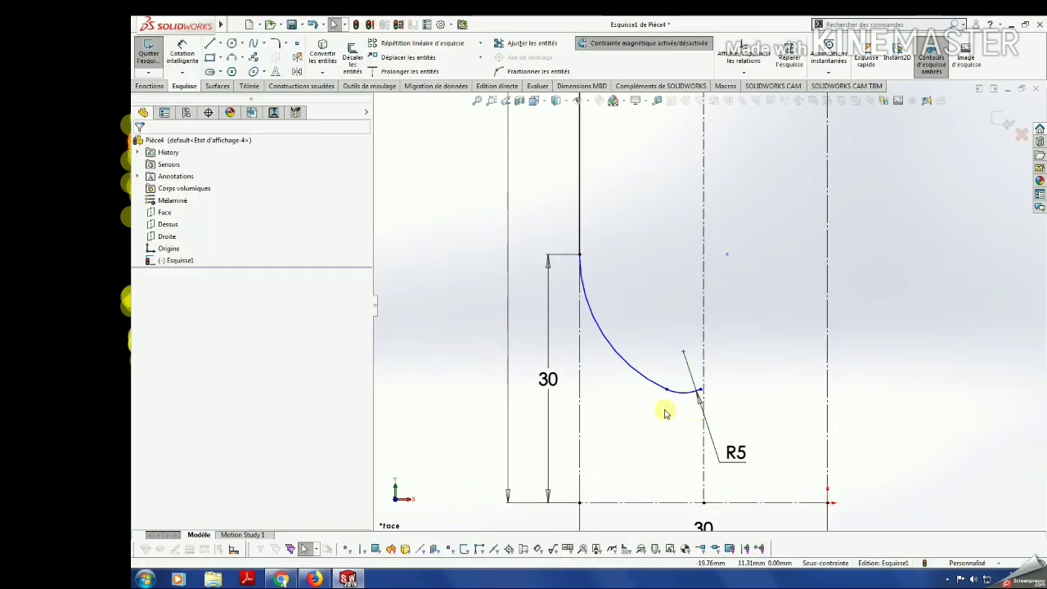
Reshape the curve and make the small arc tangent to the base line so it rests on it.
drag(668, 399, 621, 460)
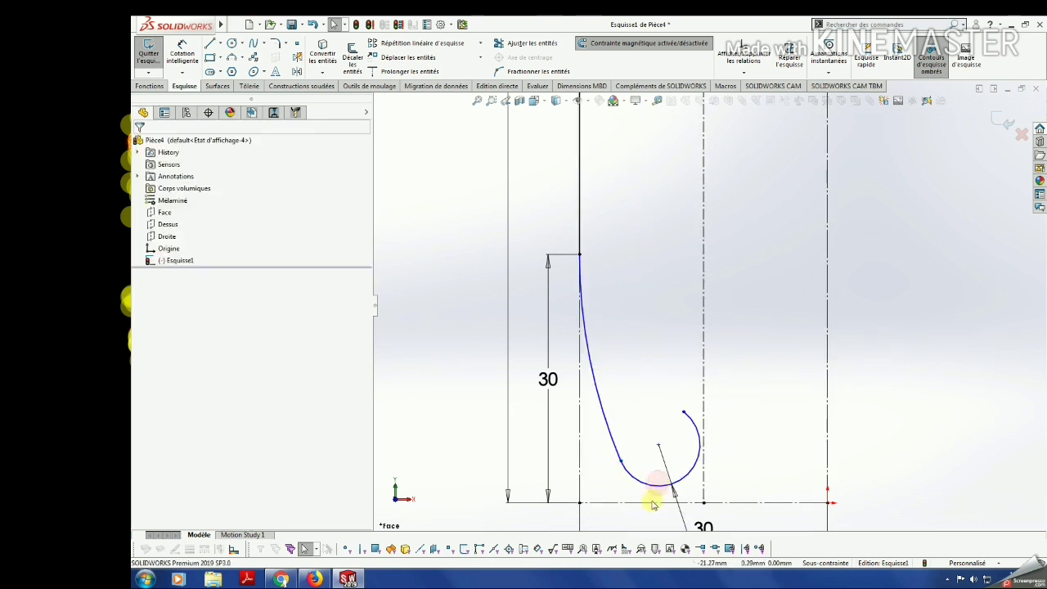
click(652, 505)
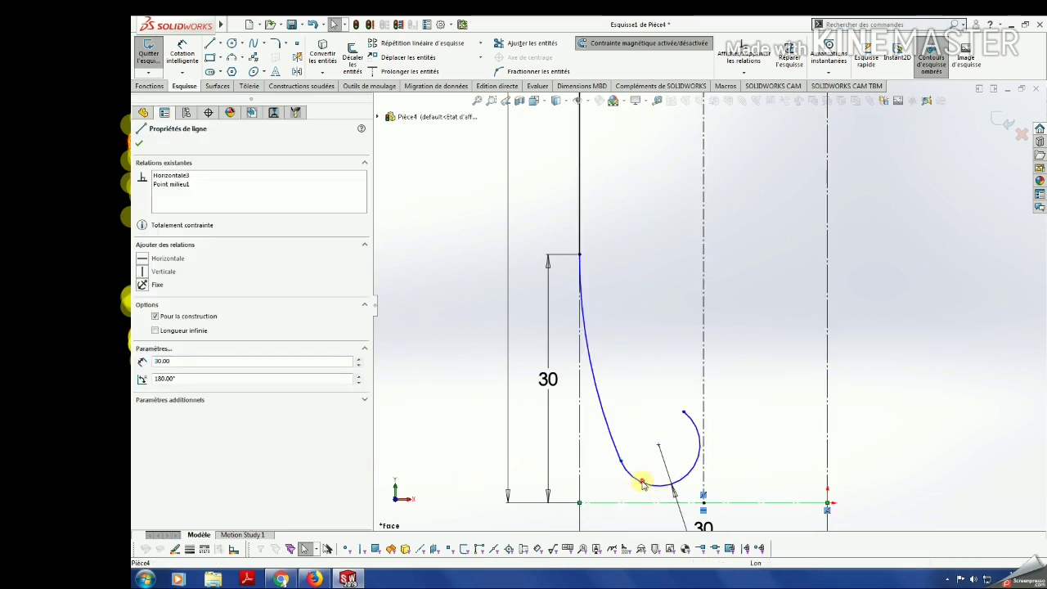
ctrl+click(642, 484)
click(141, 320)
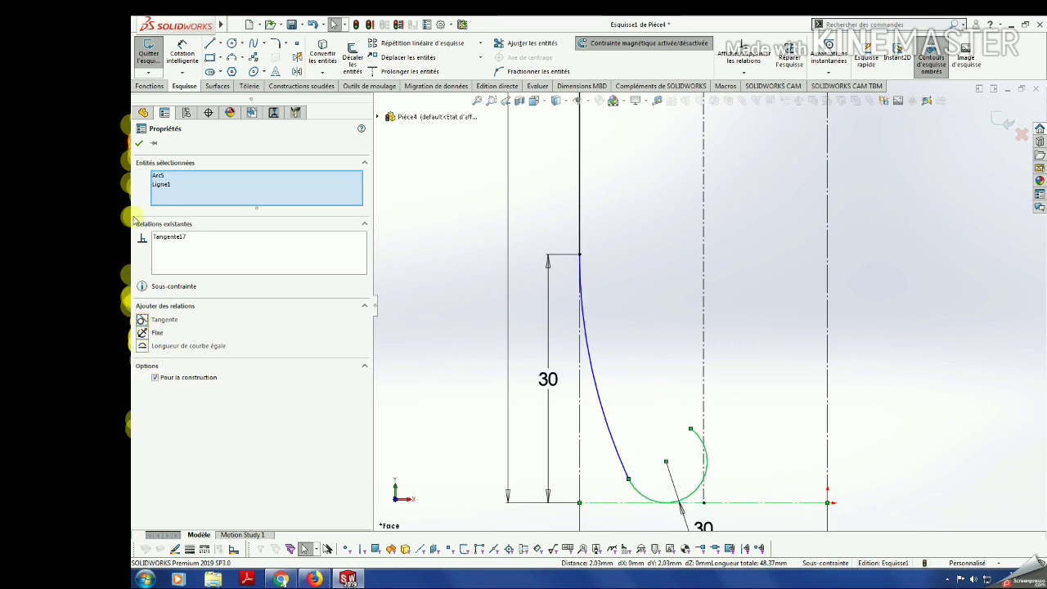
click(139, 144)
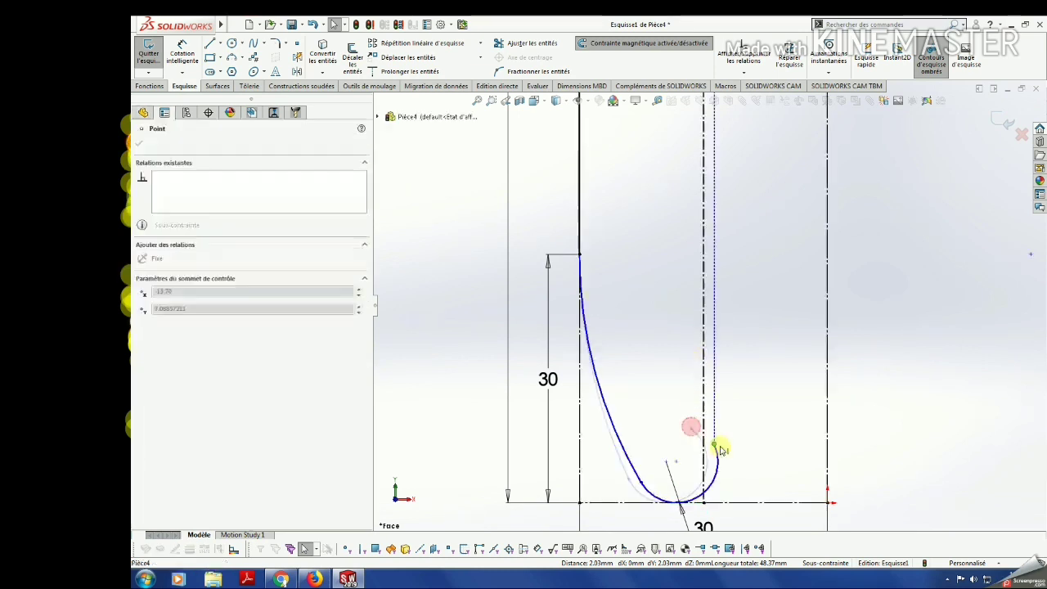
drag(692, 435, 732, 466)
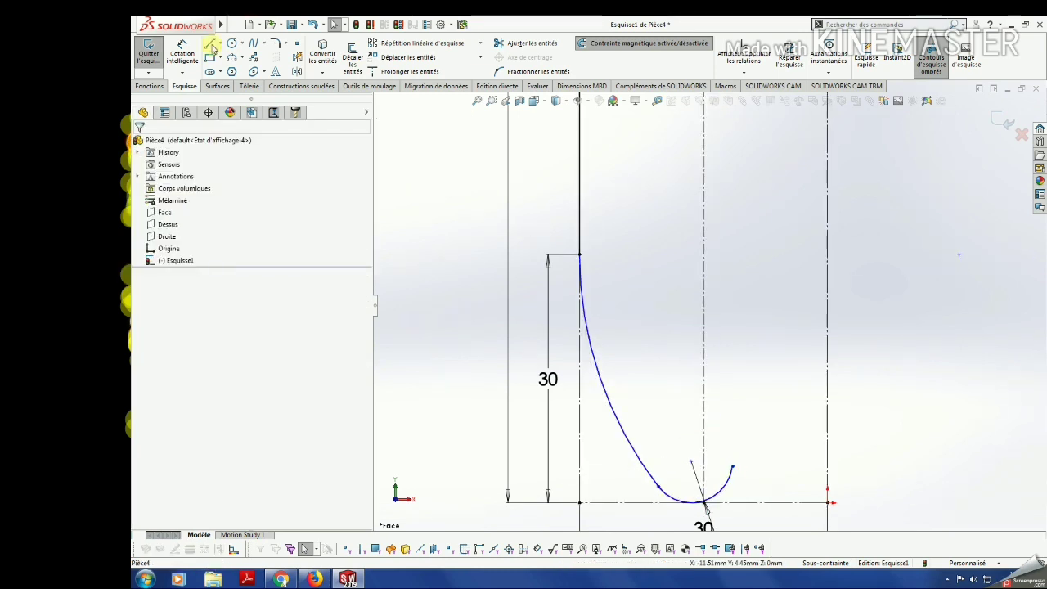
click(214, 46)
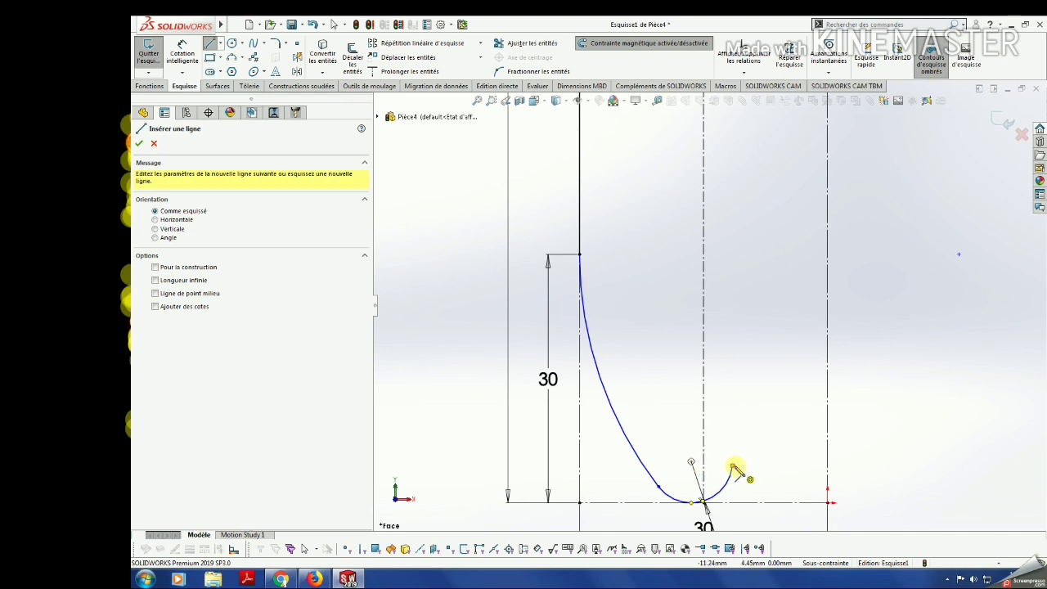
Draw a tangent arc from the curve's end up to the right vertical line.
click(735, 468)
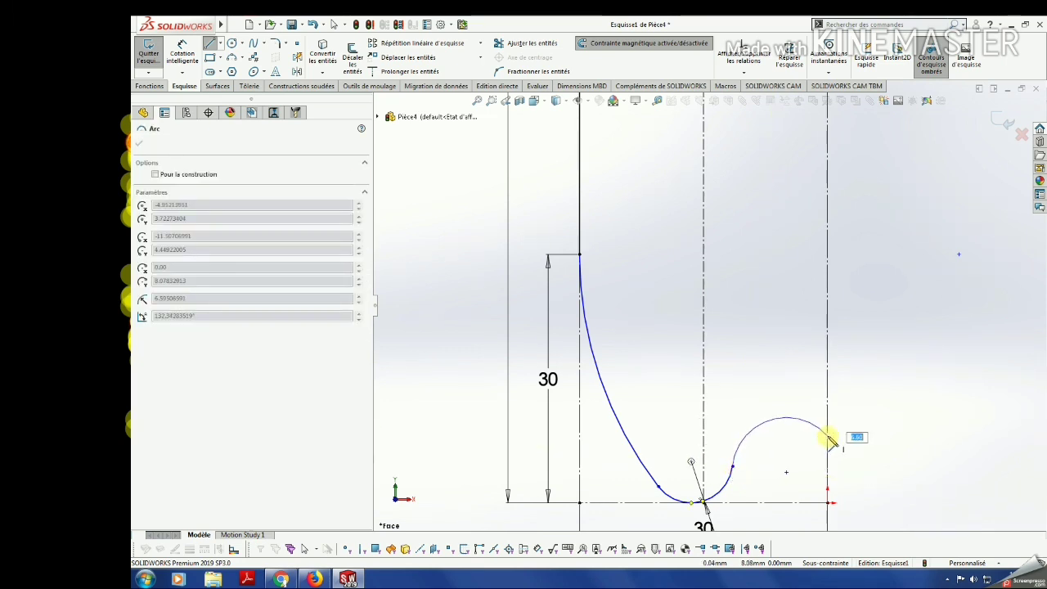
click(830, 442)
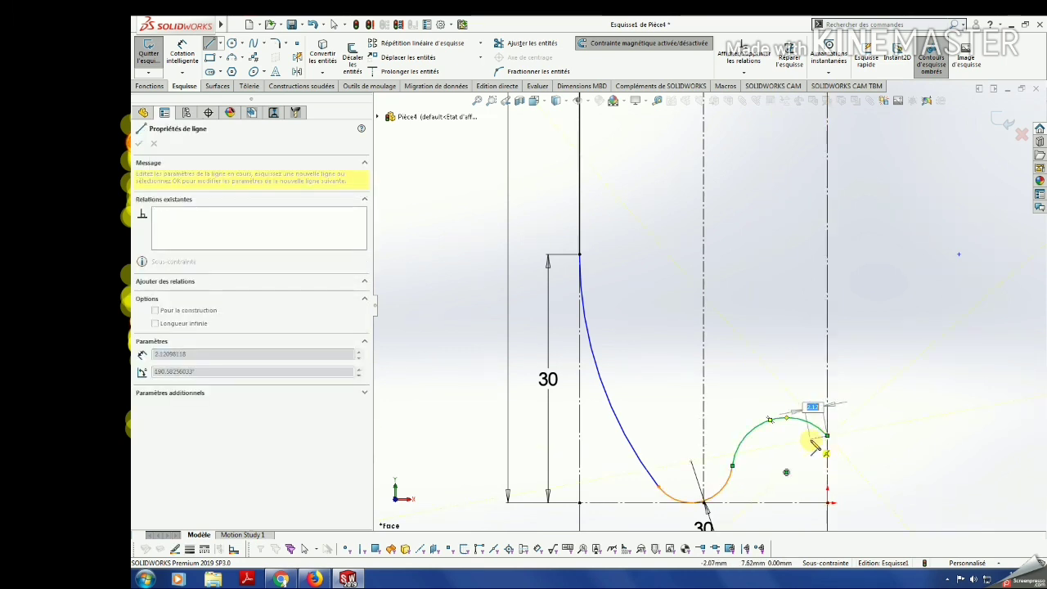
key(Escape)
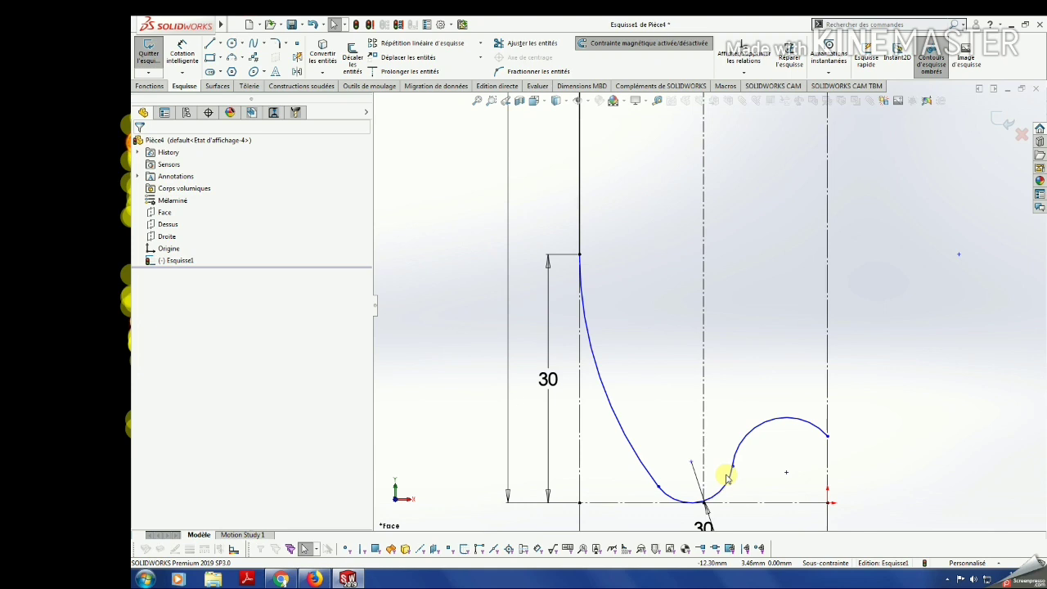
click(731, 487)
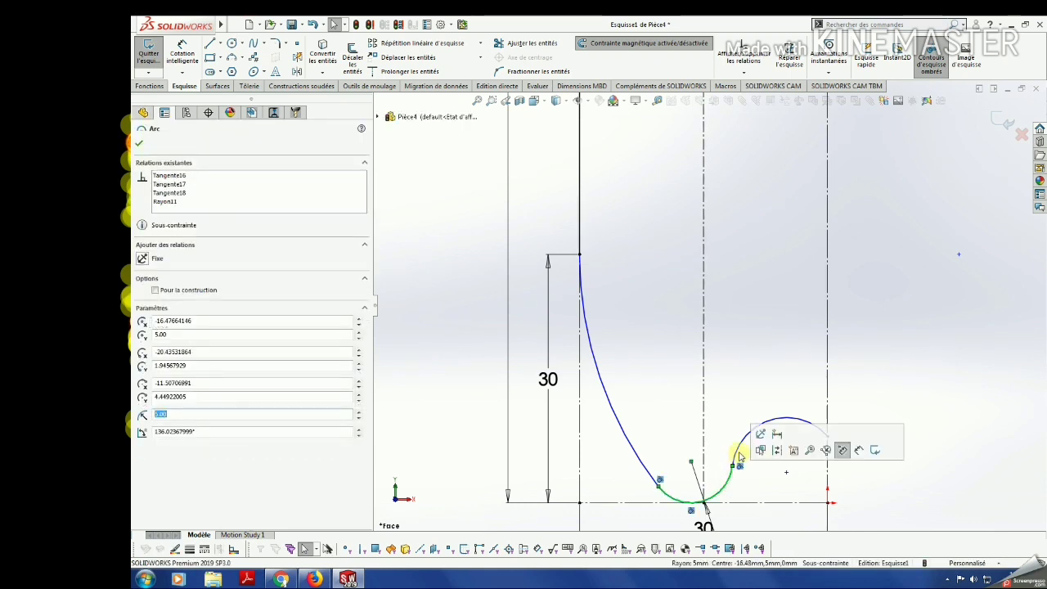
key(Escape)
key(f)
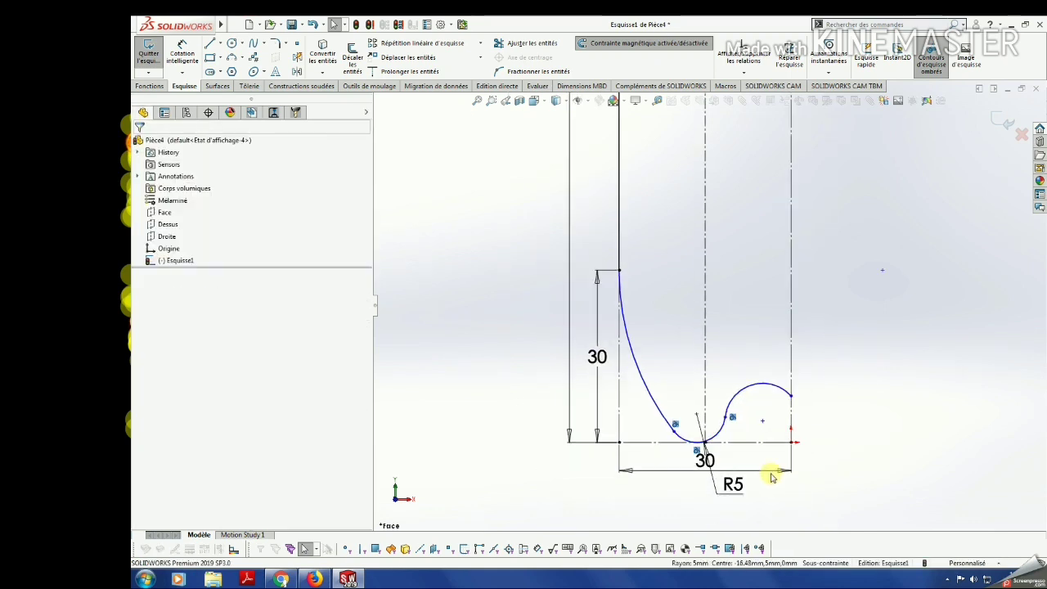
scroll(778, 476, down, 1)
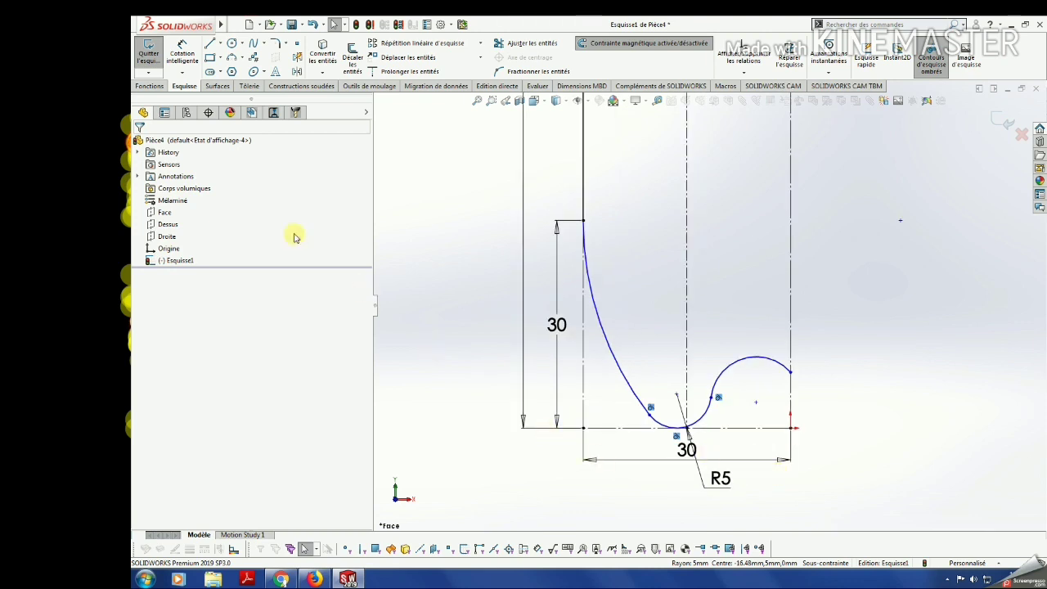
Give the right arc an R30 radius and its endpoint a height of 10 above the base.
click(181, 50)
click(744, 368)
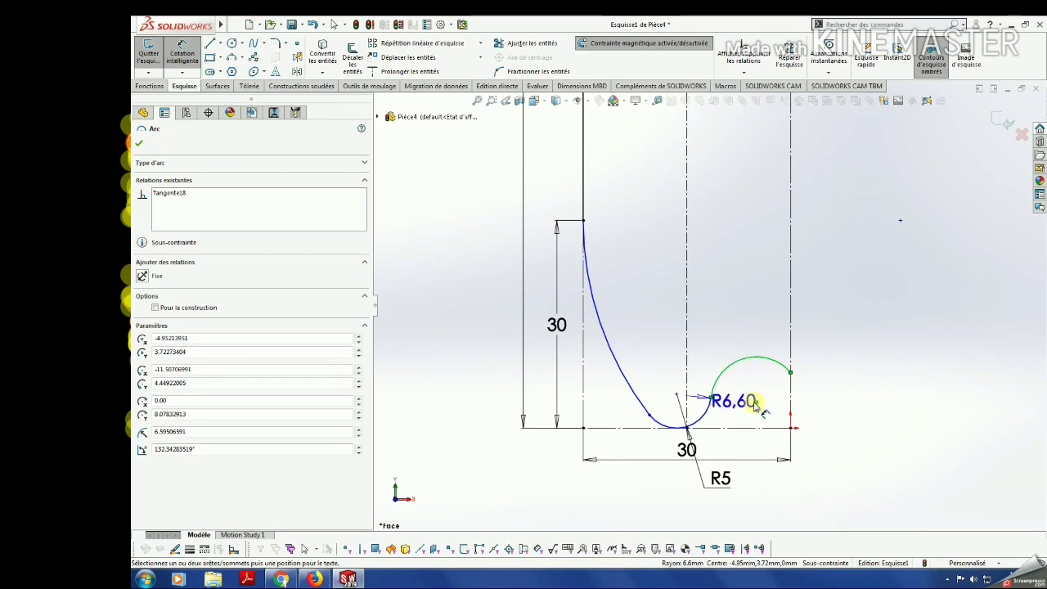
click(754, 396)
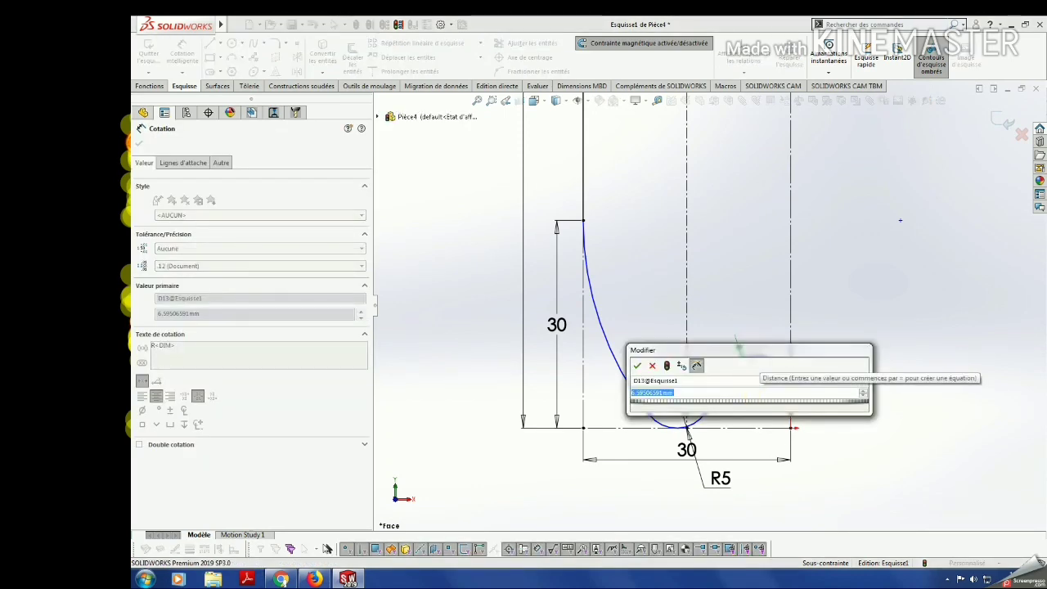
text(30)
key(Return)
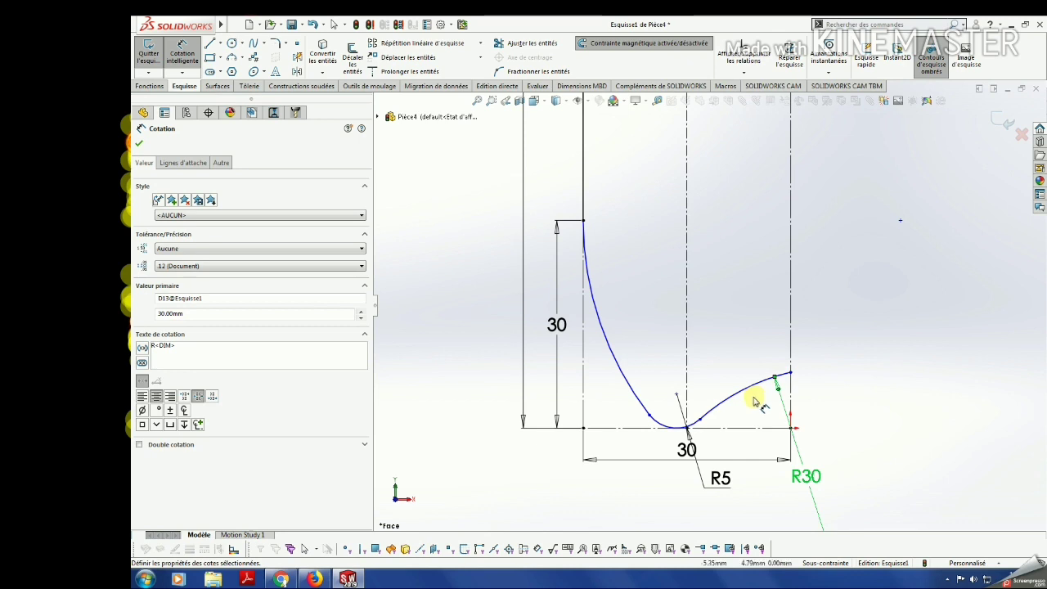
click(790, 374)
click(790, 427)
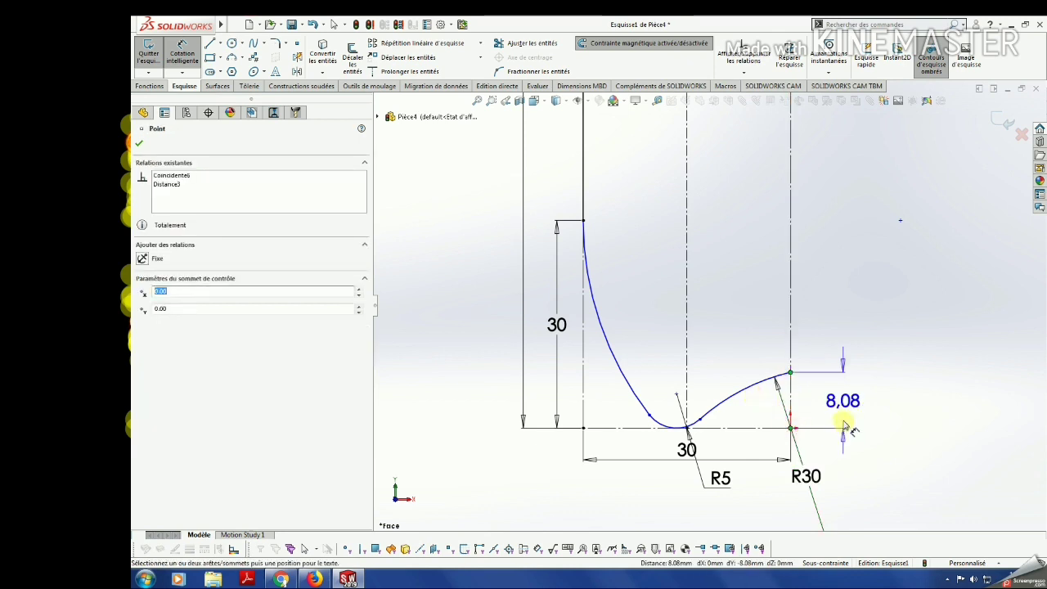
click(843, 423)
text(10)
key(Return)
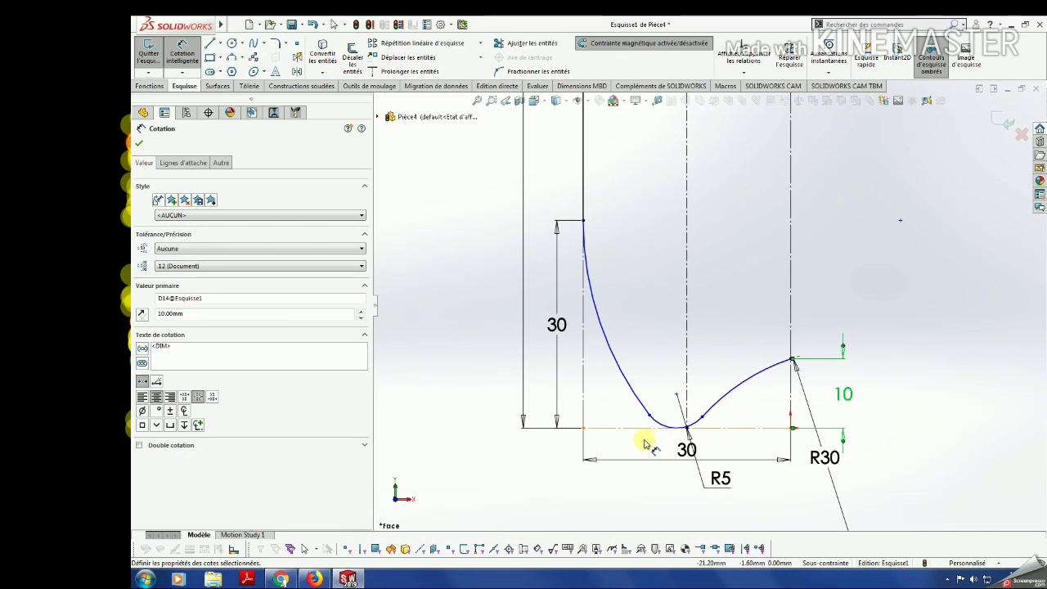
Set the left arc's radius to R60.
scroll(650, 443, up, 5)
scroll(708, 327, up, 3)
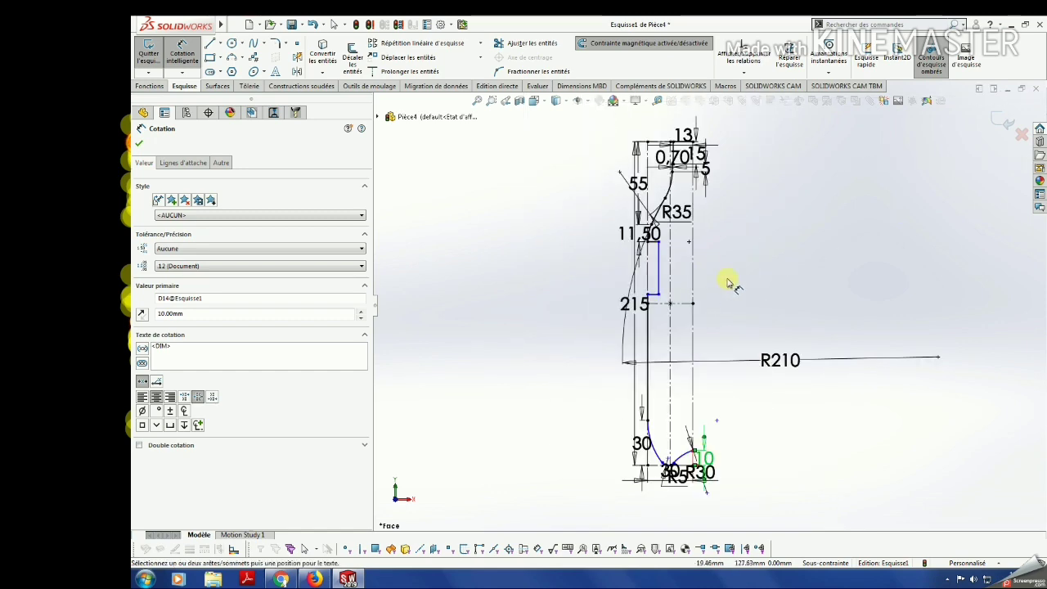
scroll(732, 280, down, 5)
scroll(670, 366, down, 2)
scroll(671, 351, down, 2)
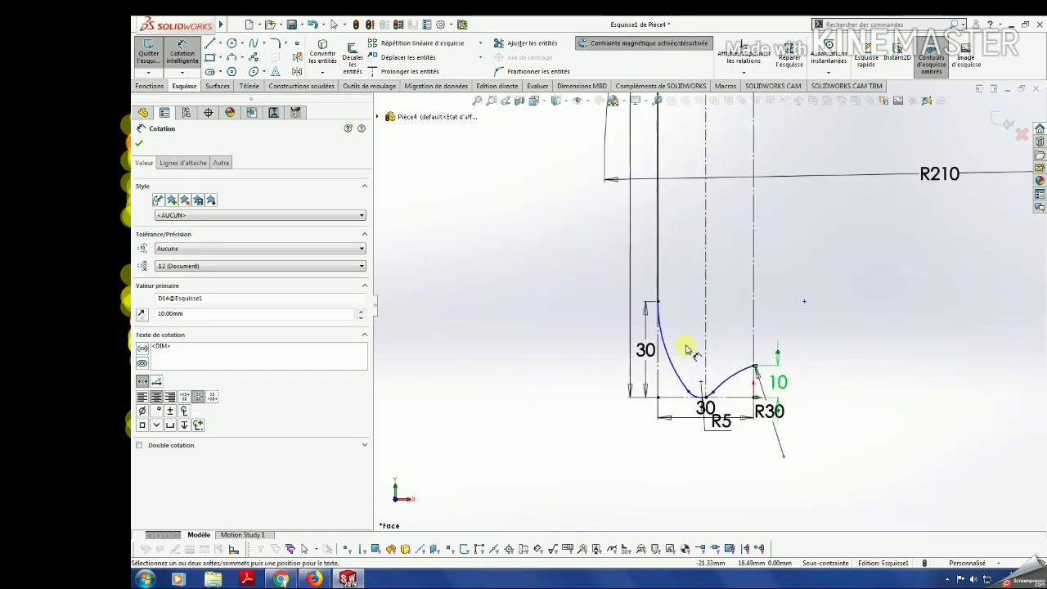
scroll(687, 350, down, 1)
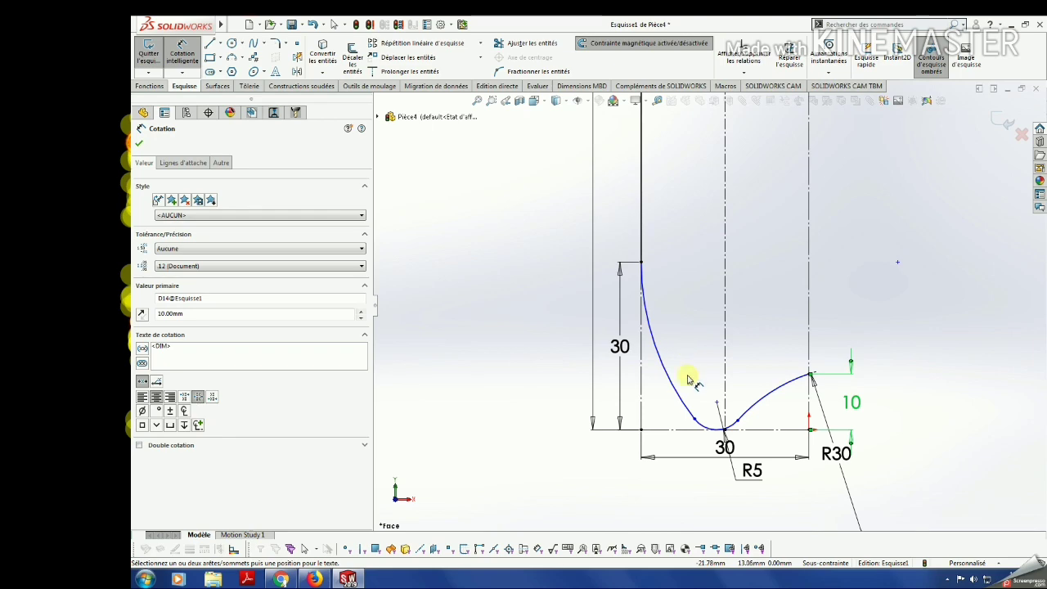
click(683, 403)
click(694, 352)
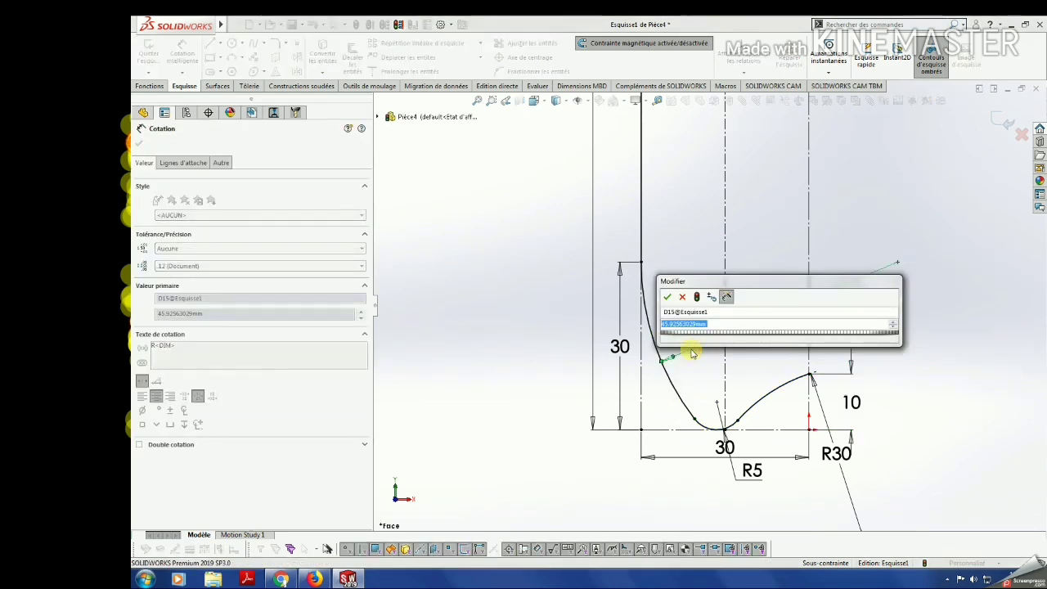
text(60)
key(Return)
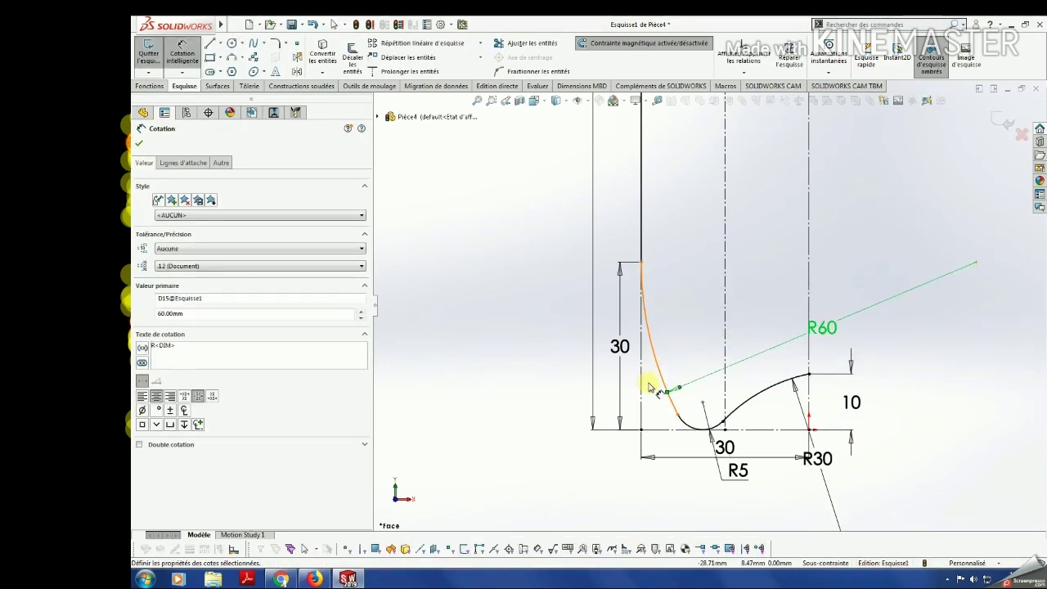
key(Escape)
click(210, 42)
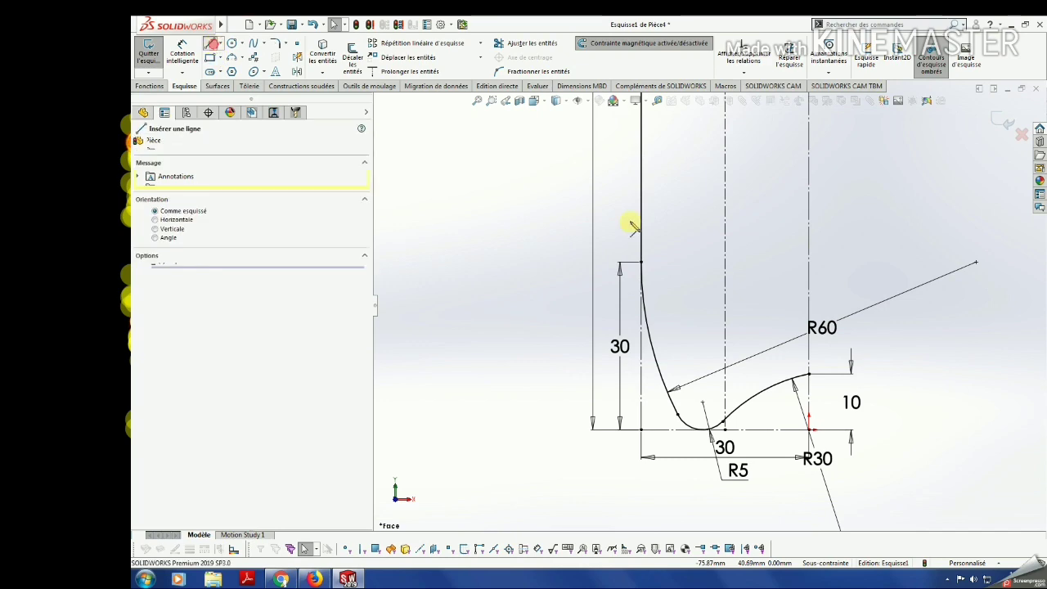
Draw the closing line from the right arc's end up to the top of the profile.
click(810, 377)
scroll(802, 299, up, 3)
scroll(802, 292, up, 3)
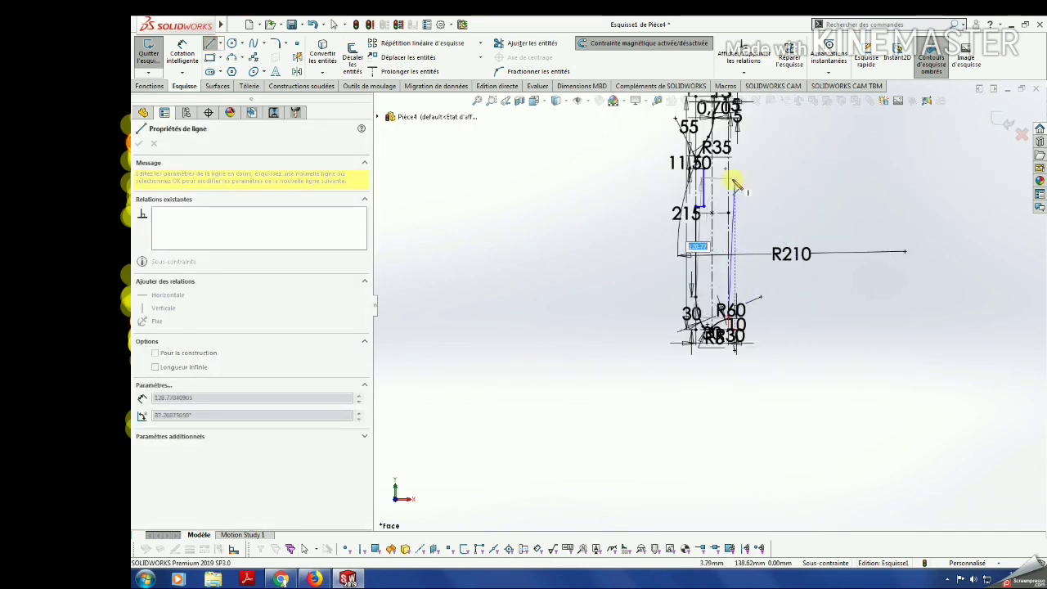
scroll(733, 188, down, 2)
scroll(731, 175, down, 2)
scroll(730, 168, down, 3)
scroll(731, 164, down, 1)
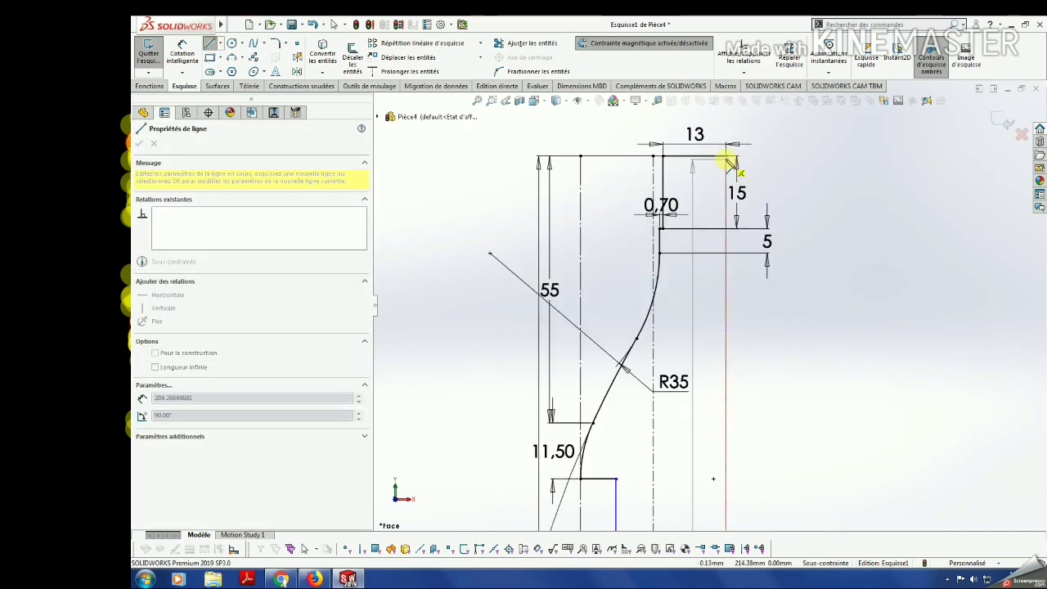
click(730, 164)
key(Escape)
scroll(720, 495, up, 3)
scroll(696, 299, down, 2)
scroll(436, 325, down, 1)
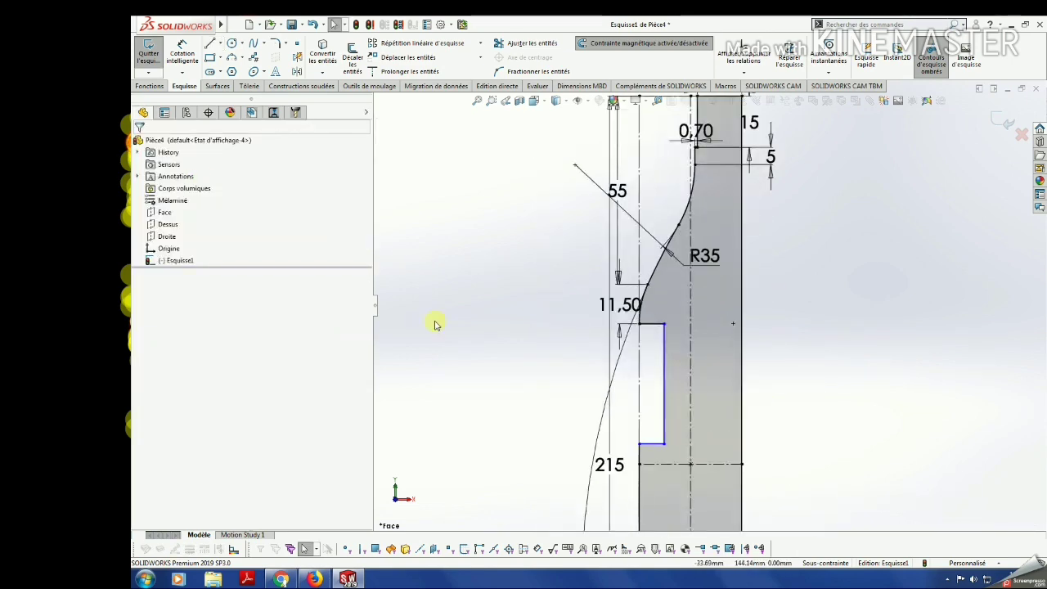
Dimension the inner vertical edge's length and add a 1 mm horizontal offset.
click(185, 57)
click(664, 402)
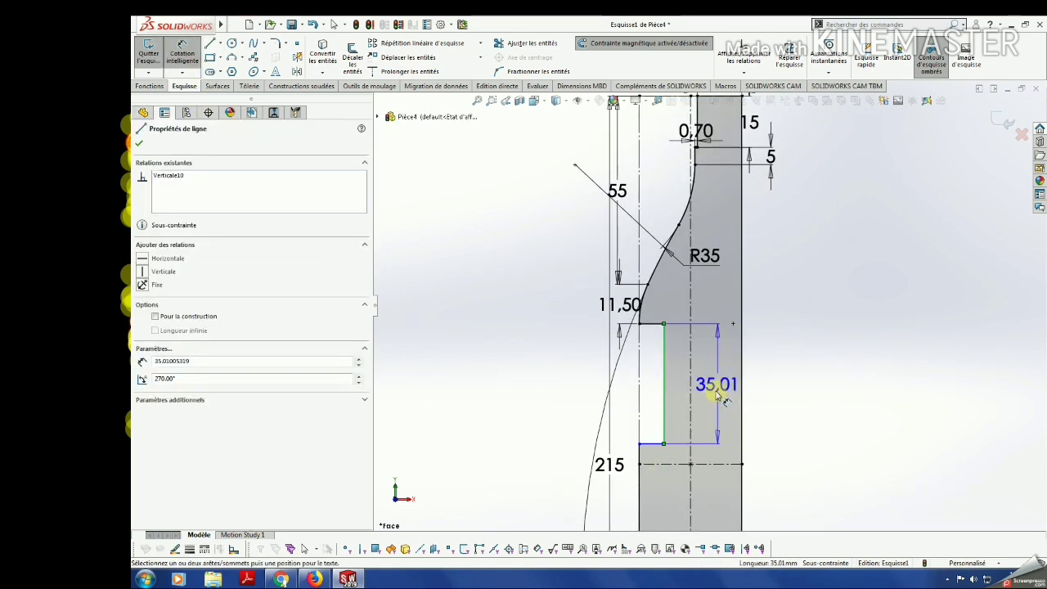
click(709, 396)
text(45)
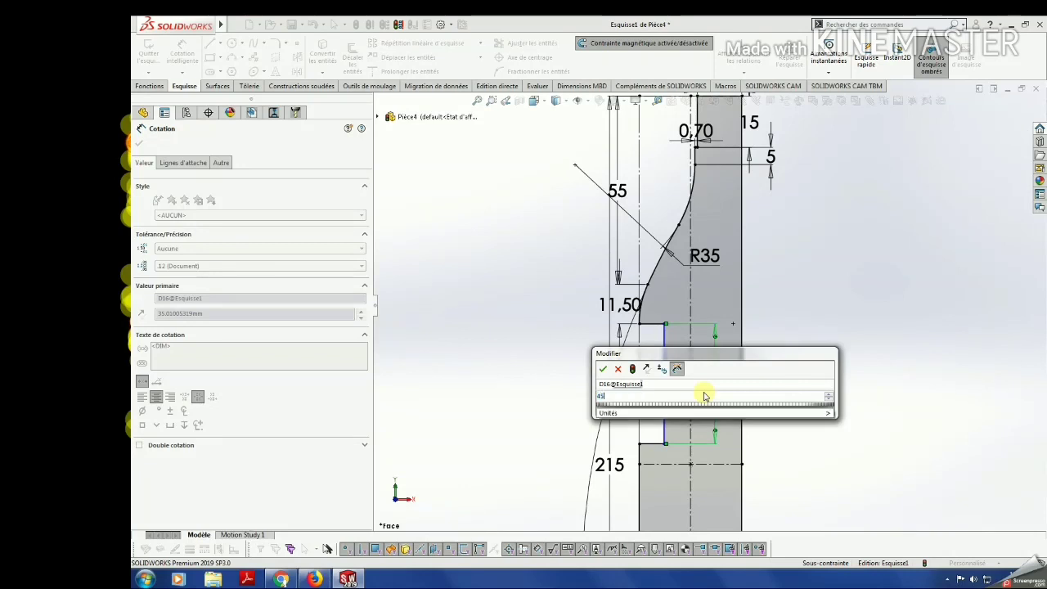
key(Return)
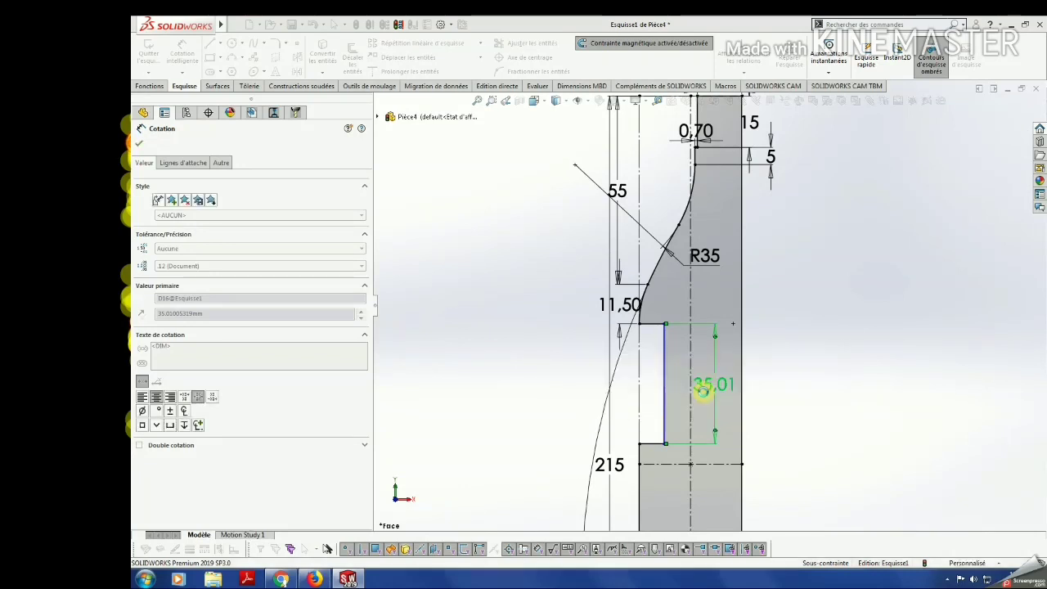
click(650, 328)
click(640, 348)
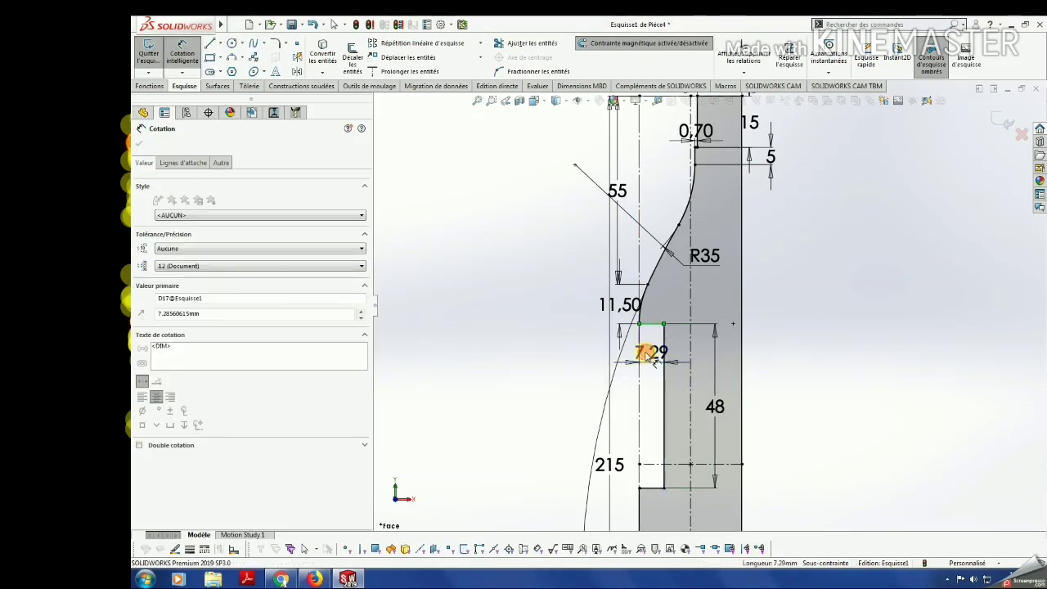
click(644, 351)
text(1)
key(Return)
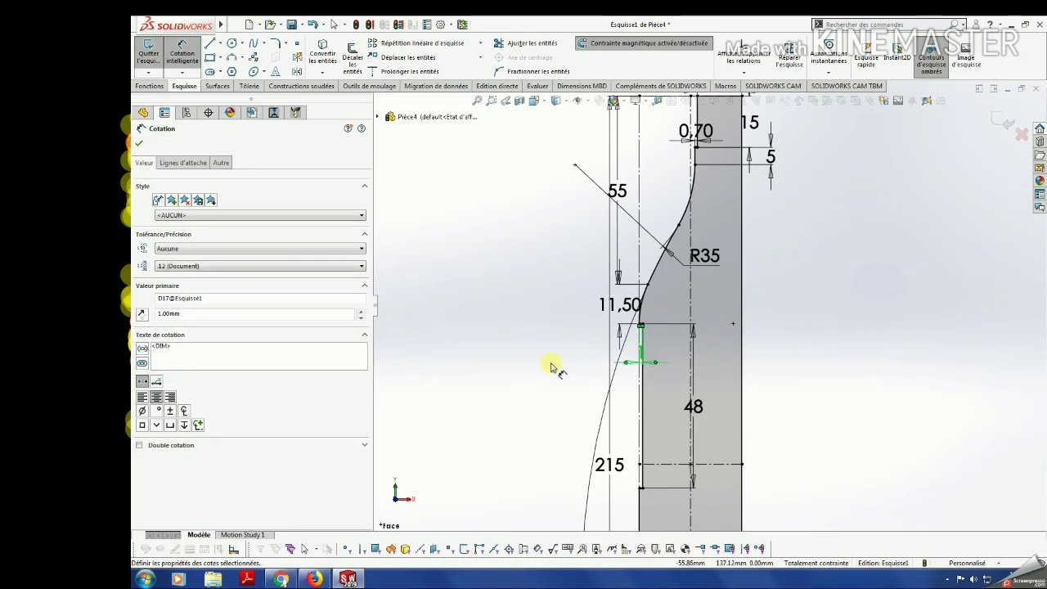
scroll(550, 365, up, 2)
scroll(603, 374, up, 3)
scroll(771, 339, down, 1)
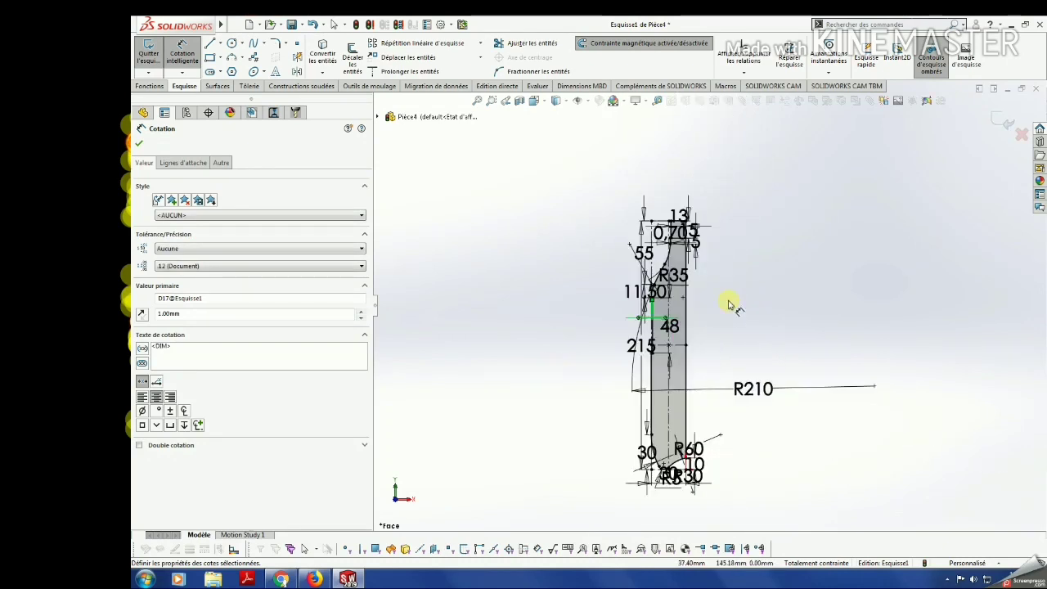
click(148, 86)
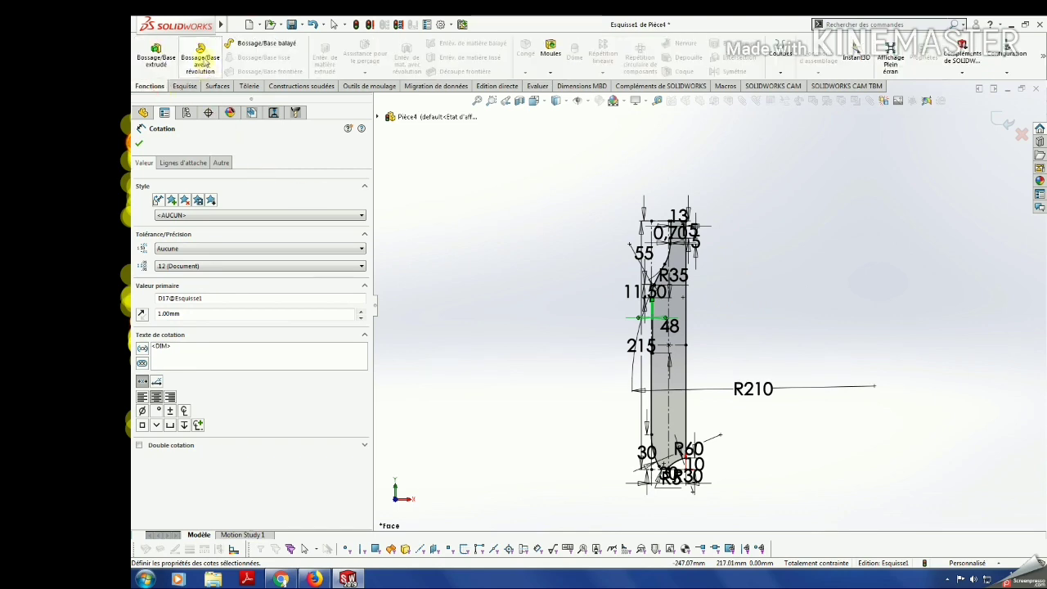
Revolve the profile 360° around the vertical centreline into a solid bottle.
click(200, 57)
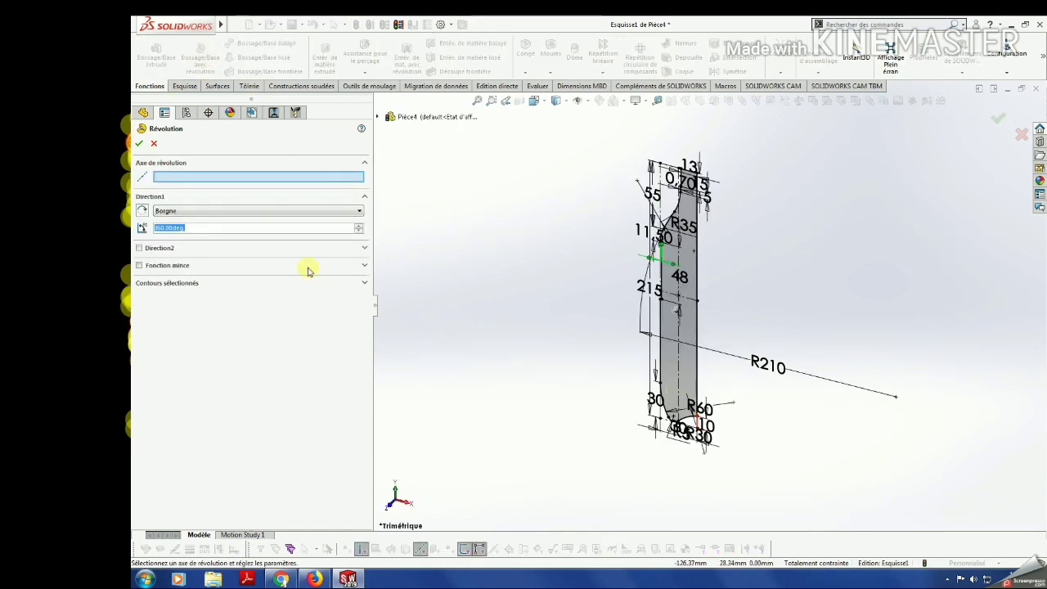
scroll(689, 416, down, 2)
scroll(695, 441, down, 3)
scroll(694, 409, down, 2)
click(692, 407)
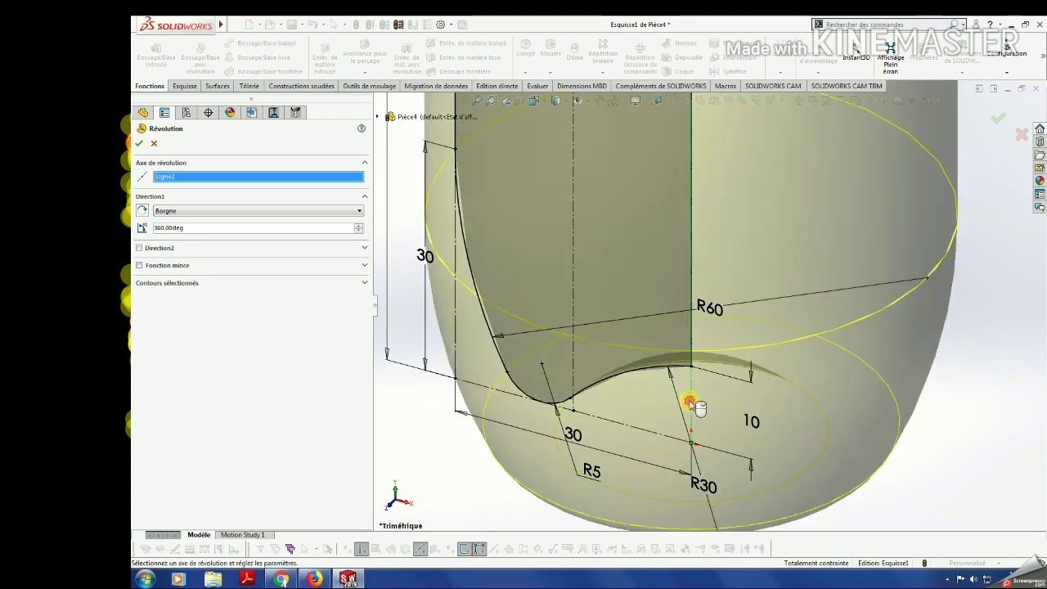
click(139, 143)
scroll(444, 463, up, 3)
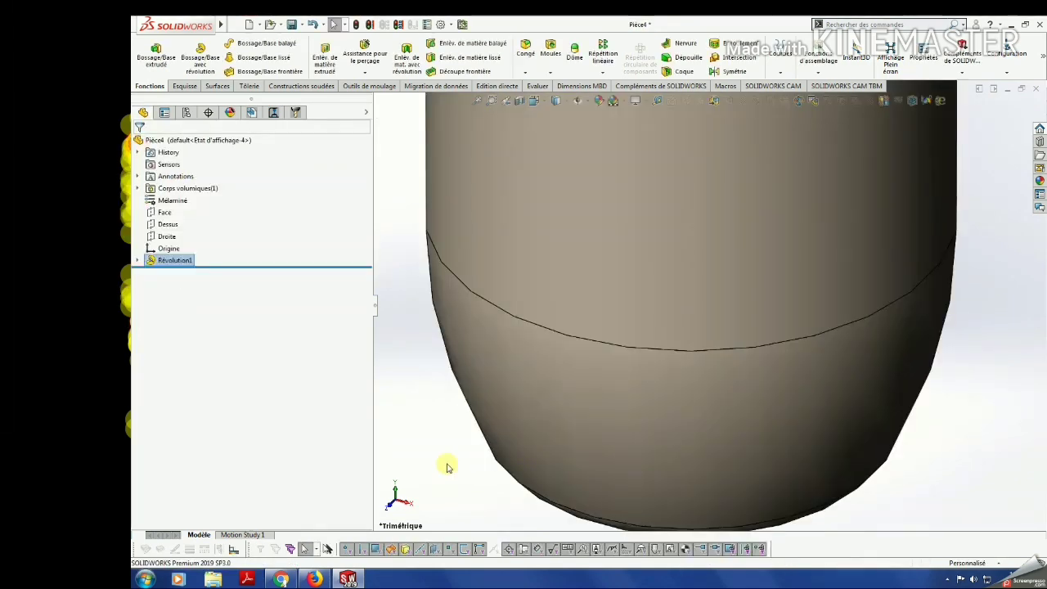
scroll(531, 437, up, 5)
Save the part as Pièce4.SLDPRT.
key(ctrl+s)
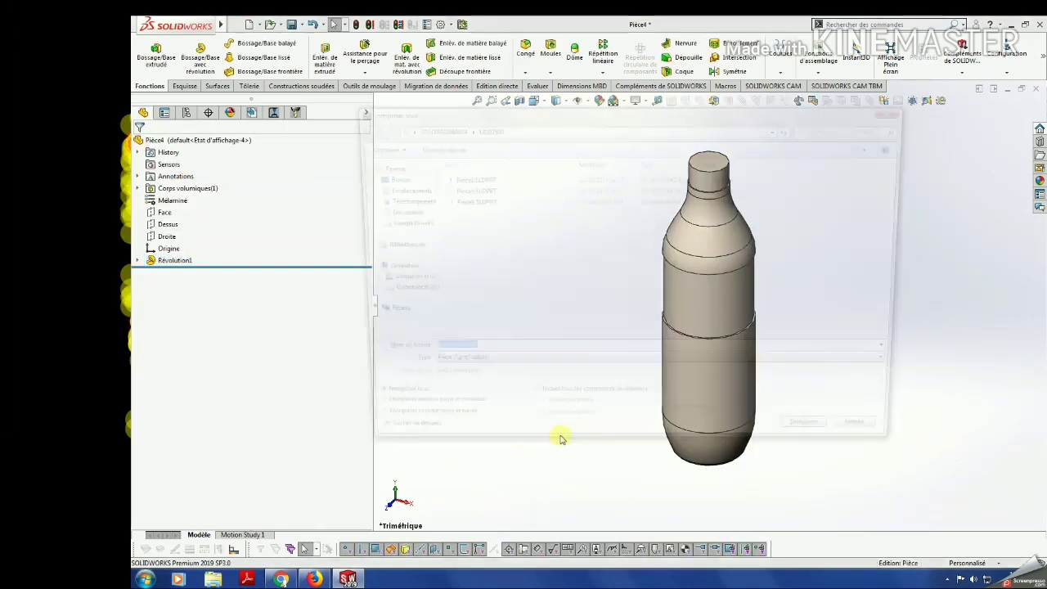
click(822, 441)
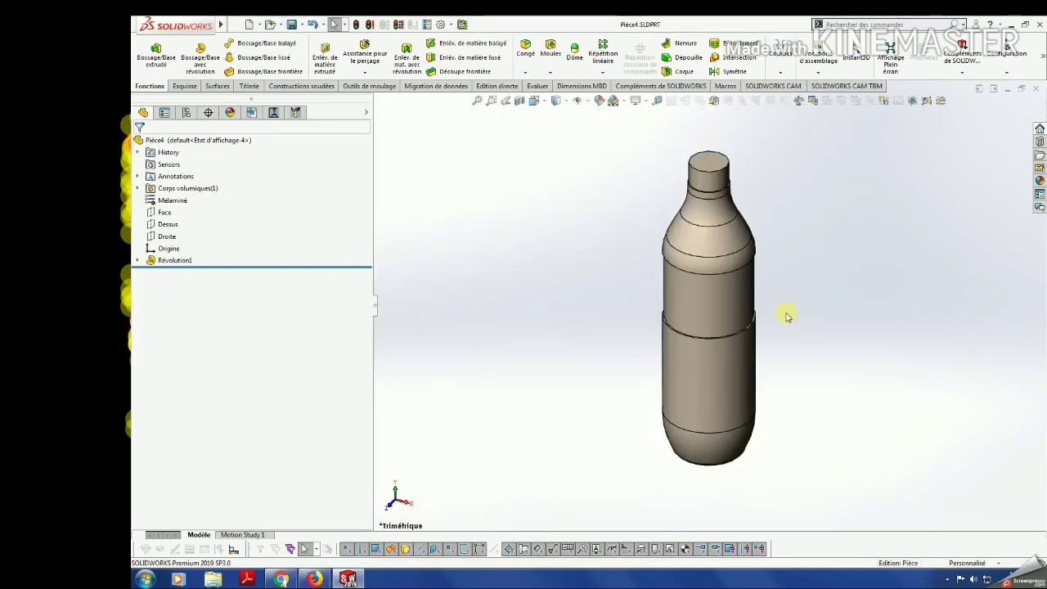
scroll(786, 317, down, 2)
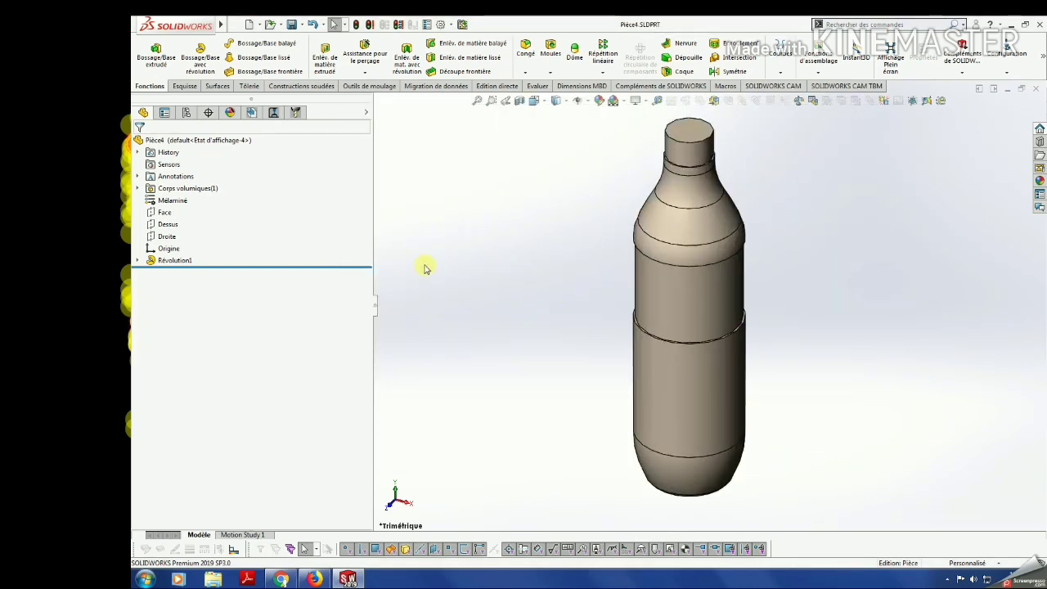
middle_drag(662, 432, 622, 413)
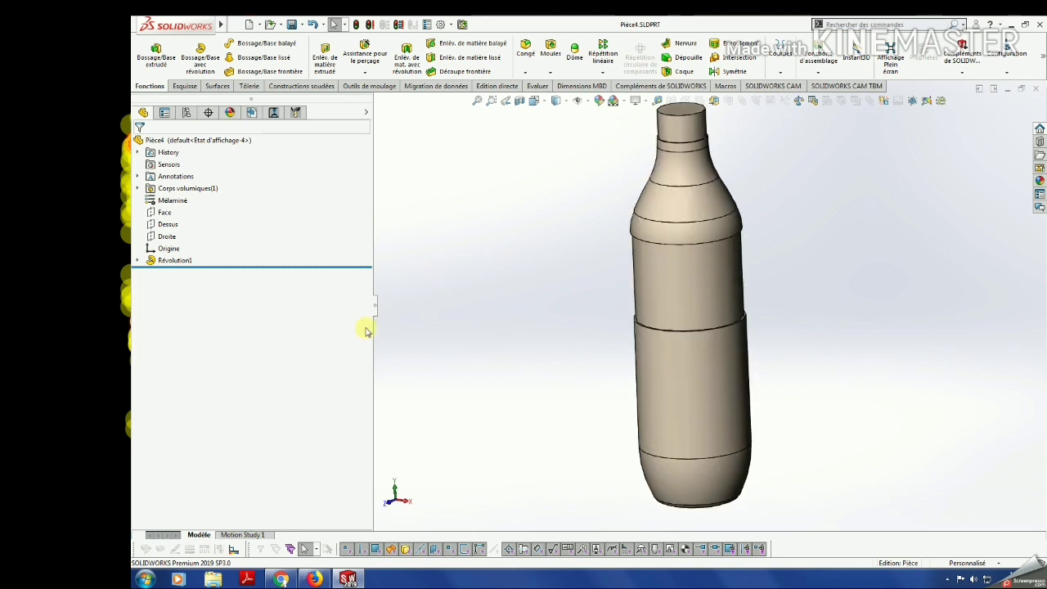
click(165, 212)
scroll(744, 374, up, 3)
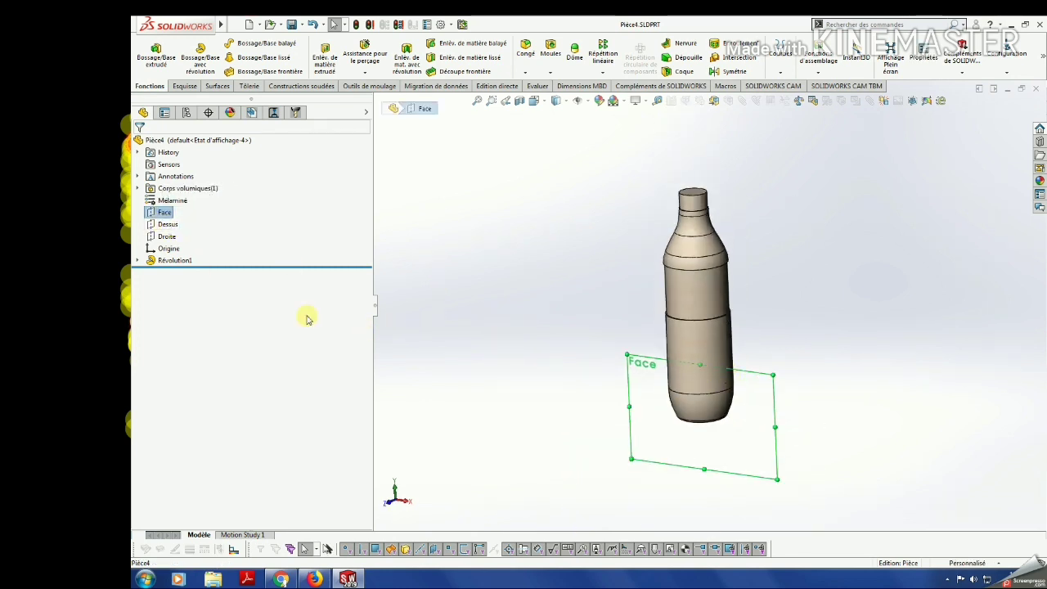
click(185, 86)
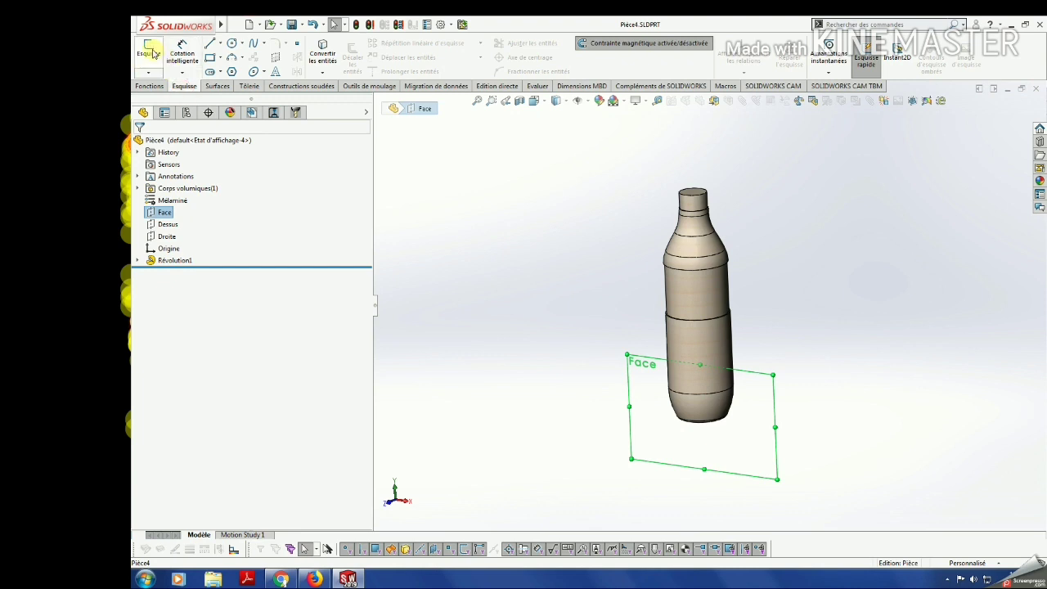
click(149, 54)
scroll(724, 428, down, 2)
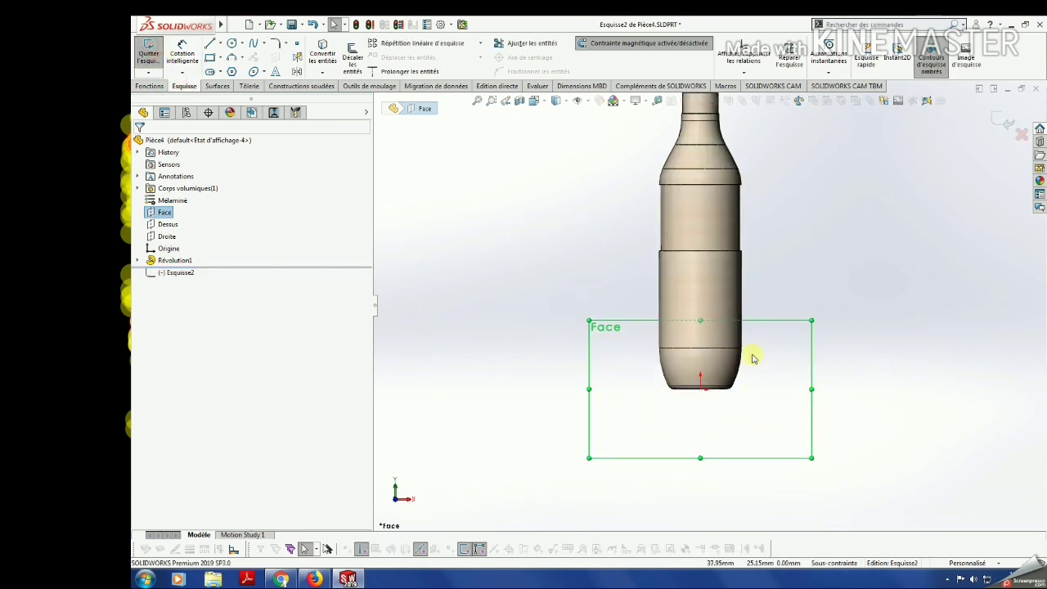
scroll(753, 358, down, 2)
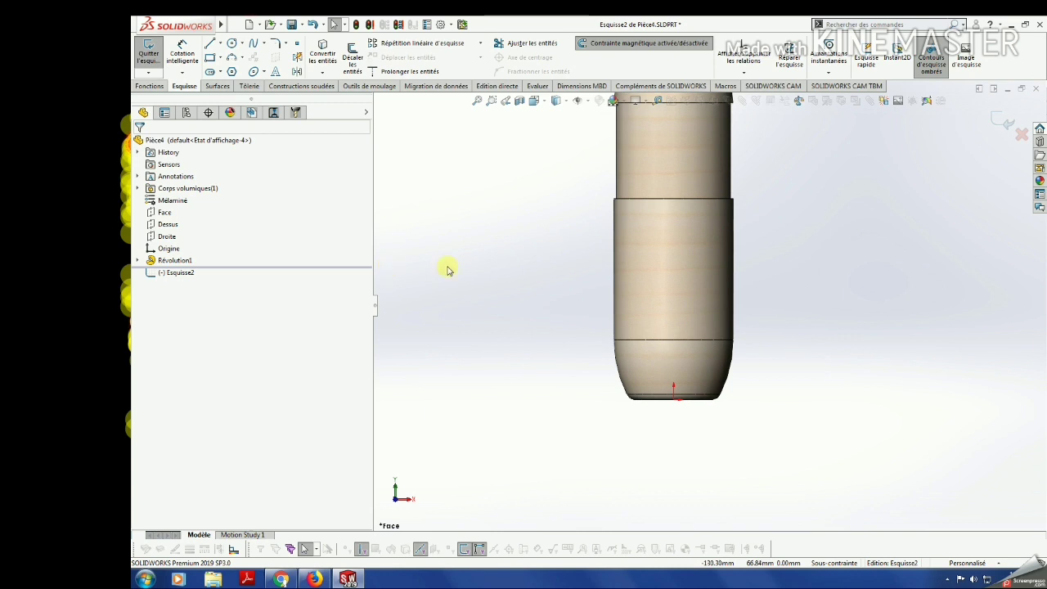
scroll(767, 267, up, 2)
scroll(756, 253, up, 1)
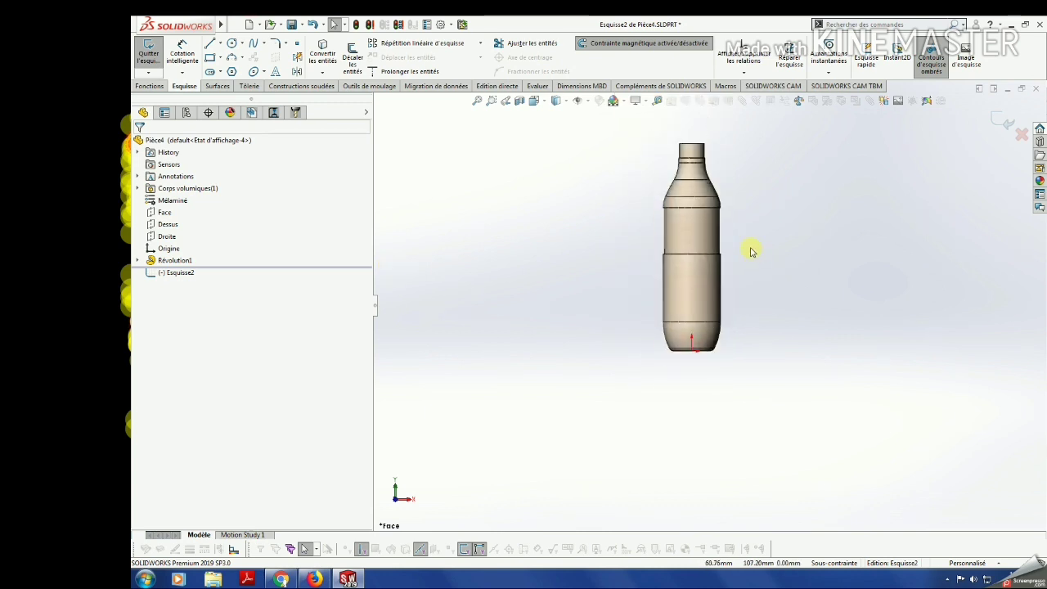
click(1018, 133)
scroll(755, 316, down, 2)
middle_drag(755, 316, 670, 166)
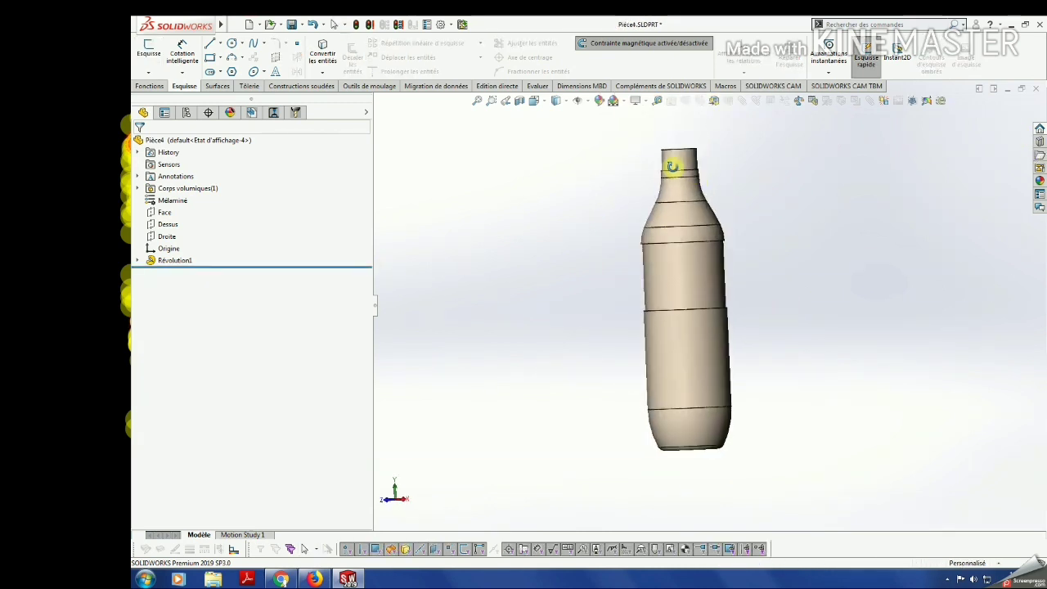
click(149, 86)
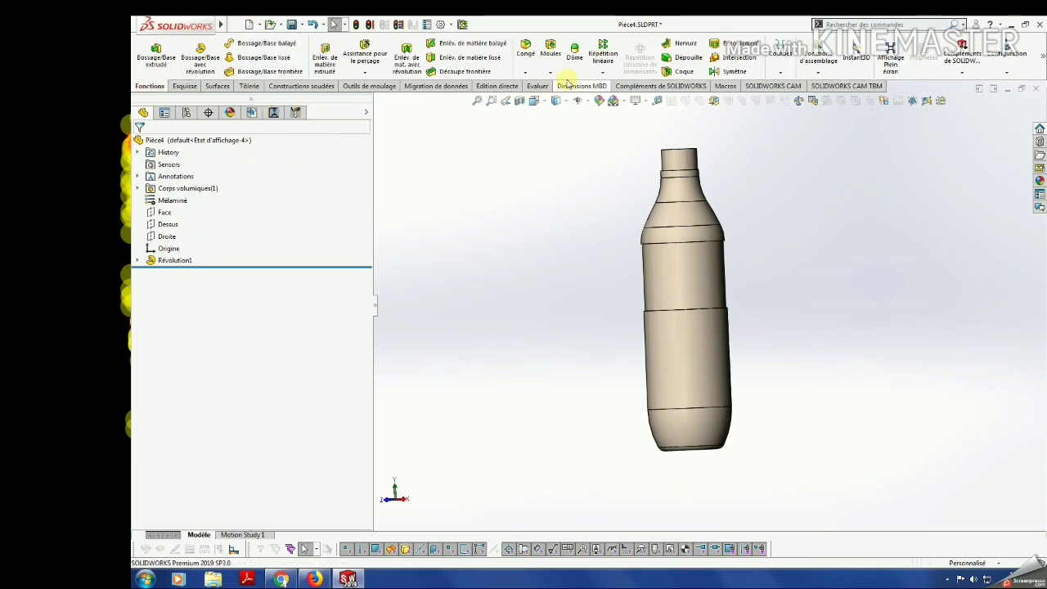
Cancel the fillet and raise the document's shaded image quality toward Haute.
click(526, 53)
scroll(654, 315, down, 3)
scroll(666, 312, down, 3)
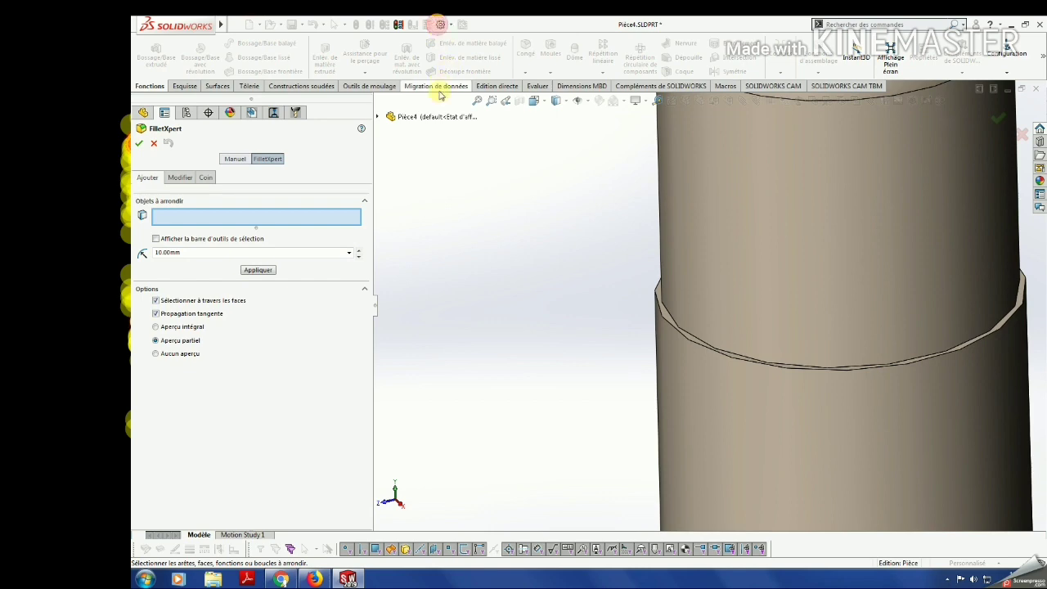
key(Escape)
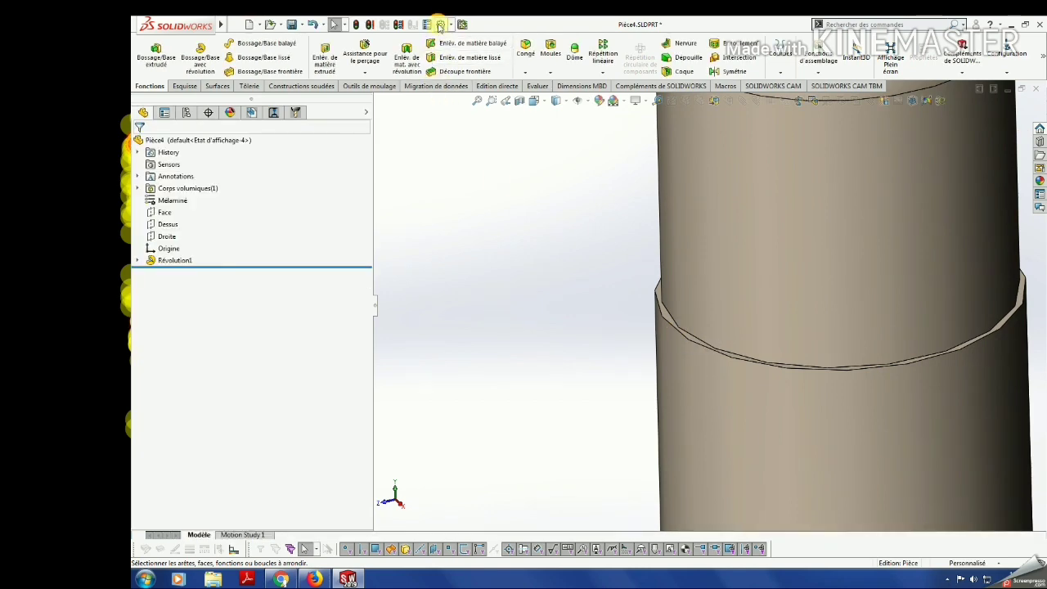
click(441, 25)
click(414, 181)
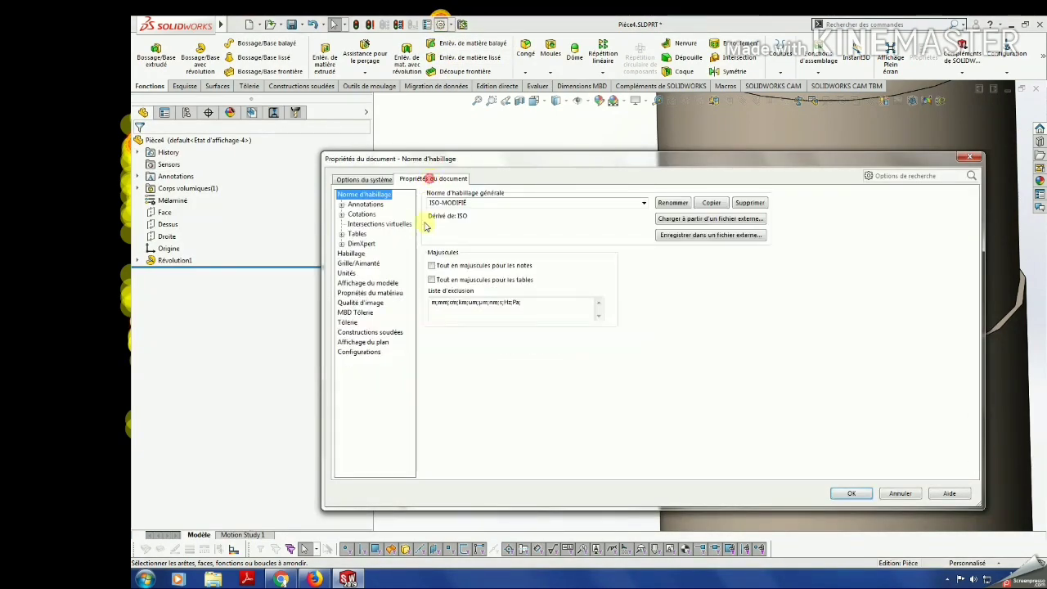
click(360, 302)
click(577, 211)
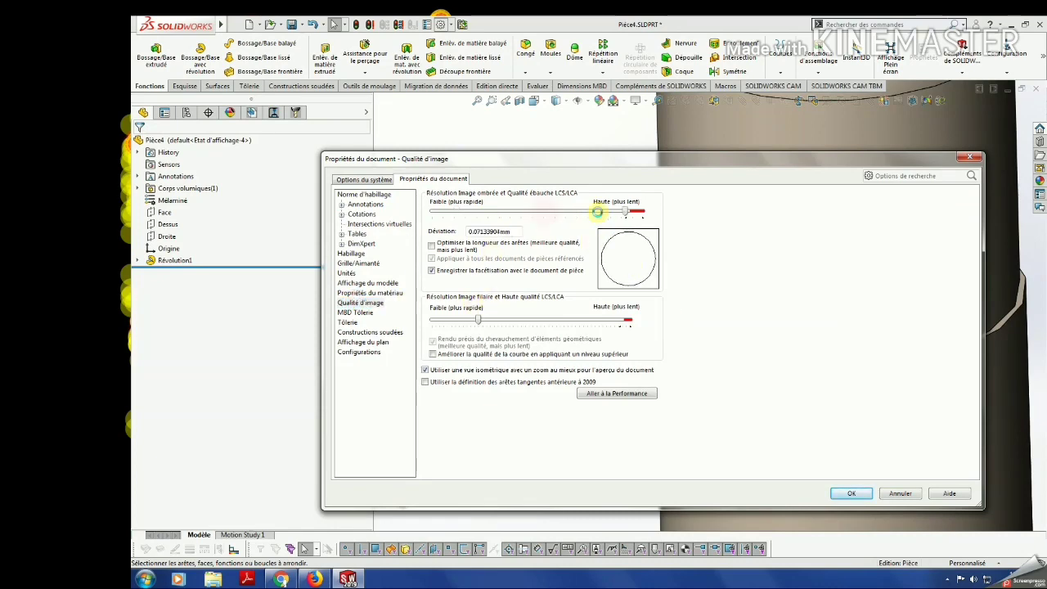
click(845, 493)
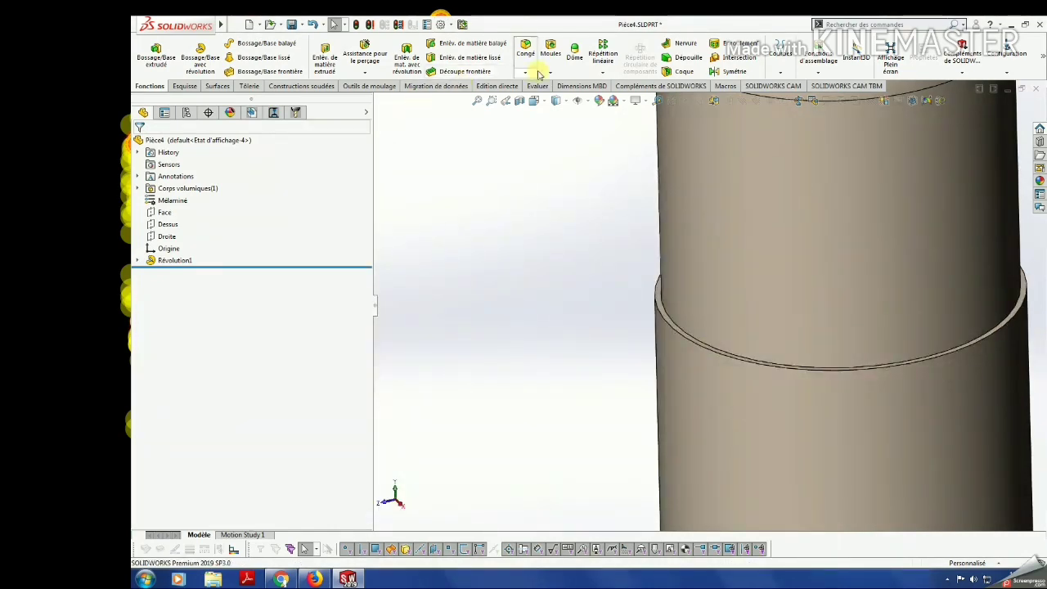
Fillet the three body step edges and the neck edge at 0.50mm.
click(528, 51)
scroll(673, 352, down, 3)
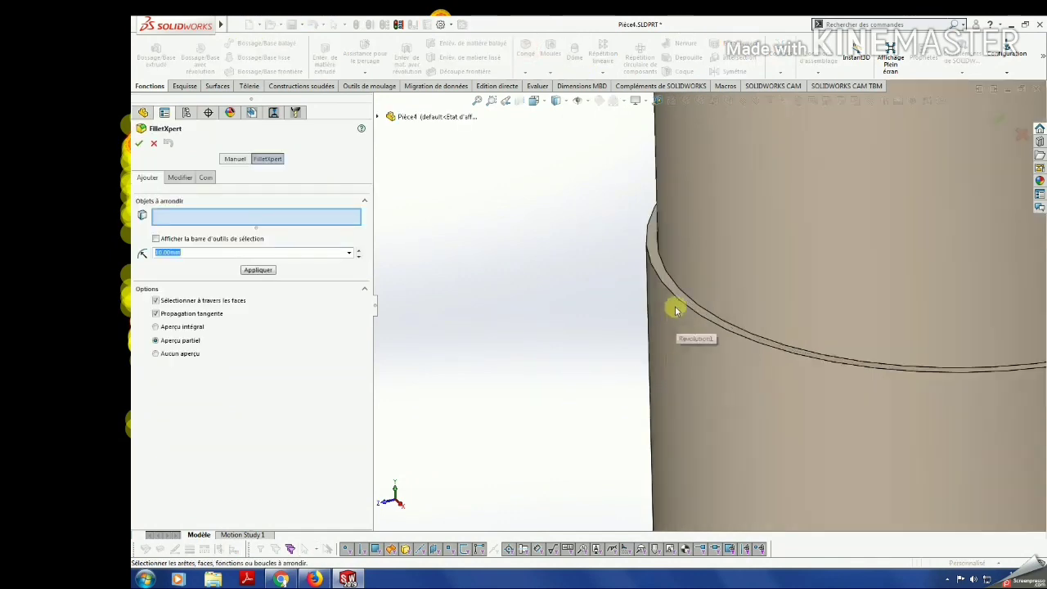
click(676, 300)
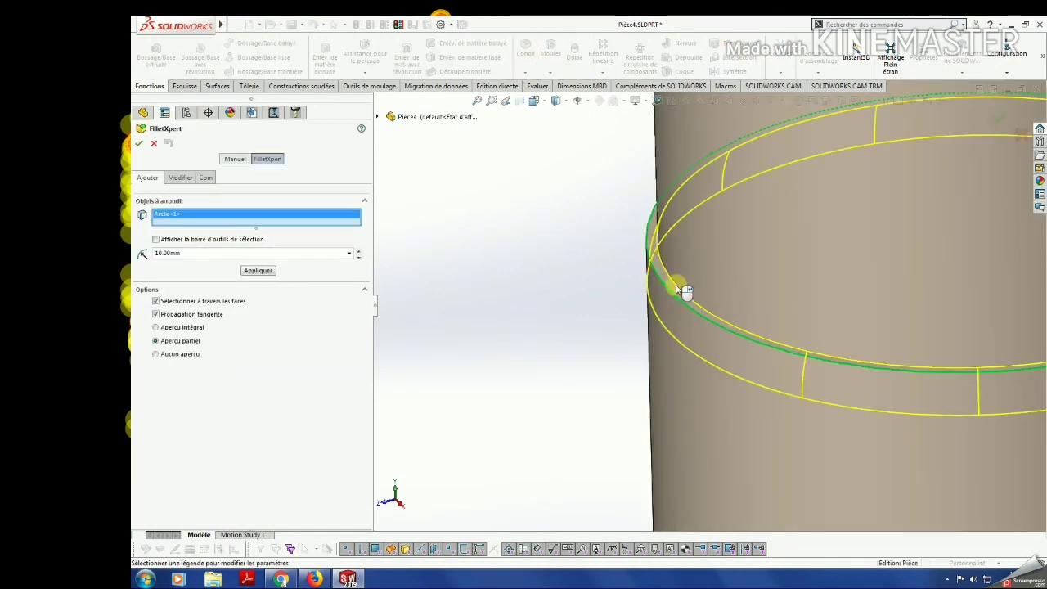
click(678, 289)
scroll(674, 292, up, 5)
scroll(694, 236, down, 2)
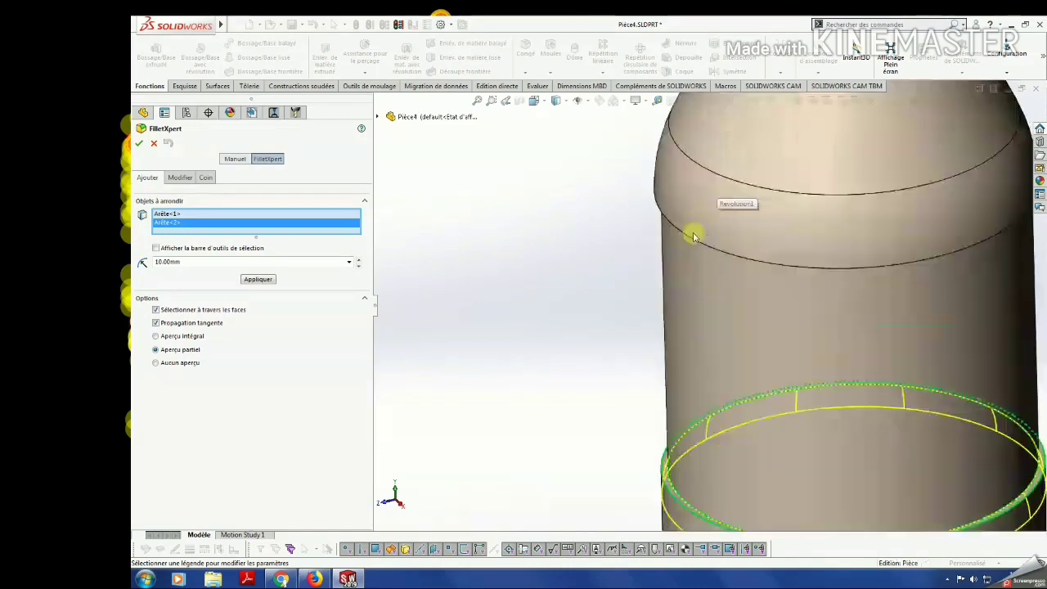
click(692, 239)
scroll(692, 241, down, 3)
scroll(664, 287, down, 2)
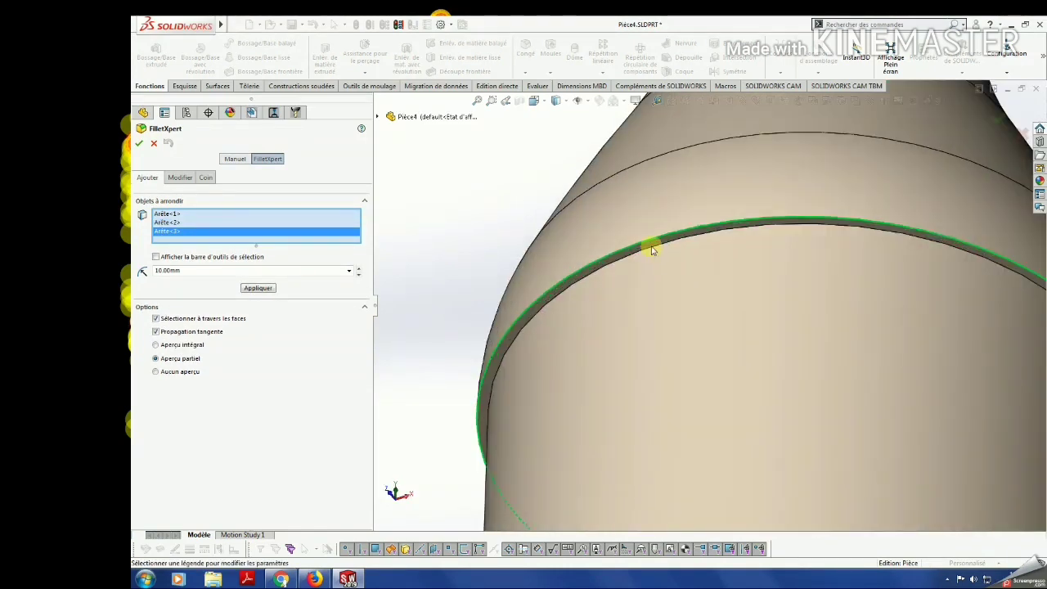
click(652, 250)
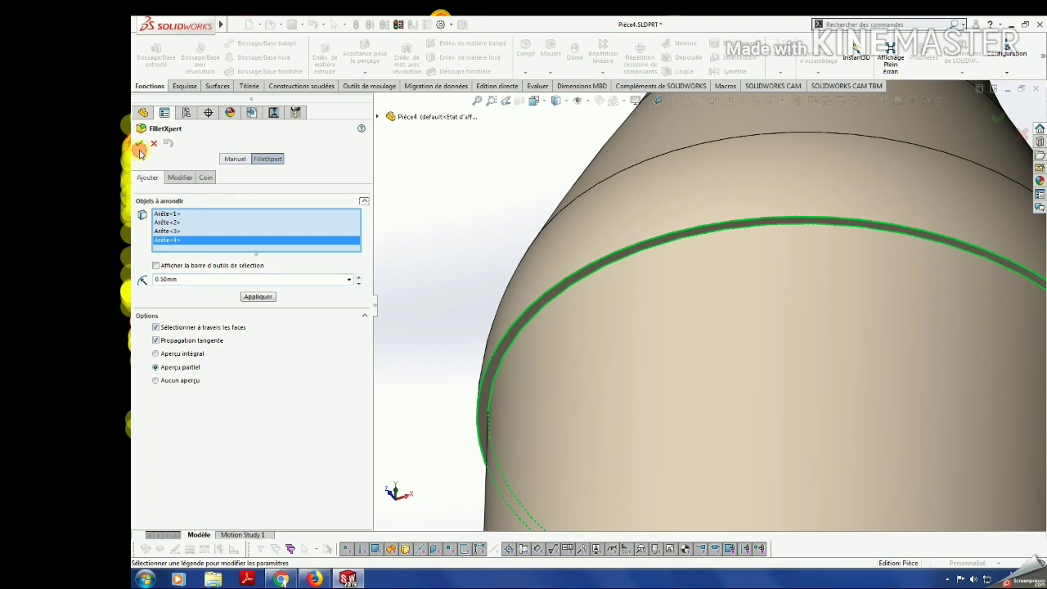
click(138, 143)
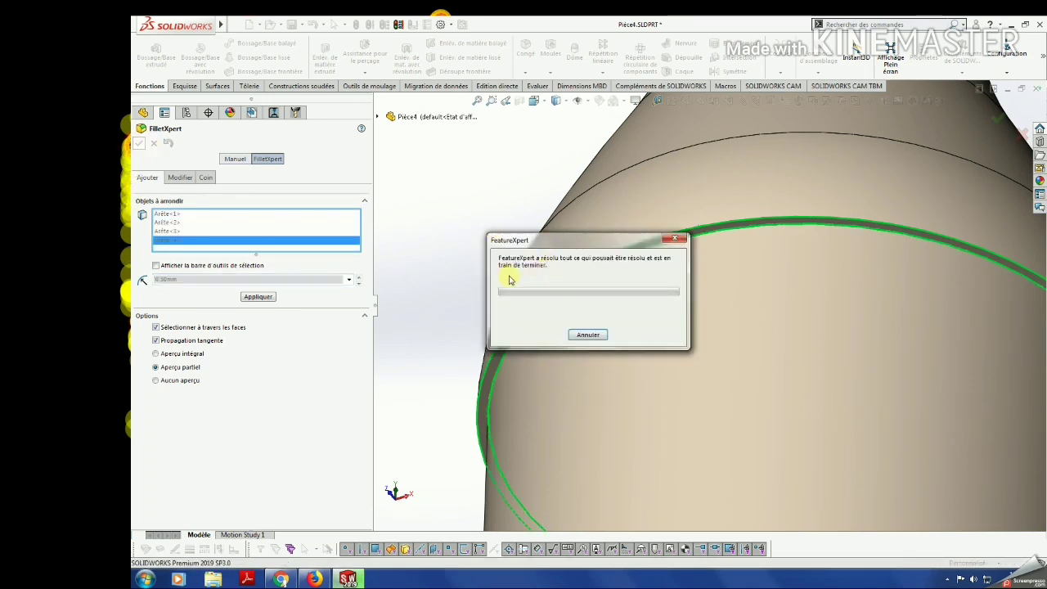
Round the neck ring face and its edge with a 0.25mm fillet.
scroll(748, 320, up, 3)
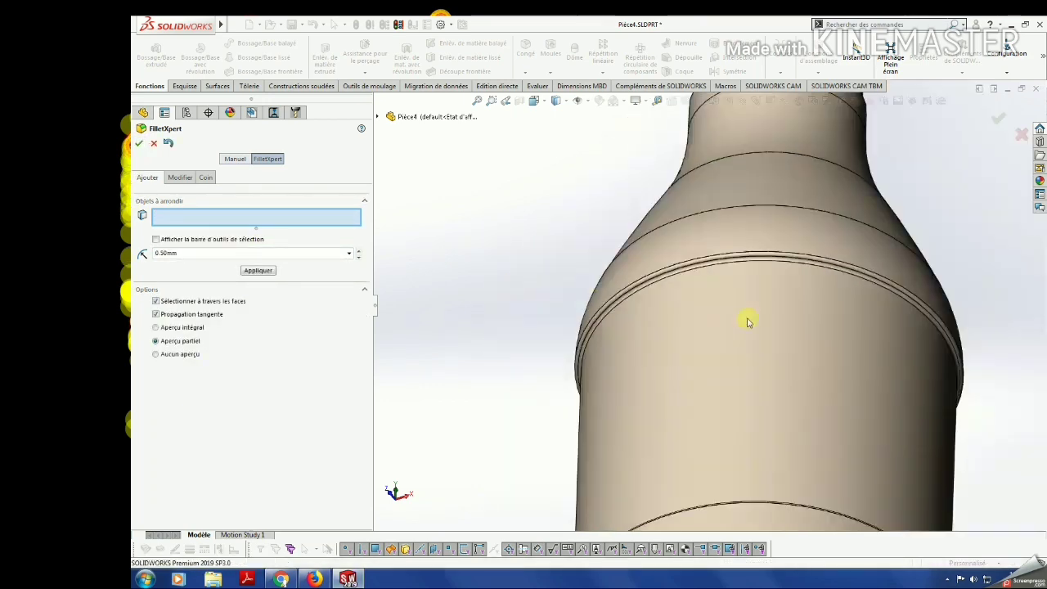
scroll(735, 439, up, 5)
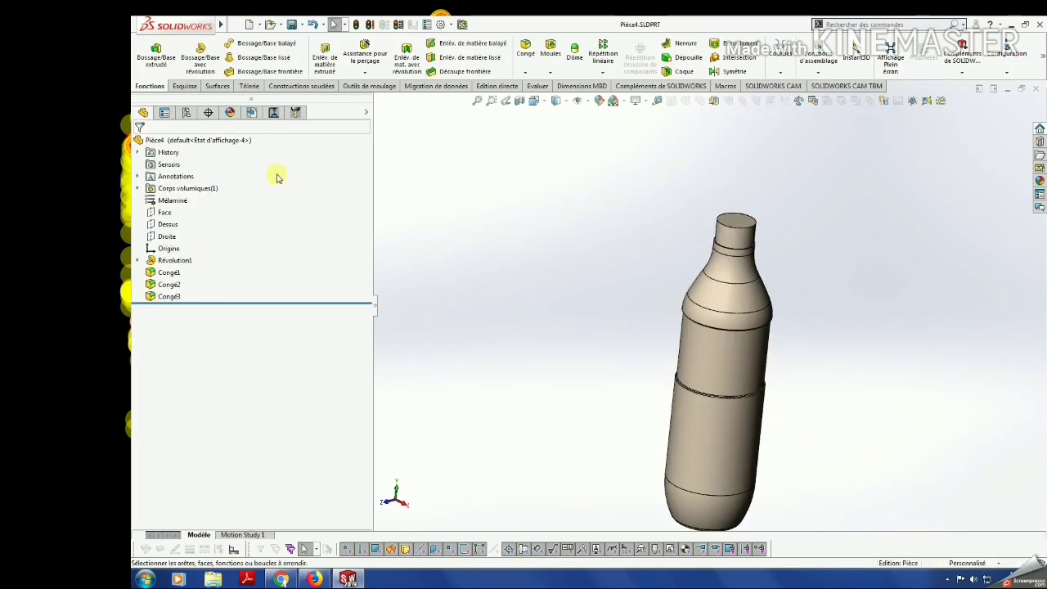
click(525, 49)
scroll(739, 274, down, 3)
scroll(713, 262, down, 2)
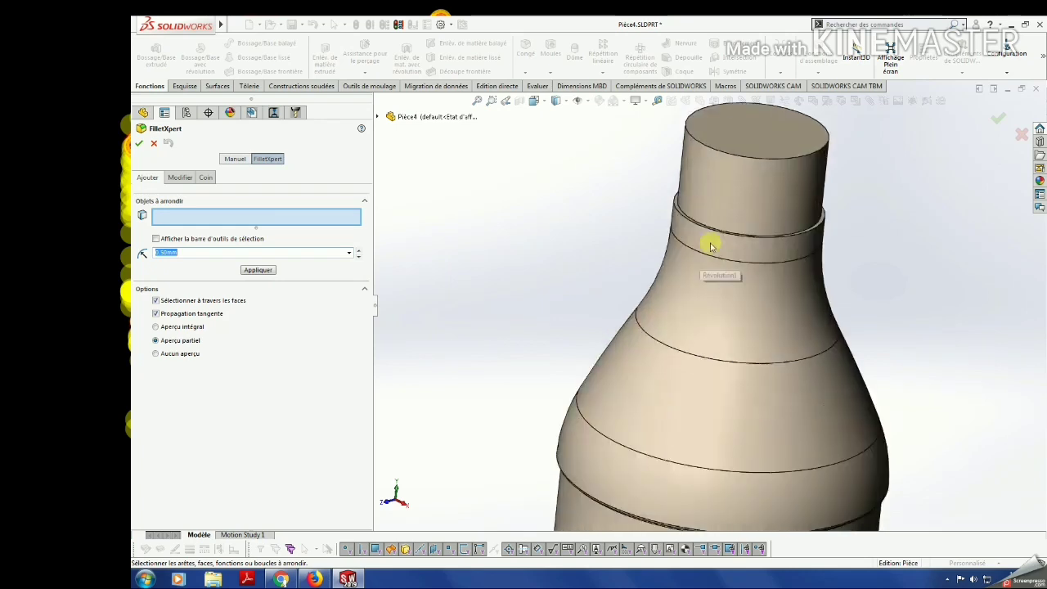
scroll(666, 221, down, 2)
click(667, 221)
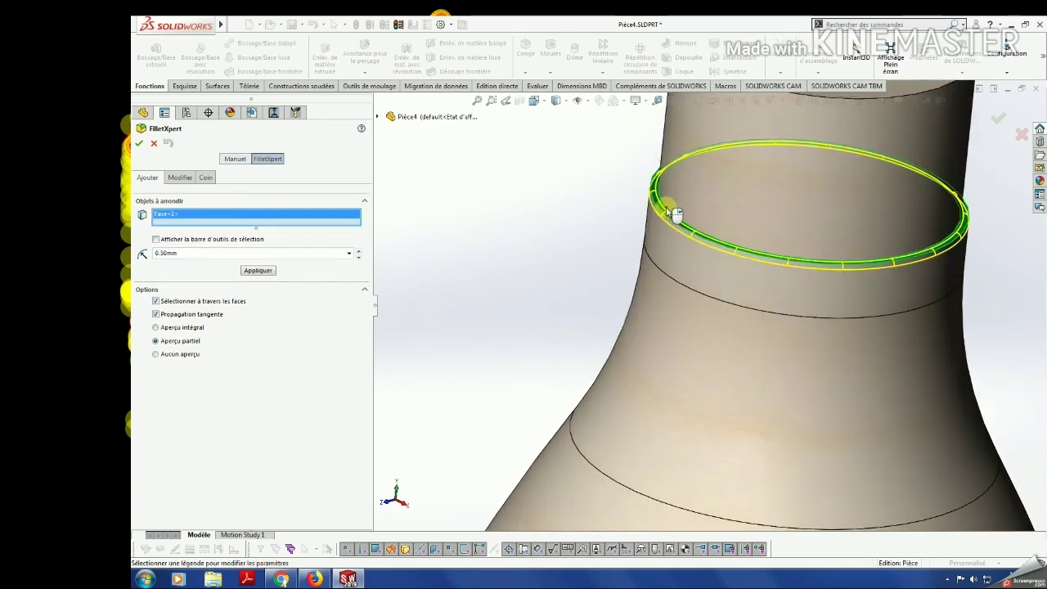
click(668, 212)
double_click(180, 262)
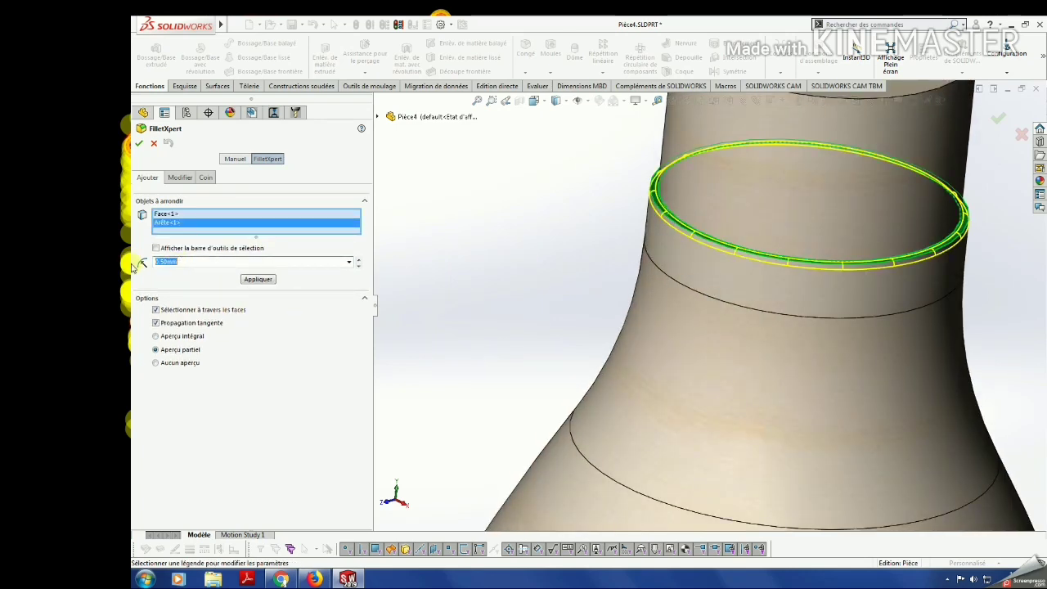
text(0.25)
key(Return)
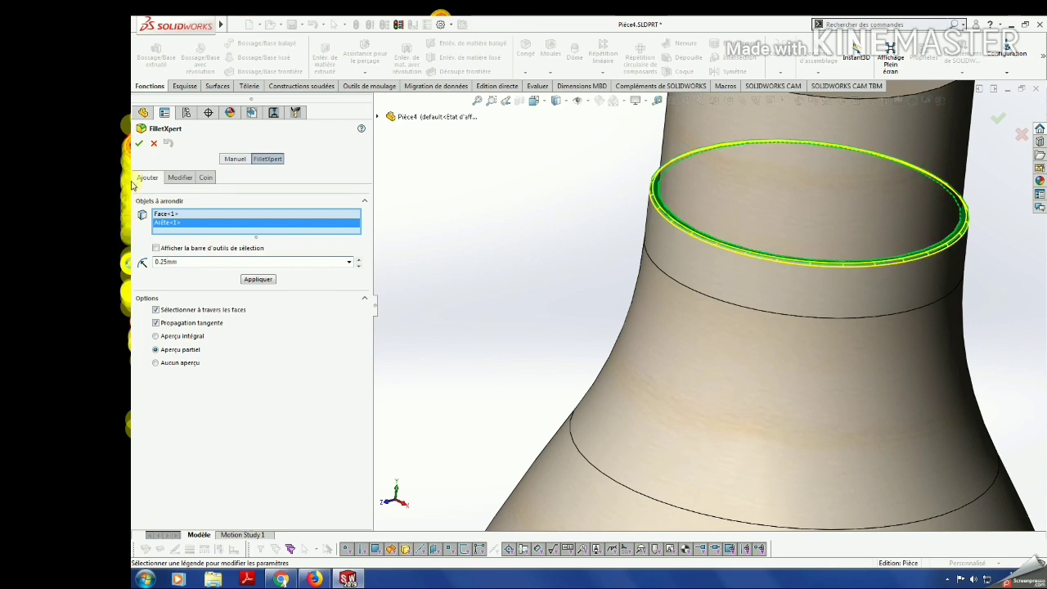
click(139, 143)
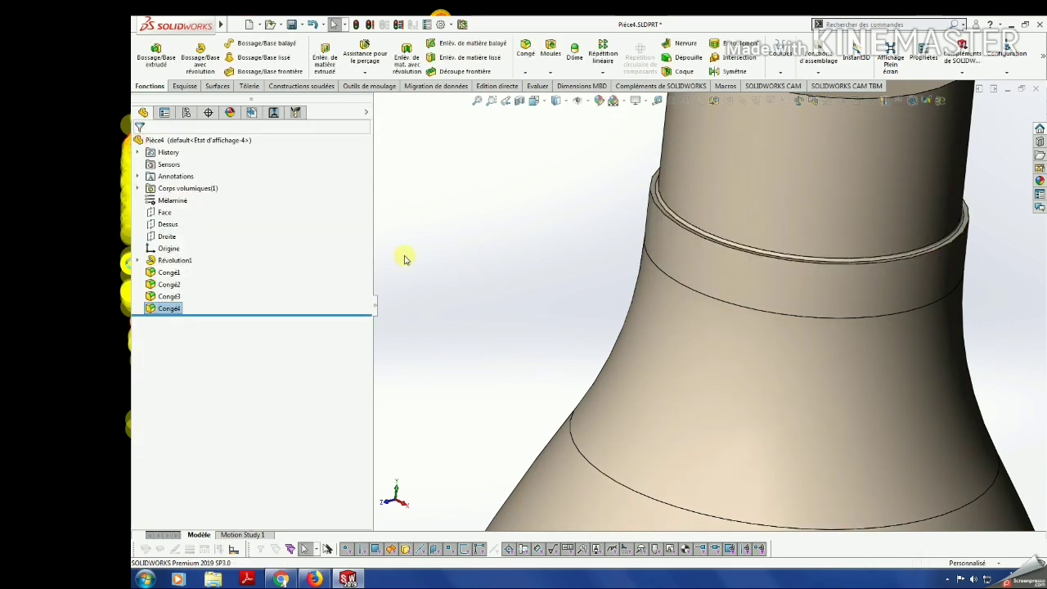
Fillet the neck ring's outer edge at 0.50mm.
click(525, 48)
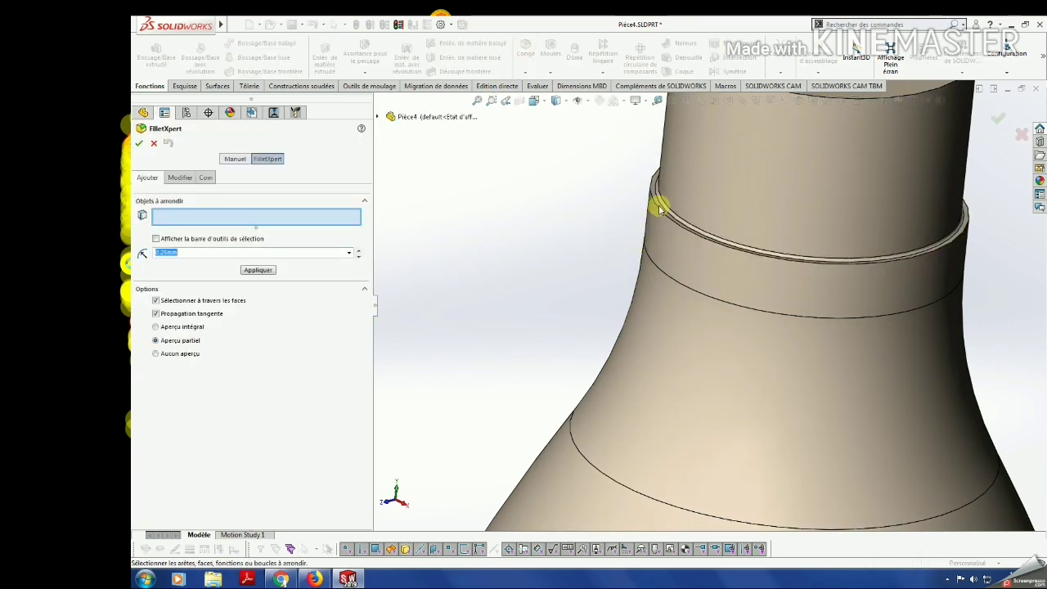
click(657, 205)
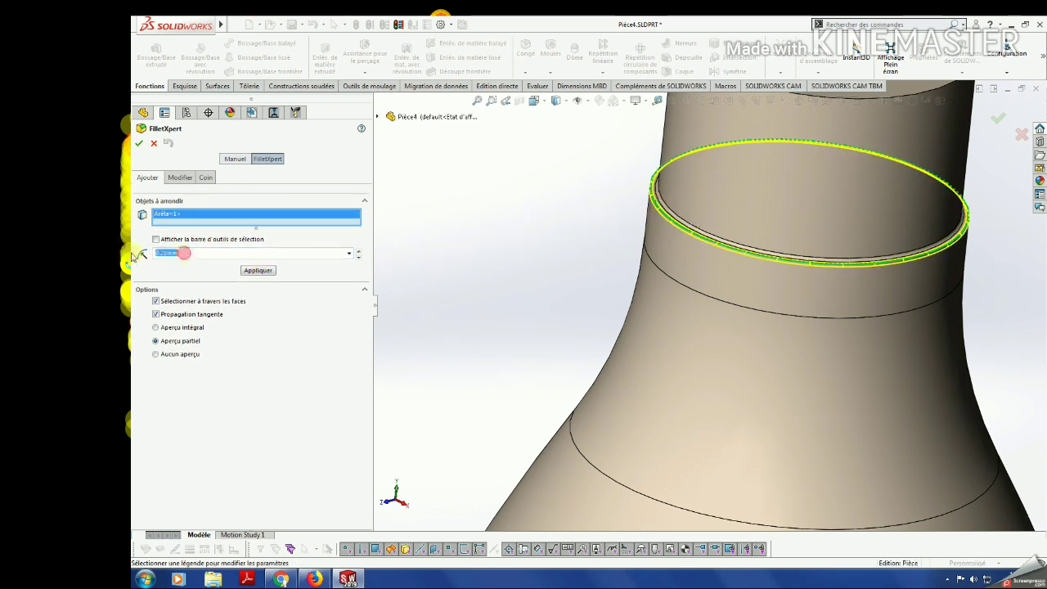
text(0.5)
key(Return)
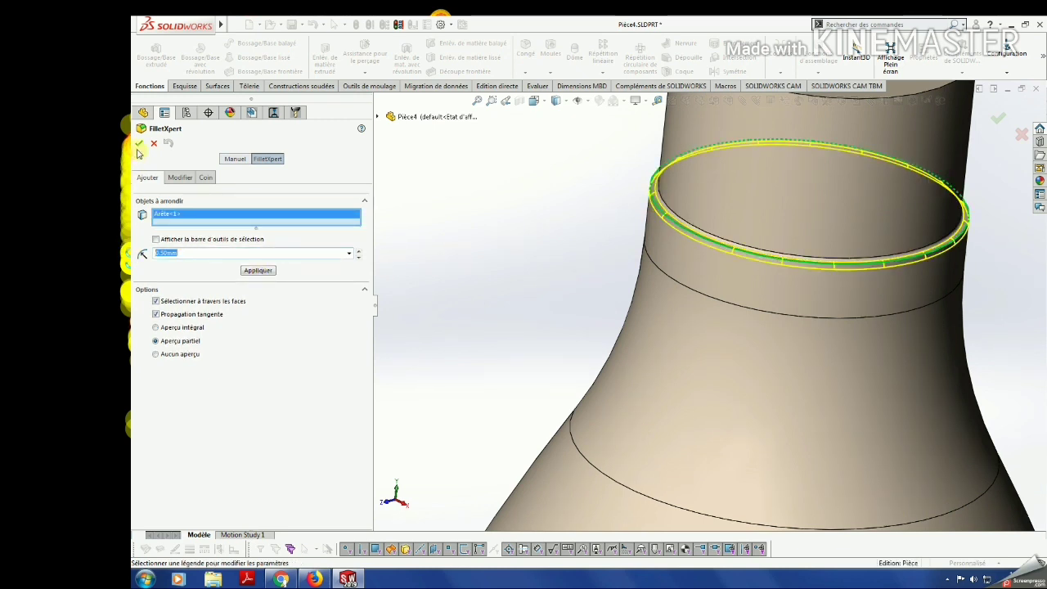
click(138, 147)
key(f)
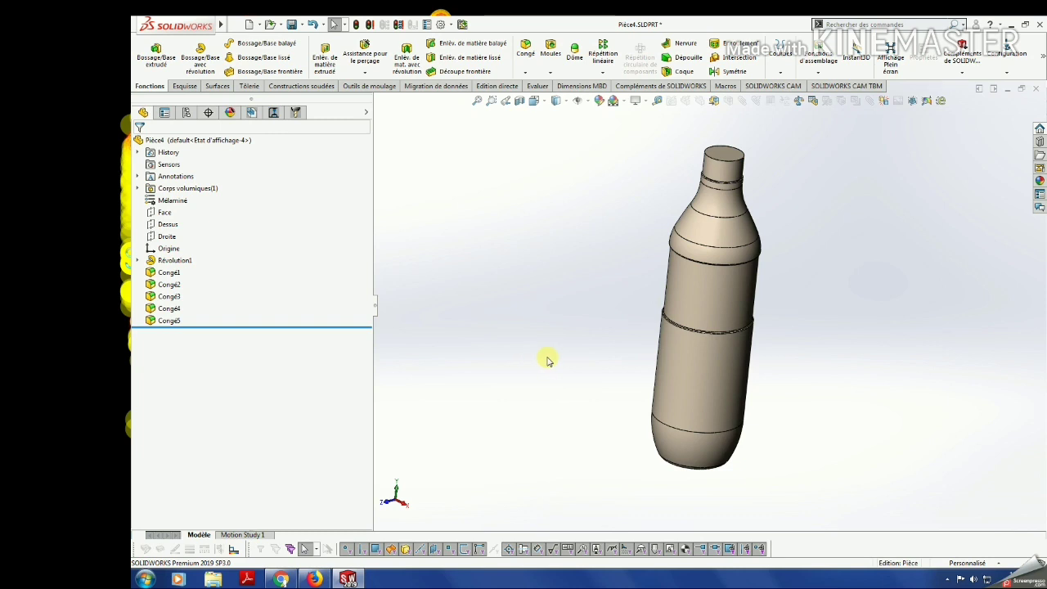
Start a new sketch on the Face plane.
mouse_move(747, 257)
middle_down()
mouse_move(792, 299)
mouse_move(778, 335)
mouse_move(760, 313)
middle_up()
scroll(774, 402, up, 3)
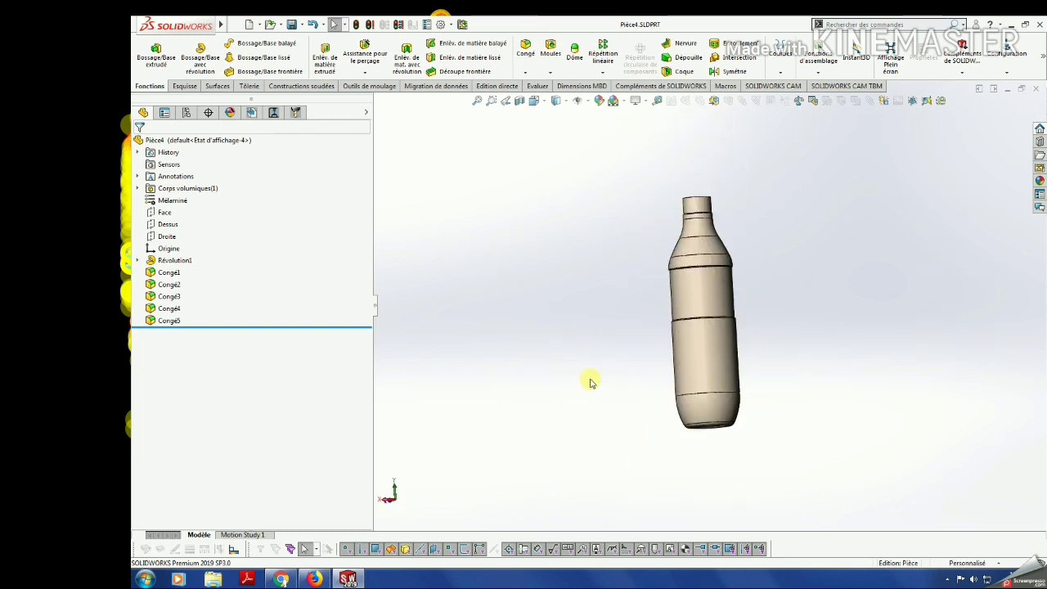
click(159, 213)
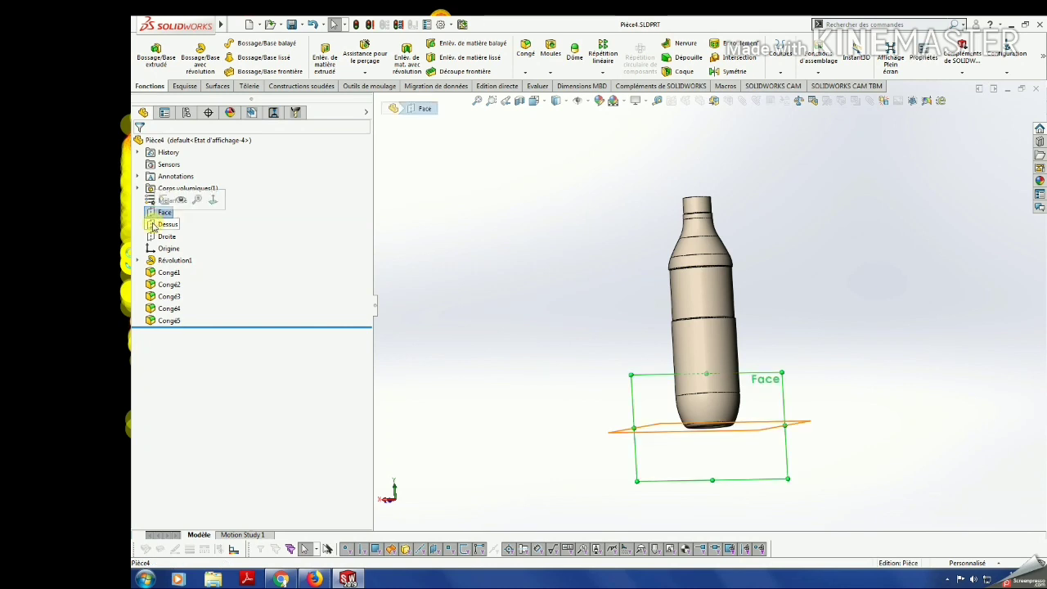
click(164, 213)
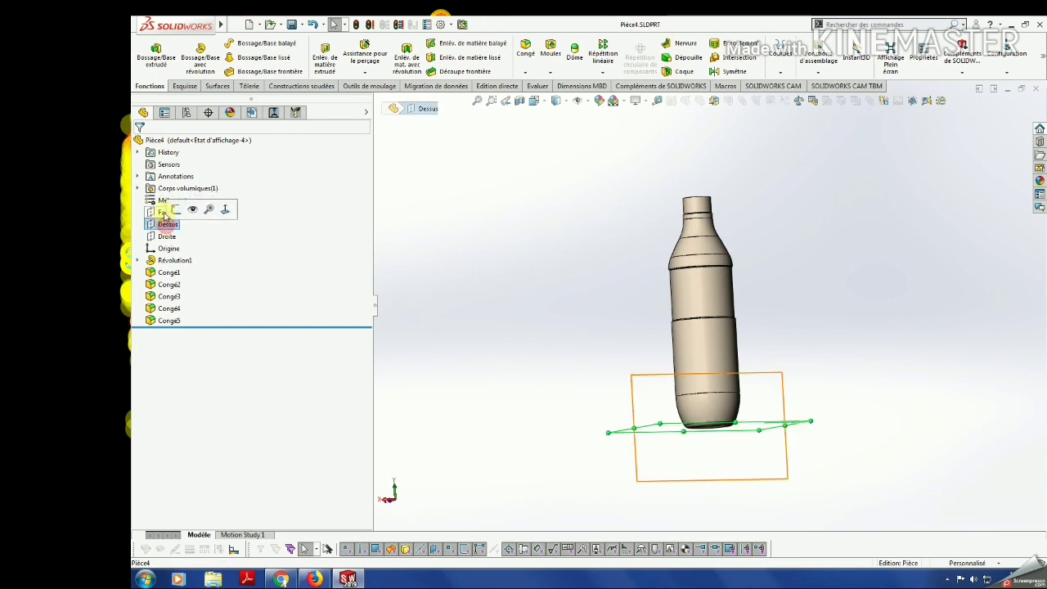
click(169, 196)
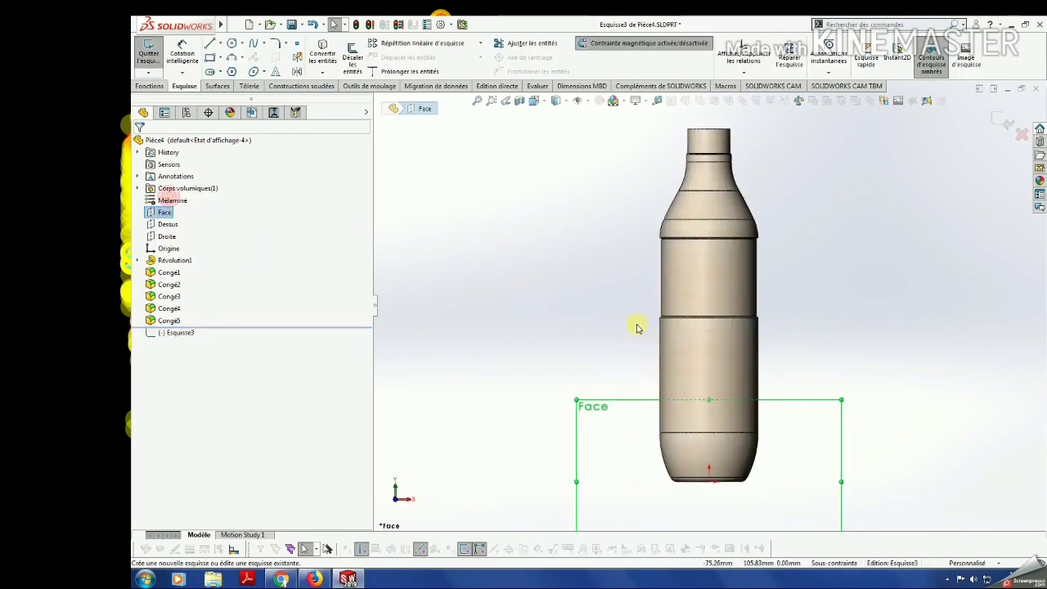
Draw a diagonal construction line from the bottle's bottom corner and a vertical line from its base centre.
click(220, 43)
click(222, 72)
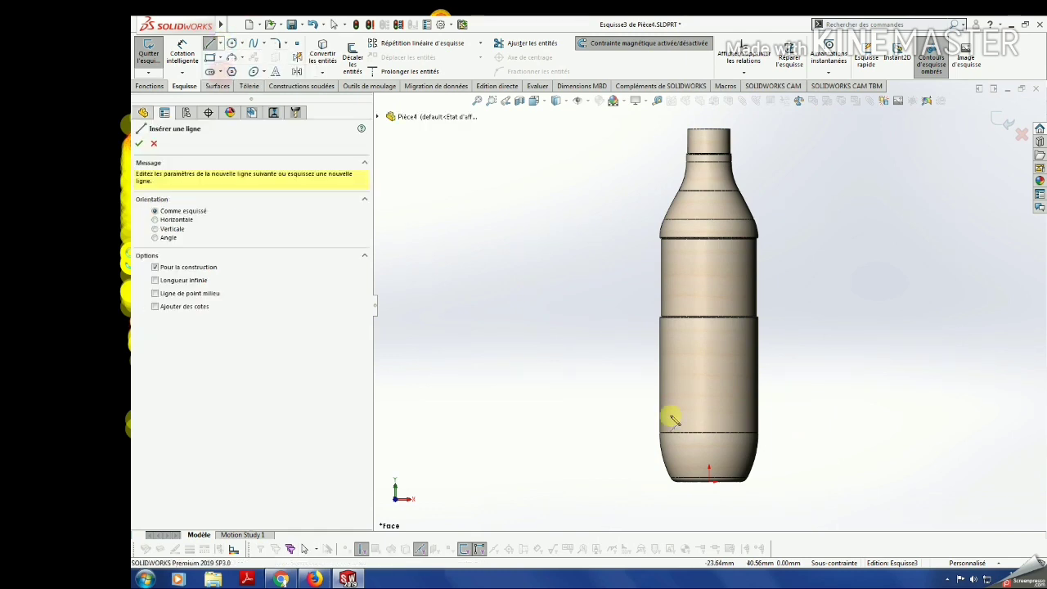
scroll(732, 499, down, 1)
scroll(696, 458, down, 1)
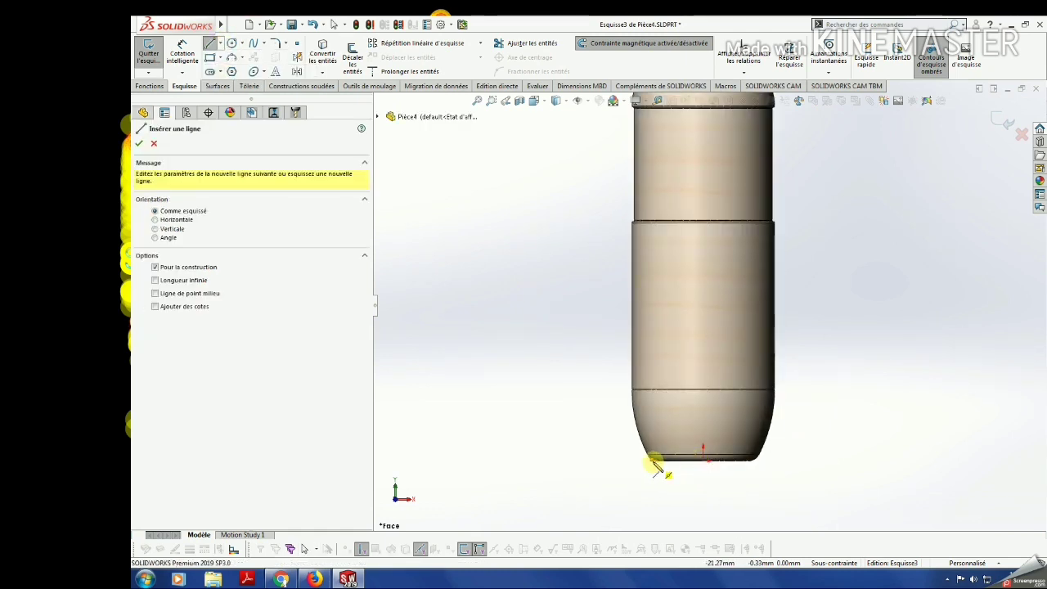
scroll(658, 462, down, 1)
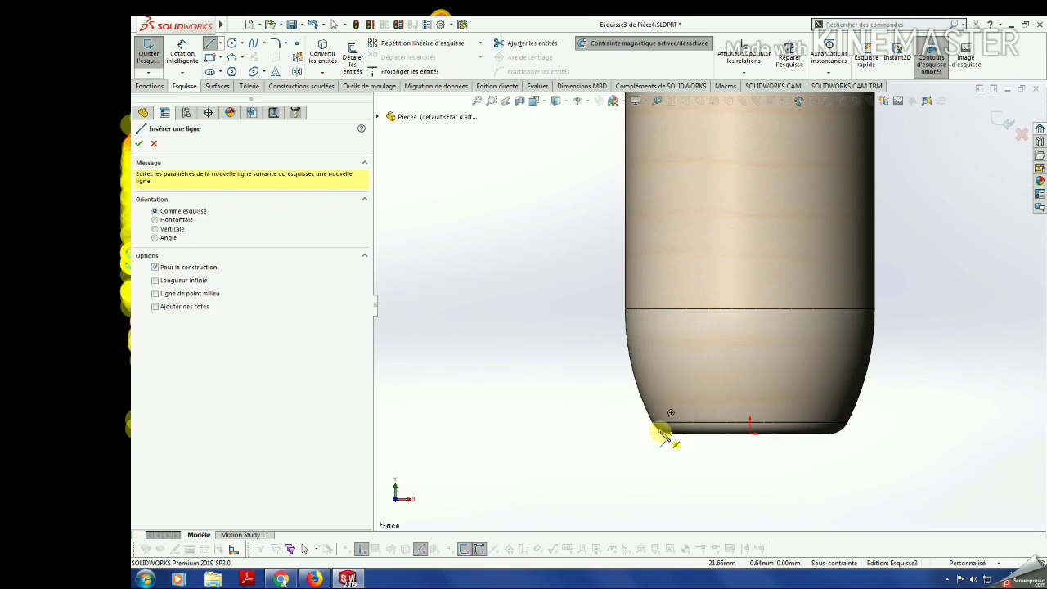
click(659, 431)
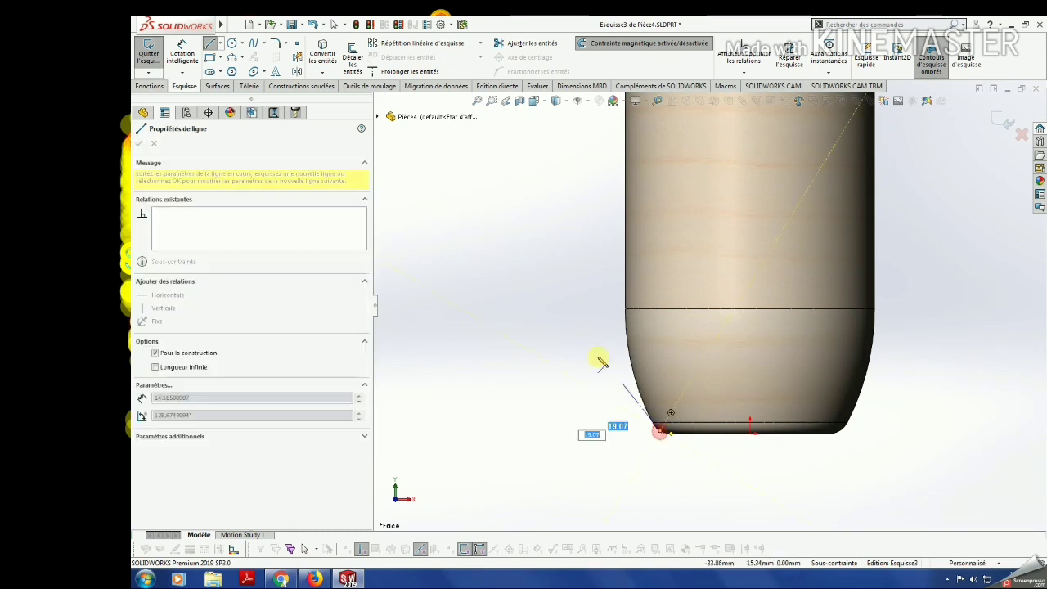
click(479, 320)
key(Escape)
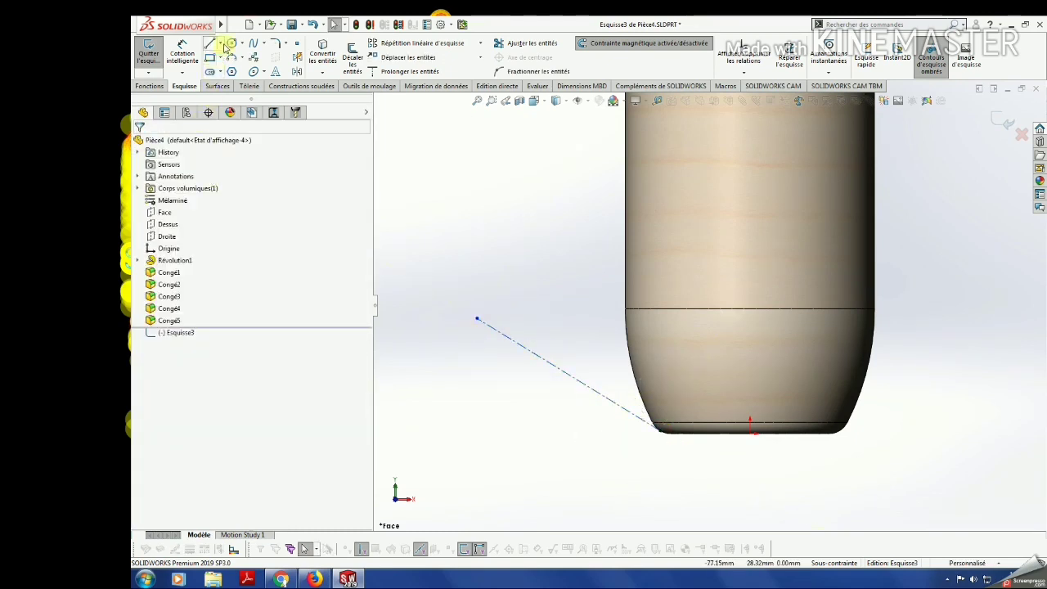
click(211, 44)
click(750, 432)
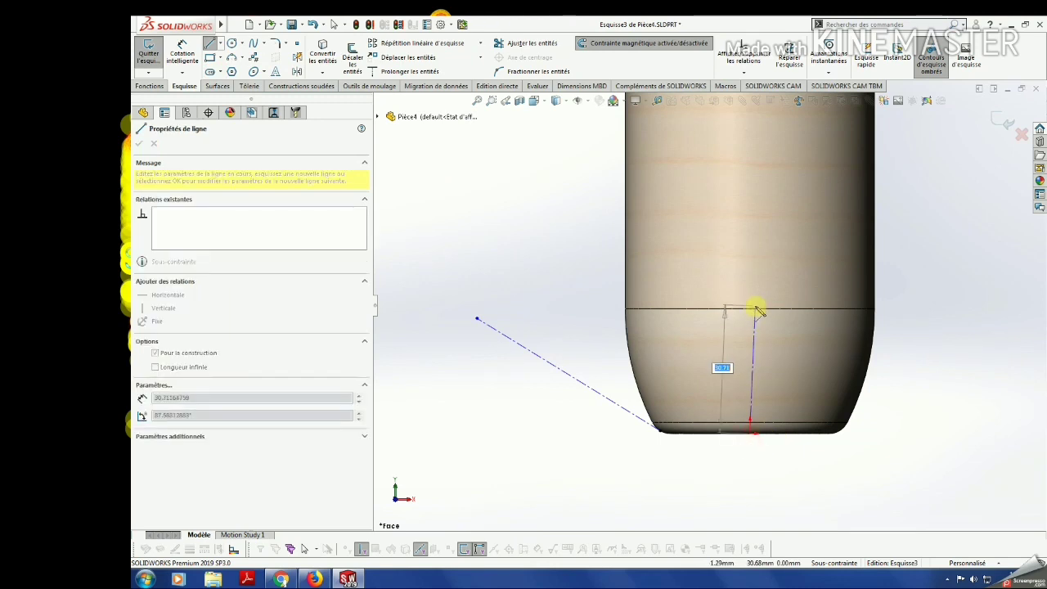
click(750, 309)
key(Escape)
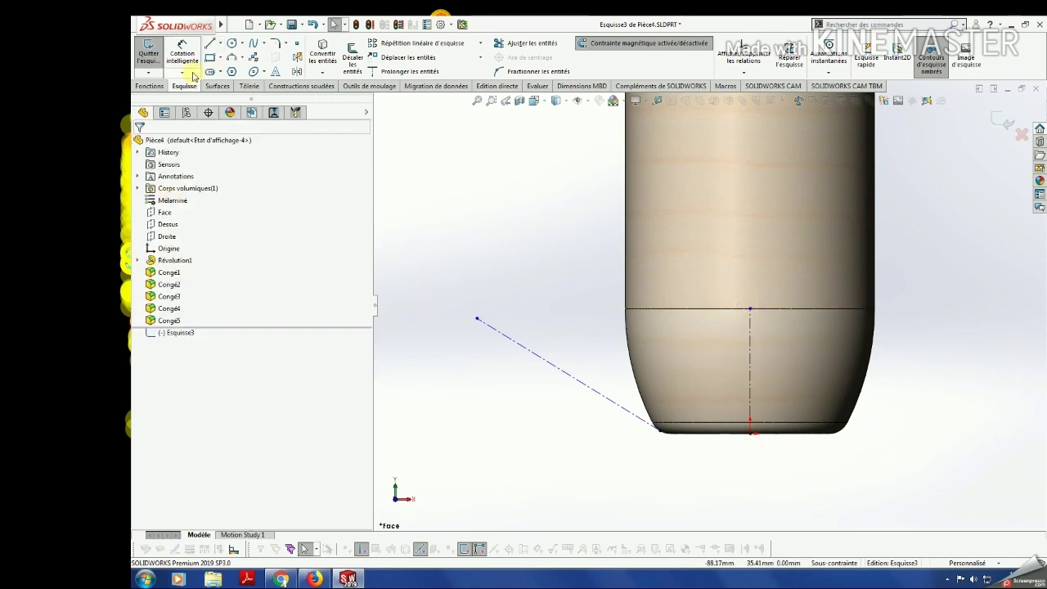
Dimension the angle between the two lines to 45° and exit the sketch.
click(182, 50)
click(593, 390)
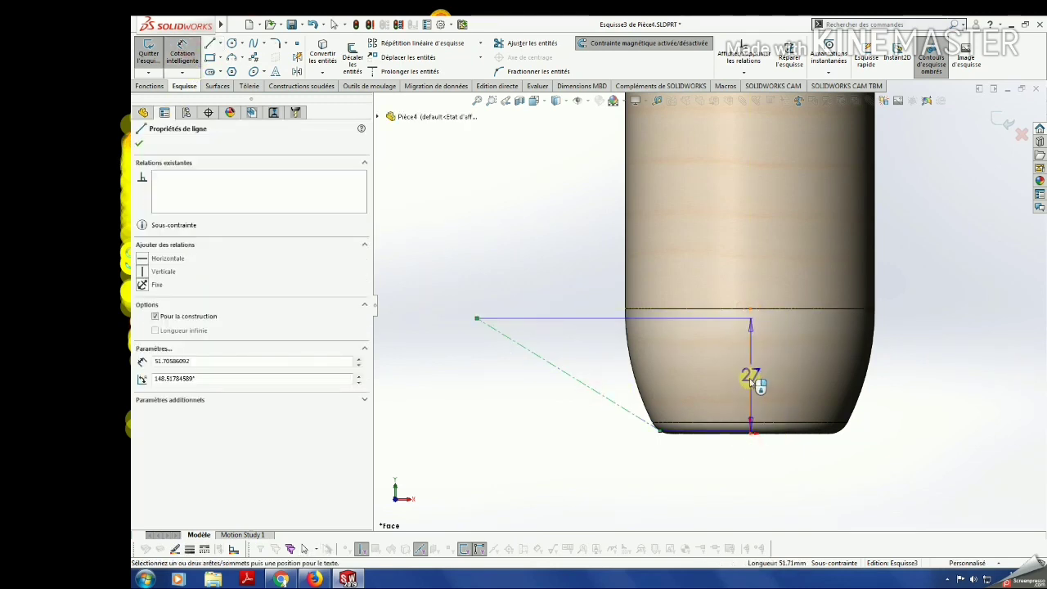
click(750, 372)
click(637, 277)
text(45)
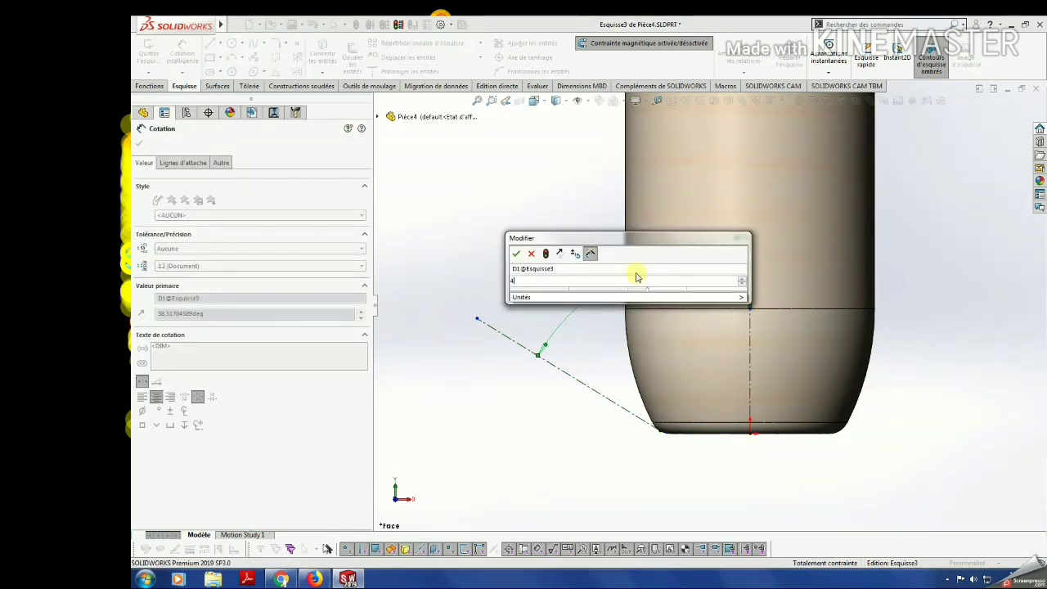
key(Return)
key(Escape)
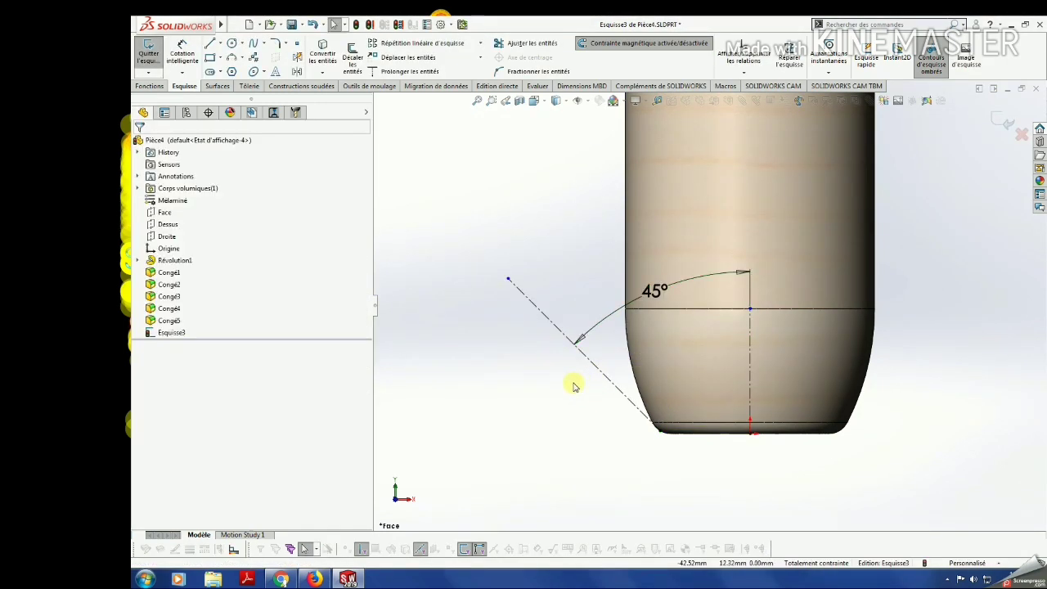
click(1003, 122)
Show sketches in the view and orbit the bottle to an angled view.
click(577, 100)
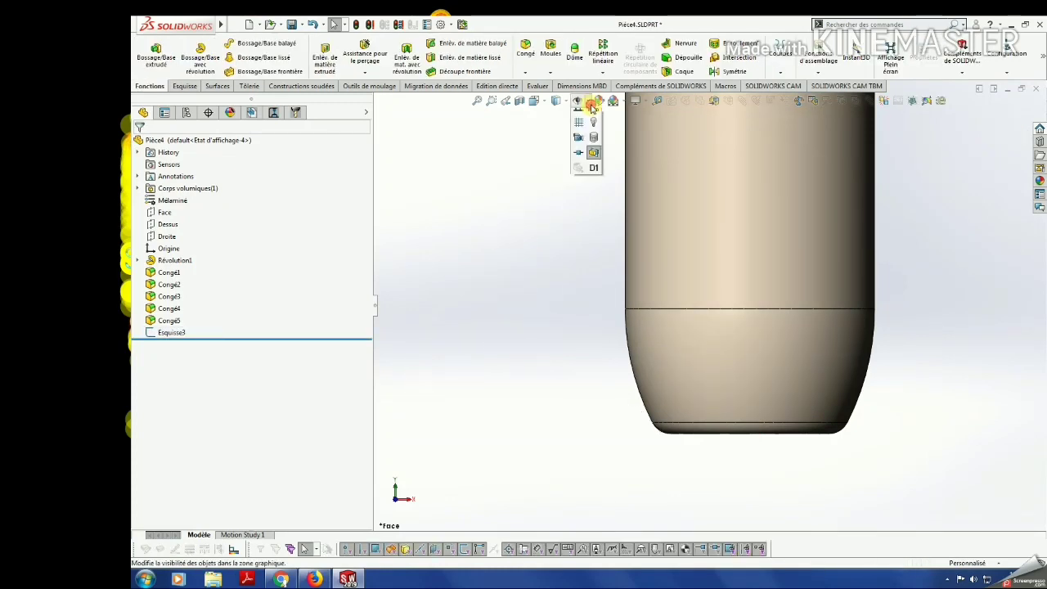
click(594, 217)
middle_drag(521, 271, 474, 271)
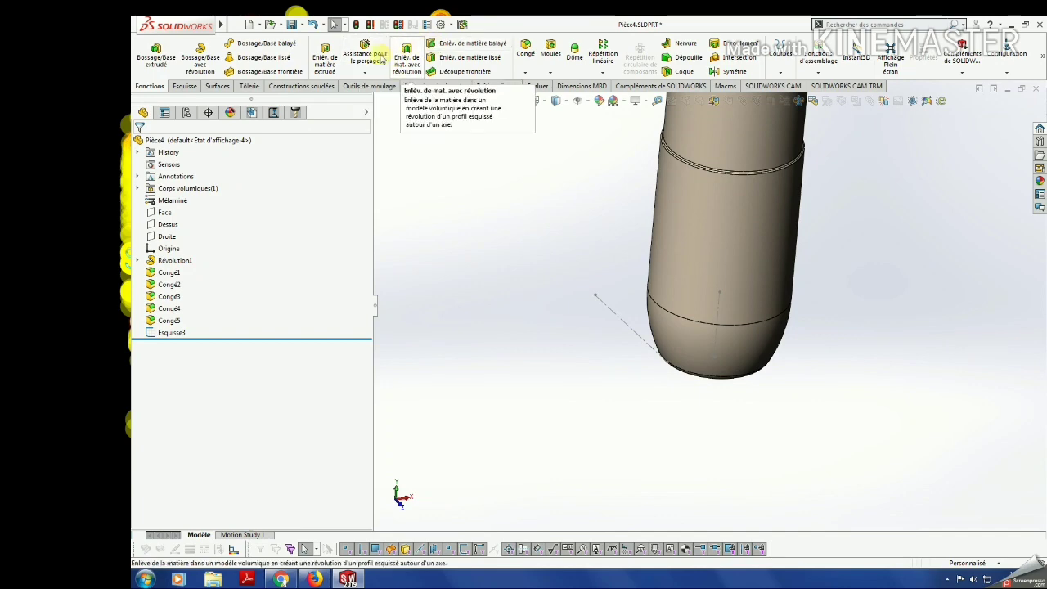
Insert reference plane Plan1 using the diagonal construction line and its outer endpoint.
mouse_move(219, 24)
click(348, 25)
mouse_move(370, 165)
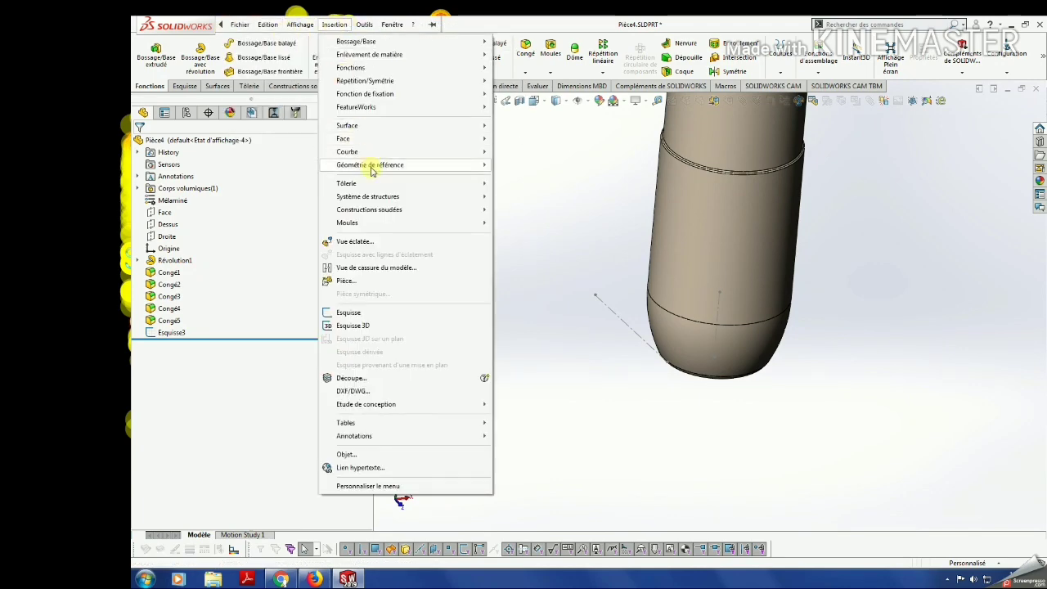
click(510, 165)
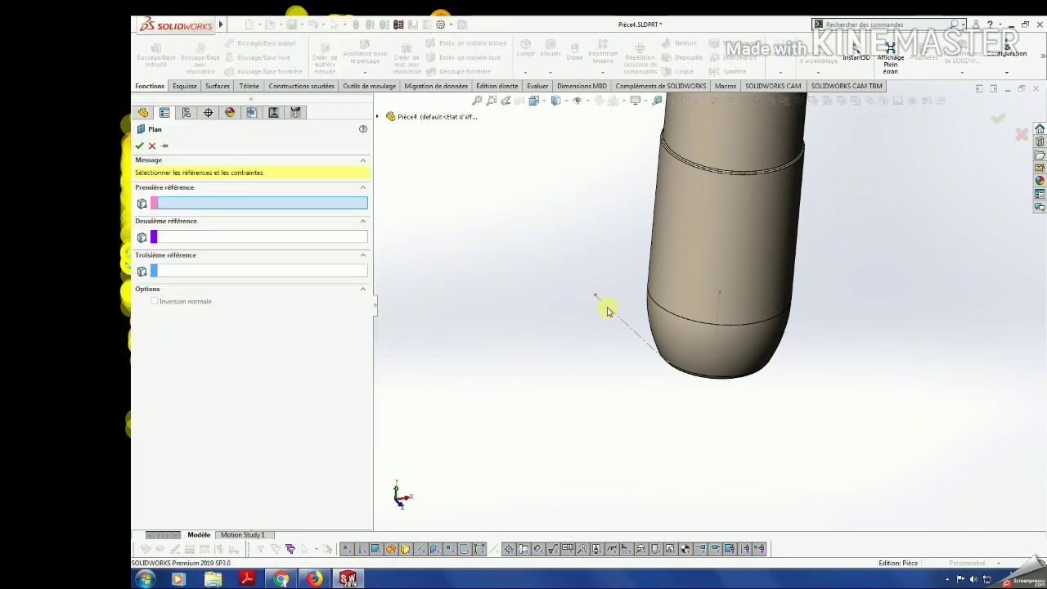
click(607, 310)
click(597, 299)
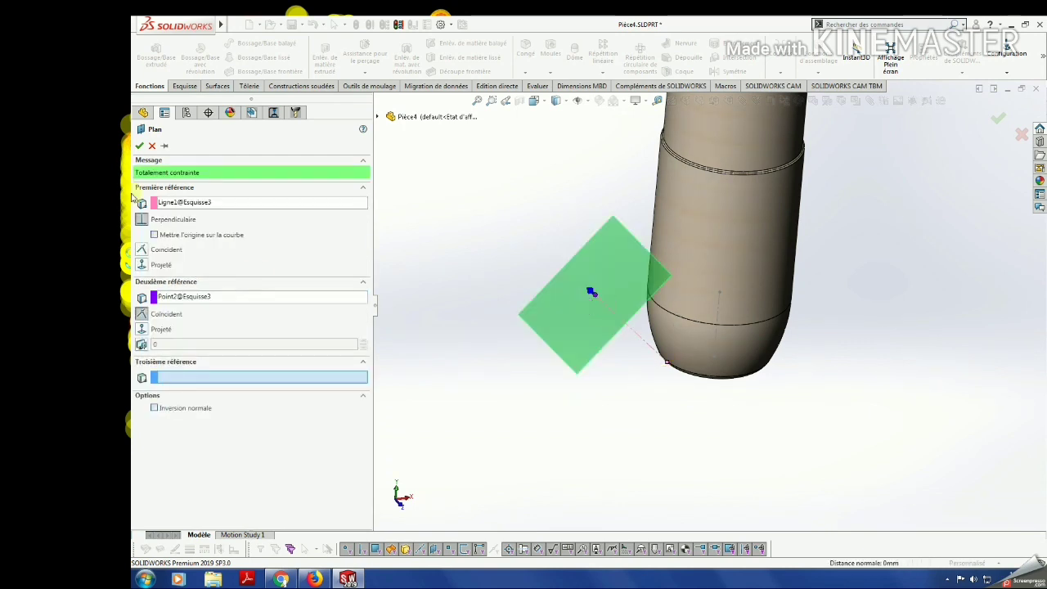
click(140, 145)
Start a sketch on Plan1 and draw a three-point arc for the profile top.
click(184, 86)
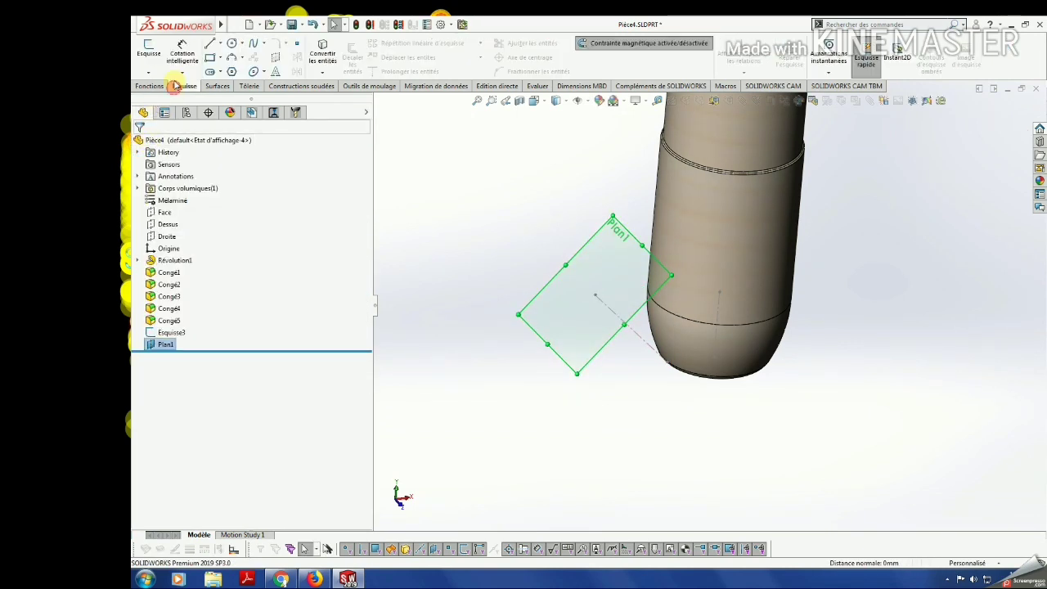
click(149, 55)
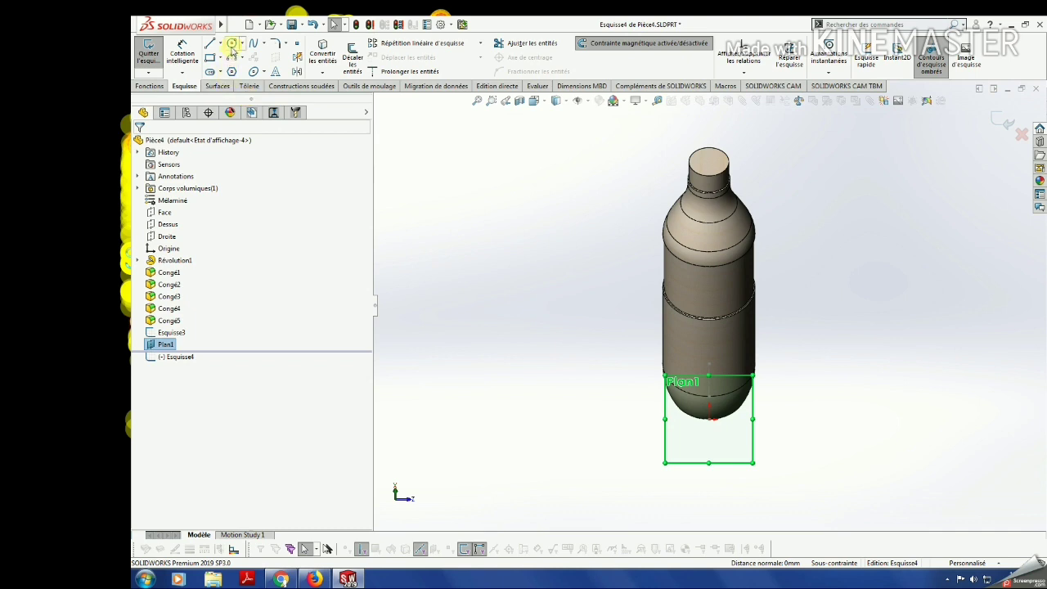
click(255, 72)
scroll(764, 427, down, 2)
scroll(643, 385, down, 3)
scroll(636, 390, down, 3)
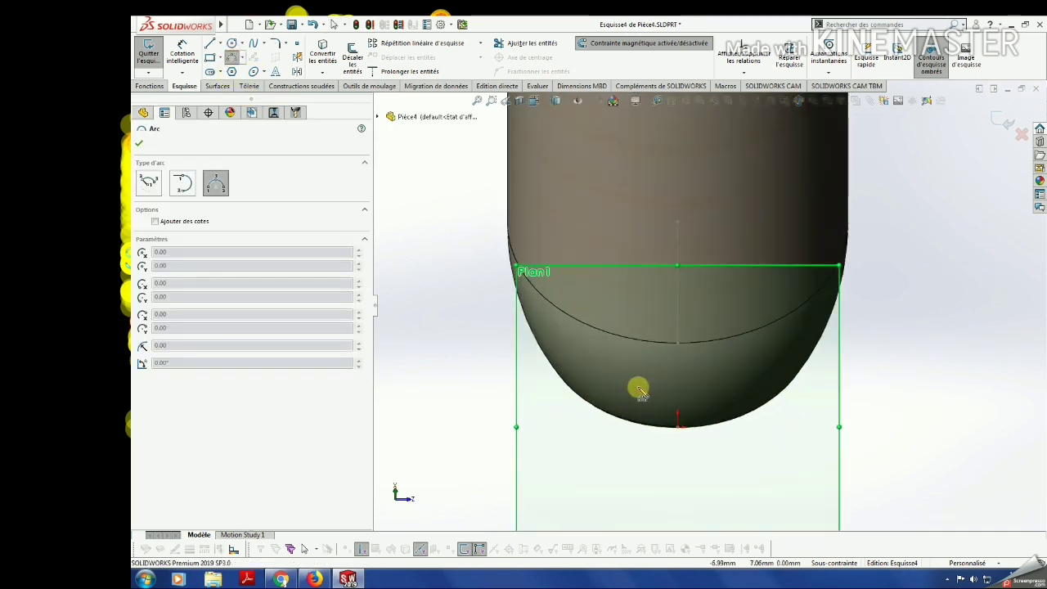
click(724, 386)
click(682, 375)
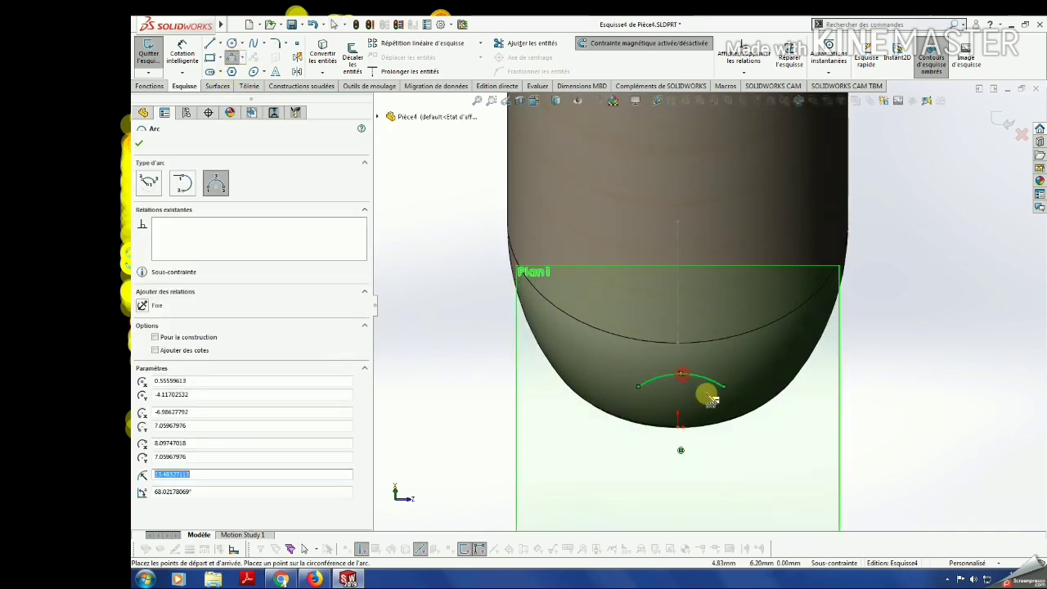
key(Escape)
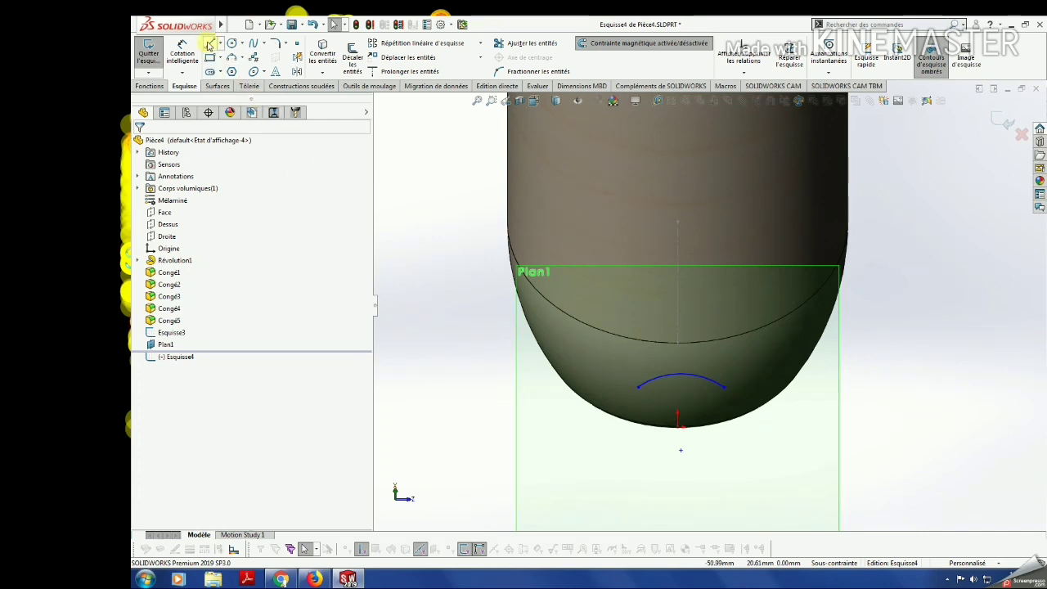
Draw the left and right slanted legs down from the arc ends, deleting a stray segment.
click(209, 44)
click(639, 391)
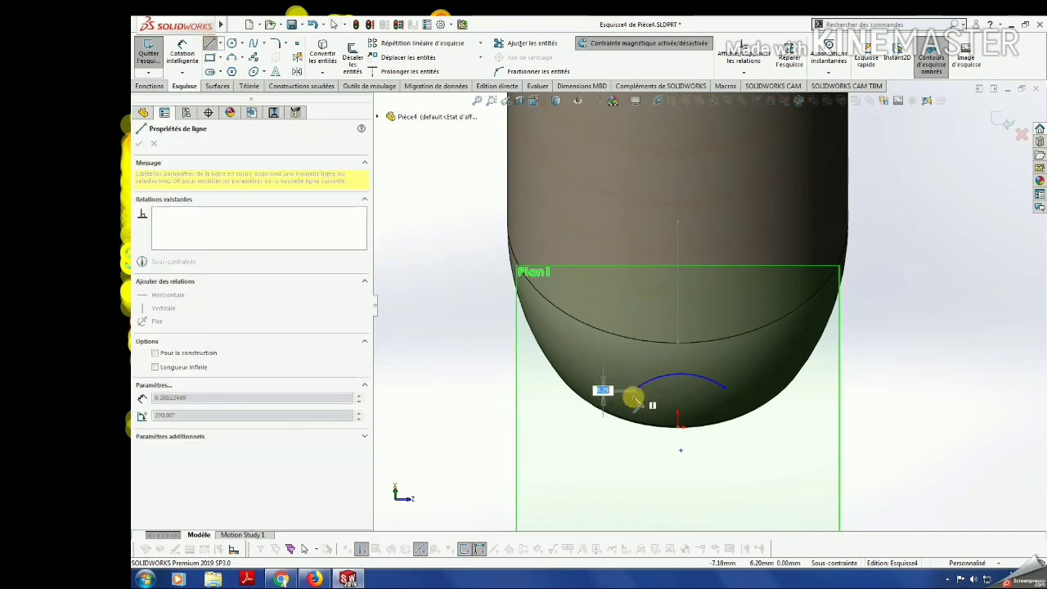
key(Escape)
click(210, 45)
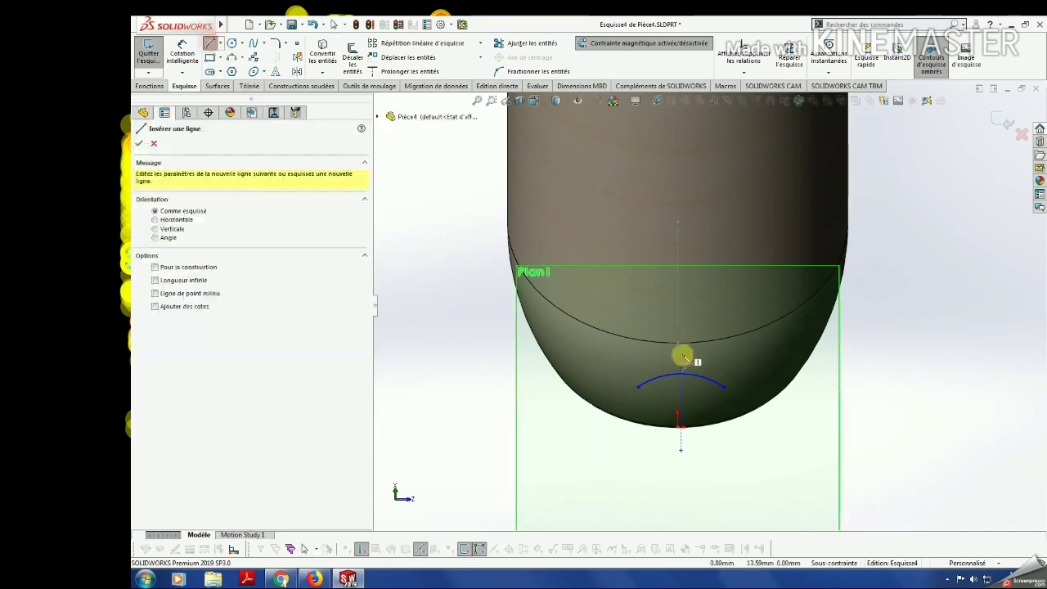
click(639, 391)
click(565, 474)
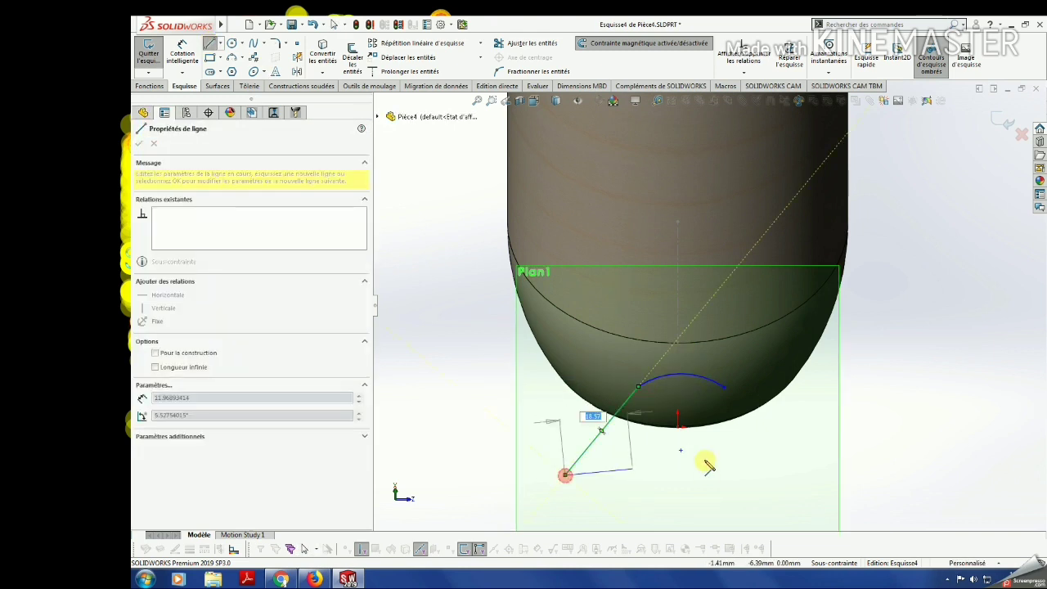
key(Escape)
click(723, 386)
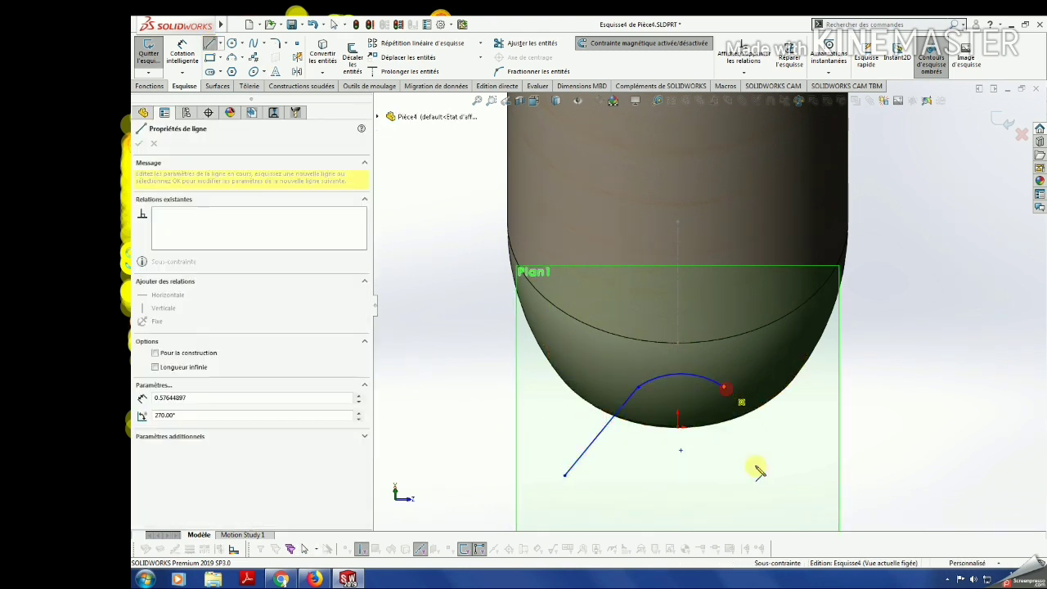
click(777, 501)
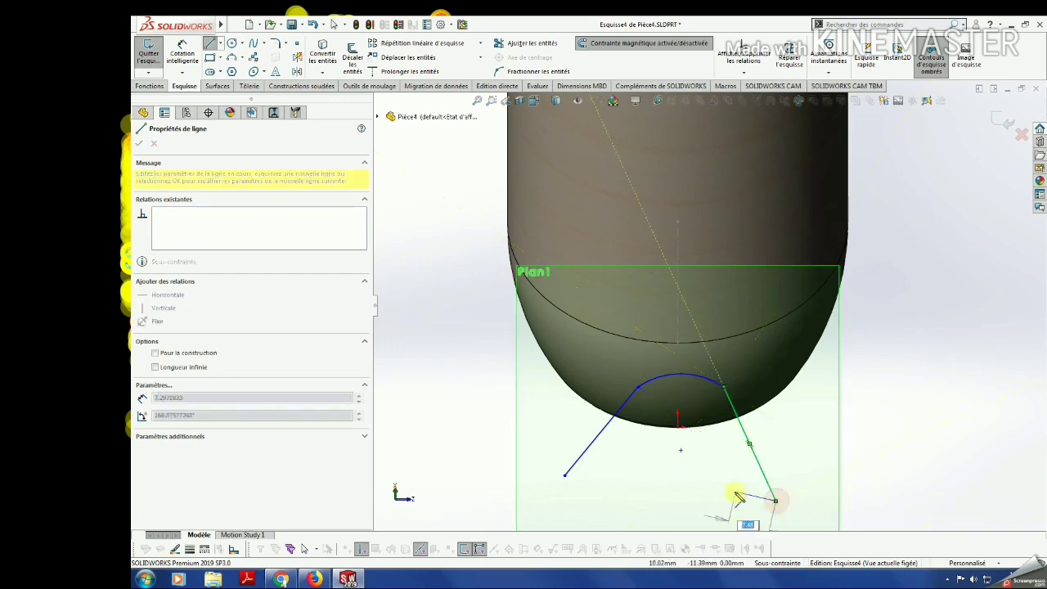
double_click(738, 494)
key(Escape)
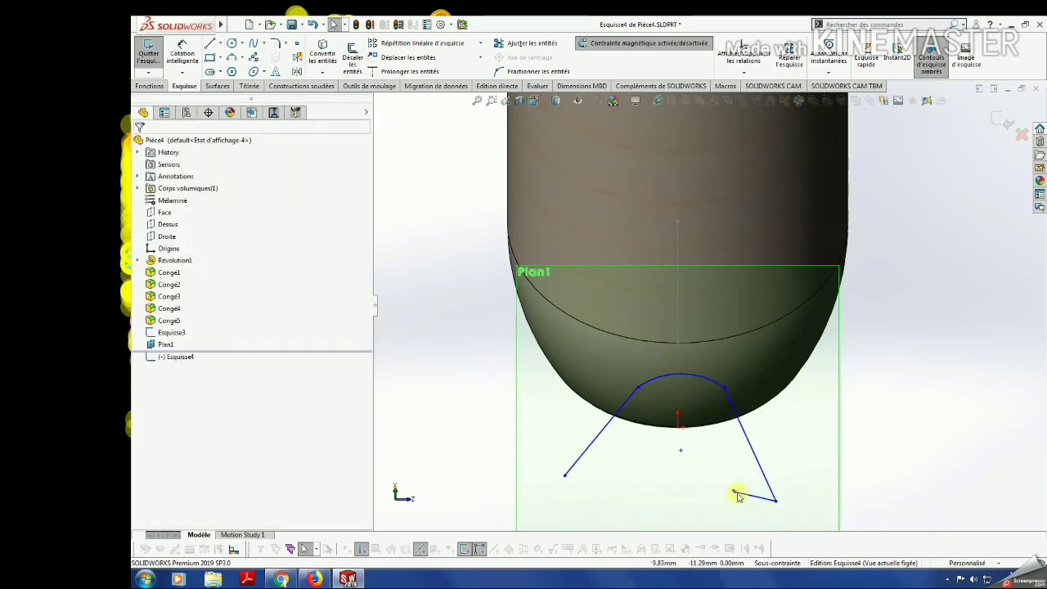
click(745, 495)
key(Delete)
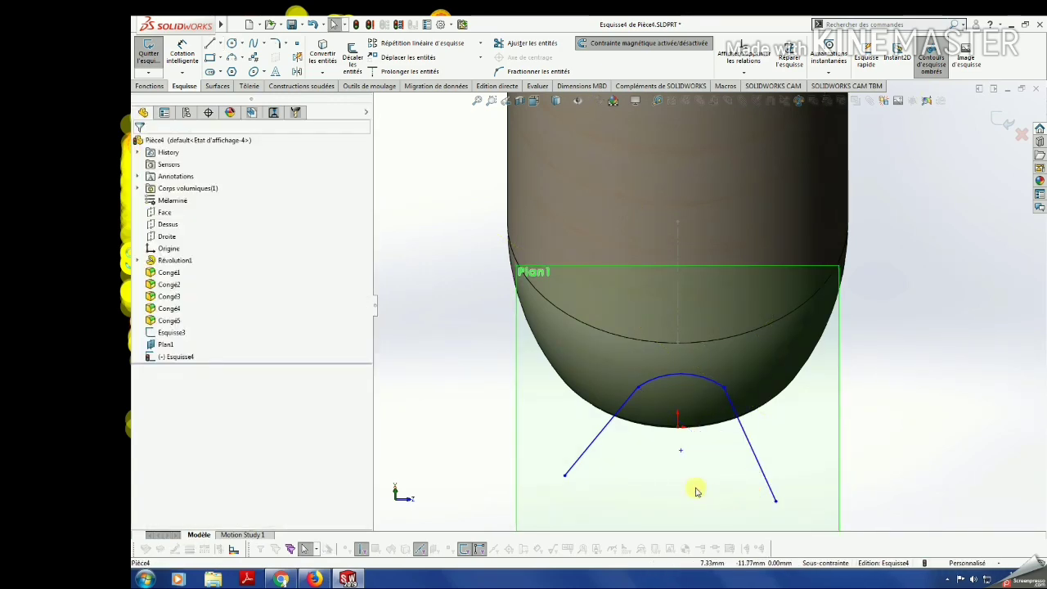
Close the base with a horizontal solid line and make the arc endpoints horizontal.
click(219, 45)
click(245, 68)
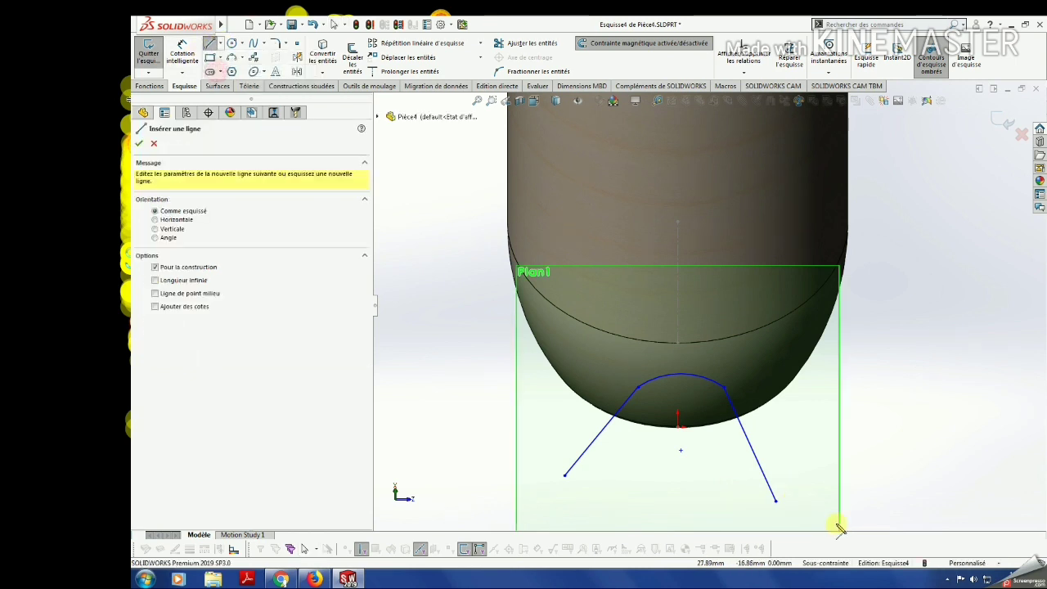
drag(777, 502, 566, 476)
key(Escape)
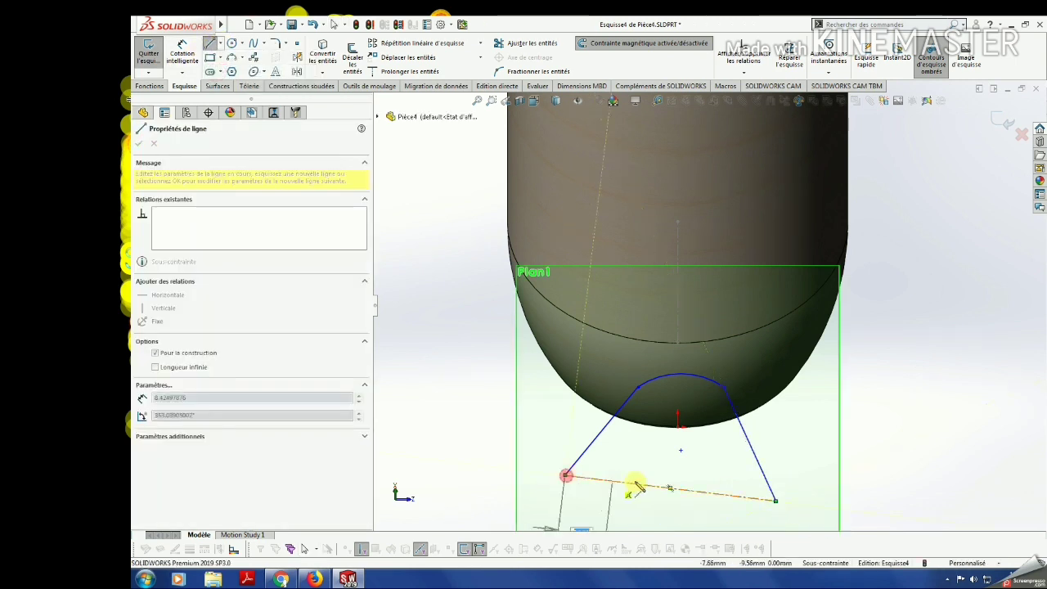
click(647, 487)
click(665, 434)
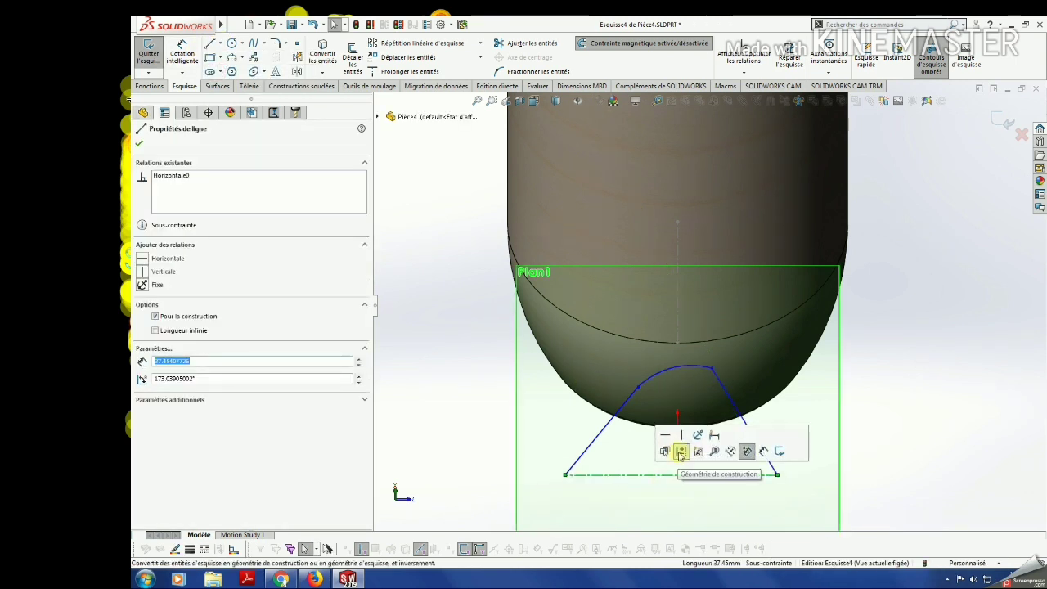
click(680, 451)
click(715, 369)
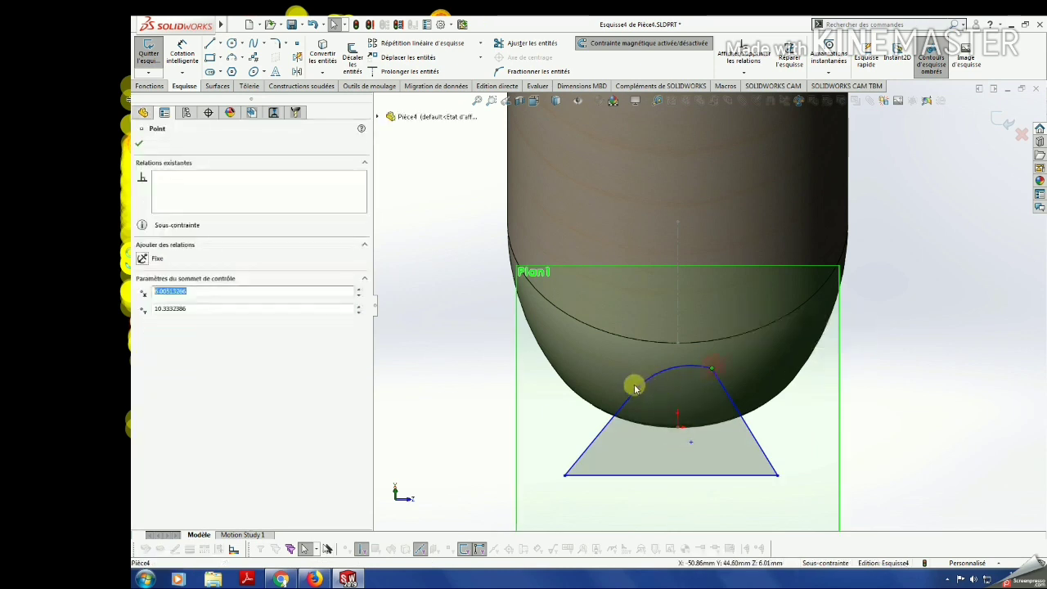
ctrl+click(638, 386)
click(142, 322)
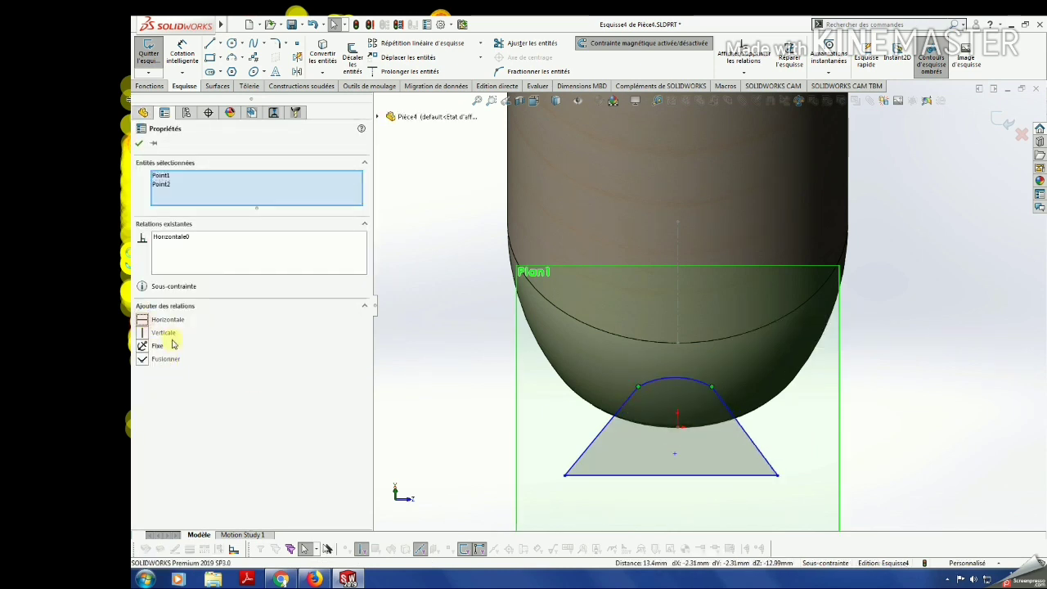
click(139, 143)
Dimension the top arc to radius 25 and reshape the arc.
click(186, 58)
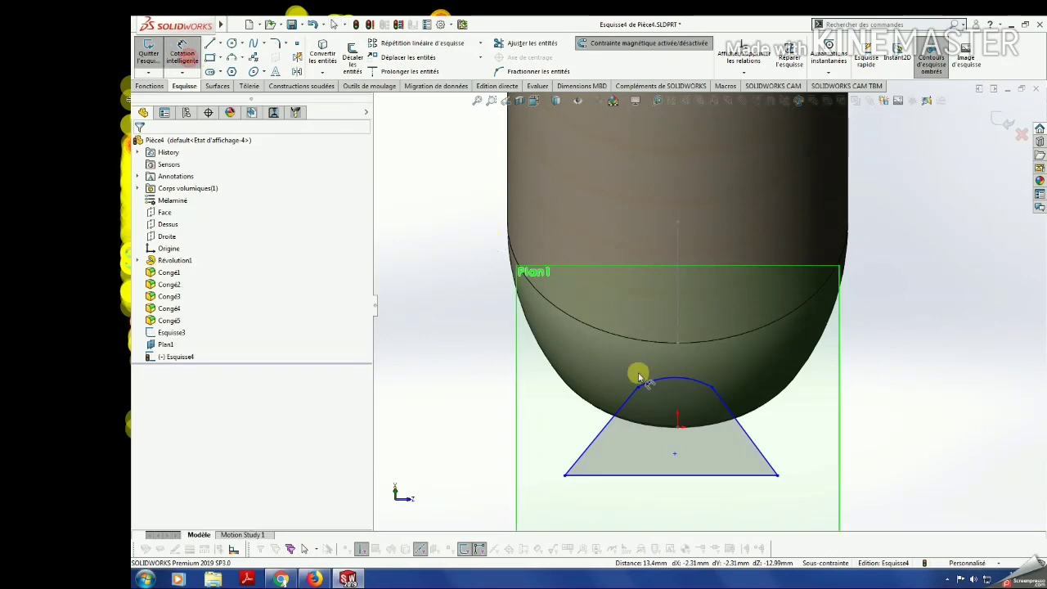
click(673, 378)
click(626, 313)
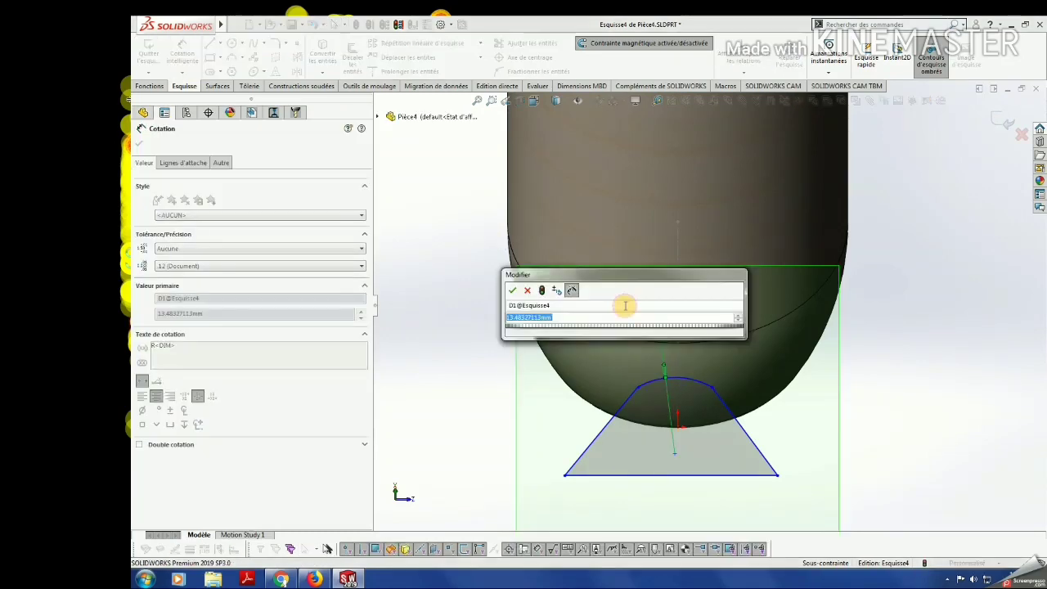
text(25)
key(Return)
key(Escape)
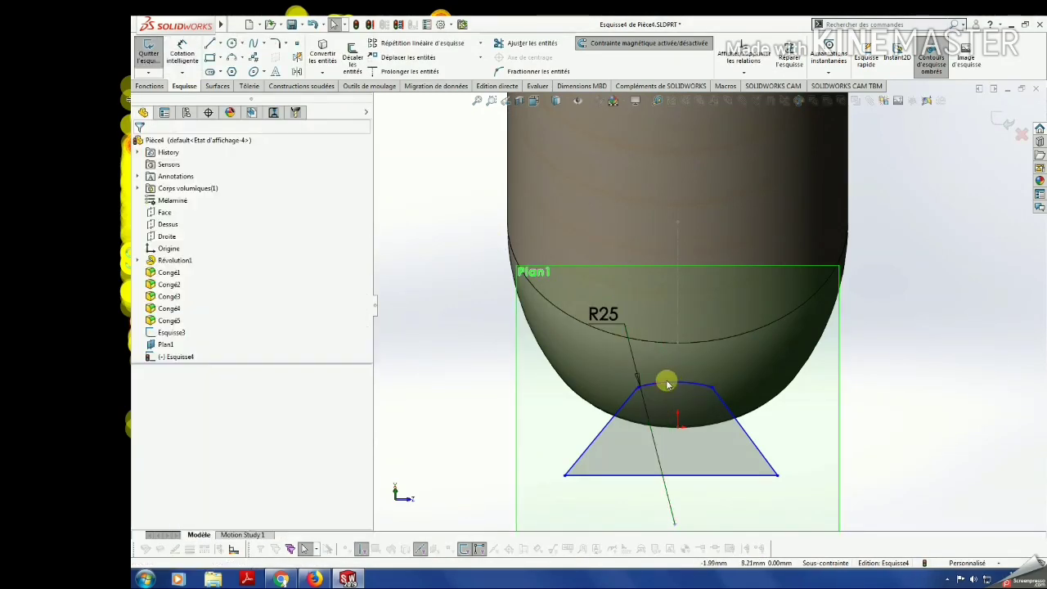
drag(666, 379, 671, 391)
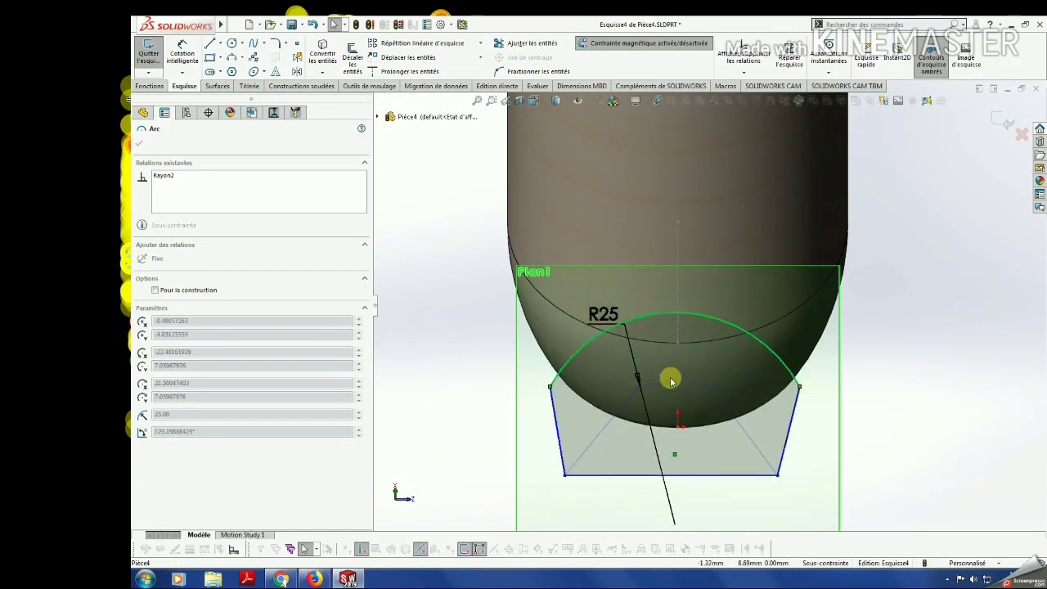
drag(671, 391, 671, 378)
key(Escape)
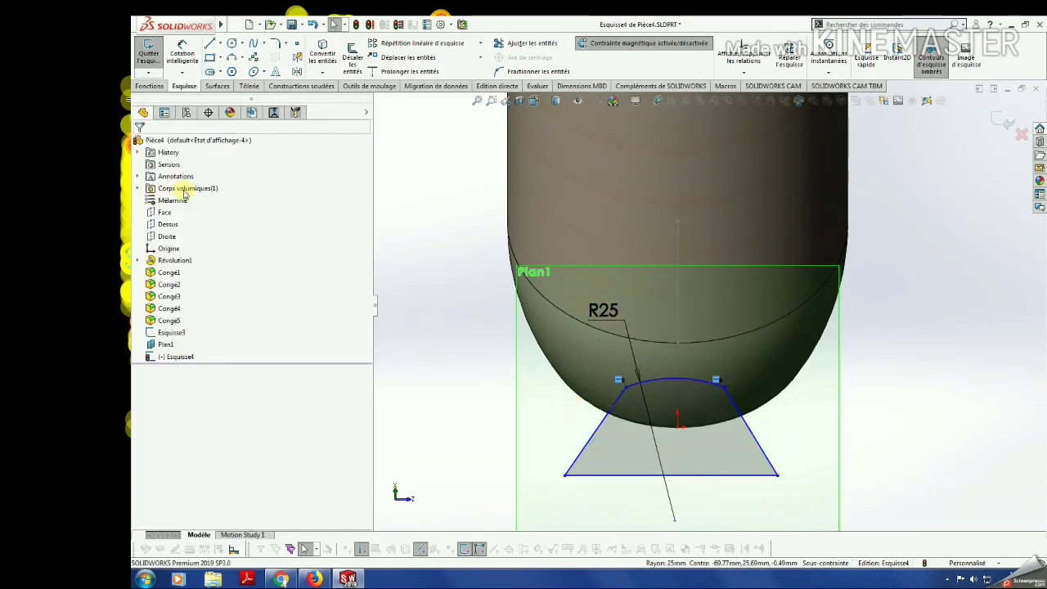
Make the arc tangent to both the left and right slanted lines.
click(631, 384)
ctrl+click(622, 388)
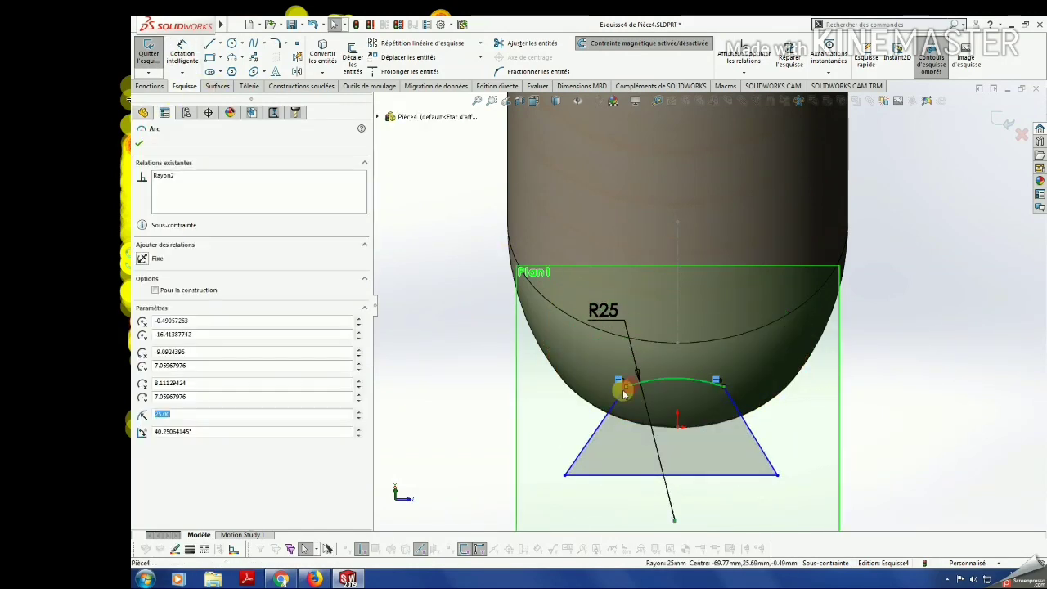
click(143, 320)
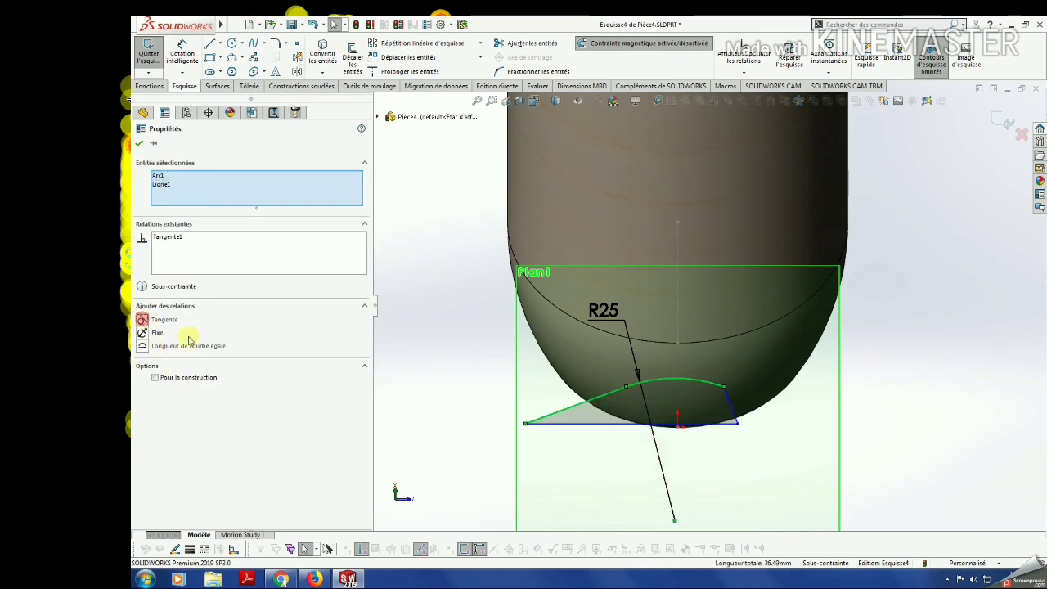
key(Escape)
click(712, 391)
ctrl+click(694, 396)
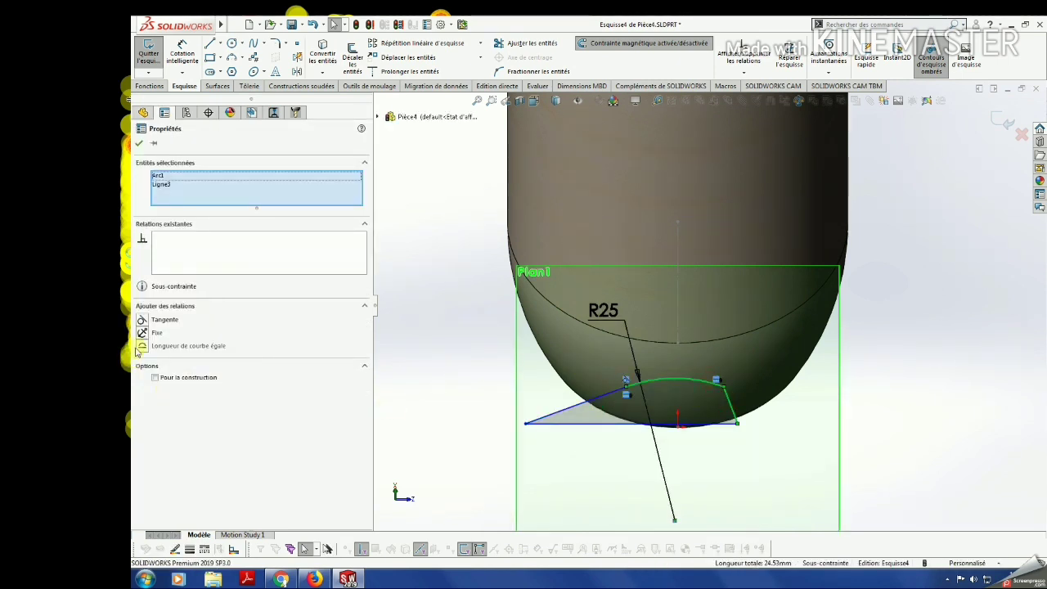
click(143, 320)
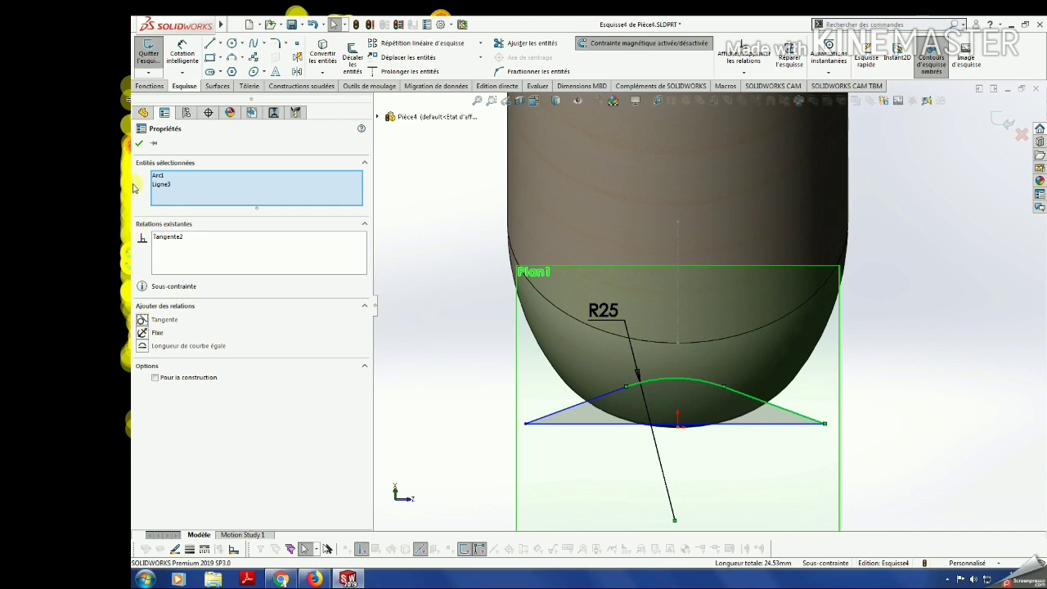
key(Escape)
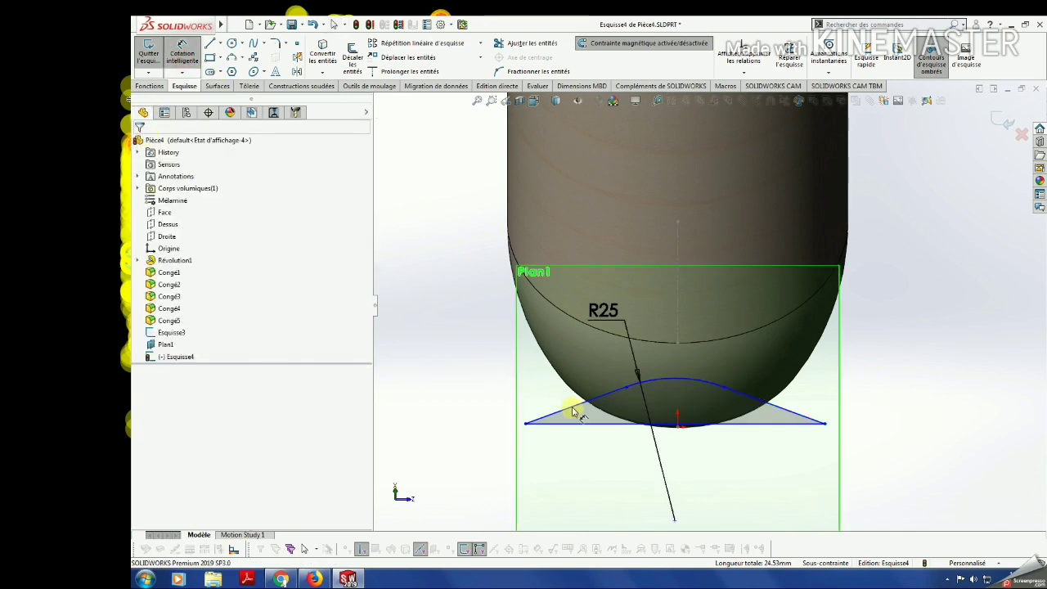
Dimension the angle between the two slanted sides to 45°.
click(576, 413)
click(753, 402)
click(680, 407)
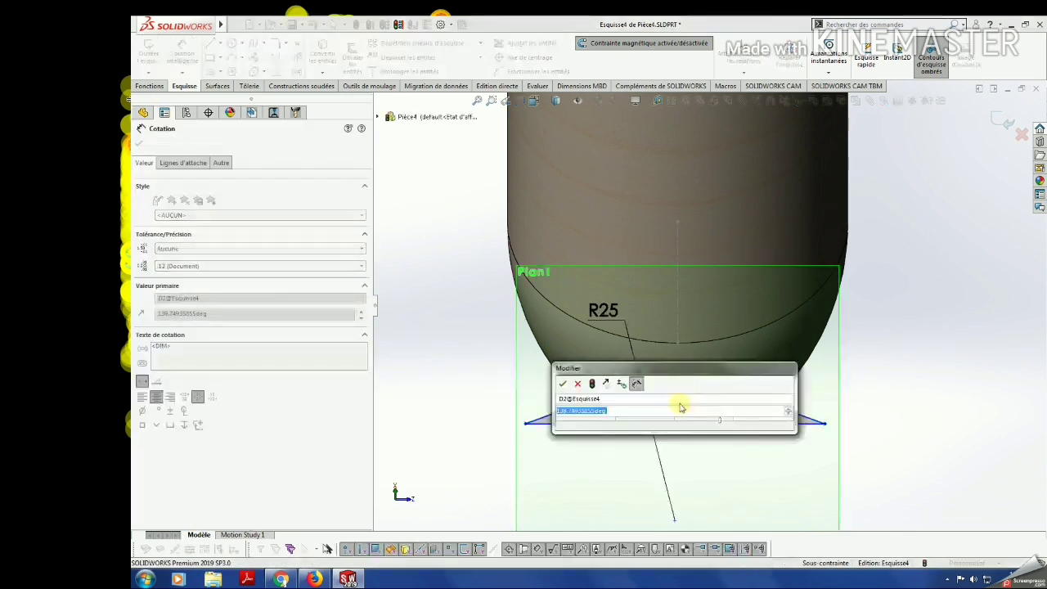
text(45)
key(Return)
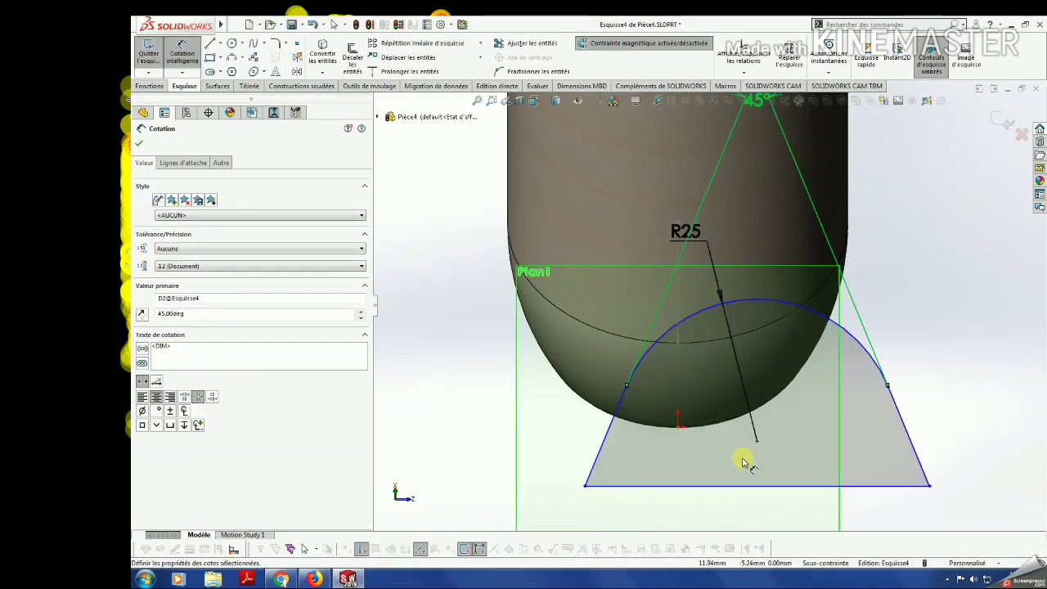
Dimension the base line to 15, then undo the width change.
click(743, 488)
click(744, 514)
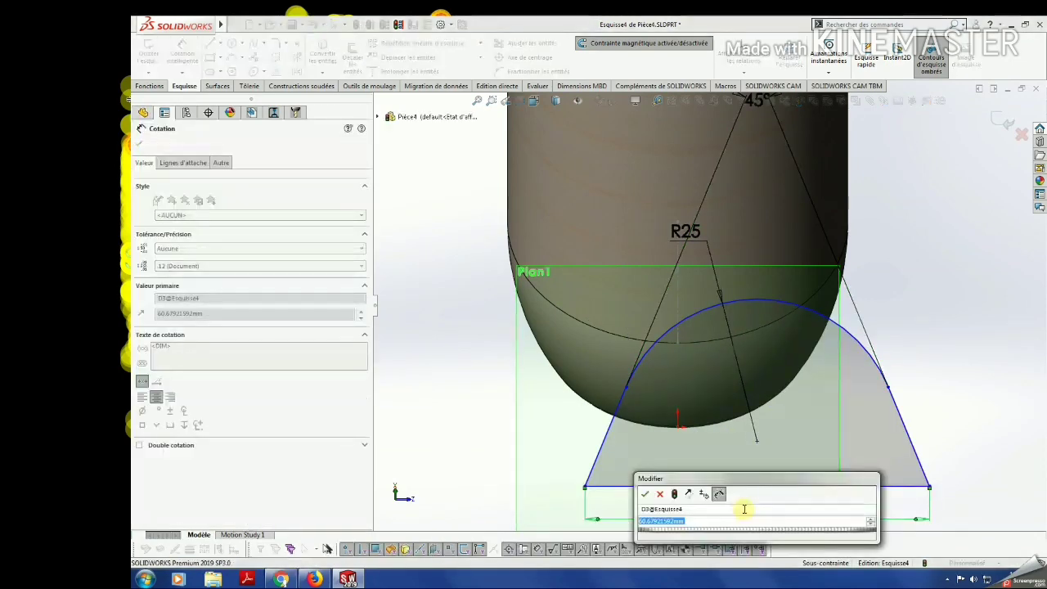
text(15)
key(Return)
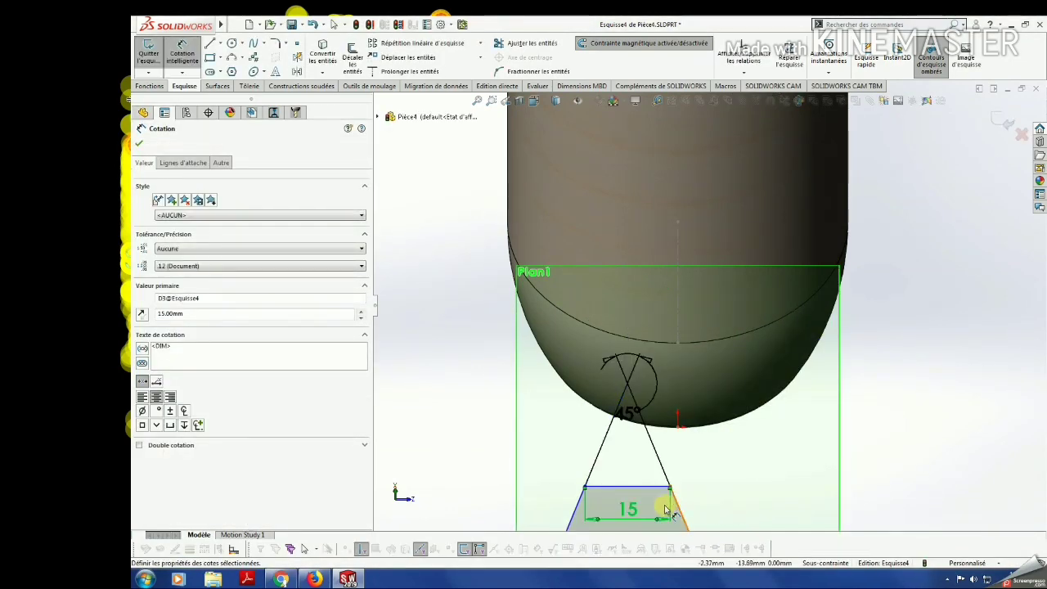
scroll(667, 510, up, 2)
scroll(702, 491, up, 1)
scroll(703, 458, up, 1)
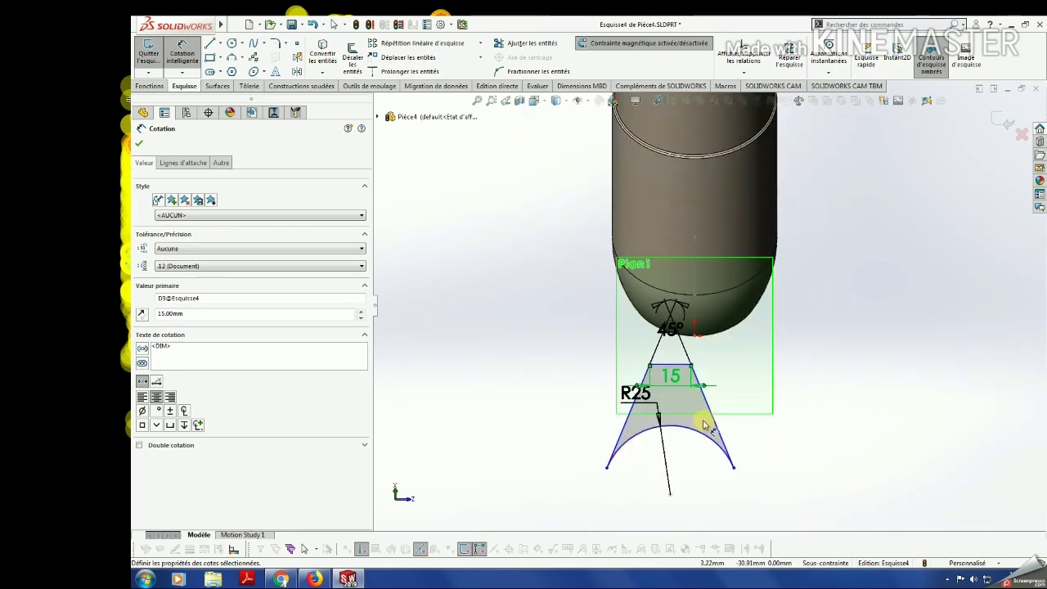
key(Escape)
key(ctrl+z)
scroll(739, 326, down, 2)
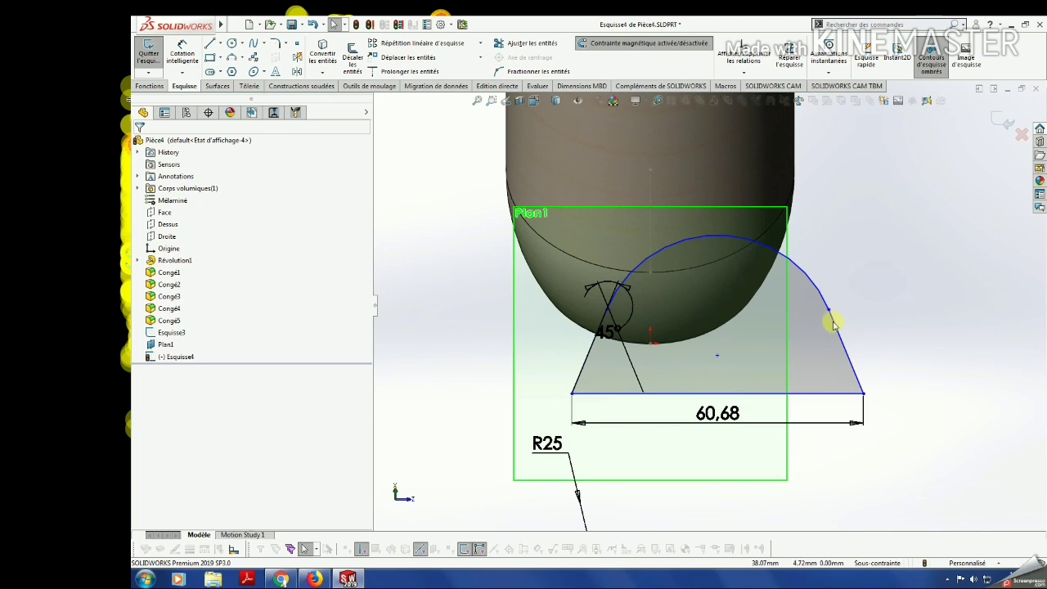
Set the top arc to R5 and base width to 15, tidying the dimensions and profile position.
mouse_move(833, 325)
mouse_down()
mouse_move(778, 352)
mouse_move(771, 369)
mouse_move(689, 397)
mouse_move(702, 444)
mouse_up()
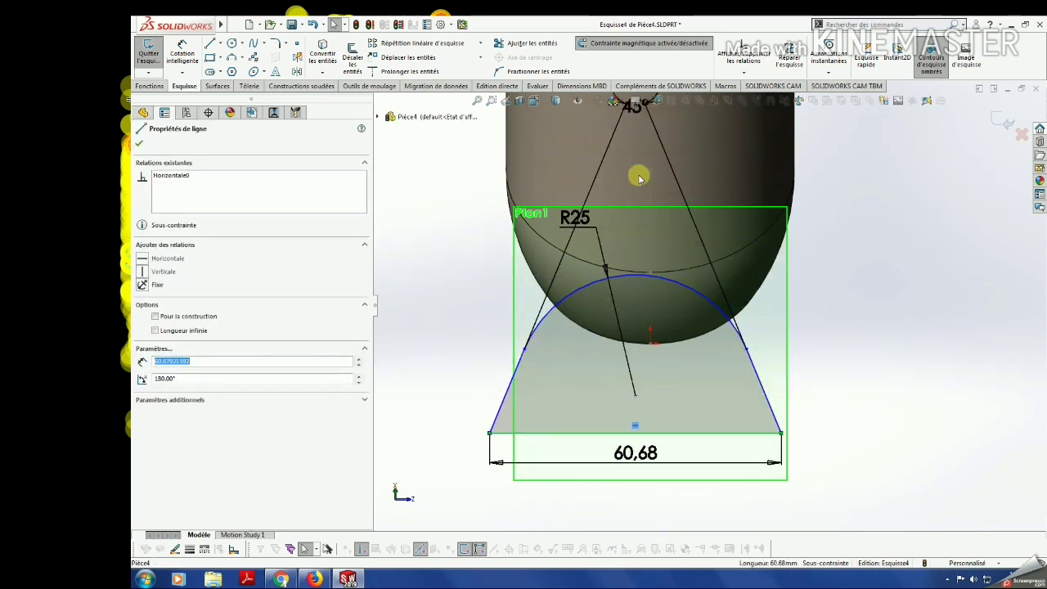
drag(632, 108, 671, 355)
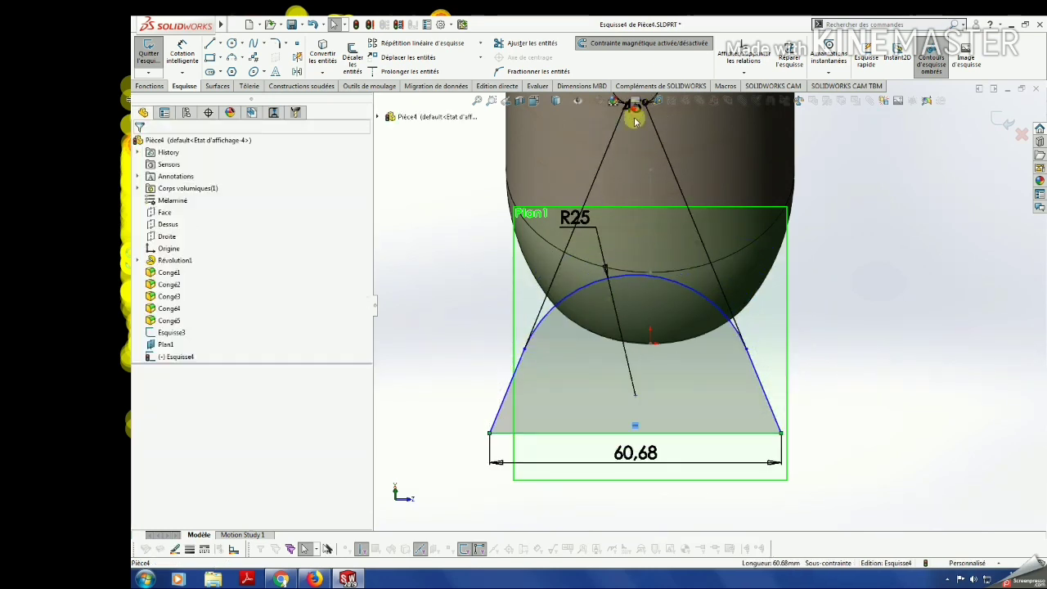
click(580, 231)
text(15)
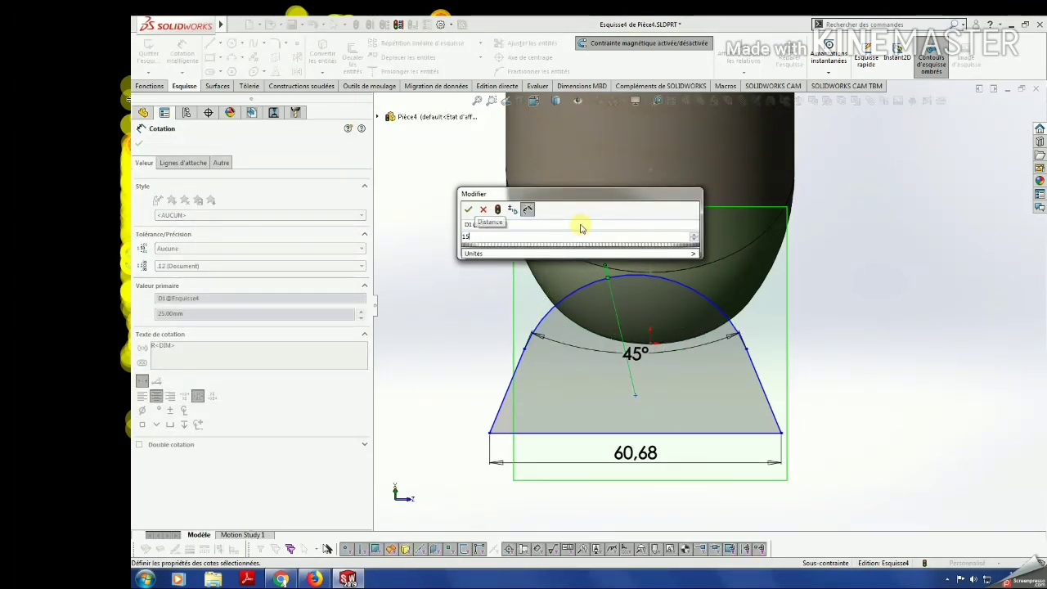
key(BackSpace)
key(BackSpace)
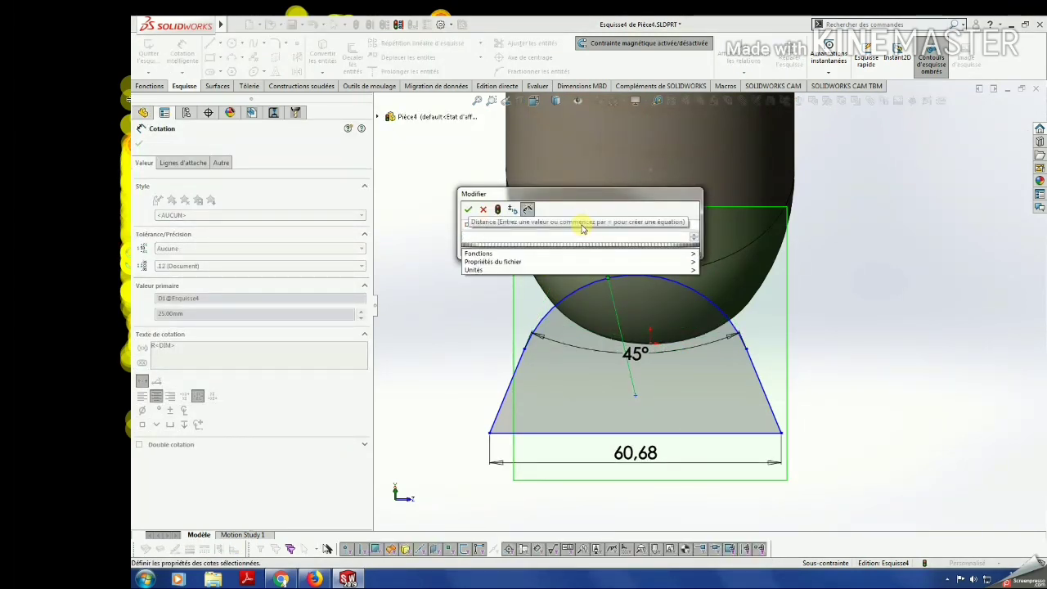
key(Return)
double_click(636, 452)
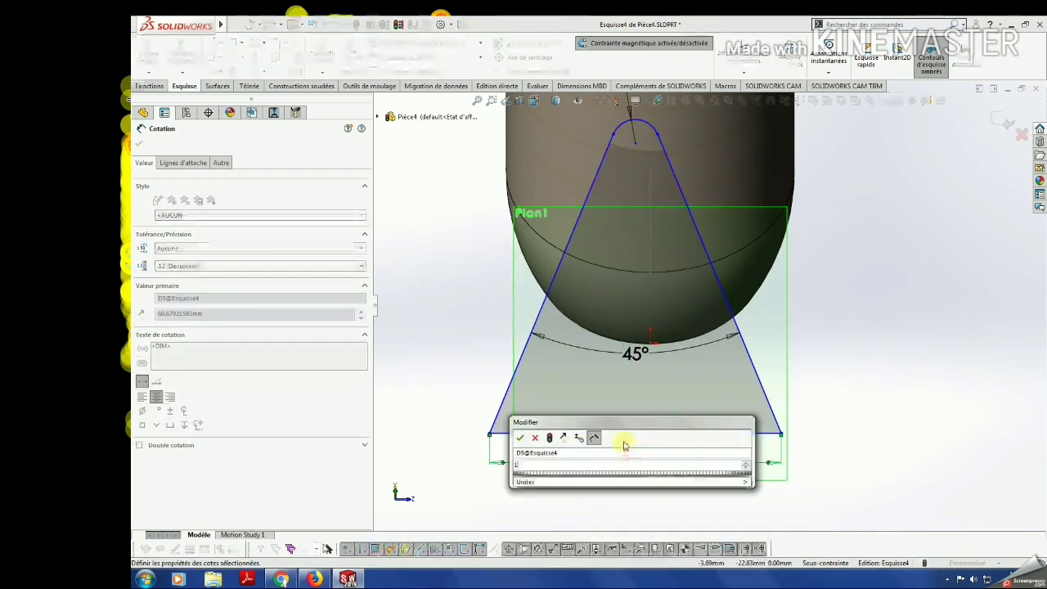
text(5)
key(Return)
key(Escape)
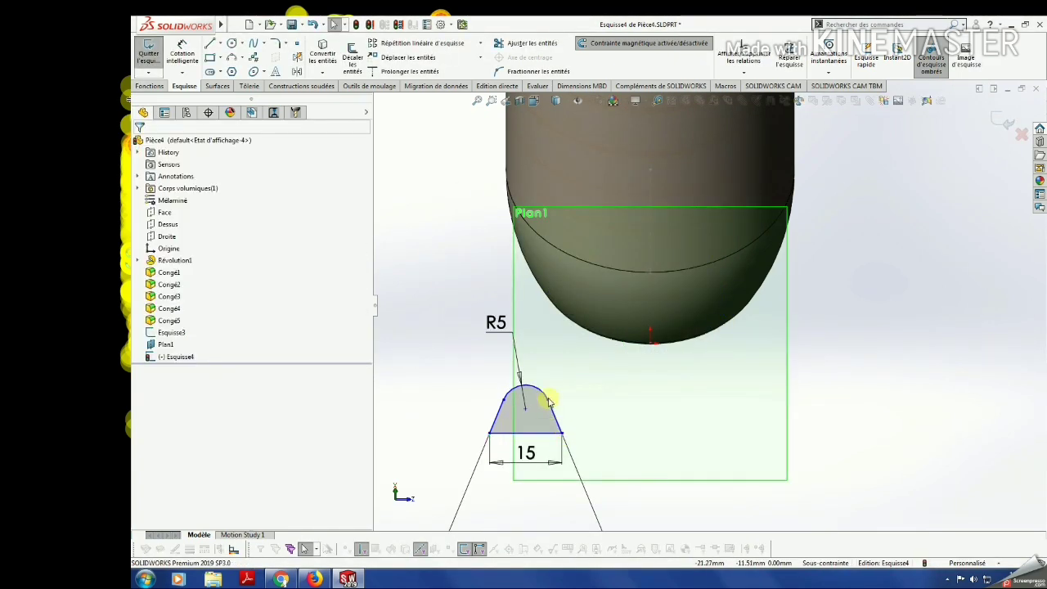
drag(551, 400, 681, 331)
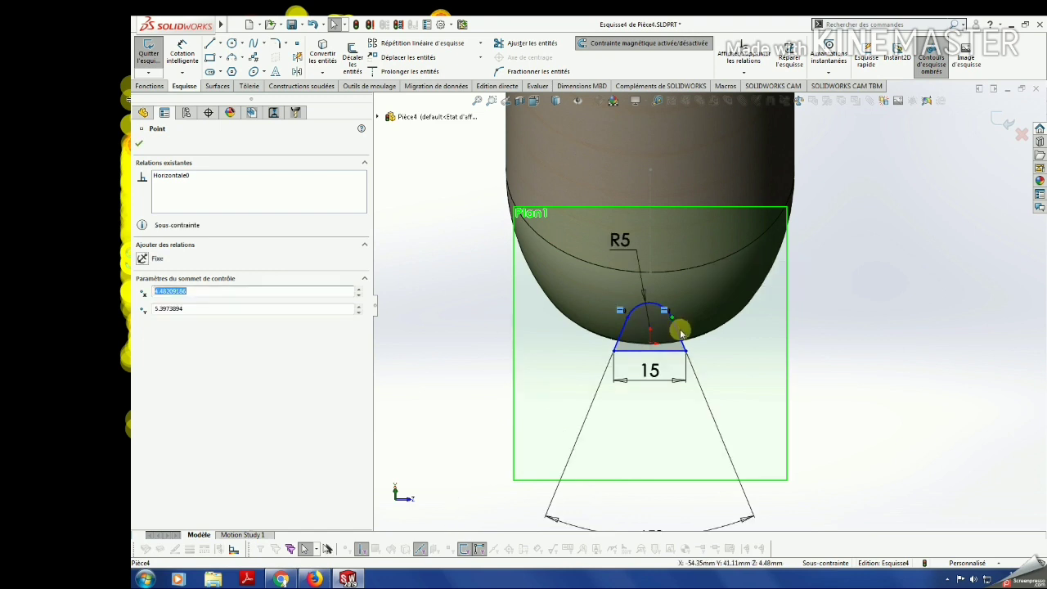
Draw a vertical construction centreline from the arch's base up to its apex.
key(Escape)
click(220, 43)
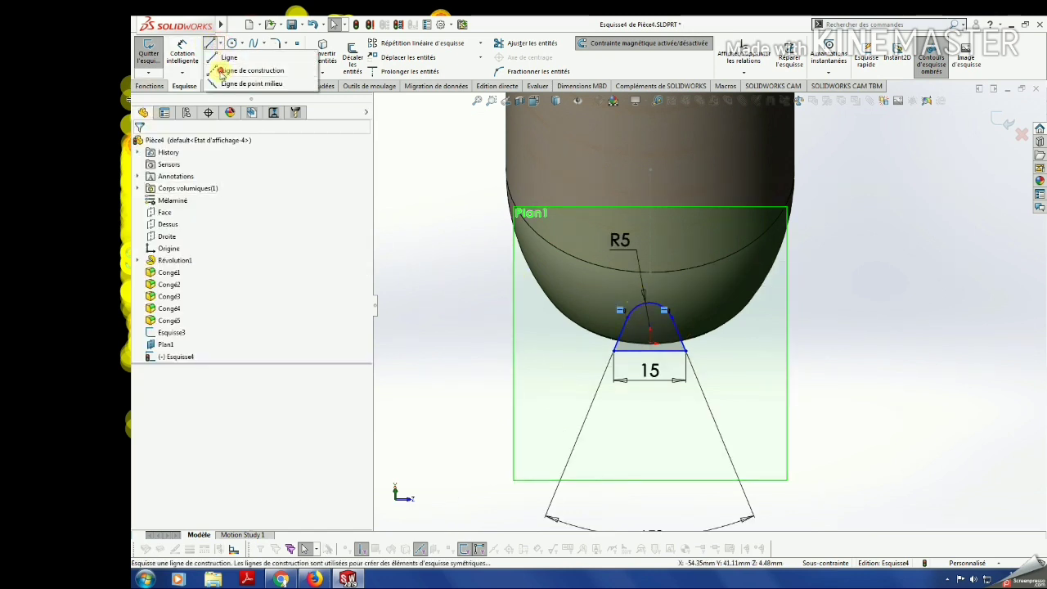
click(222, 63)
scroll(655, 344, down, 2)
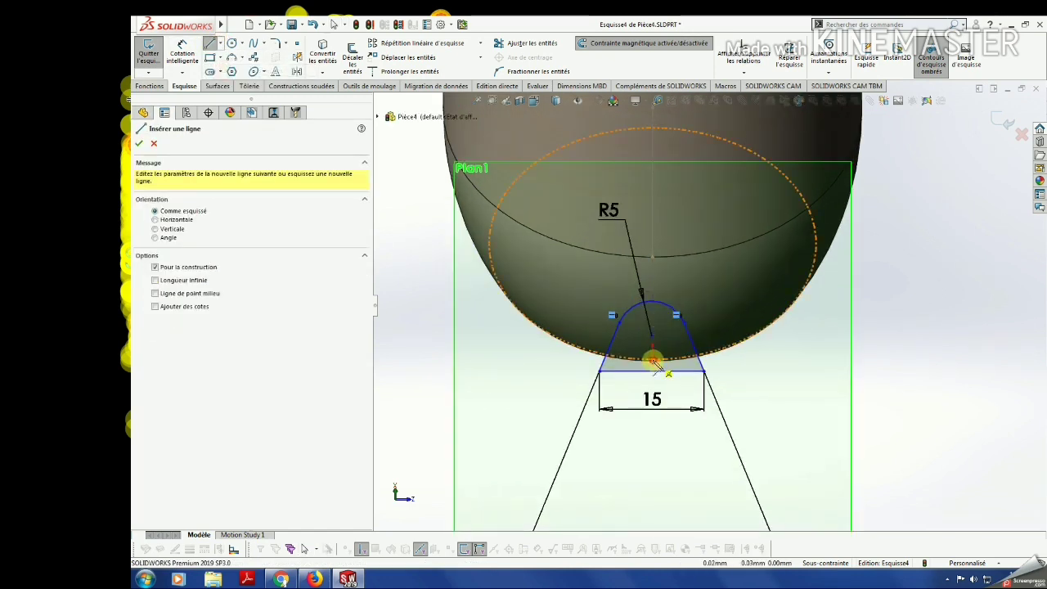
click(654, 360)
key(Escape)
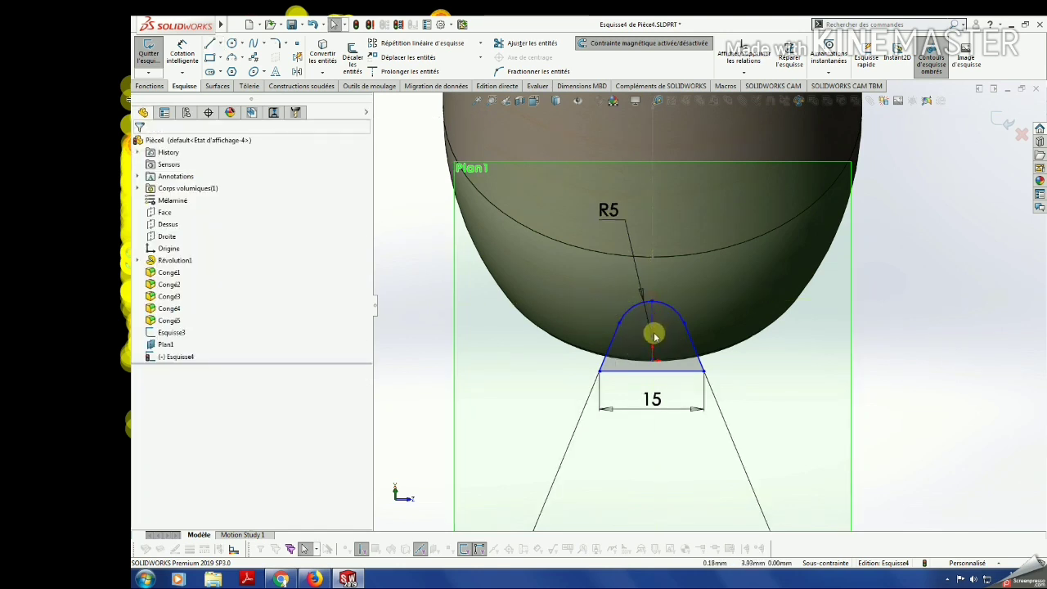
click(653, 335)
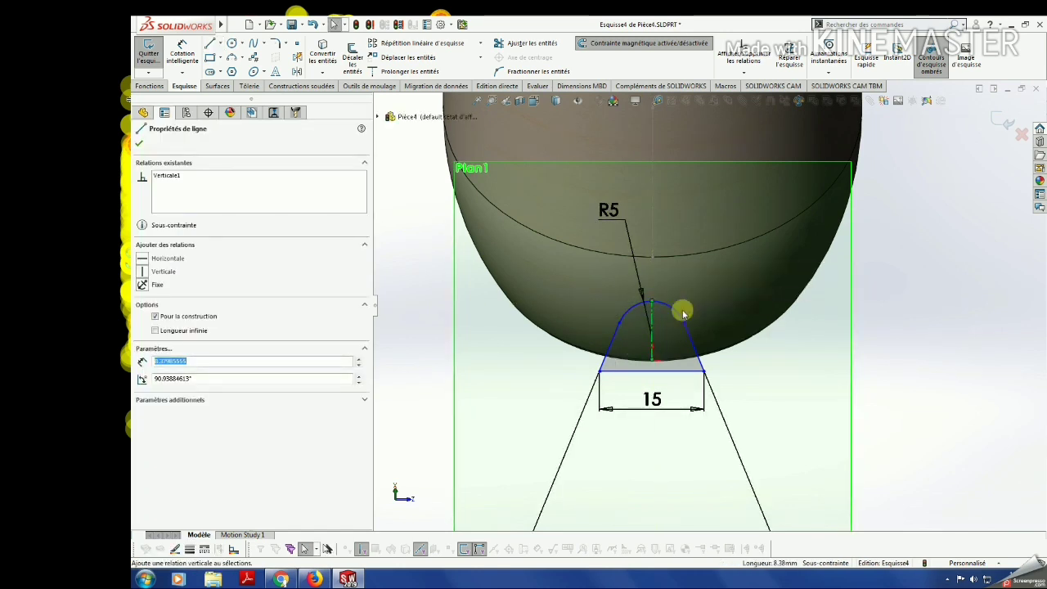
key(Escape)
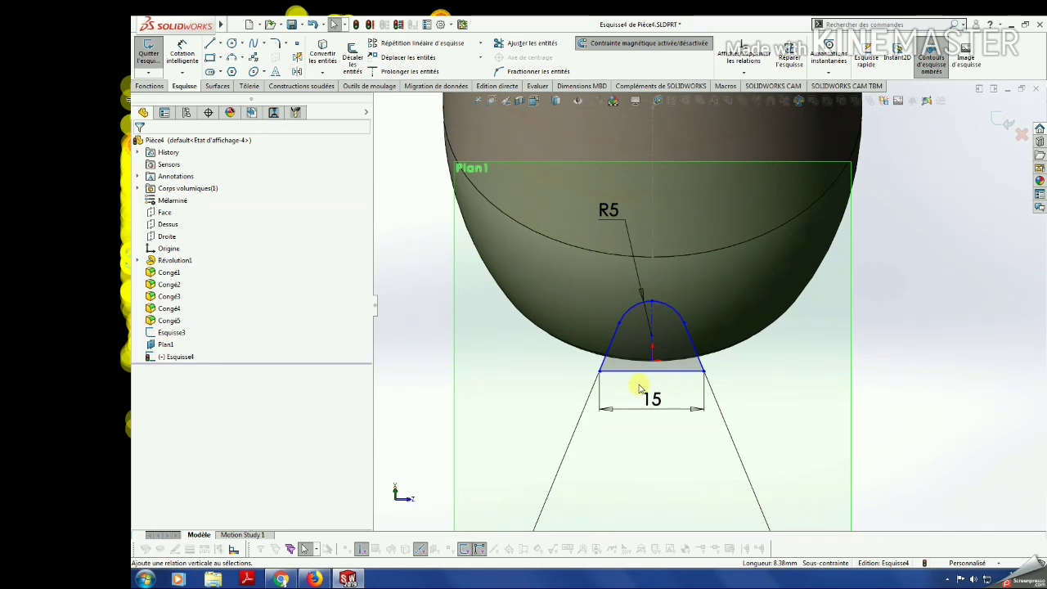
Try a height dimension from the arc top to the bottom line, then discard it as over-defining.
scroll(652, 372, down, 1)
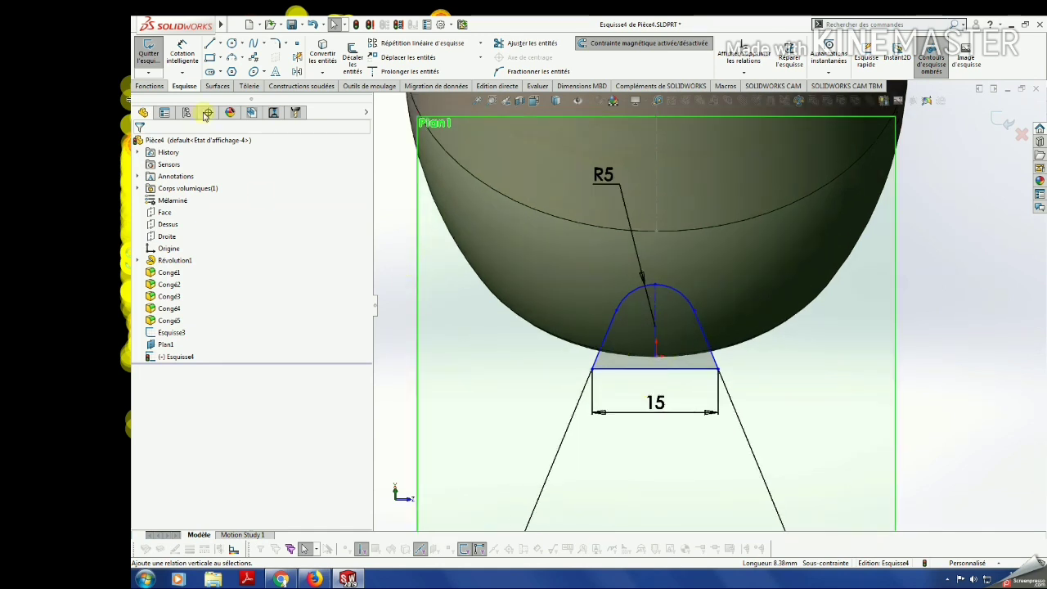
key(d)
click(657, 285)
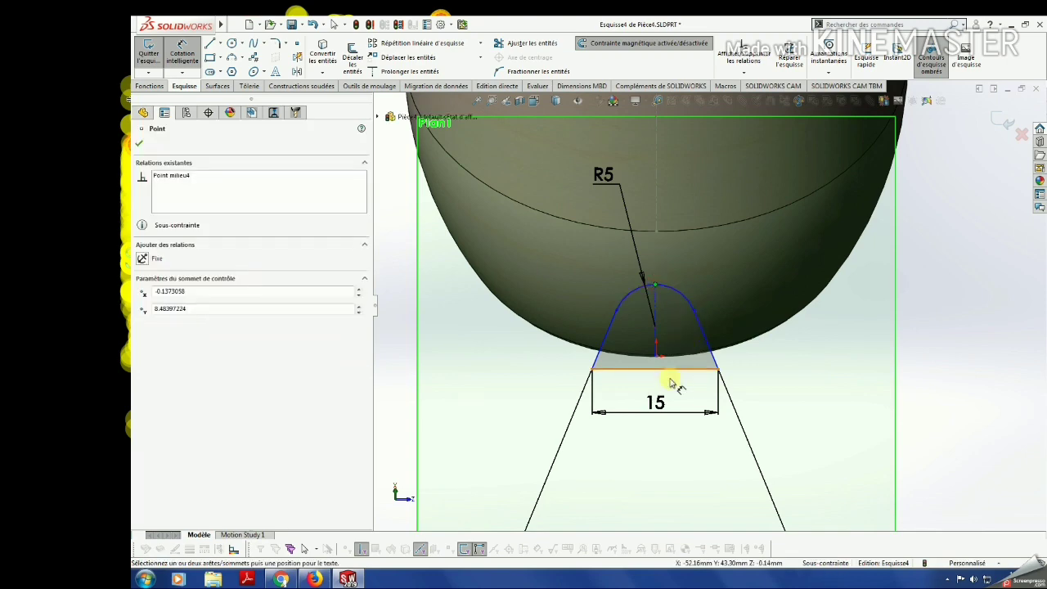
click(667, 370)
click(489, 357)
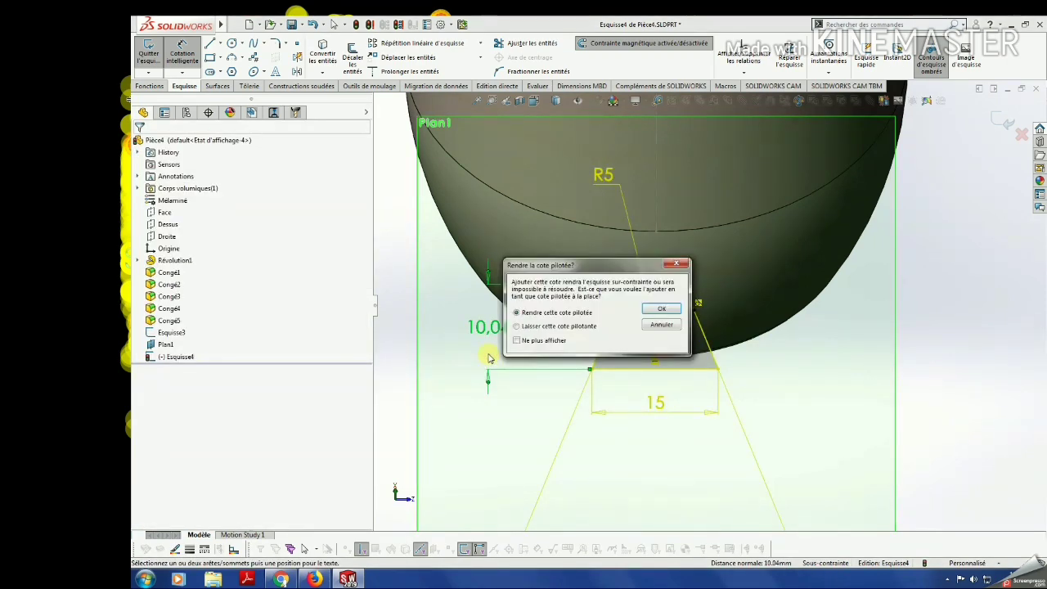
key(Escape)
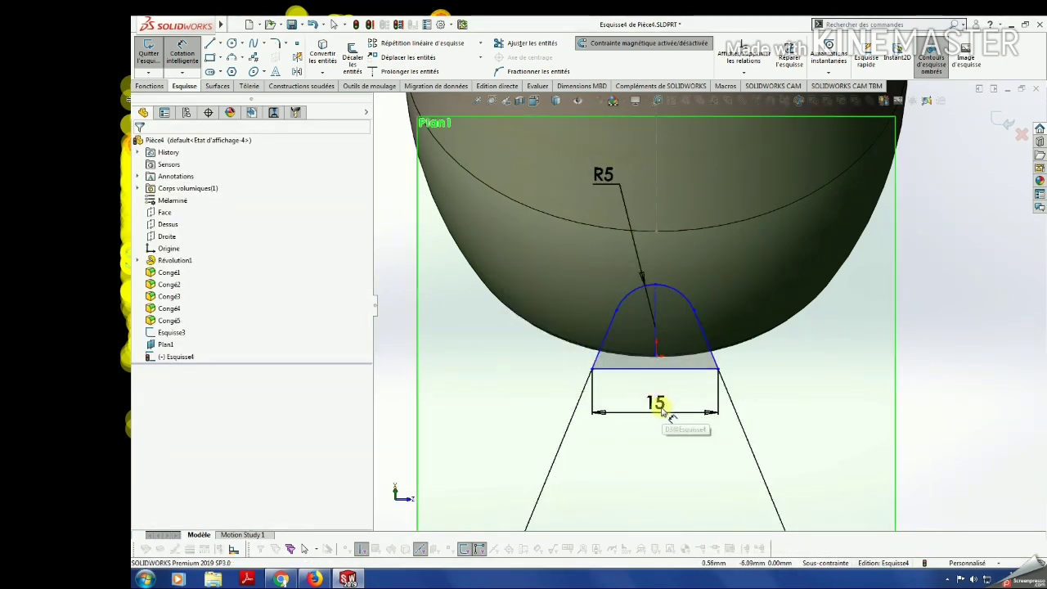
Fit the sketch to the view and move the 45° dimension inside the arch.
key(f)
scroll(685, 446, down, 2)
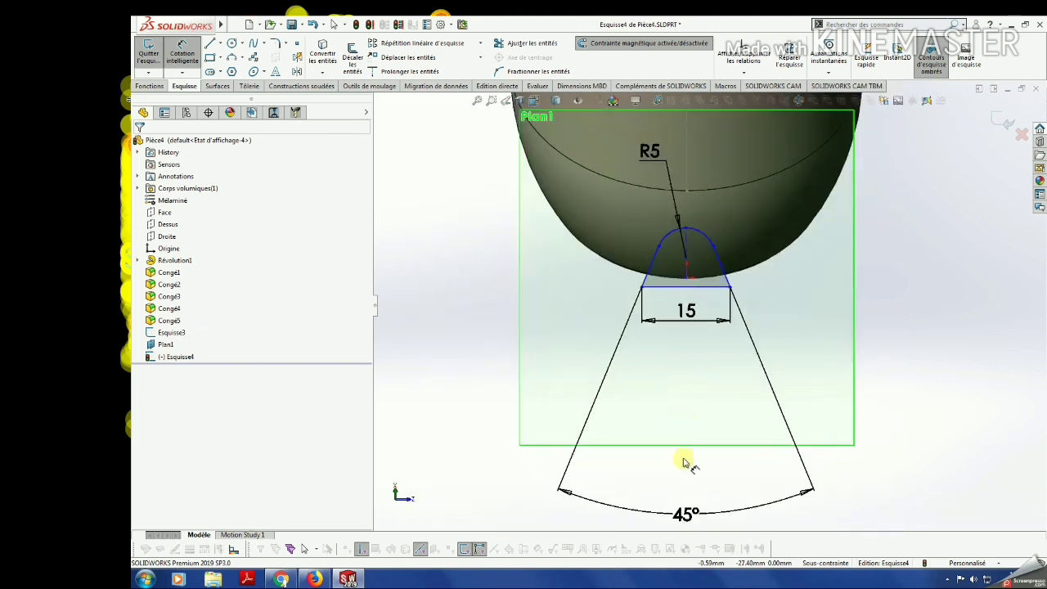
drag(686, 514, 689, 270)
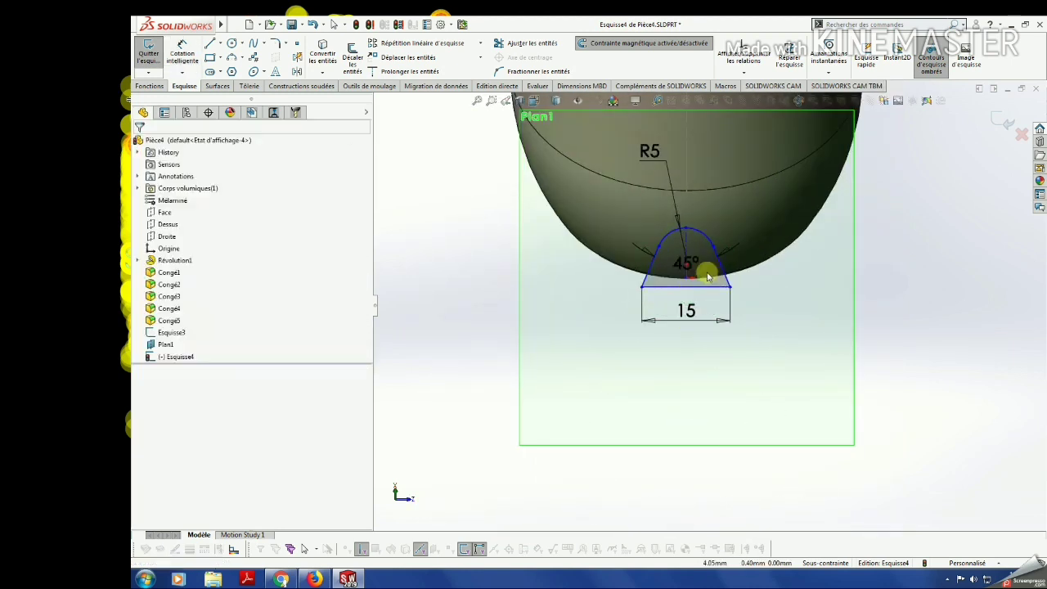
scroll(692, 274, down, 1)
scroll(688, 233, down, 2)
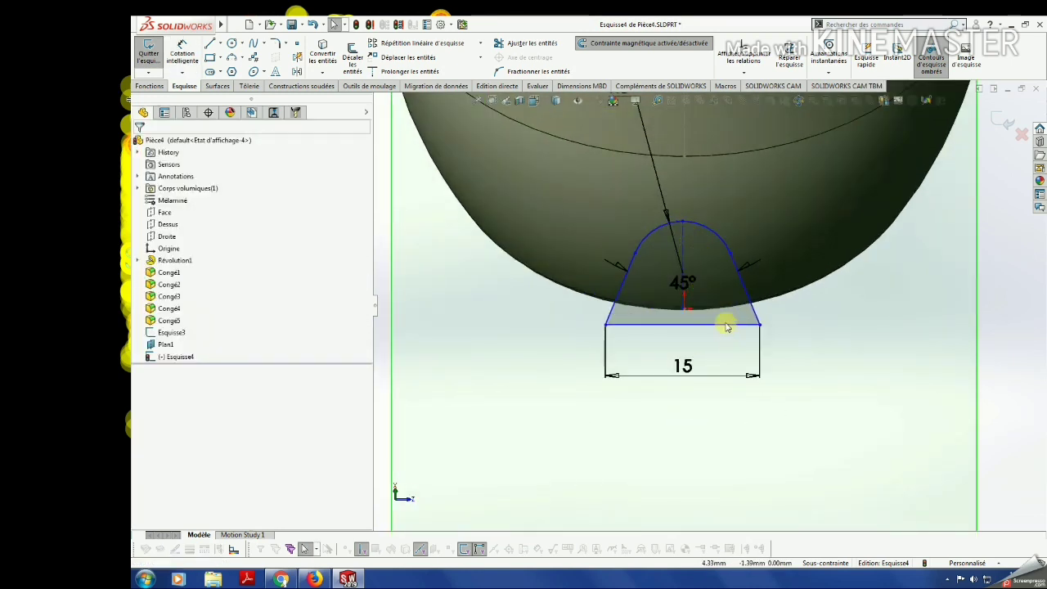
Discard a redundant arc-to-corner dimension and reposition the profile's bottom line under the arch.
click(182, 50)
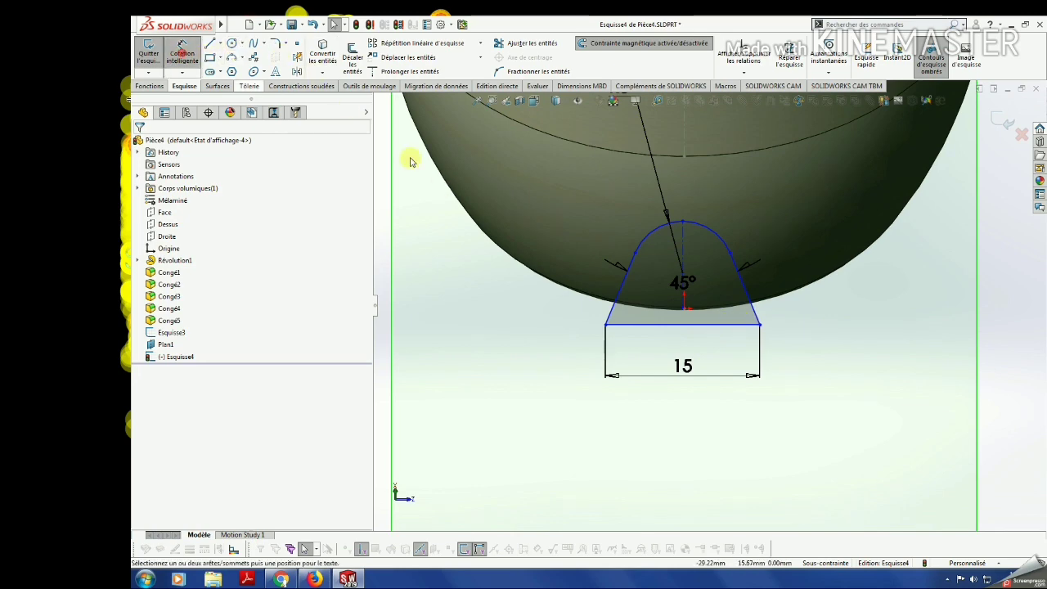
click(690, 225)
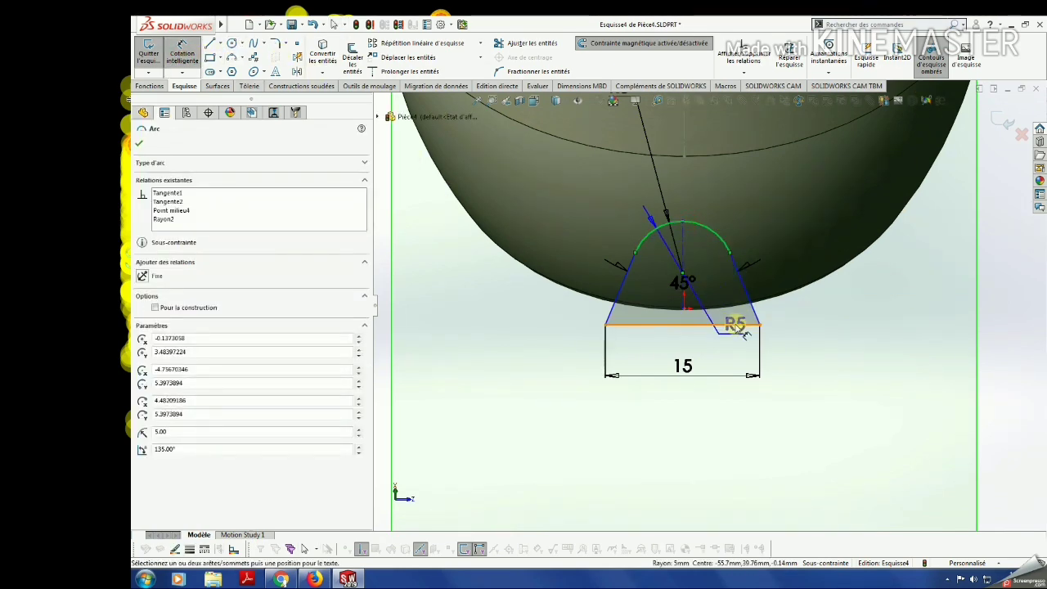
click(759, 325)
click(868, 299)
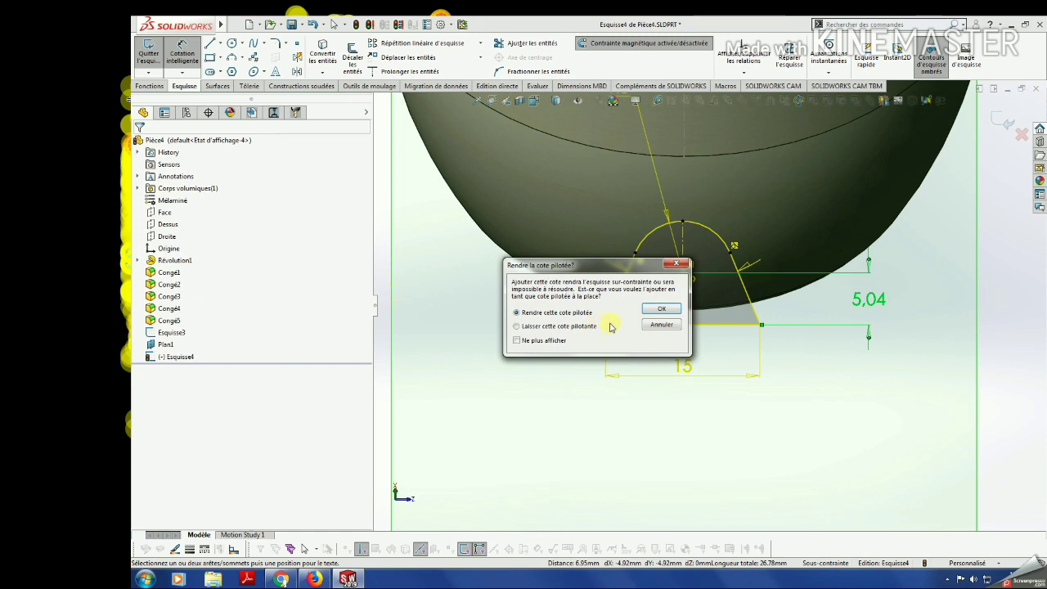
click(661, 325)
click(694, 331)
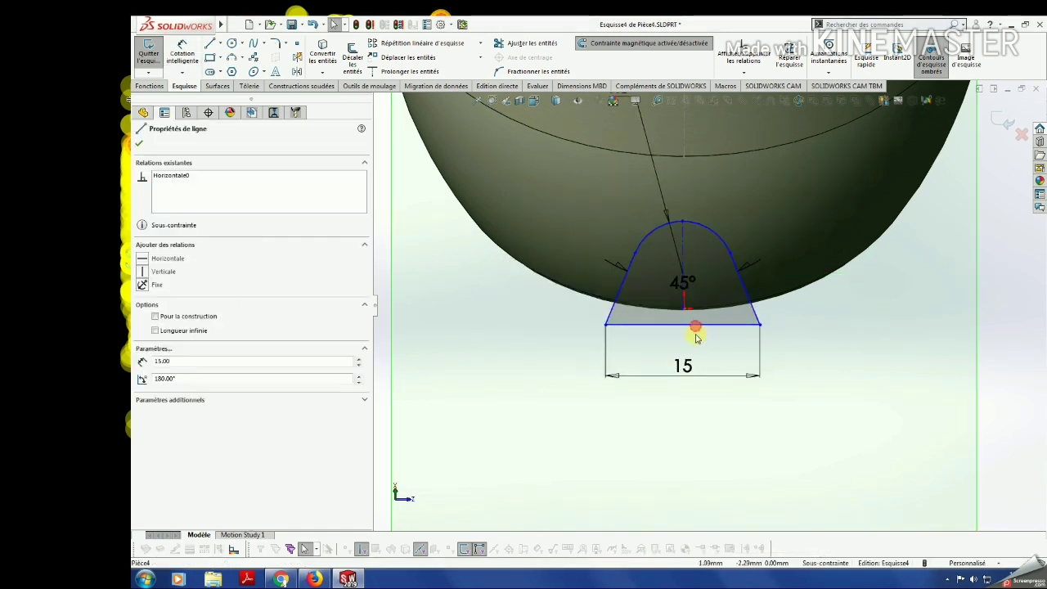
drag(694, 331, 695, 350)
drag(683, 247, 684, 224)
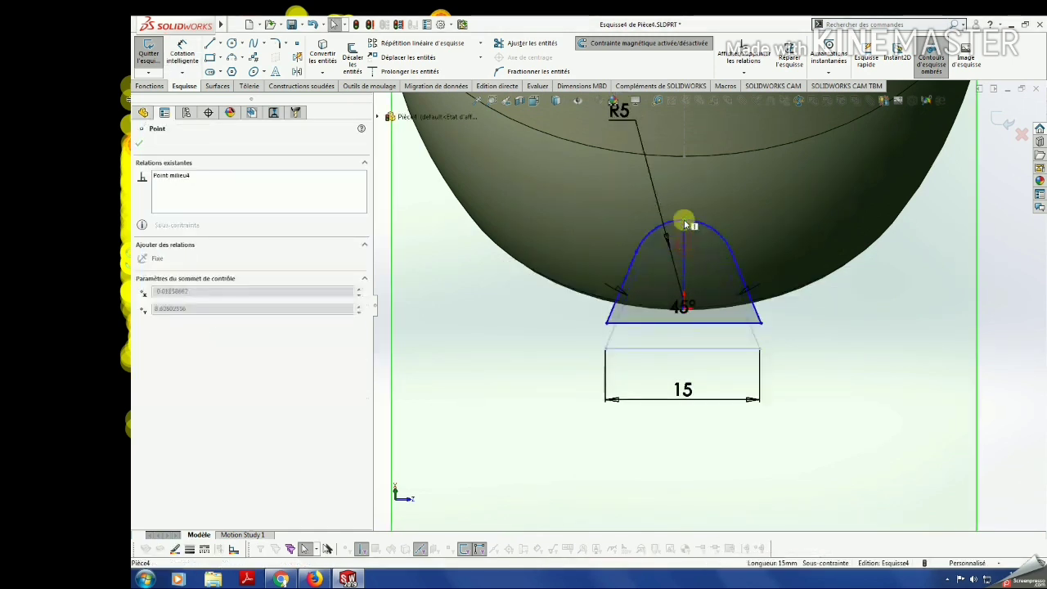
Change the 15 base width dimension to 20 and adjust the bottom-right corner.
double_click(683, 368)
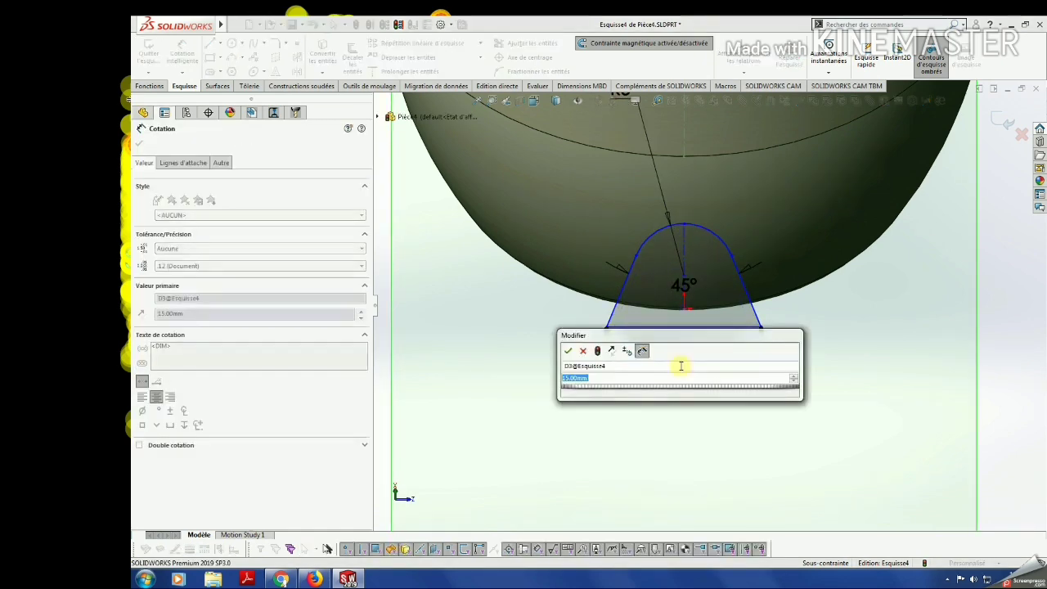
text(20)
key(Return)
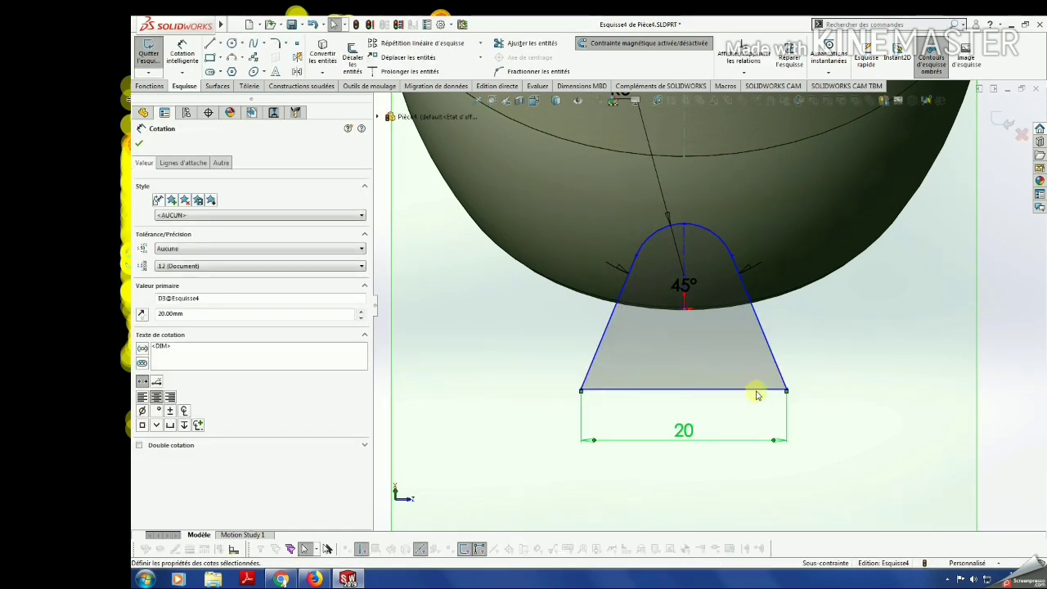
click(857, 366)
mouse_move(786, 390)
mouse_down()
mouse_move(784, 332)
mouse_move(804, 367)
mouse_up()
Orbit the model, then switch to the Left (Gauche) view showing the Esquisse4 arch sketch at the base.
scroll(717, 262, up, 3)
mouse_move(717, 262)
middle_down()
mouse_move(641, 204)
mouse_move(667, 235)
mouse_move(719, 246)
middle_up()
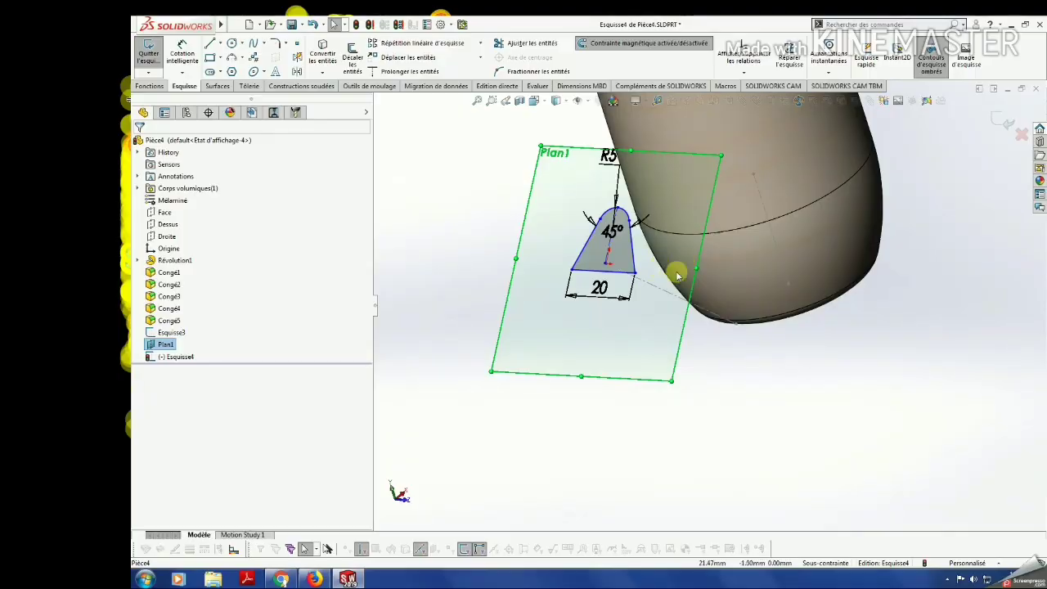
key(space)
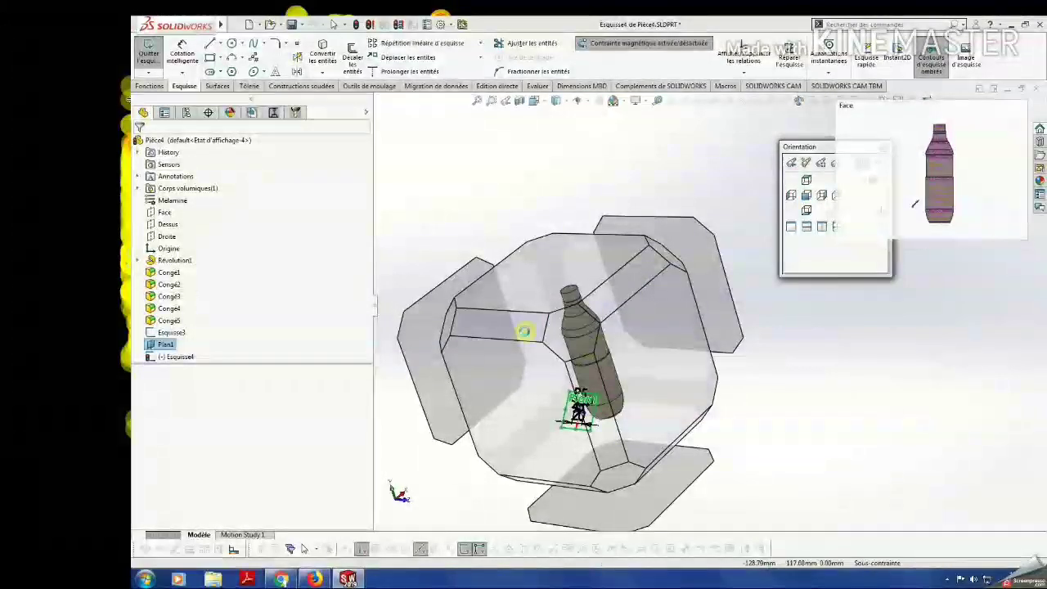
key(ctrl+4)
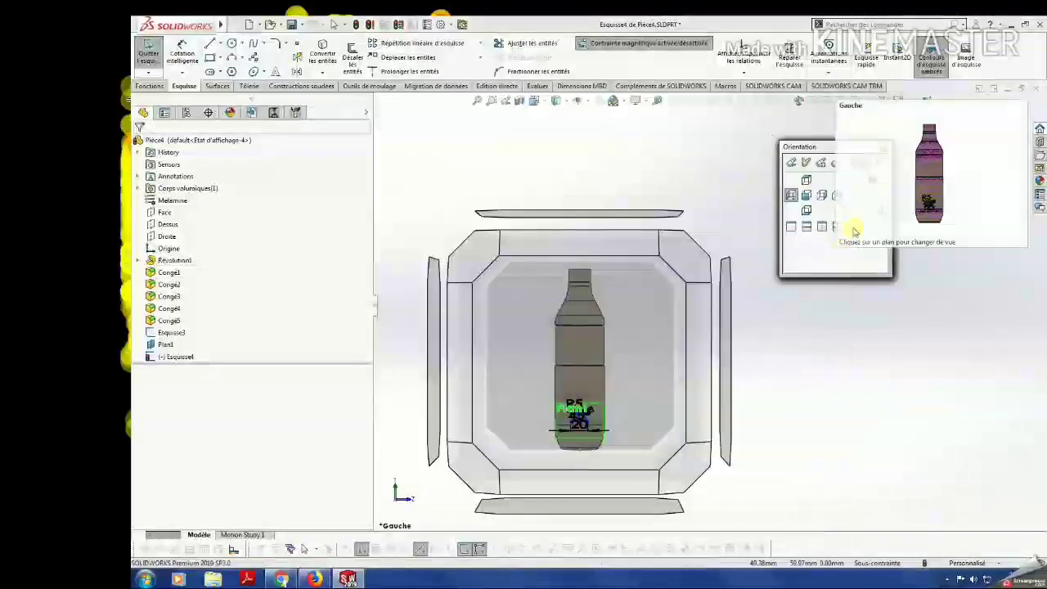
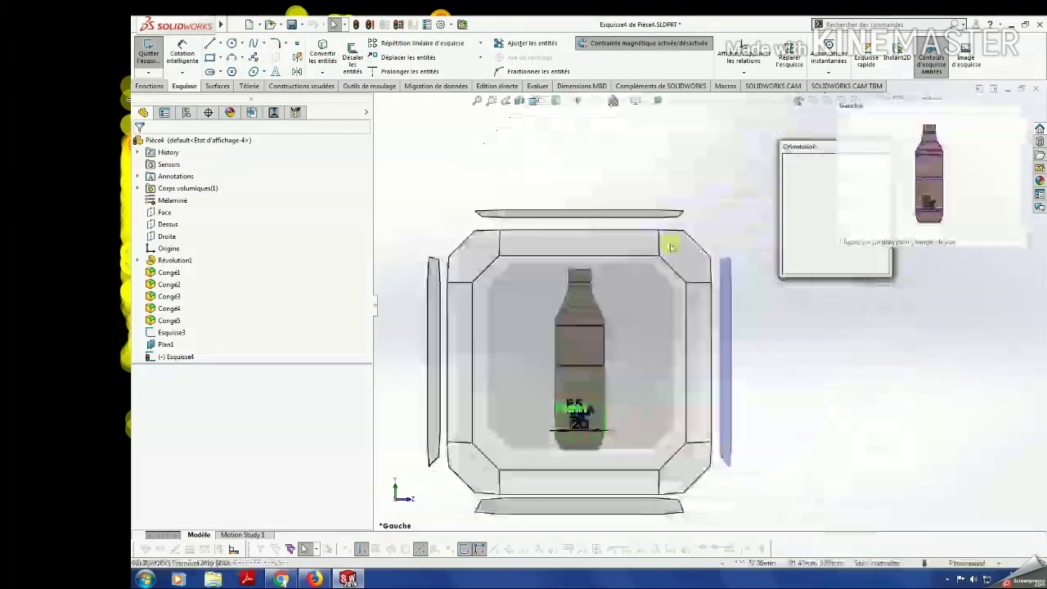
Make the R5 arc-top point of the petal sketch coincident with the bottle's bottom edge circle.
key(space)
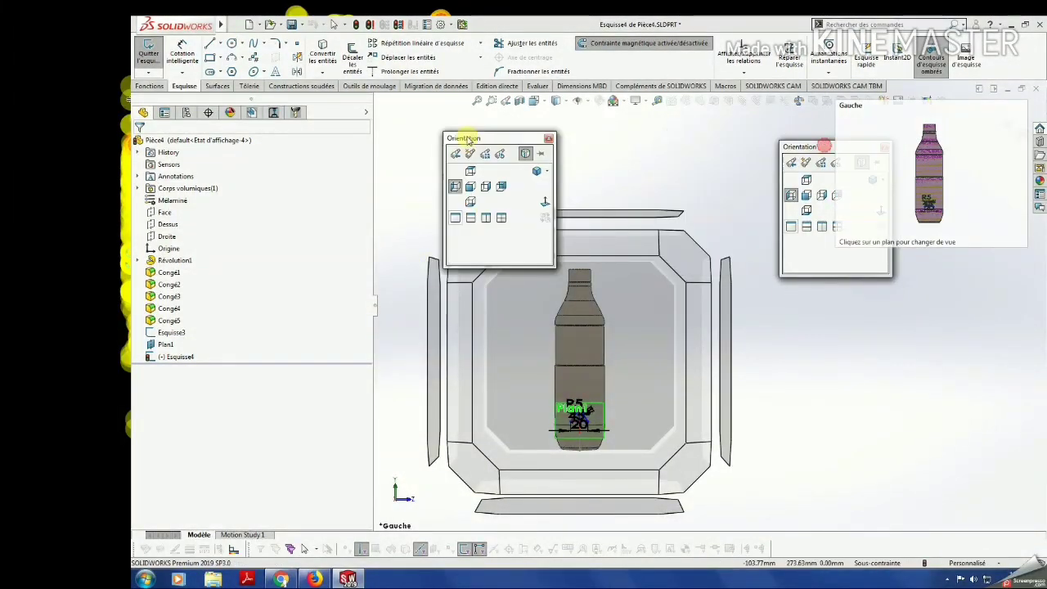
click(519, 199)
scroll(695, 444, down, 3)
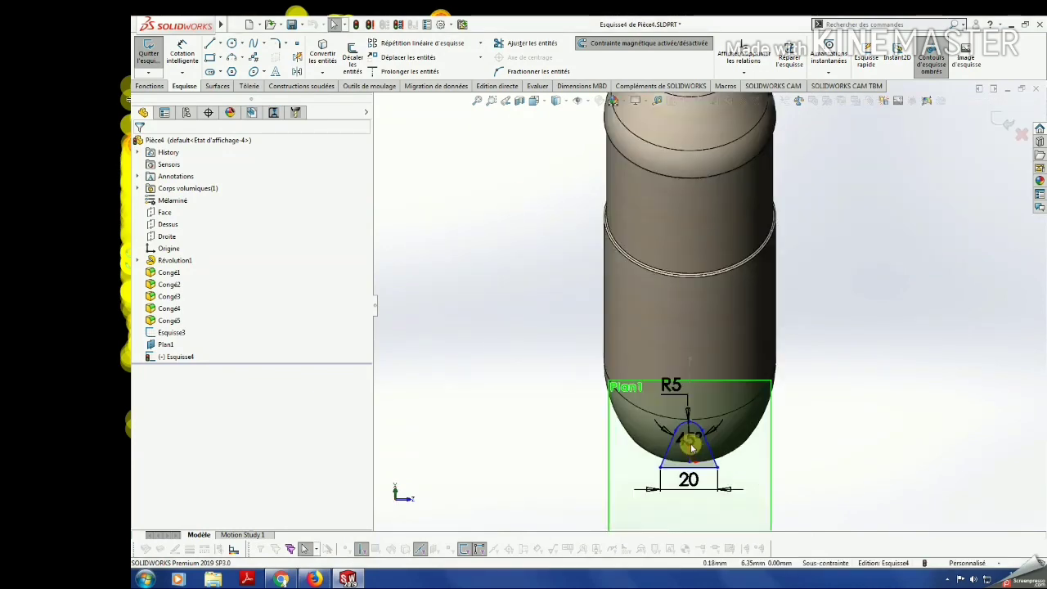
scroll(702, 411, down, 3)
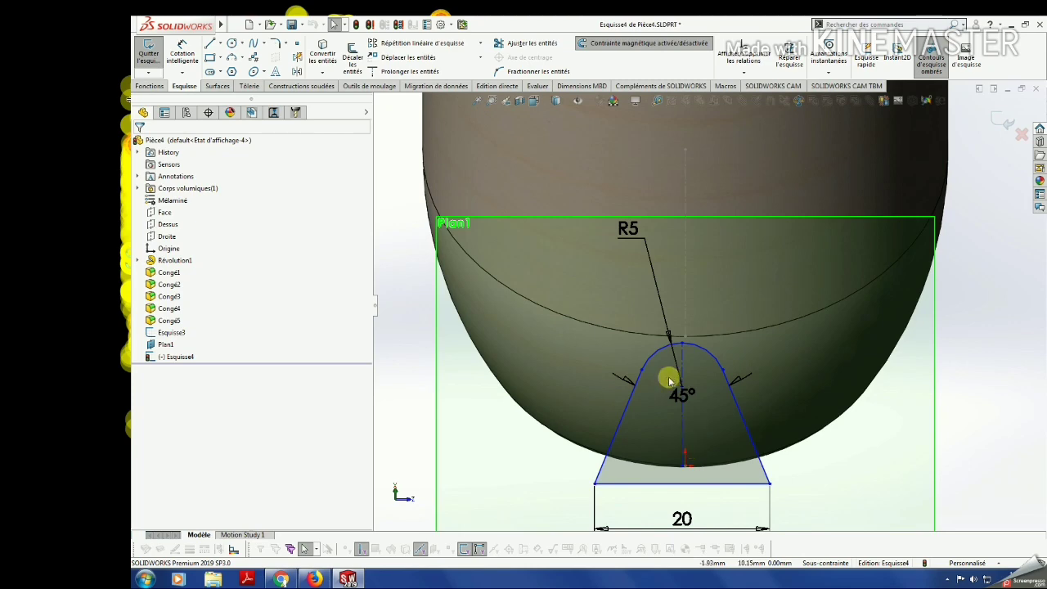
mouse_move(681, 393)
middle_down()
mouse_move(654, 367)
mouse_move(669, 385)
mouse_move(650, 382)
middle_up()
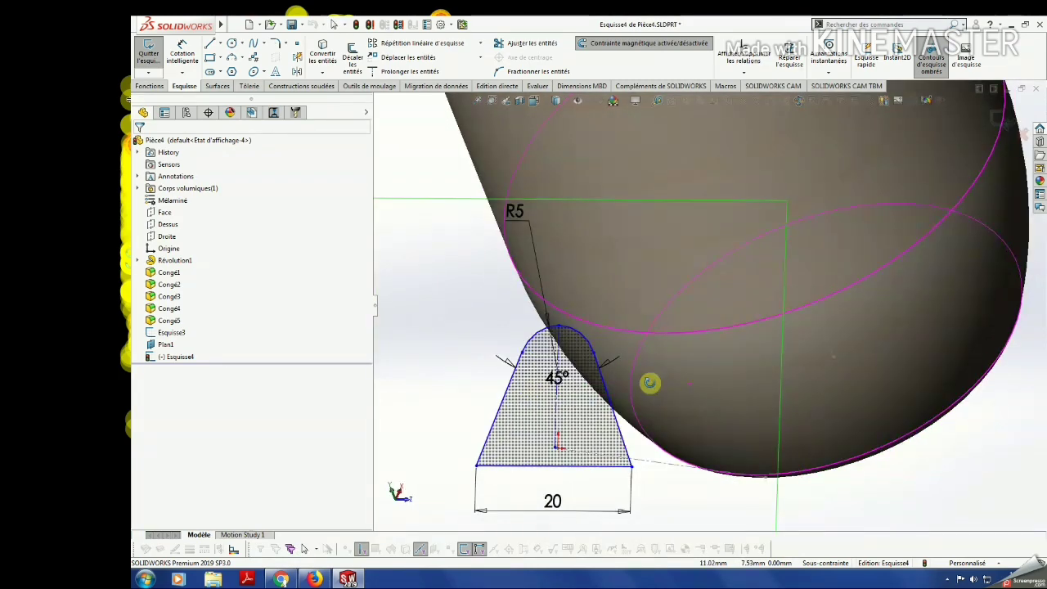
click(560, 328)
ctrl+click(606, 336)
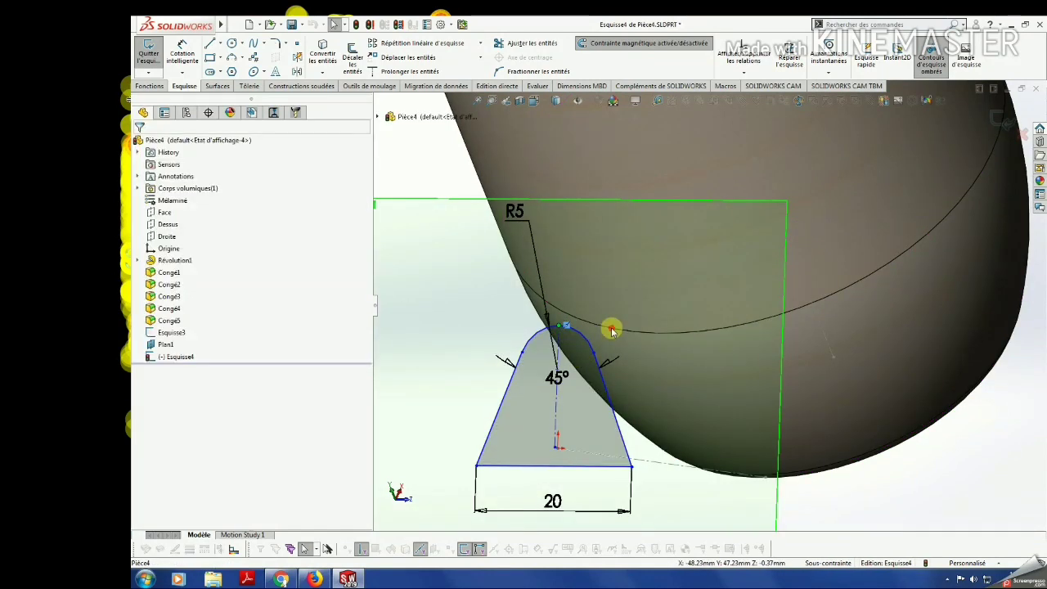
click(142, 333)
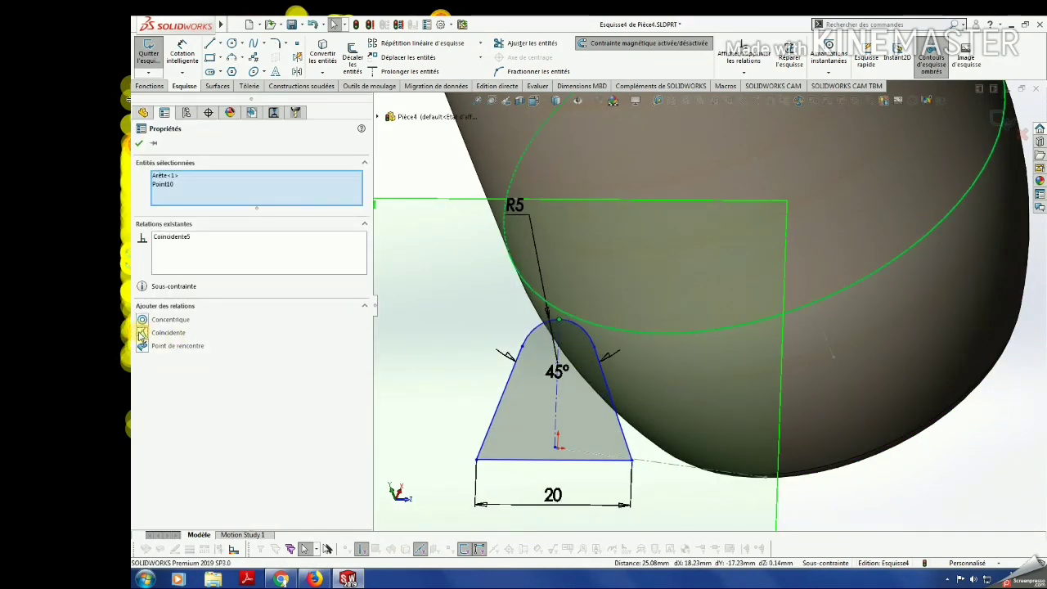
click(139, 145)
middle_drag(661, 362, 707, 395)
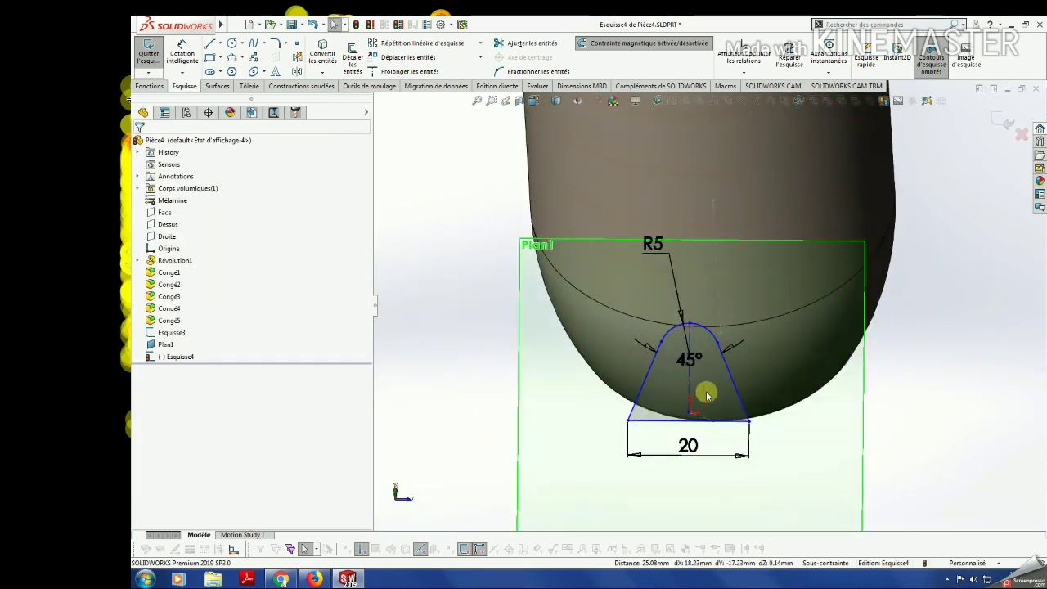
scroll(683, 473, up, 3)
View Plan1 straight on and drag the trapezoid to sit symmetrically about the centre axis.
click(656, 450)
key(space)
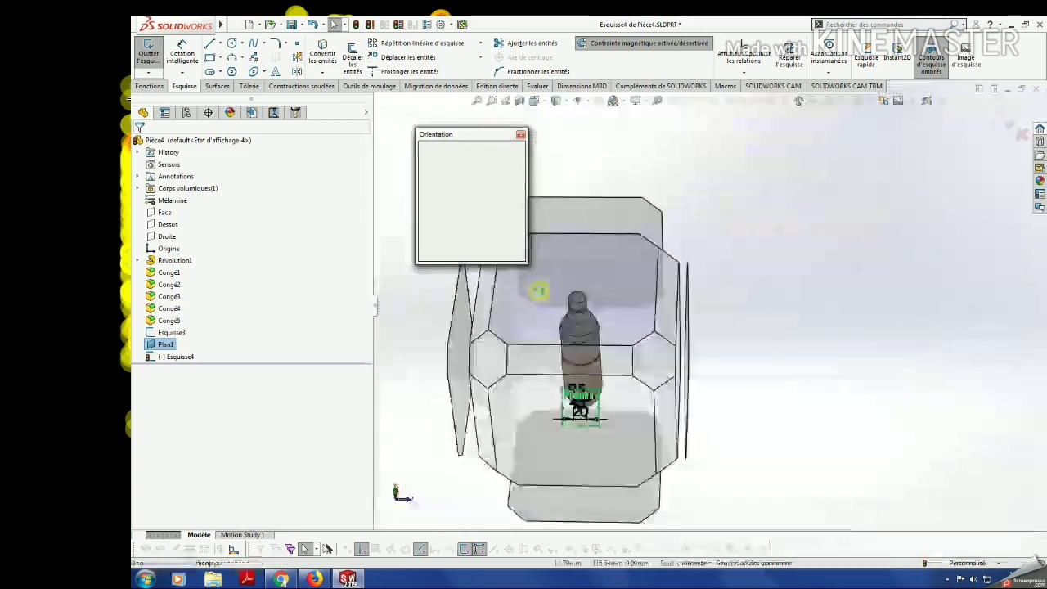
click(514, 205)
scroll(708, 398, down, 2)
scroll(710, 398, down, 2)
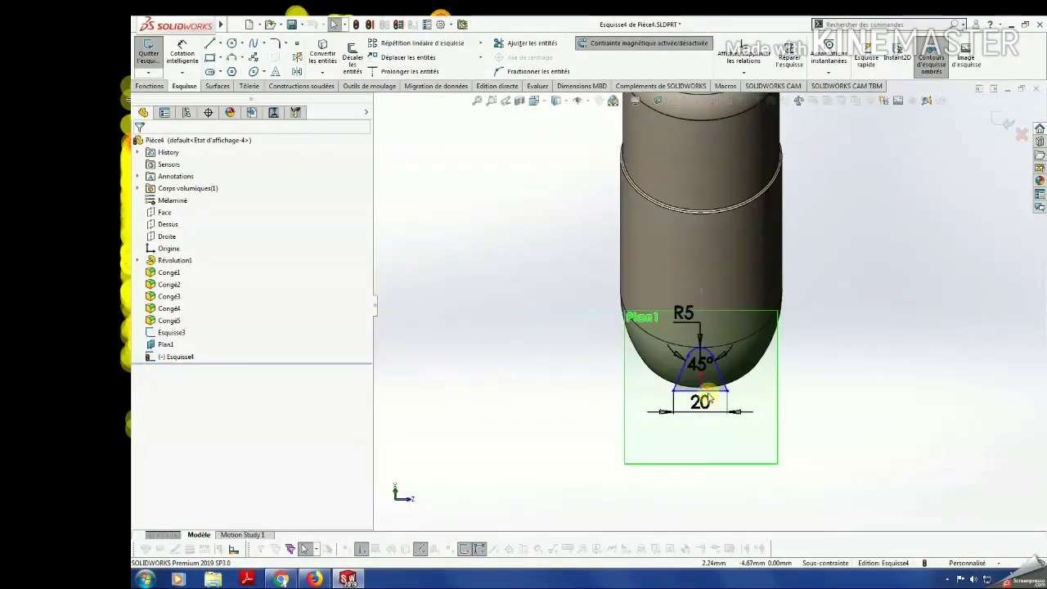
scroll(710, 399, down, 2)
scroll(682, 332, down, 1)
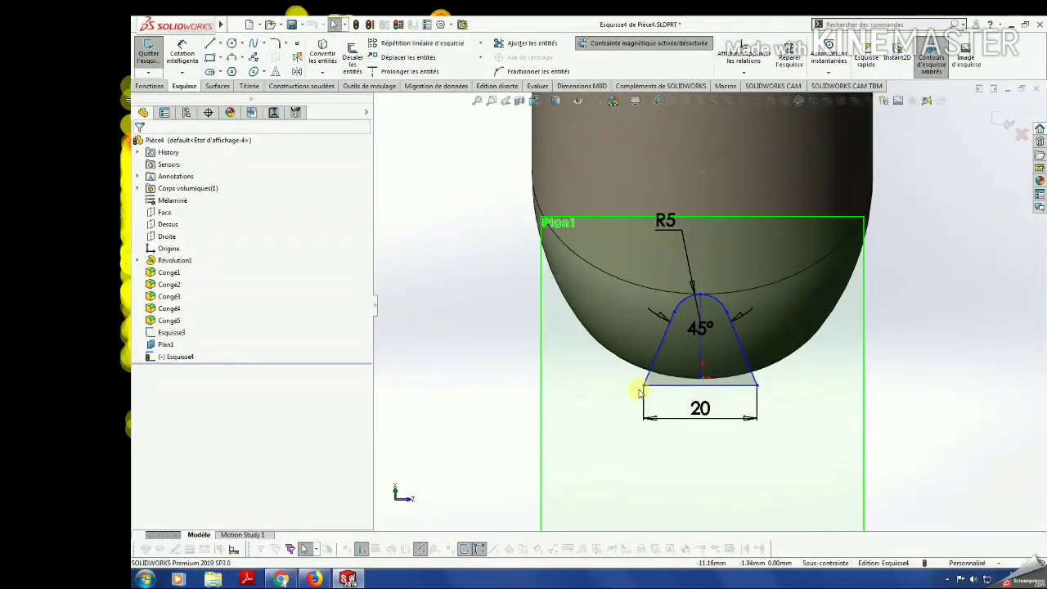
drag(644, 389, 673, 433)
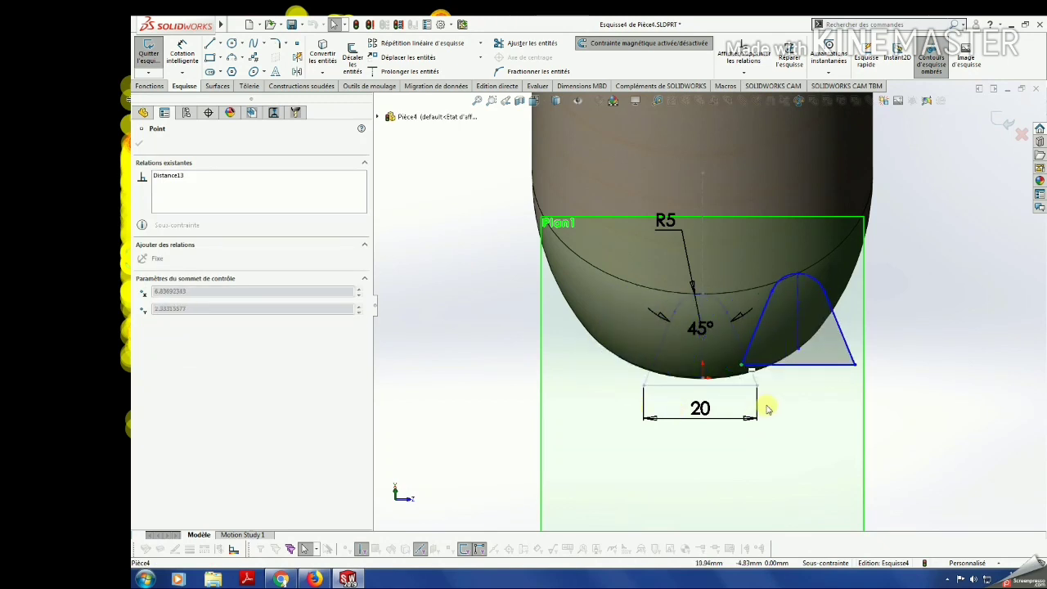
drag(673, 434, 695, 401)
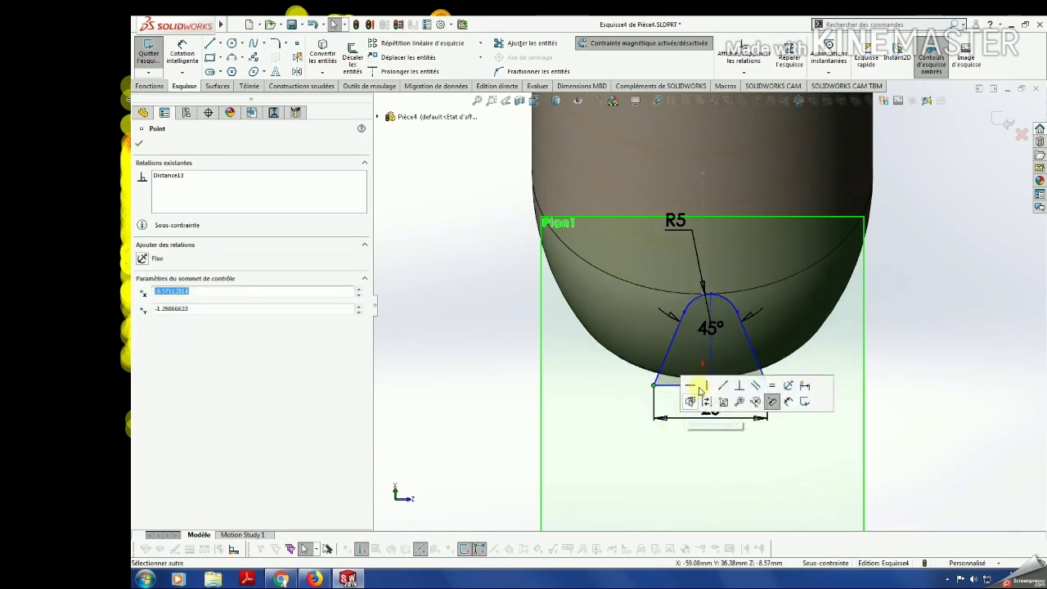
Try a Pierce relation between the bottom point and the axis, then undo it as over-defining.
scroll(704, 375, down, 2)
click(701, 366)
ctrl+click(718, 344)
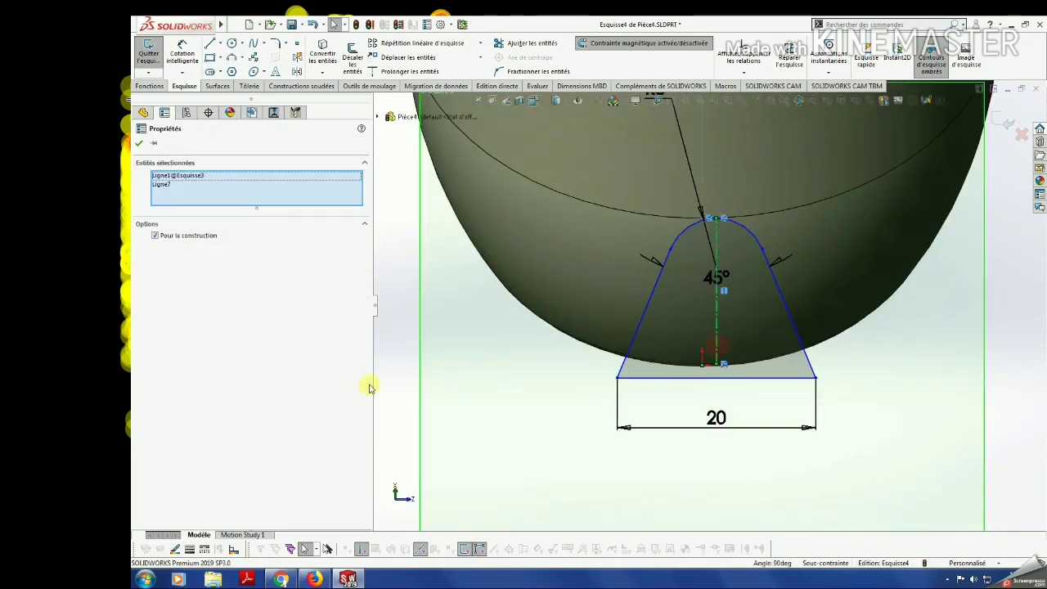
ctrl+click(717, 360)
ctrl+click(720, 362)
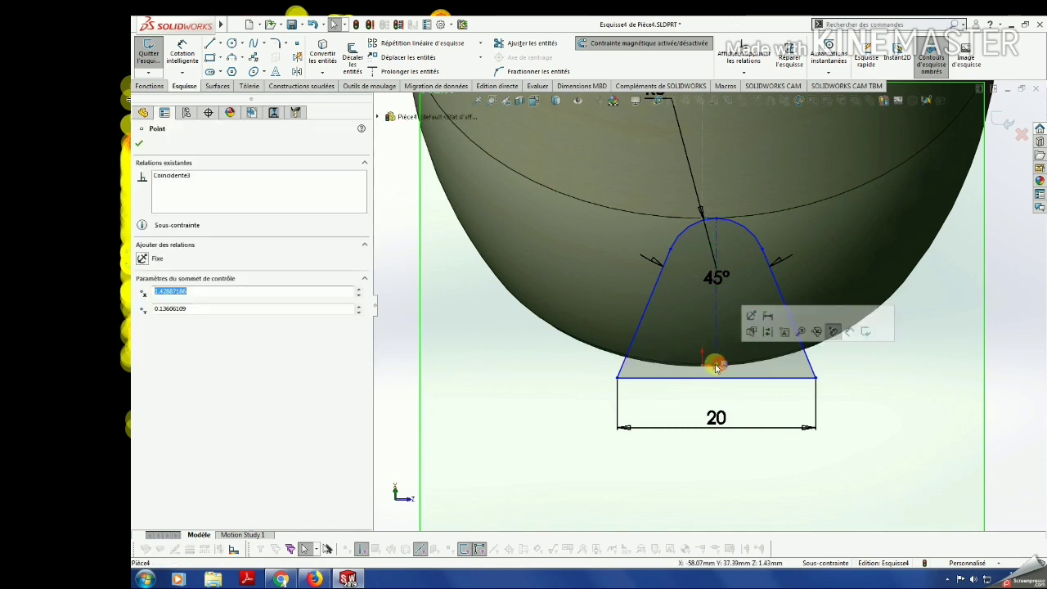
click(141, 321)
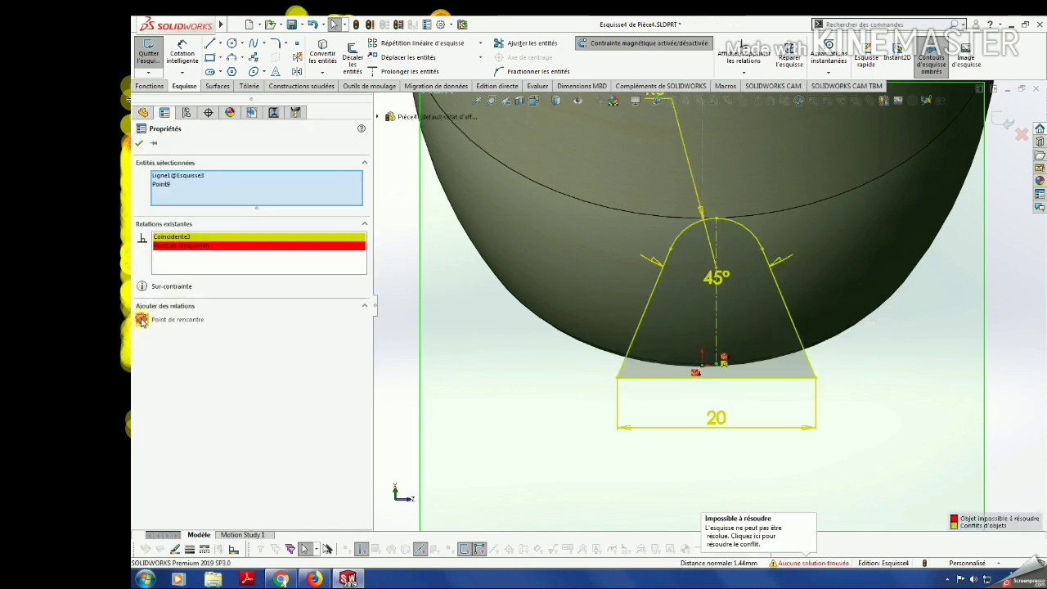
key(ctrl+z)
key(ctrl+z)
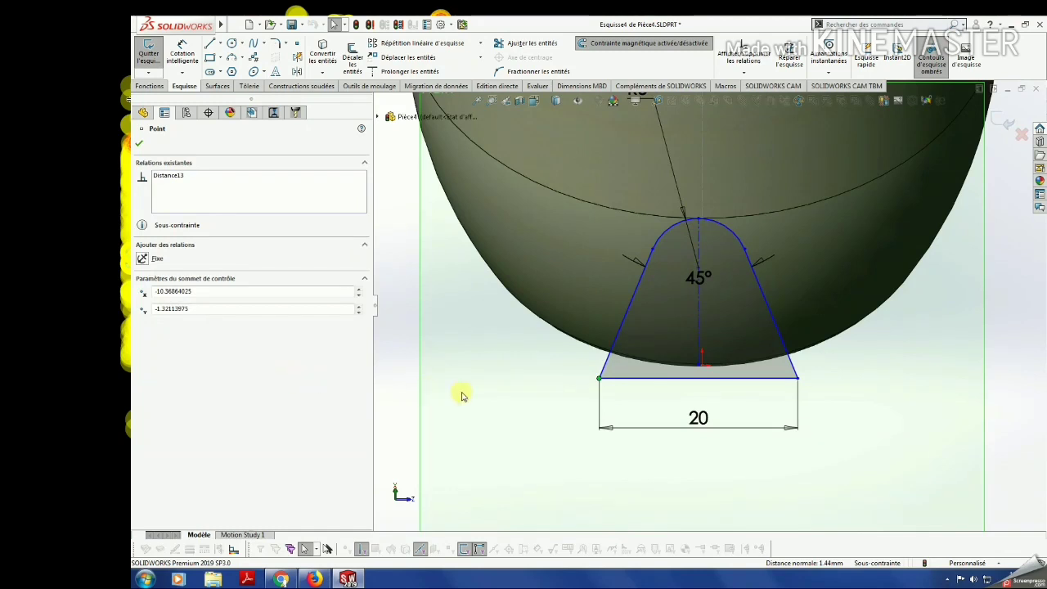
click(461, 396)
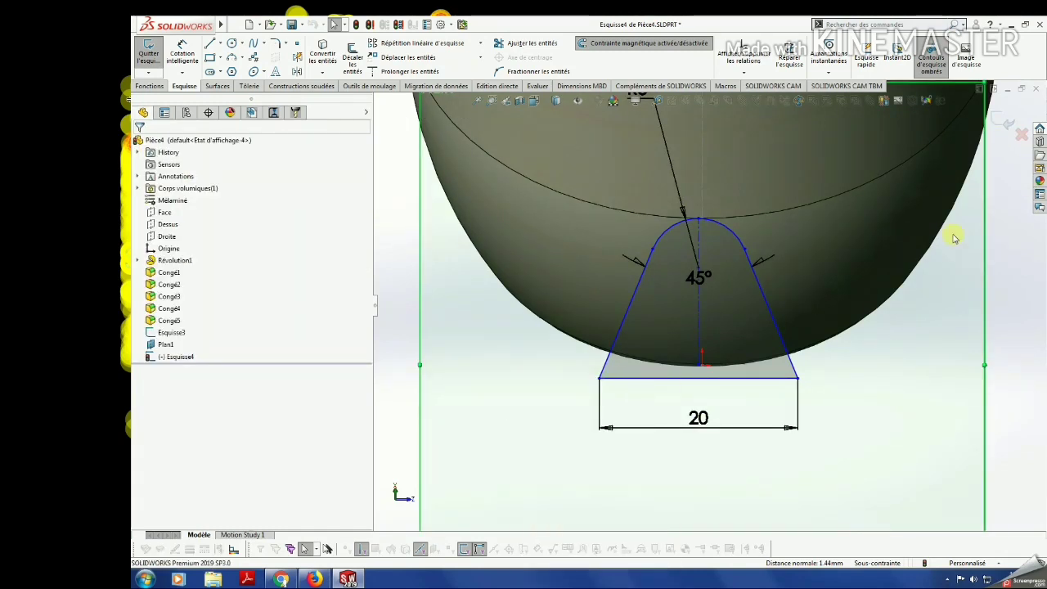
Finish the petal sketch and start a new sketch on the Face plane.
click(1005, 121)
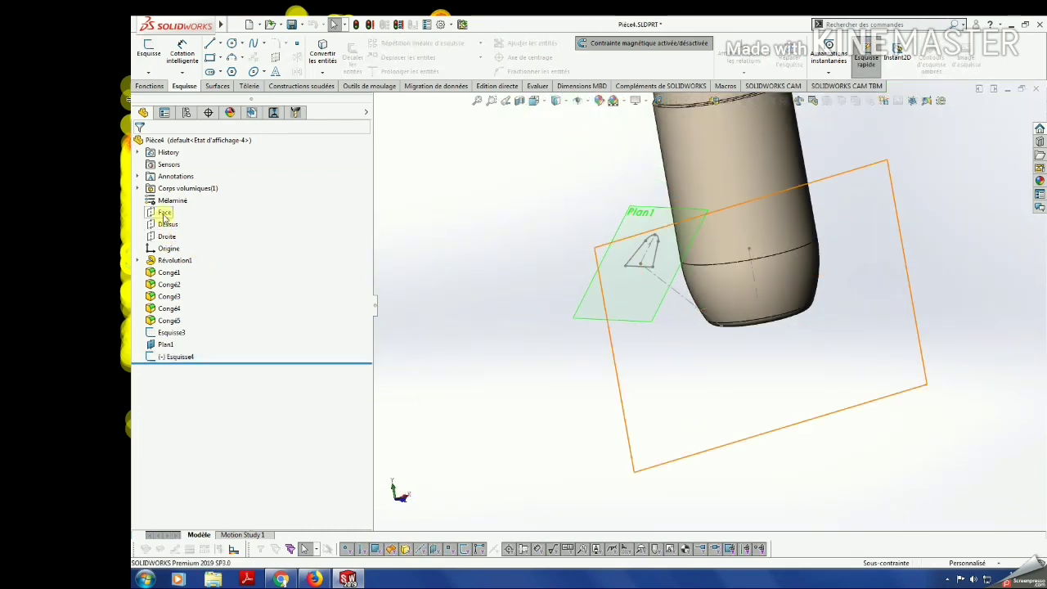
click(164, 212)
click(148, 51)
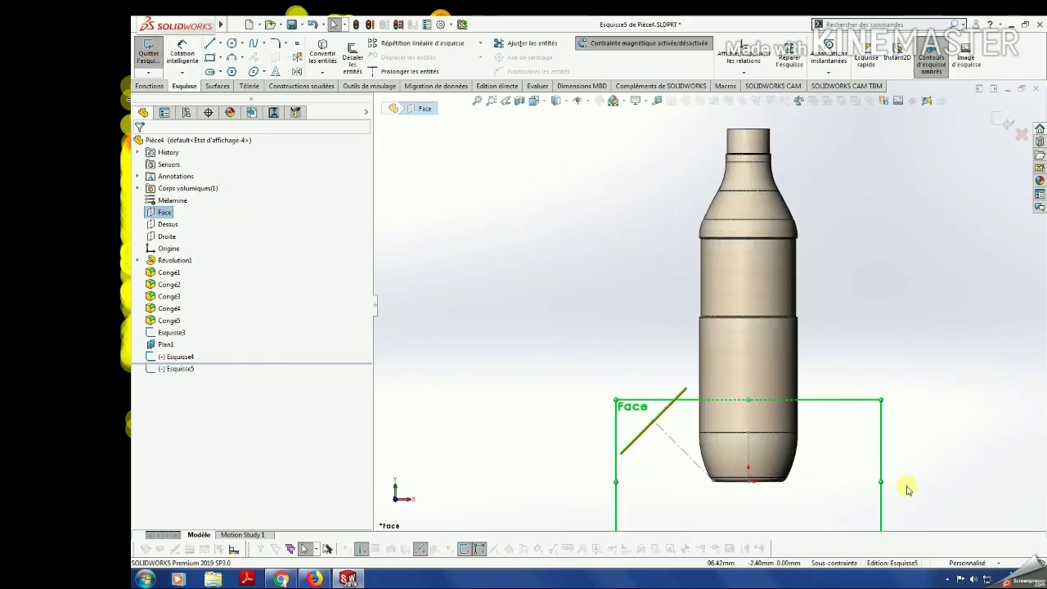
Begin a line beside the bottle base in the new sketch.
click(219, 43)
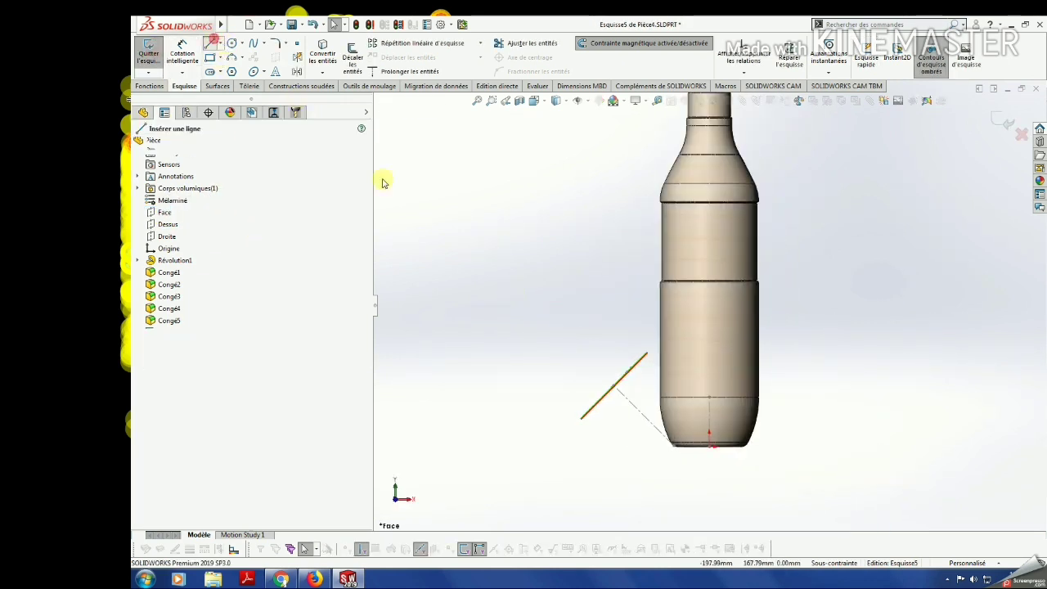
scroll(655, 426, down, 2)
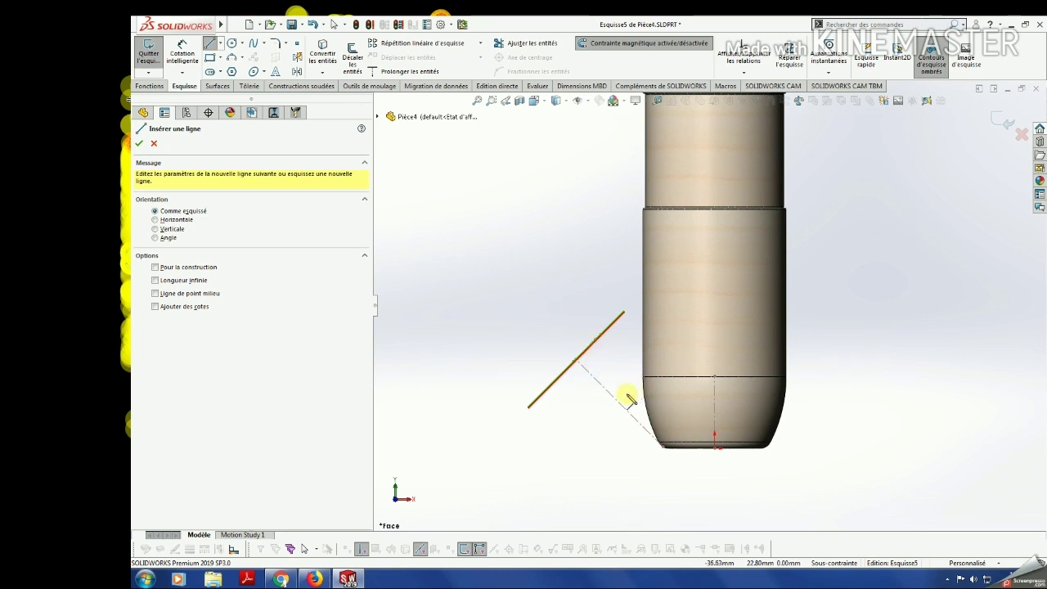
click(629, 398)
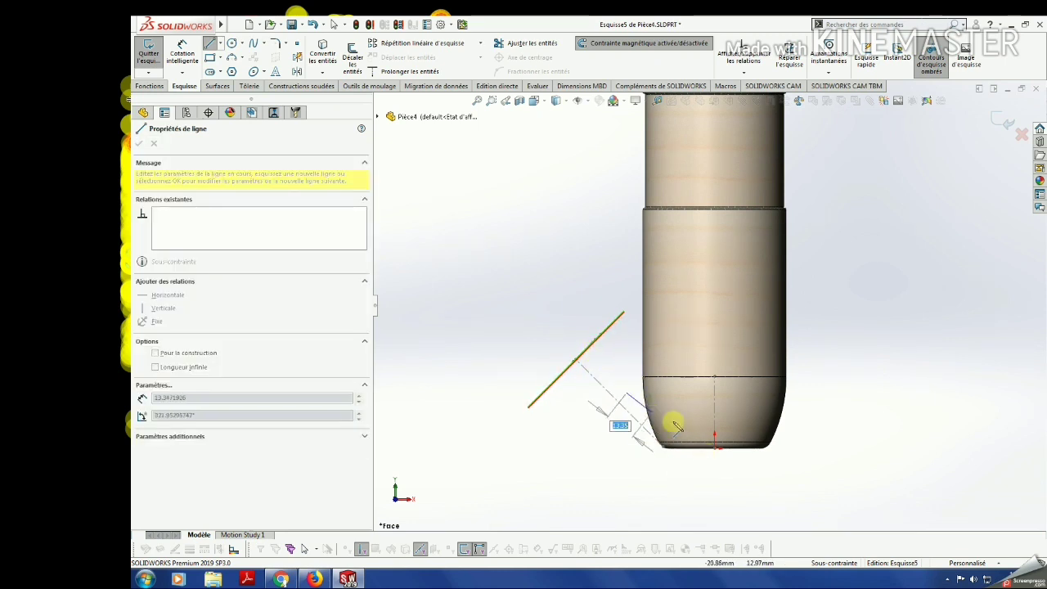
Replace the line with a three-point arc whose lower end is coincident with the origin.
key(Escape)
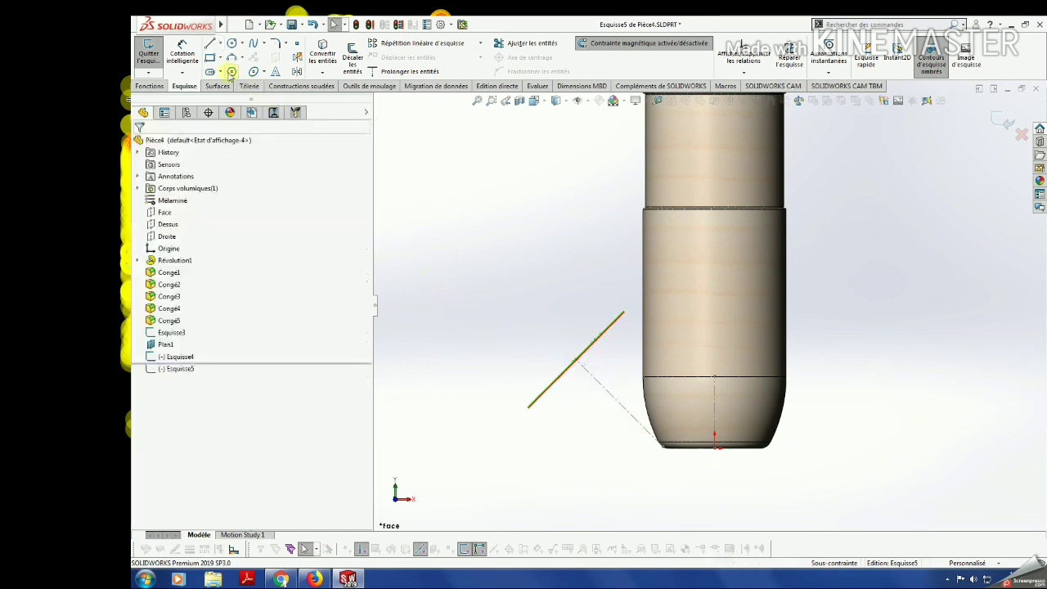
click(234, 58)
click(700, 471)
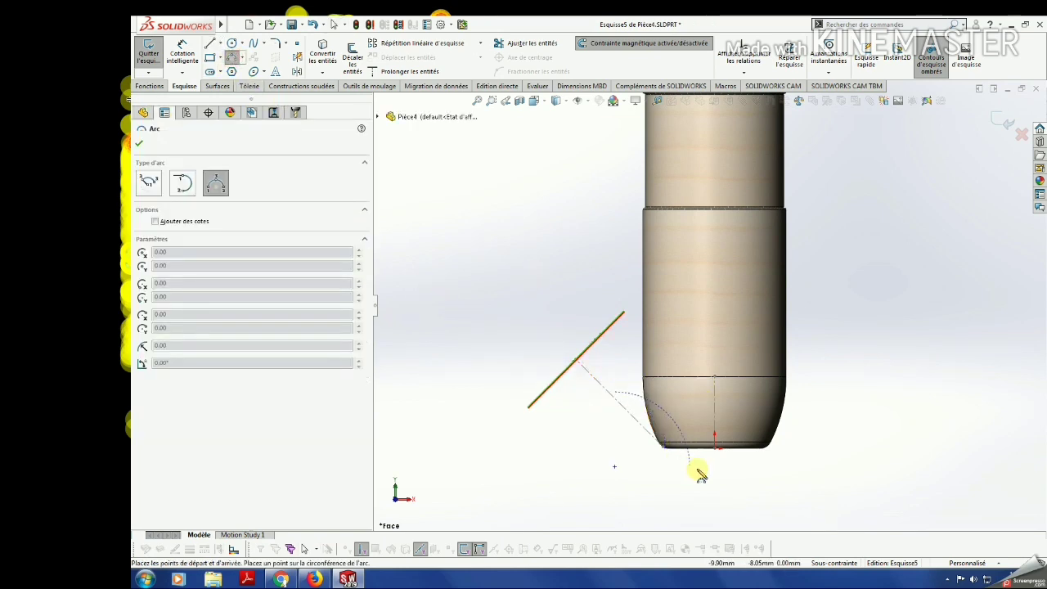
click(661, 460)
key(Escape)
scroll(714, 454, down, 2)
scroll(714, 454, down, 1)
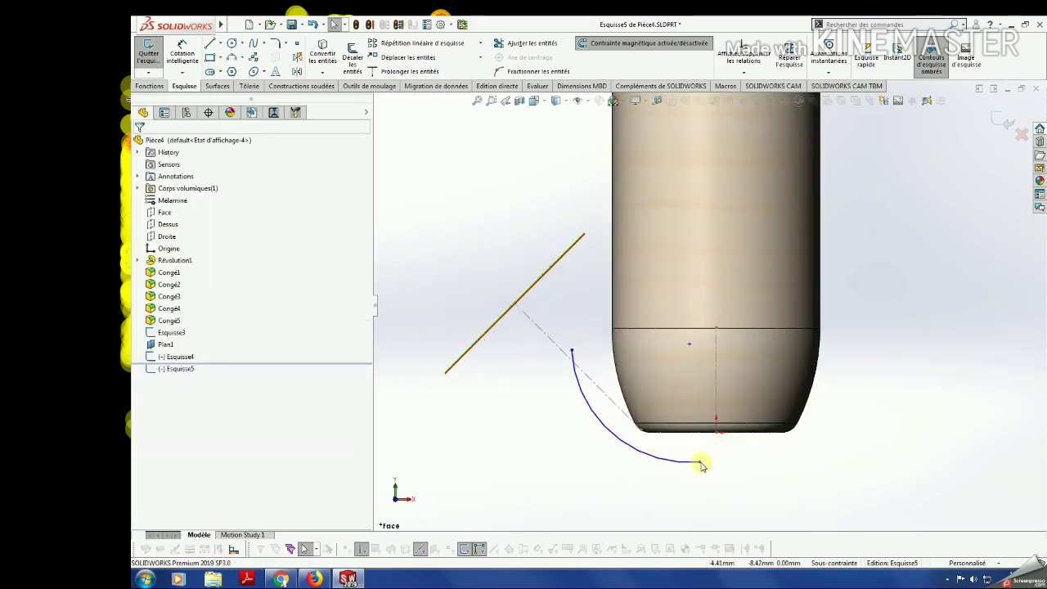
click(699, 462)
ctrl+click(714, 429)
click(142, 345)
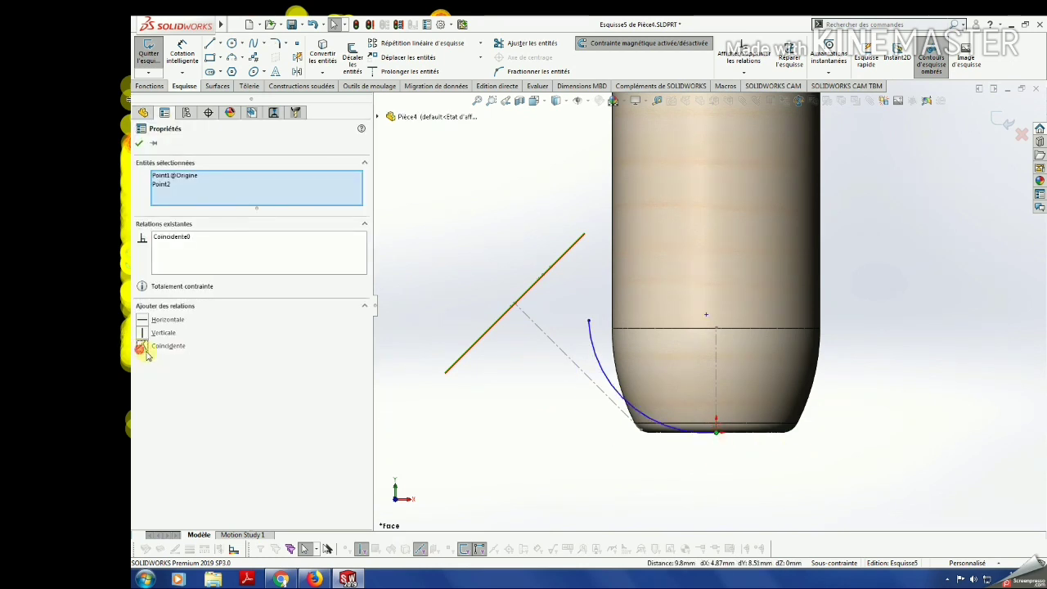
click(139, 144)
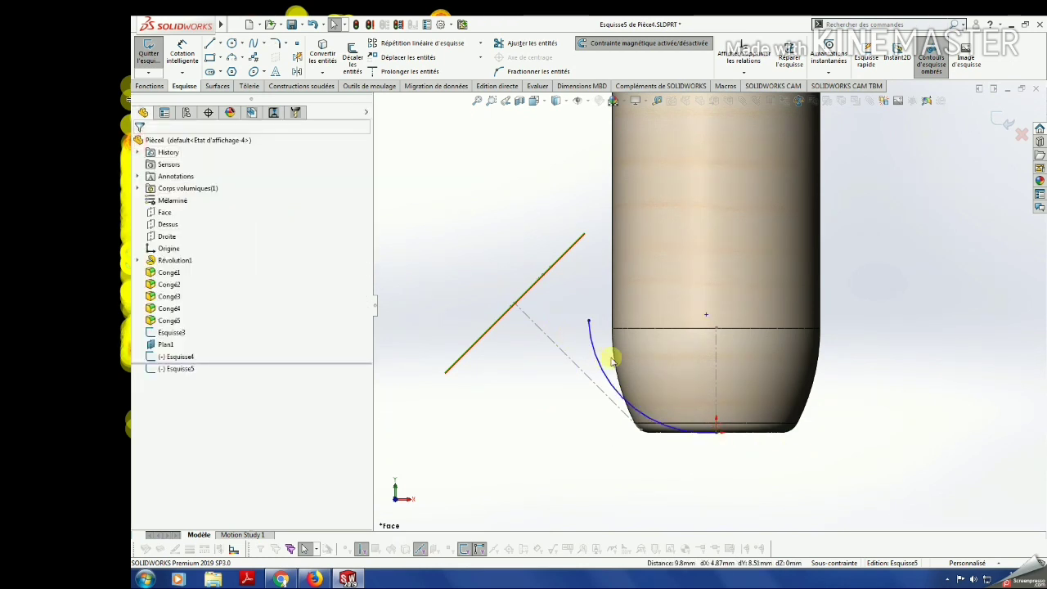
Make the arc's top end coincident with the Esquisse4 profile line and reshape it down to the base.
click(589, 319)
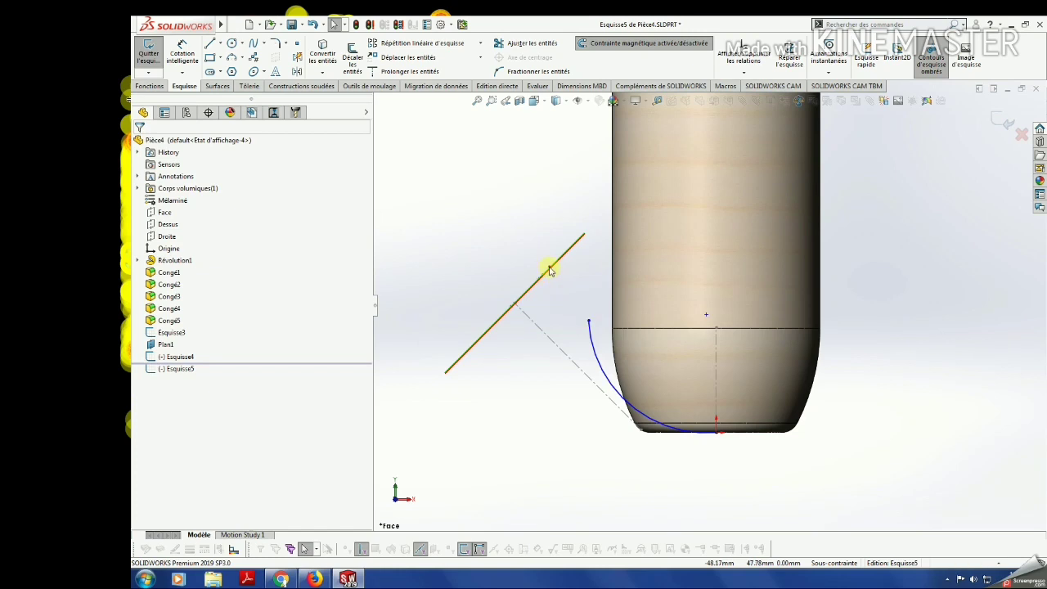
drag(550, 270, 310, 363)
drag(164, 373, 526, 295)
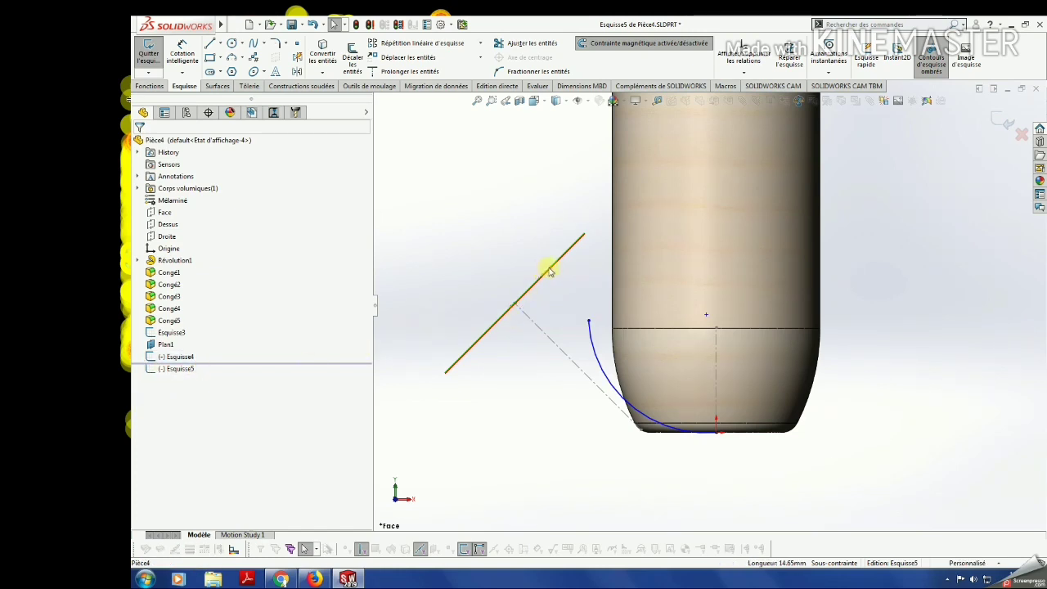
ctrl+click(588, 321)
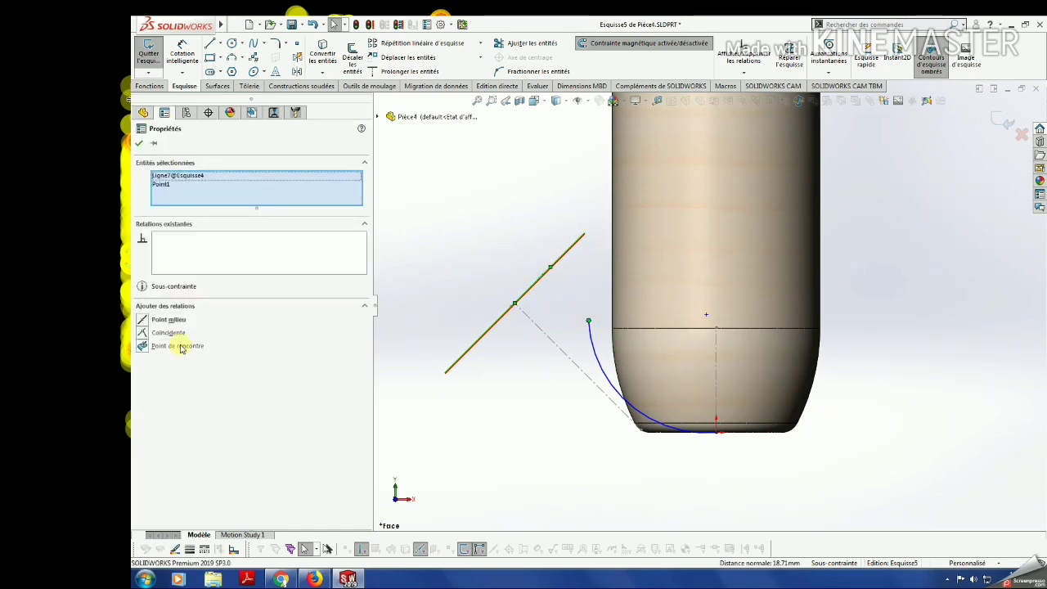
click(150, 347)
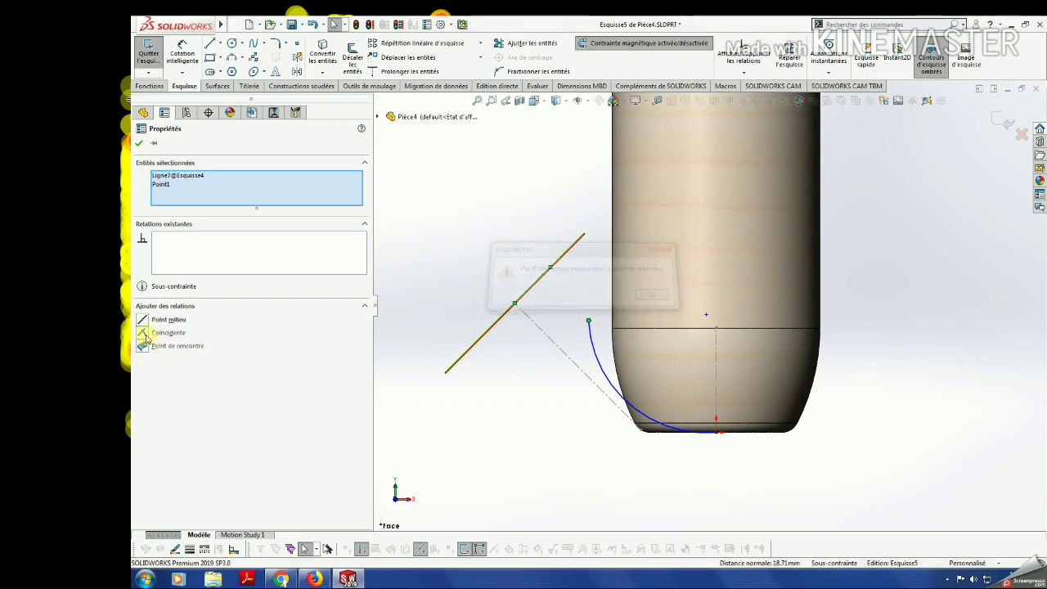
click(146, 334)
click(417, 405)
drag(544, 428, 620, 373)
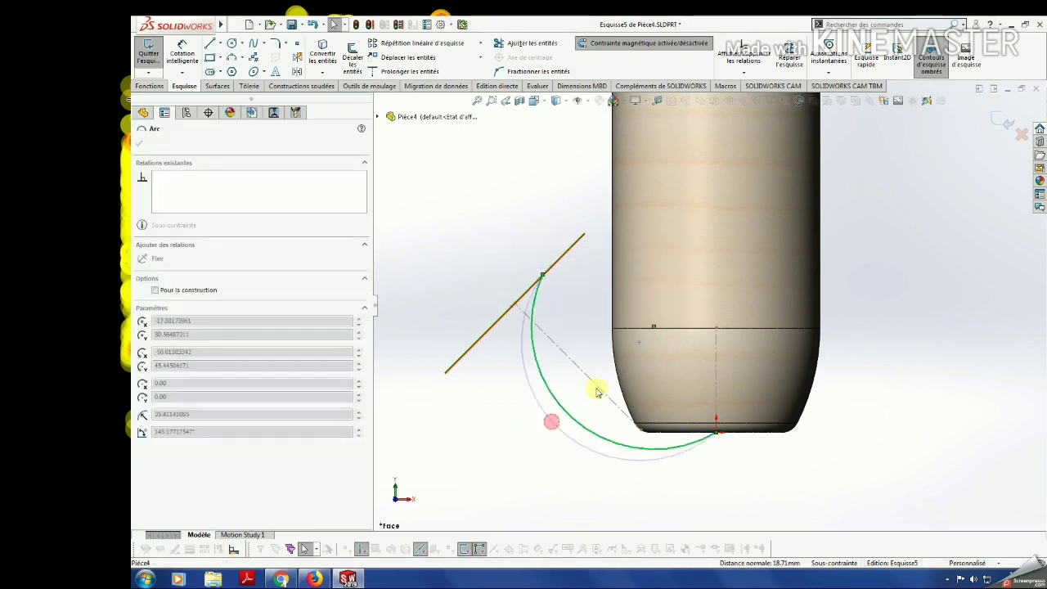
click(451, 344)
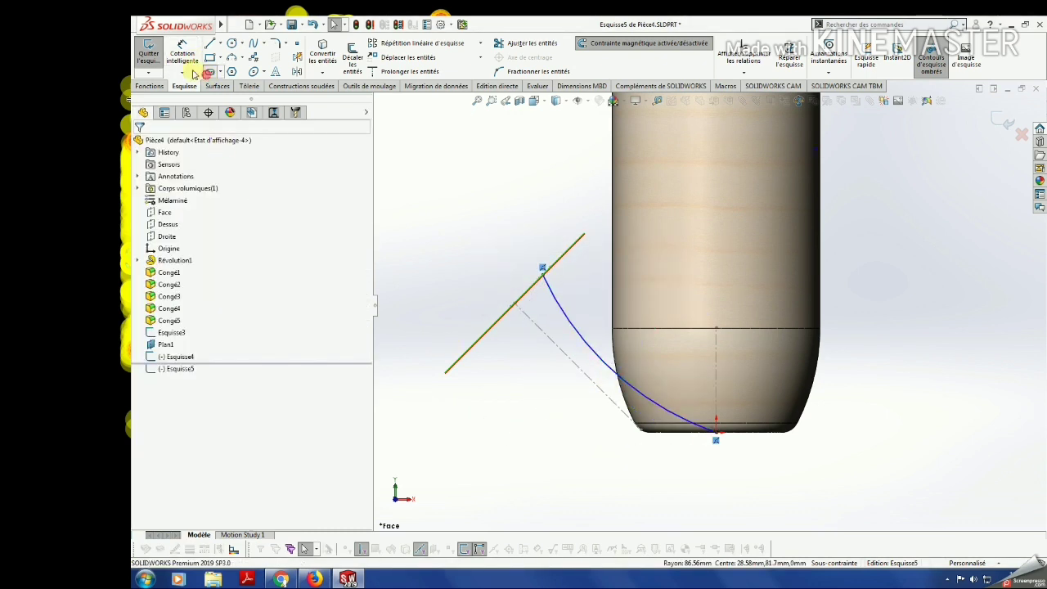
Add a radius dimension to the path arc, first entered as 665 mm.
click(182, 53)
click(578, 335)
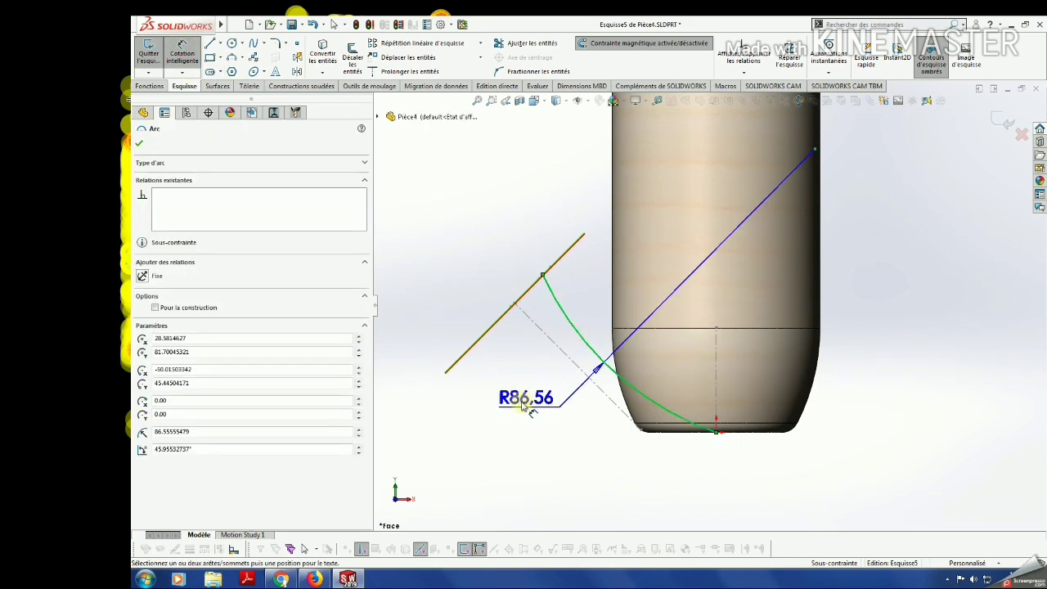
click(518, 404)
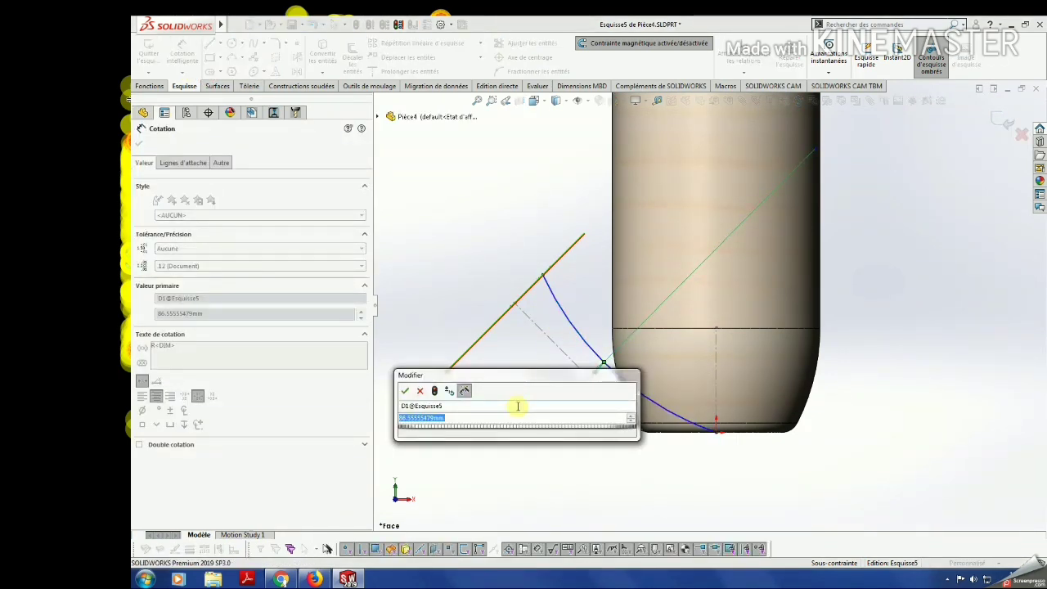
text(665)
key(Return)
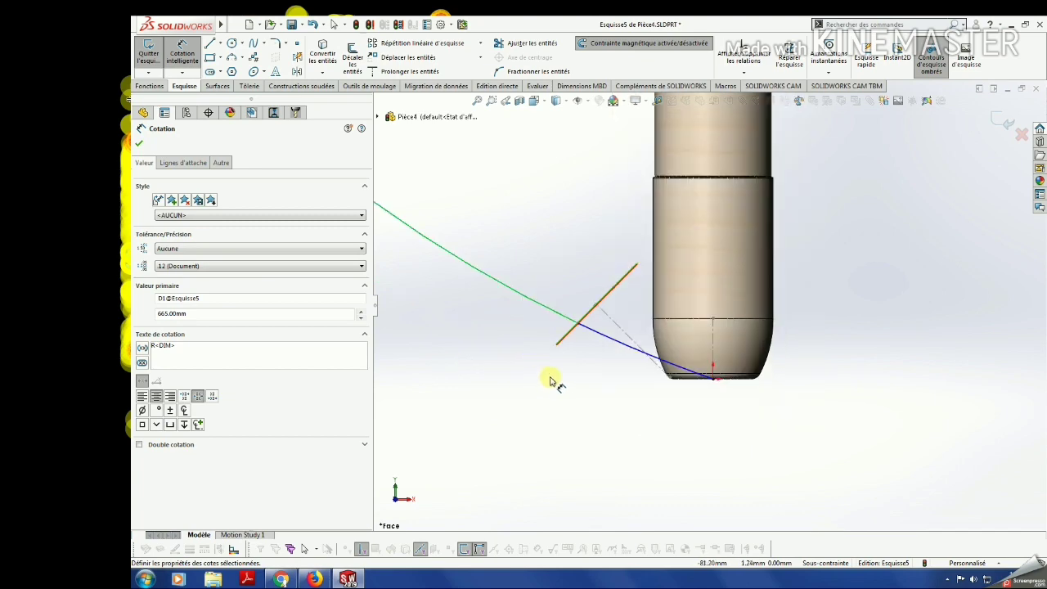
Adjust the arc radius through 65 and 75 to a final 85 mm.
scroll(631, 346, up, 3)
scroll(668, 276, down, 2)
click(460, 226)
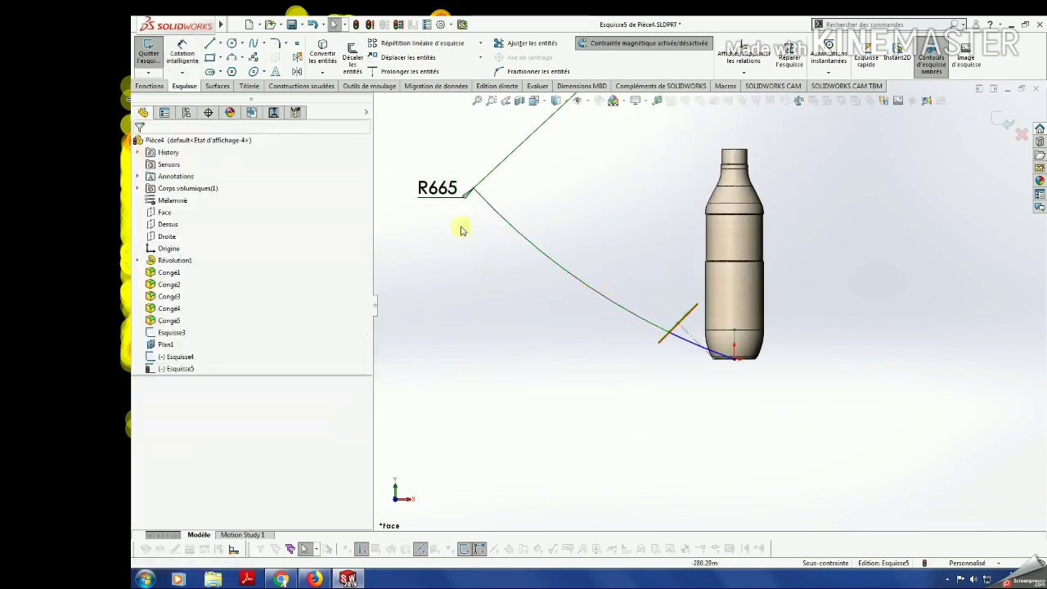
double_click(442, 189)
text(65)
key(Return)
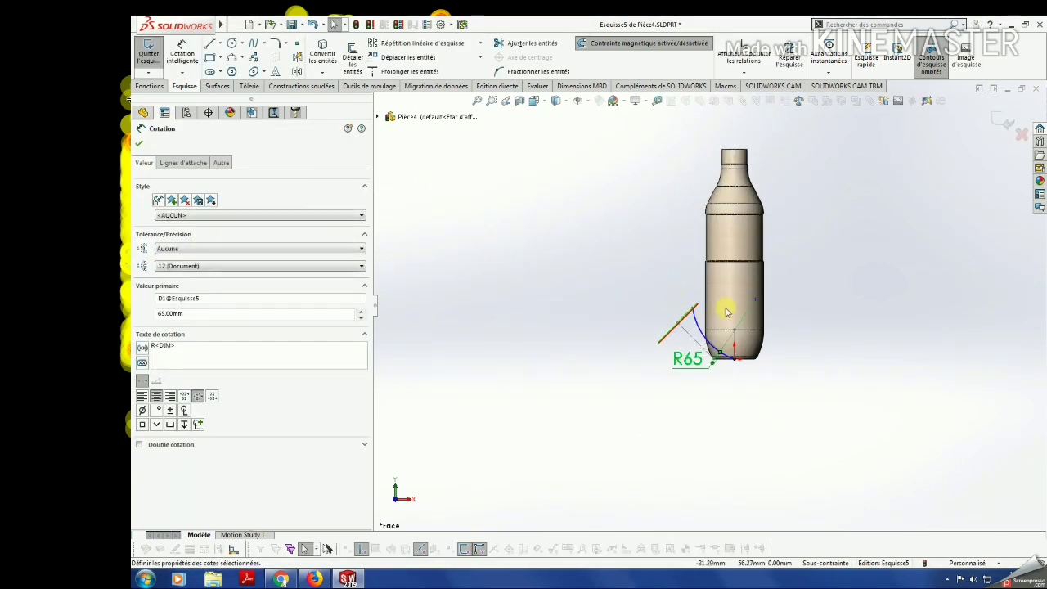
scroll(720, 360, down, 3)
double_click(631, 374)
text(75)
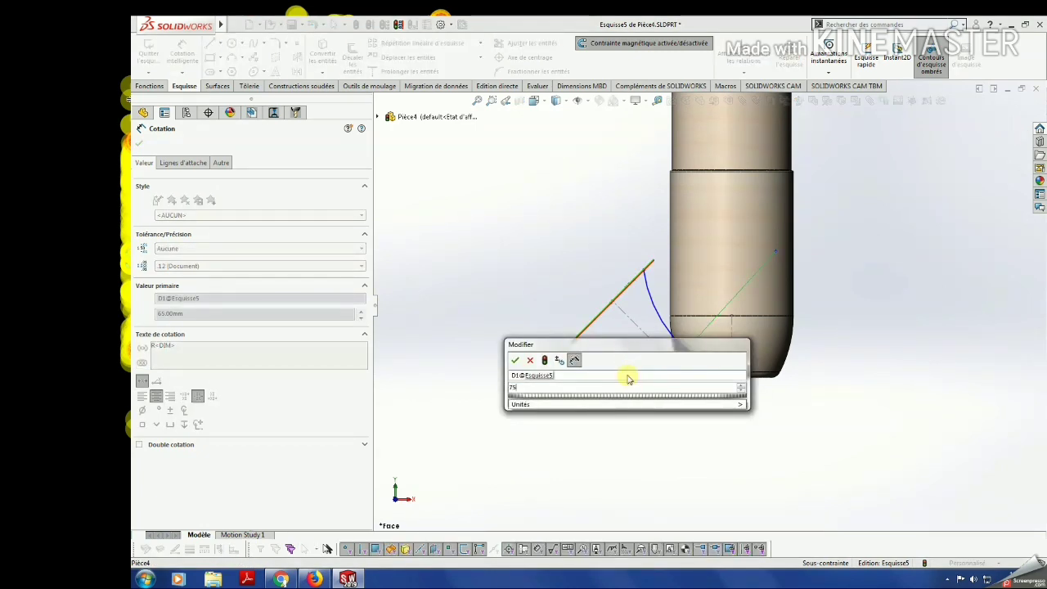
key(Return)
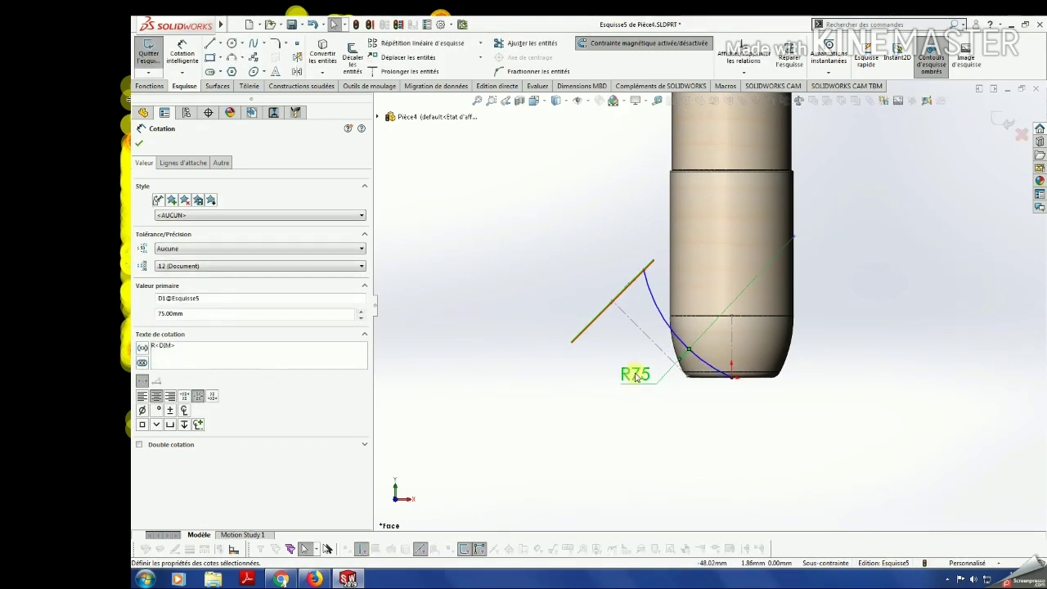
double_click(636, 375)
text(85)
key(Return)
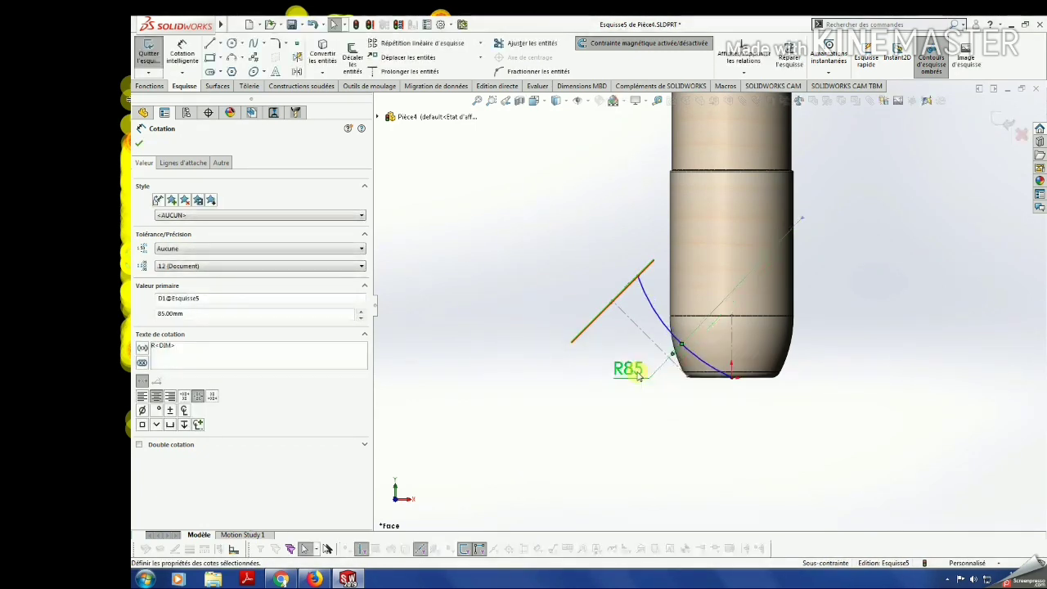
click(888, 283)
Exit the path sketch and sweep-cut the Esquisse4 profile along the Esquisse5 arc into the base.
click(1005, 124)
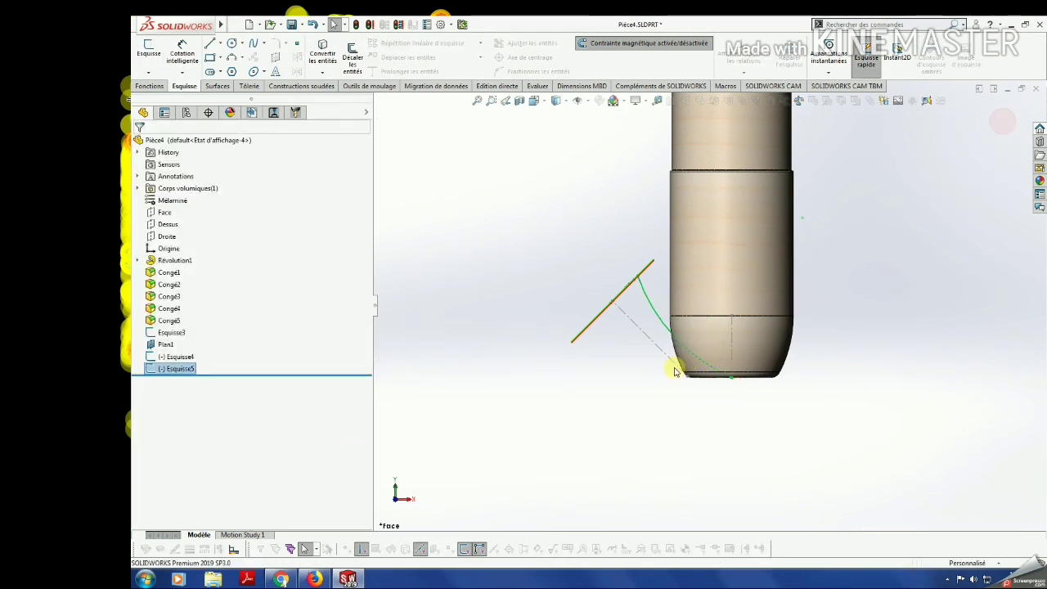
click(160, 360)
shift+click(176, 369)
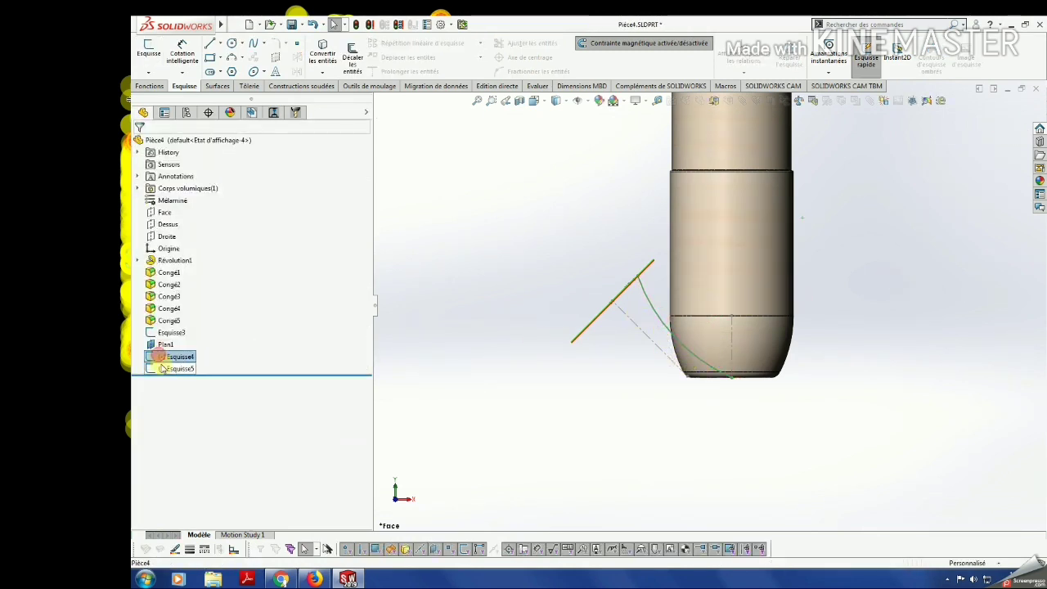
click(152, 87)
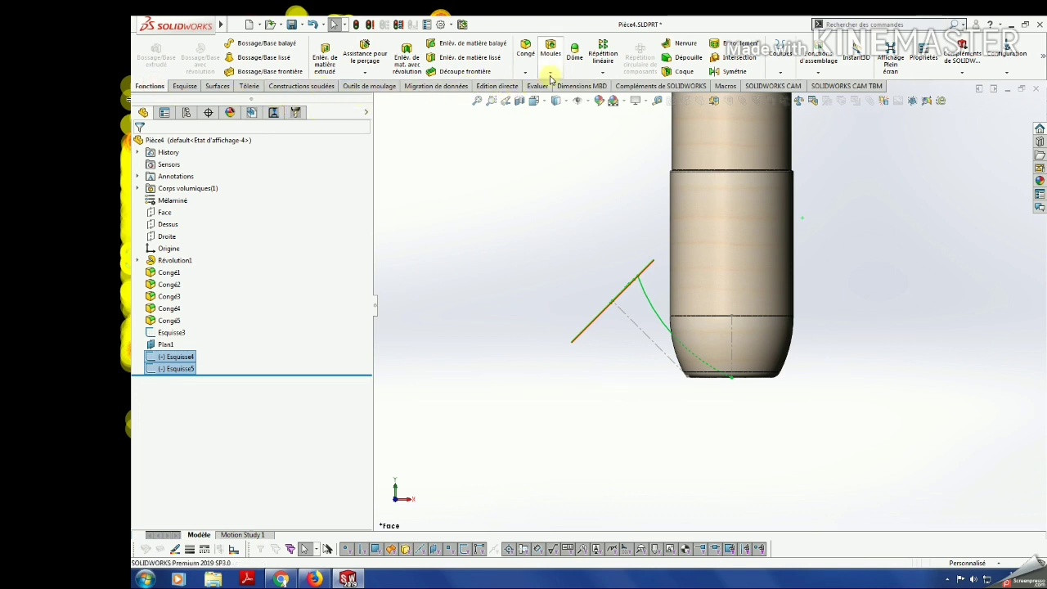
click(449, 43)
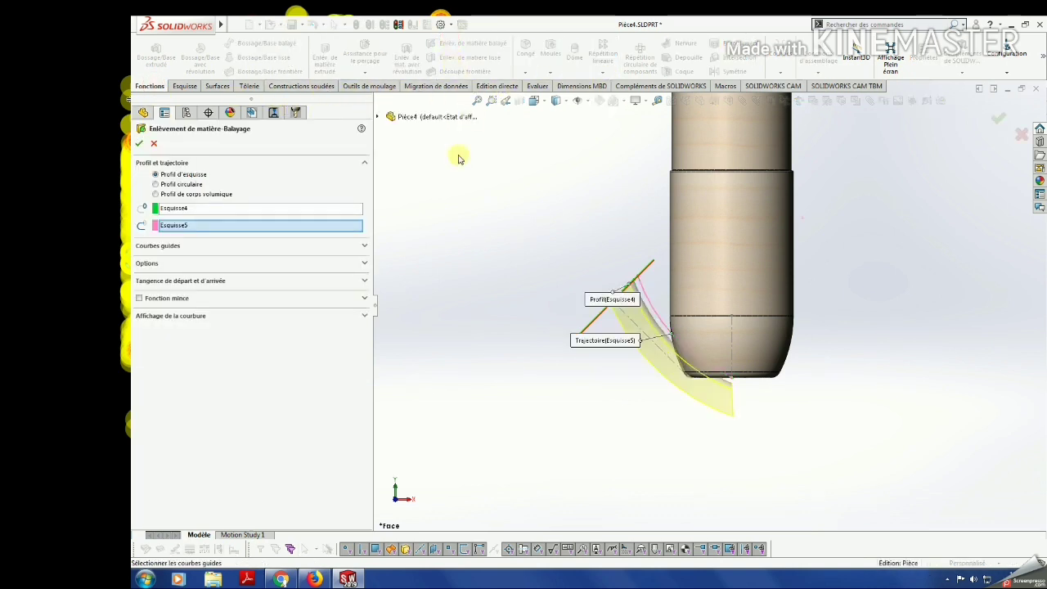
click(140, 144)
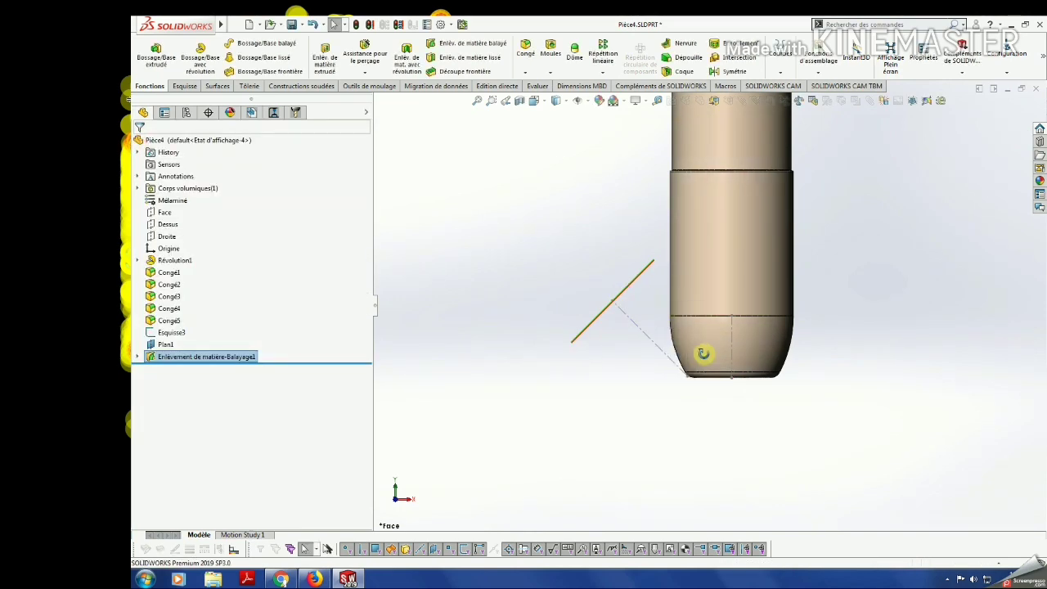
Fillet the arched edge around the base notch, creating Congé6.
mouse_move(701, 351)
middle_down()
mouse_move(802, 351)
mouse_move(661, 369)
mouse_move(596, 311)
mouse_move(614, 344)
mouse_move(650, 307)
mouse_move(622, 315)
middle_up()
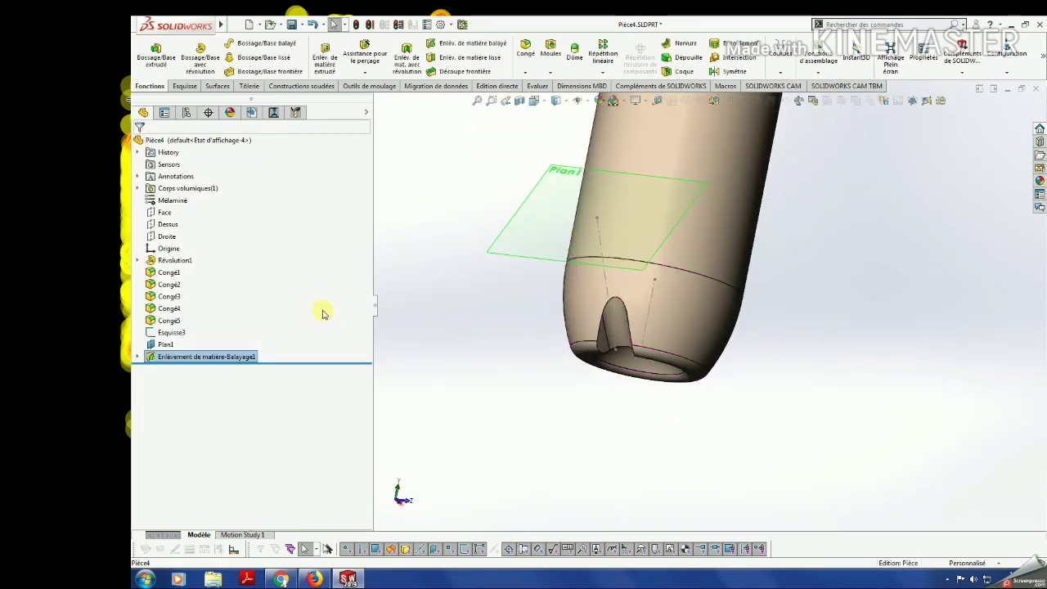
click(525, 48)
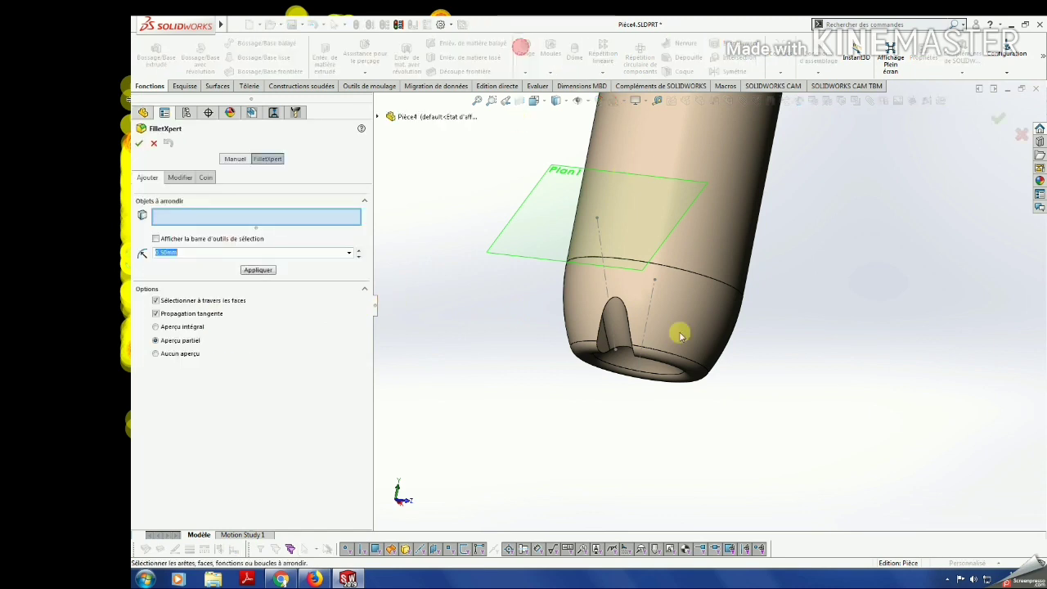
scroll(679, 334, down, 2)
click(576, 324)
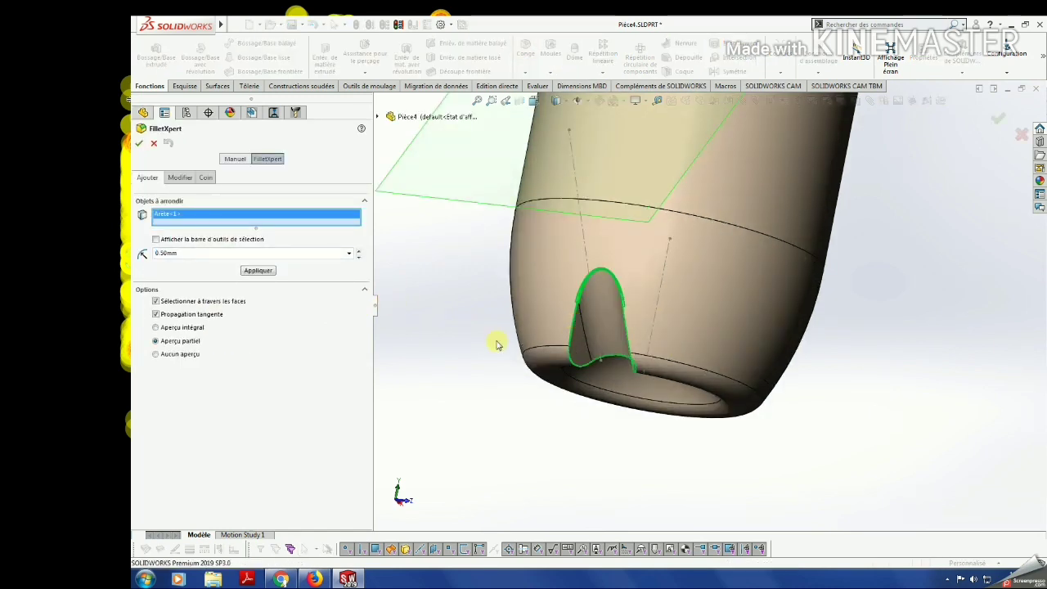
key(Return)
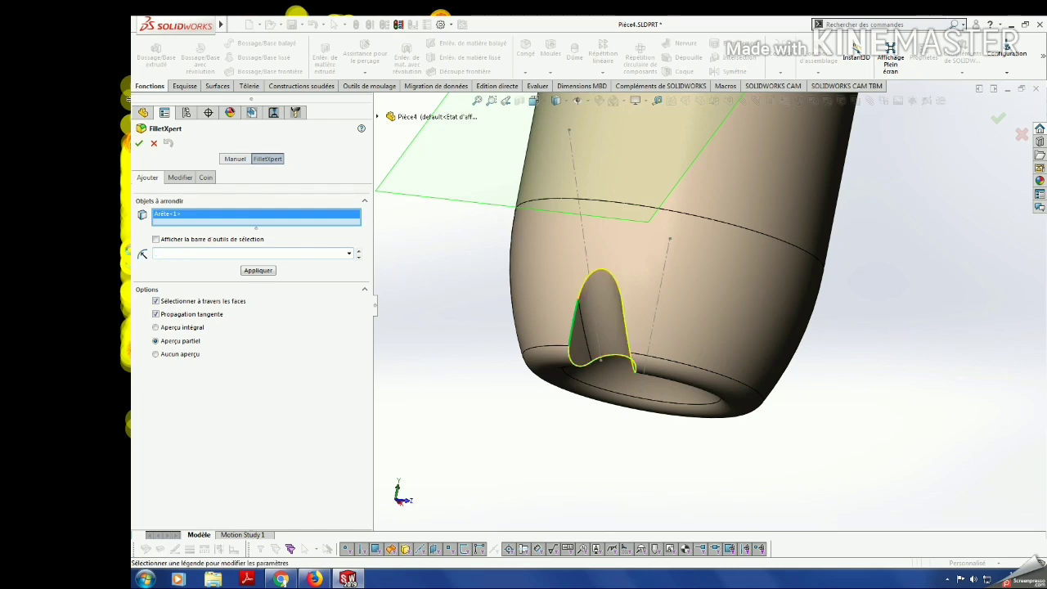
click(138, 144)
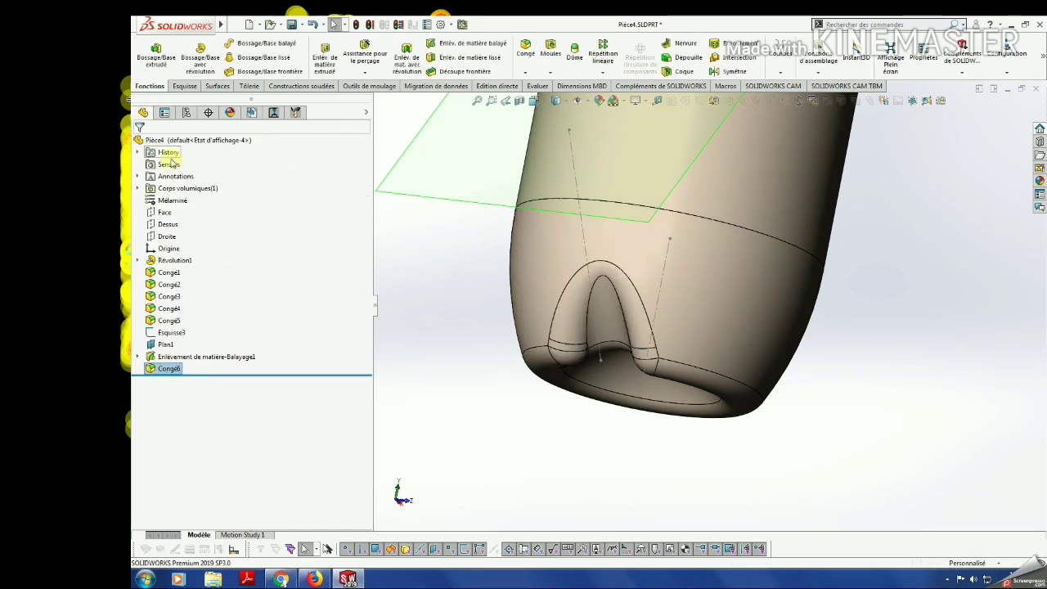
Inspect the rounded notch and select the swept cut feature in the tree.
mouse_move(638, 331)
middle_down()
mouse_move(589, 304)
mouse_move(701, 347)
mouse_move(678, 262)
mouse_move(655, 324)
mouse_move(693, 355)
mouse_move(669, 362)
middle_up()
click(655, 323)
key(Escape)
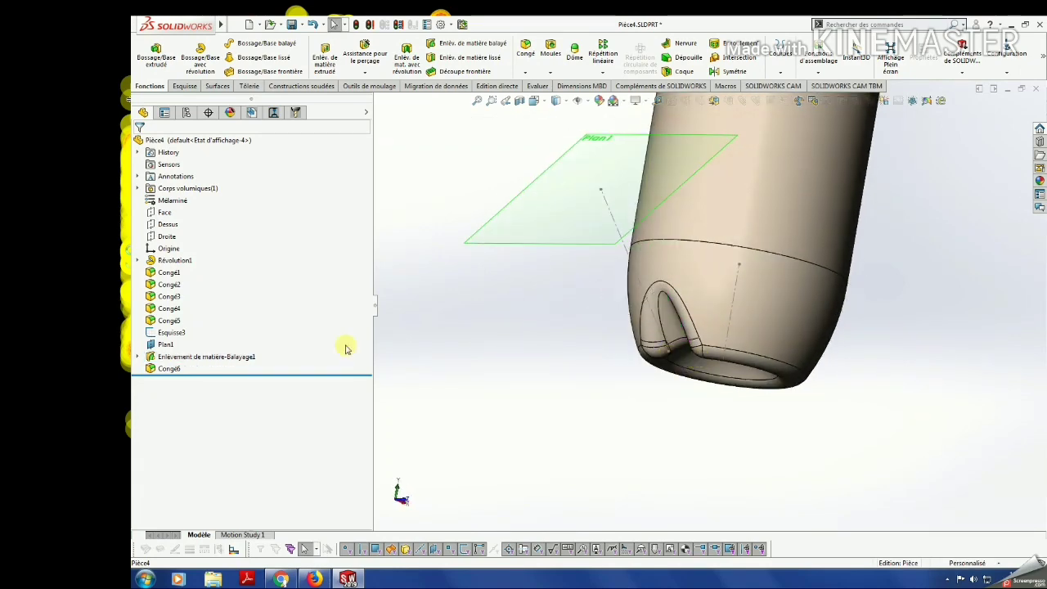
click(201, 358)
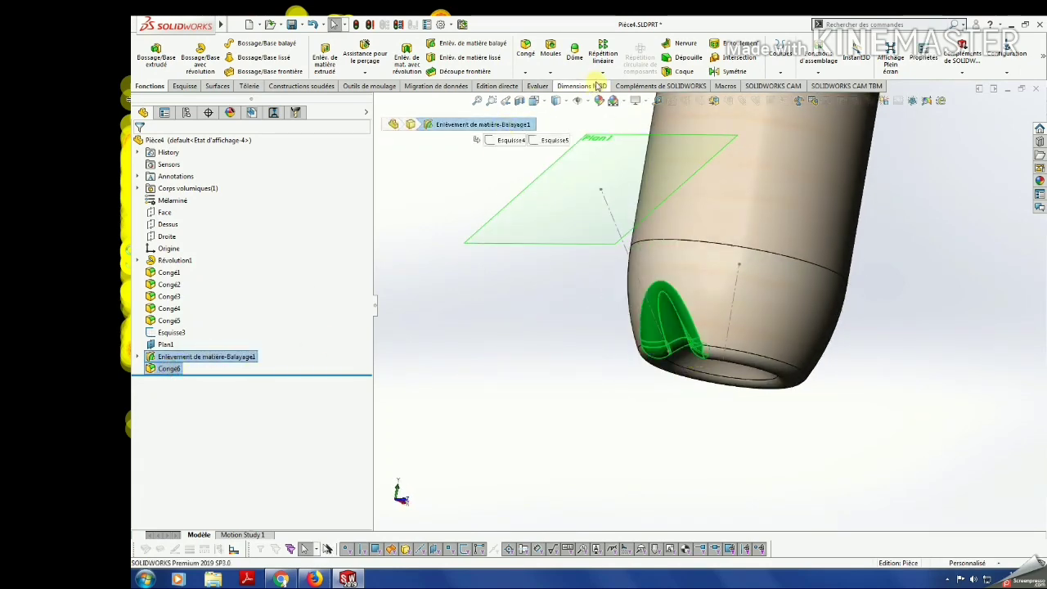
Circular-pattern the swept cut and Congé6 5 times over 360° about the bottle's axis, then view isometric.
click(603, 72)
click(626, 96)
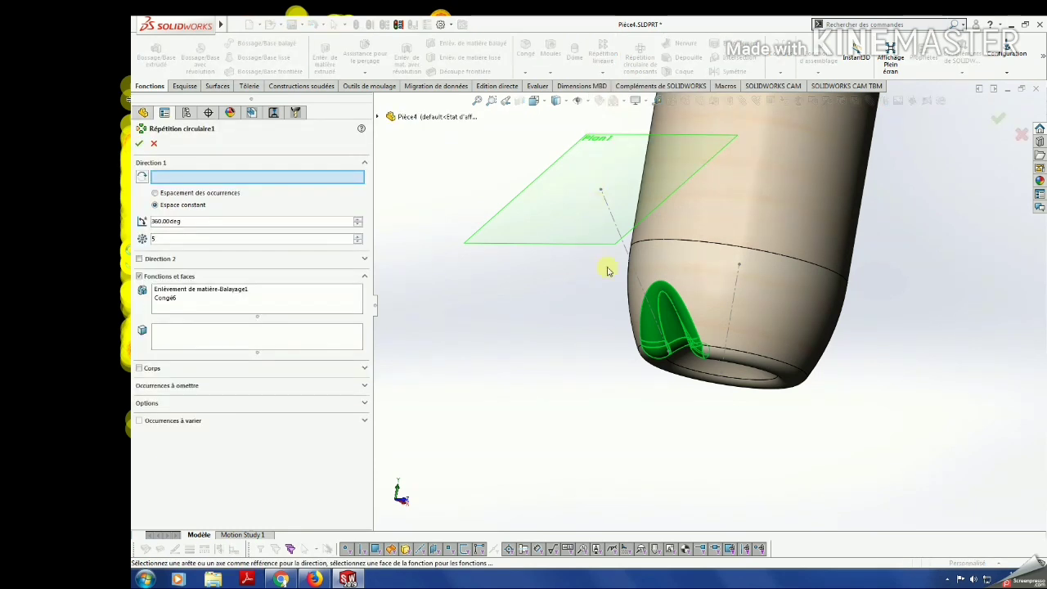
middle_drag(502, 260, 697, 236)
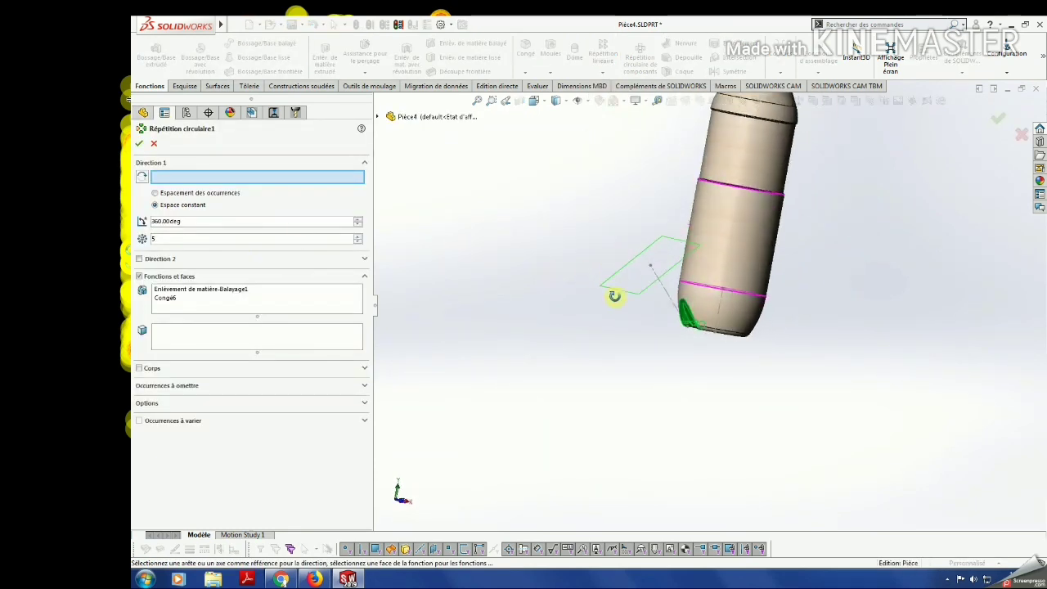
scroll(736, 221, down, 2)
scroll(749, 245, down, 3)
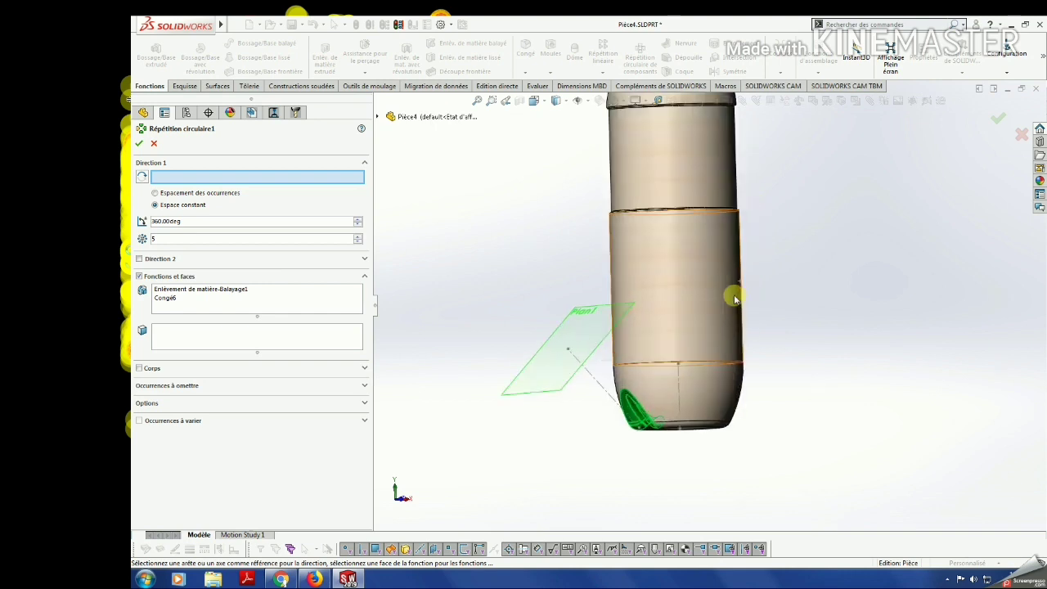
click(690, 354)
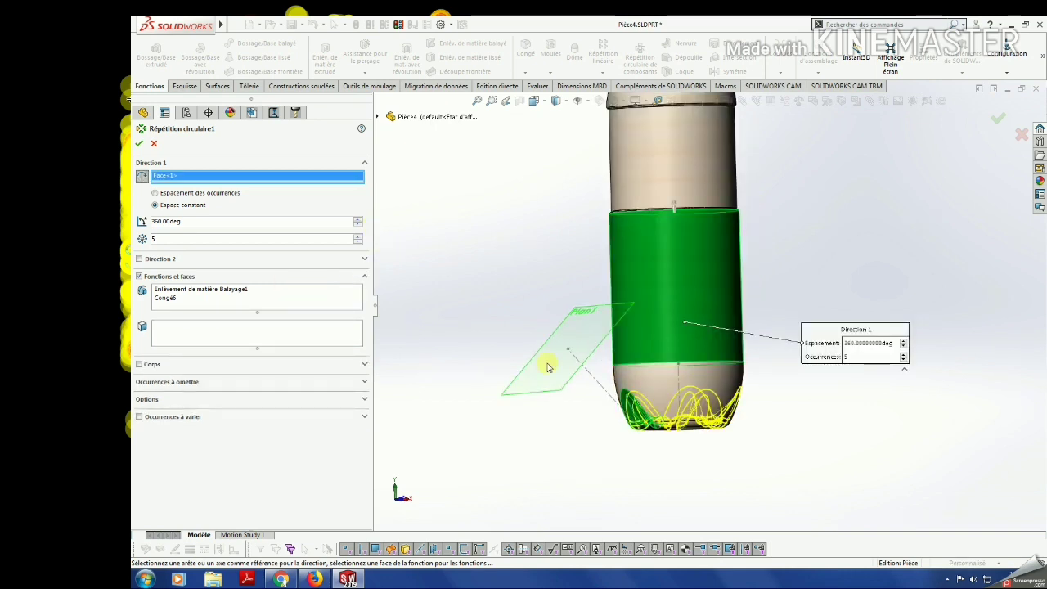
middle_drag(548, 367, 671, 237)
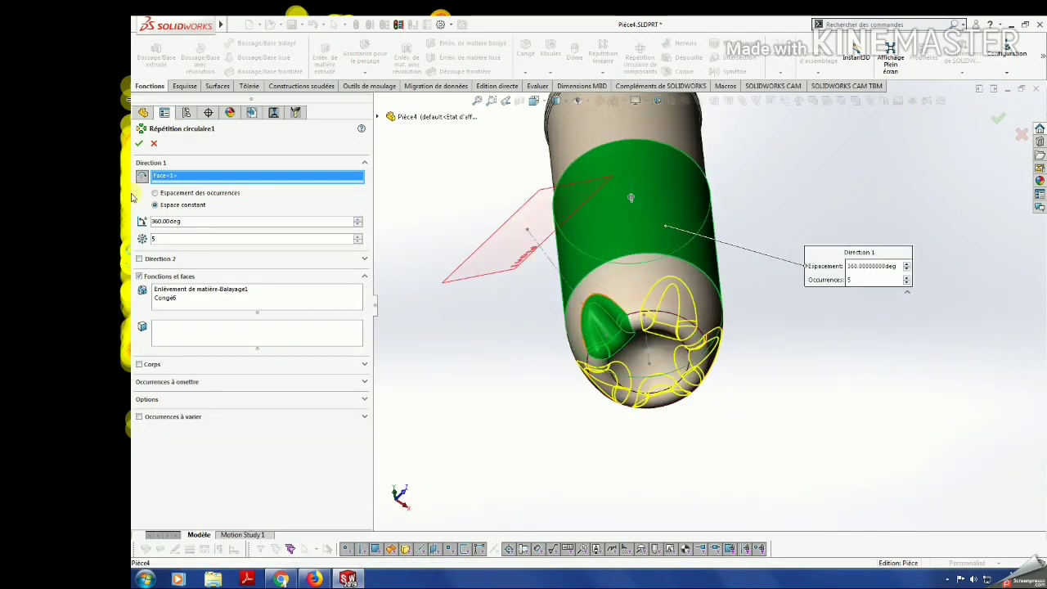
click(140, 145)
key(space)
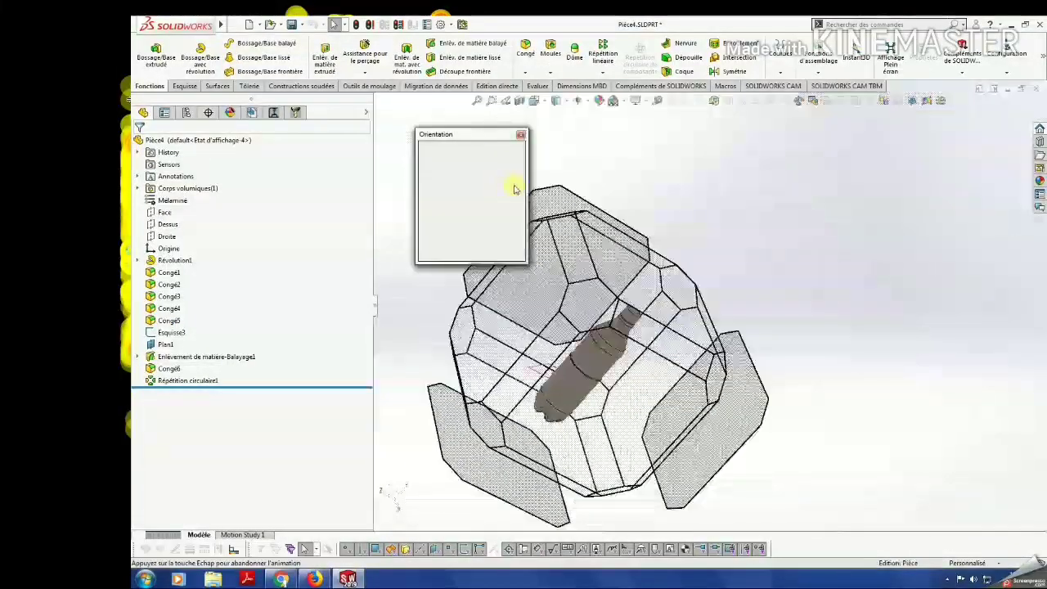
click(508, 168)
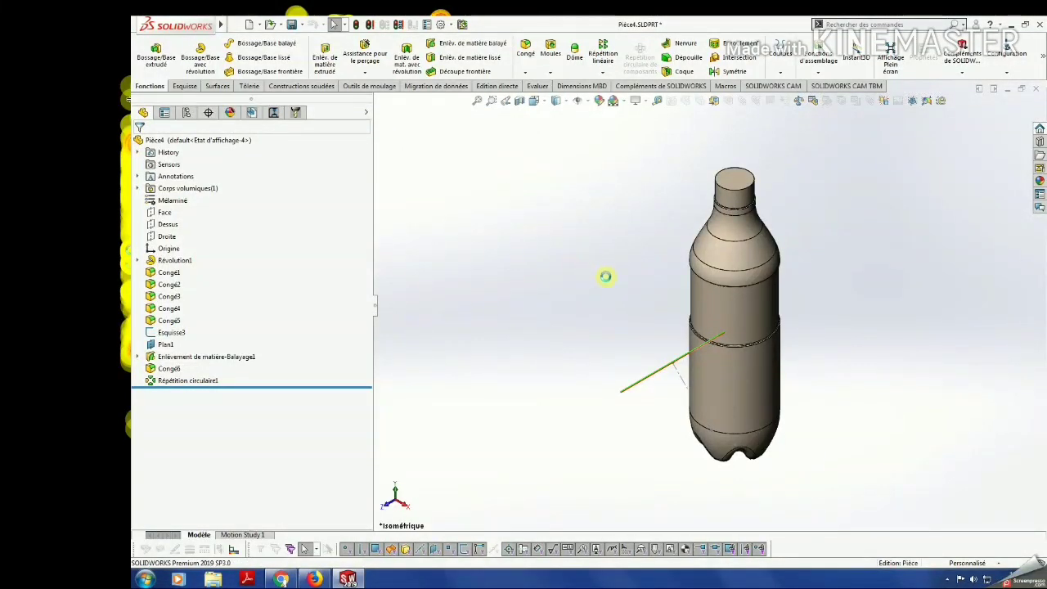
Shell the bottle with the neck's top face removed, then check the walls in a section view.
scroll(834, 329, down, 2)
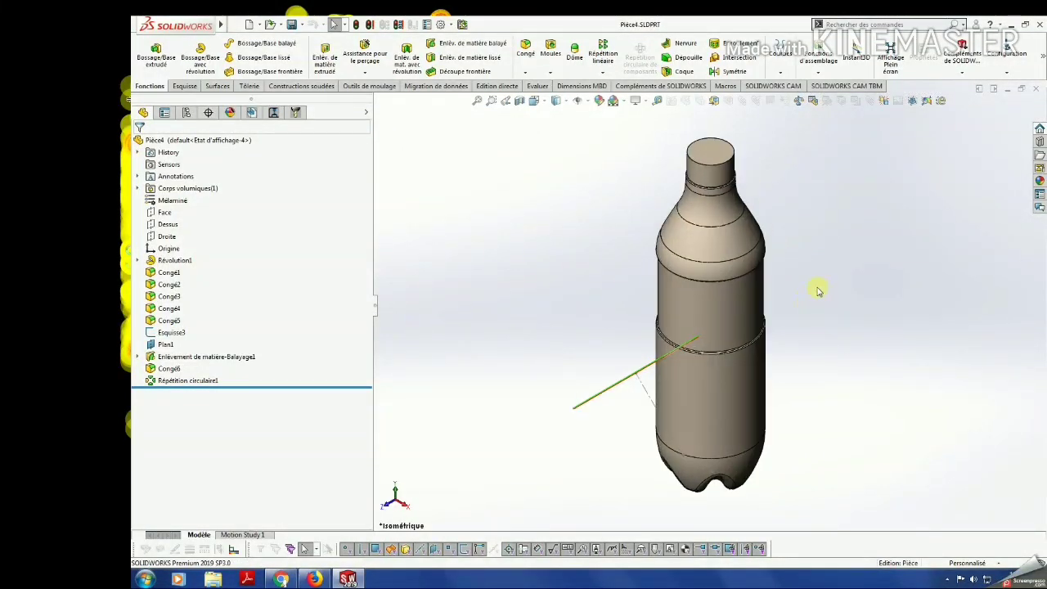
scroll(818, 288, up, 2)
scroll(710, 266, down, 2)
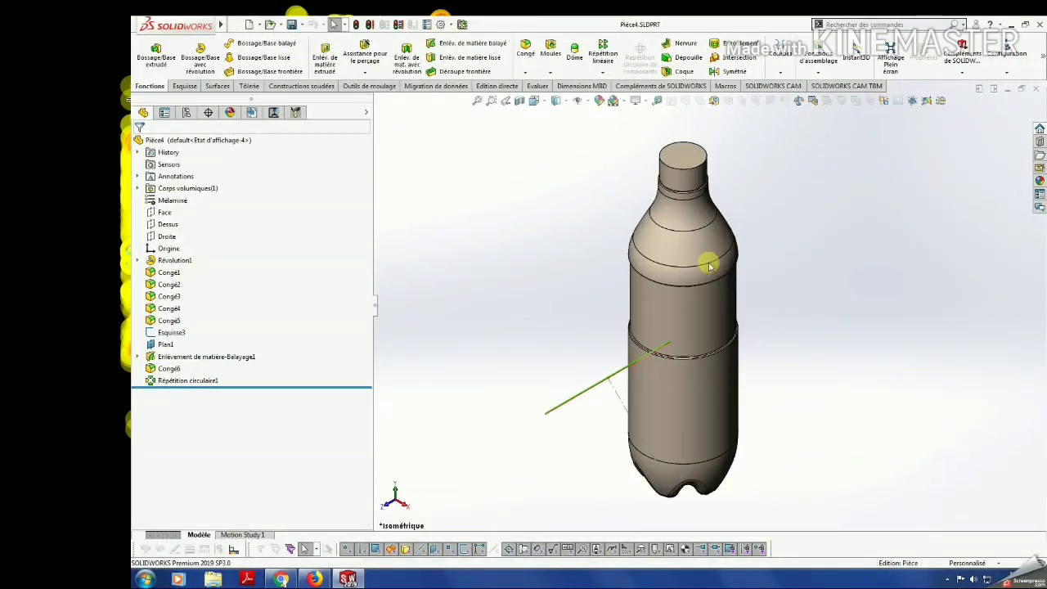
click(684, 71)
click(682, 157)
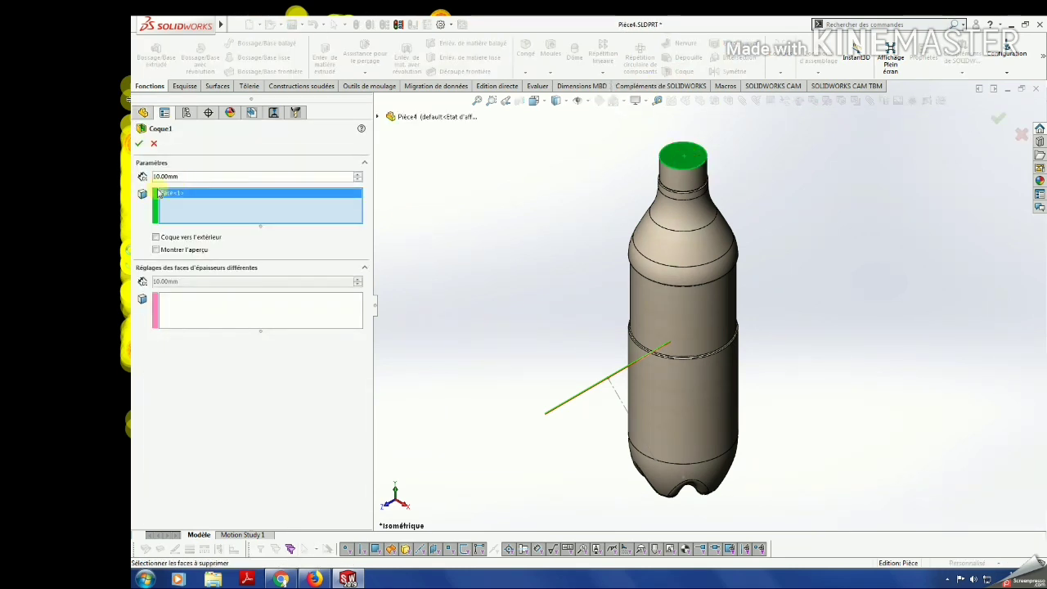
click(137, 145)
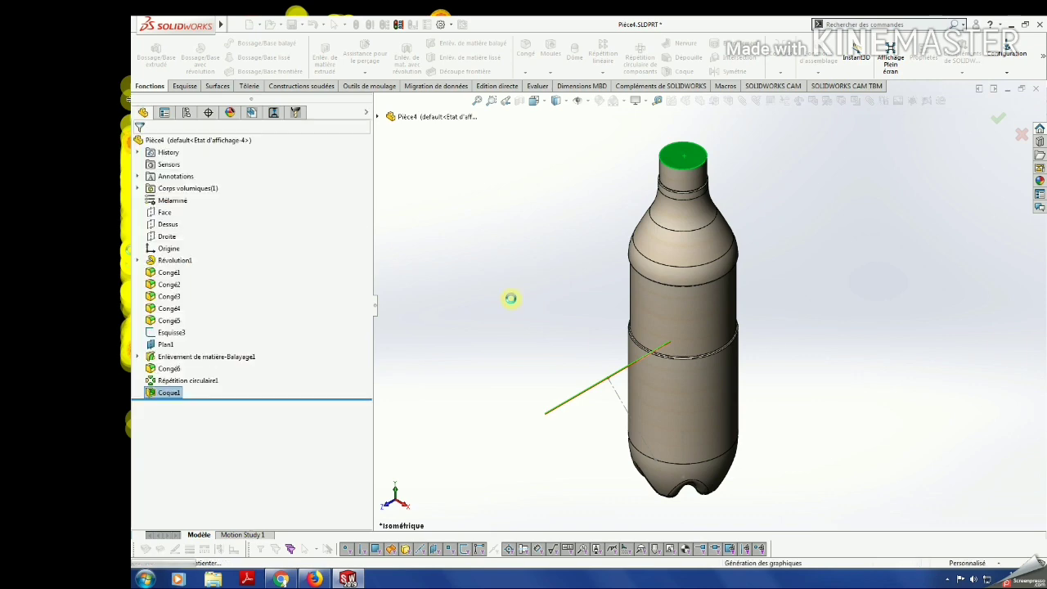
click(520, 101)
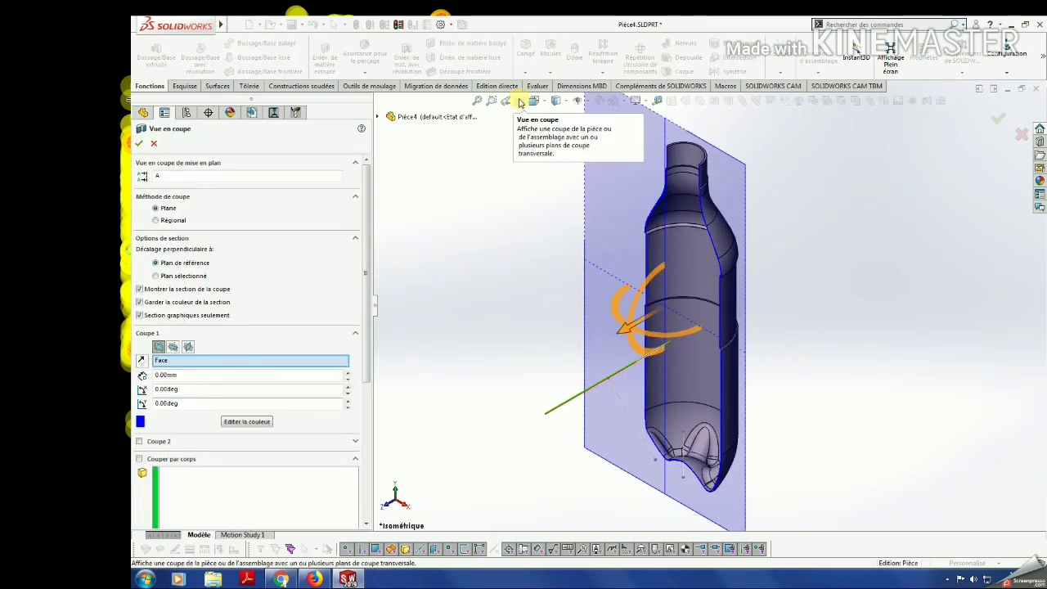
key(Escape)
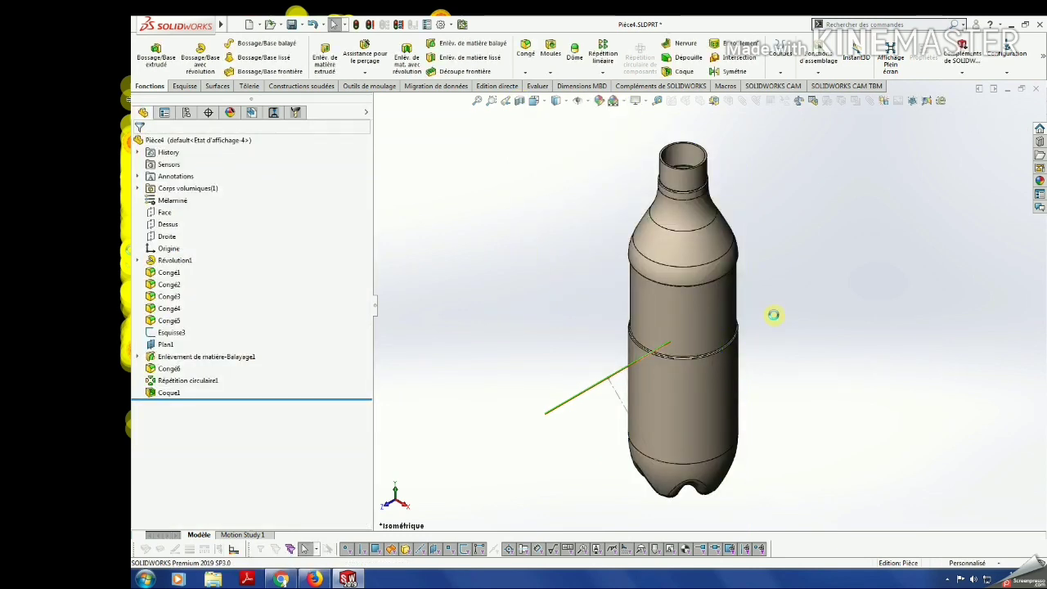
Hide the Plan1 reference plane and toggle the Esquisse3 sketch's visibility.
click(166, 344)
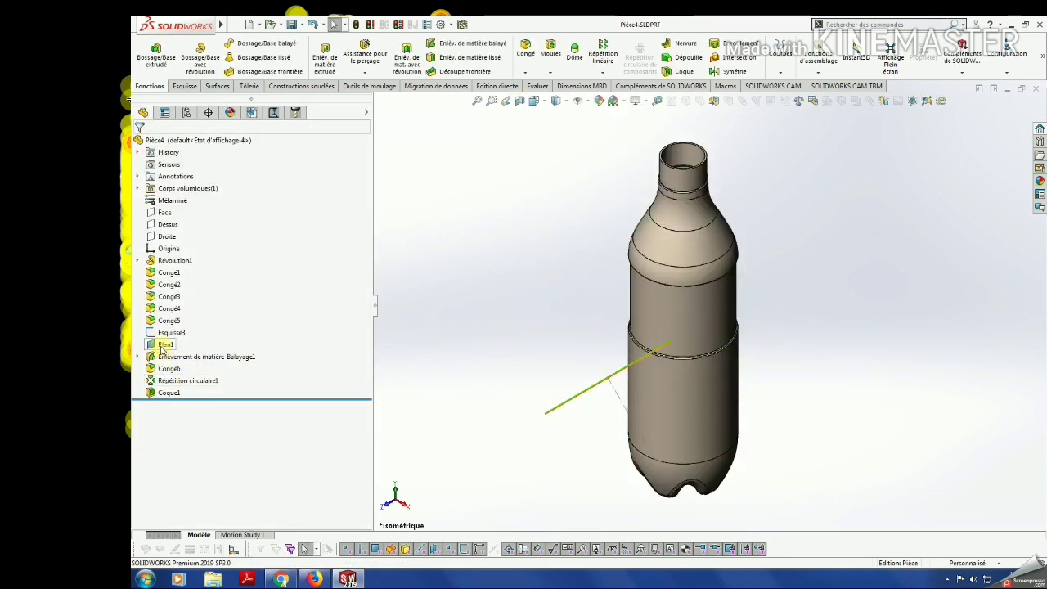
click(426, 319)
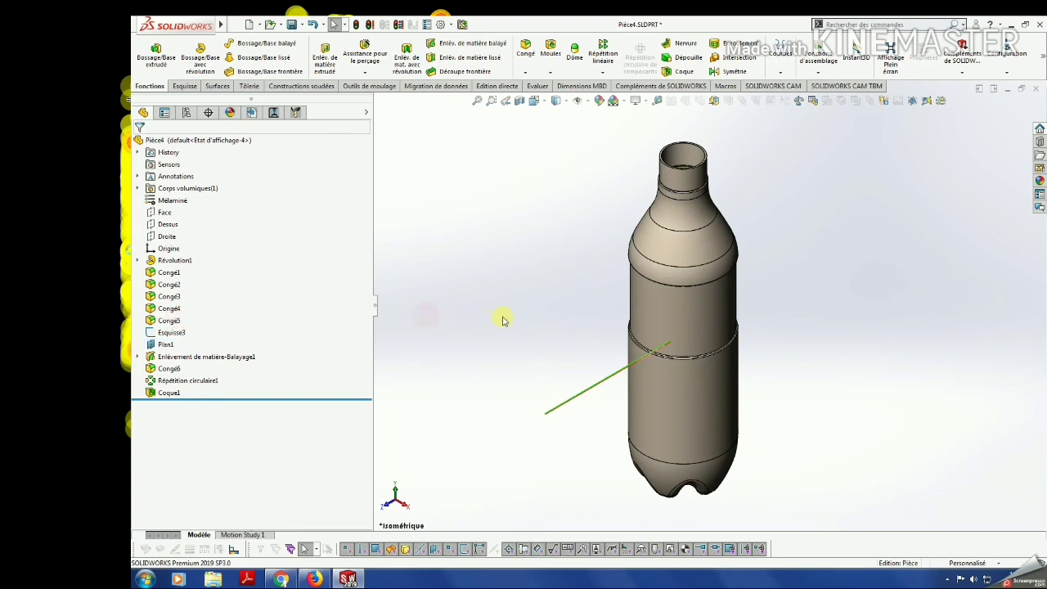
click(165, 345)
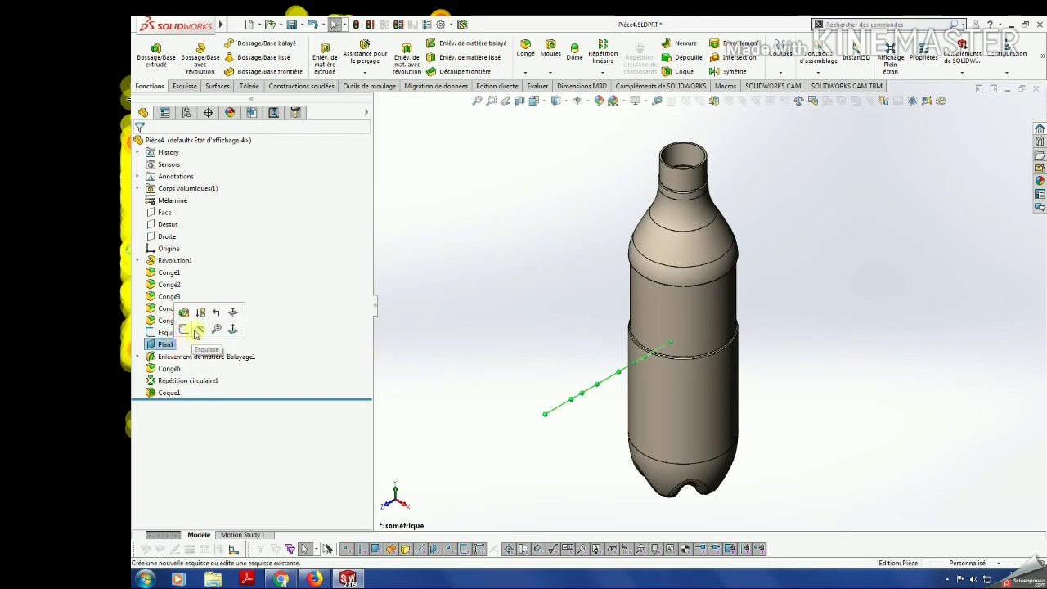
click(200, 329)
click(172, 333)
click(190, 316)
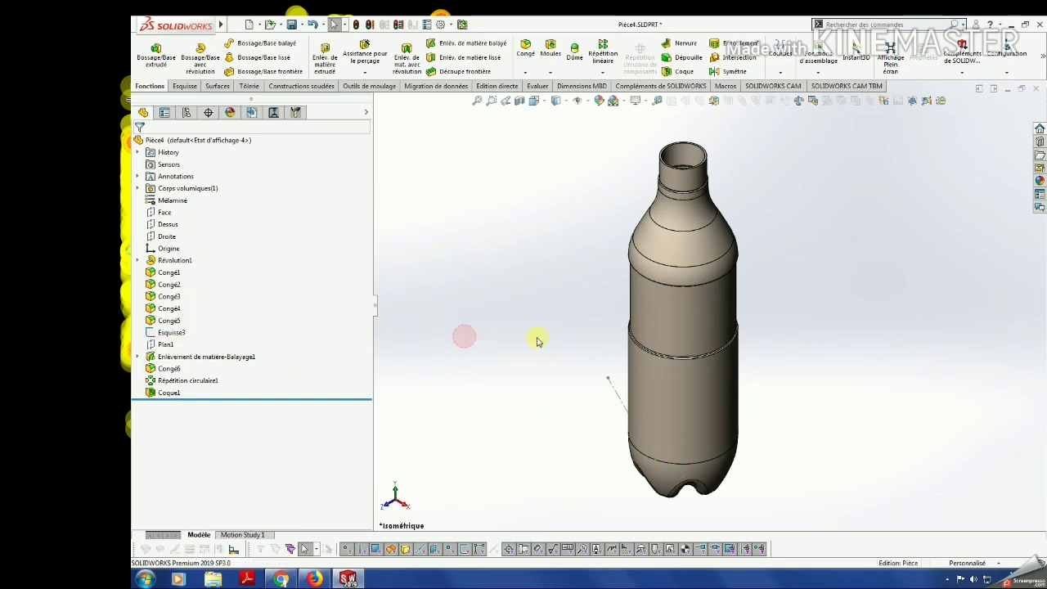
click(580, 101)
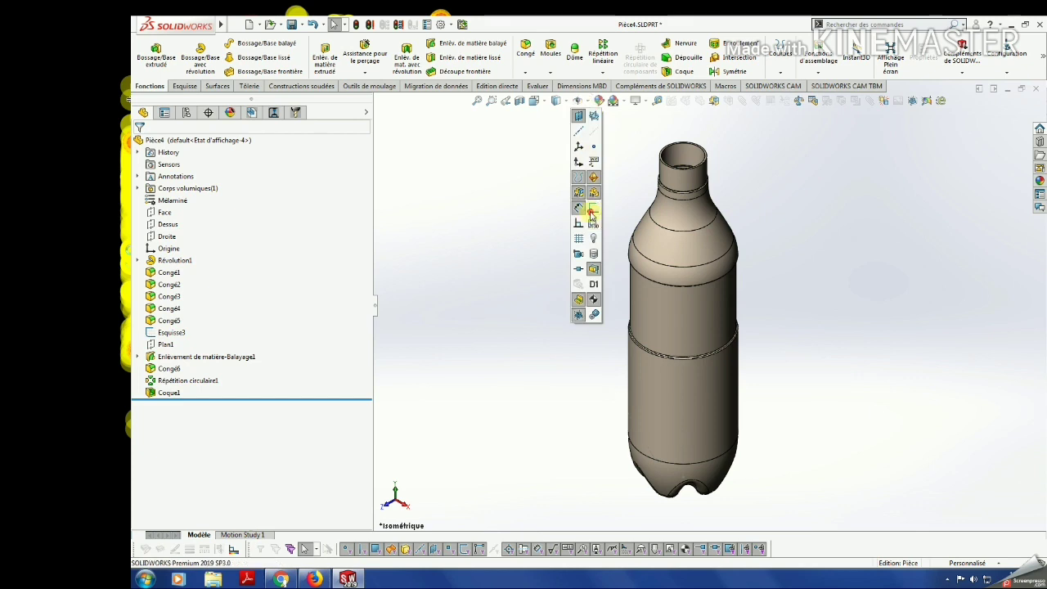
click(533, 238)
Zoom onto the neck and bring up the Courbes list of curve types.
scroll(731, 169, down, 3)
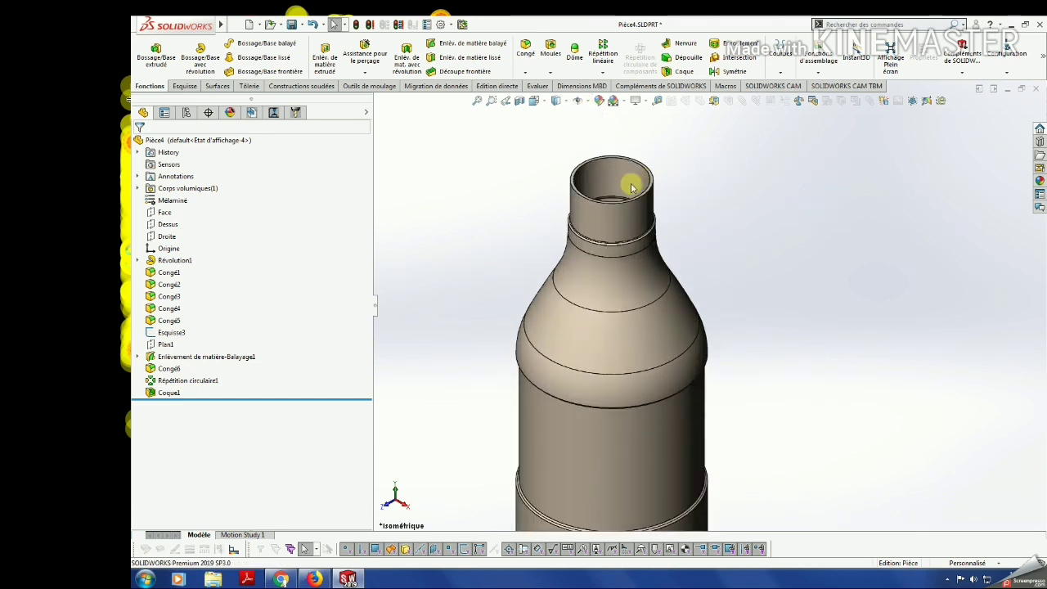
scroll(675, 285, up, 3)
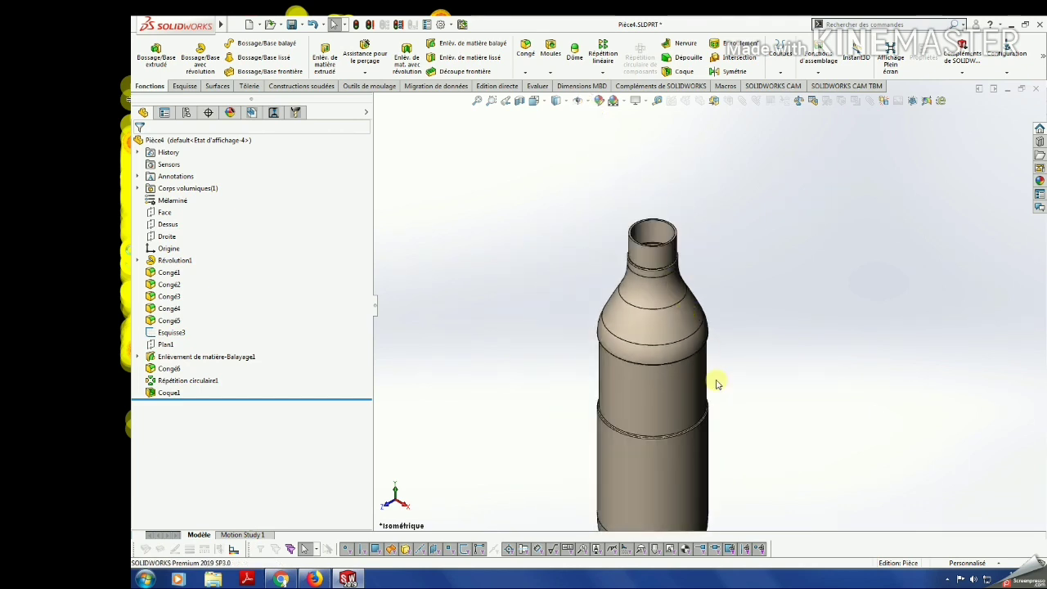
scroll(666, 241, down, 2)
scroll(661, 245, down, 2)
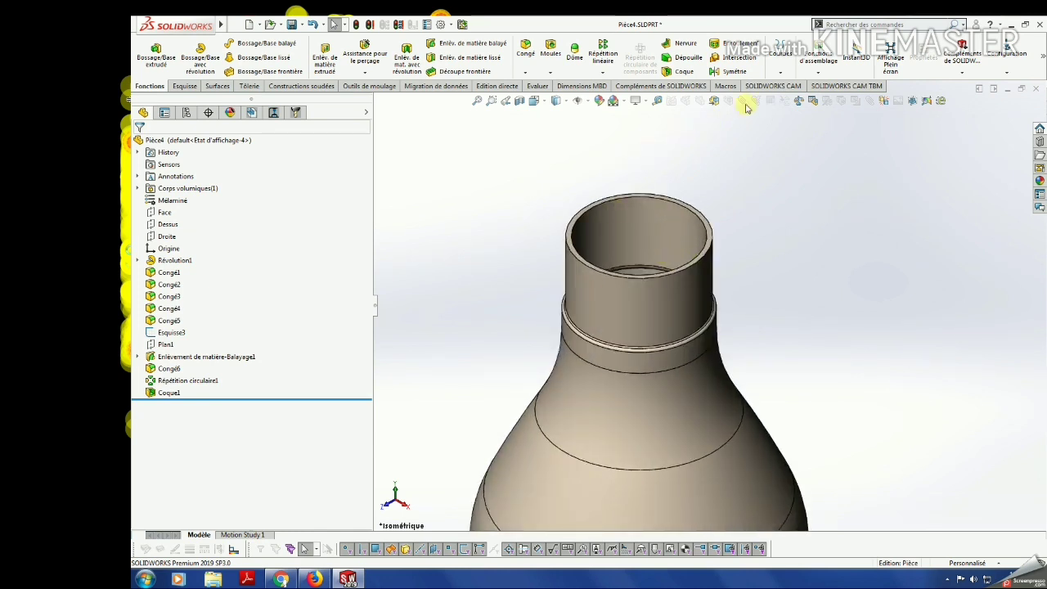
click(780, 72)
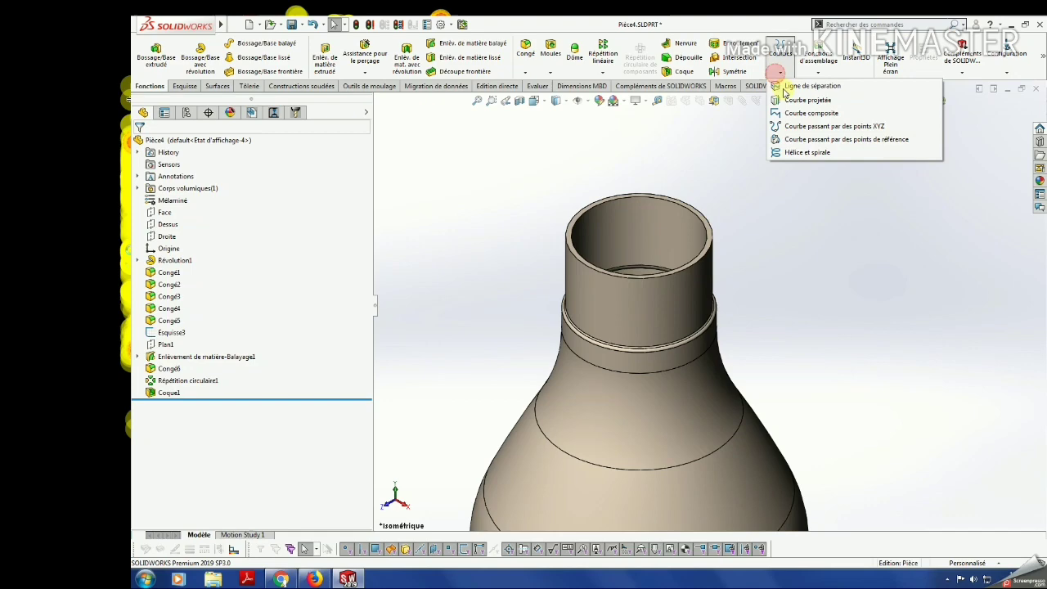
Start a helix and sketch a circle centred on the origin on the neck top.
click(806, 154)
scroll(627, 257, down, 2)
scroll(643, 234, down, 2)
click(640, 236)
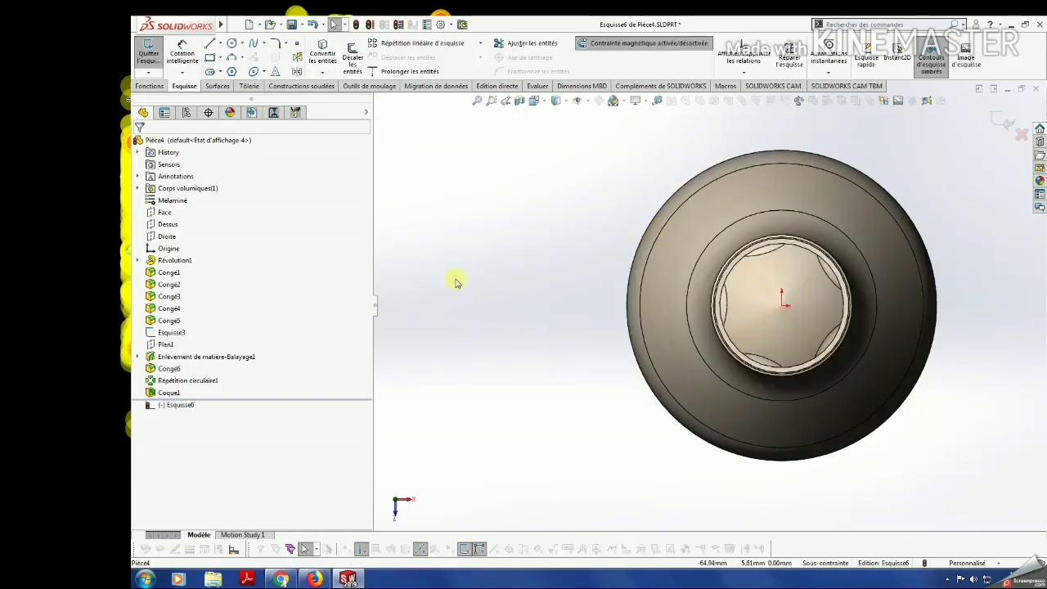
click(233, 45)
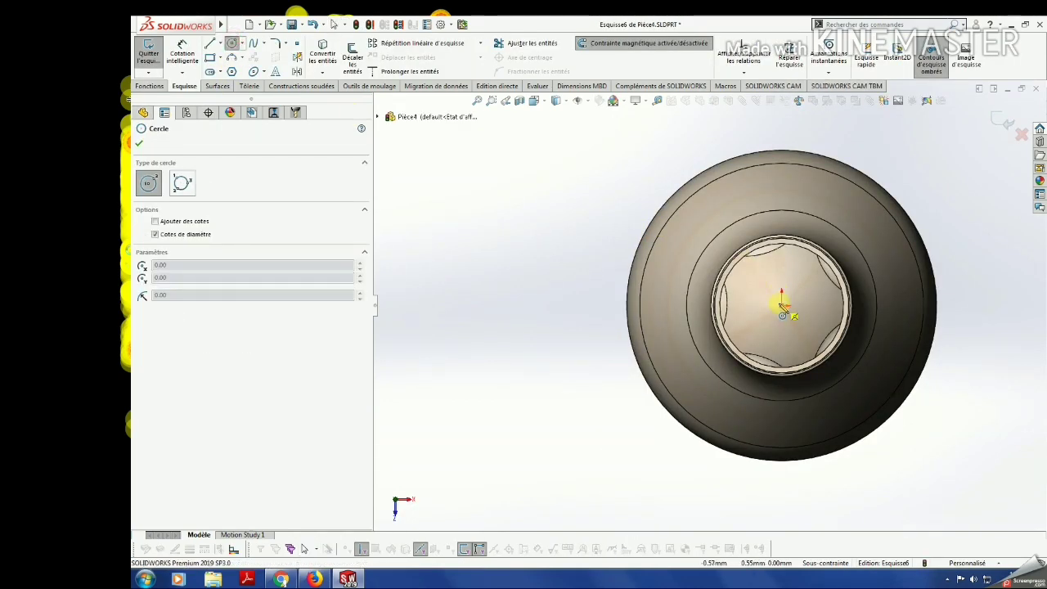
click(783, 302)
click(727, 251)
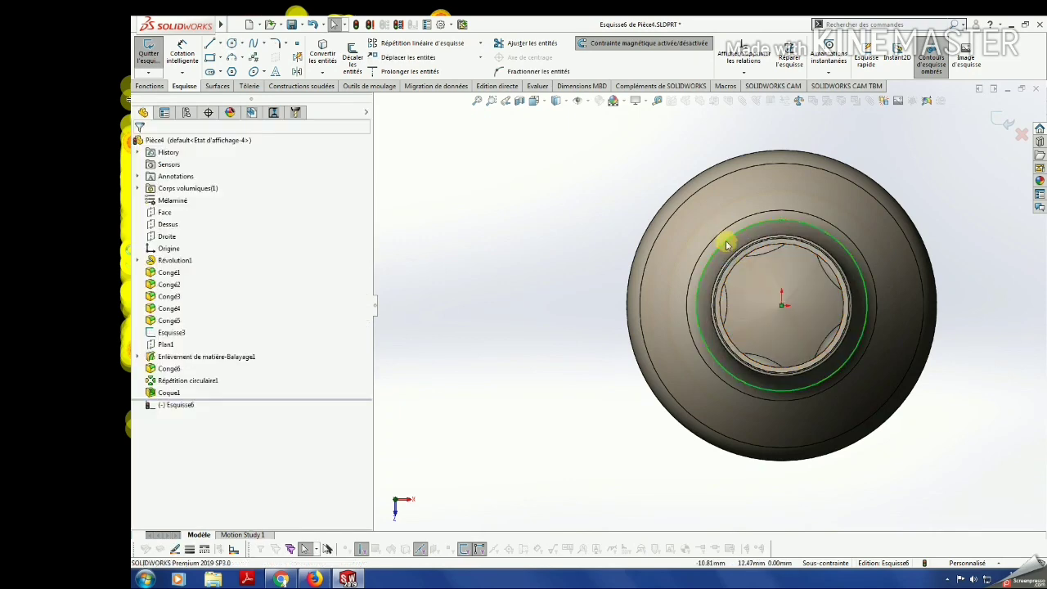
scroll(741, 260, down, 2)
scroll(725, 255, down, 3)
middle_drag(727, 254, 718, 254)
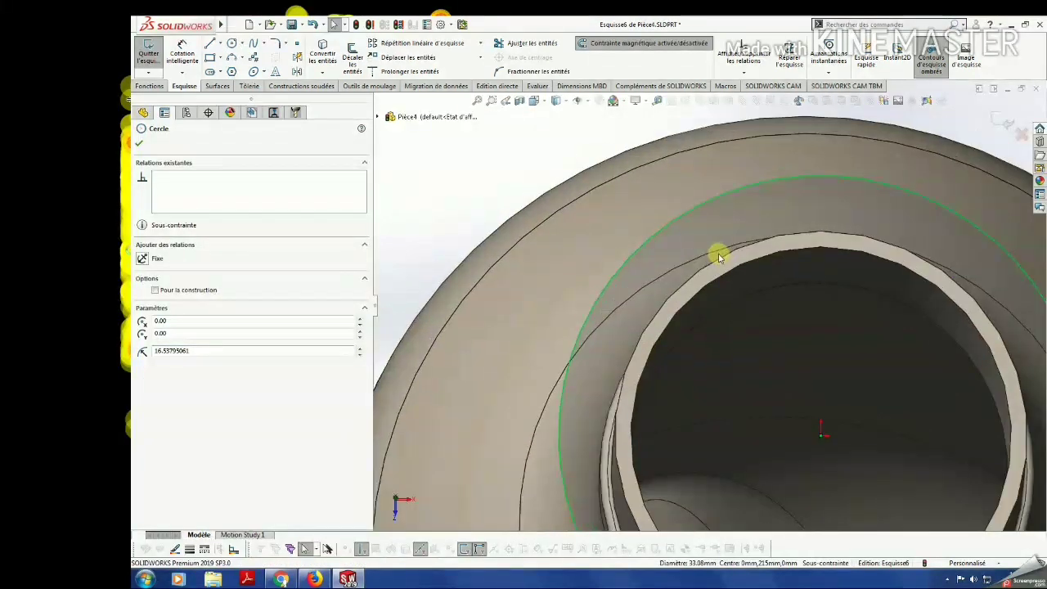
Make the circle coradial with the neck opening's edge.
ctrl+click(718, 260)
ctrl+click(695, 264)
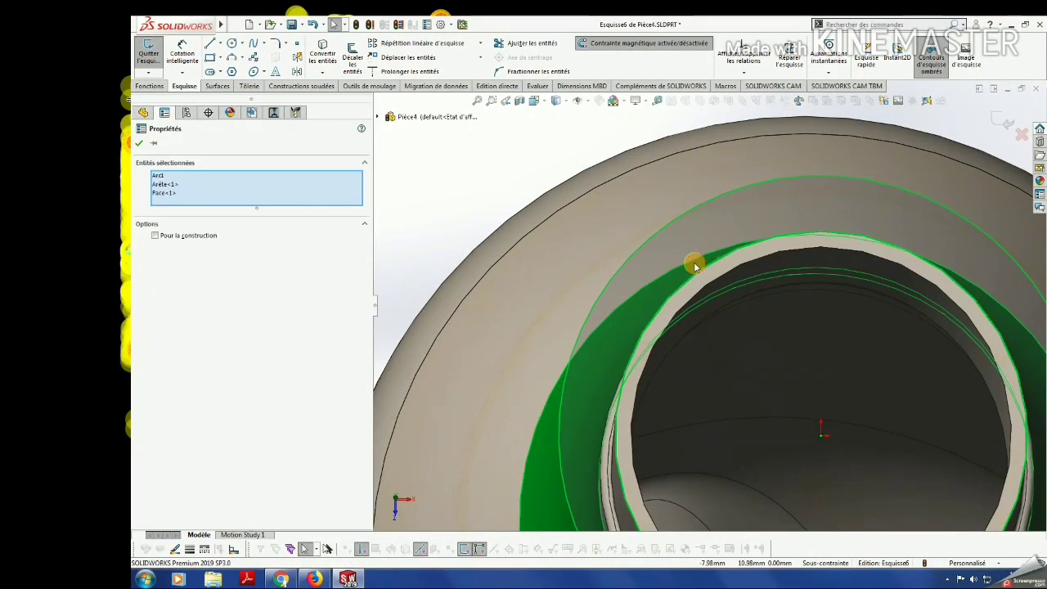
key(Escape)
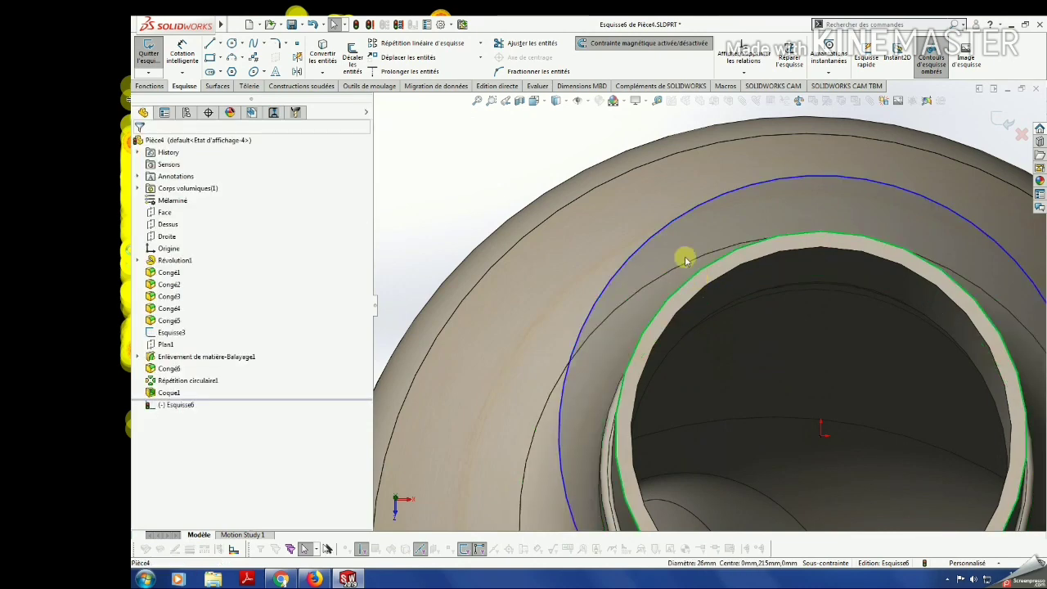
ctrl+click(664, 231)
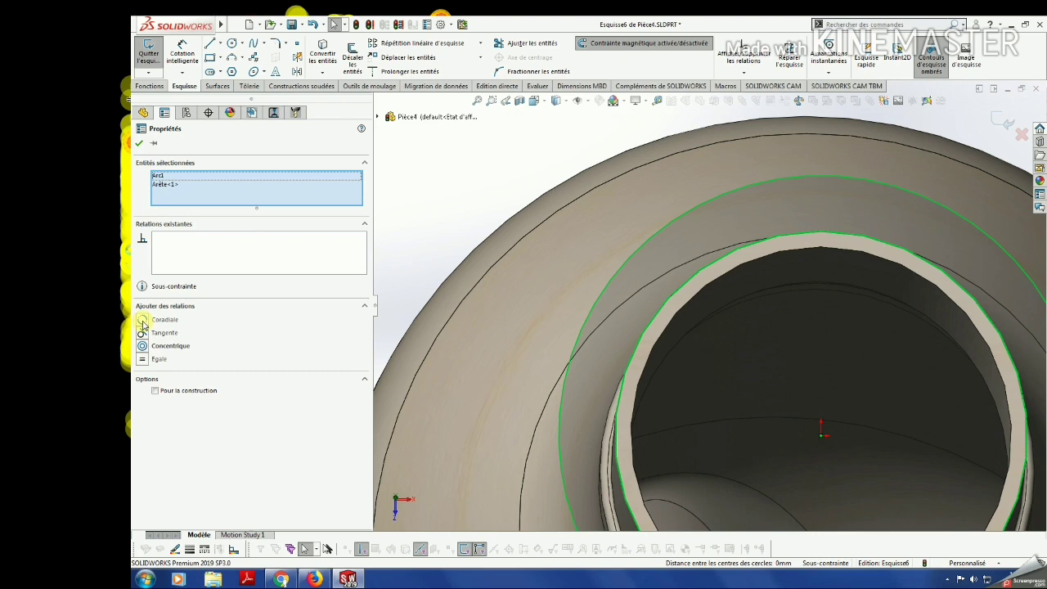
click(143, 321)
click(139, 144)
scroll(666, 368, up, 5)
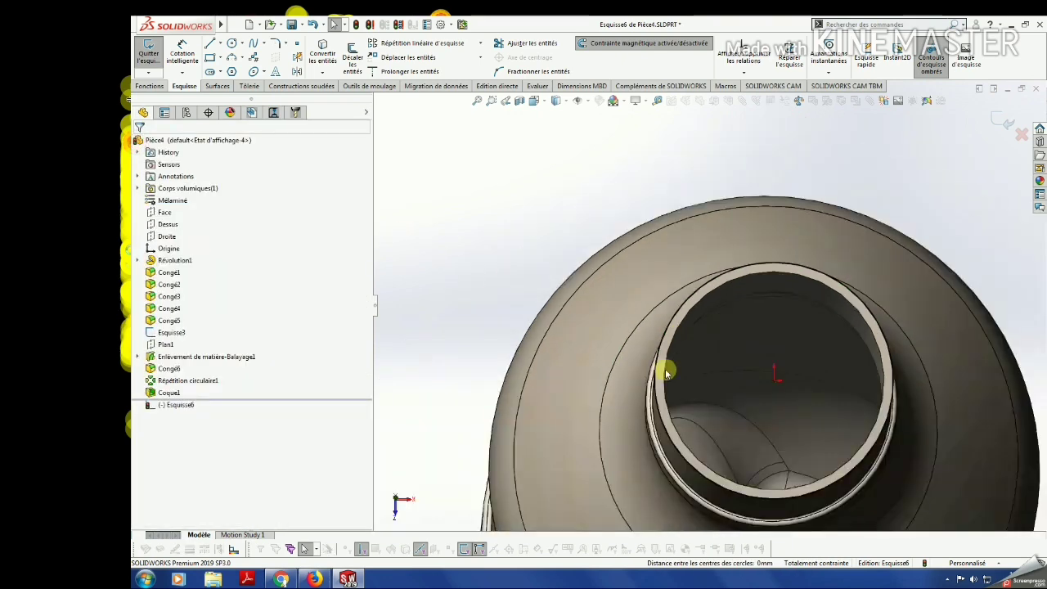
Create a reversed helix down the neck with 5 mm pitch and 2 revolutions, then select the Face plane.
click(1000, 123)
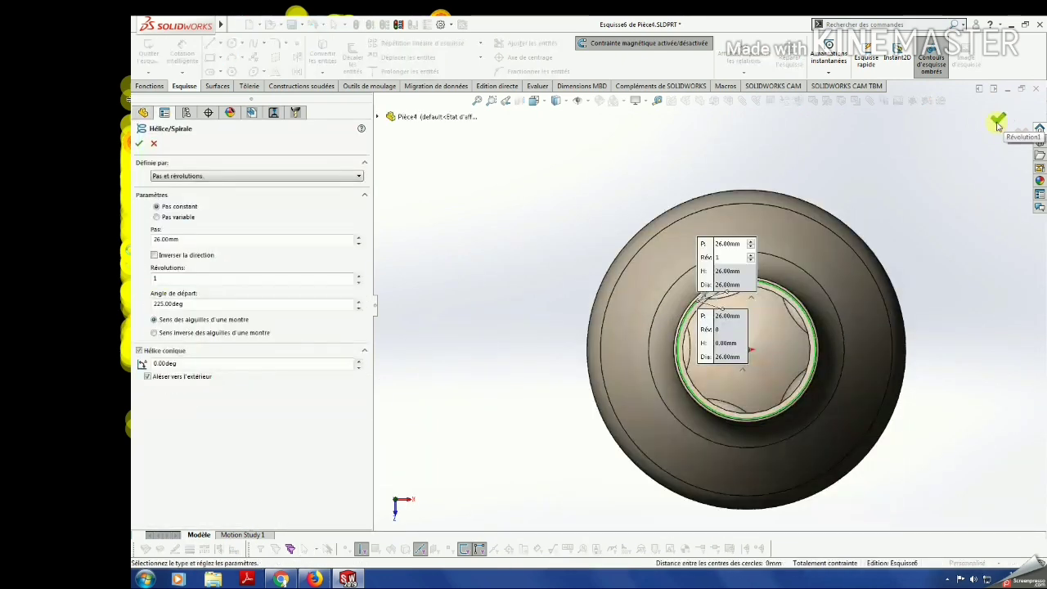
mouse_move(689, 301)
middle_down()
mouse_move(764, 145)
mouse_move(743, 179)
middle_up()
middle_drag(599, 286, 523, 294)
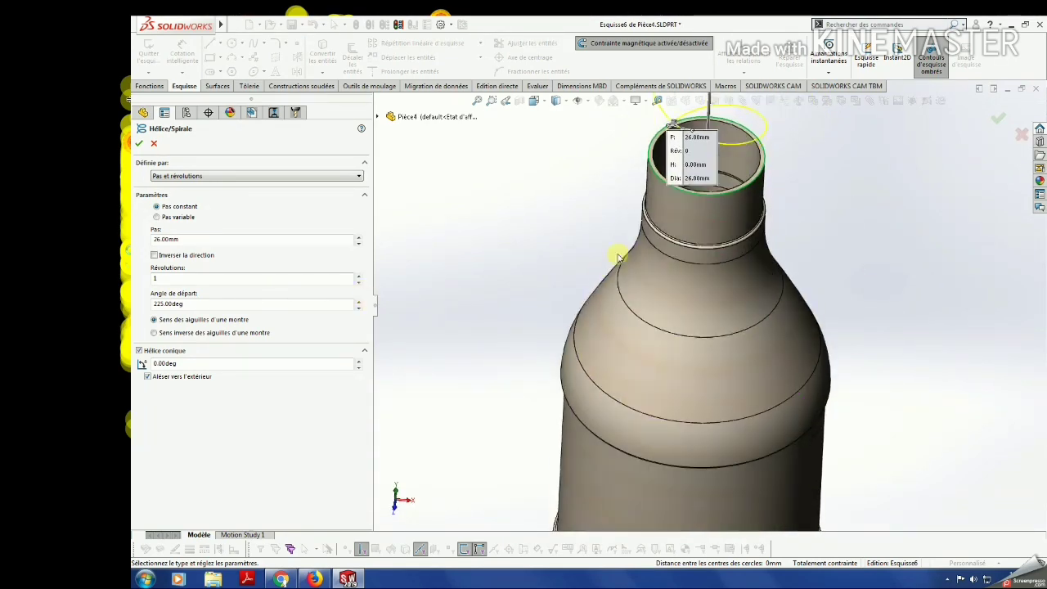
click(177, 257)
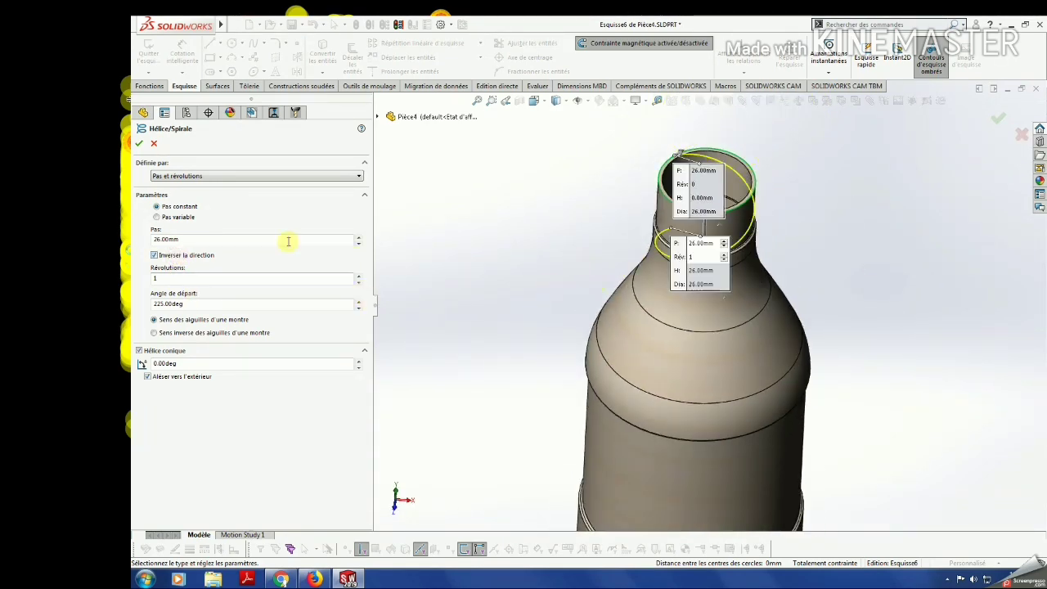
drag(246, 238, 133, 243)
text(3.5)
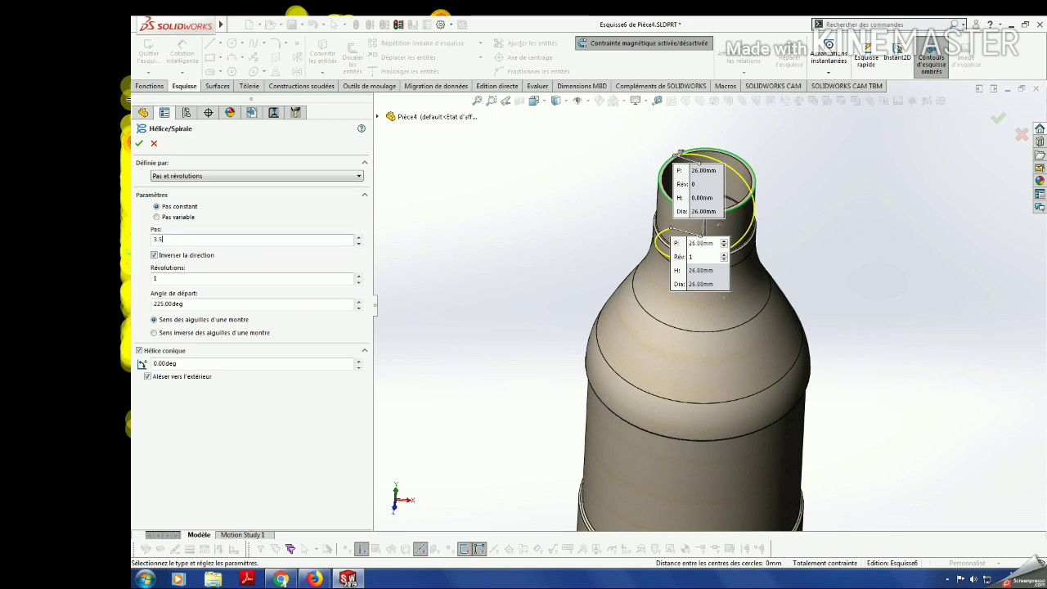
key(Return)
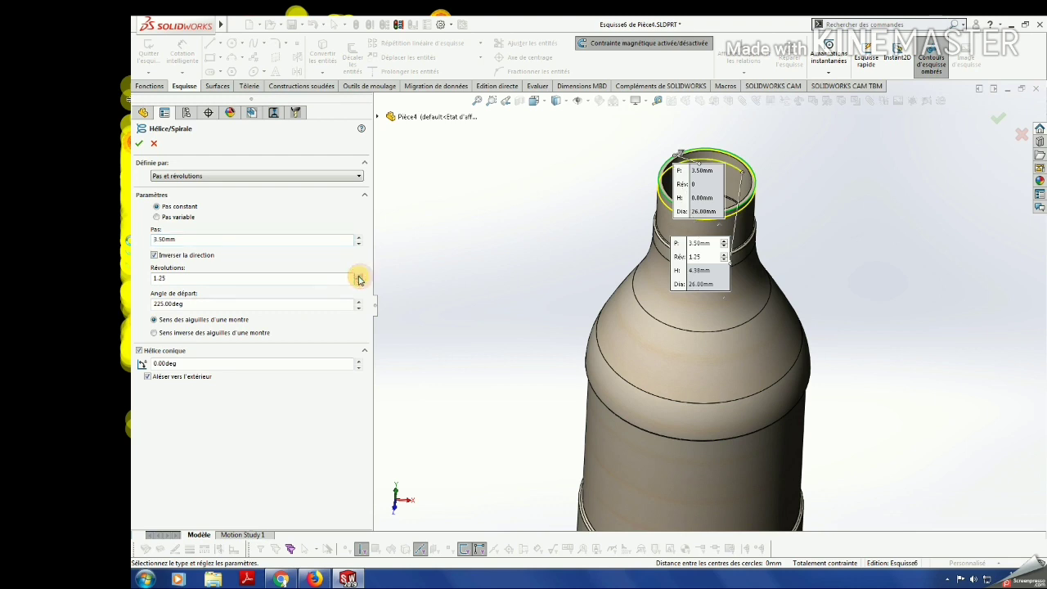
click(291, 281)
text(2)
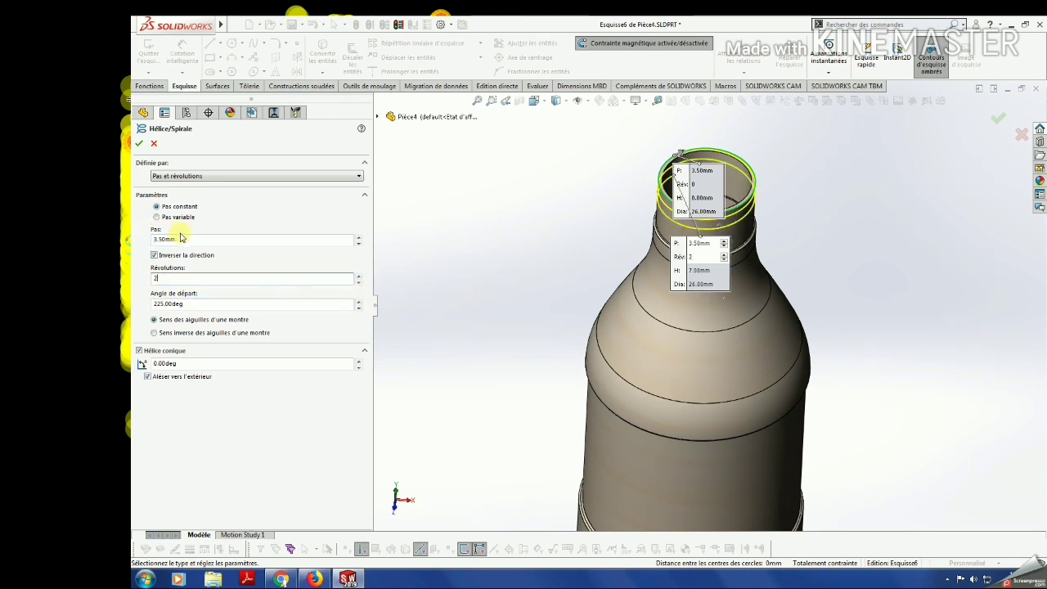
drag(181, 237, 132, 243)
key(Return)
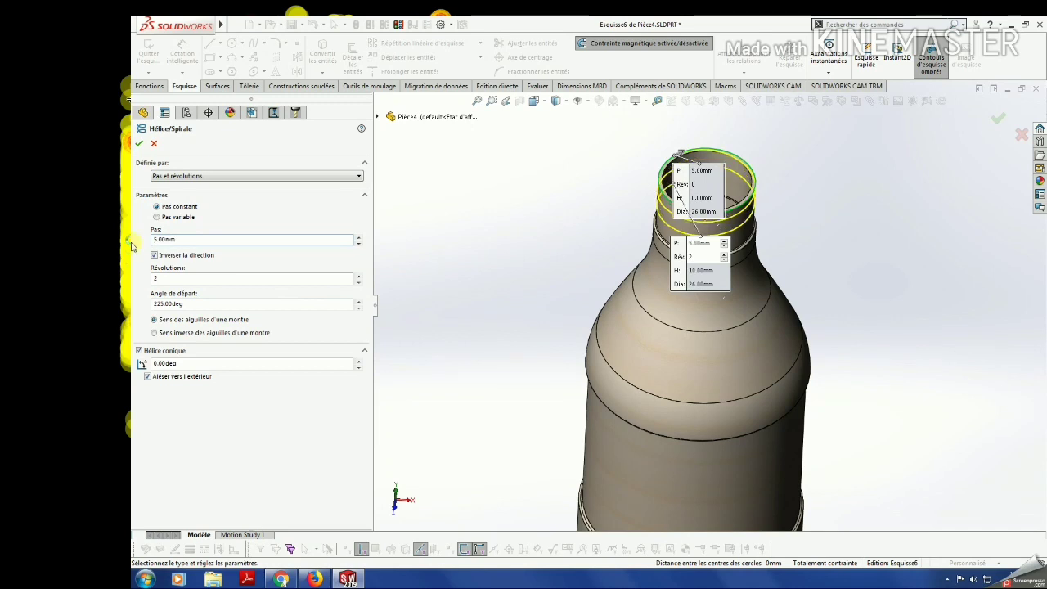
click(141, 144)
click(497, 272)
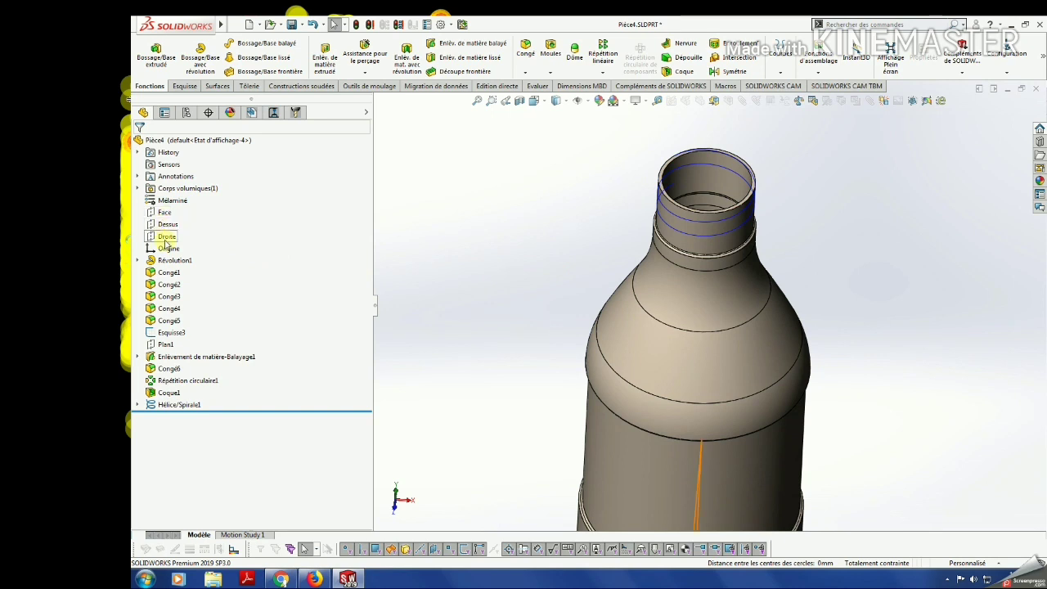
click(164, 213)
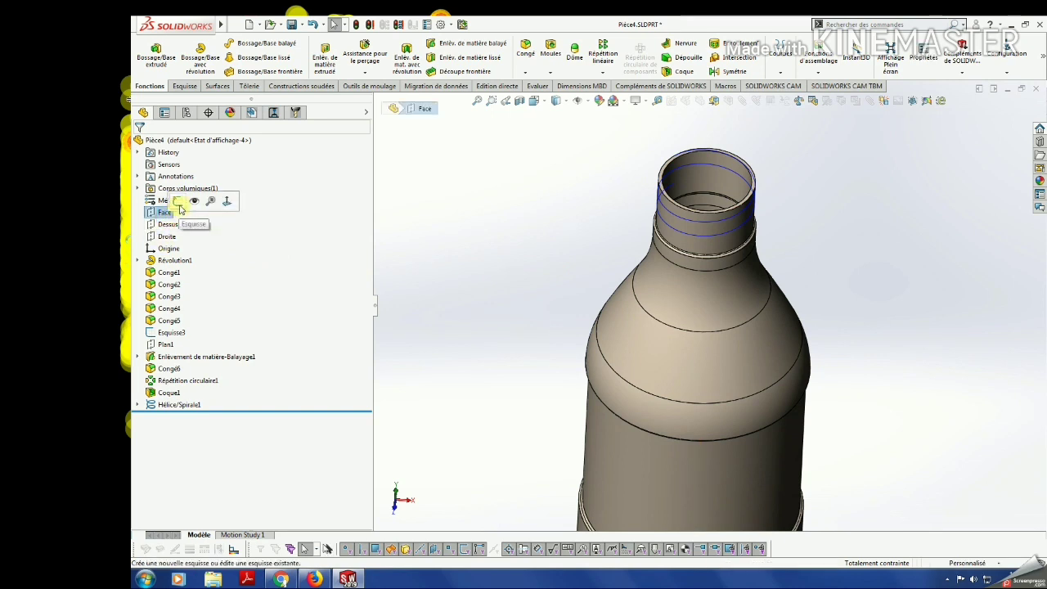
Open a sketch on the Face plane and draw a closed line profile at the neck's top corner.
click(177, 200)
scroll(745, 157, down, 3)
scroll(786, 302, up, 3)
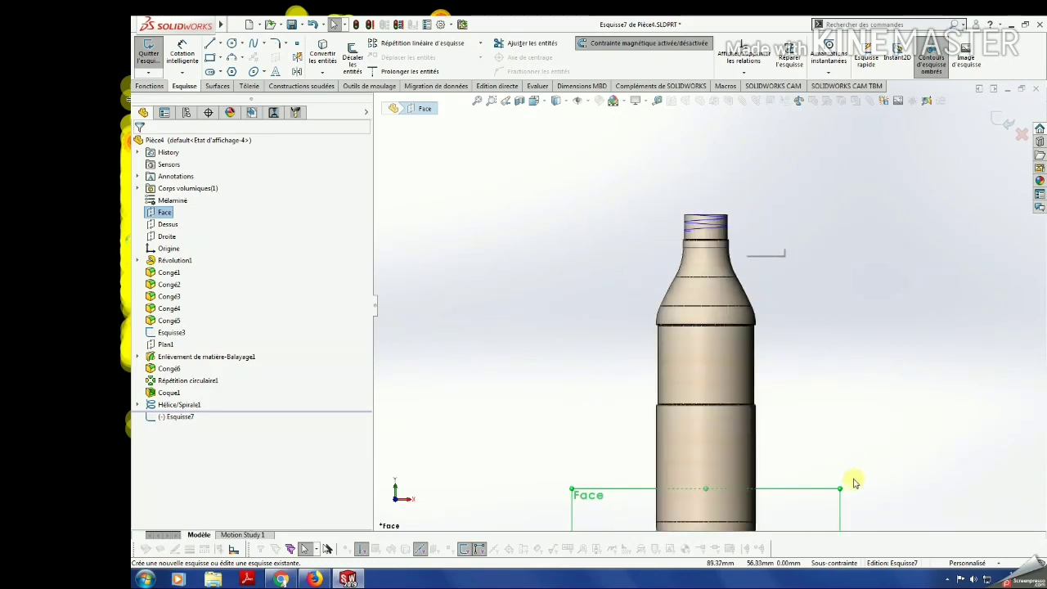
drag(842, 483, 819, 178)
key(Escape)
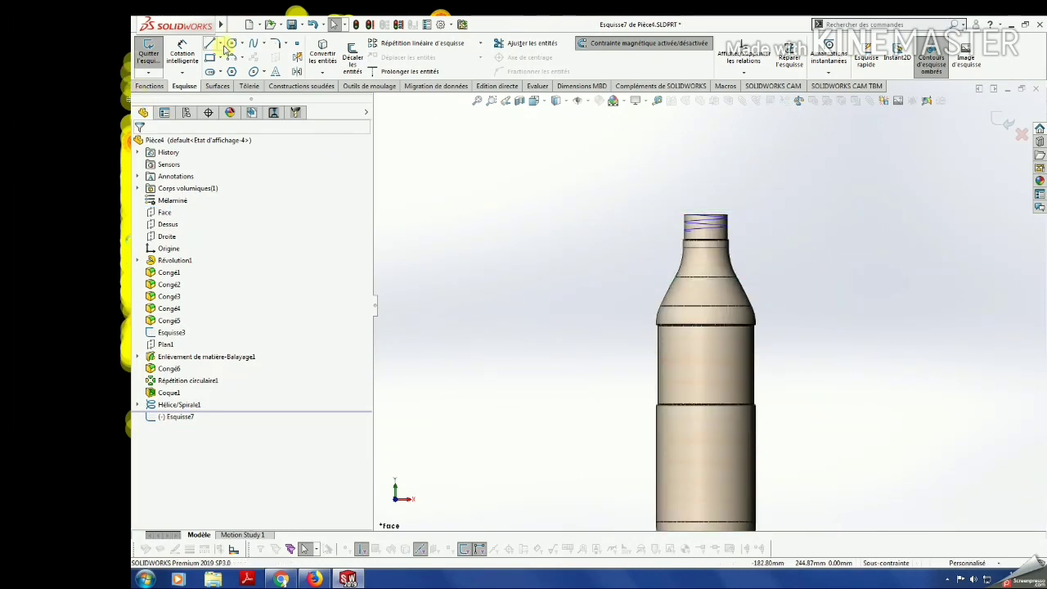
click(211, 47)
scroll(666, 243, down, 3)
scroll(722, 240, down, 3)
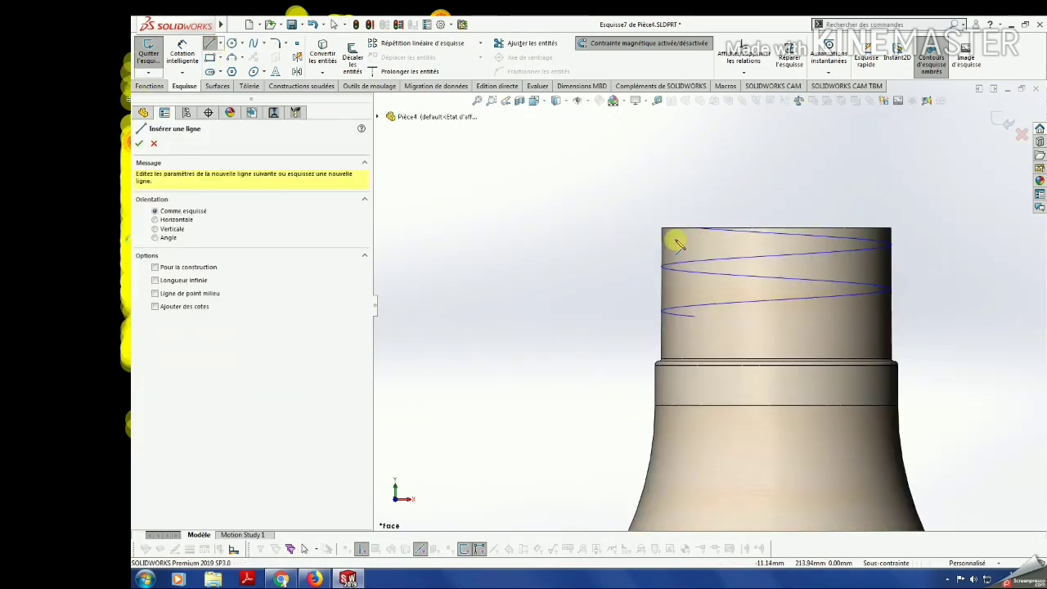
scroll(675, 238, down, 3)
click(661, 230)
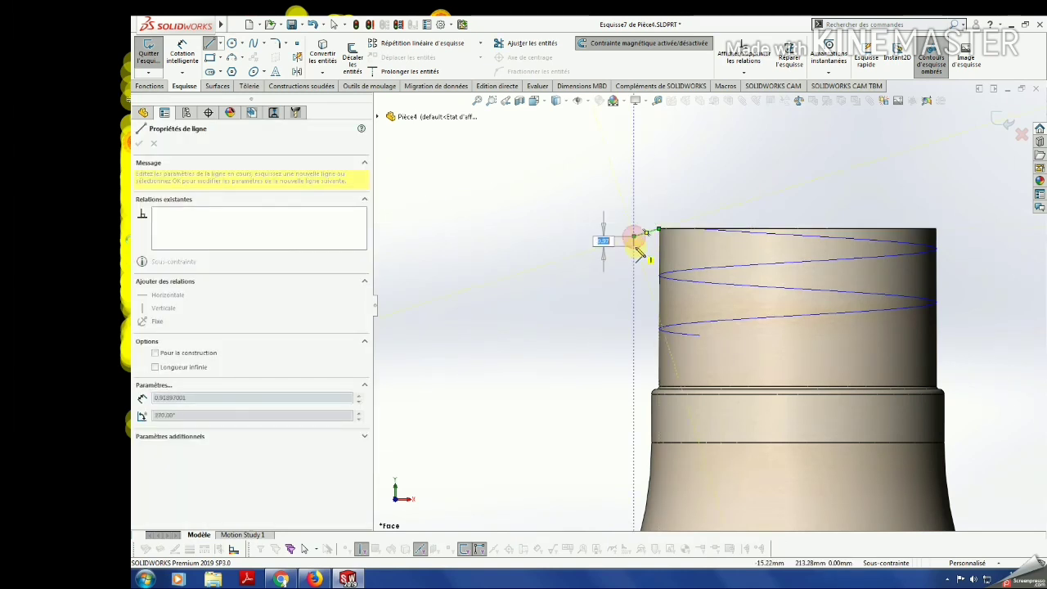
click(661, 231)
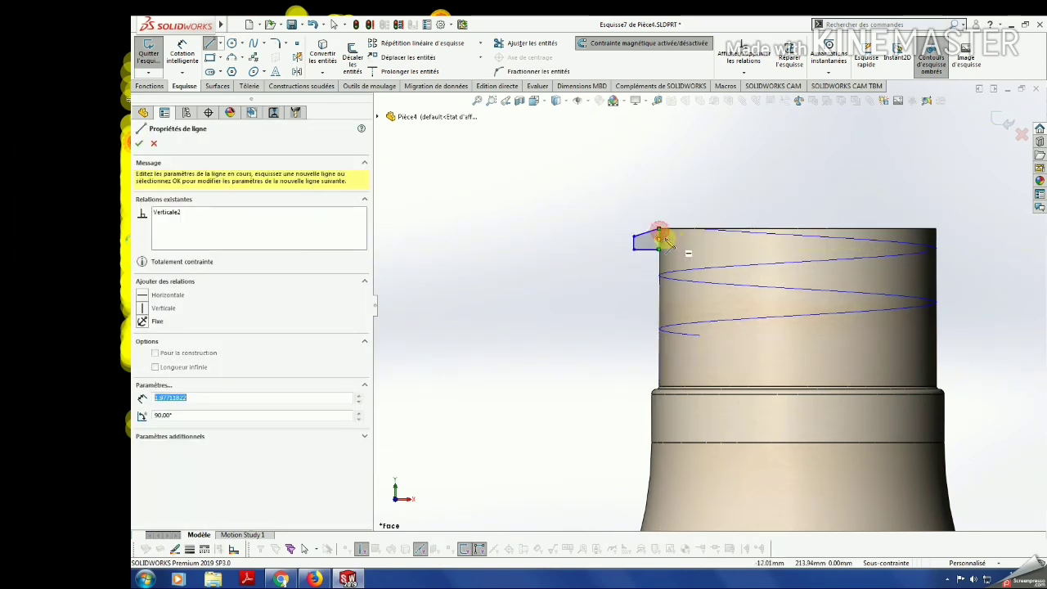
scroll(659, 237, down, 3)
key(Escape)
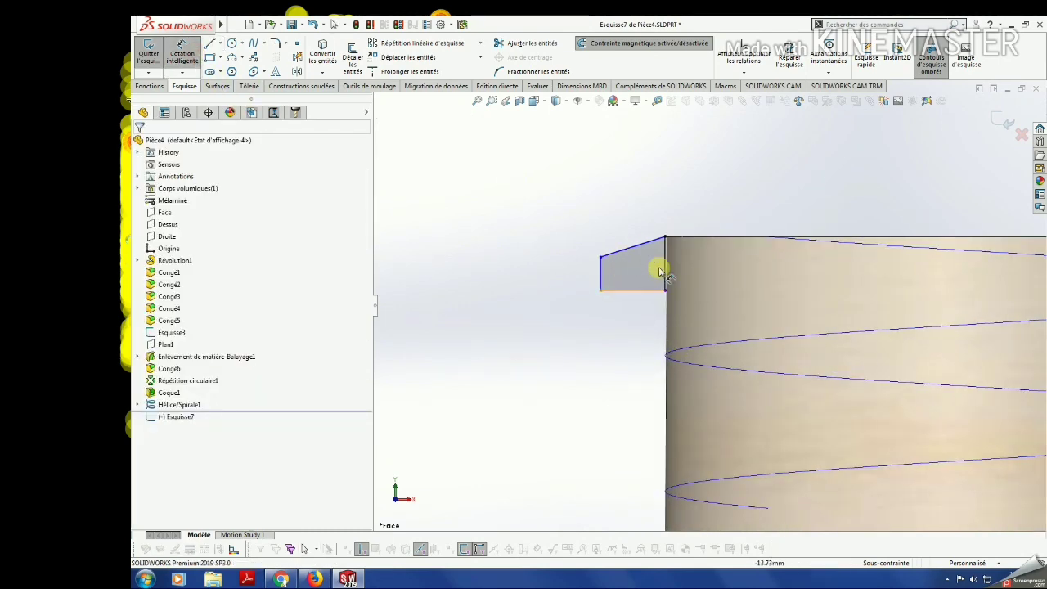
Dimension the profile: bottom width 2.50, right edge height 2, left edge height 1.20.
click(650, 290)
click(643, 319)
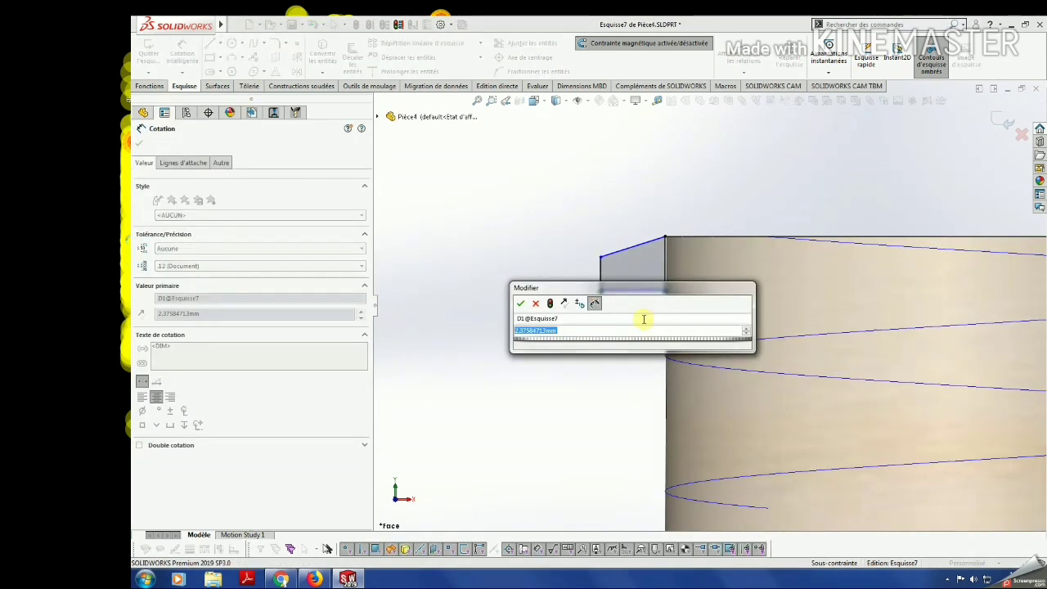
text(2,38)
key(Return)
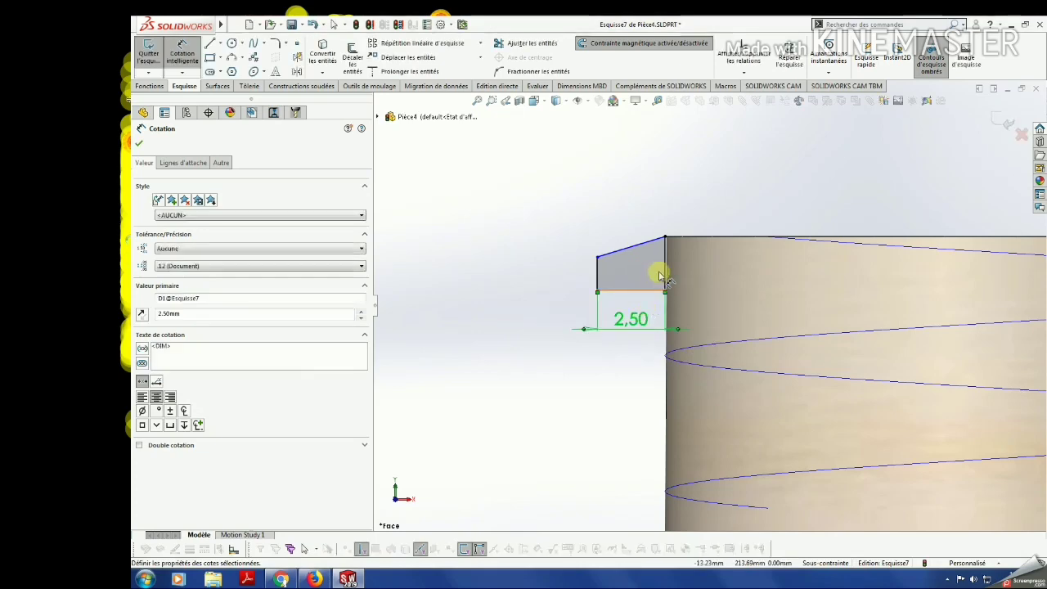
click(663, 273)
click(692, 268)
text(2)
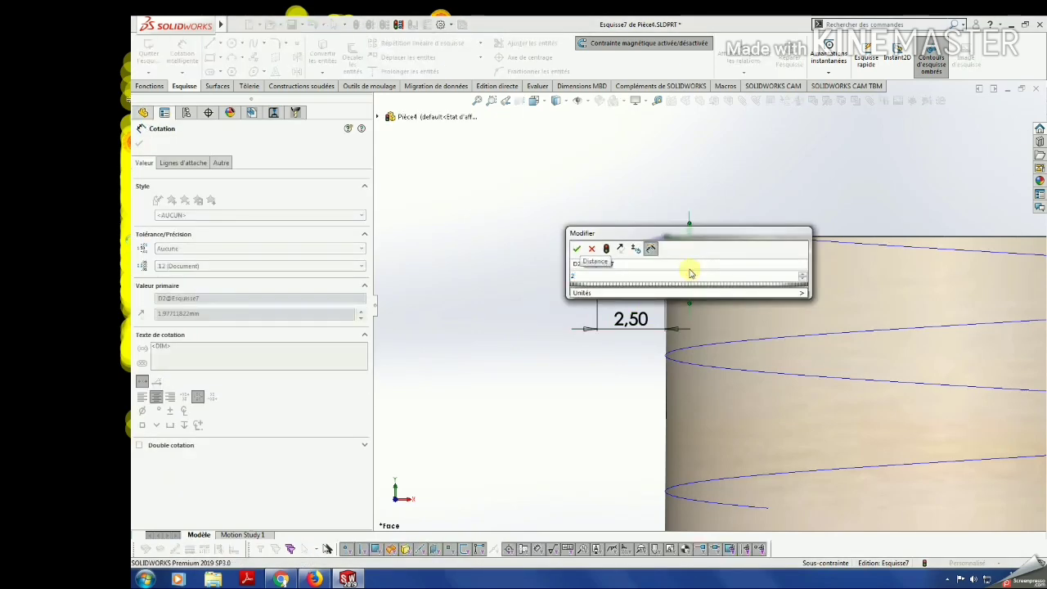
key(Return)
click(598, 281)
click(582, 284)
text(1)
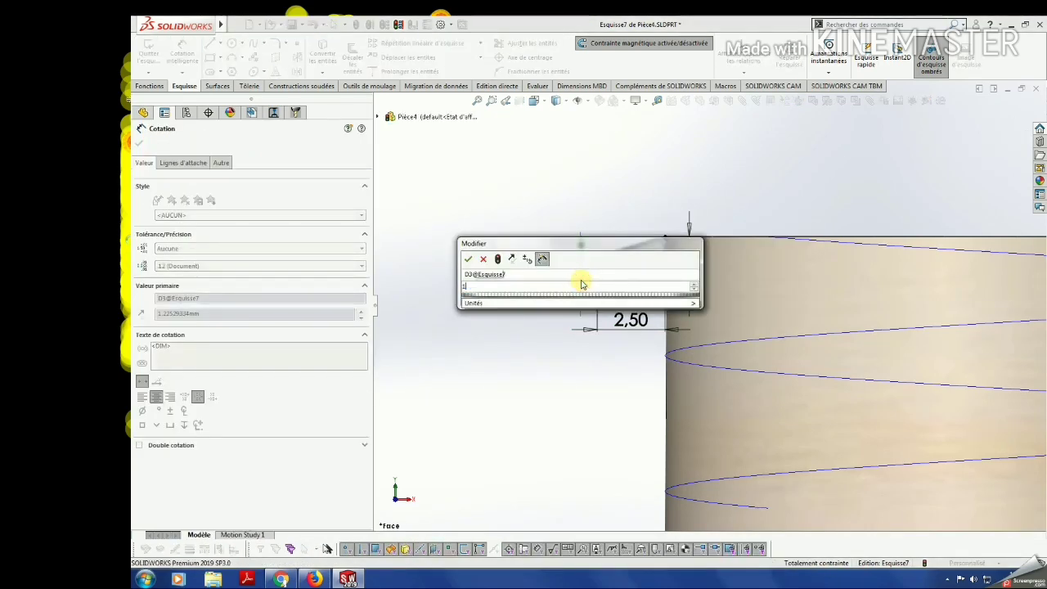
text(,2)
key(Return)
key(Escape)
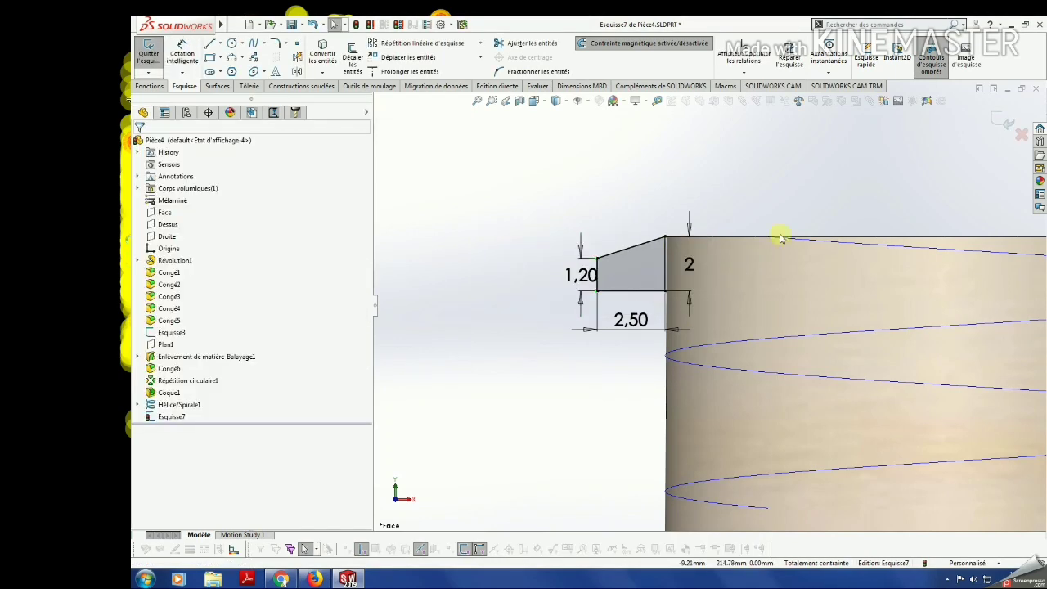
Pull the top-right corner below the rim and dimension it 1 below the rim.
scroll(657, 274, down, 2)
click(671, 210)
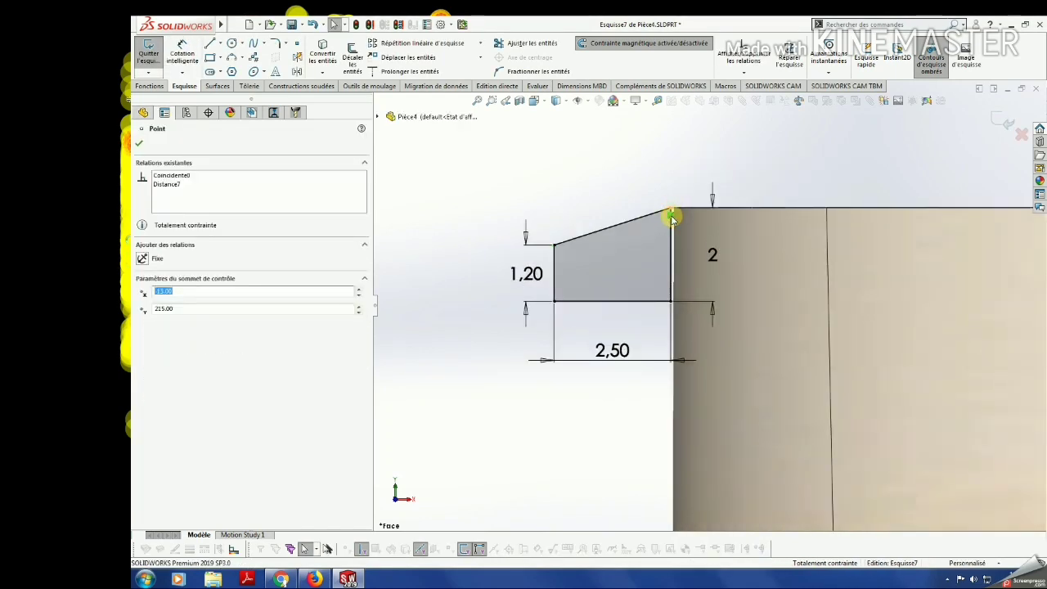
drag(671, 216, 672, 232)
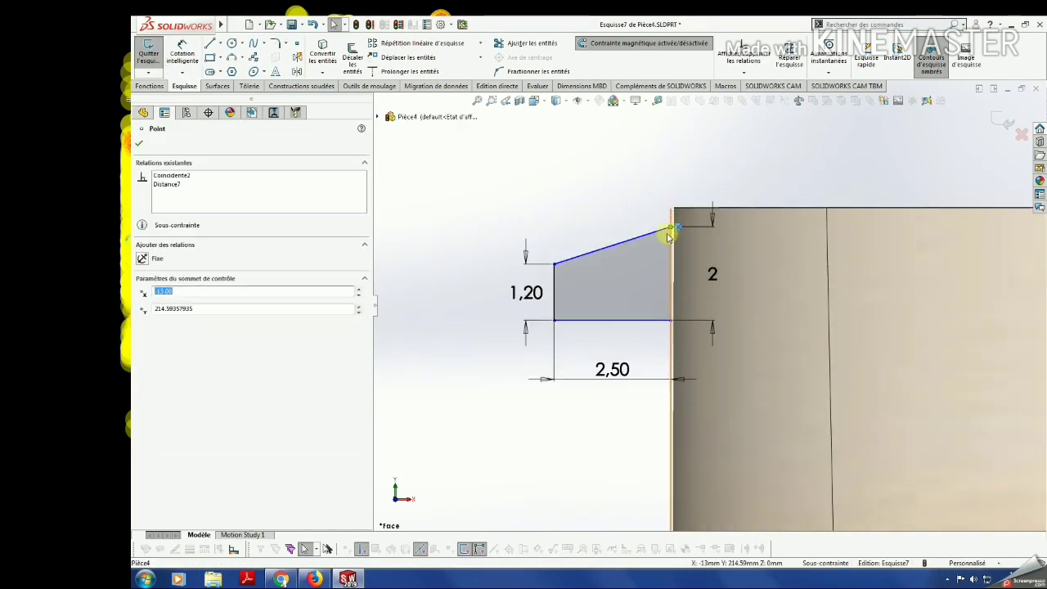
key(Escape)
scroll(644, 235, down, 1)
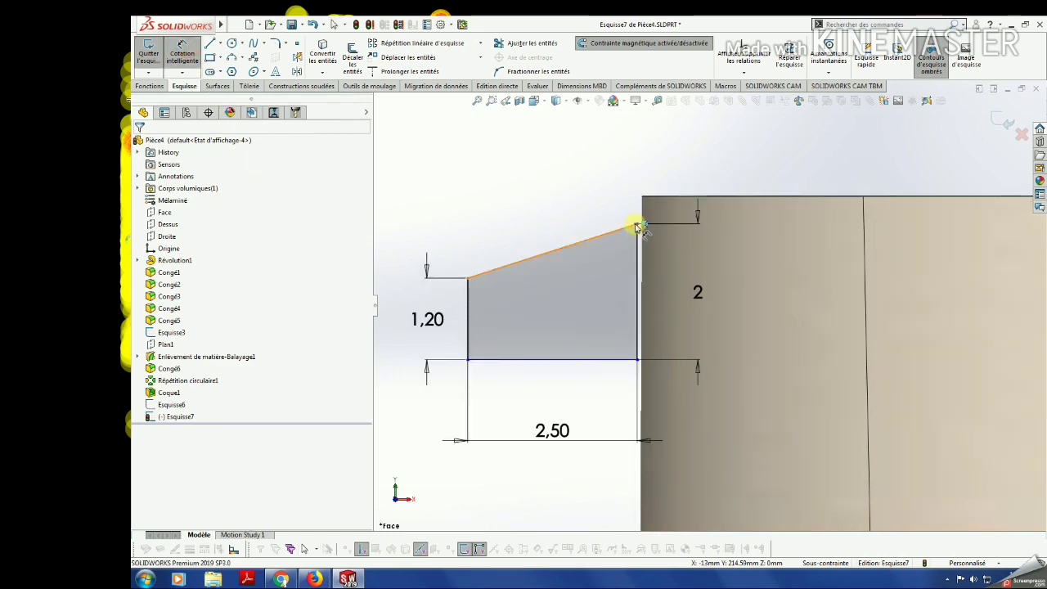
click(637, 225)
click(643, 198)
click(589, 173)
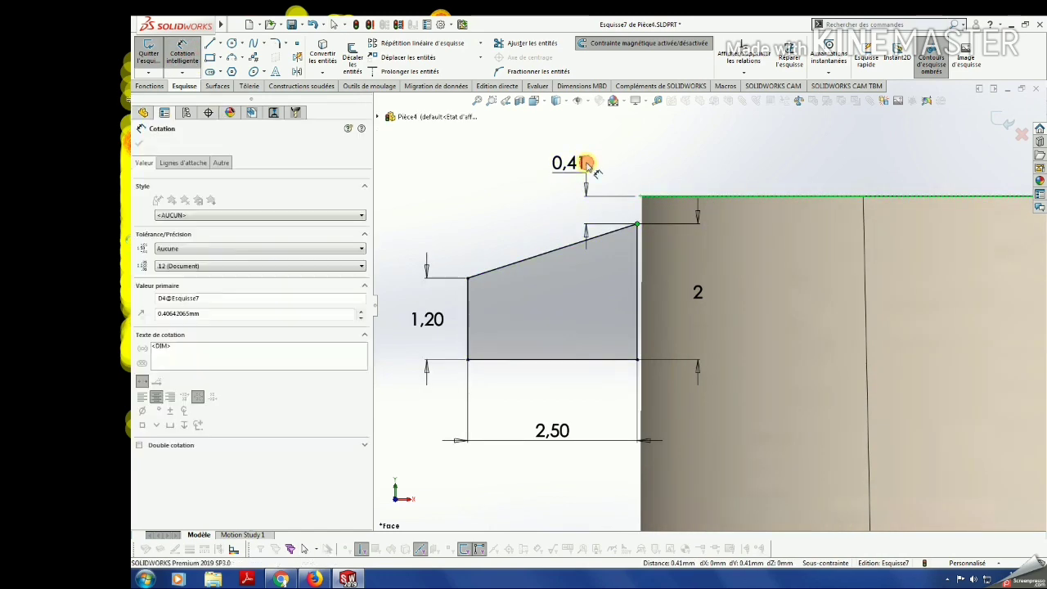
text(1)
key(Escape)
scroll(712, 287, up, 5)
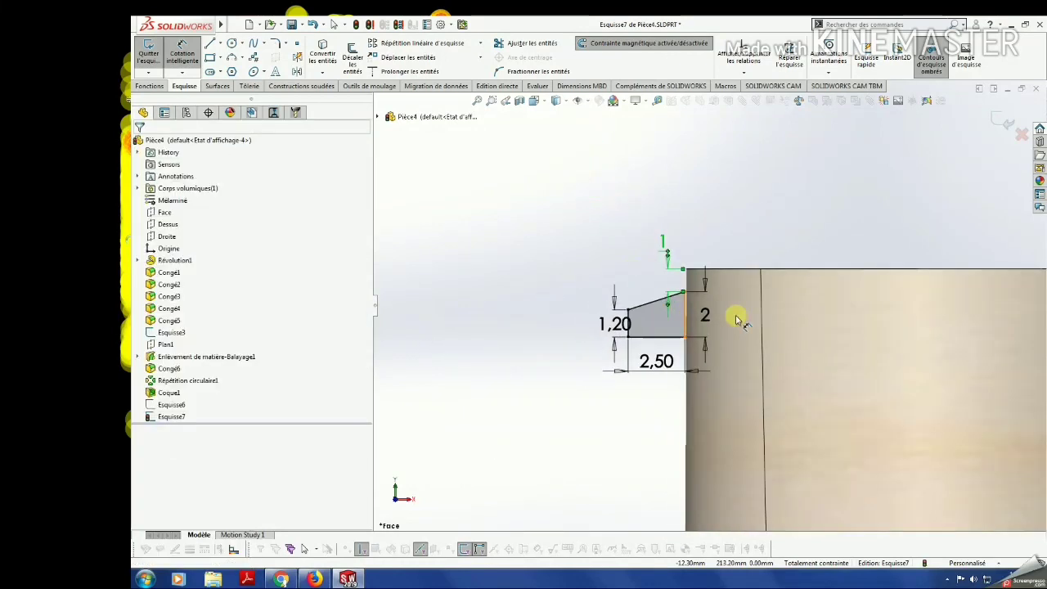
Select the helix and profile sketches, attempt a swept boss, then cancel and rebuild.
click(996, 122)
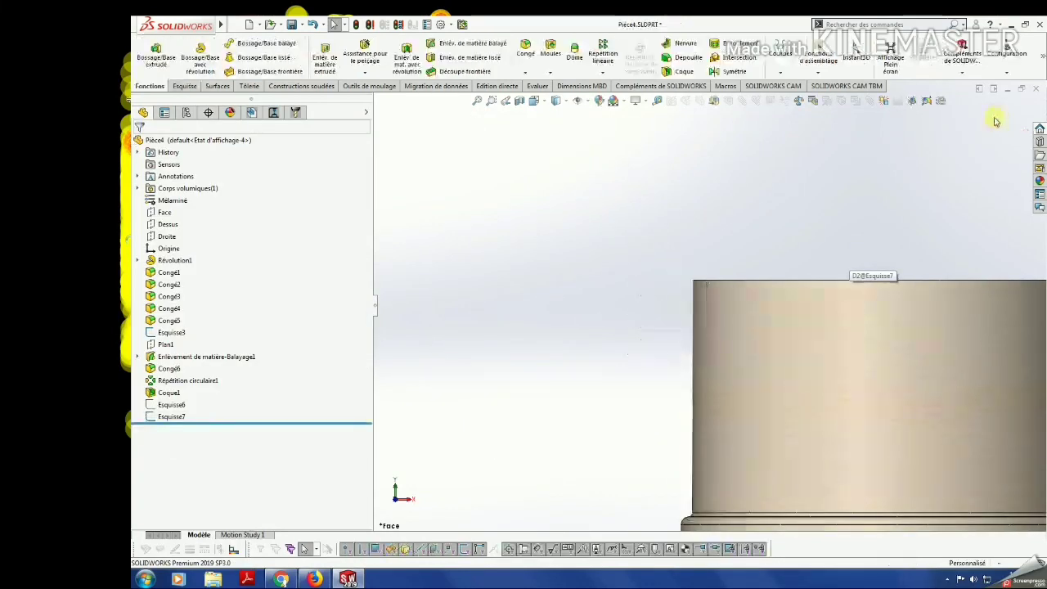
scroll(879, 258, up, 4)
click(171, 405)
shift+click(171, 416)
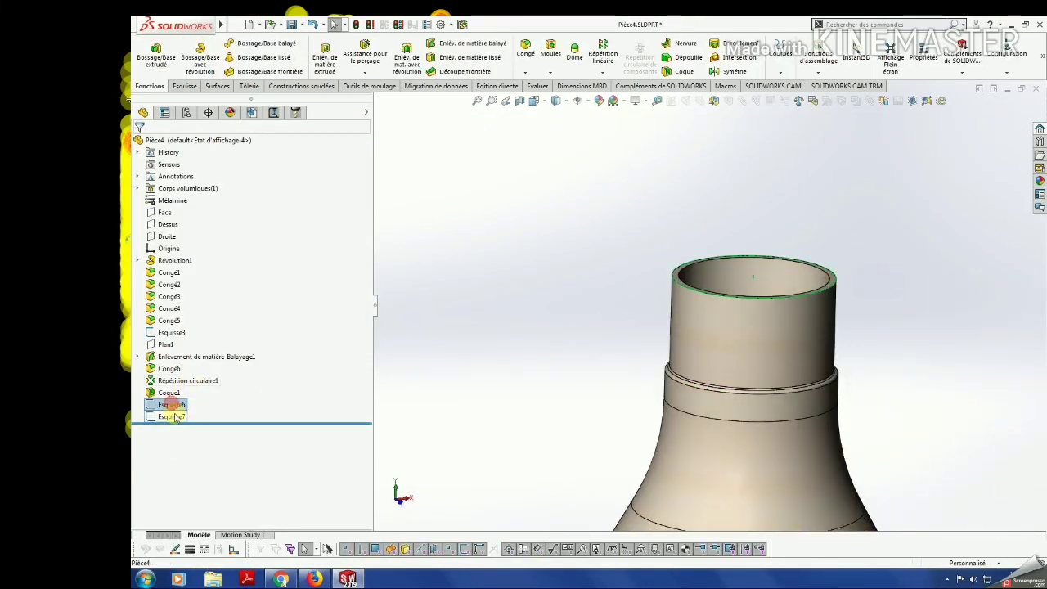
click(260, 42)
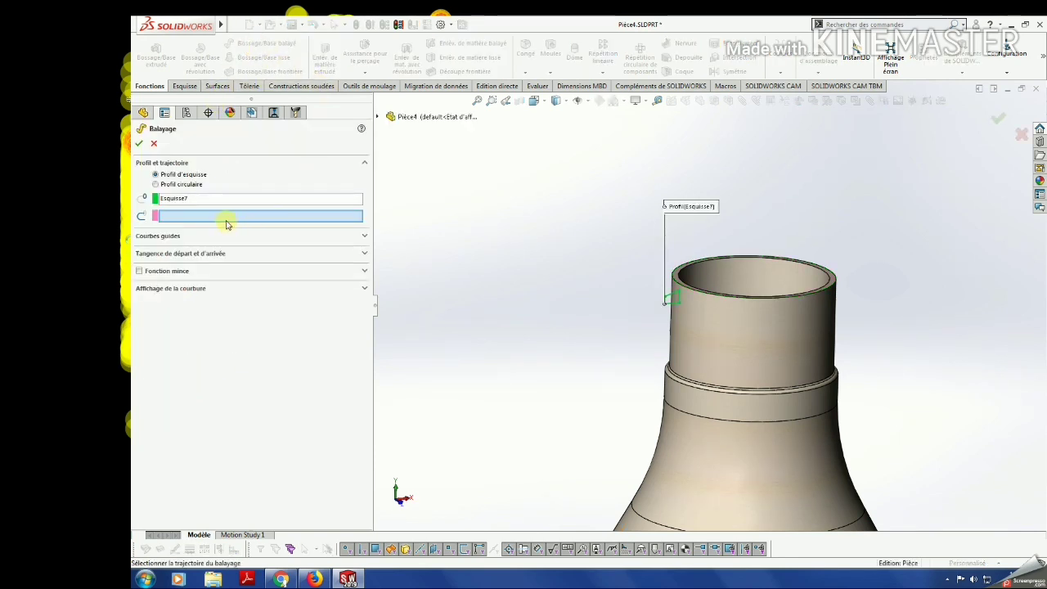
click(379, 119)
key(Escape)
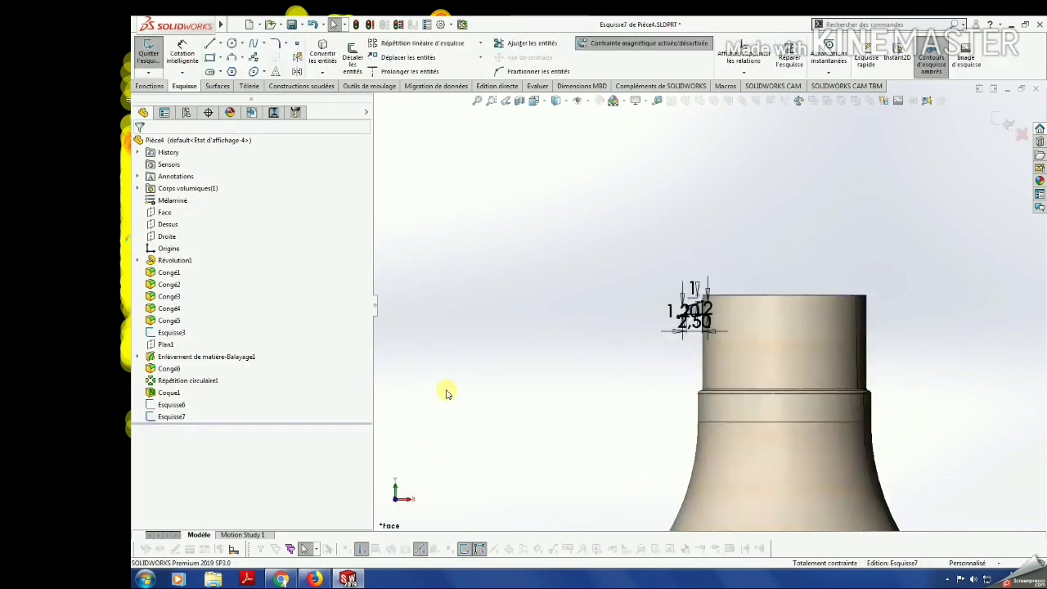
key(Escape)
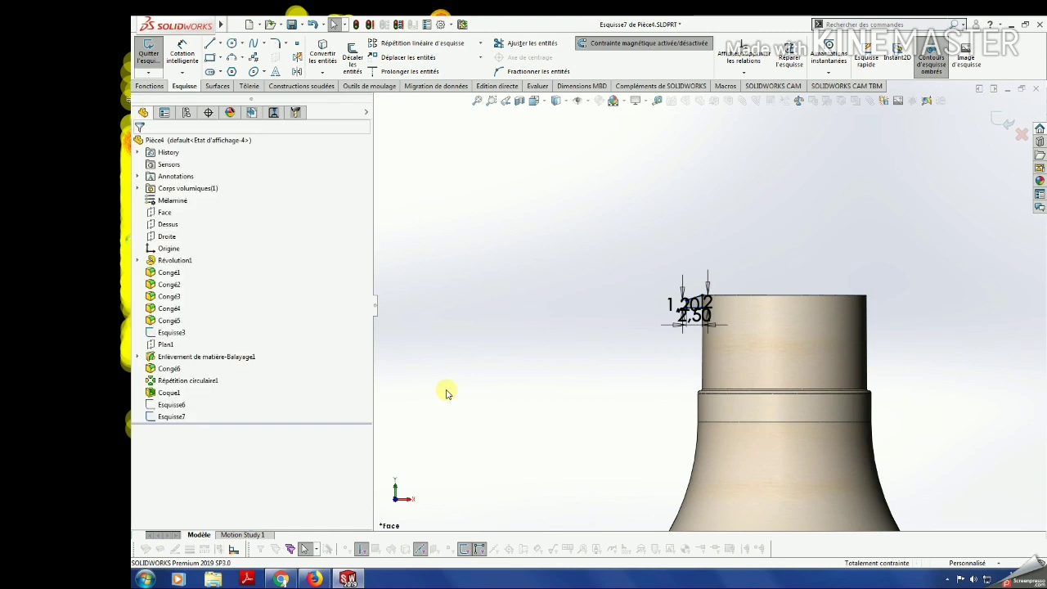
key(ctrl+b)
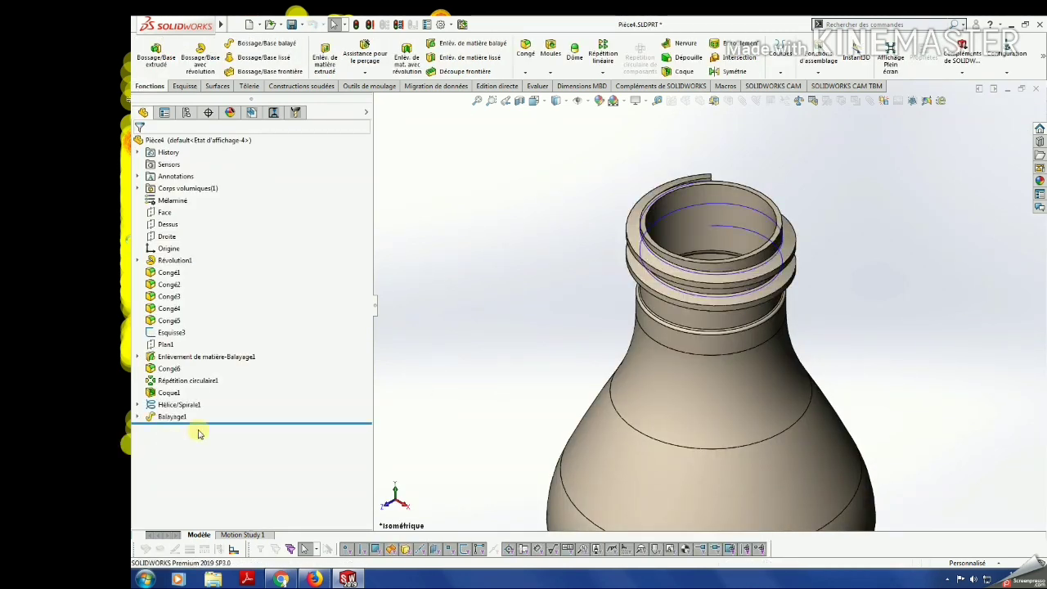
Locate the sweep's profile sketch Esquisse7 in the tree and open it for editing.
click(137, 417)
click(178, 429)
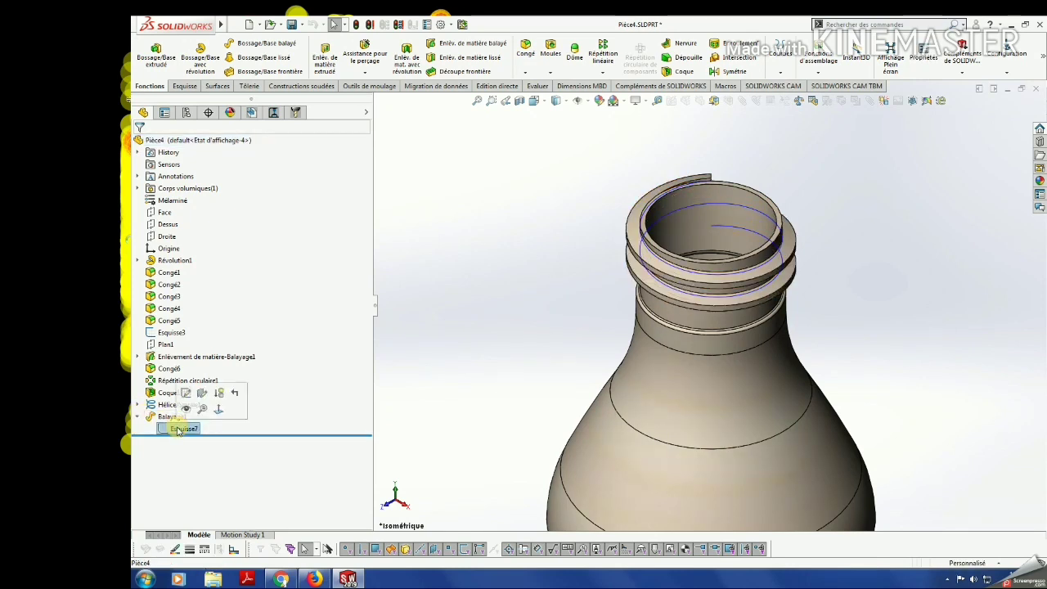
click(137, 405)
click(182, 416)
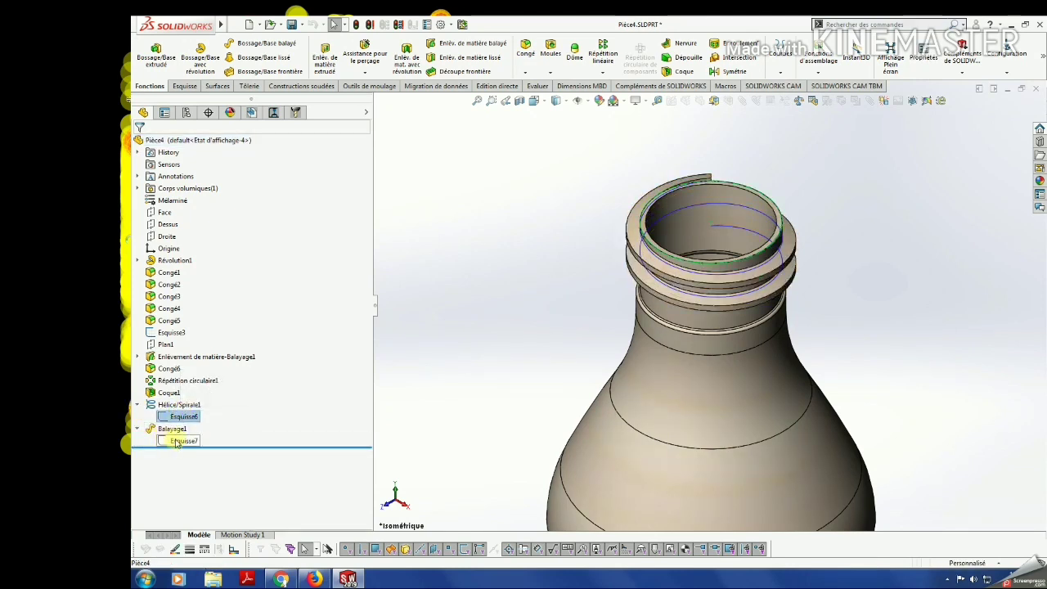
click(172, 332)
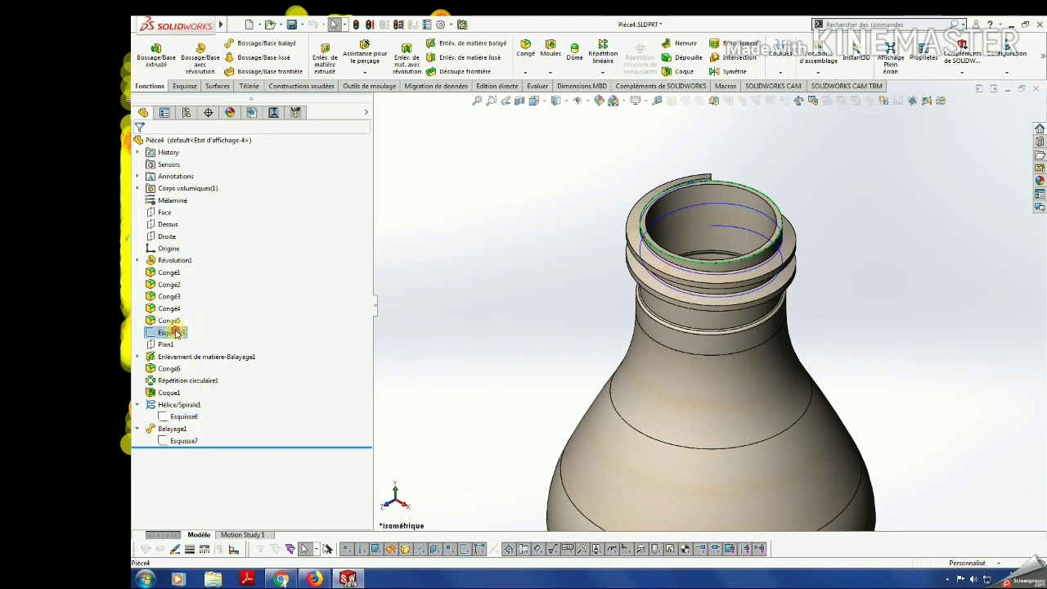
key(Escape)
click(187, 441)
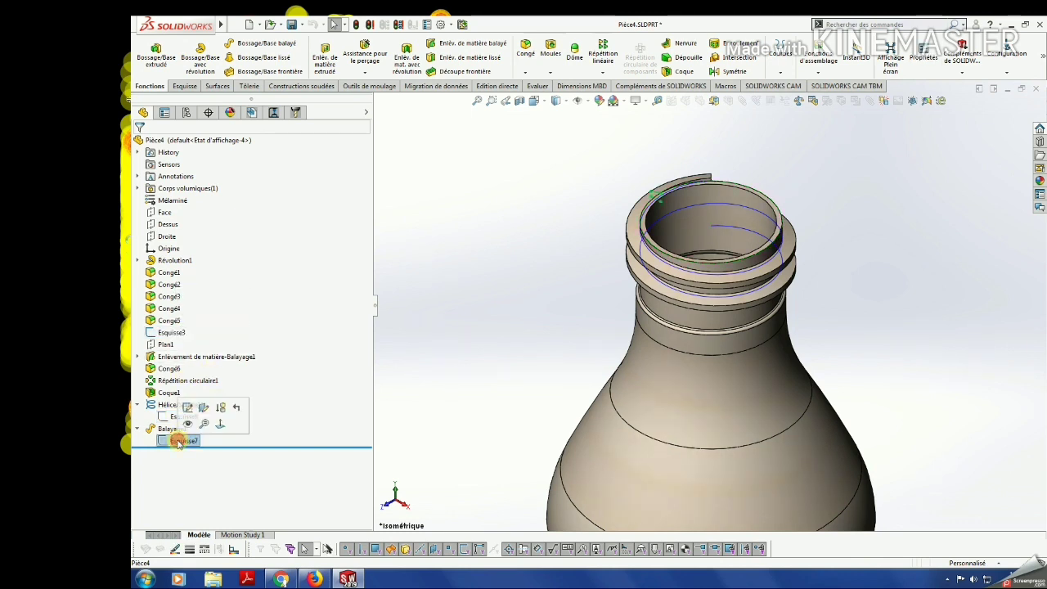
click(186, 412)
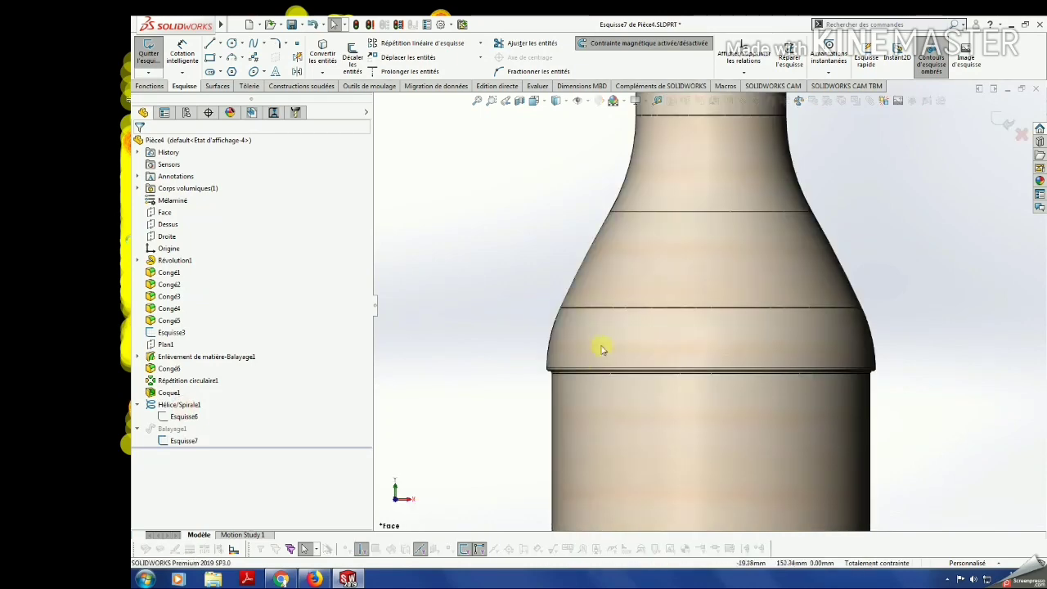
Move the profile corner down and dimension it 1 mm below the neck's top edge.
scroll(679, 152, down, 3)
scroll(655, 212, down, 3)
scroll(646, 226, down, 2)
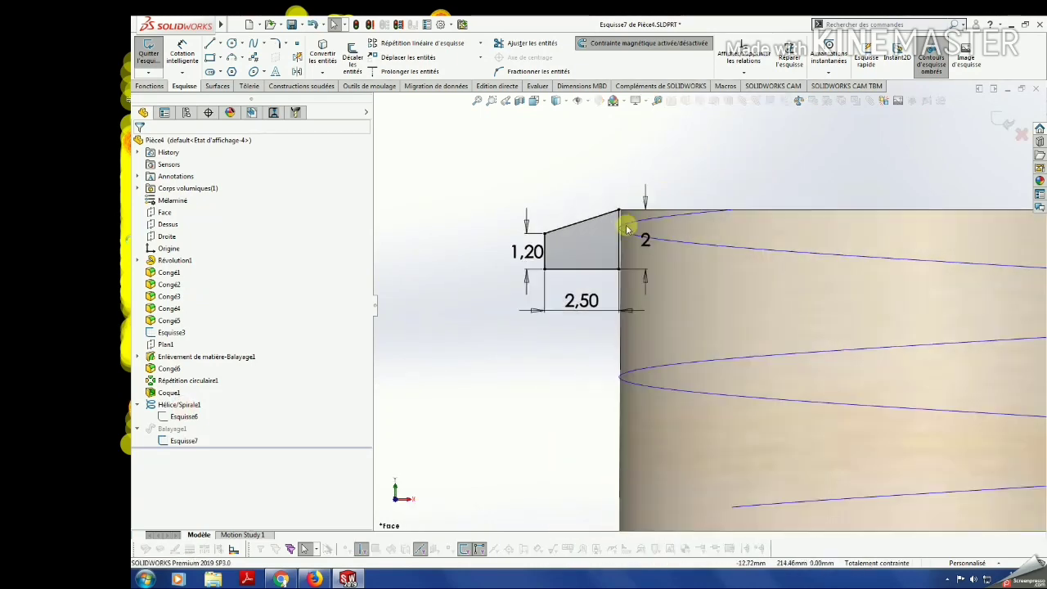
click(620, 214)
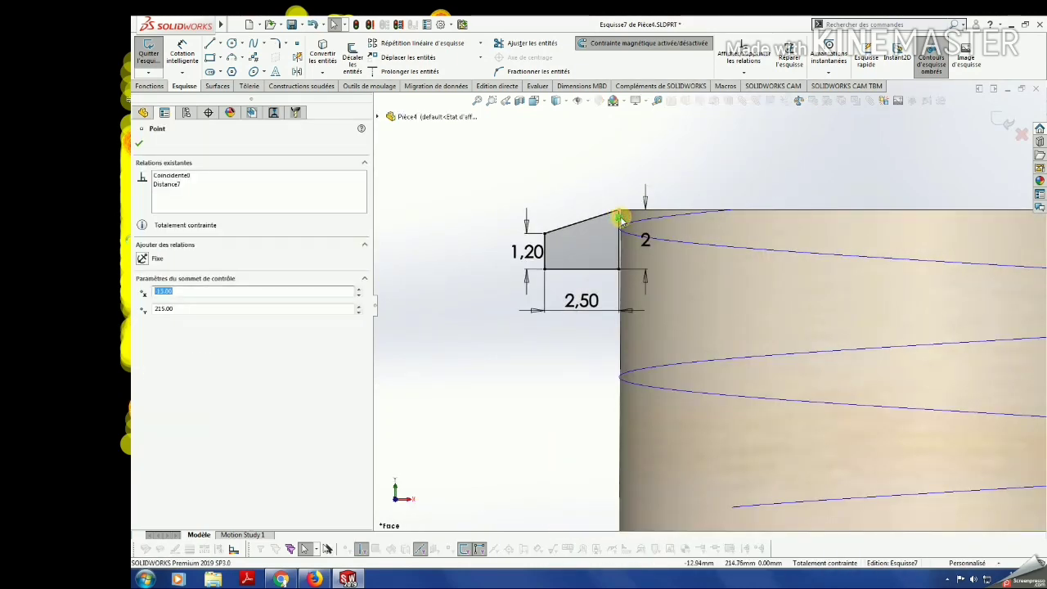
drag(620, 215, 621, 221)
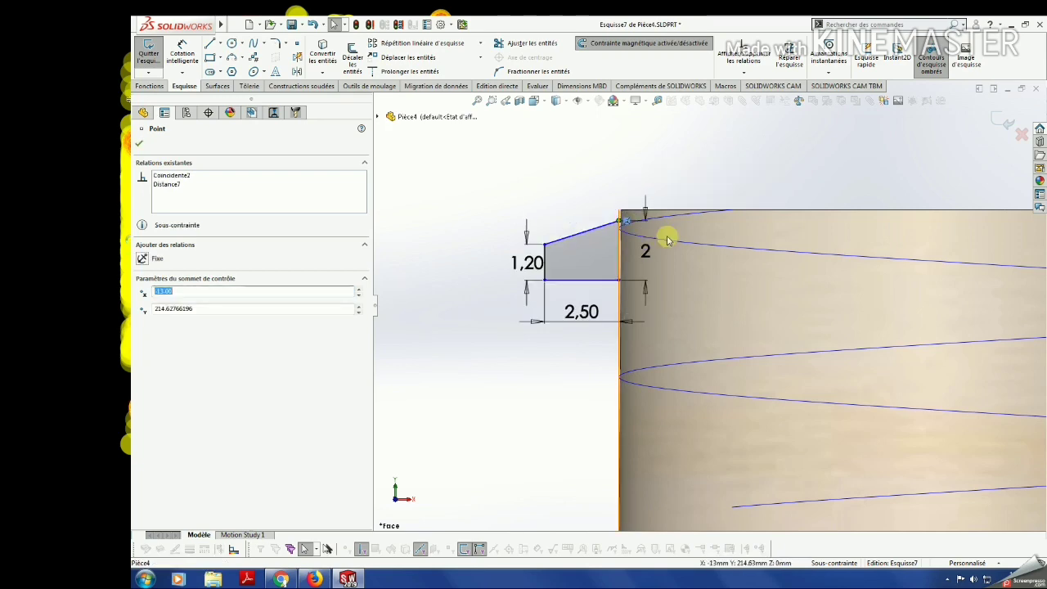
scroll(667, 240, up, 2)
click(181, 49)
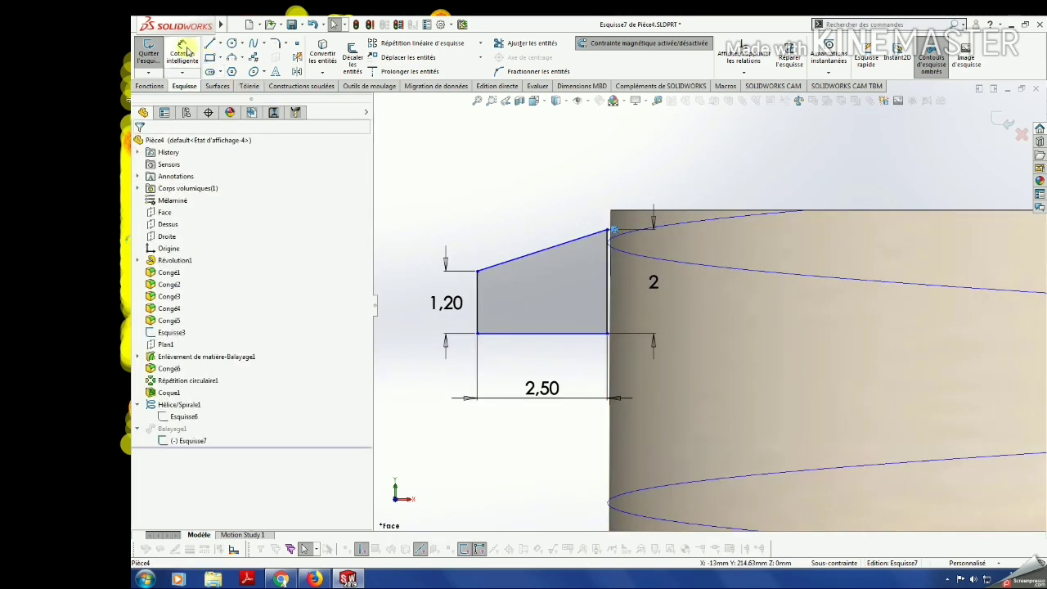
click(606, 232)
click(613, 212)
click(582, 179)
text(1)
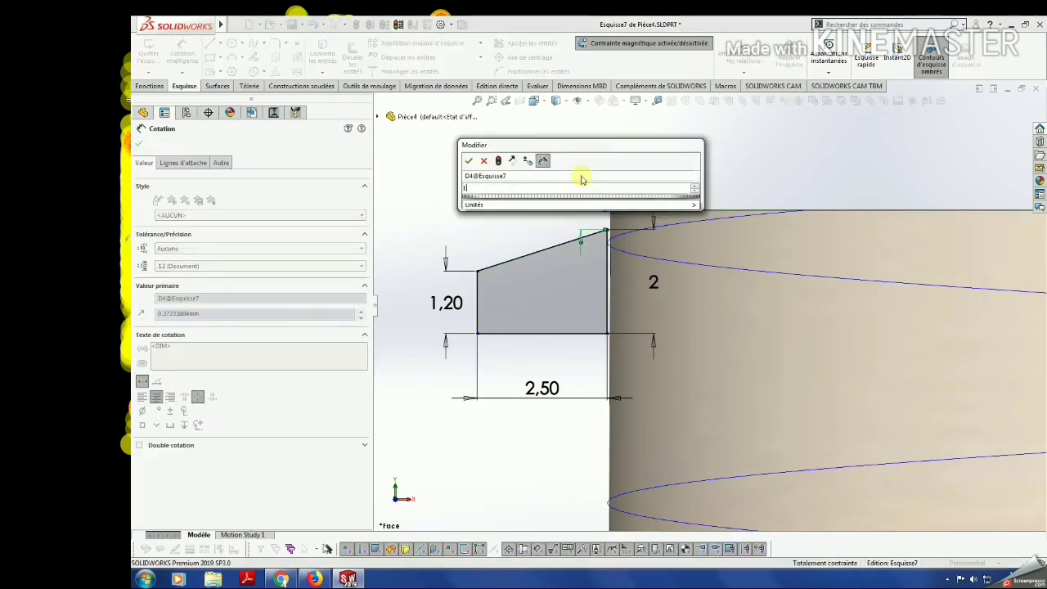
key(Return)
click(1005, 120)
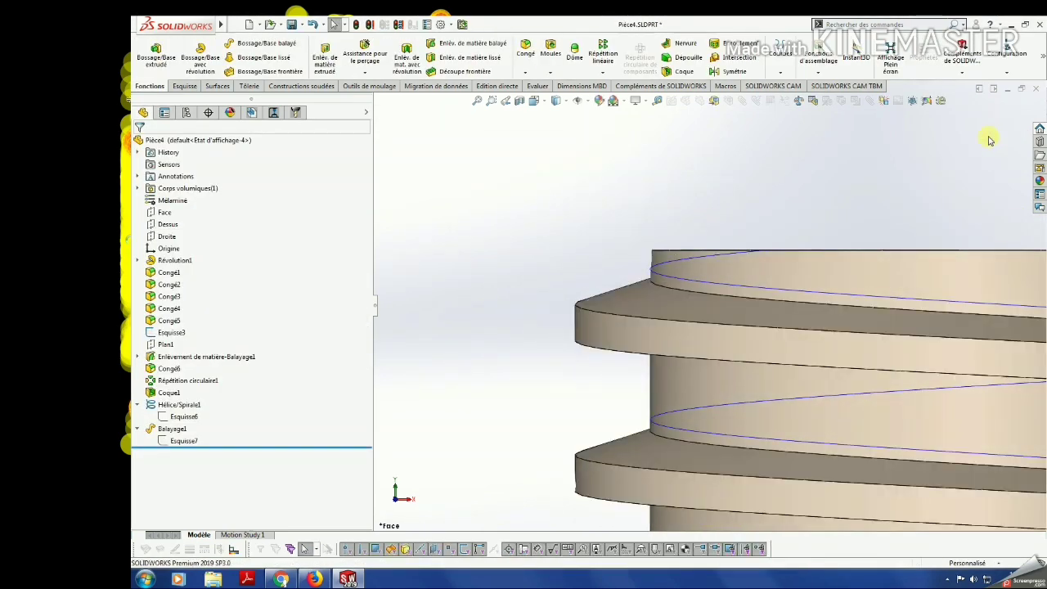
Orbit the bottle to inspect the rebuilt thread around the neck.
scroll(731, 335, down, 3)
mouse_move(802, 374)
middle_down()
mouse_move(680, 260)
mouse_move(716, 336)
middle_up()
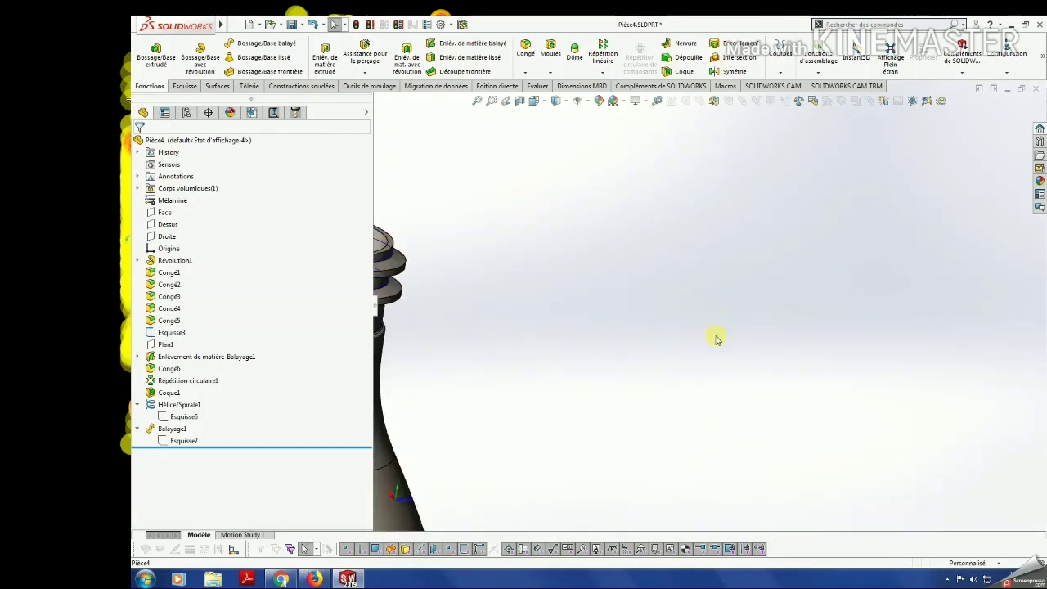
click(181, 405)
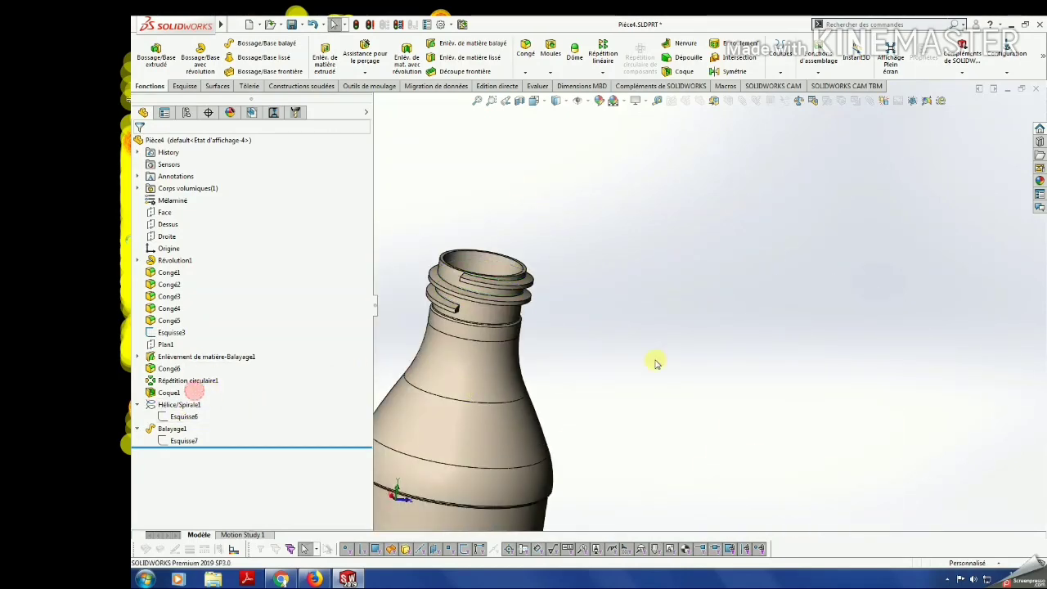
mouse_move(654, 362)
middle_down()
mouse_move(593, 326)
mouse_move(613, 292)
middle_up()
scroll(613, 292, up, 3)
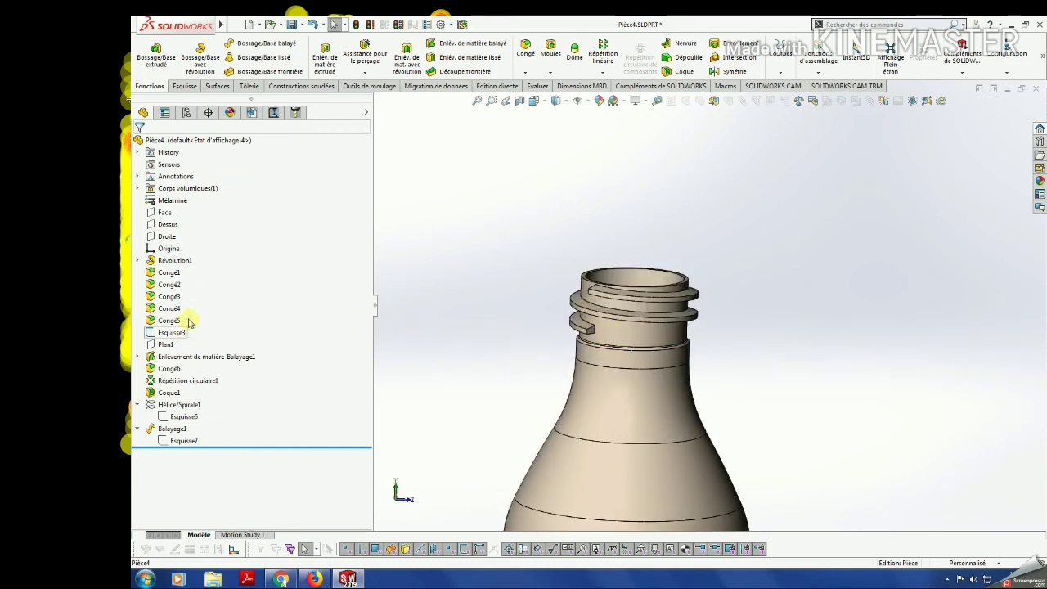
Open a sketch on the Droite plane and draw a closed rectangular profile against the neck.
click(167, 236)
click(174, 197)
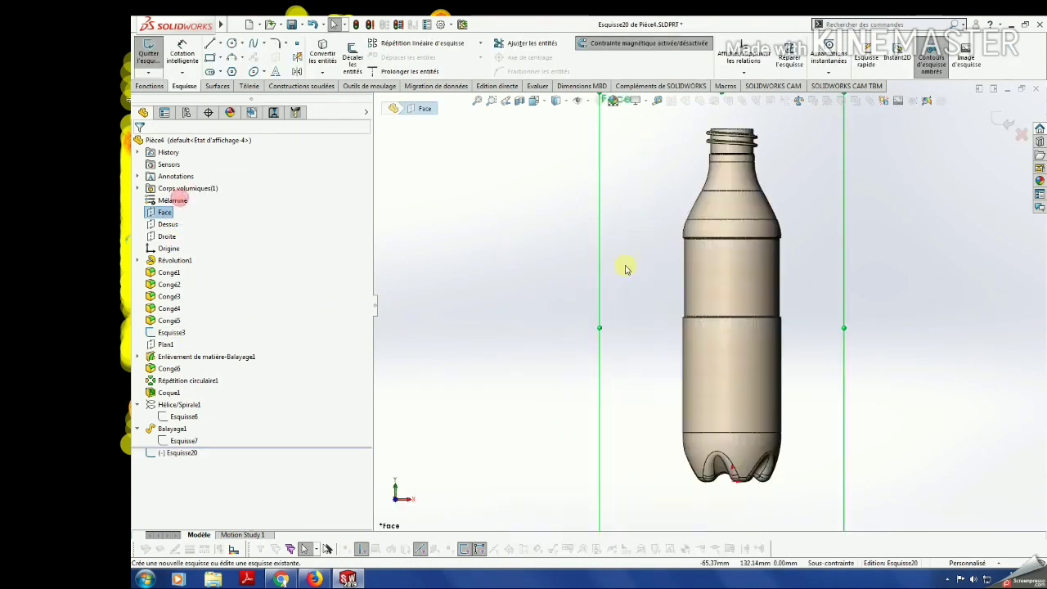
scroll(728, 164, up, 3)
scroll(728, 164, up, 2)
key(l)
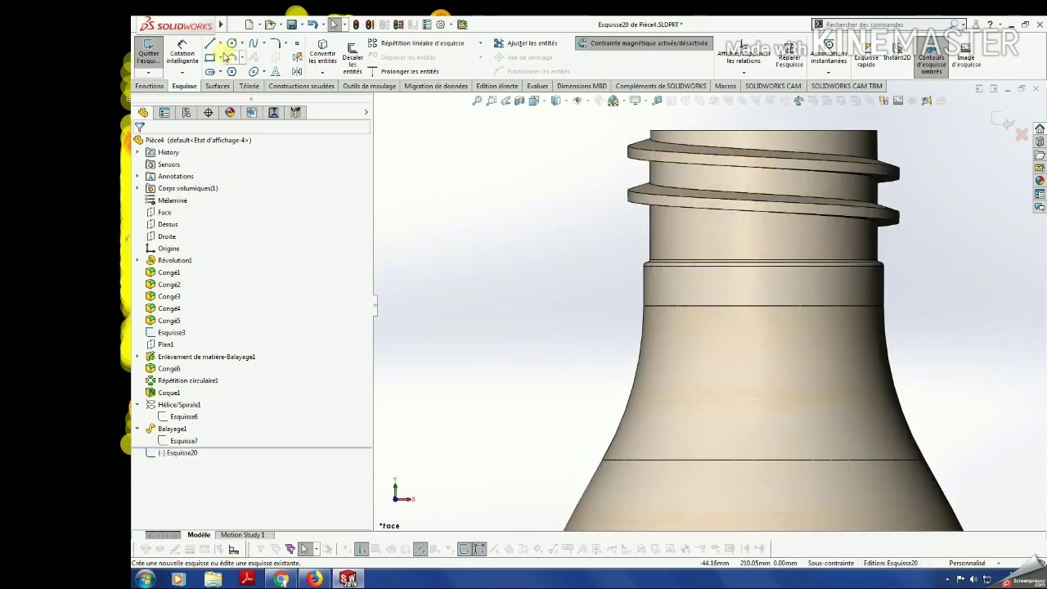
scroll(691, 252, up, 2)
click(678, 222)
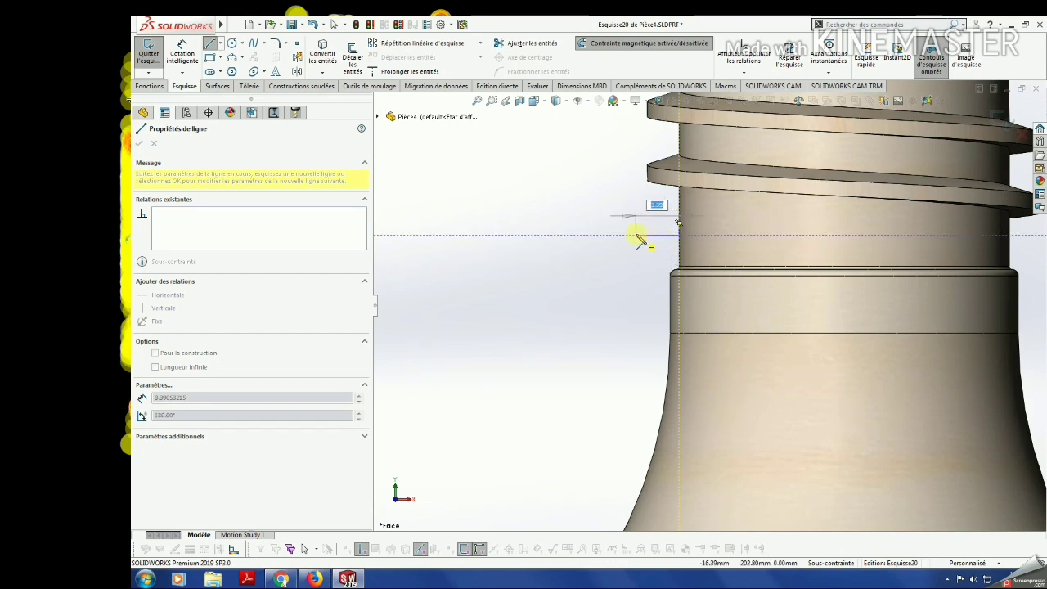
click(636, 236)
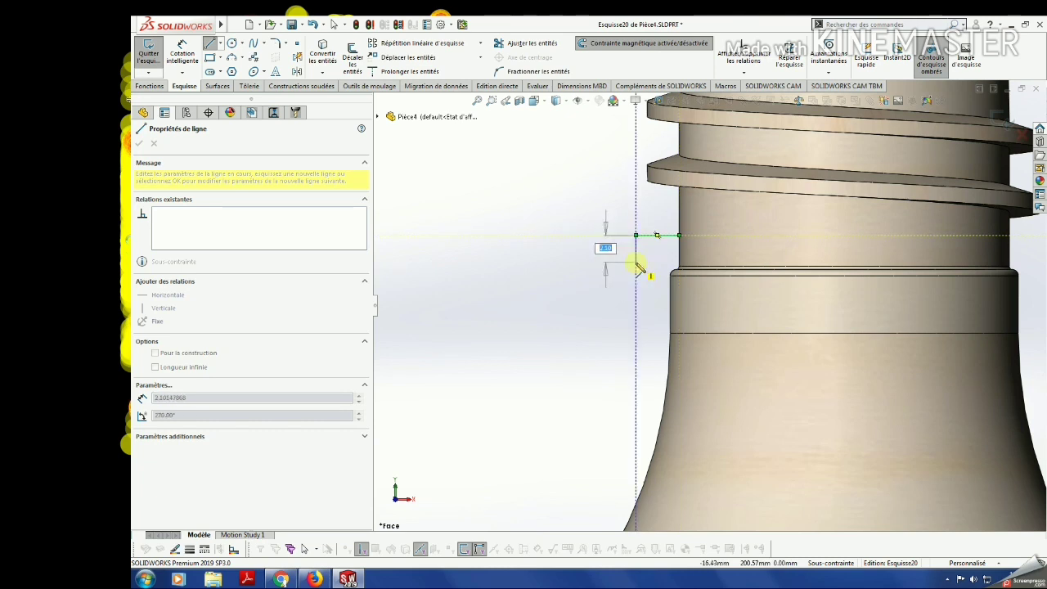
click(636, 261)
double_click(679, 261)
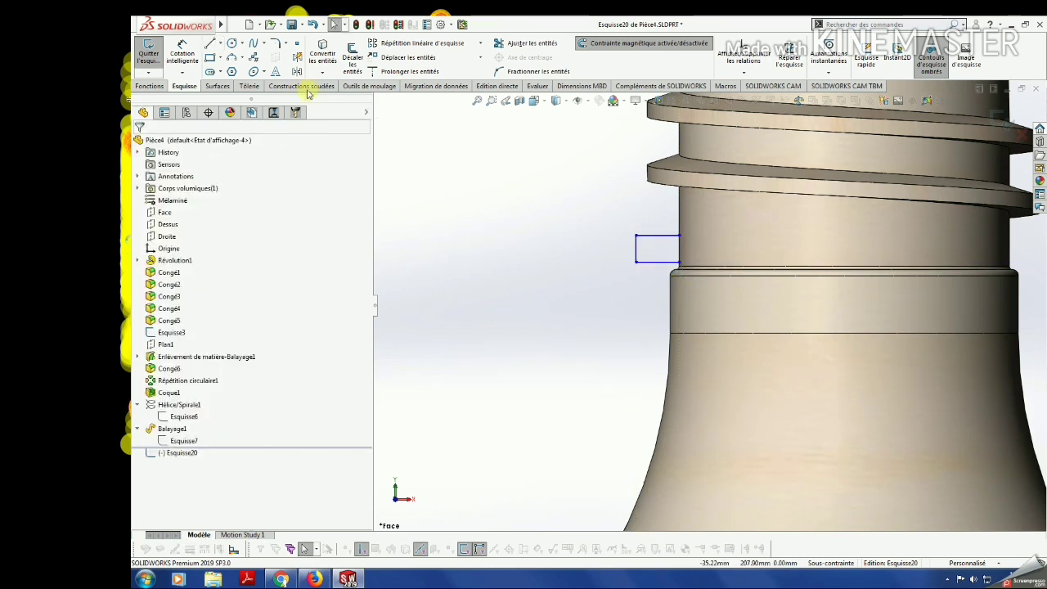
click(210, 43)
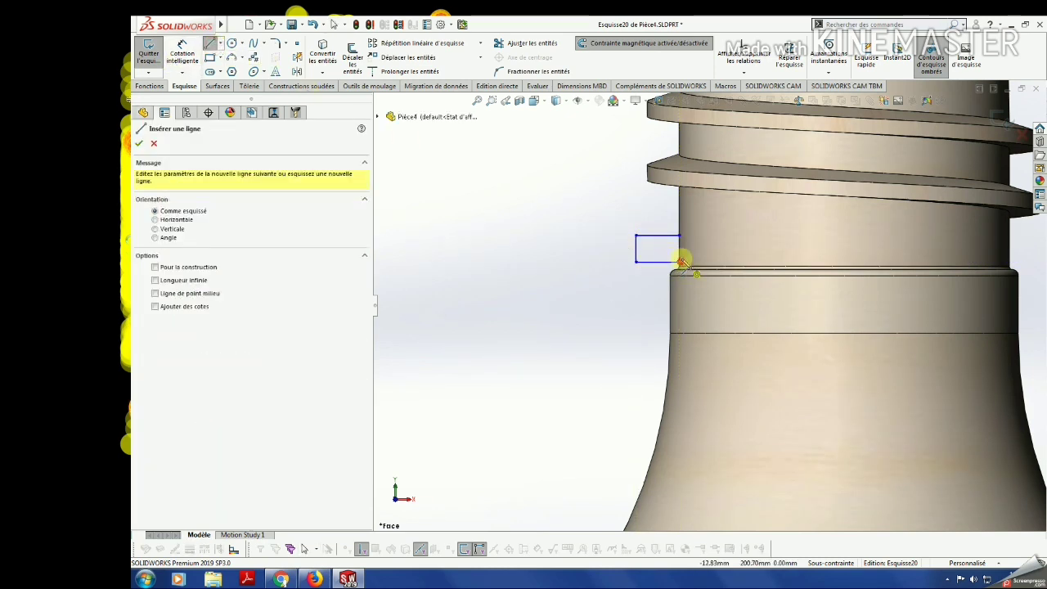
key(Escape)
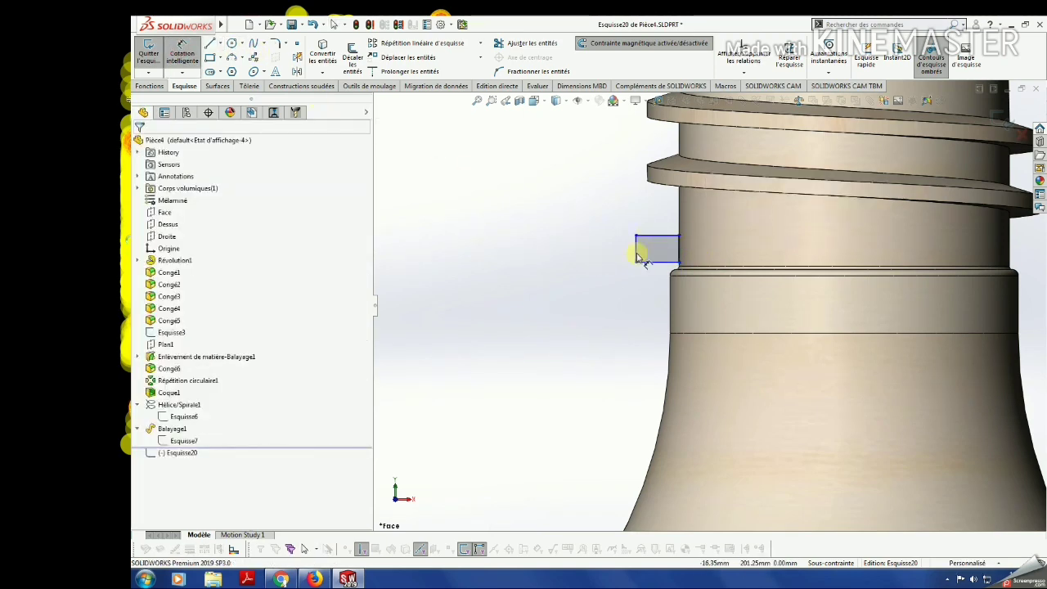
Dimension the rectangle 3.50 wide and 1.50 tall.
click(638, 249)
key(Escape)
click(659, 236)
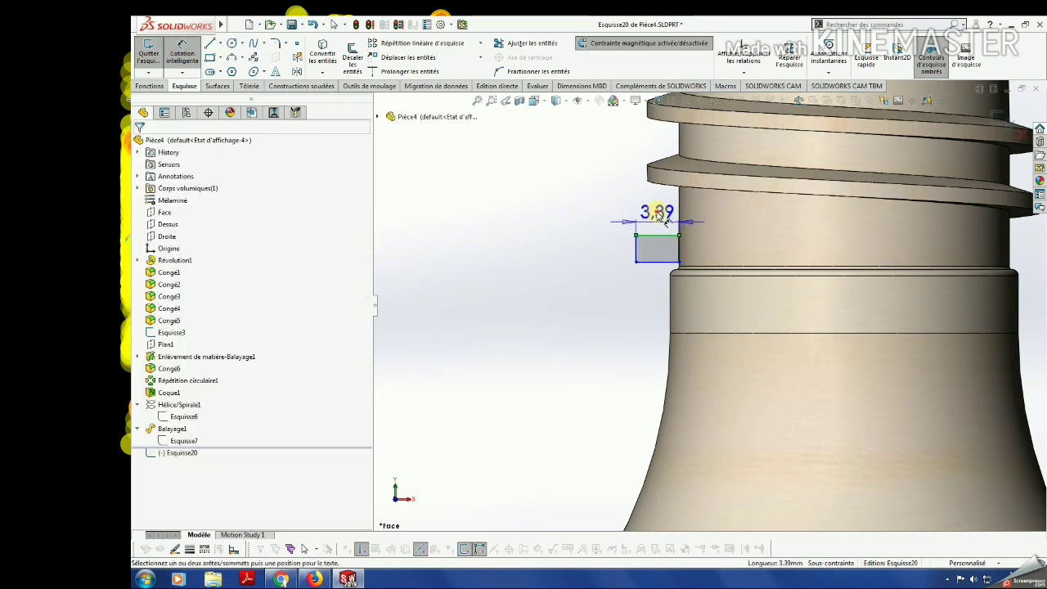
click(664, 214)
text(3.5)
key(Return)
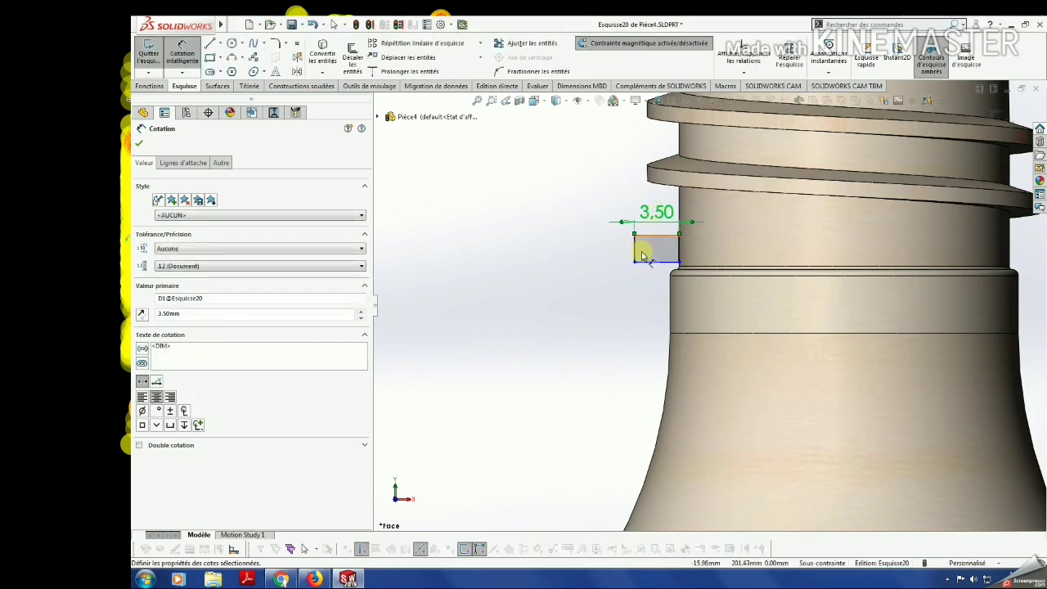
click(637, 252)
click(606, 246)
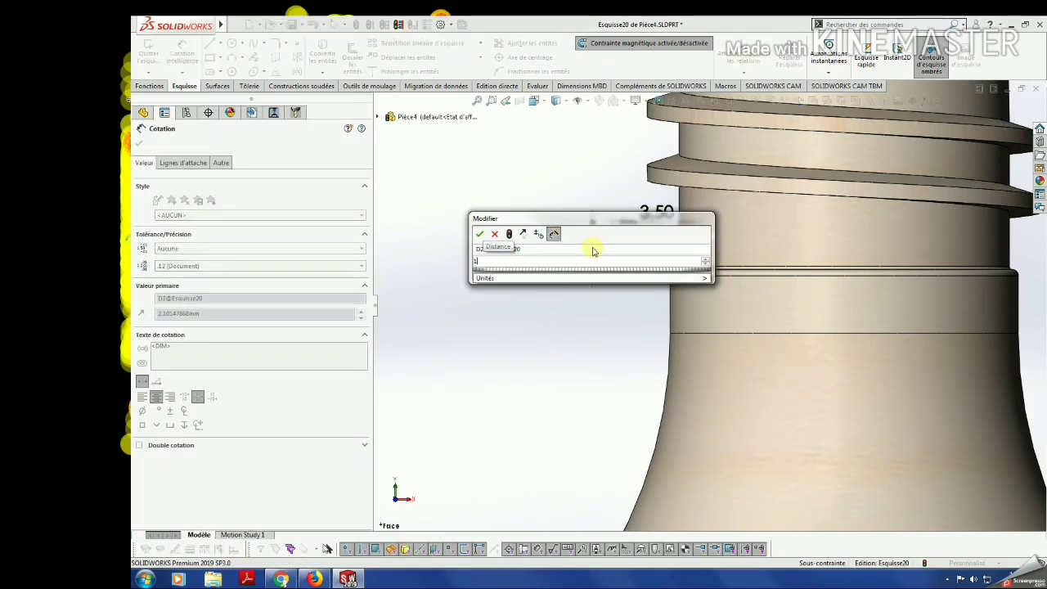
text(1.5)
key(Return)
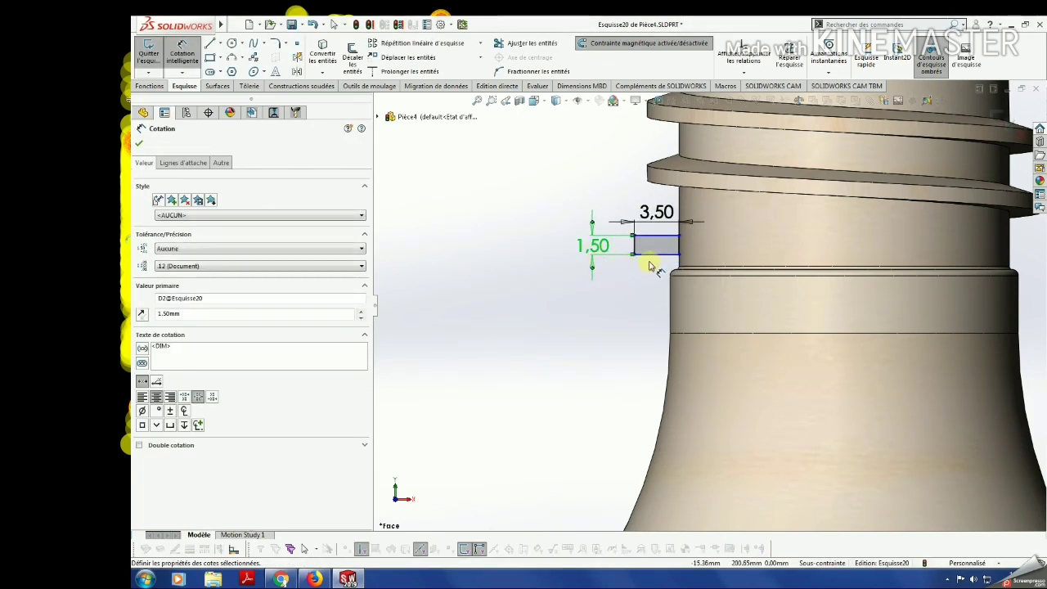
key(Escape)
Check the rectangle's bottom line and zoom around the neck to review the profile.
scroll(671, 262, down, 3)
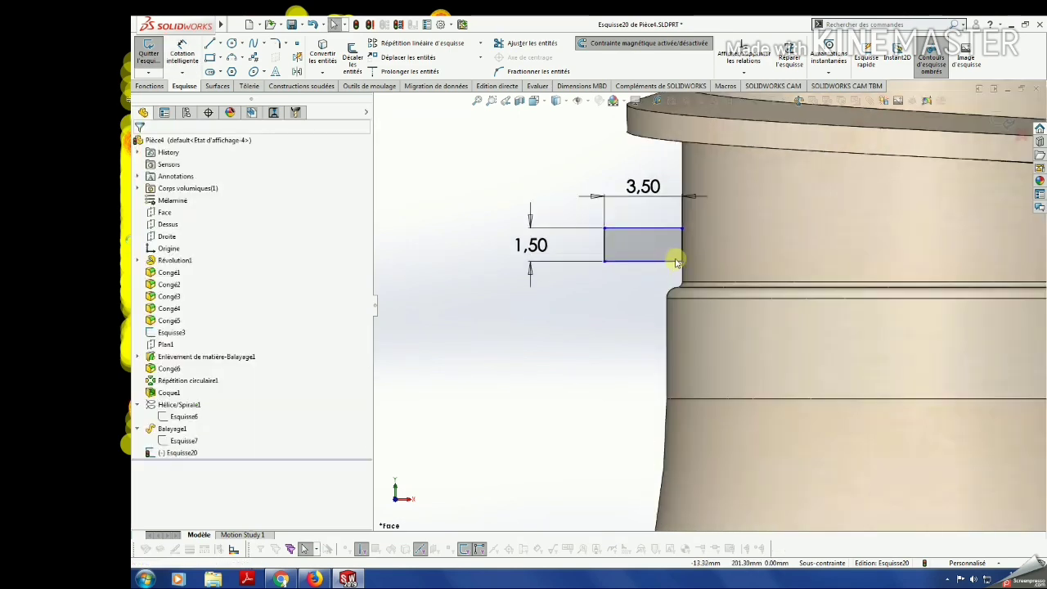
click(673, 262)
key(Escape)
scroll(671, 282, up, 3)
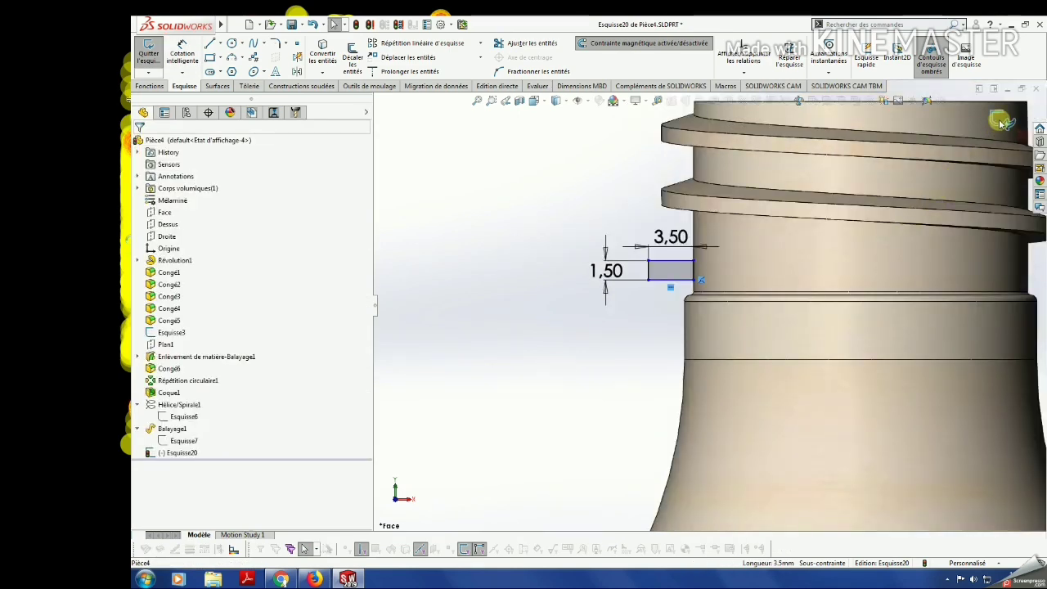
scroll(941, 204, up, 2)
scroll(895, 262, up, 1)
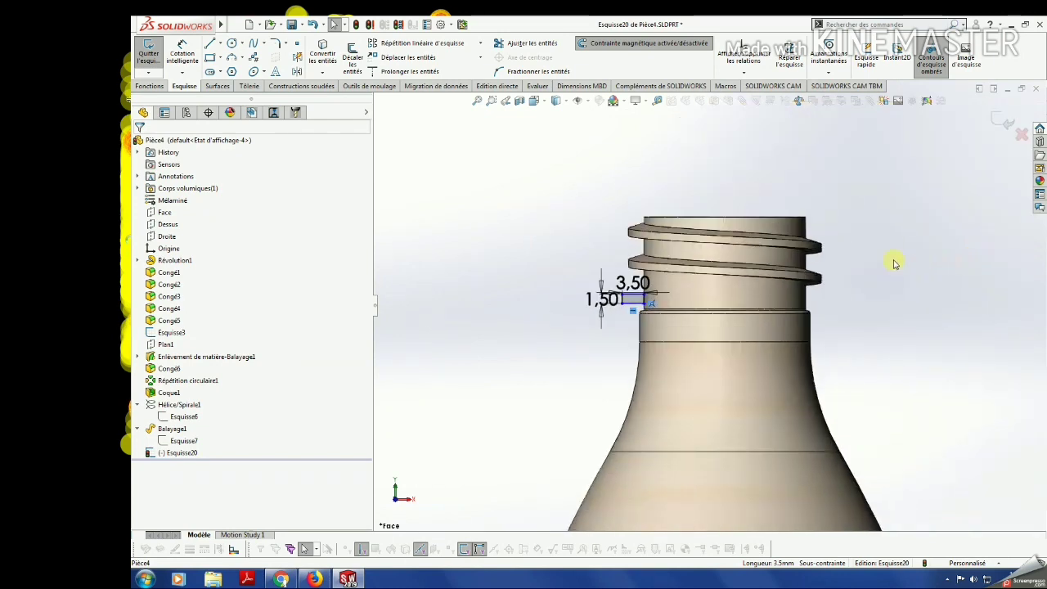
scroll(725, 250, down, 1)
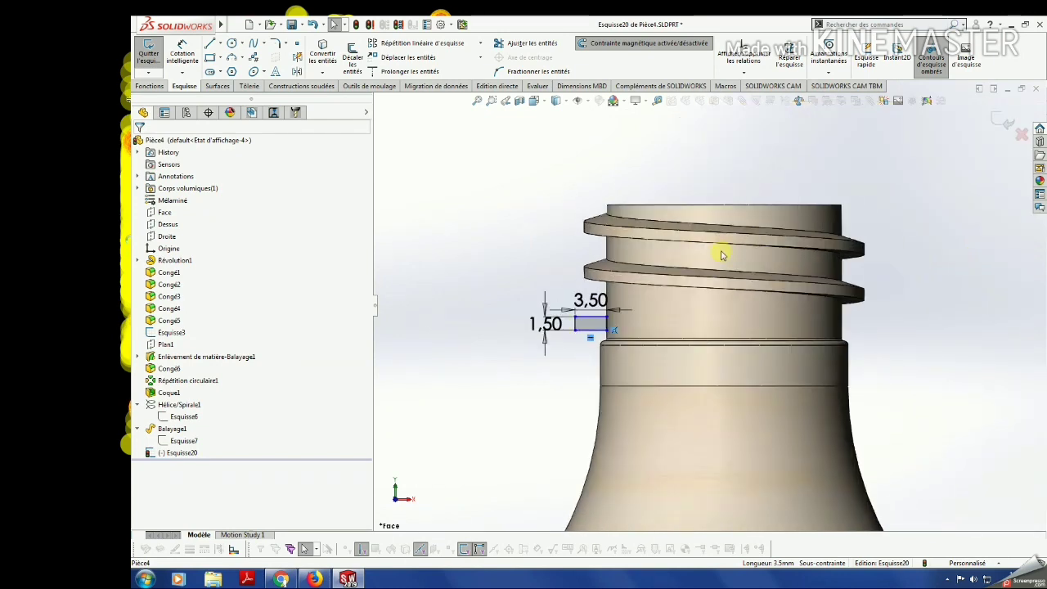
Draw a vertical construction axis through the neck and revolve the small rectangle around it into a ring.
click(221, 47)
click(222, 63)
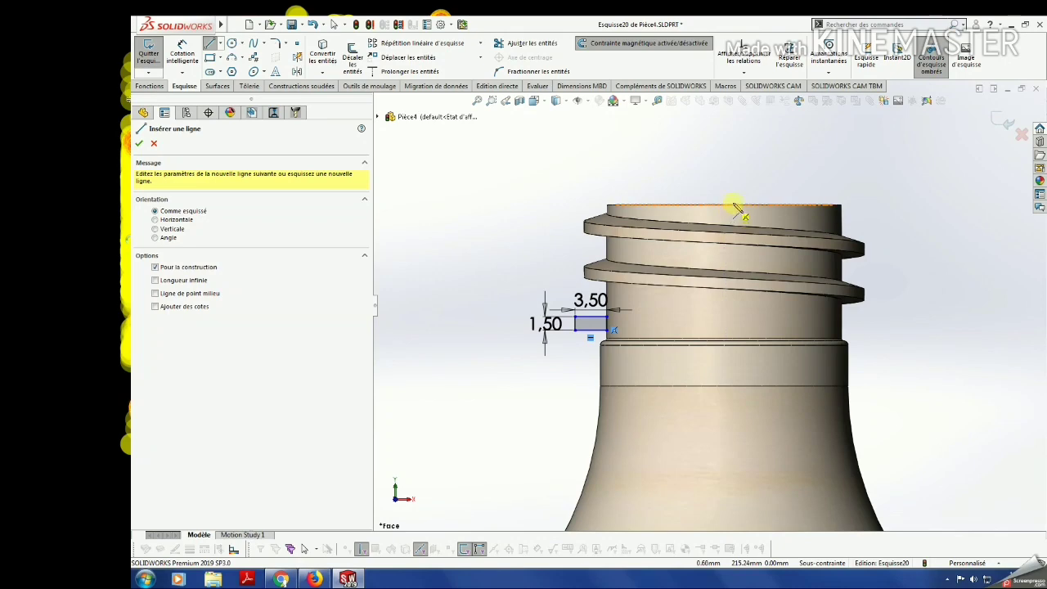
drag(725, 206, 724, 299)
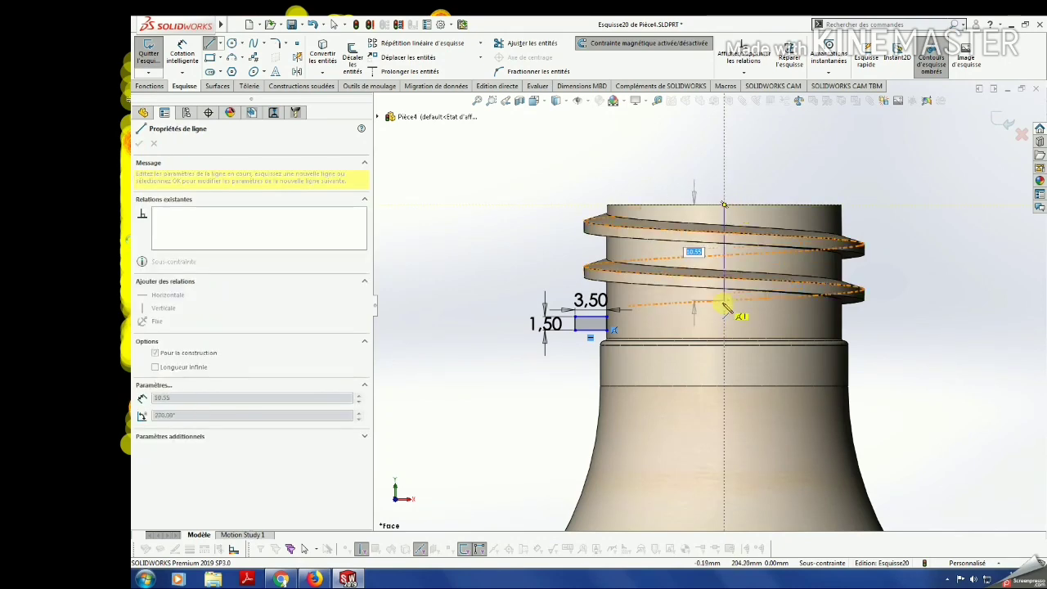
key(Escape)
drag(730, 335, 484, 301)
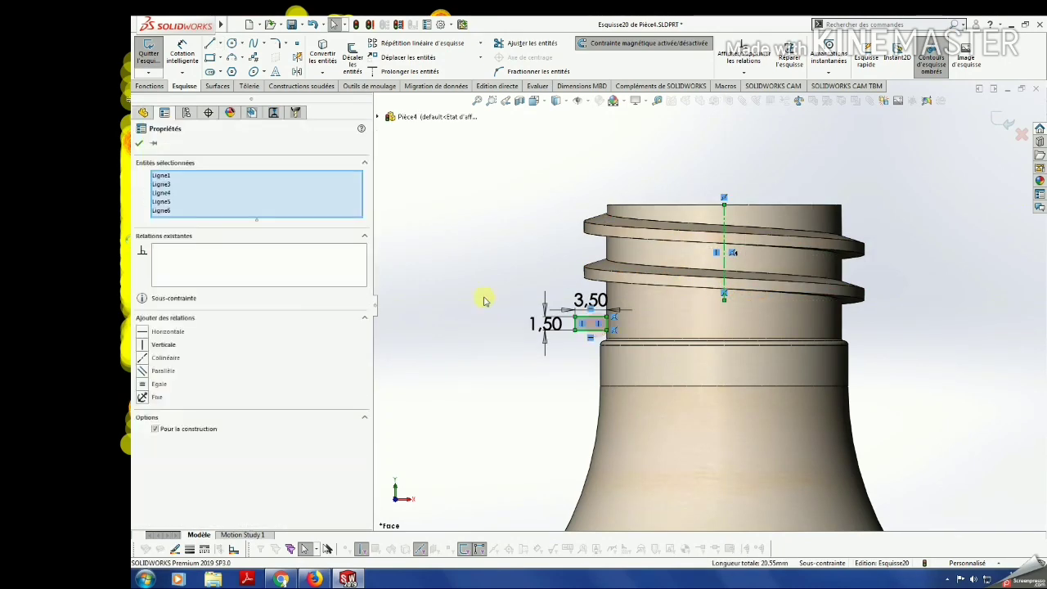
click(150, 86)
click(201, 54)
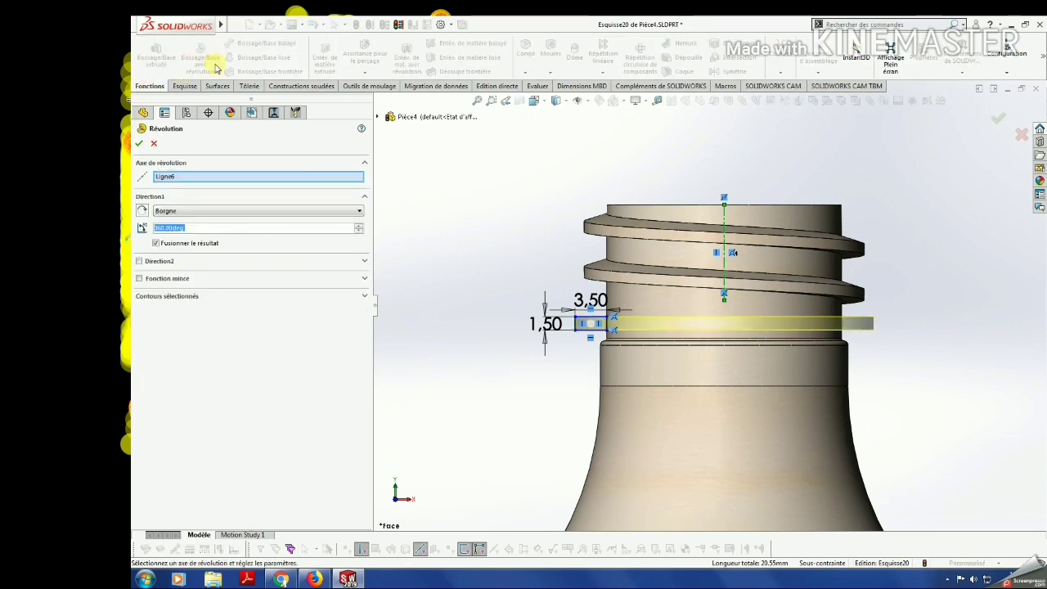
click(139, 143)
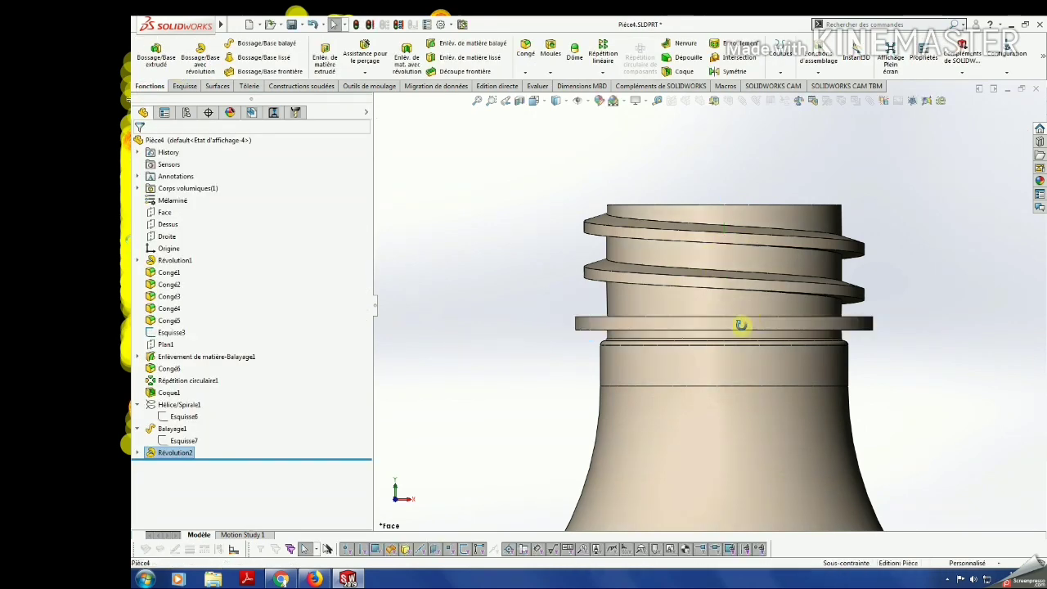
mouse_move(739, 325)
middle_down()
mouse_move(761, 335)
mouse_move(834, 264)
middle_up()
scroll(802, 215, up, 2)
scroll(772, 292, up, 2)
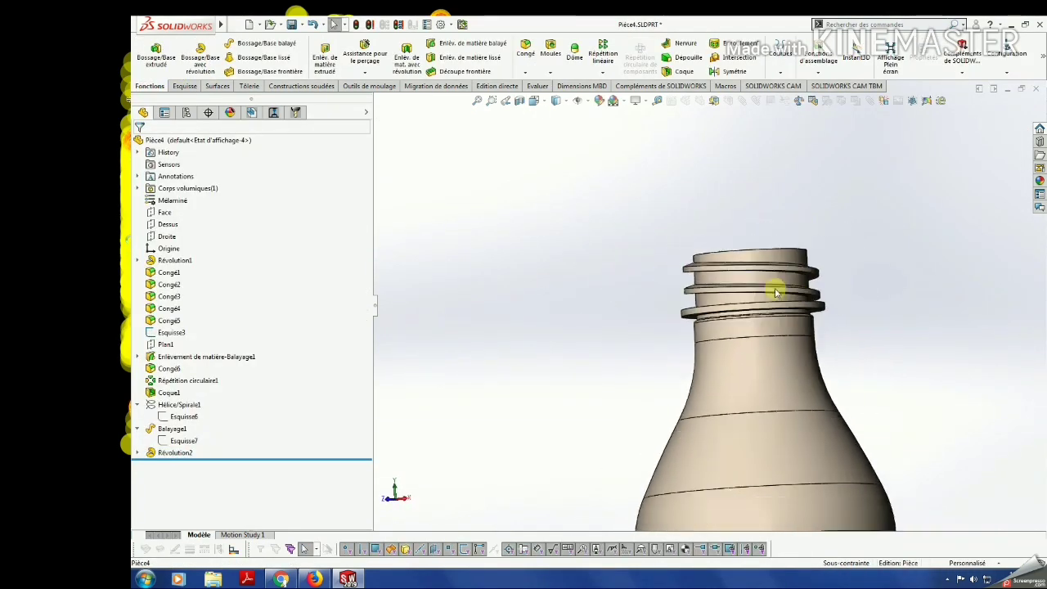
scroll(757, 295, up, 2)
middle_drag(764, 286, 705, 315)
Edit Esquisse20 to stretch the rectangle's lower corner onto the neck, then rebuild the ring.
click(137, 452)
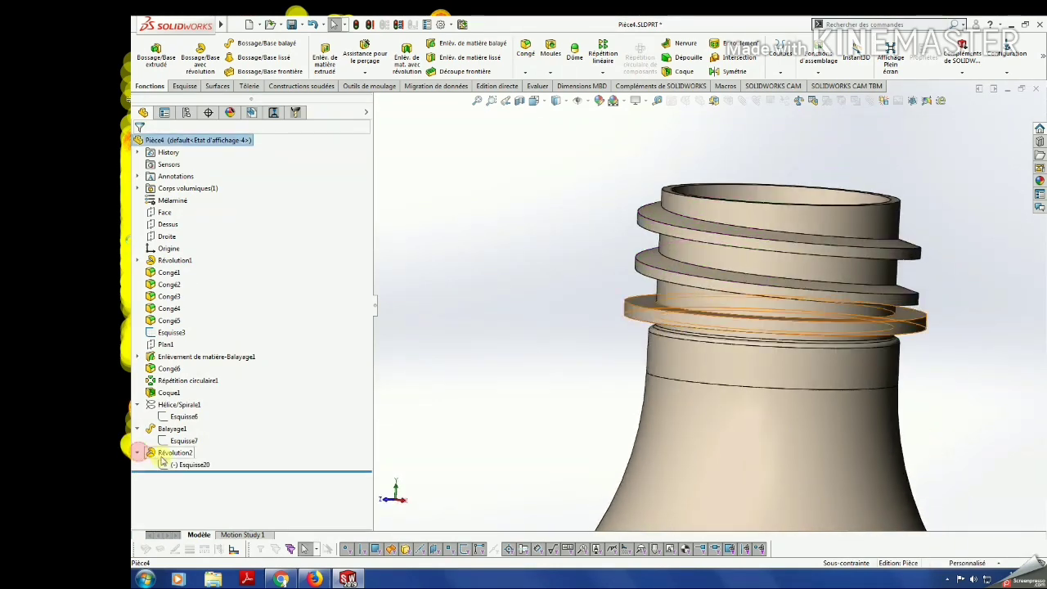
click(190, 465)
click(176, 427)
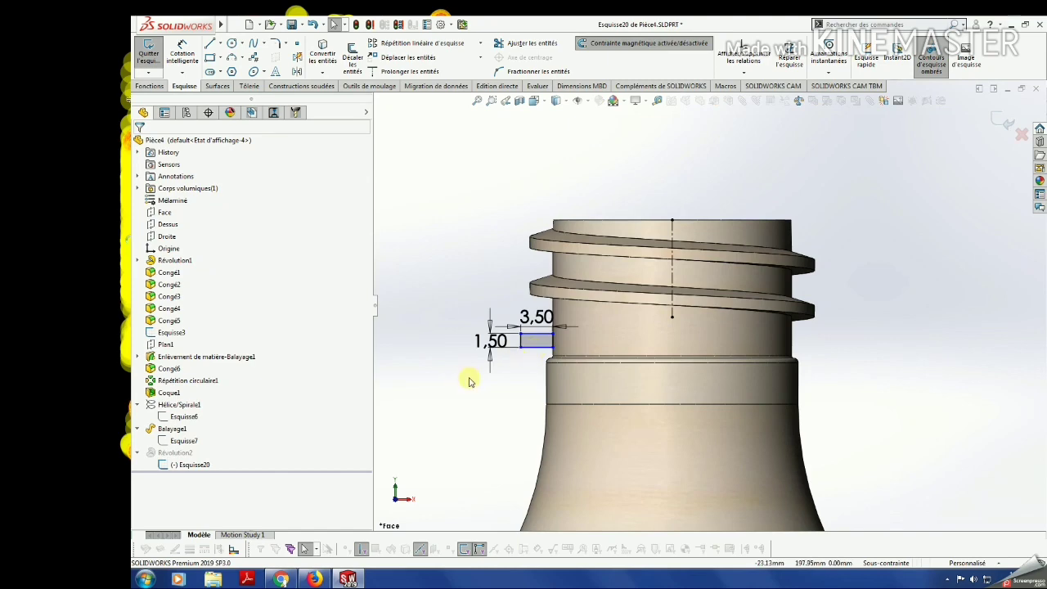
scroll(534, 362, down, 3)
drag(583, 332, 584, 351)
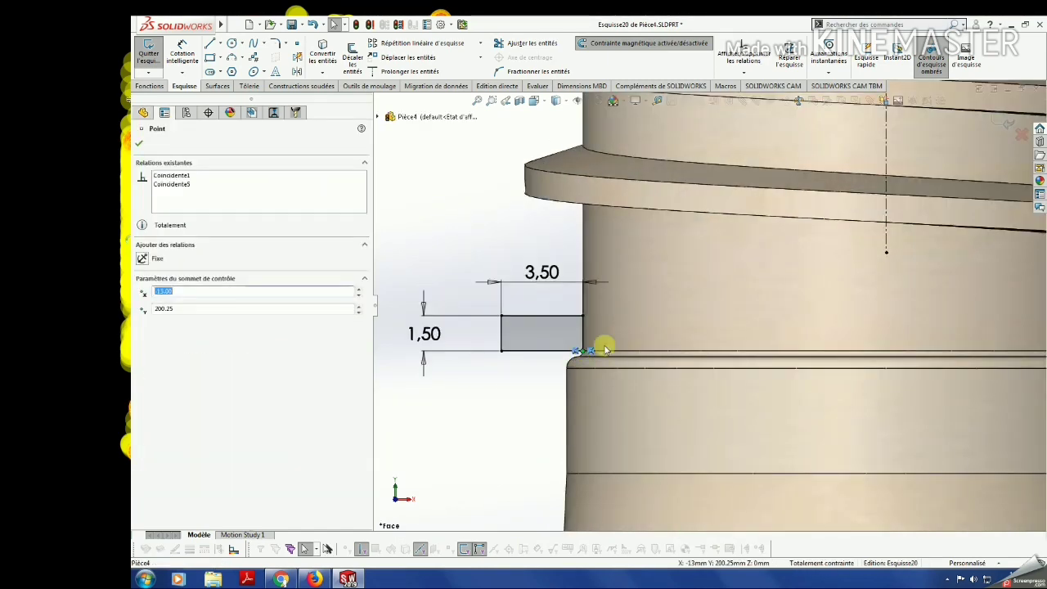
key(Escape)
click(1006, 123)
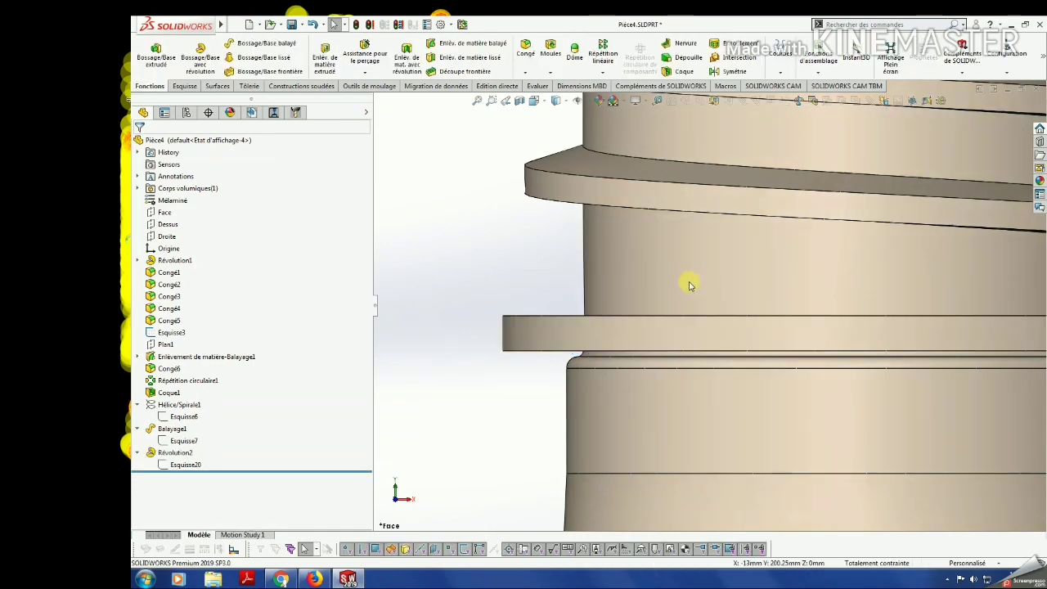
scroll(687, 327, up, 2)
key(space)
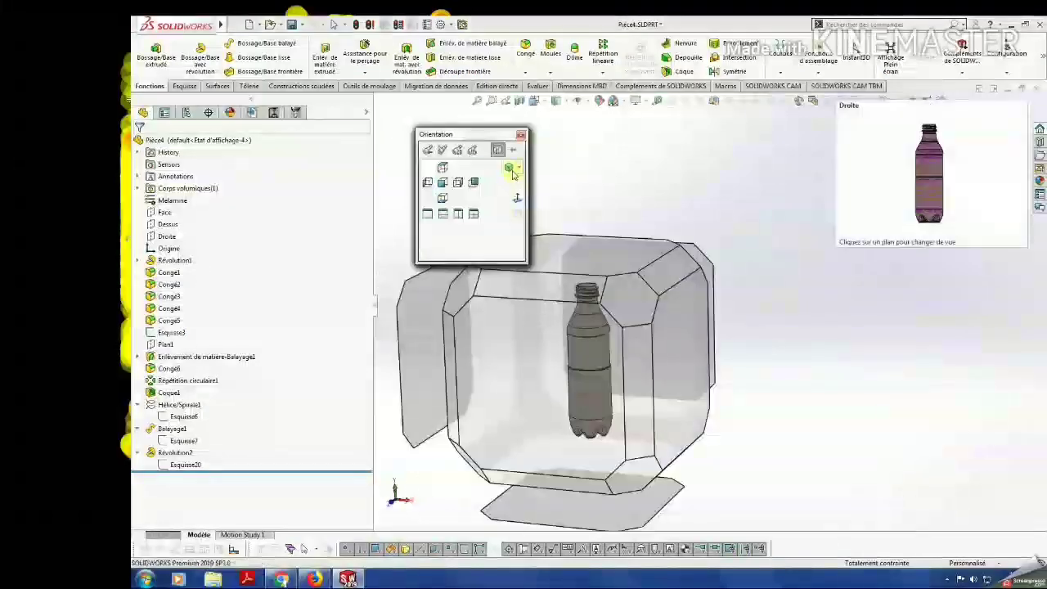
Remove the beige appearance so the bottle shows the default grey colour.
click(510, 168)
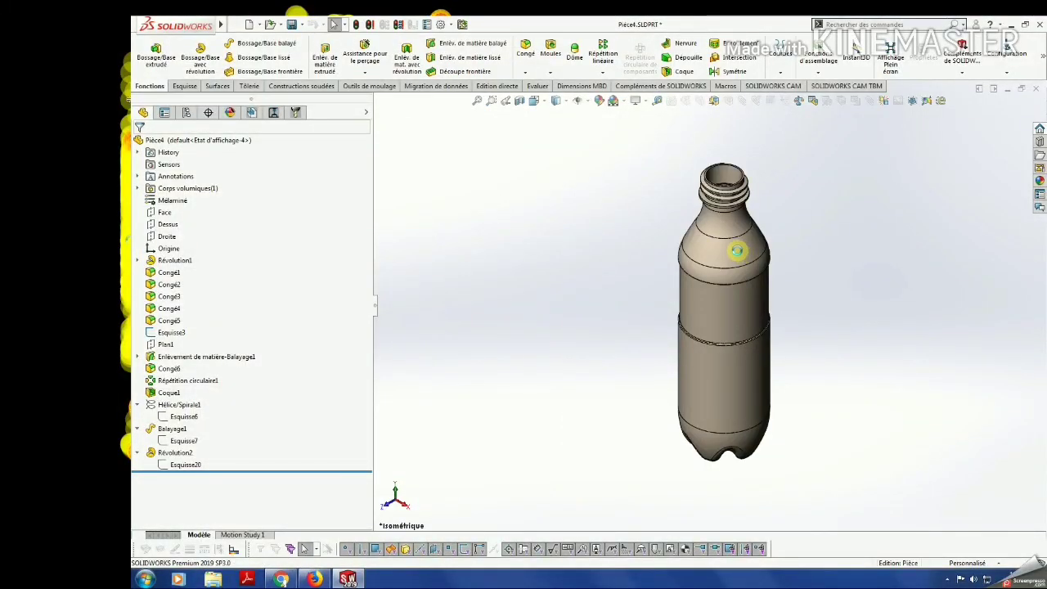
scroll(741, 237, down, 2)
click(740, 258)
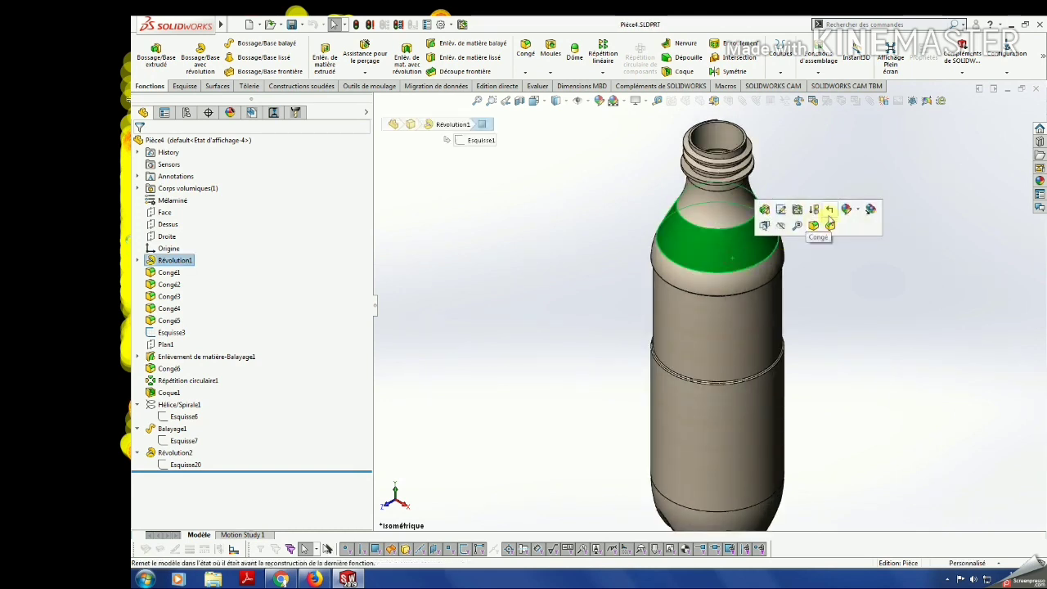
click(851, 212)
click(916, 282)
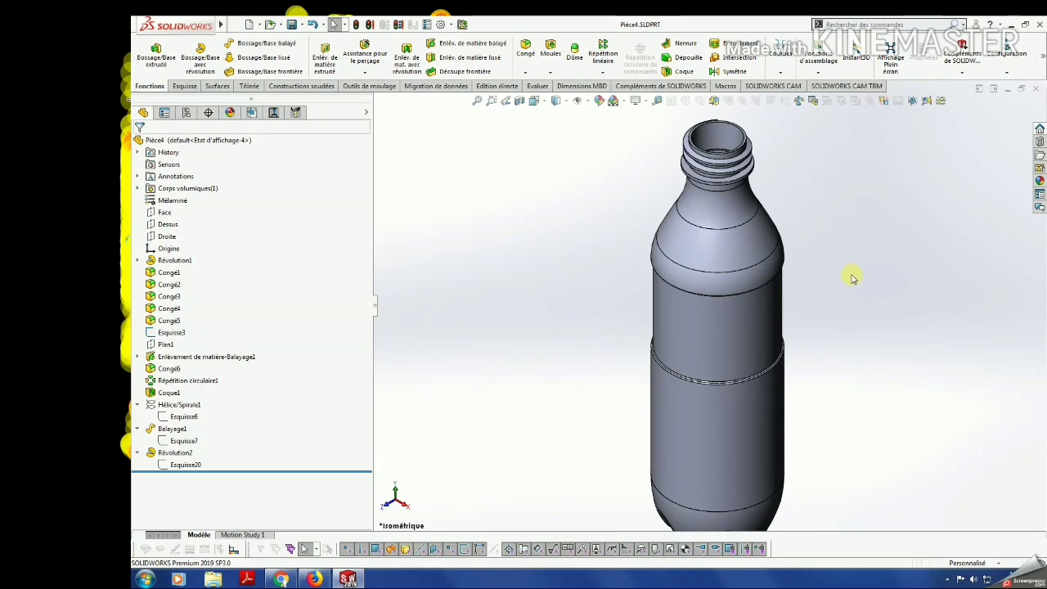
scroll(722, 132, down, 1)
scroll(723, 150, up, 1)
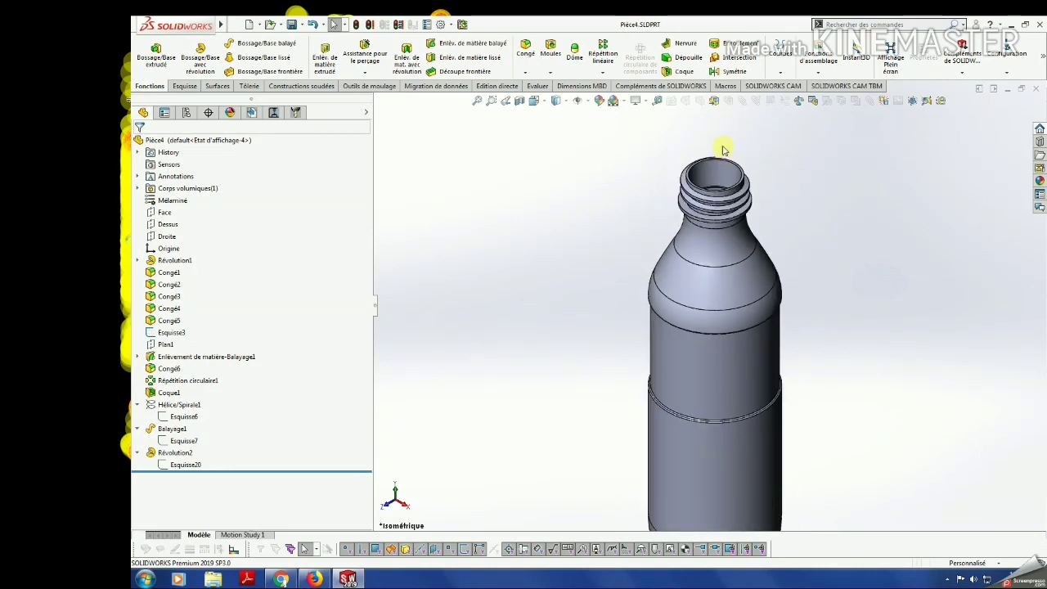
Change the Coque1 shell thickness from 1.00 mm to 1.5 mm.
click(722, 166)
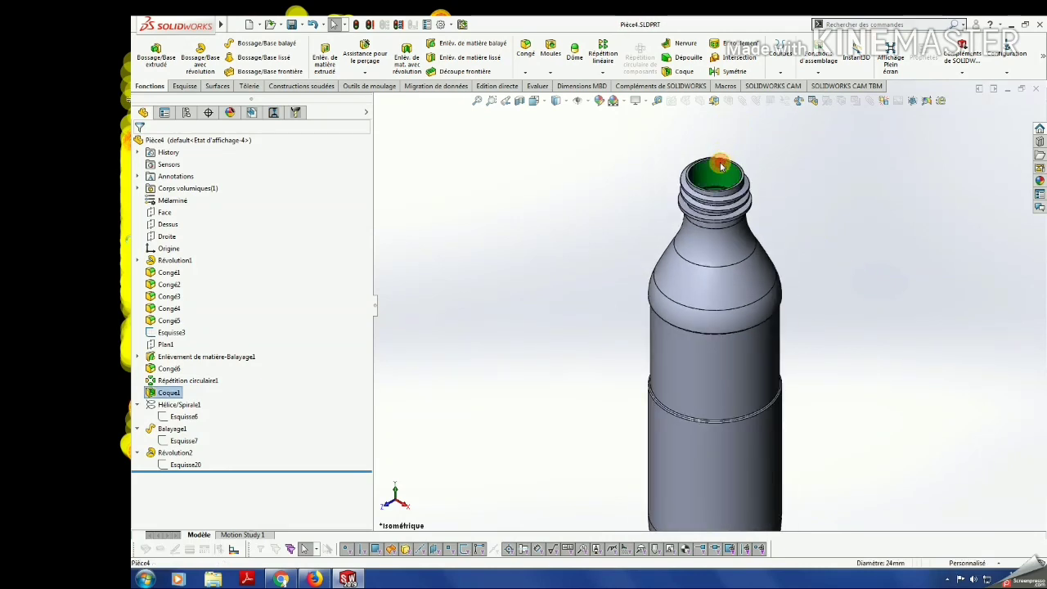
click(169, 393)
click(155, 364)
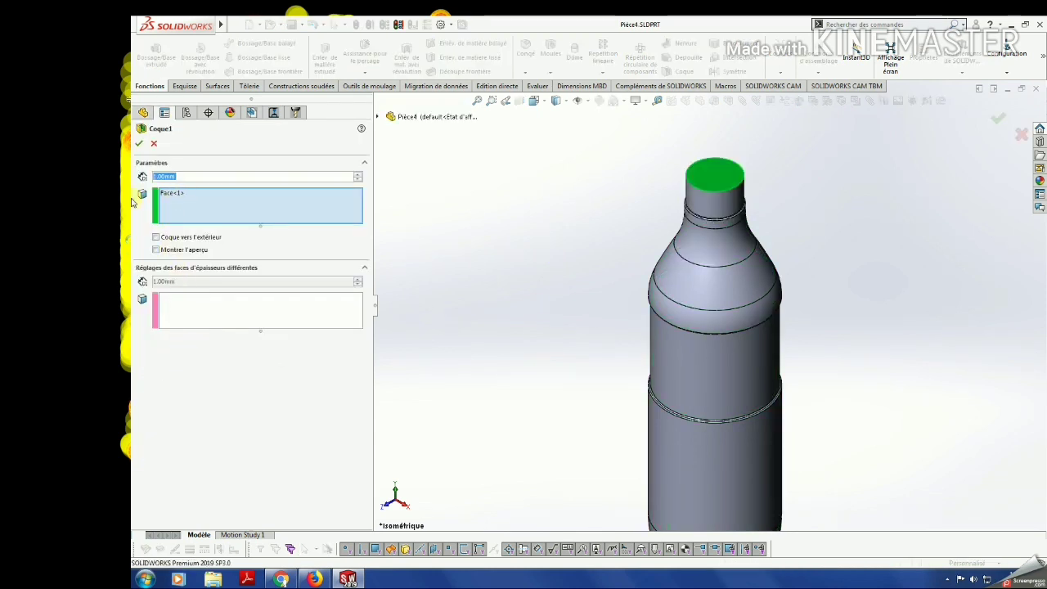
text(1.5)
key(Return)
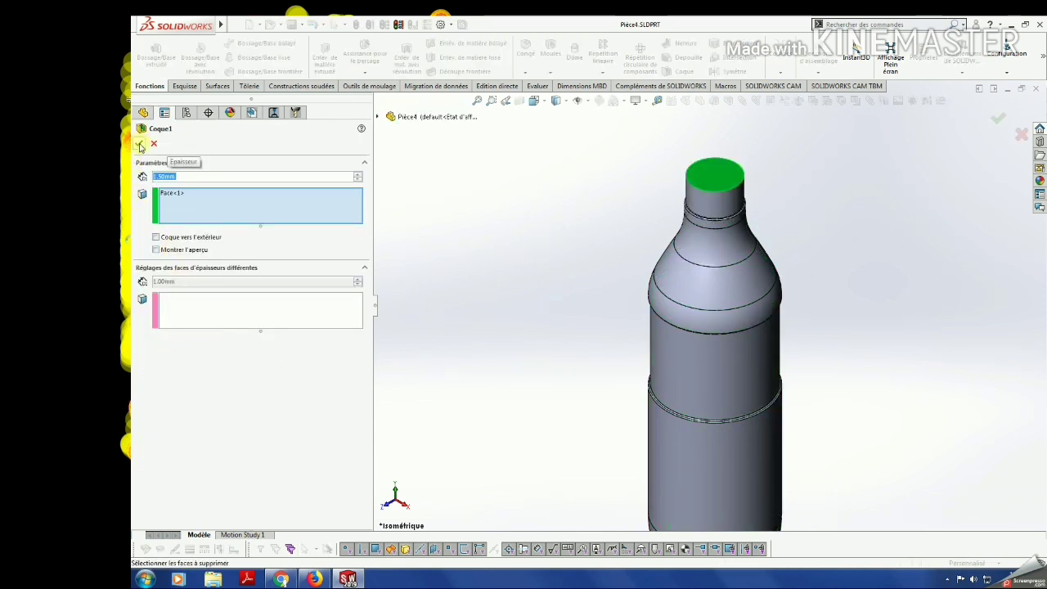
click(139, 144)
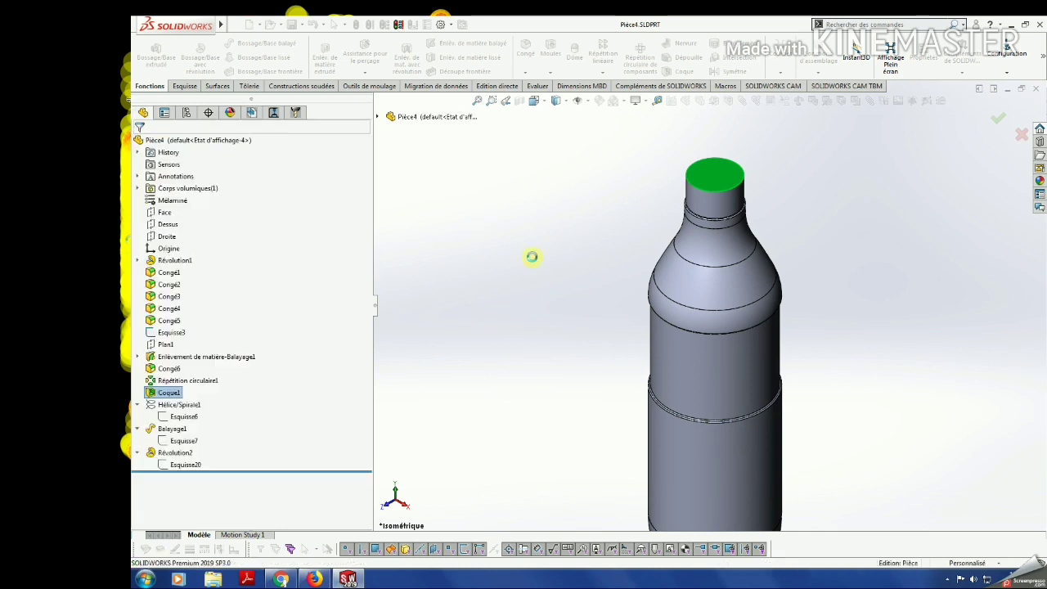
click(459, 369)
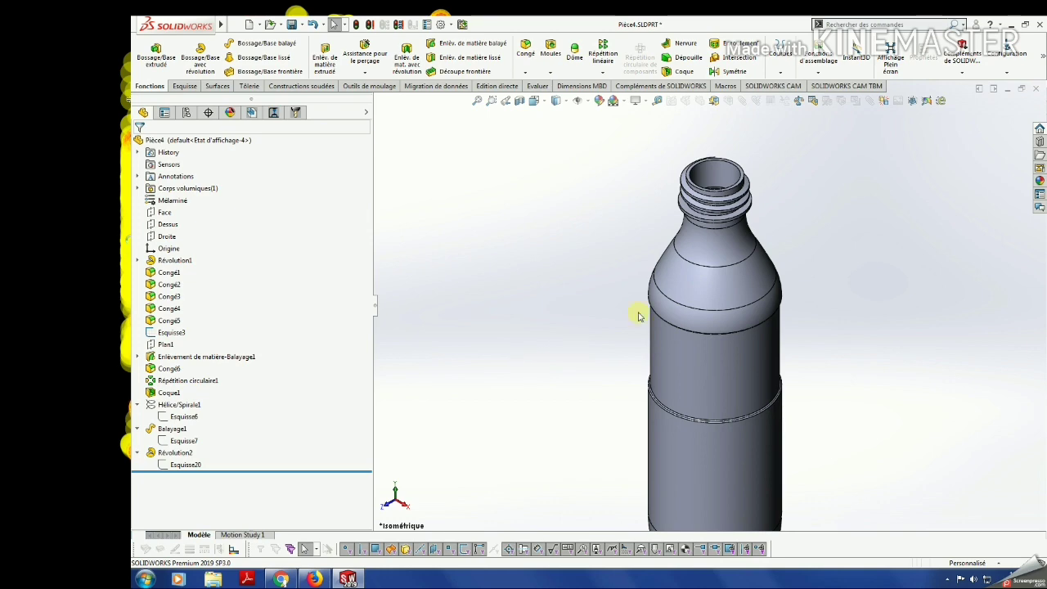
Set the neck ring's dimension to 2.50 and rebuild the model.
scroll(730, 193, down, 3)
scroll(730, 192, down, 2)
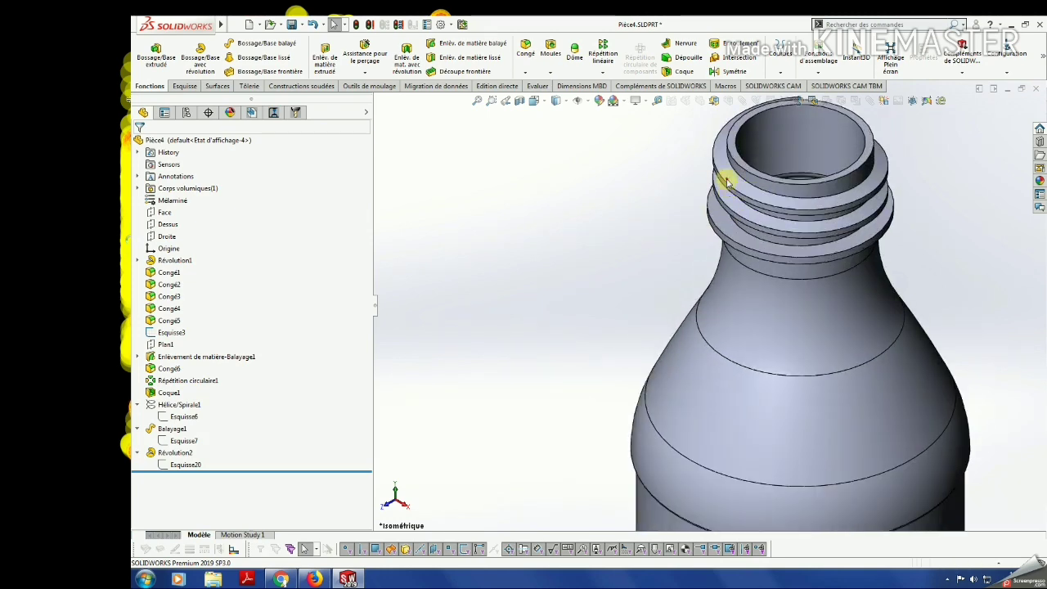
click(727, 181)
key(Escape)
scroll(731, 180, down, 2)
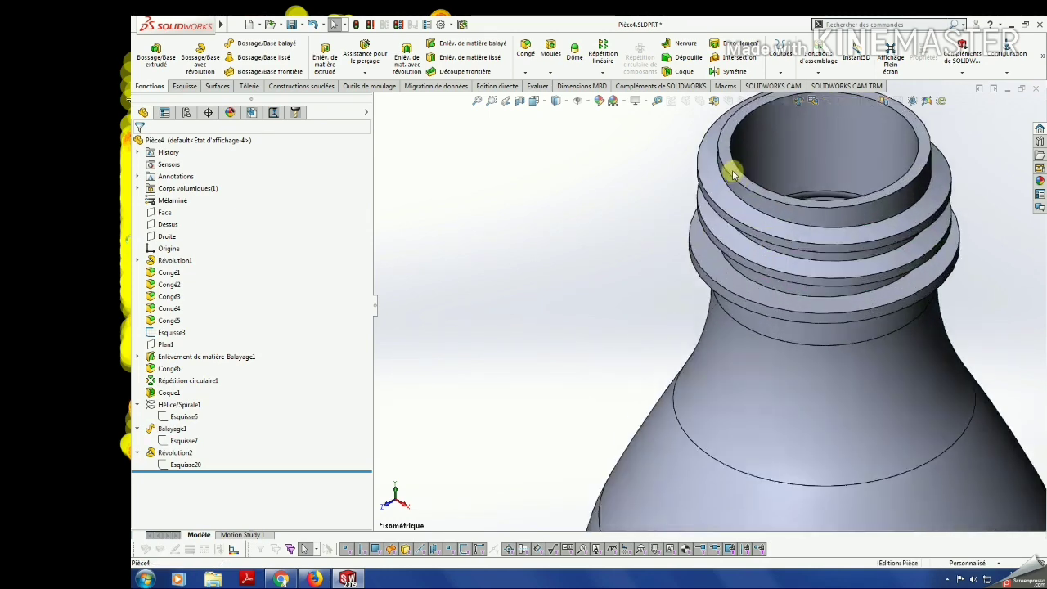
click(715, 278)
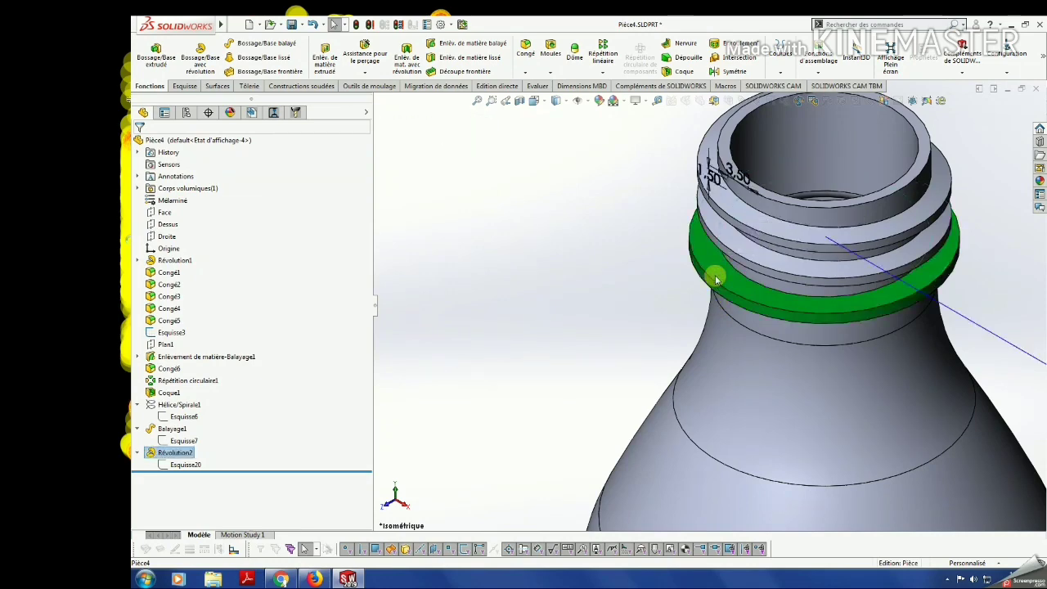
double_click(738, 178)
text(2.5)
key(Return)
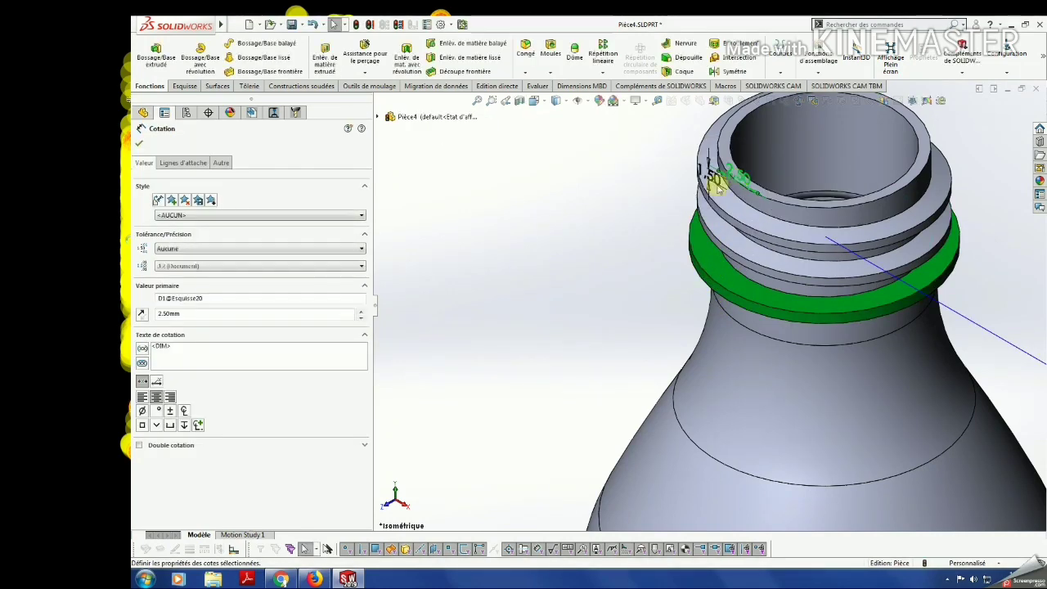
click(357, 24)
click(545, 206)
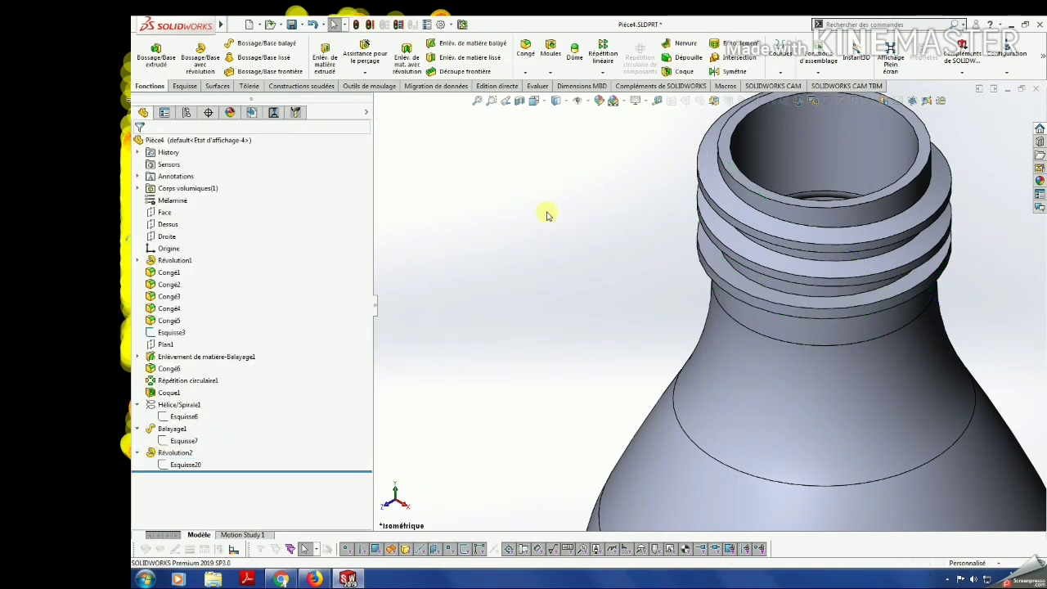
Change the thread profile dimensions from 2.50 to 1.50 and from 1.20 to 1.00, then rebuild.
click(717, 188)
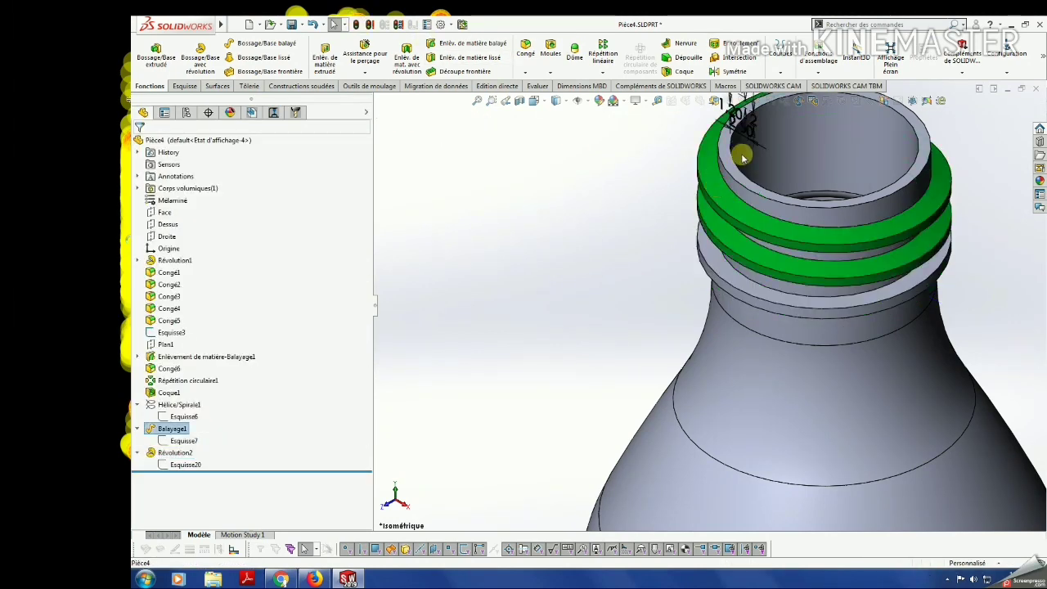
scroll(732, 159, down, 3)
scroll(722, 170, down, 3)
mouse_move(722, 170)
middle_down()
mouse_move(736, 159)
mouse_move(715, 246)
mouse_move(727, 236)
middle_up()
double_click(673, 292)
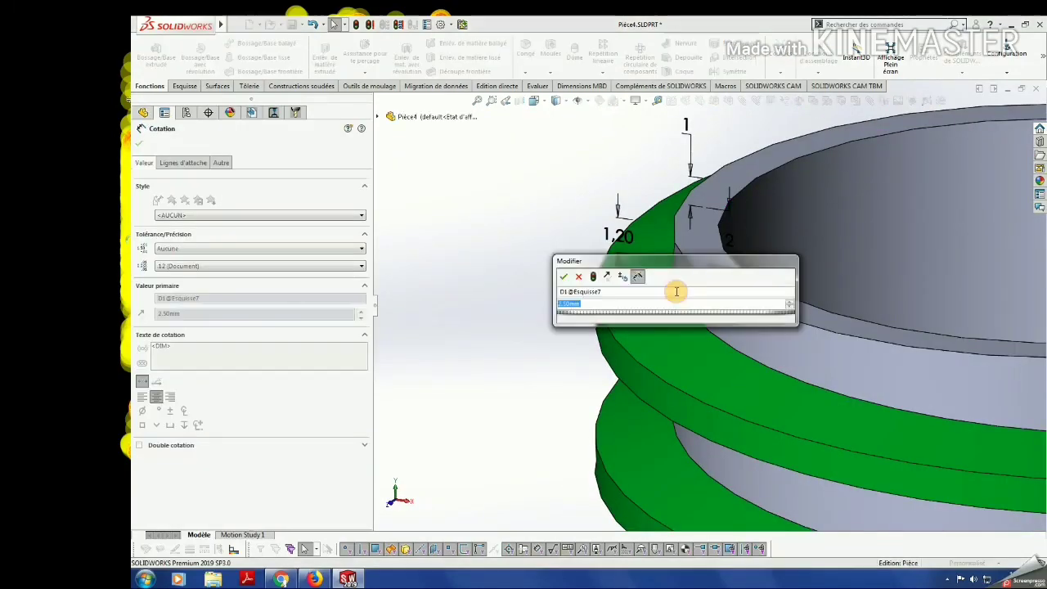
text(1.5)
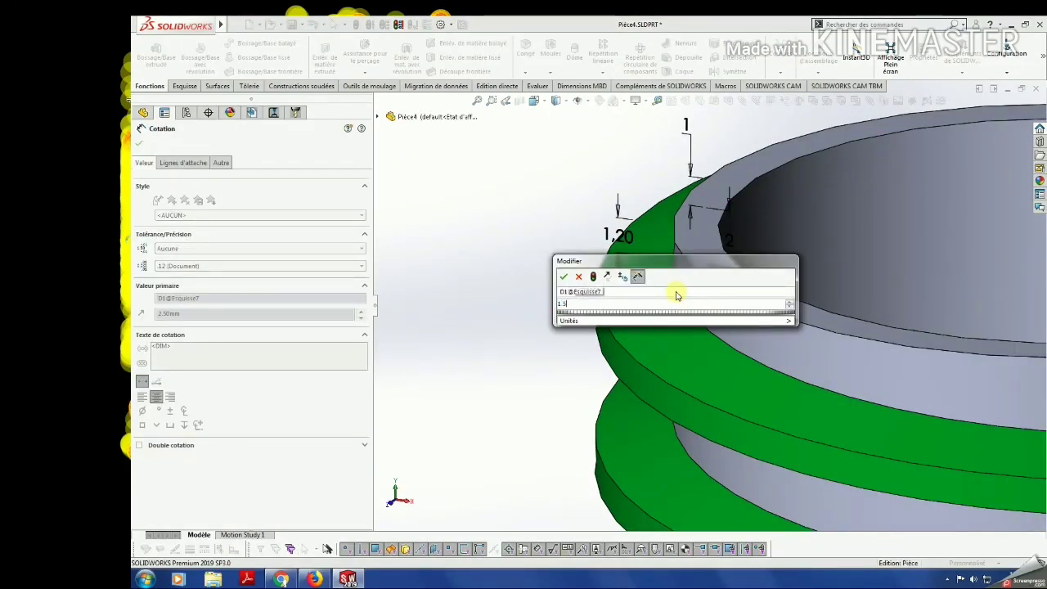
key(Return)
click(622, 236)
double_click(622, 236)
text(1)
key(Return)
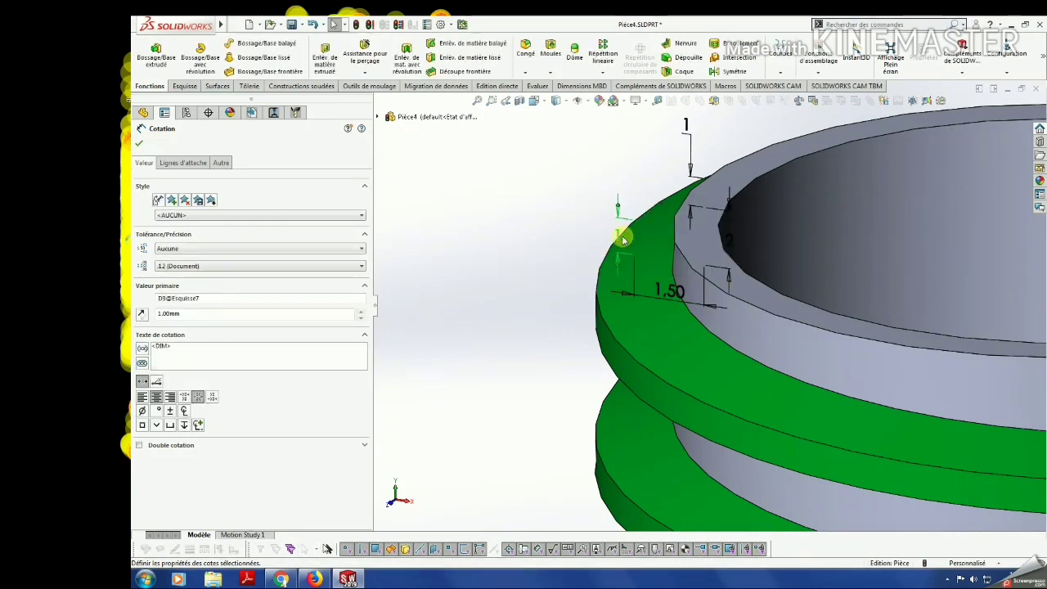
click(358, 26)
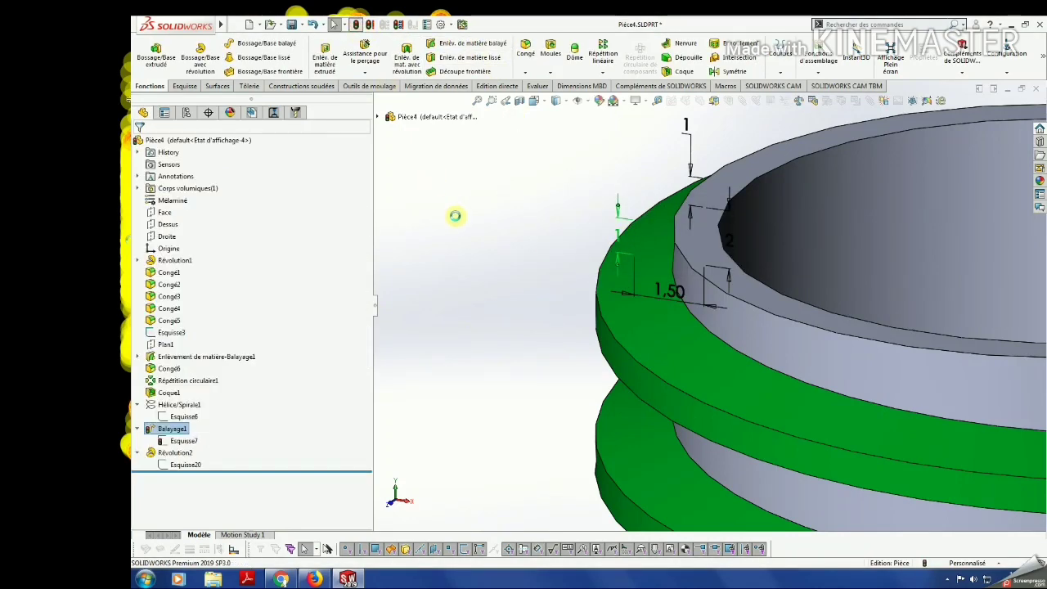
Confirm the revolve feature and view the bottle straight from the front.
key(f)
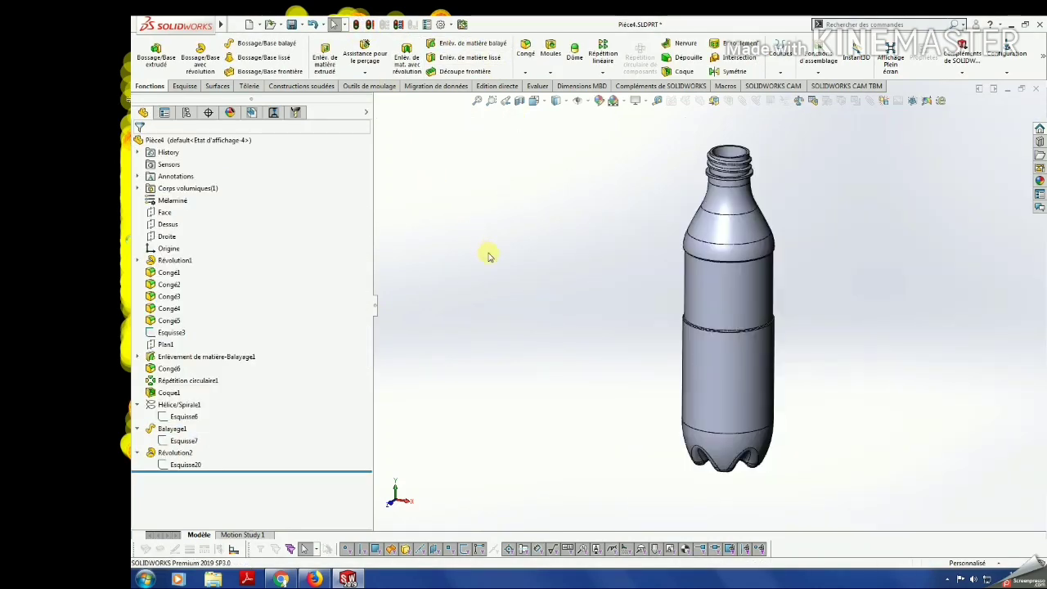
key(space)
click(510, 187)
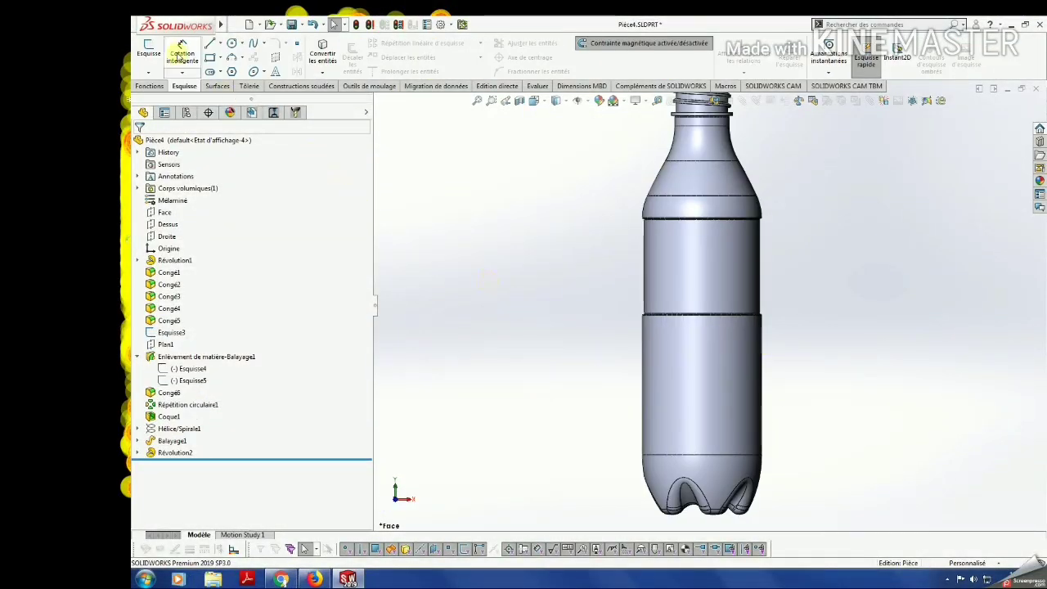
Start a sketch on the Face plane with a horizontal line and two vertical sides across the lower body.
click(153, 36)
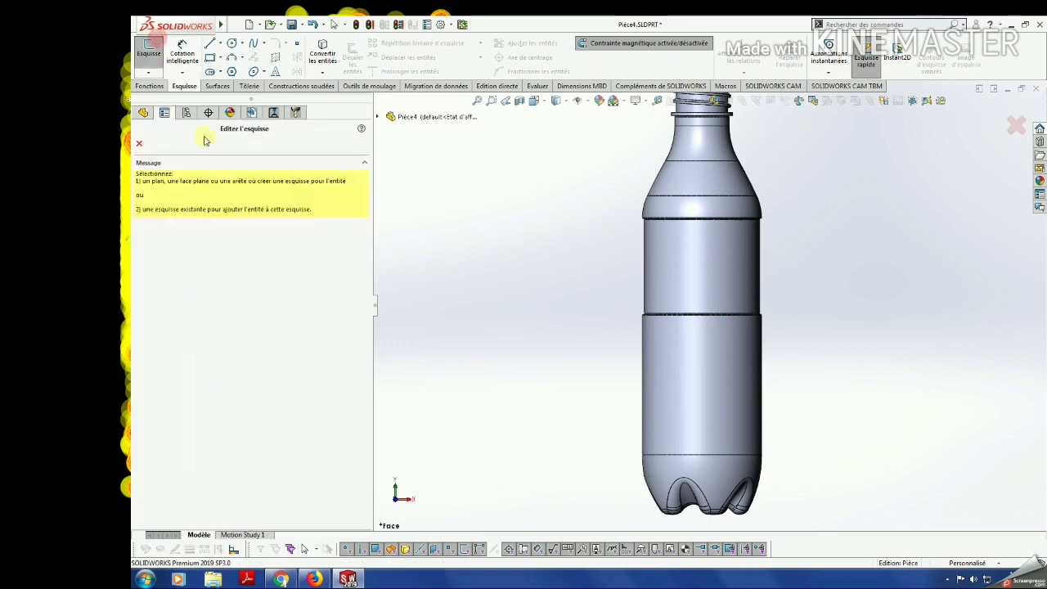
click(378, 117)
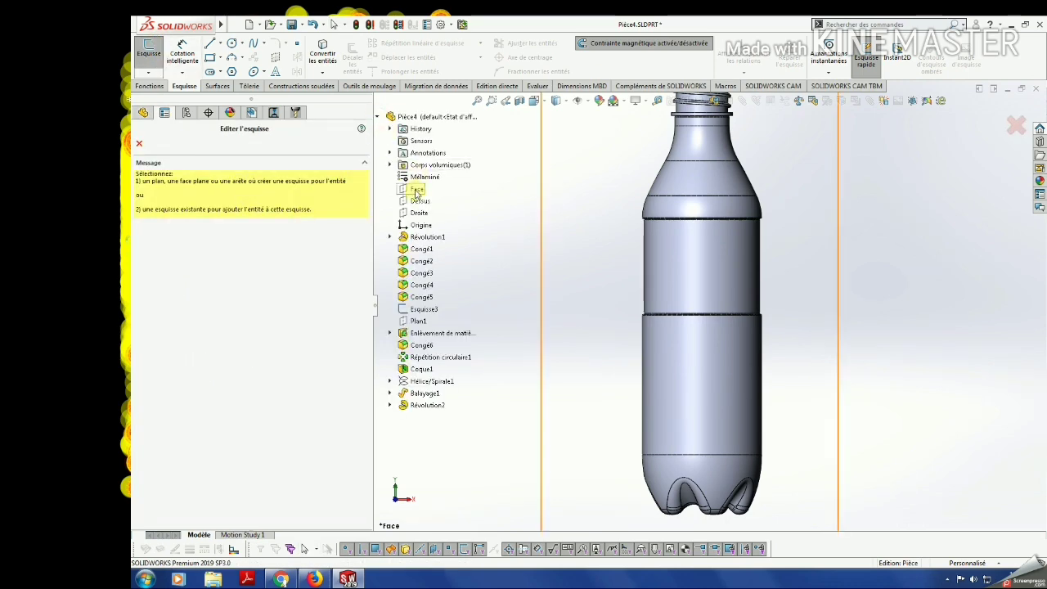
click(416, 190)
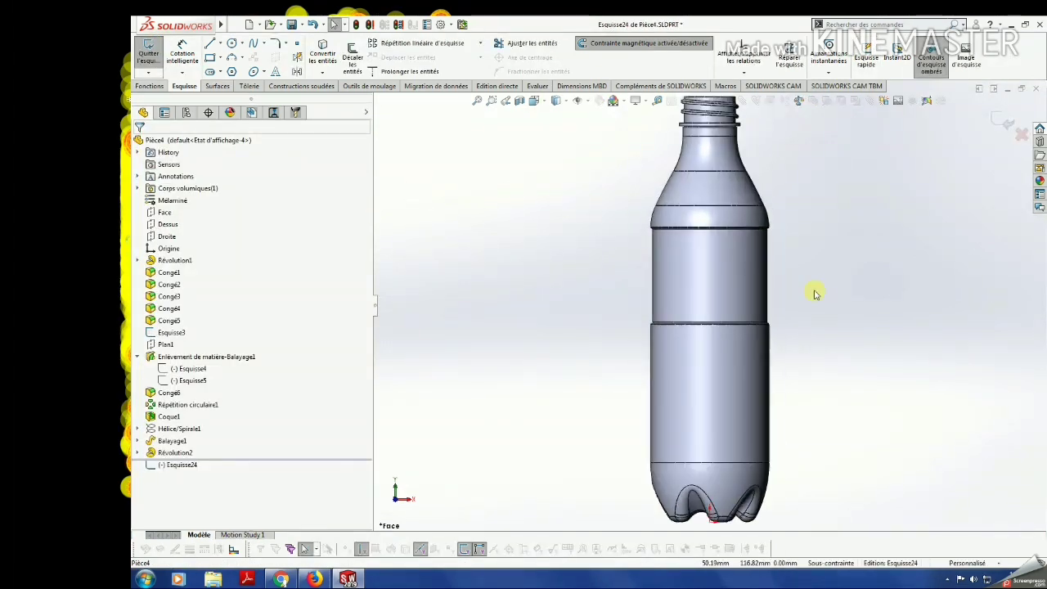
click(211, 45)
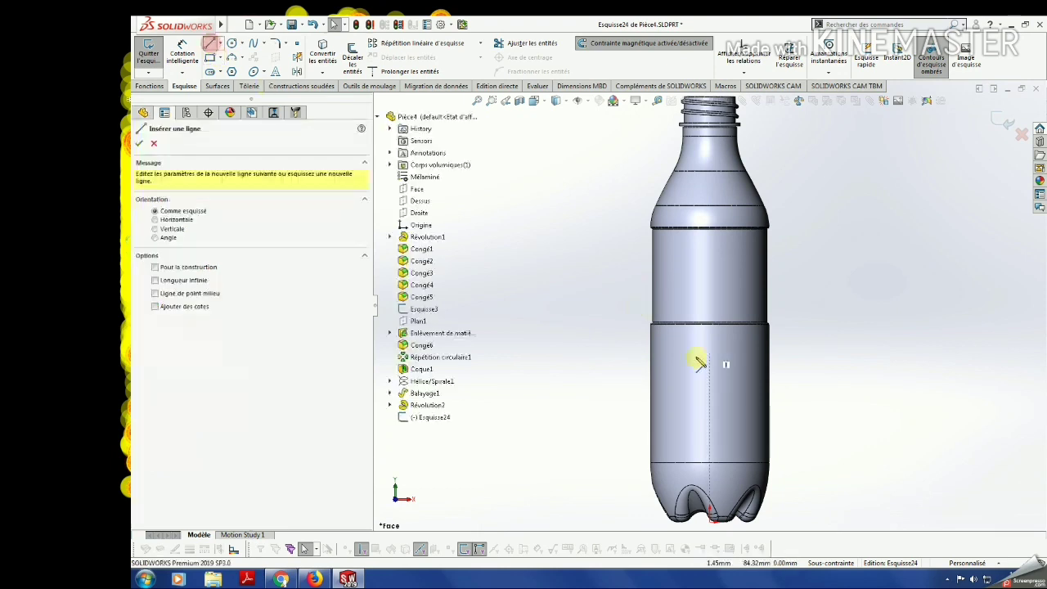
scroll(712, 393, down, 2)
click(614, 374)
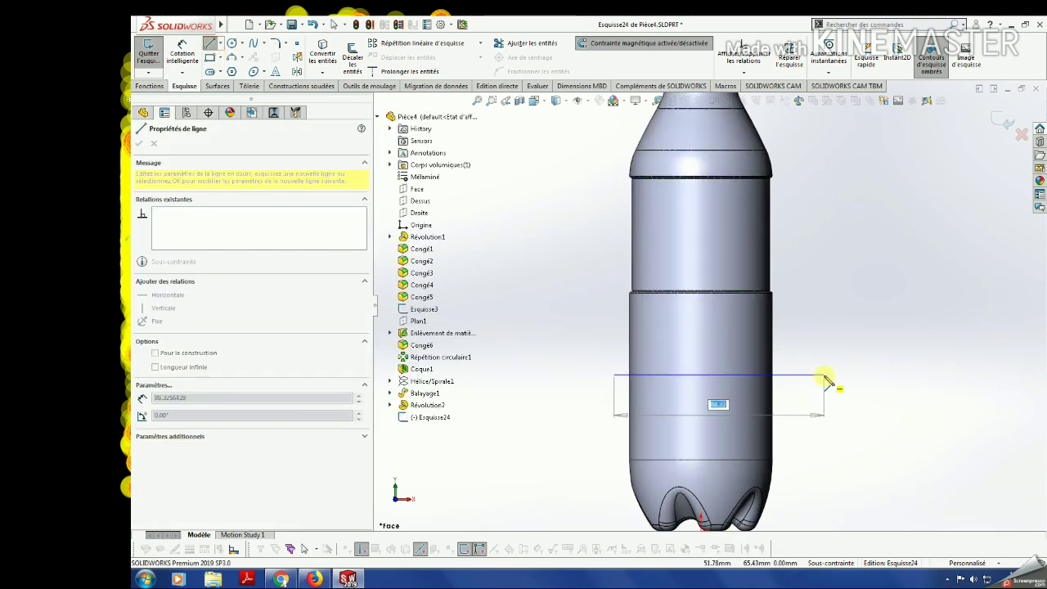
click(801, 374)
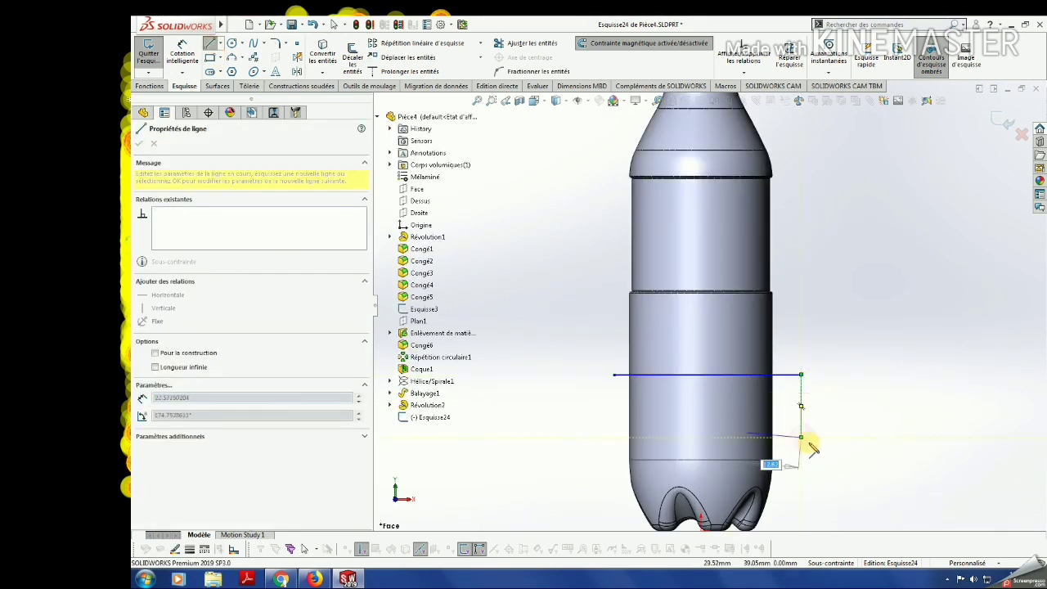
click(801, 438)
key(Escape)
click(615, 377)
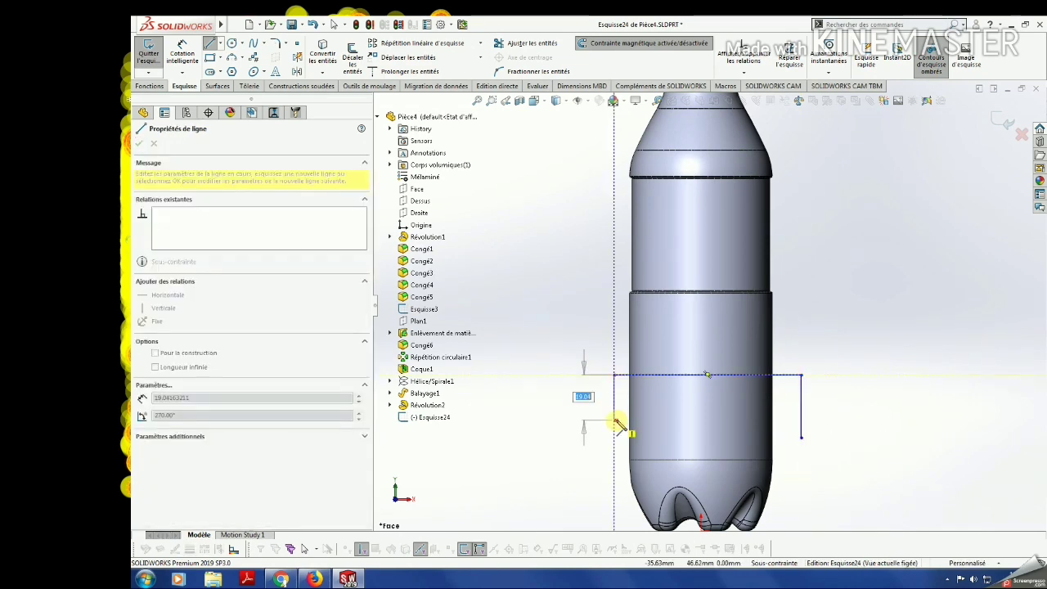
key(Escape)
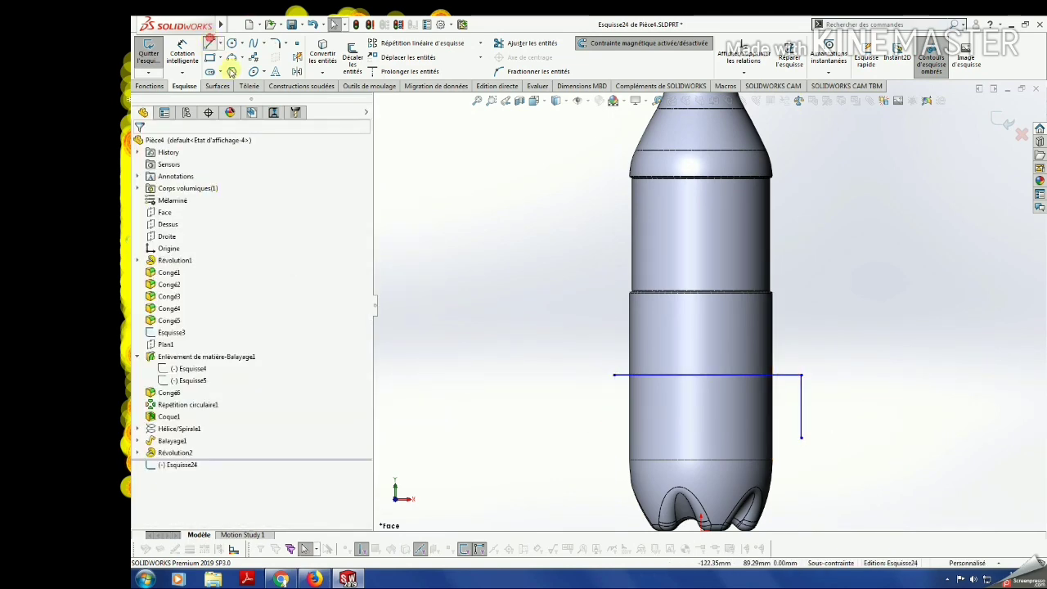
drag(615, 376, 615, 425)
key(Escape)
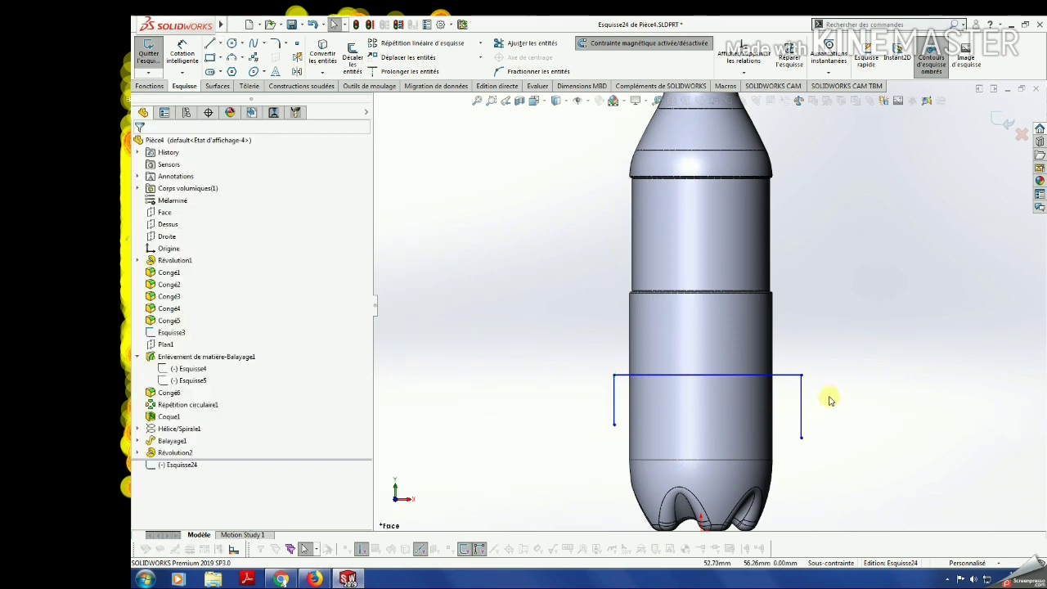
drag(833, 392, 557, 422)
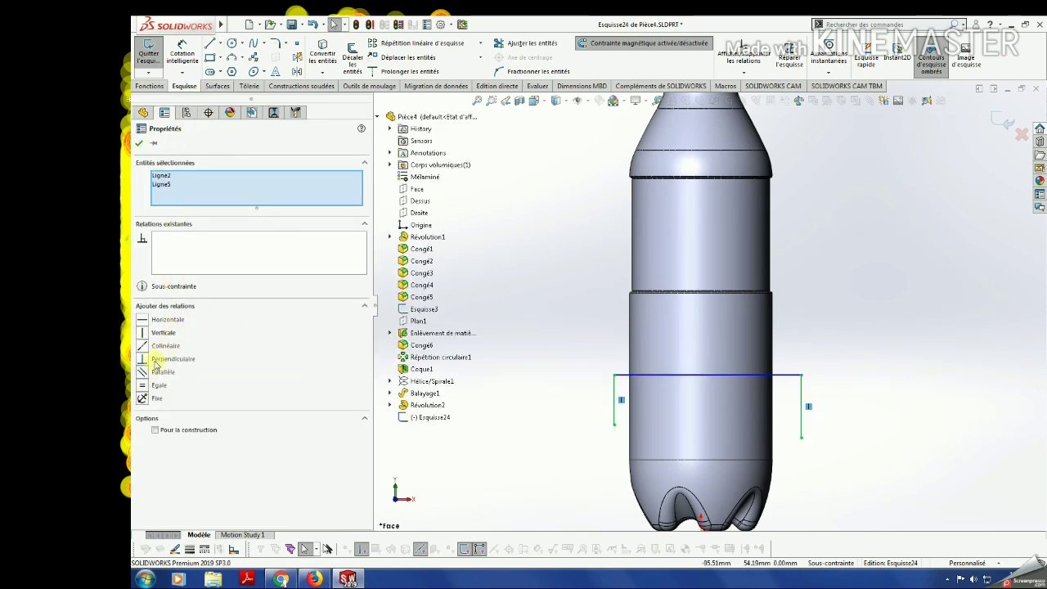
key(Escape)
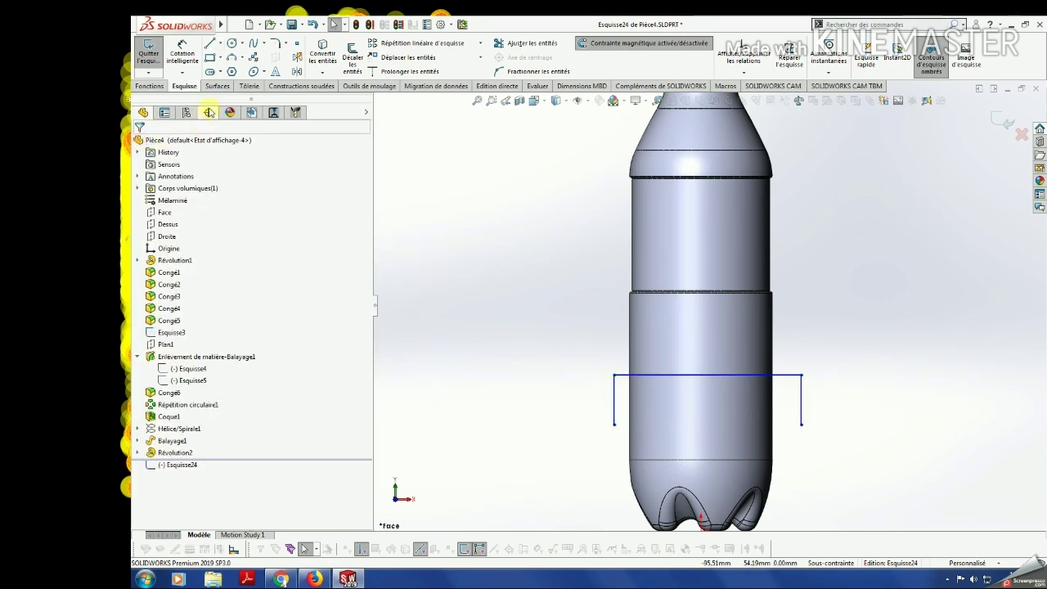
Join the bottoms of the two side lines with a 3-point arc sagging below them.
click(232, 59)
click(615, 426)
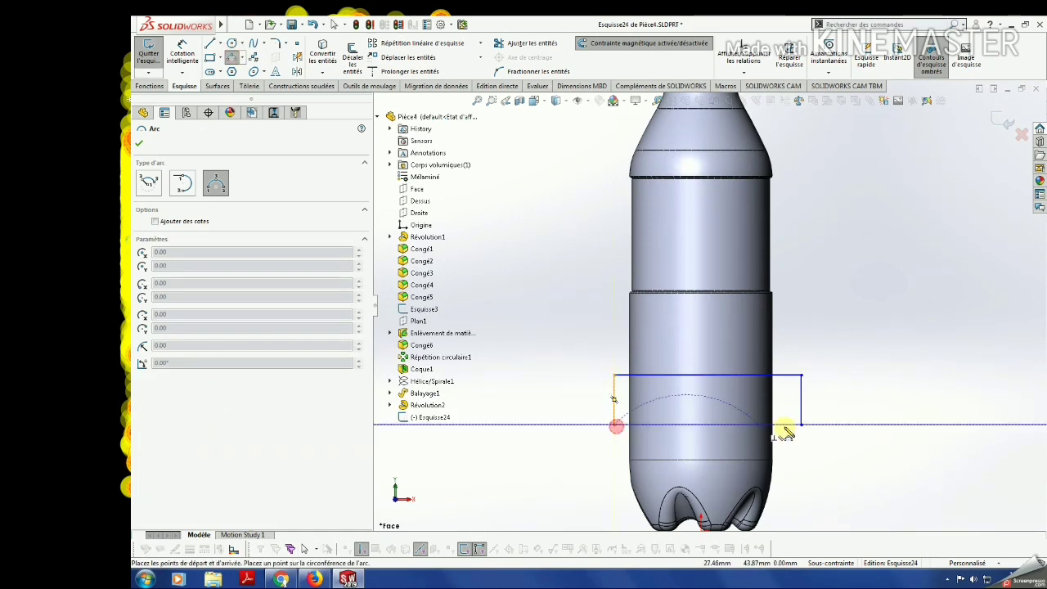
click(802, 426)
click(734, 448)
key(Escape)
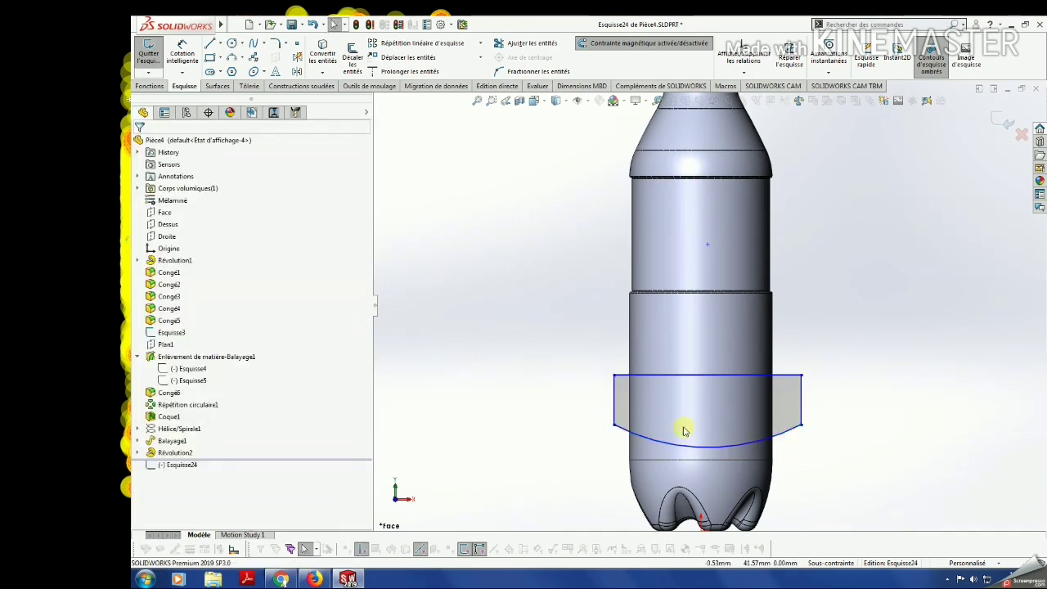
Make both vertical sketch lines collinear with the bottle's left and right outline edges.
click(614, 403)
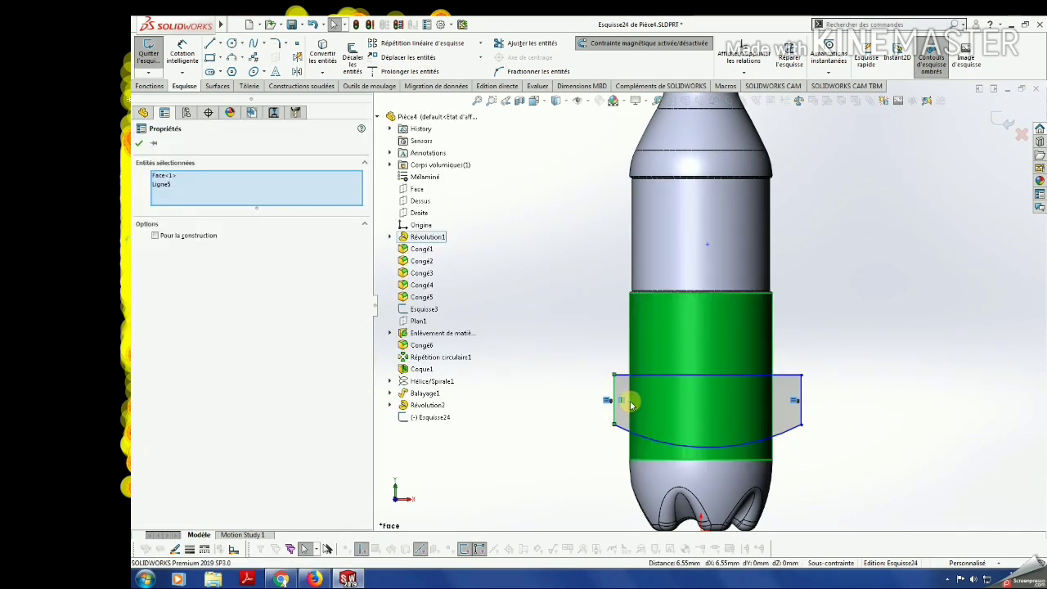
ctrl+click(631, 401)
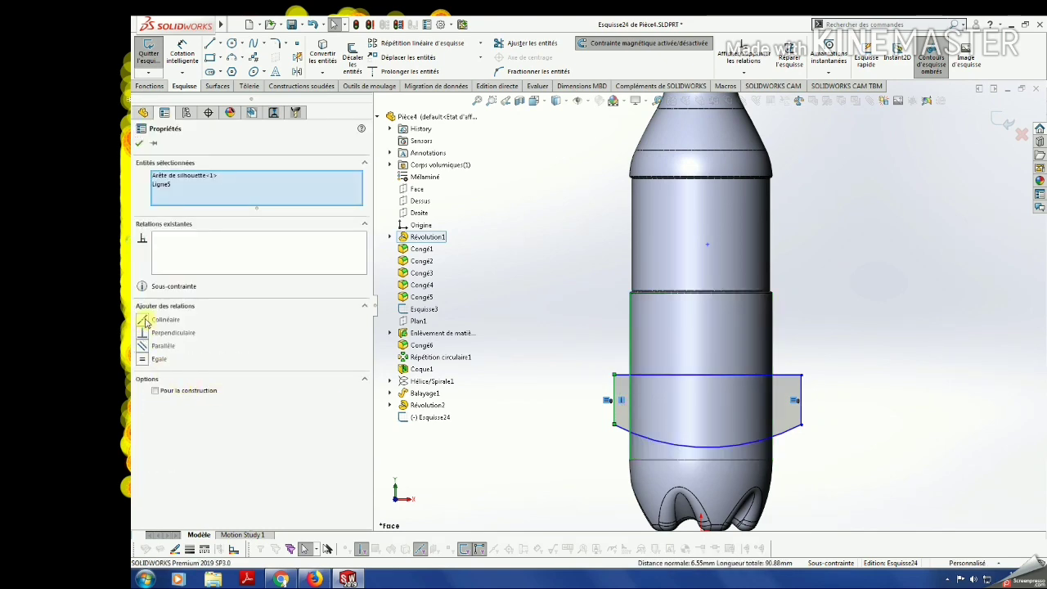
click(144, 321)
click(139, 144)
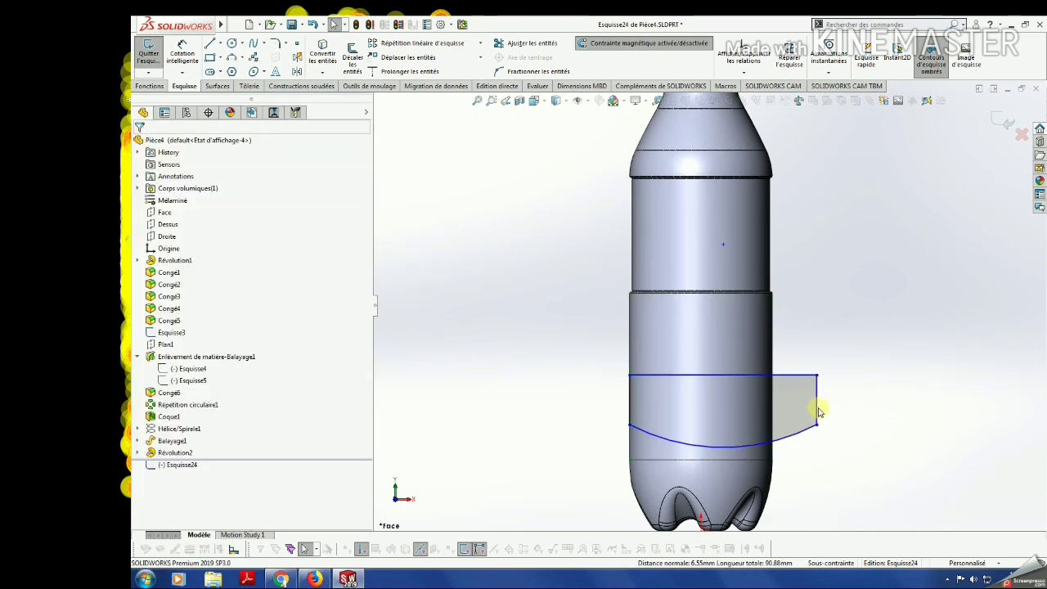
click(816, 403)
ctrl+click(773, 396)
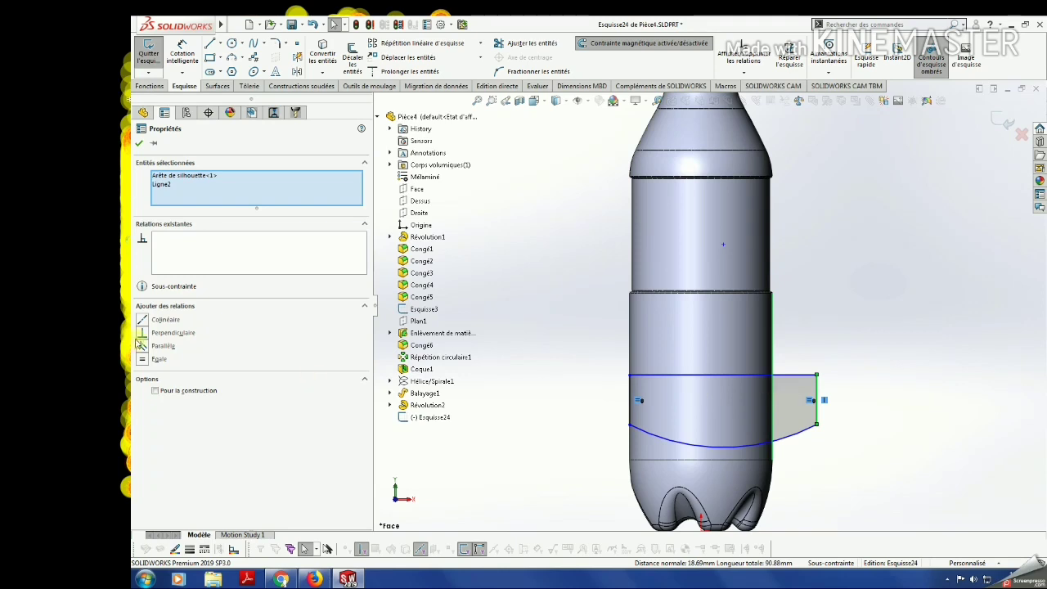
click(144, 321)
Draw a short vertical construction line at the arc's middle and dimension it 2 mm.
click(139, 144)
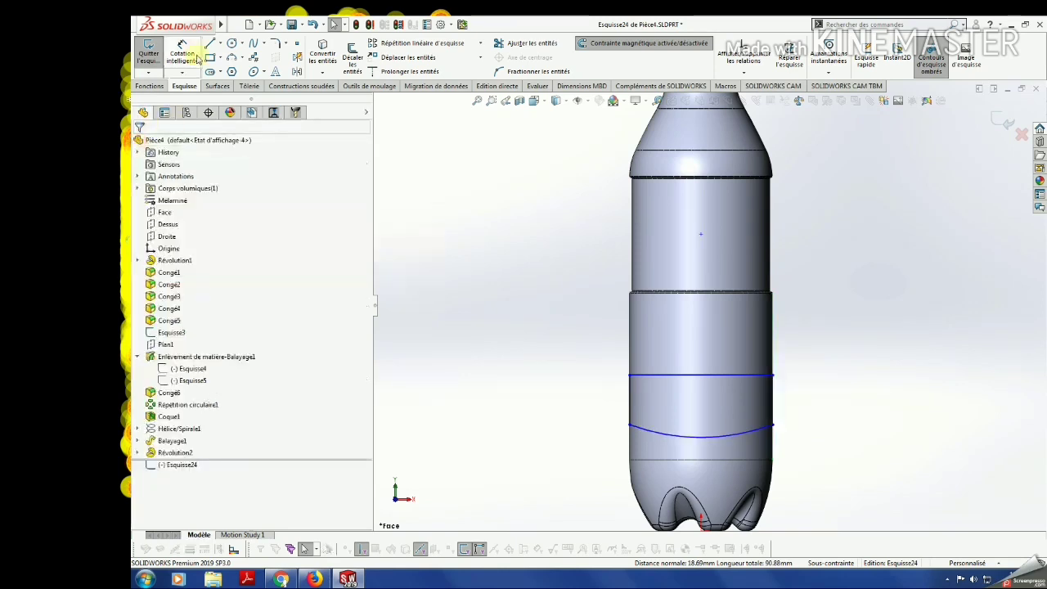
click(182, 48)
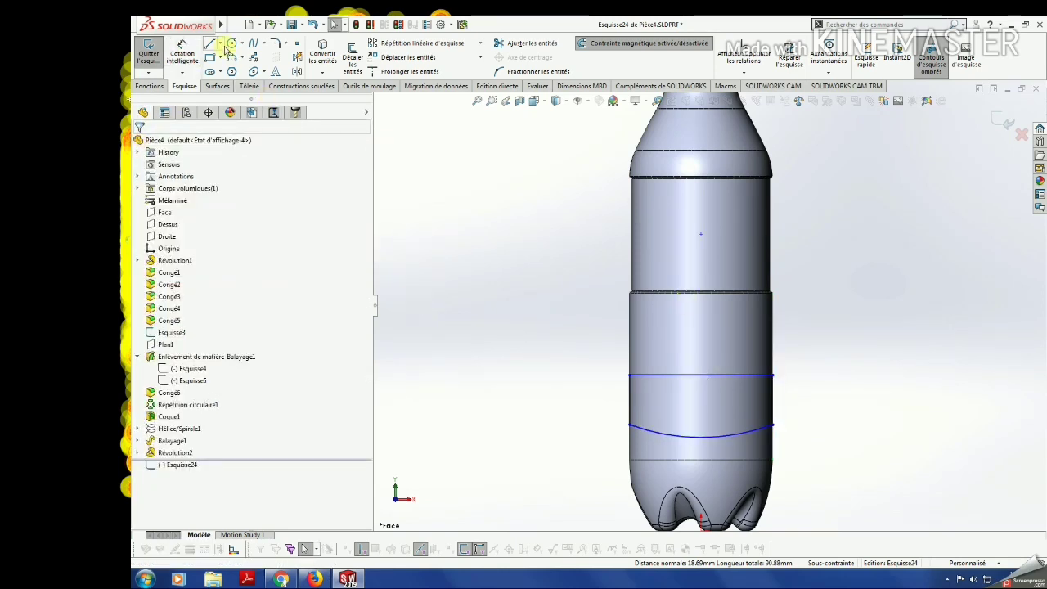
click(220, 43)
click(241, 66)
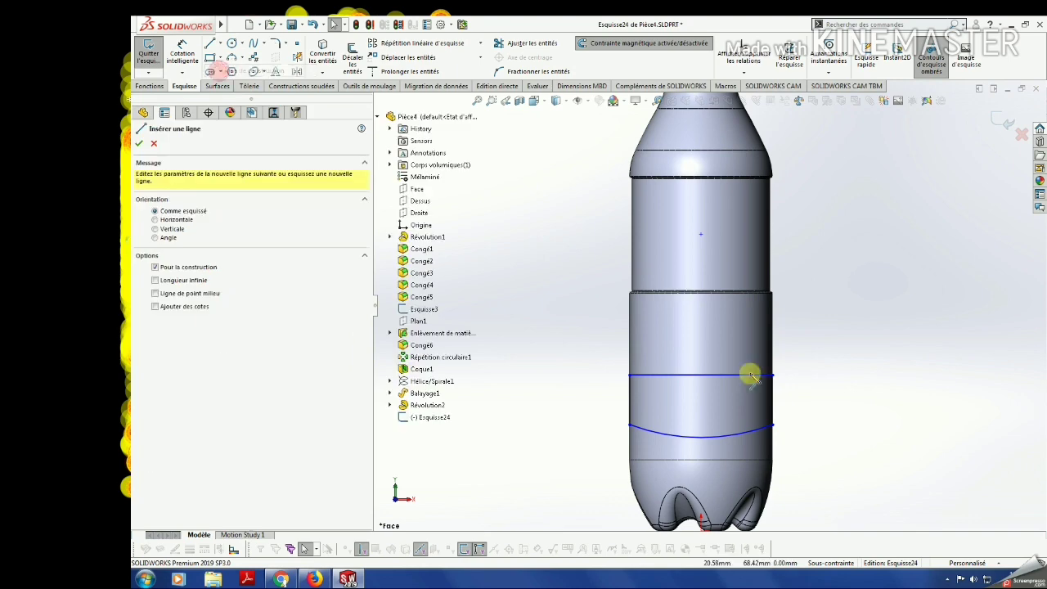
click(701, 438)
click(701, 460)
key(Escape)
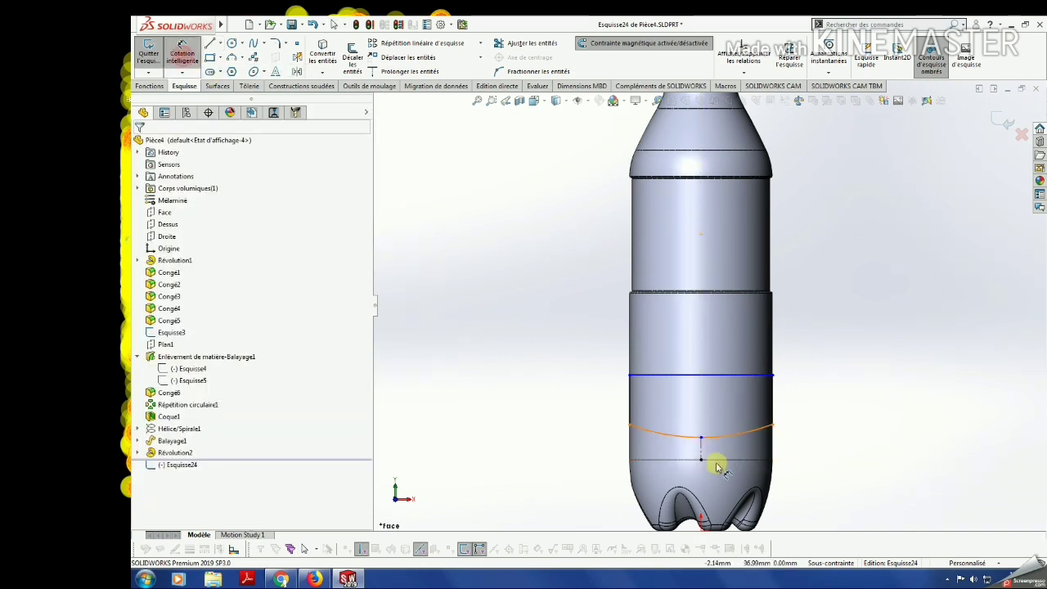
click(703, 456)
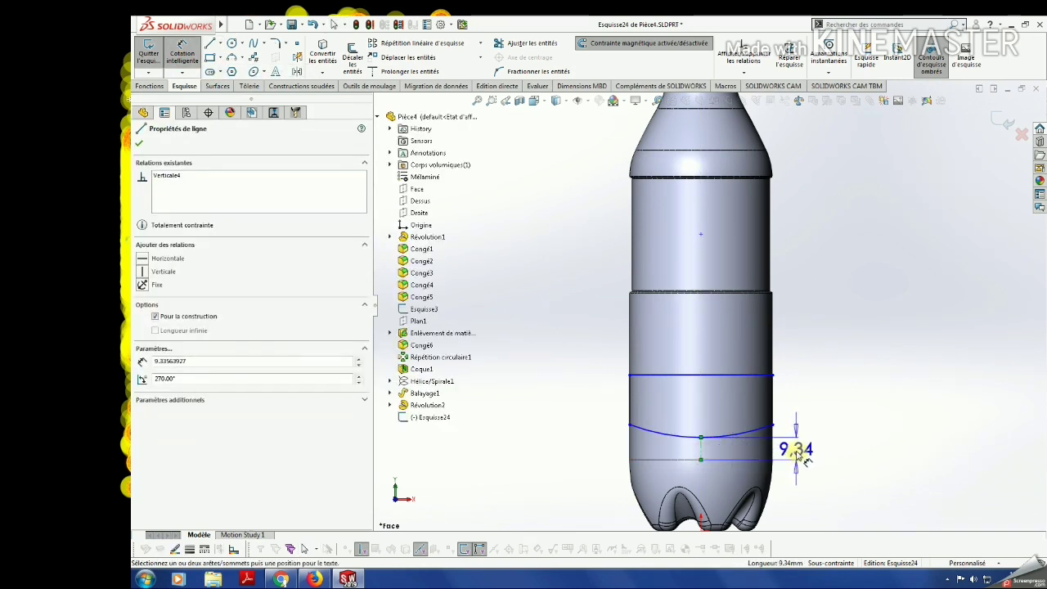
click(798, 454)
text(2)
key(Return)
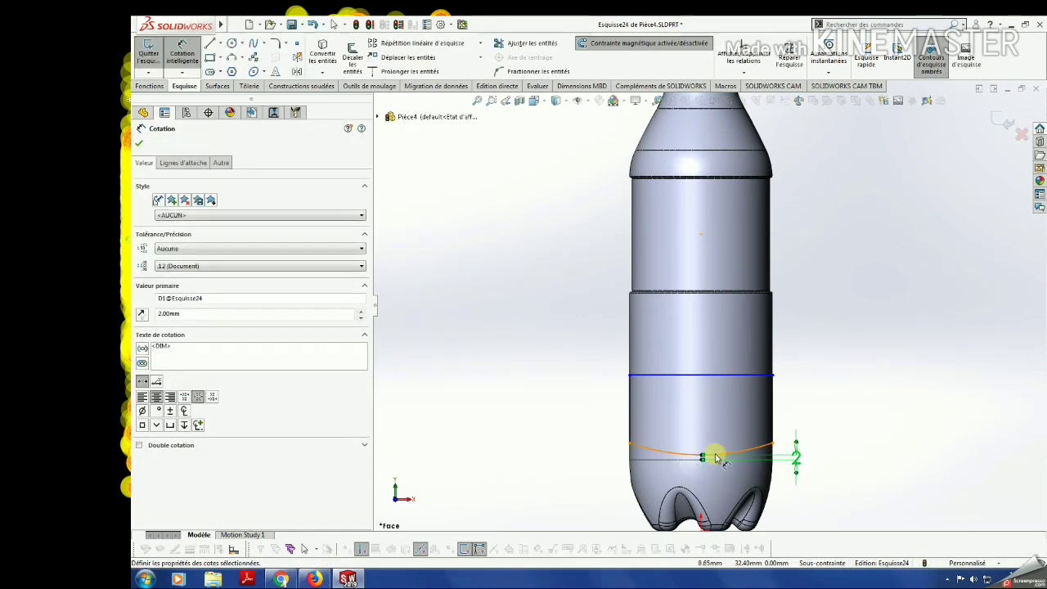
Dimension the bottom arc to radius 60 and the left side height to 25.
click(654, 460)
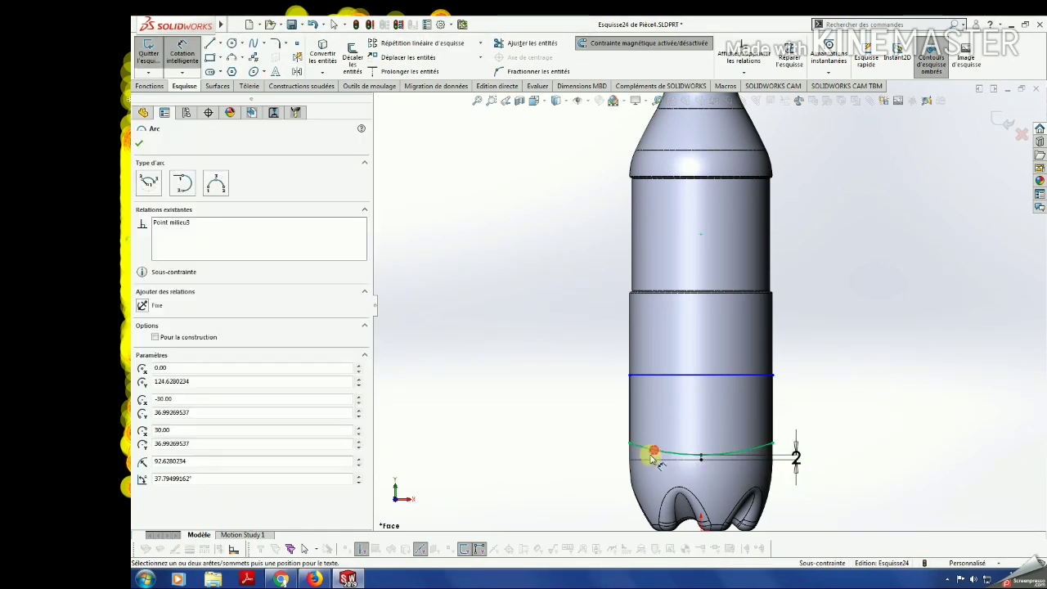
click(583, 496)
text(60)
key(Return)
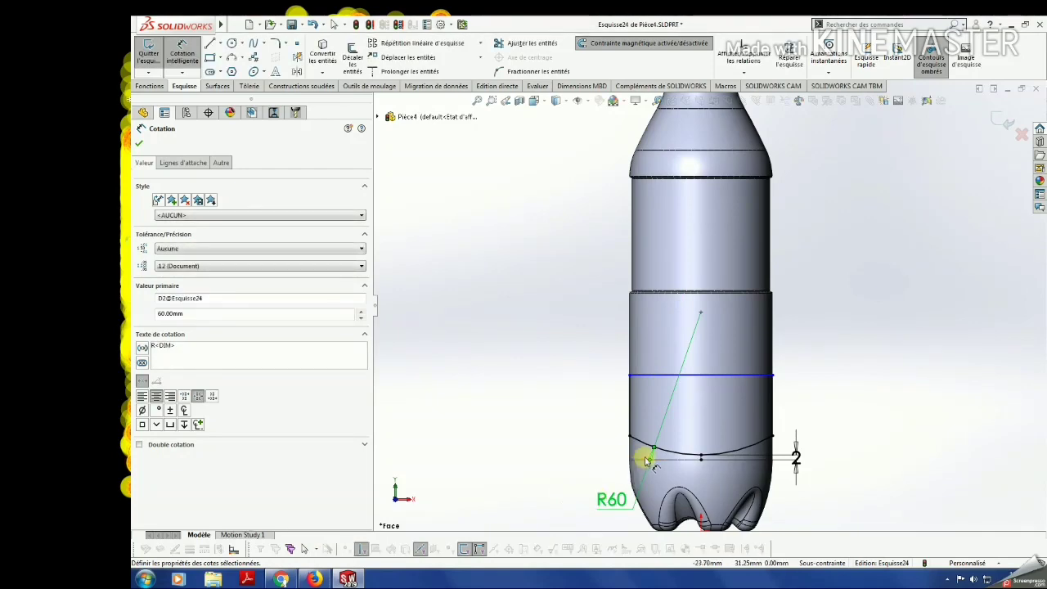
click(632, 418)
click(585, 418)
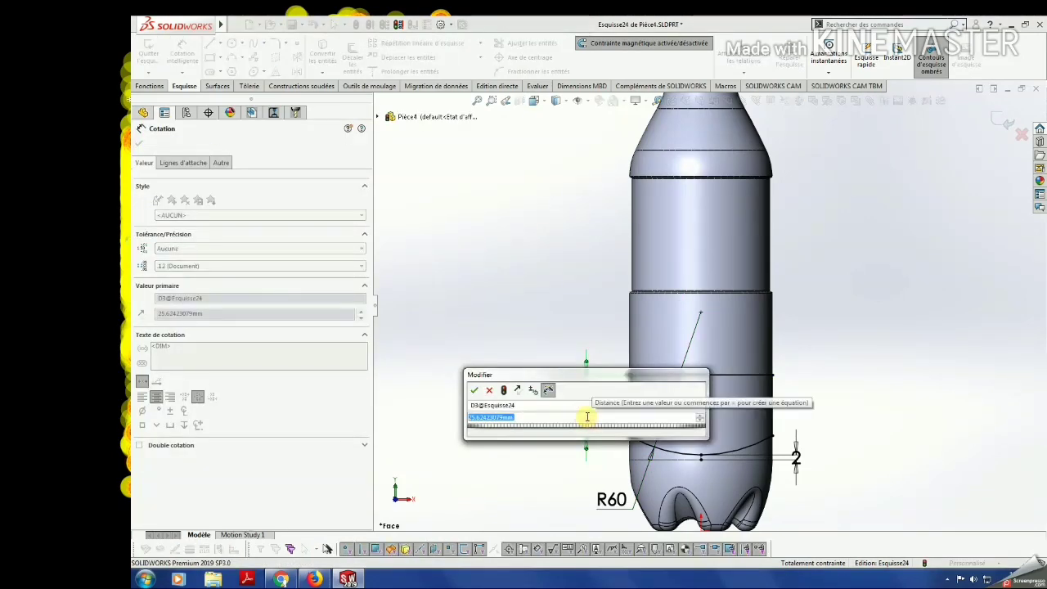
text(25)
key(Return)
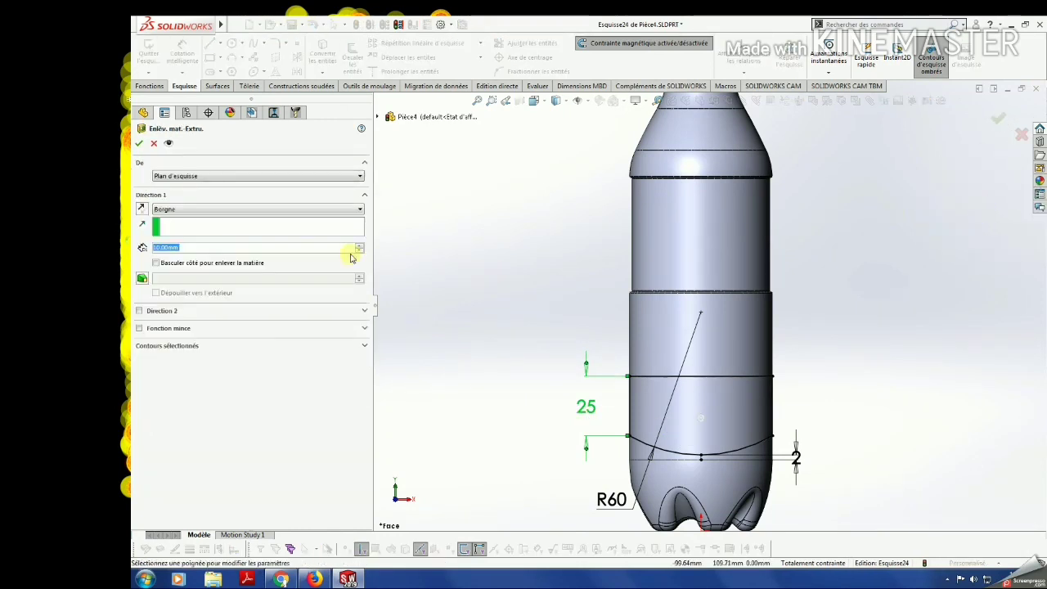
Make the cut Through All in both directions keeping all bodies, then sketch on the Droite plane.
click(151, 209)
click(188, 235)
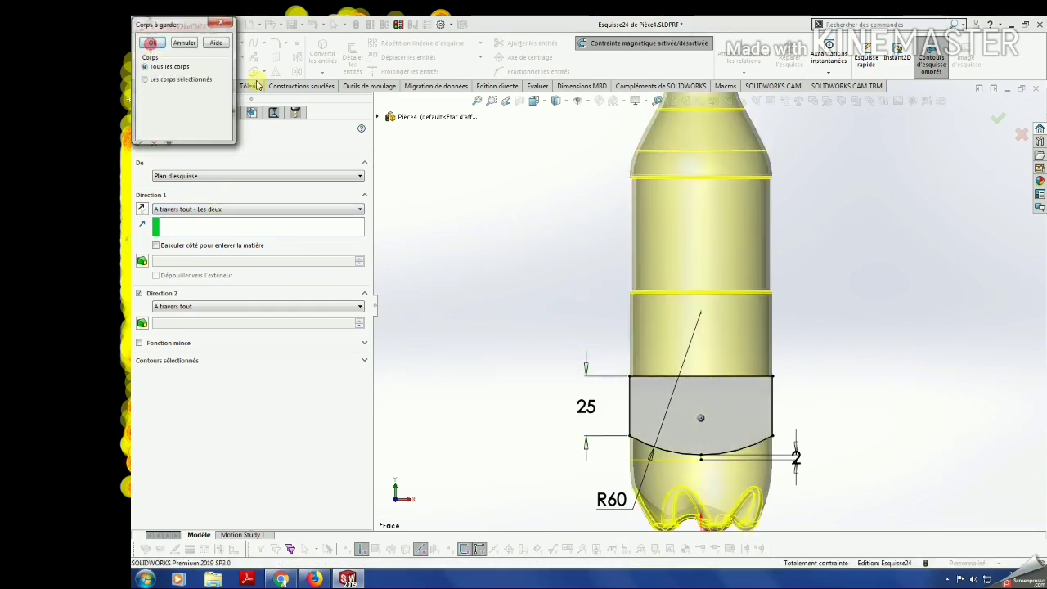
key(Return)
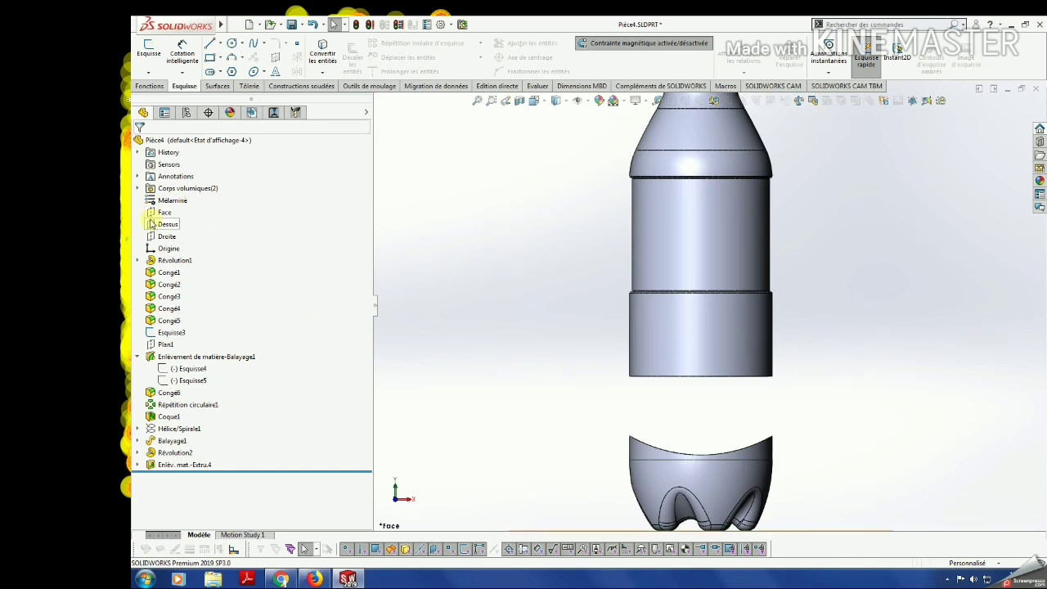
click(167, 236)
click(175, 221)
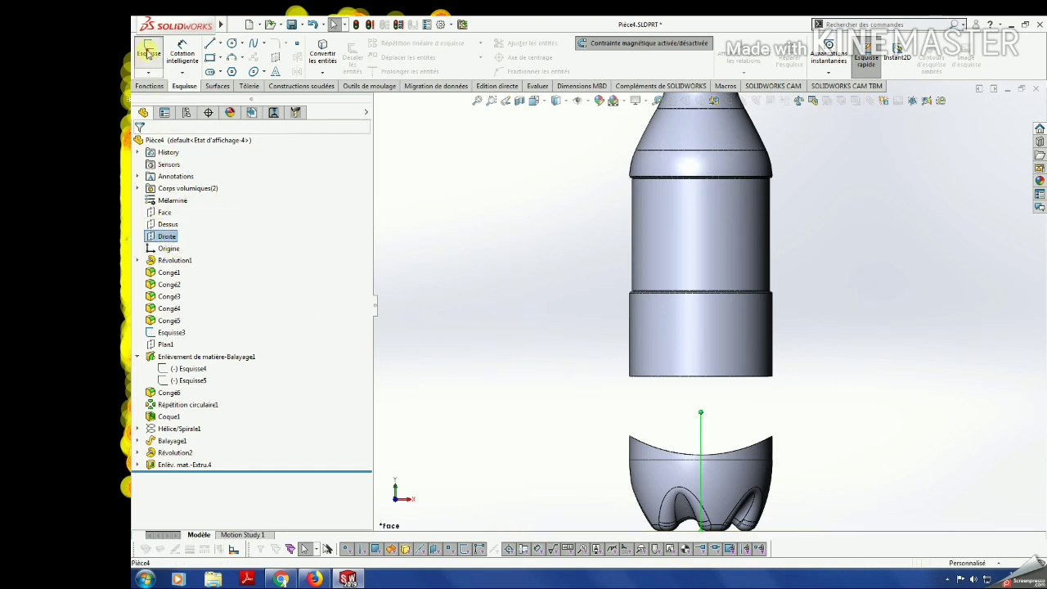
Draw a closed rectangular line profile spanning the lower band.
key(Escape)
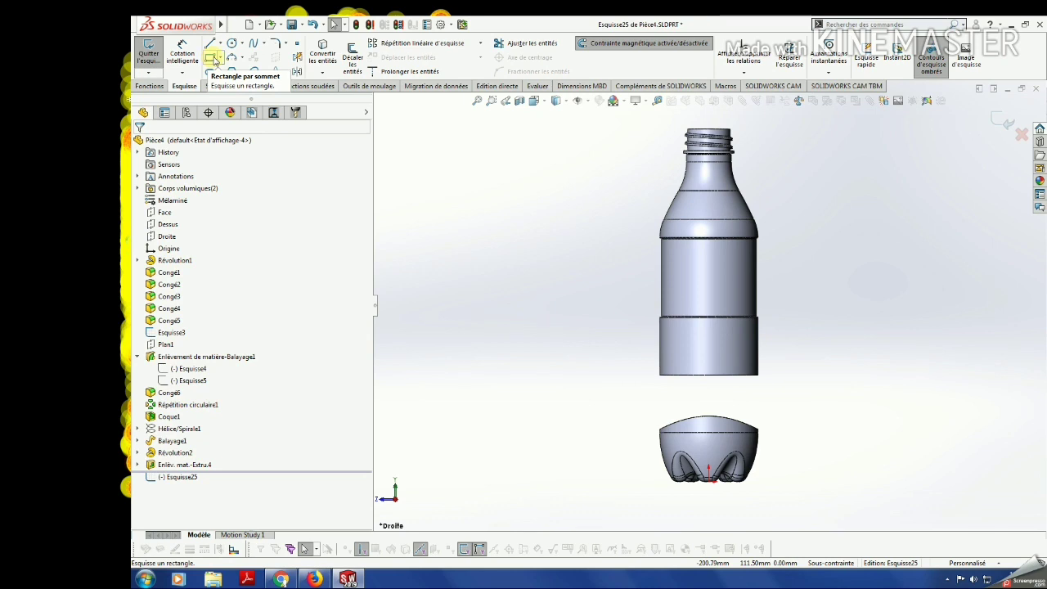
click(210, 43)
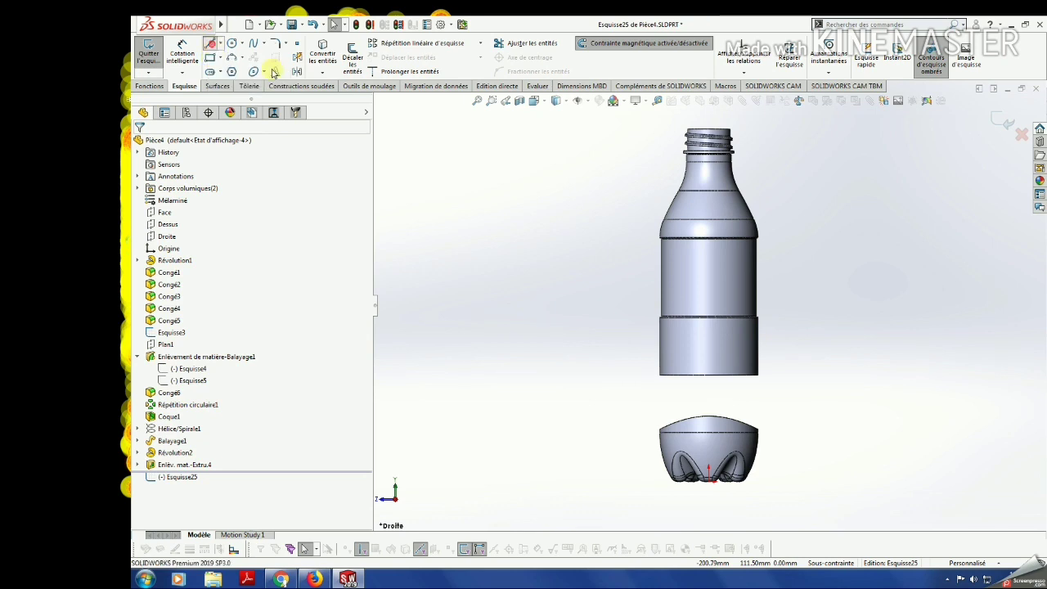
click(659, 375)
click(758, 375)
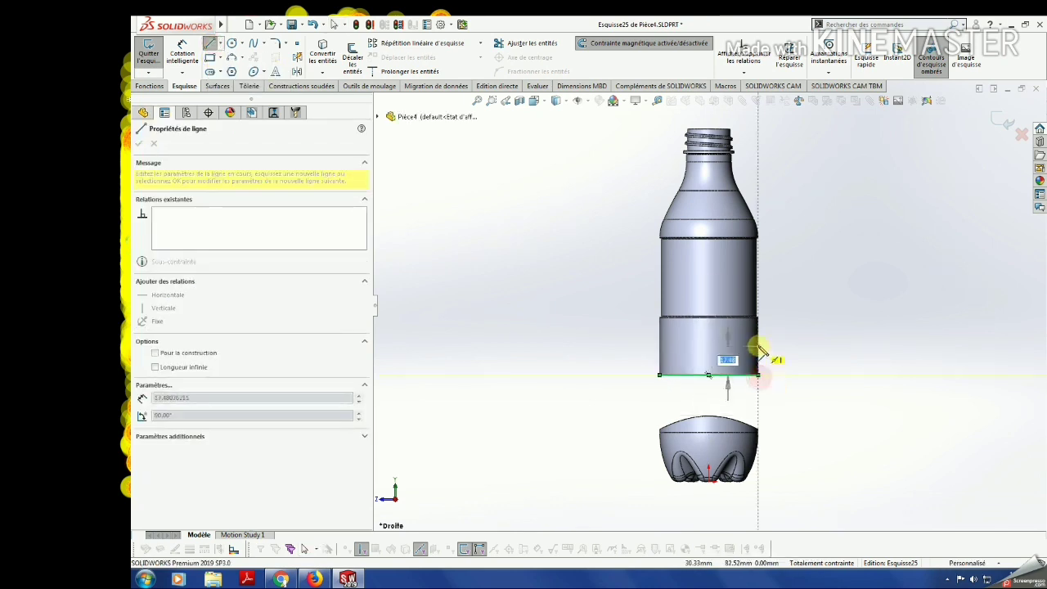
click(759, 340)
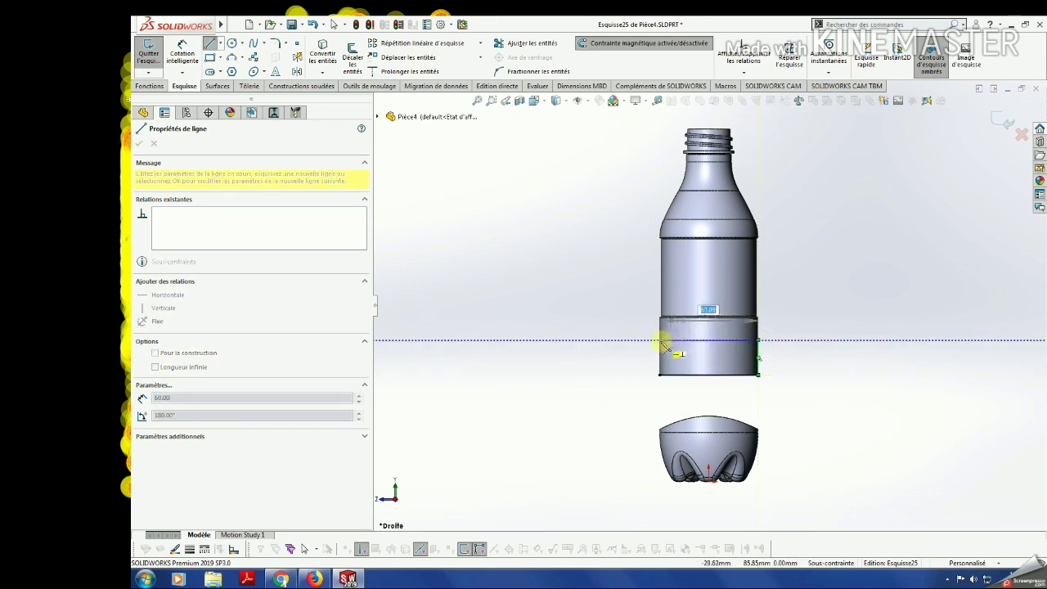
click(659, 339)
click(659, 375)
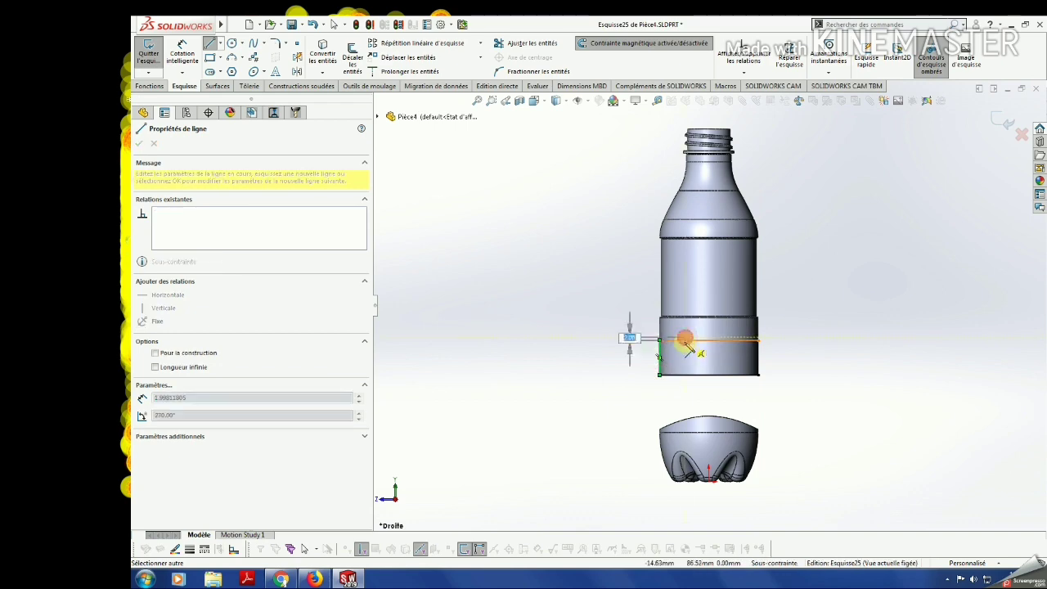
key(Escape)
click(685, 339)
key(Escape)
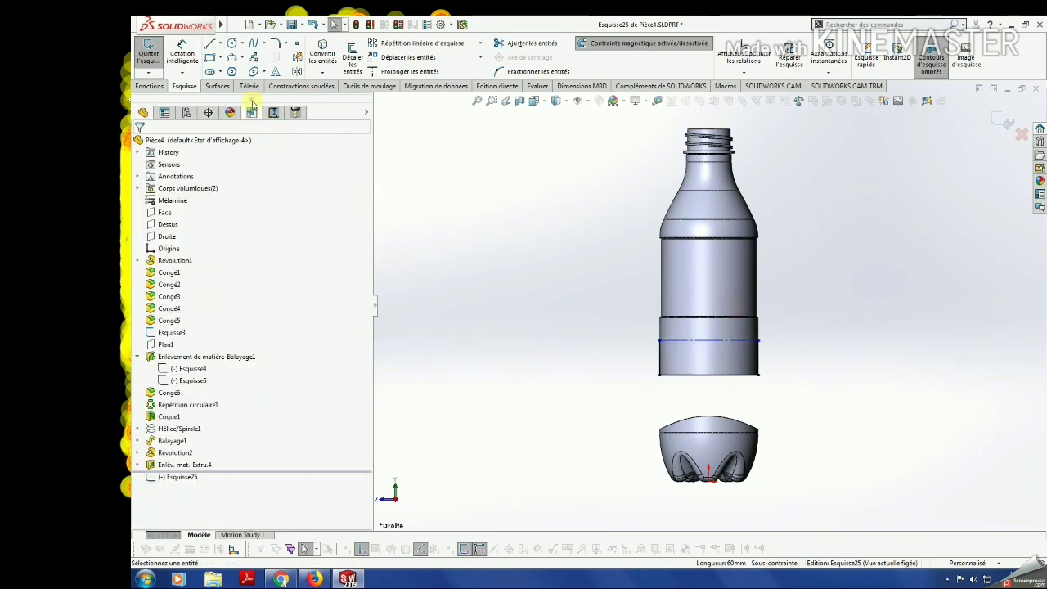
Add a three-point arc bulging upward across the profile and dimension it to R60.
click(232, 56)
scroll(701, 313, down, 2)
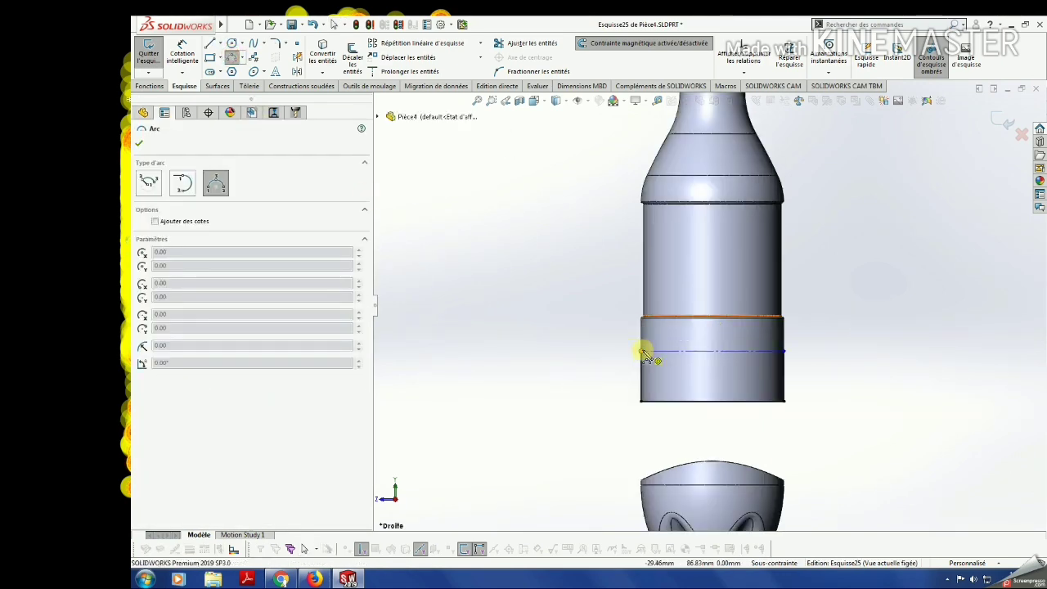
click(644, 353)
click(783, 354)
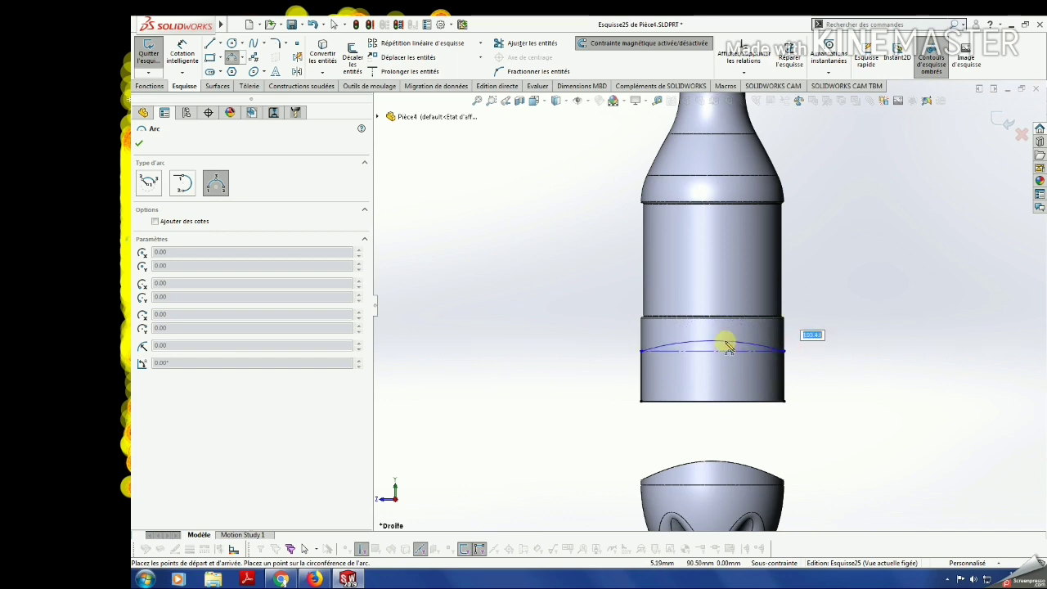
click(729, 343)
key(Escape)
click(184, 55)
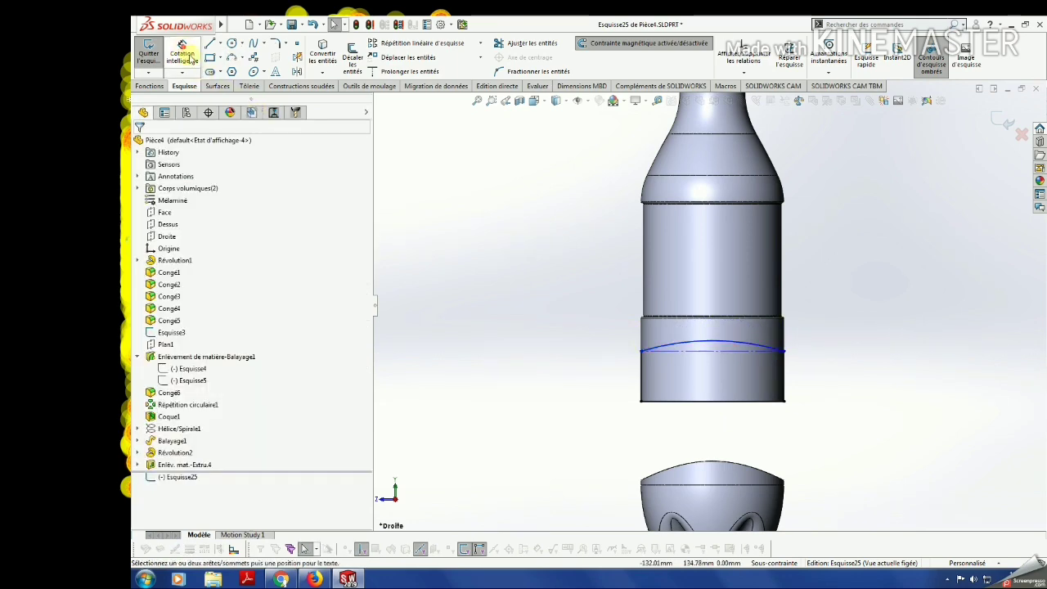
click(690, 344)
click(716, 379)
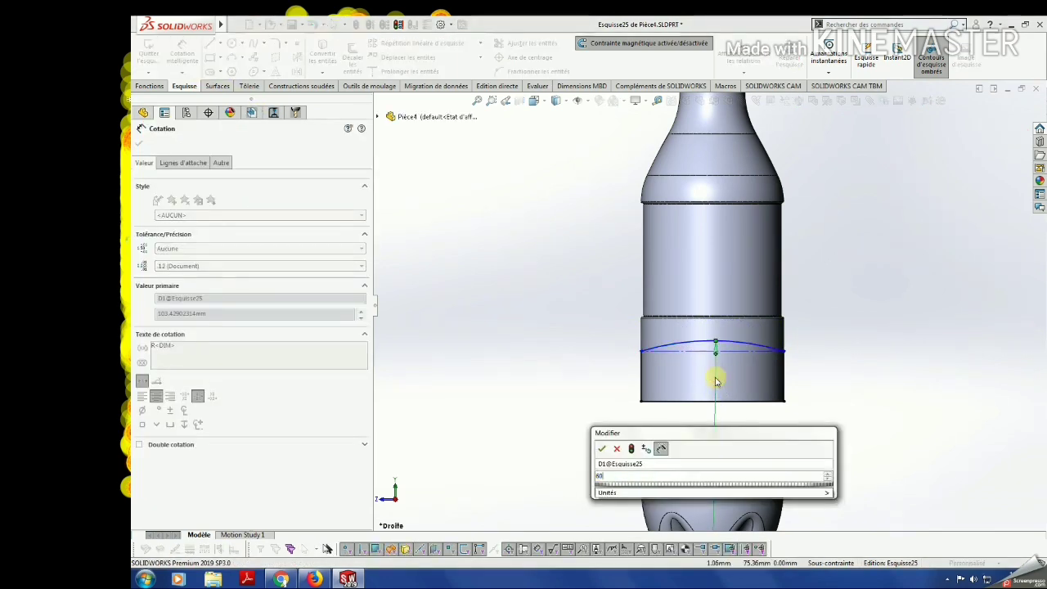
text(60)
key(Return)
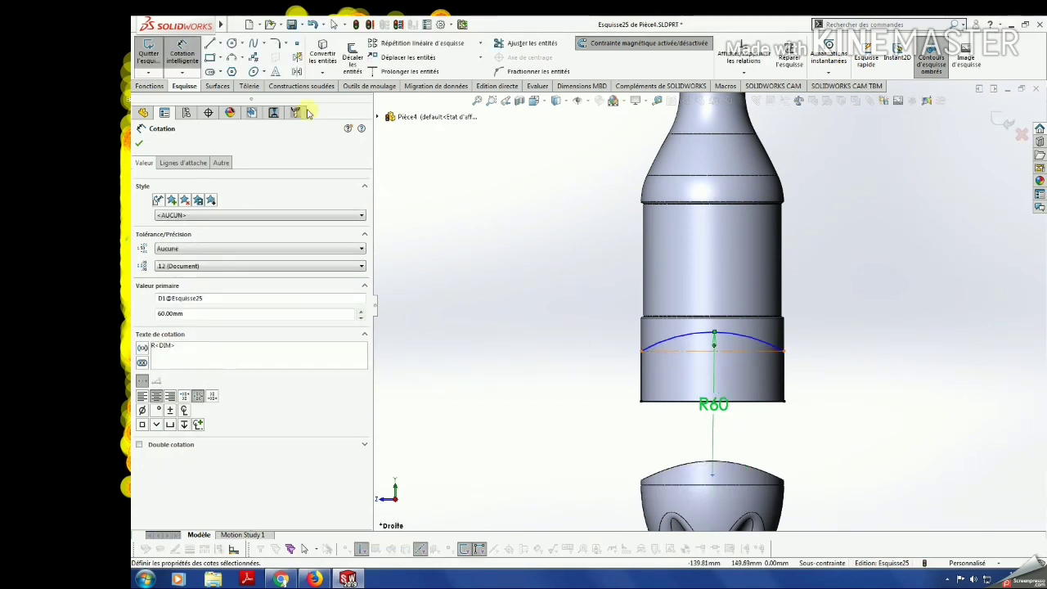
key(Escape)
Draw a construction line from the arc's peak to the band's top edge, dimensioned 2 mm.
click(220, 42)
click(238, 70)
scroll(701, 360, down, 3)
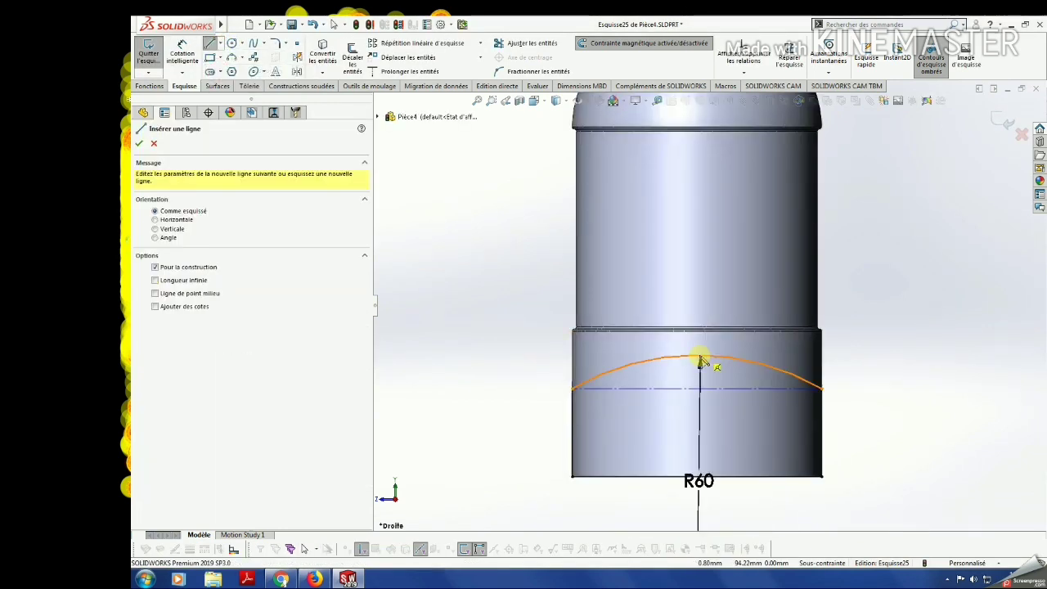
click(700, 360)
click(696, 331)
key(Escape)
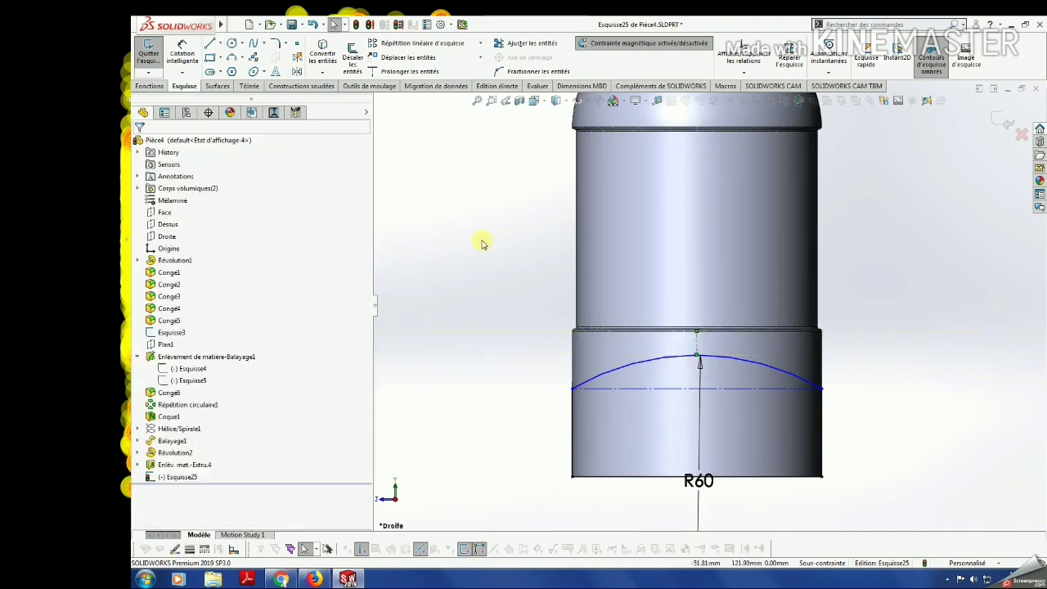
click(182, 49)
click(699, 352)
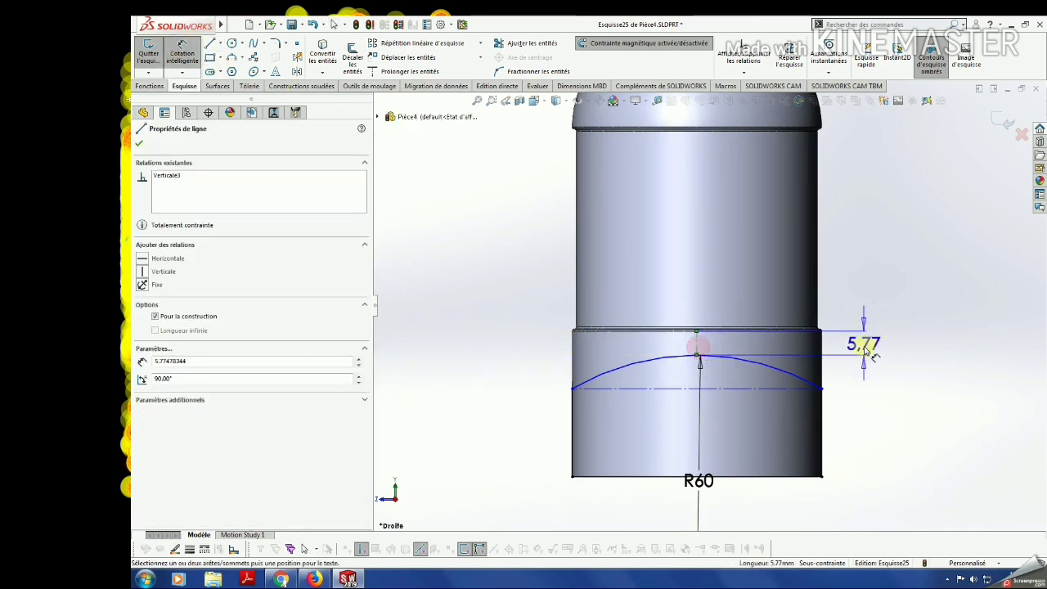
click(865, 346)
text(2)
key(Return)
scroll(806, 390, up, 2)
scroll(806, 390, up, 2)
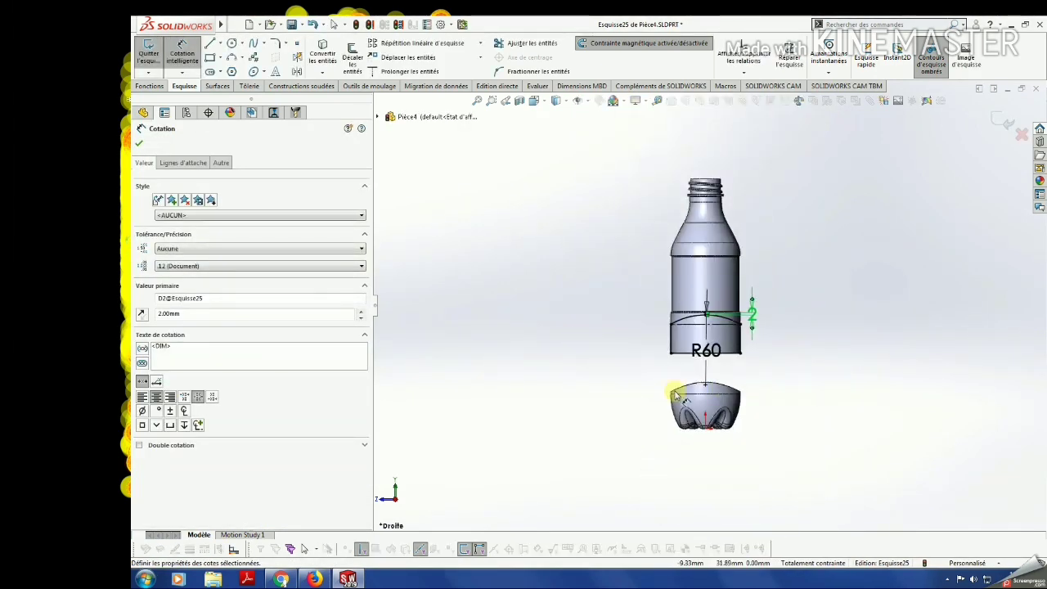
key(Escape)
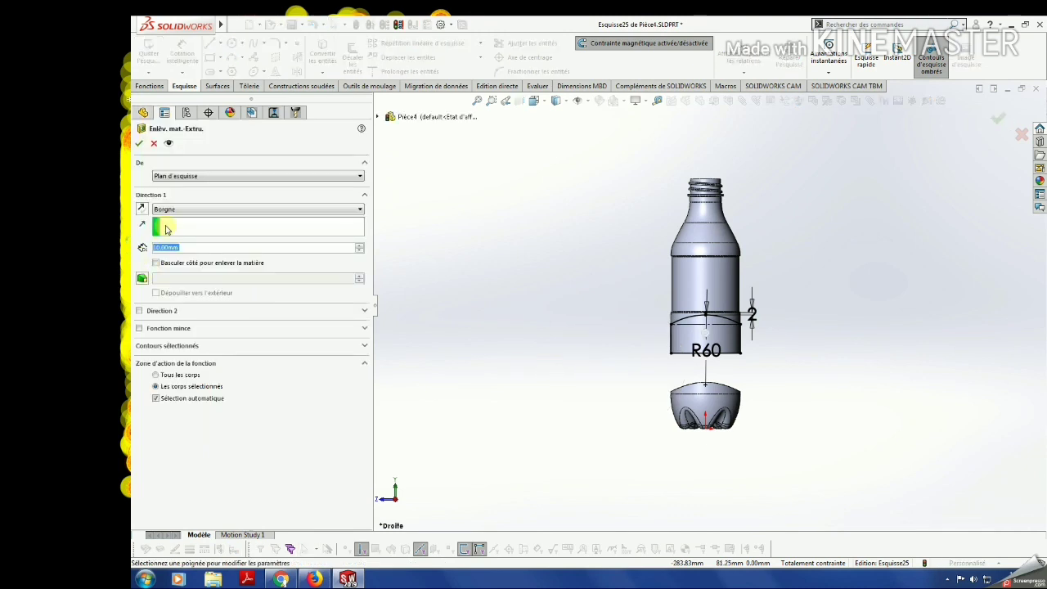
Cut the arc profile through all in both directions (A travers tout - Les deux).
click(172, 210)
click(190, 234)
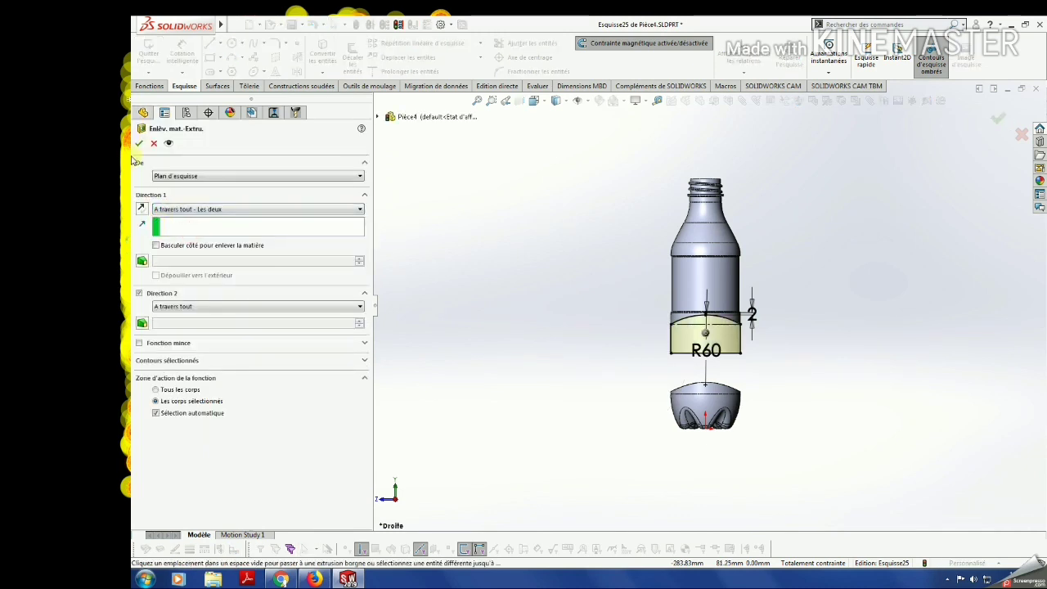
click(140, 144)
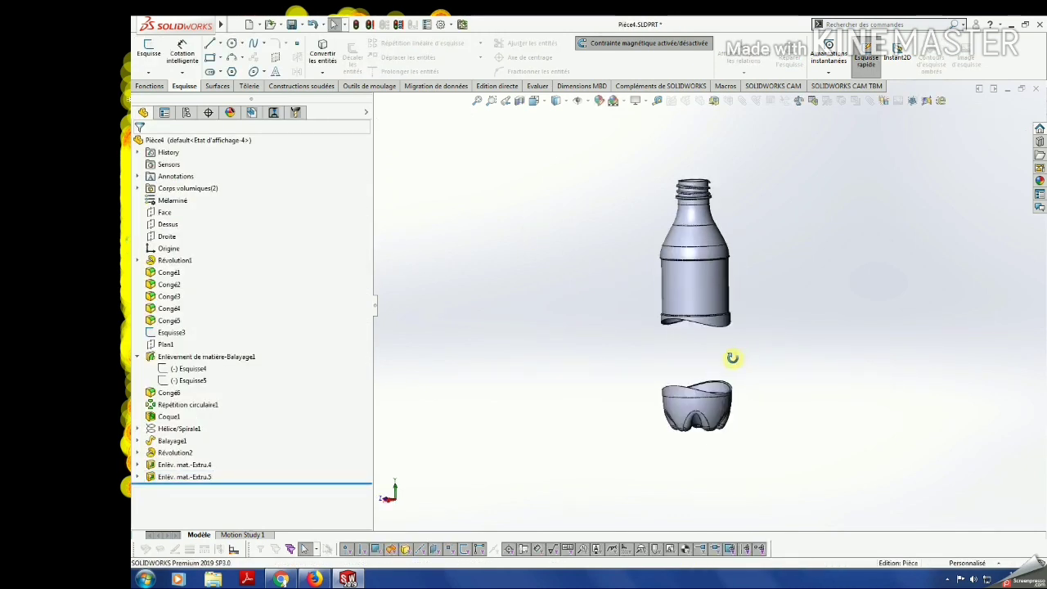
Switch to Isometric view and rotate the model to inspect the curved cut edges.
key(space)
click(507, 173)
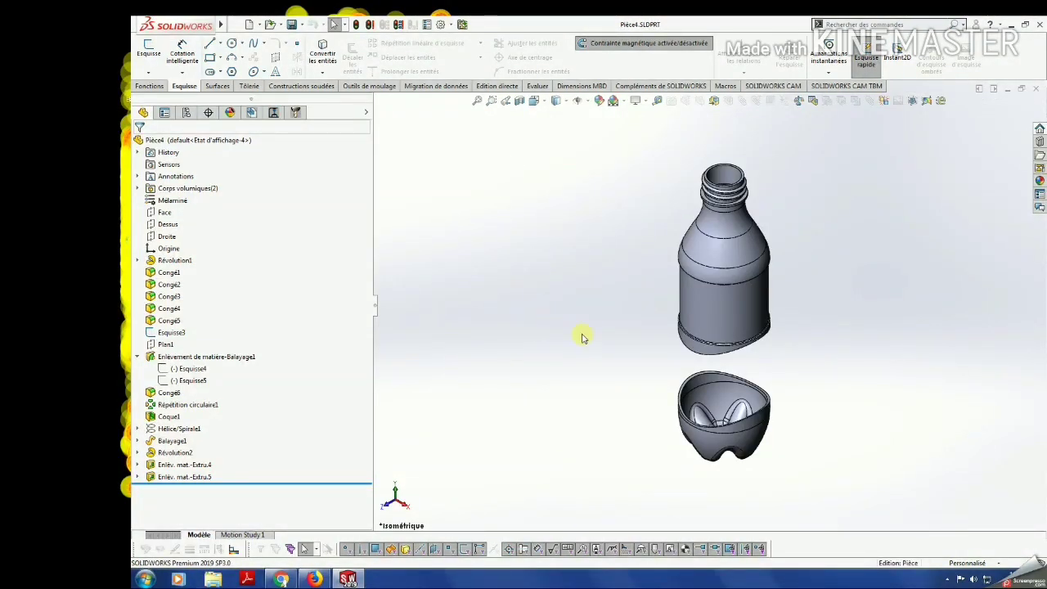
scroll(730, 381, down, 2)
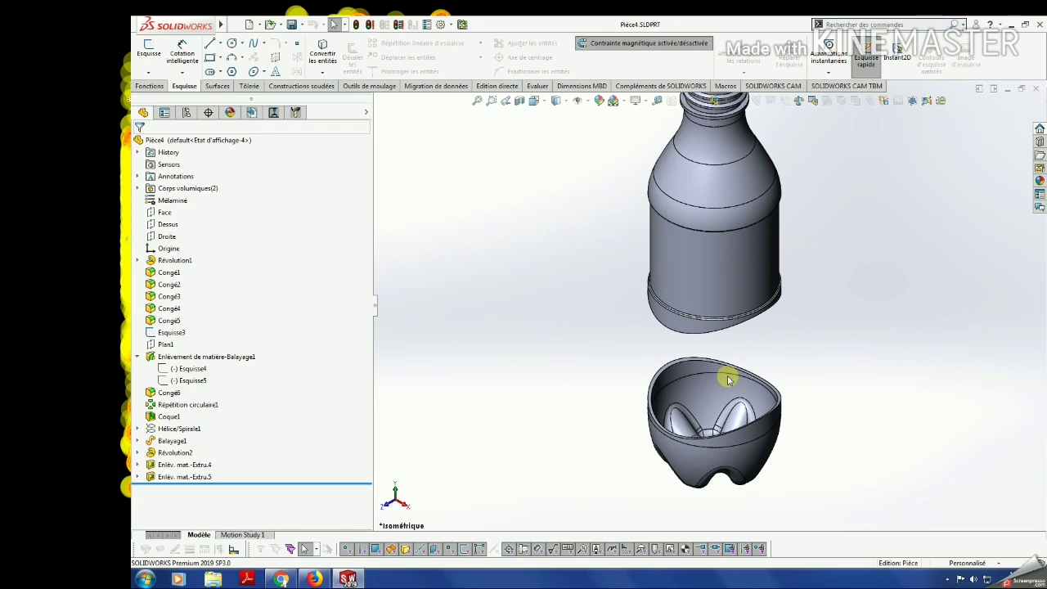
scroll(709, 409, down, 2)
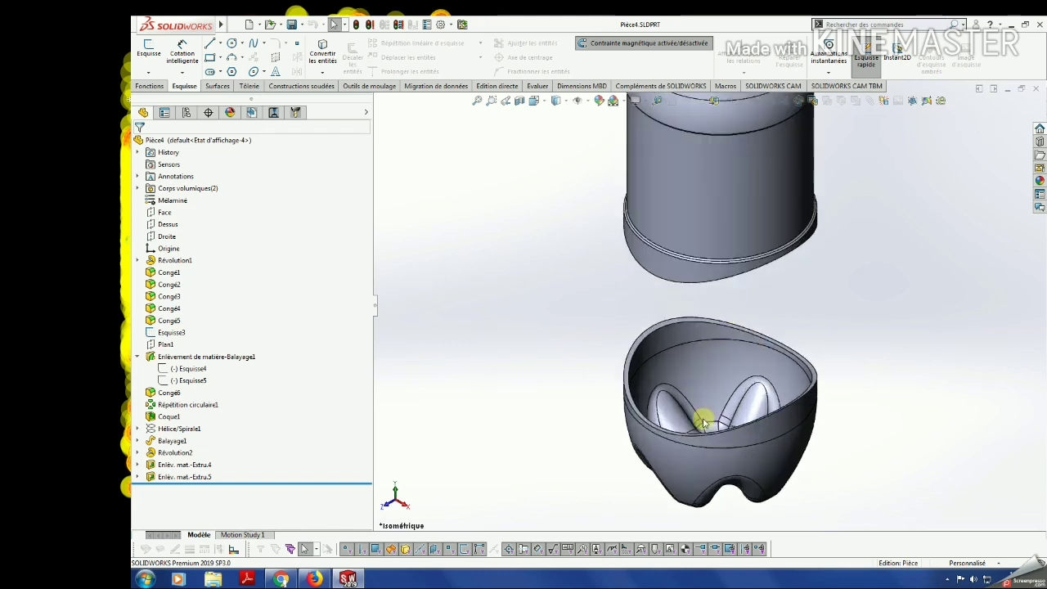
scroll(715, 424, up, 3)
middle_drag(725, 346, 715, 288)
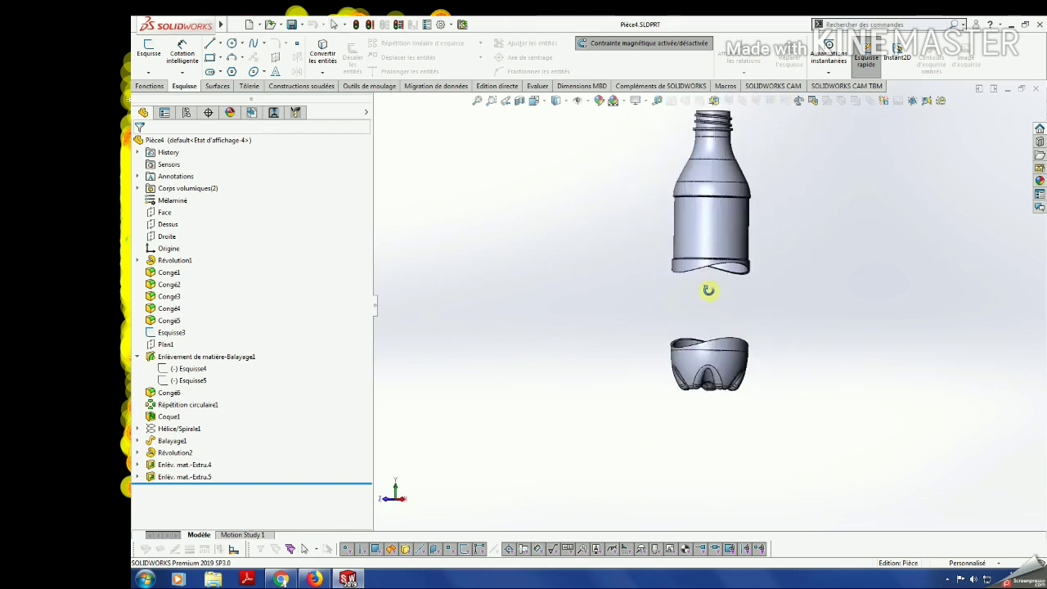
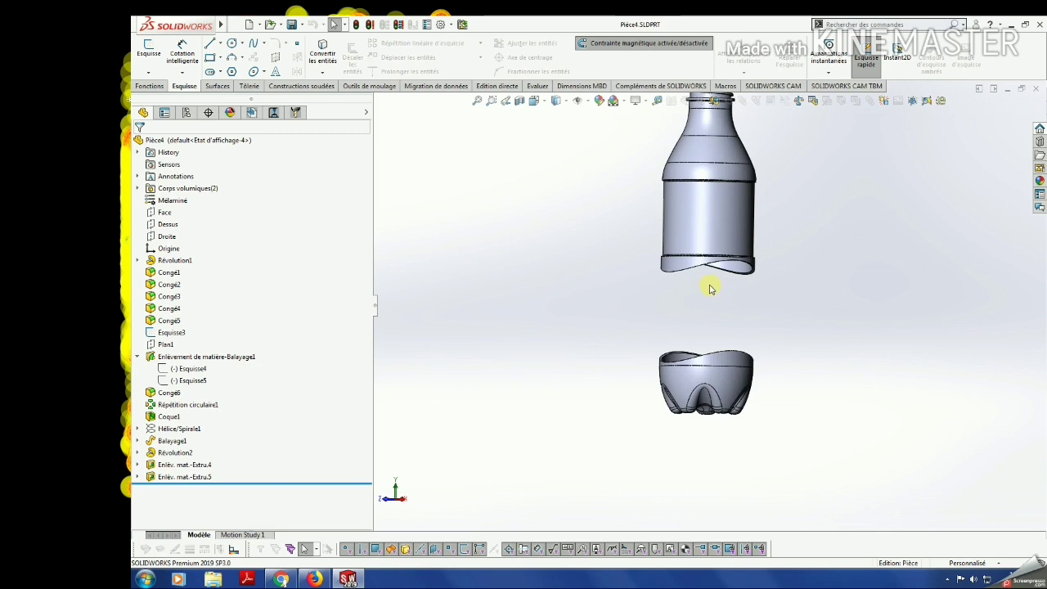
Draw a circle centred on the origin in a new sketch on the part's end face.
click(711, 288)
click(232, 44)
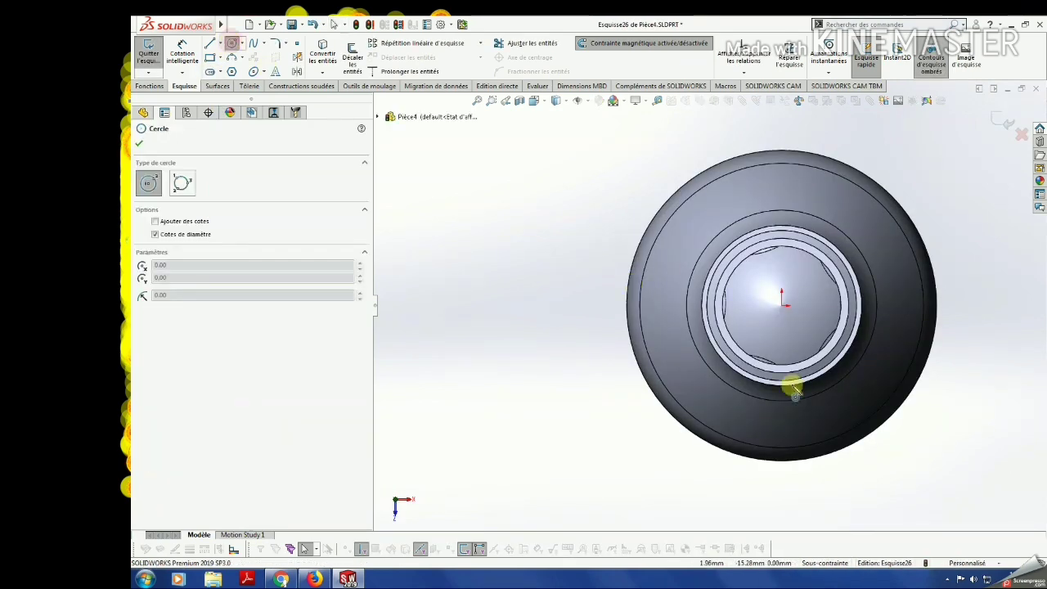
click(783, 304)
click(541, 300)
key(Escape)
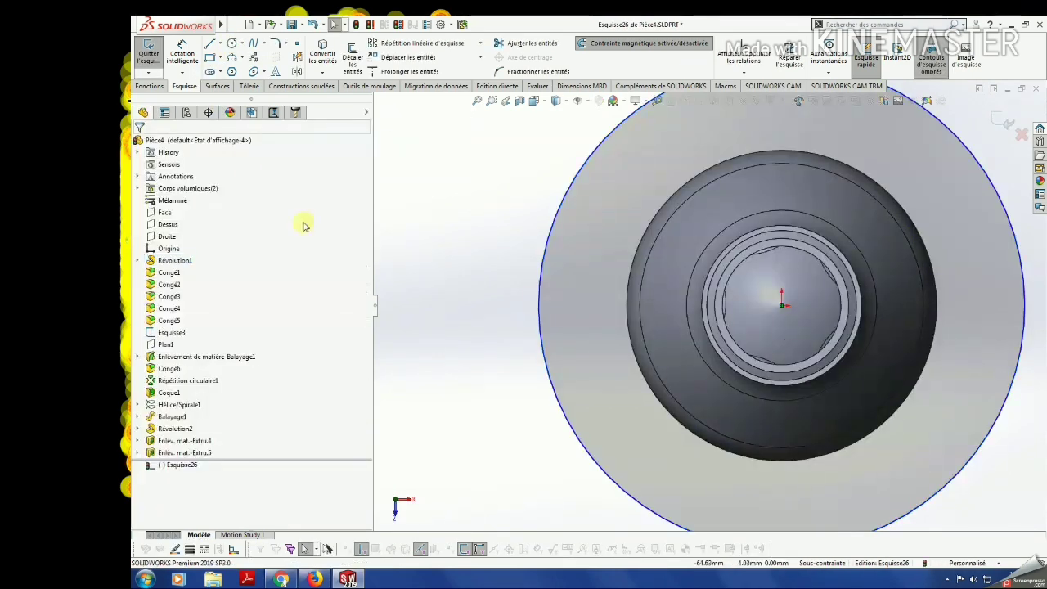
Dimension the circle's diameter to 59 mm.
click(183, 56)
click(539, 303)
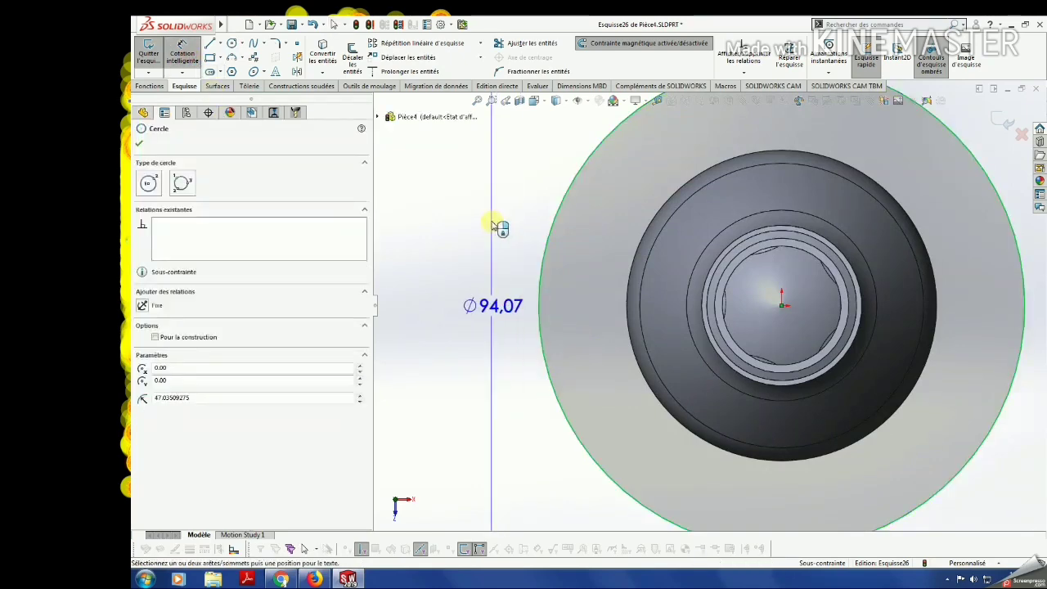
scroll(589, 385, down, 2)
scroll(589, 245, down, 1)
scroll(601, 163, down, 1)
click(563, 143)
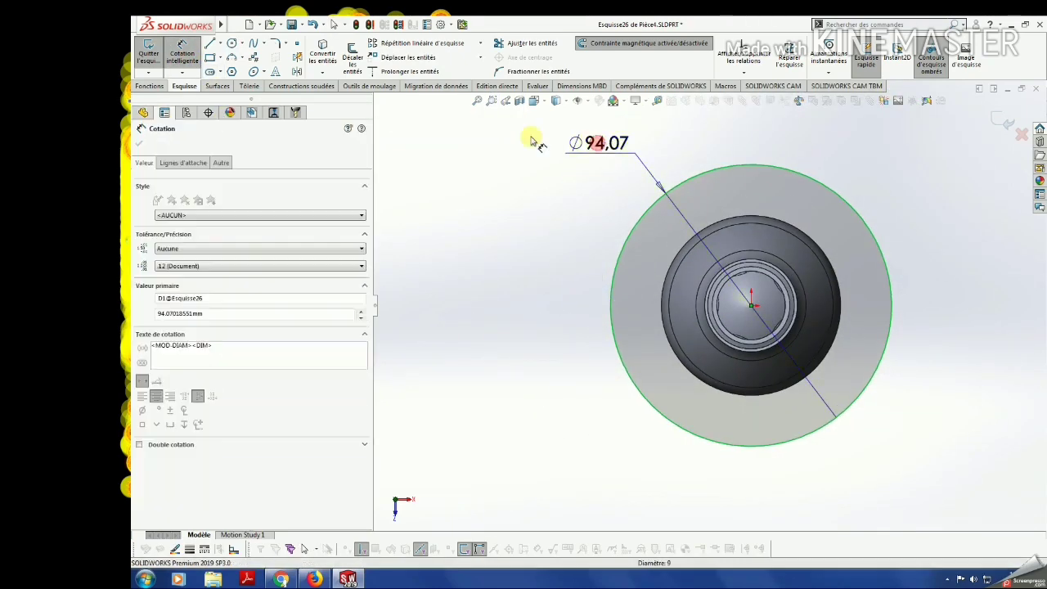
text(59)
key(Return)
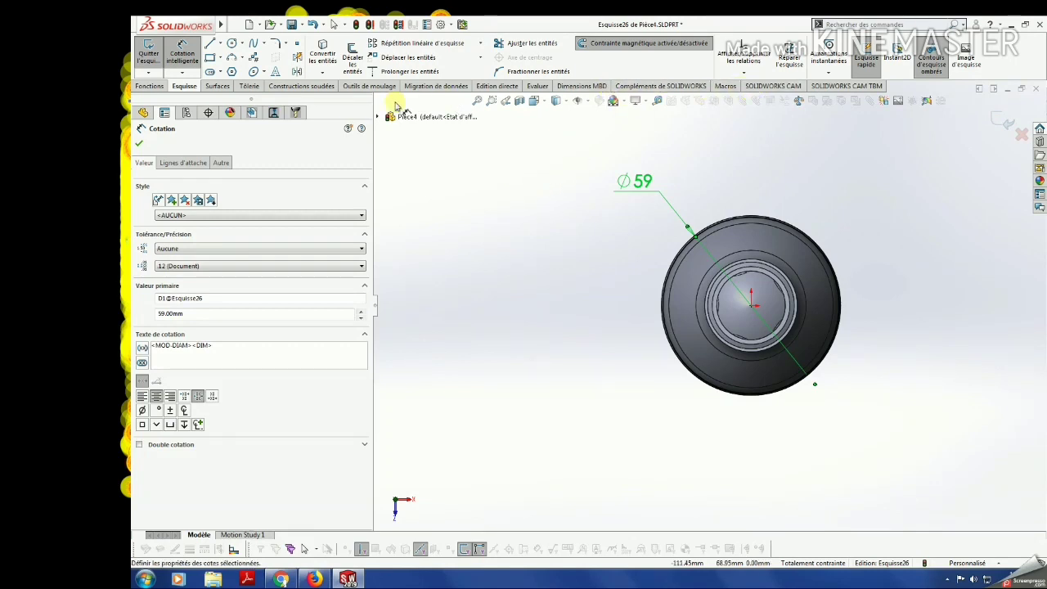
click(150, 87)
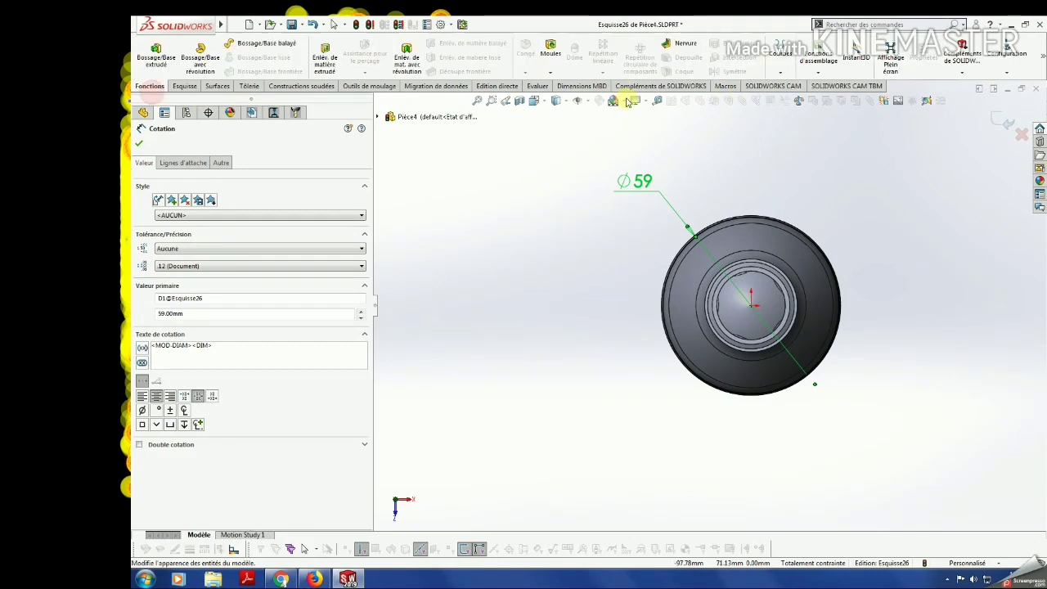
Create a projected split line from the circle onto the lower part's rim face.
click(782, 72)
click(806, 86)
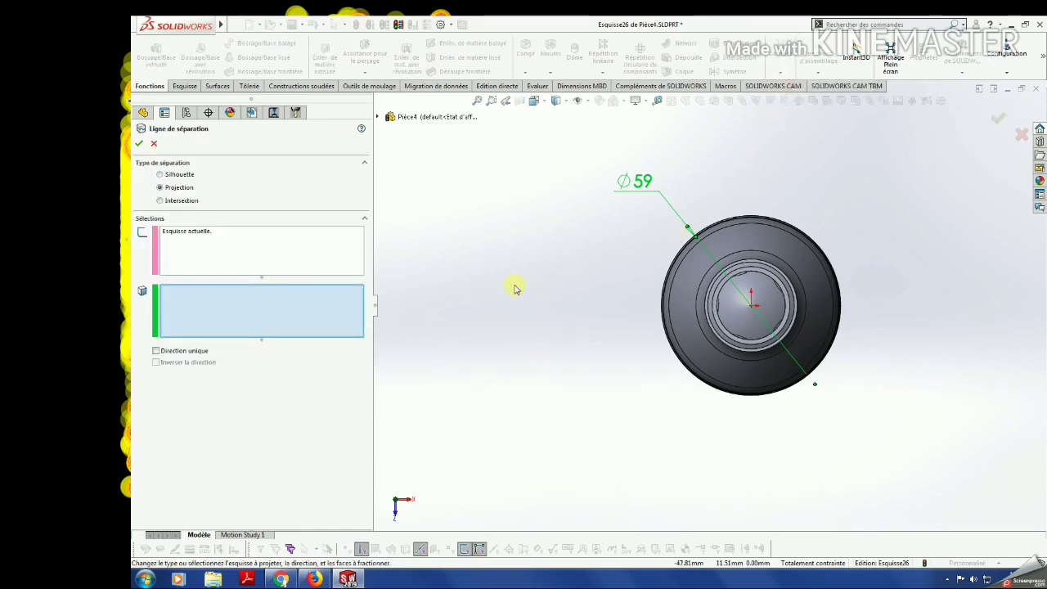
middle_drag(670, 241, 731, 343)
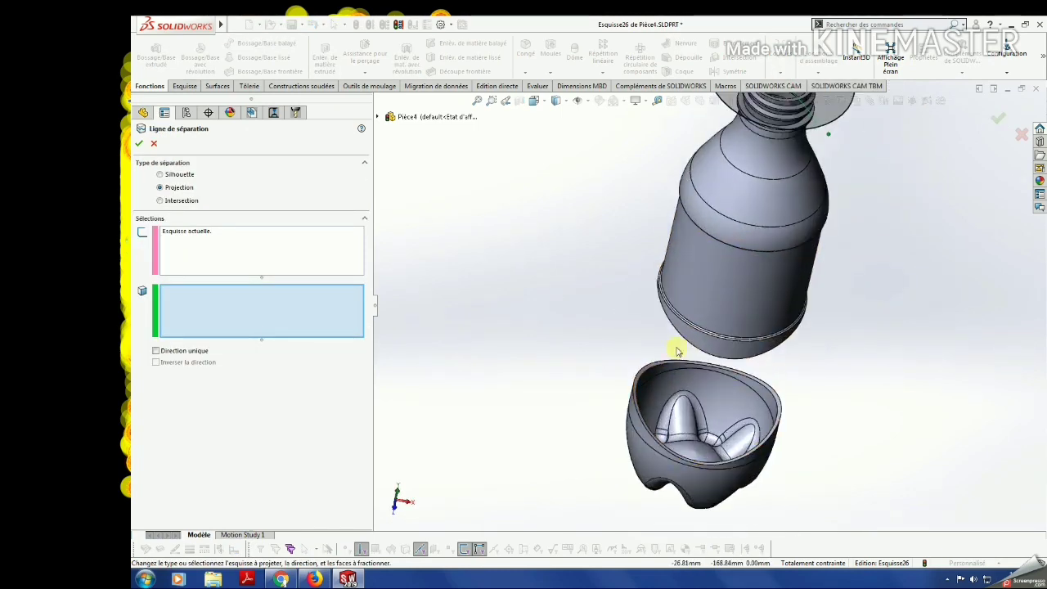
scroll(649, 372, down, 3)
click(648, 373)
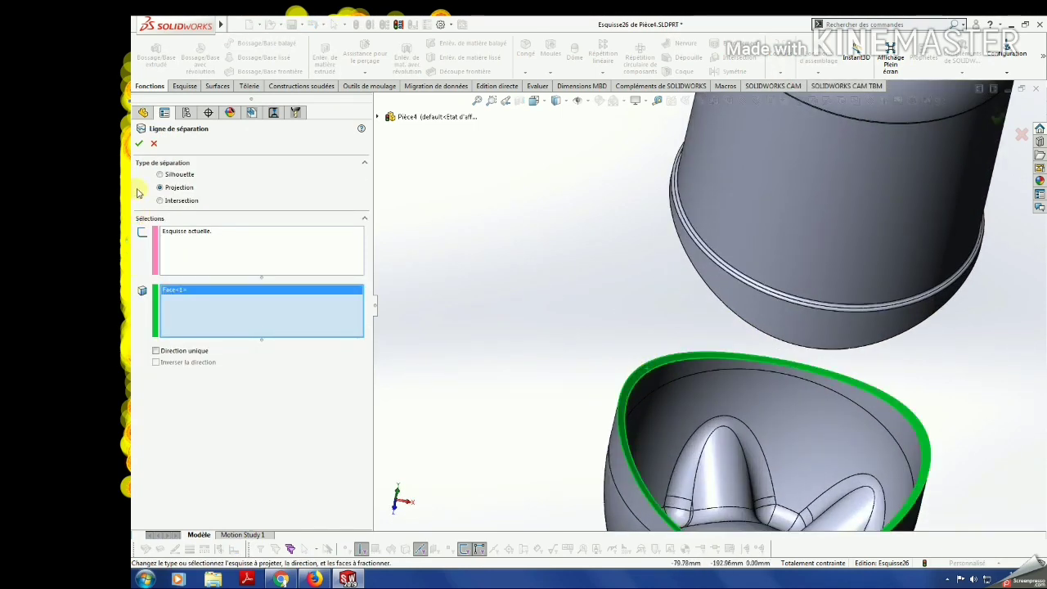
click(140, 143)
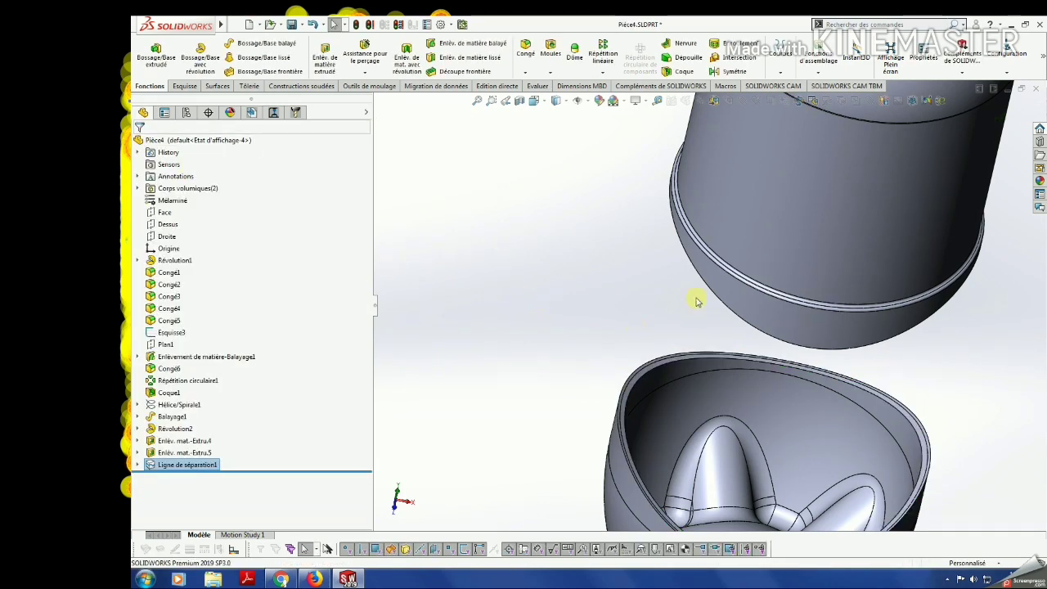
Edit Ligne de séparation1 to also split the bottle's rim face.
mouse_move(696, 301)
middle_down()
mouse_move(678, 269)
mouse_move(676, 473)
middle_up()
scroll(697, 299, up, 3)
click(210, 465)
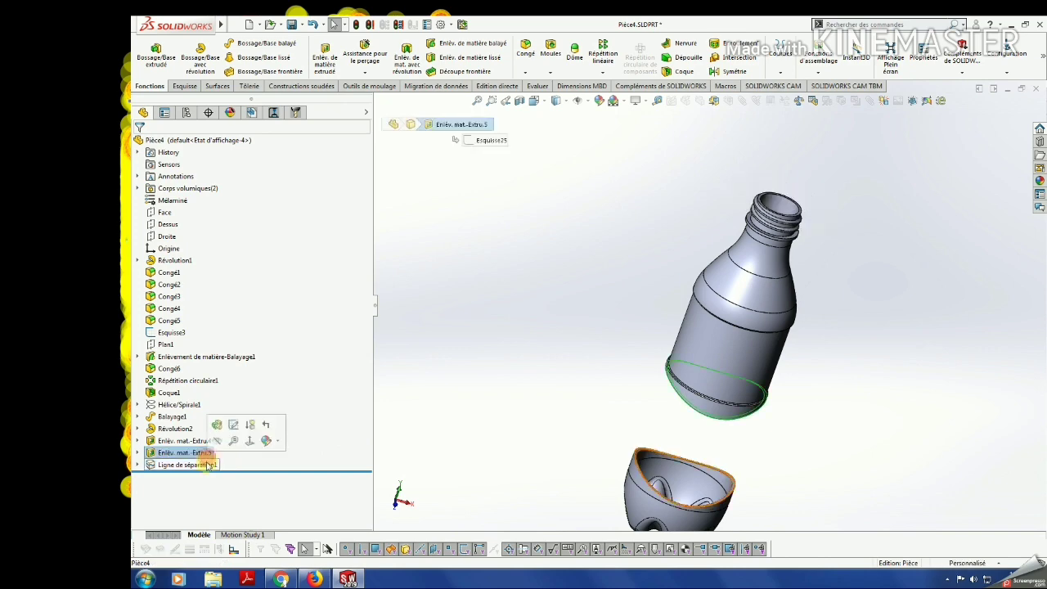
click(216, 430)
middle_drag(759, 320, 666, 362)
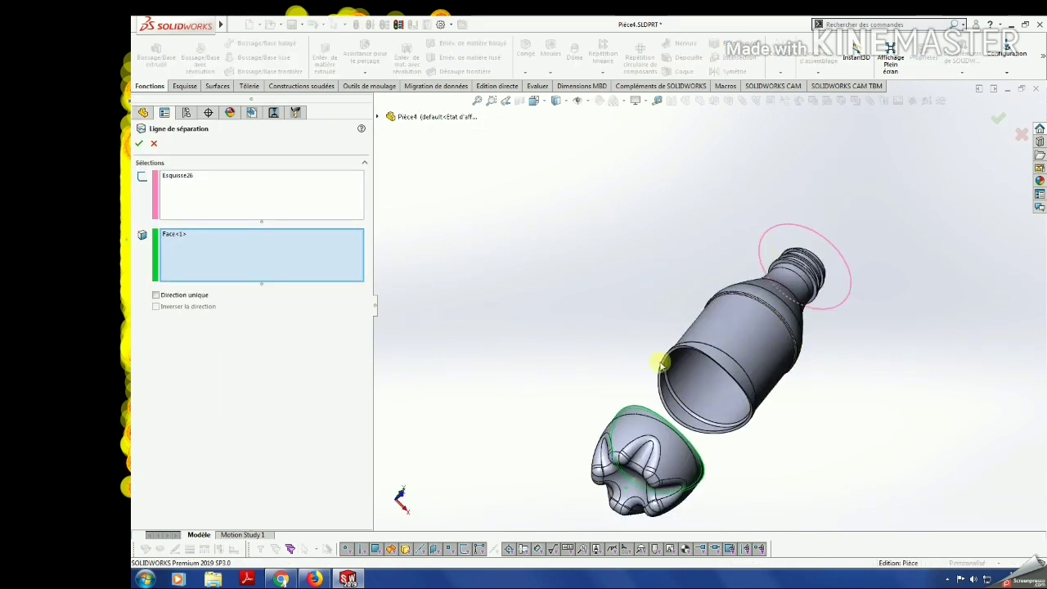
scroll(666, 362, down, 5)
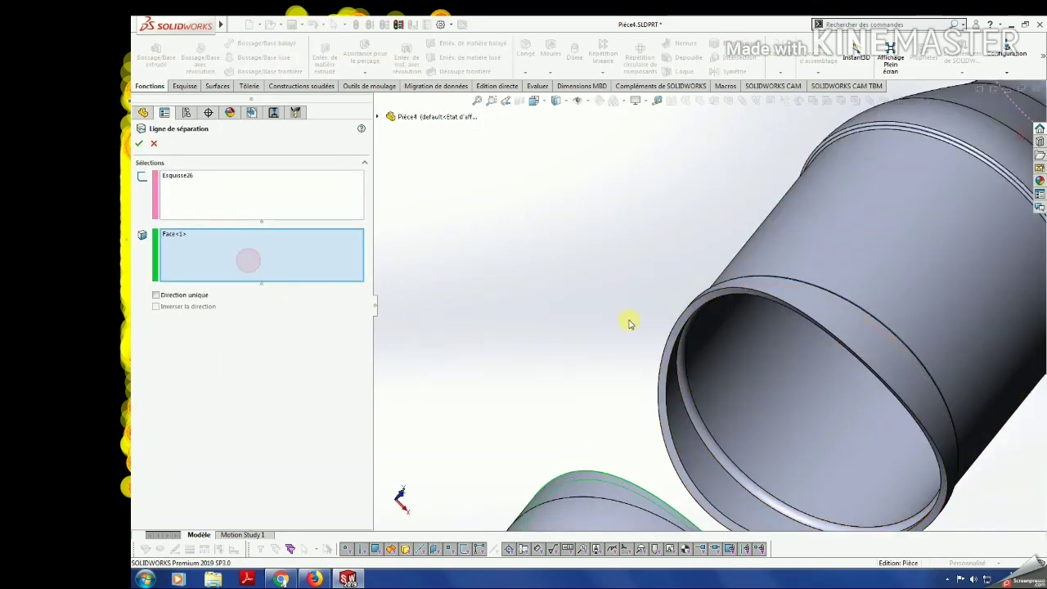
click(692, 318)
click(139, 143)
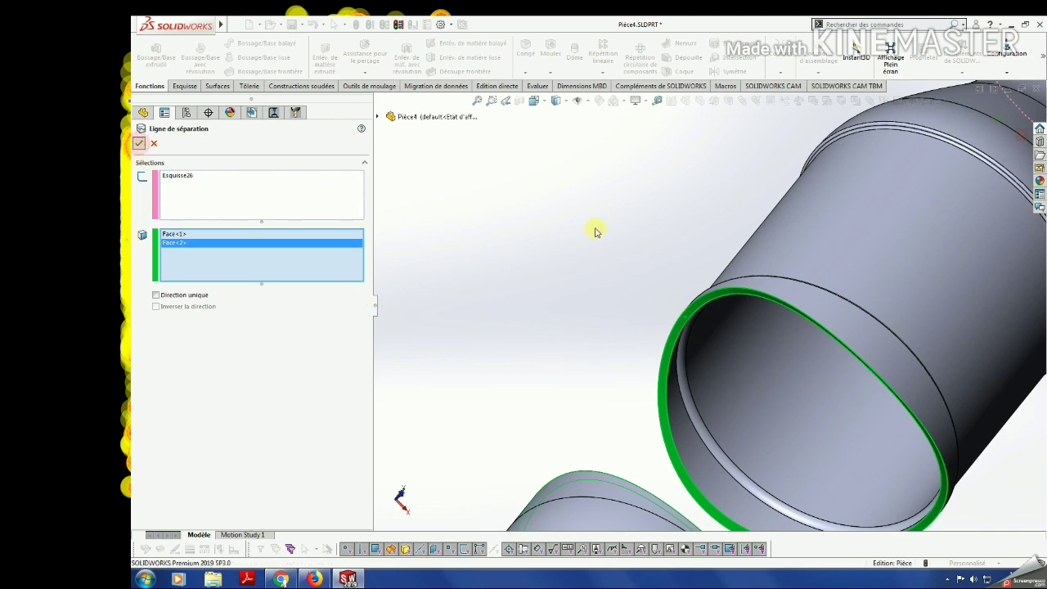
Orbit and zoom to inspect the split lines on both parts.
scroll(621, 254, up, 2)
scroll(671, 368, up, 3)
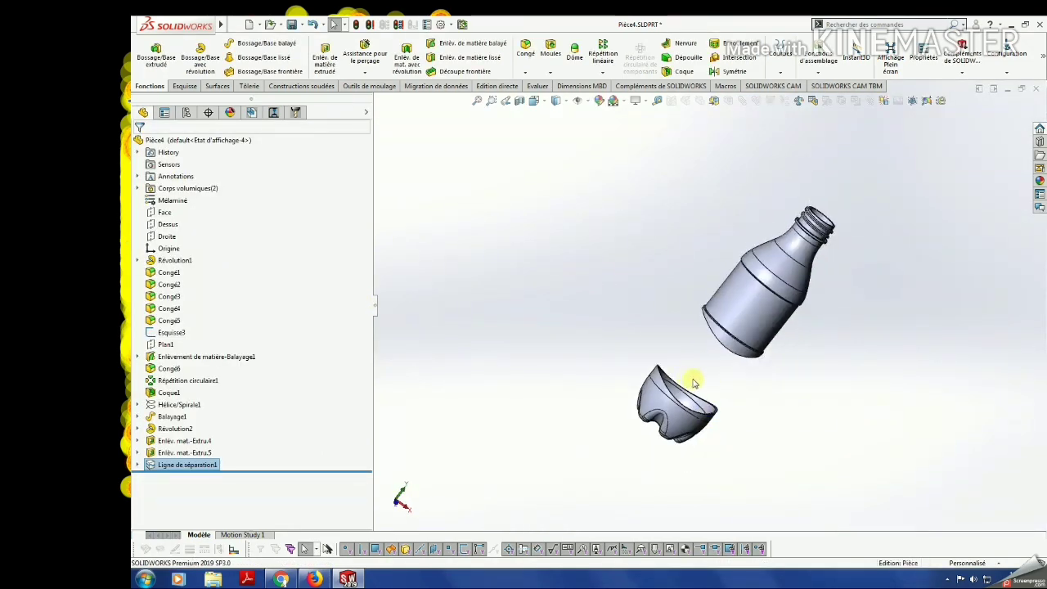
scroll(660, 327, down, 3)
scroll(696, 287, down, 2)
mouse_move(644, 252)
middle_down()
mouse_move(663, 319)
mouse_move(608, 344)
middle_up()
scroll(597, 345, down, 2)
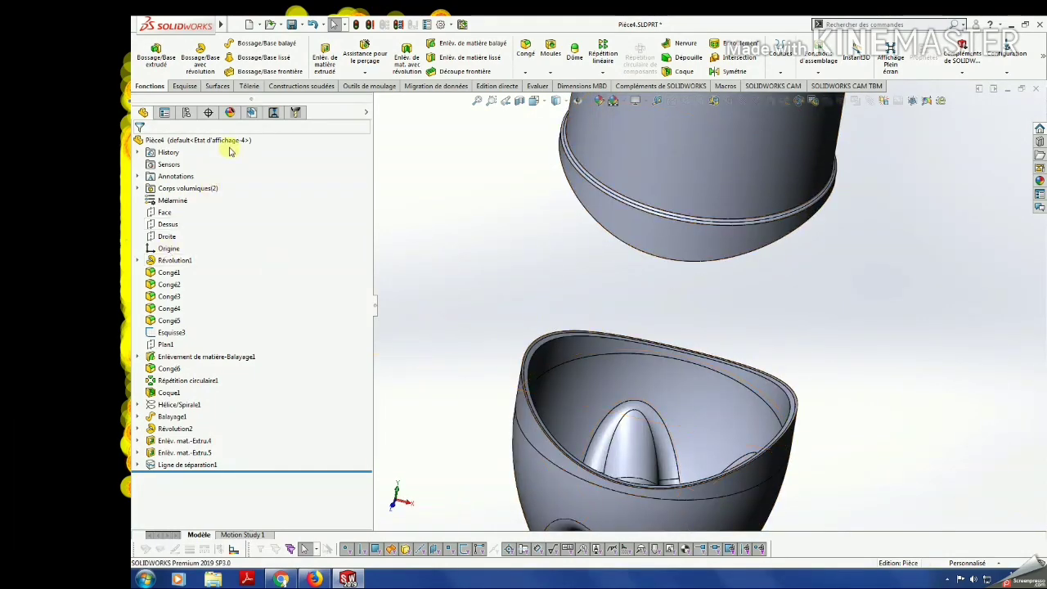
middle_drag(456, 191, 535, 180)
scroll(639, 255, up, 2)
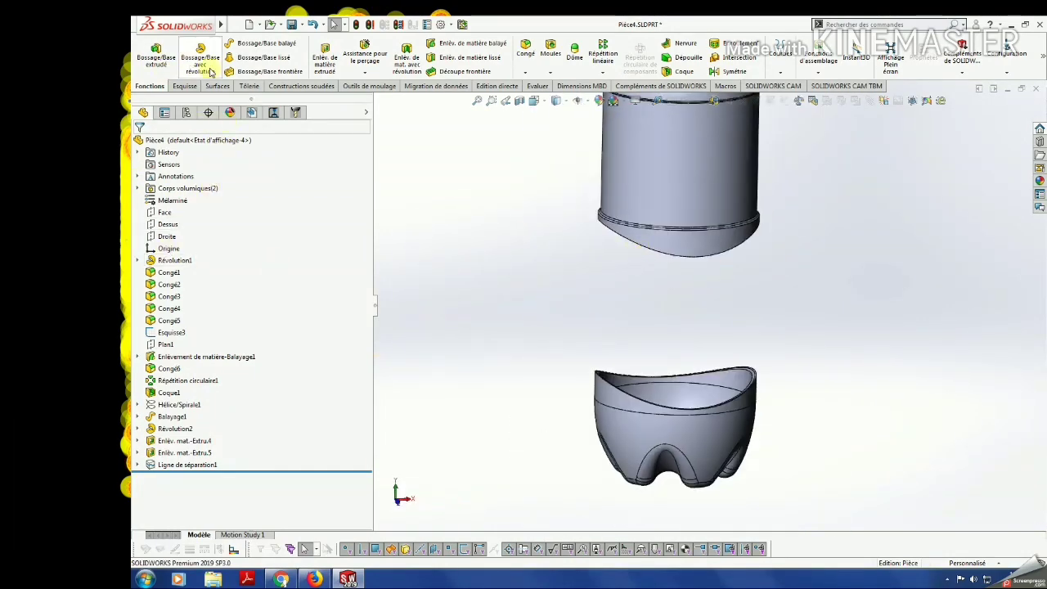
Start a loft and pick the lower part's rim edge, dismissing the two-profile warnings.
click(186, 87)
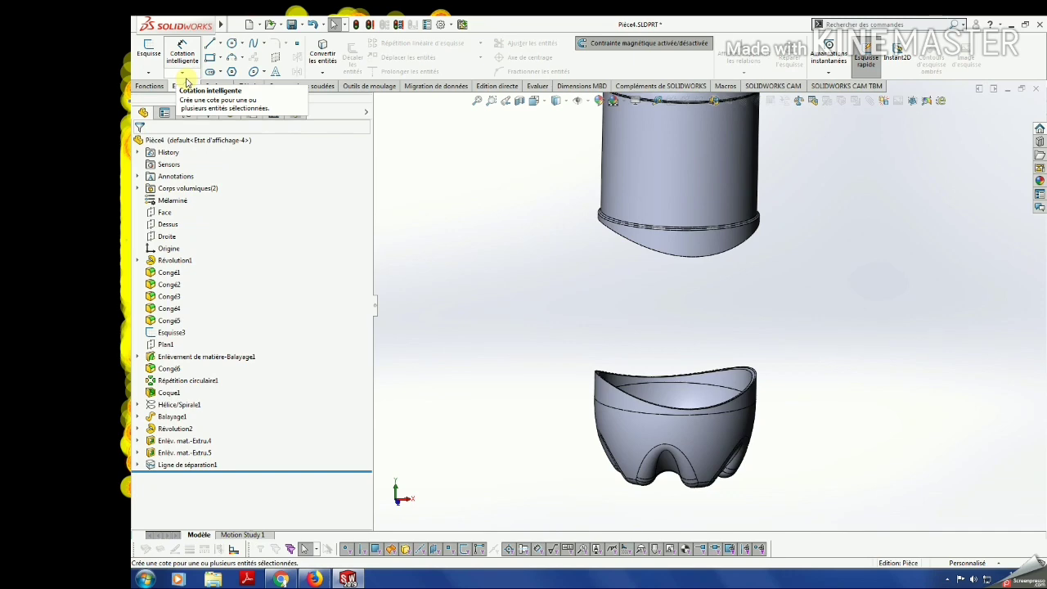
click(150, 85)
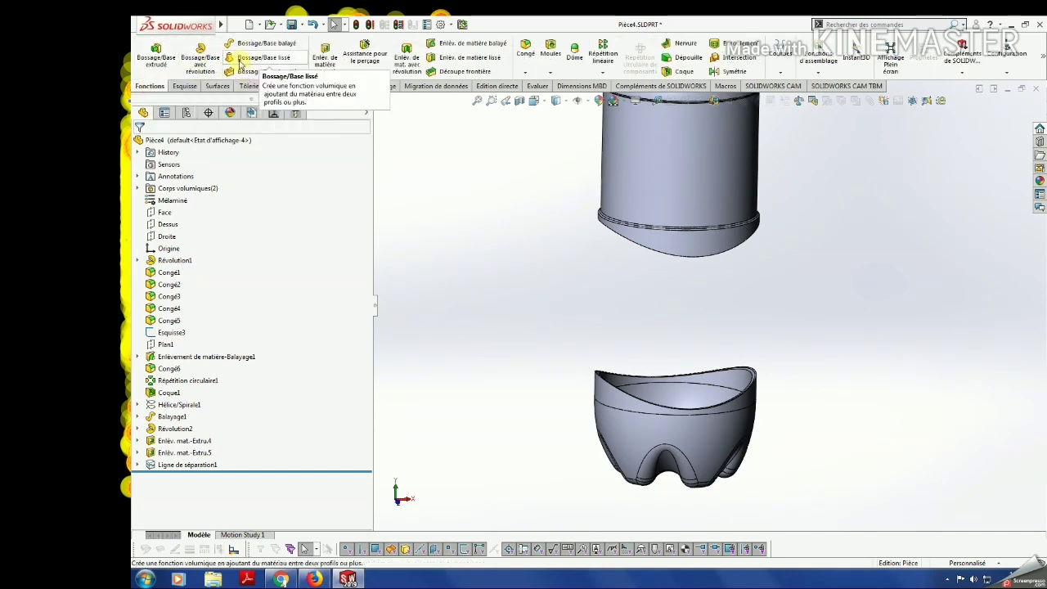
click(240, 59)
scroll(638, 270, down, 3)
scroll(603, 451, down, 3)
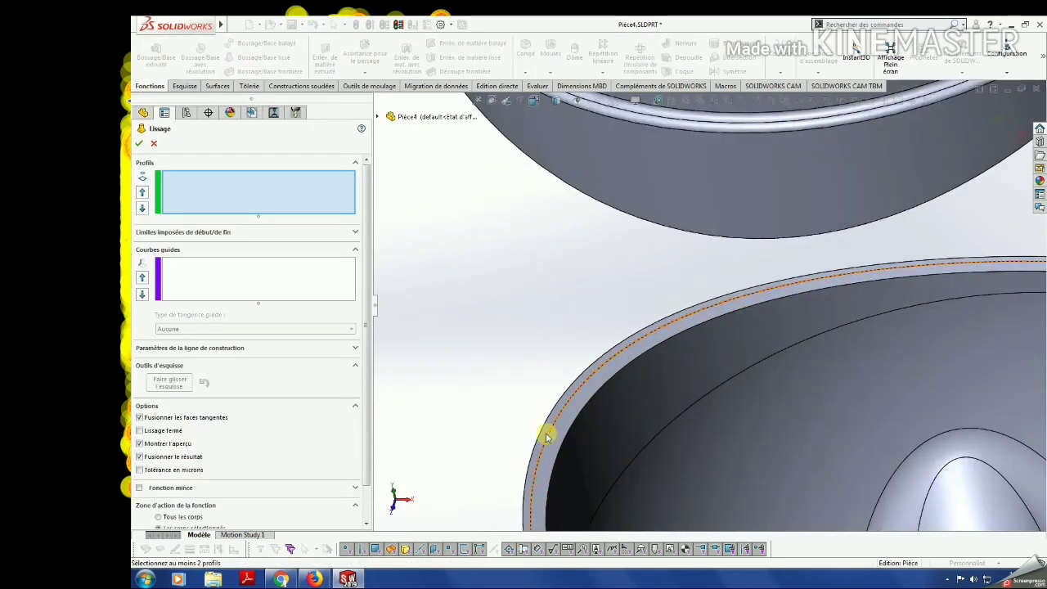
scroll(547, 437, down, 1)
click(556, 424)
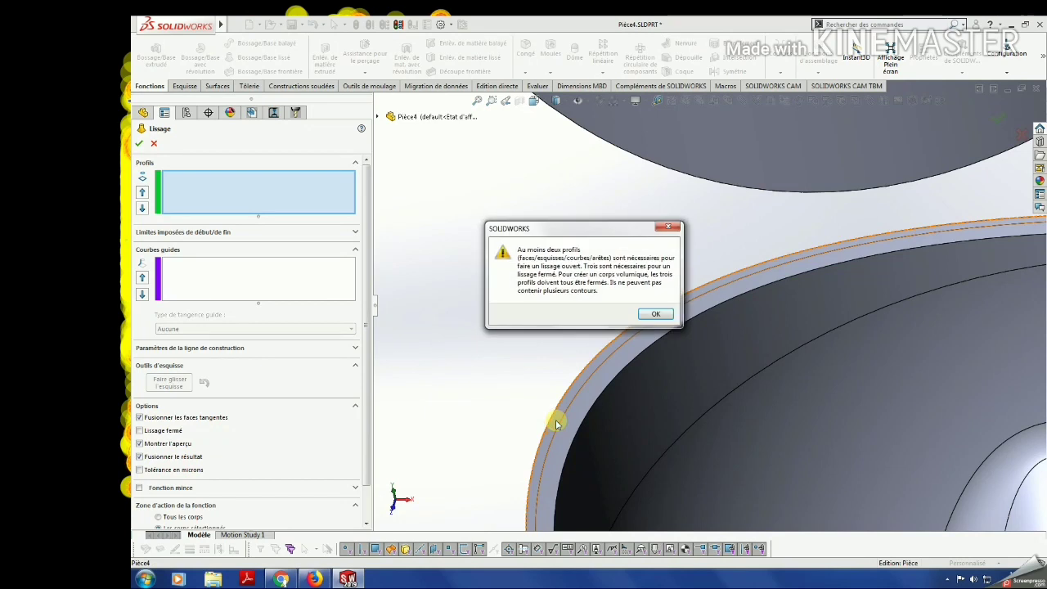
click(647, 317)
click(609, 379)
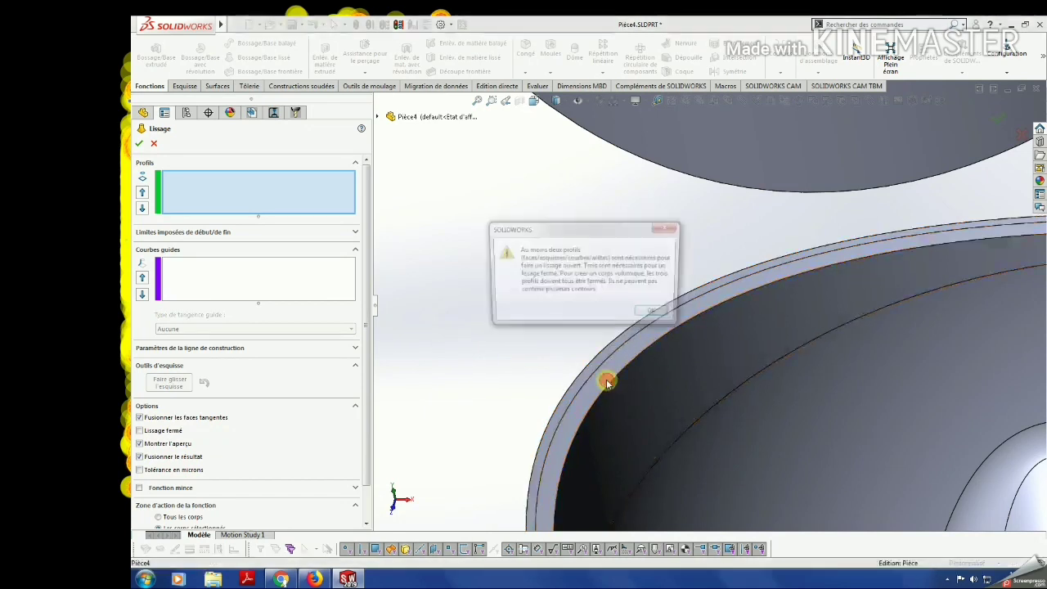
click(653, 317)
Add both rim edges as loft guide curves, then cancel the loft.
click(301, 285)
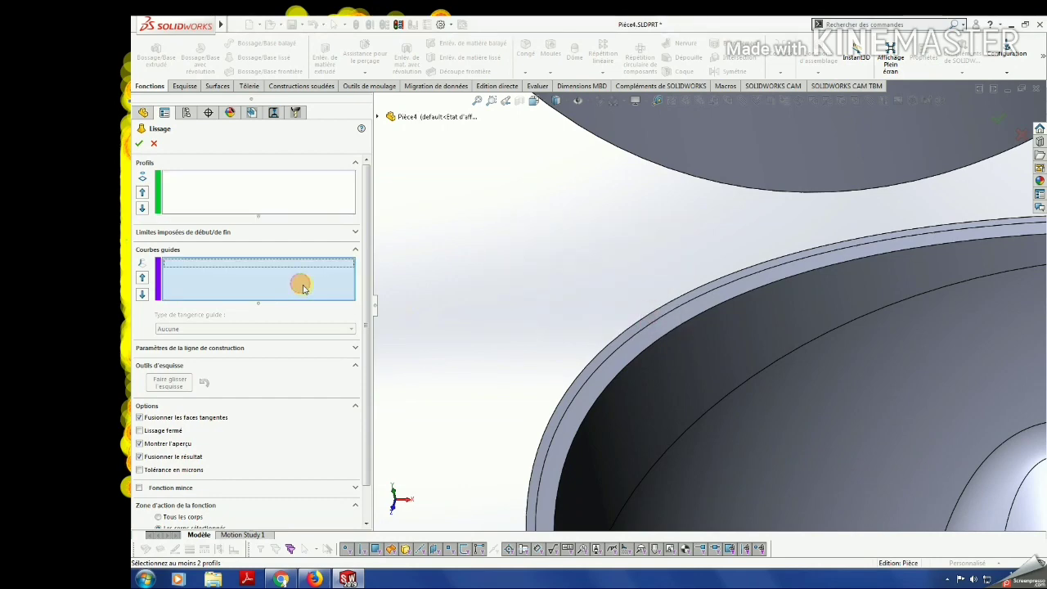
click(590, 379)
scroll(602, 344, up, 3)
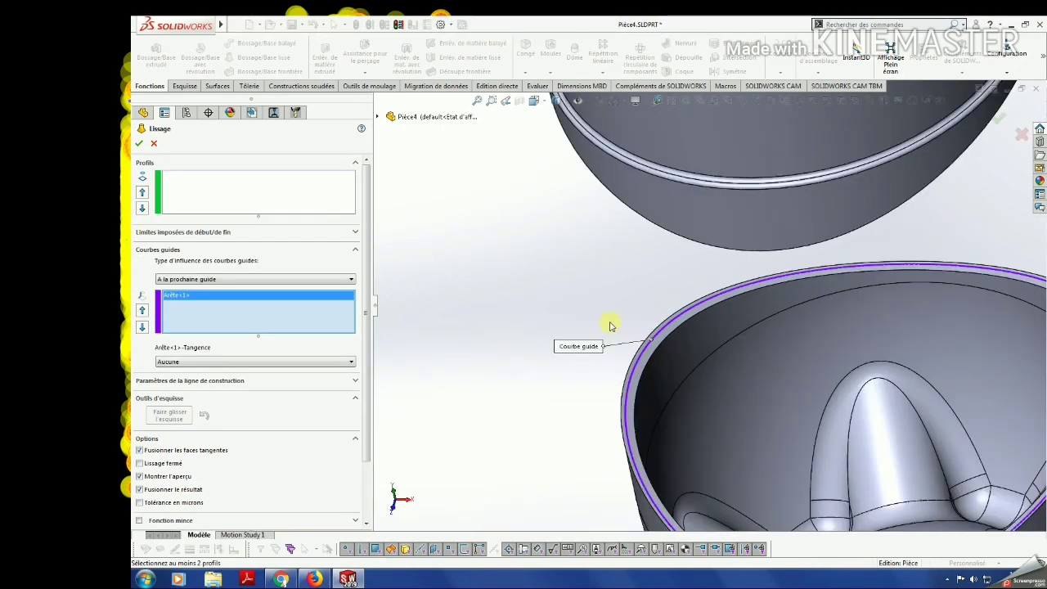
mouse_move(613, 325)
middle_down()
mouse_move(638, 257)
mouse_move(643, 112)
middle_up()
scroll(602, 293, down, 3)
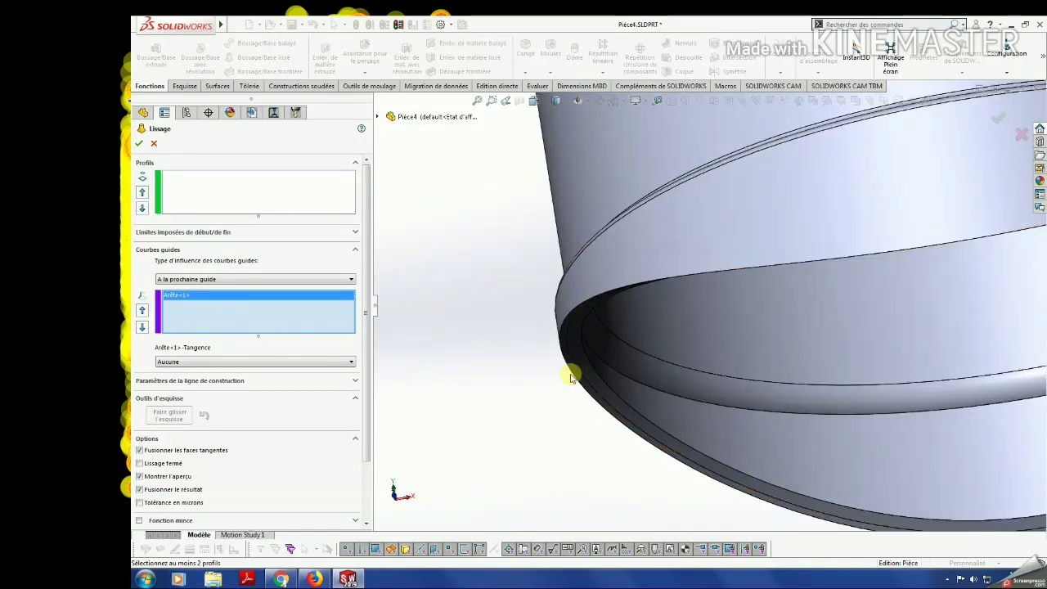
click(570, 368)
scroll(601, 368, up, 3)
scroll(754, 407, up, 3)
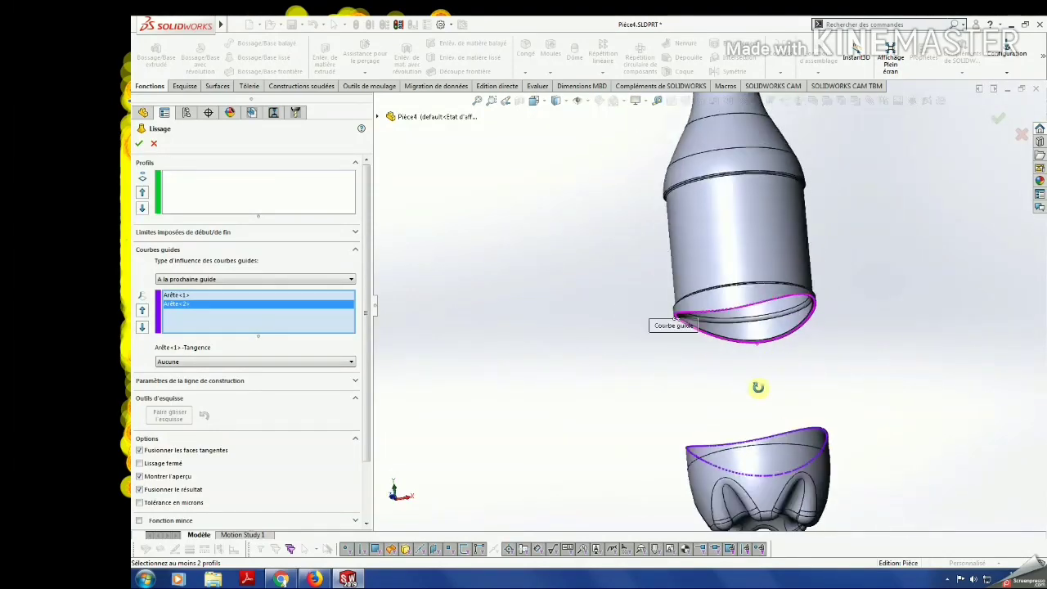
middle_drag(759, 385, 423, 389)
key(Escape)
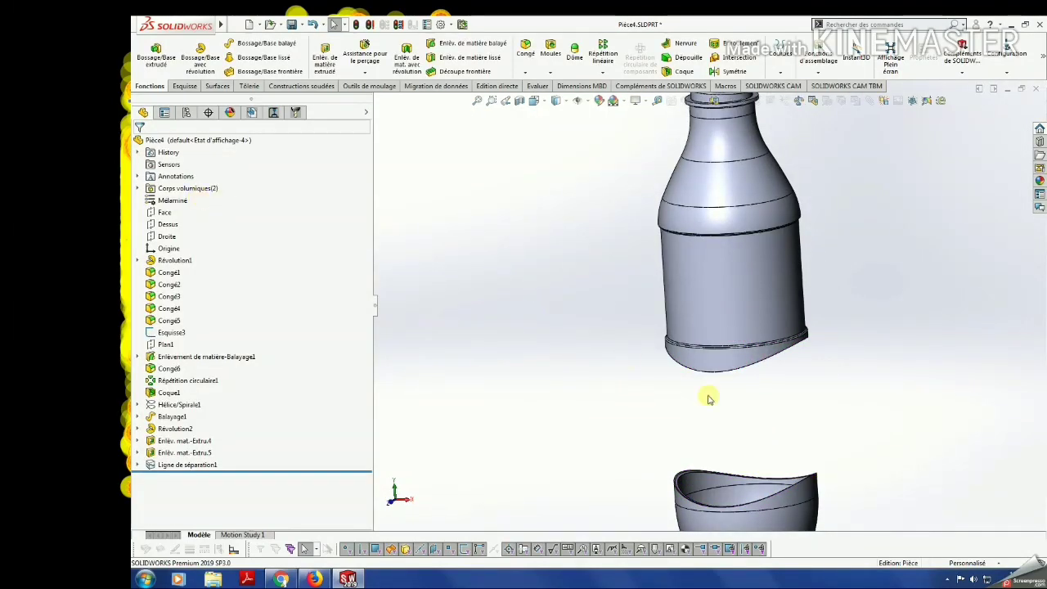
Select the bottom bowl's rim edge together with the upper part's lower rim edge.
scroll(706, 475, down, 1)
scroll(695, 456, down, 1)
scroll(671, 450, down, 1)
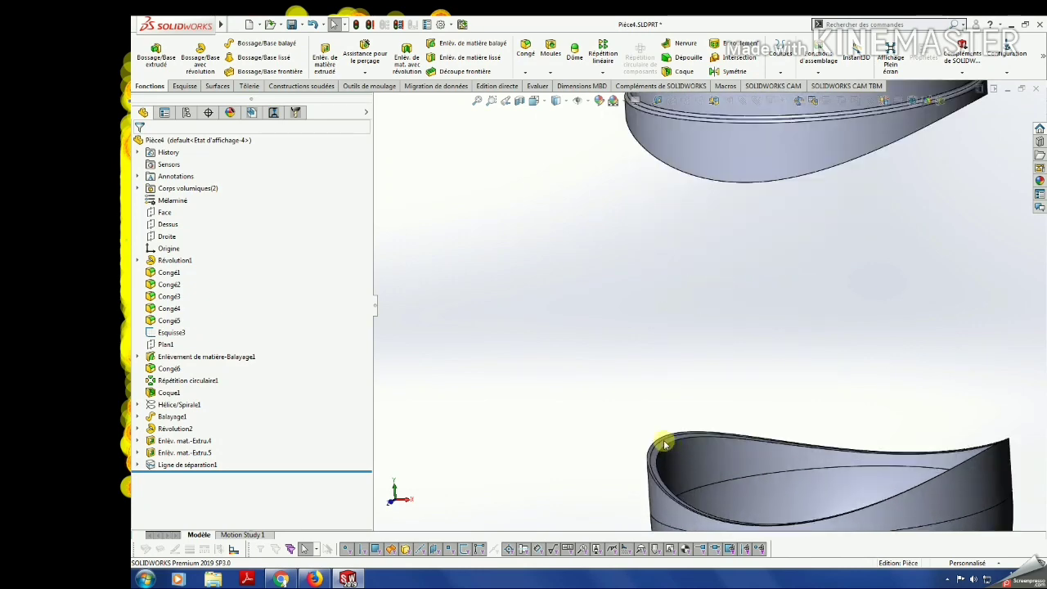
scroll(669, 442, down, 1)
click(668, 419)
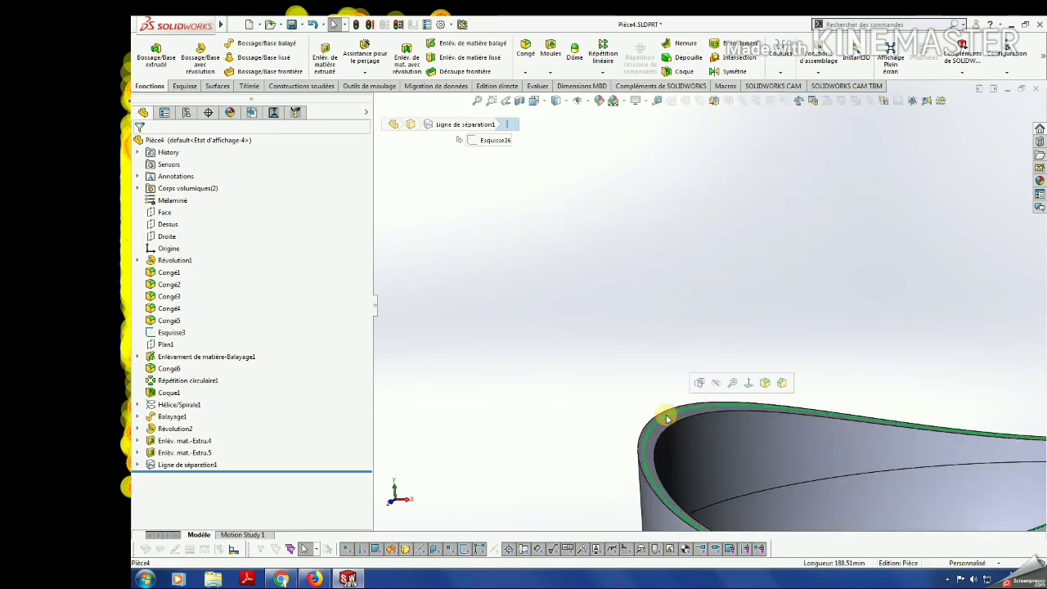
scroll(669, 393, up, 2)
scroll(671, 327, up, 2)
scroll(688, 286, up, 1)
scroll(708, 285, down, 2)
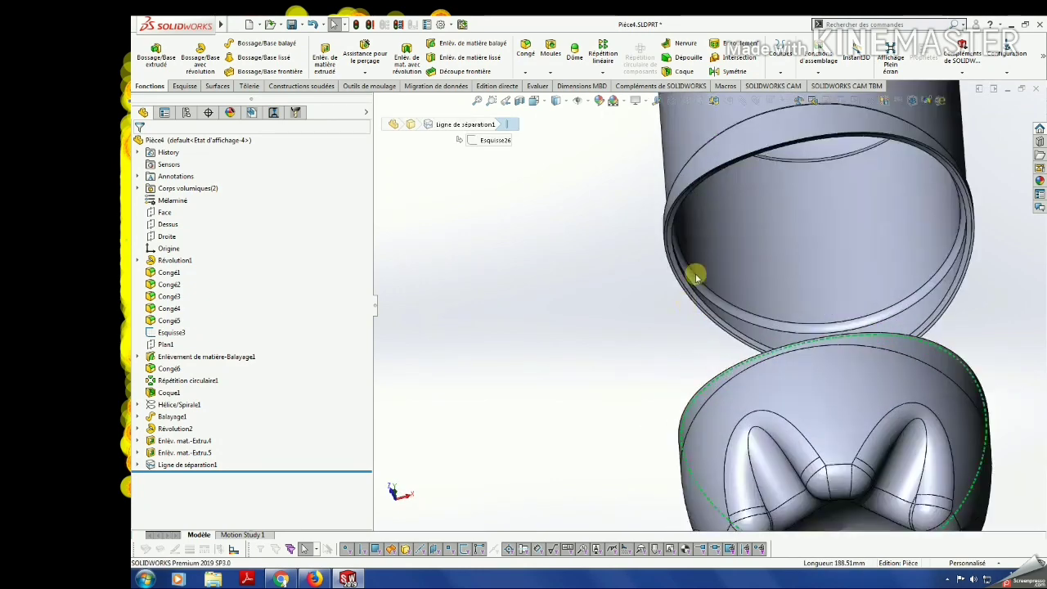
scroll(696, 273, down, 2)
click(659, 303)
scroll(748, 328, up, 3)
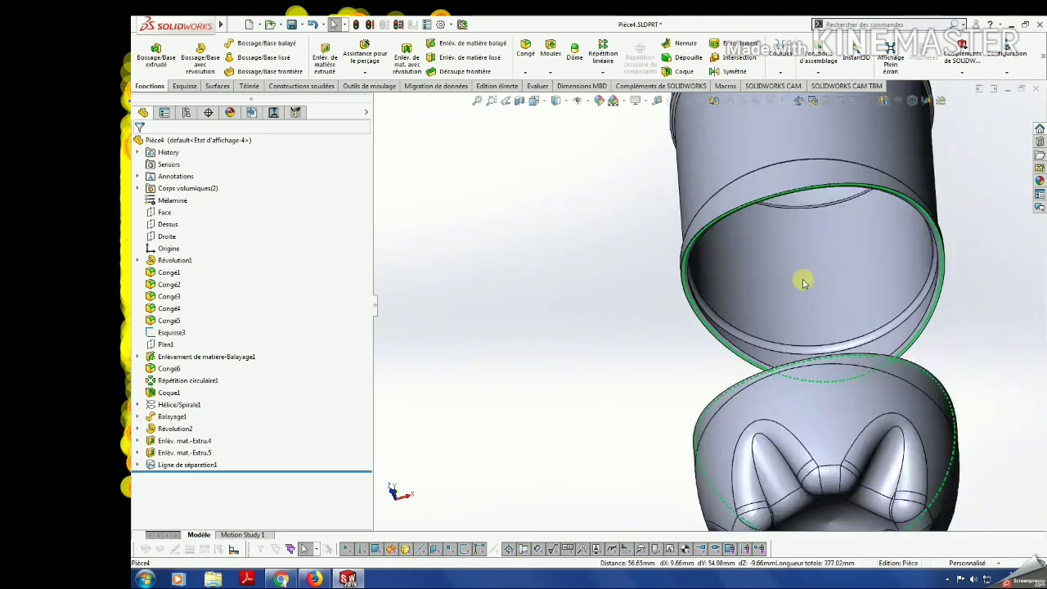
mouse_move(802, 281)
middle_down()
mouse_move(747, 369)
mouse_move(753, 311)
mouse_move(659, 319)
middle_up()
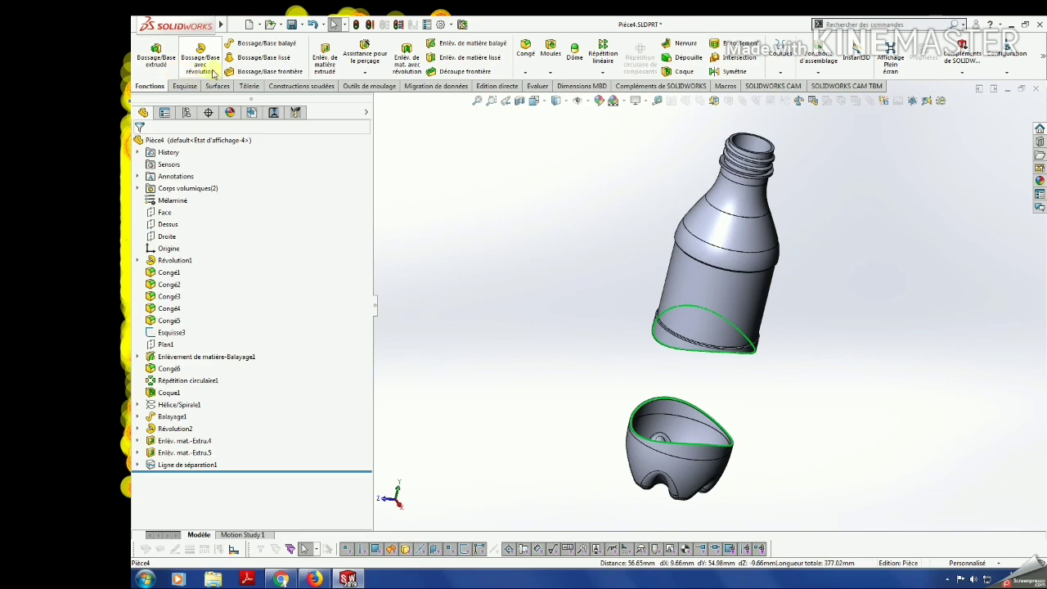
Loft between the two selected rim edges and confirm the feature.
click(245, 64)
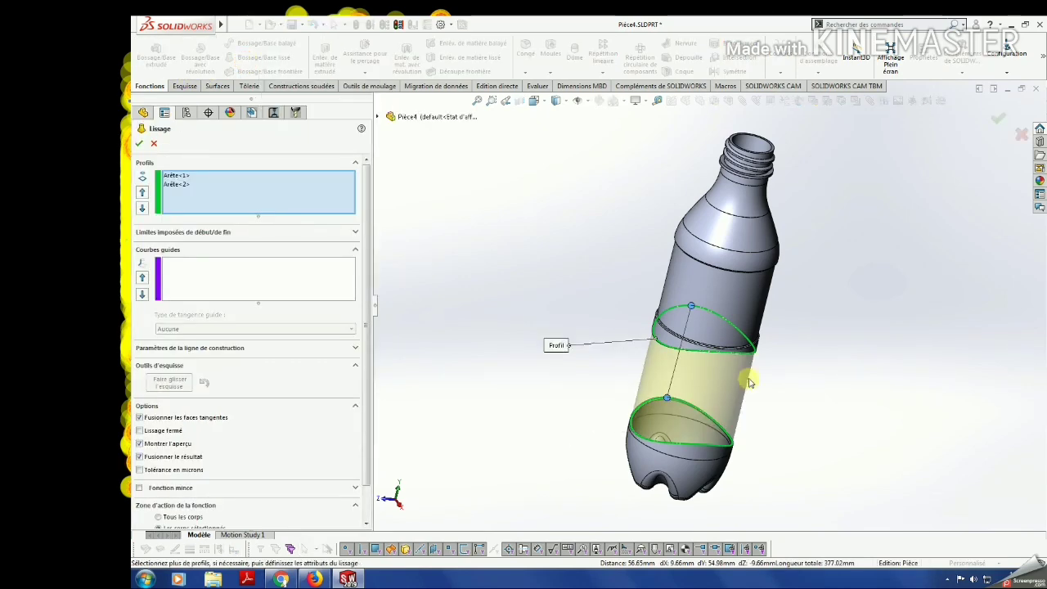
scroll(709, 345, down, 2)
mouse_move(709, 345)
middle_down()
mouse_move(659, 323)
mouse_move(638, 328)
middle_up()
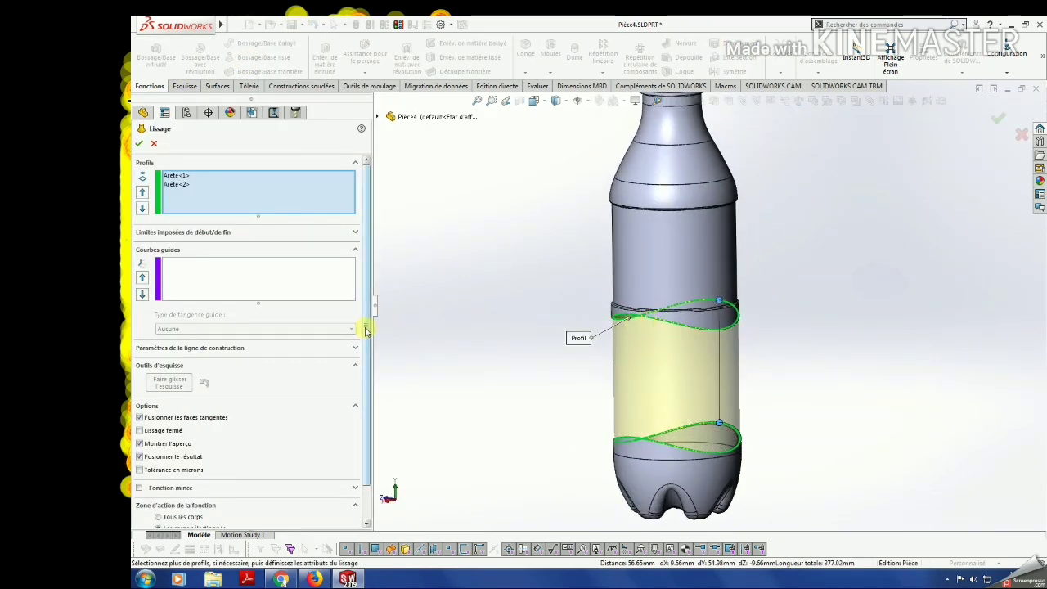
click(139, 144)
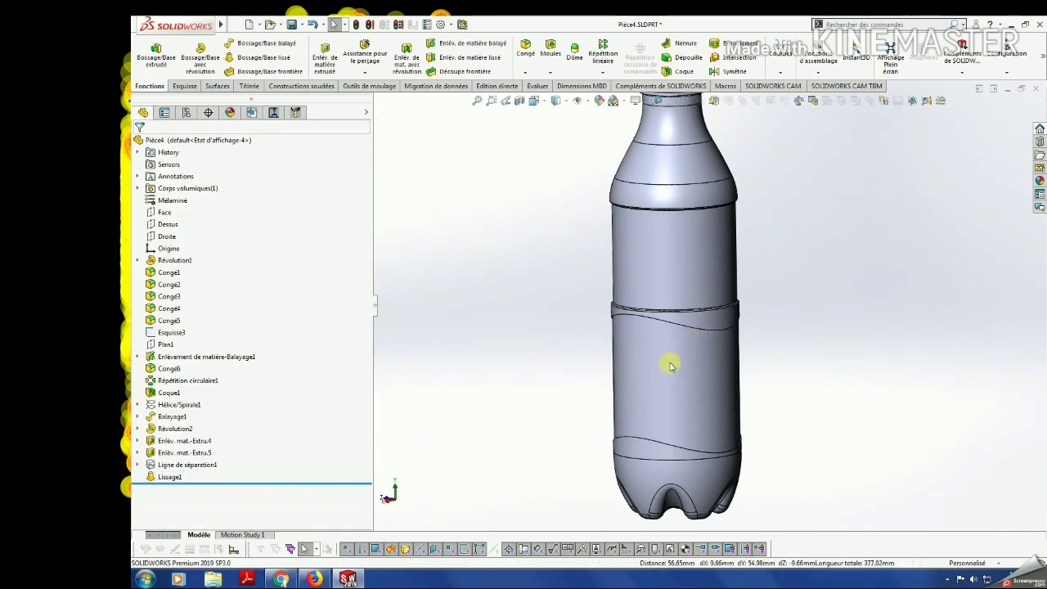
mouse_move(666, 362)
middle_down()
mouse_move(427, 365)
mouse_move(496, 400)
middle_up()
Switch to isometric view, undo the loft, and begin a new sketch.
key(space)
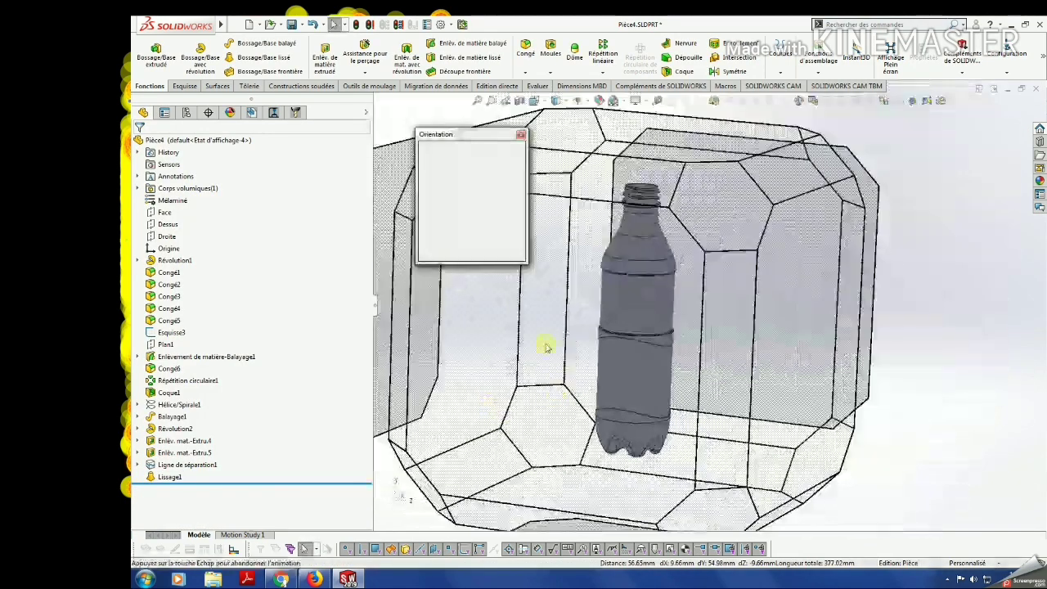
click(508, 168)
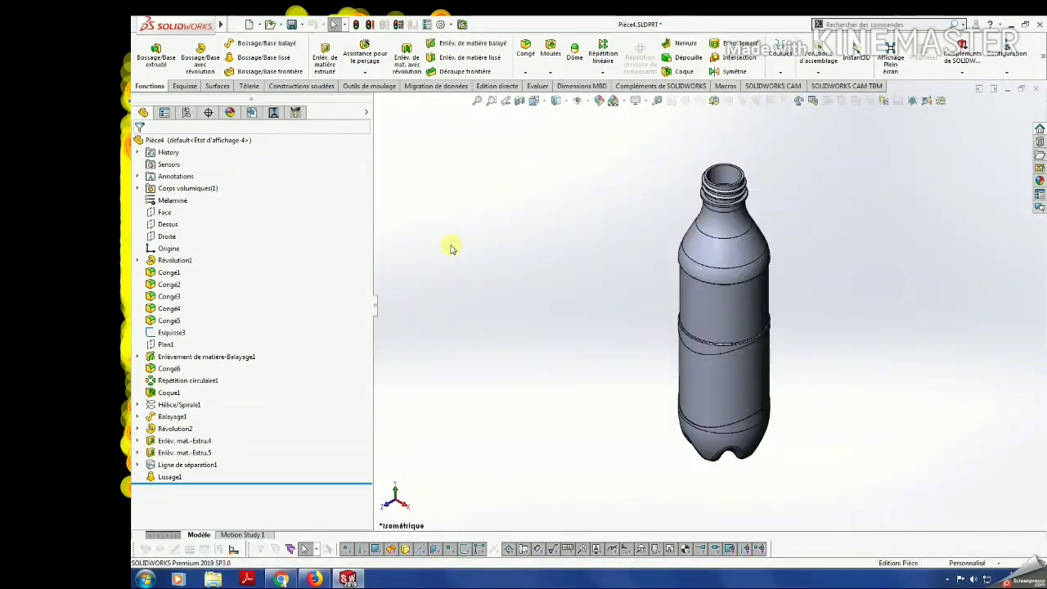
key(ctrl+z)
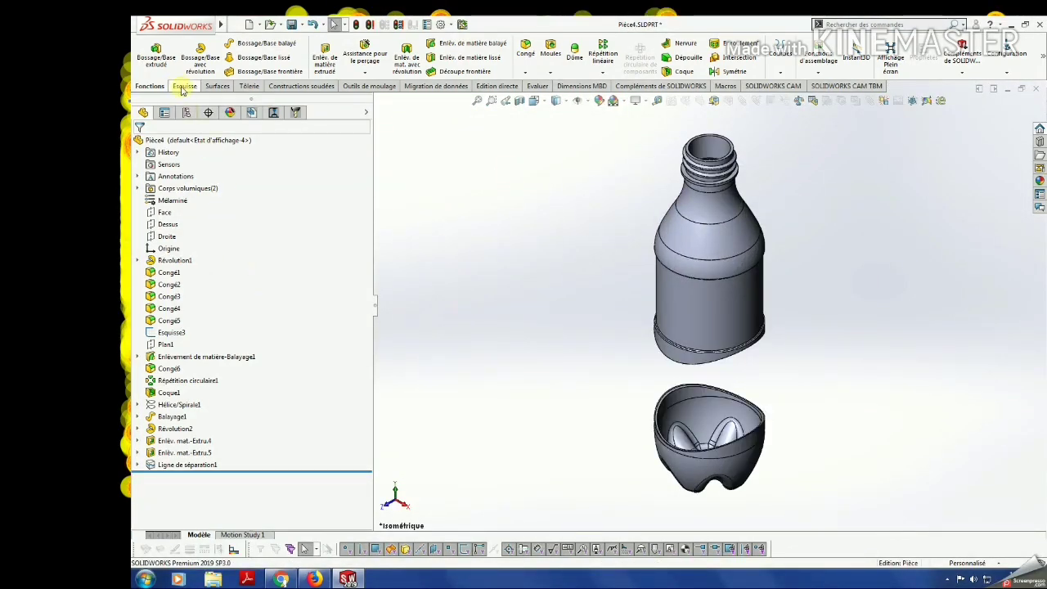
click(184, 86)
click(148, 50)
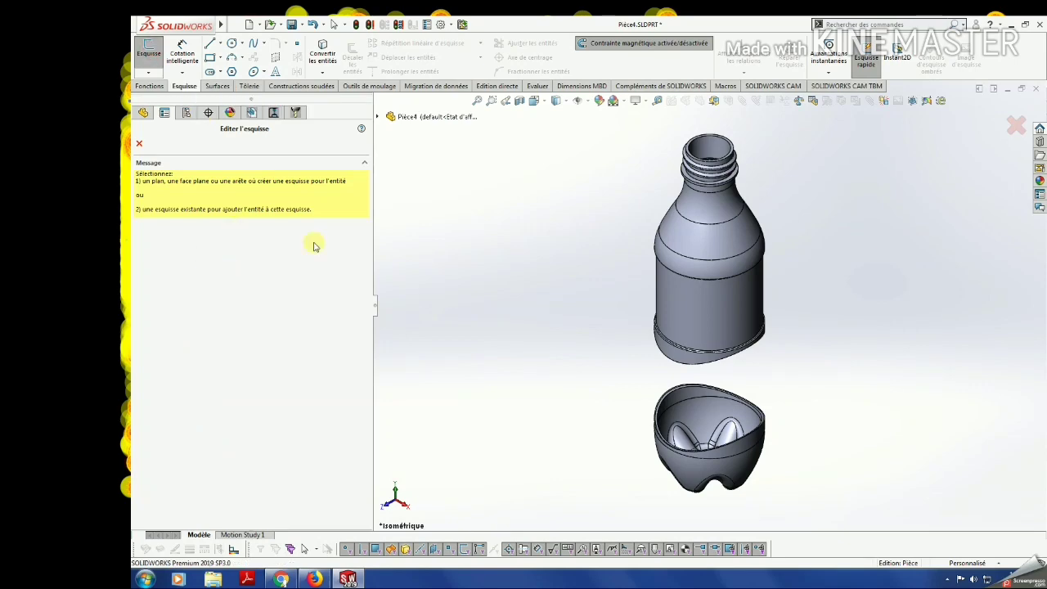
Draw a 3-point arc on the Face plane between the upper part and the bowl.
click(378, 117)
click(413, 206)
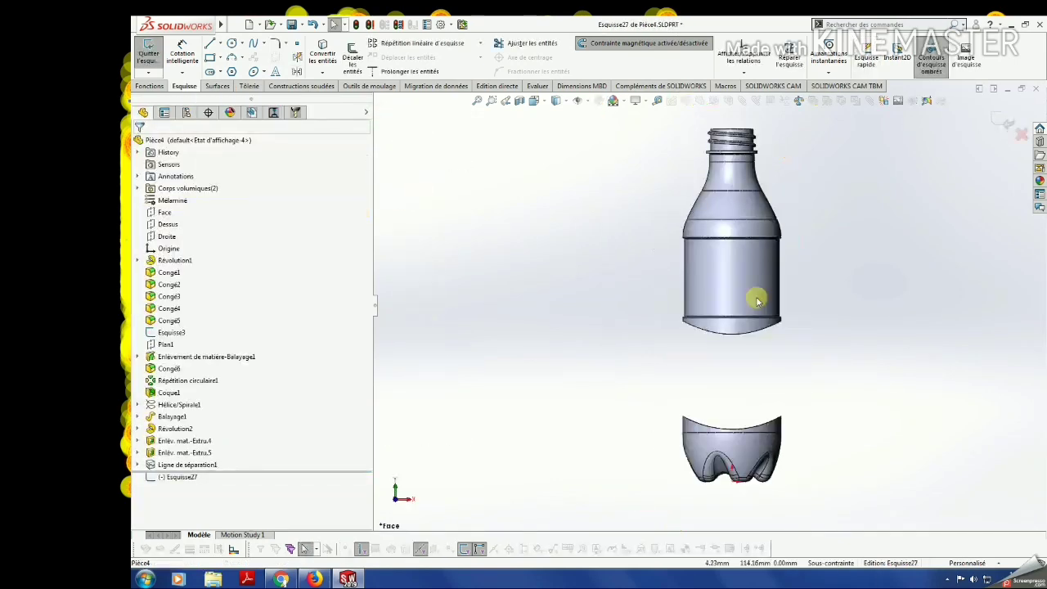
click(233, 61)
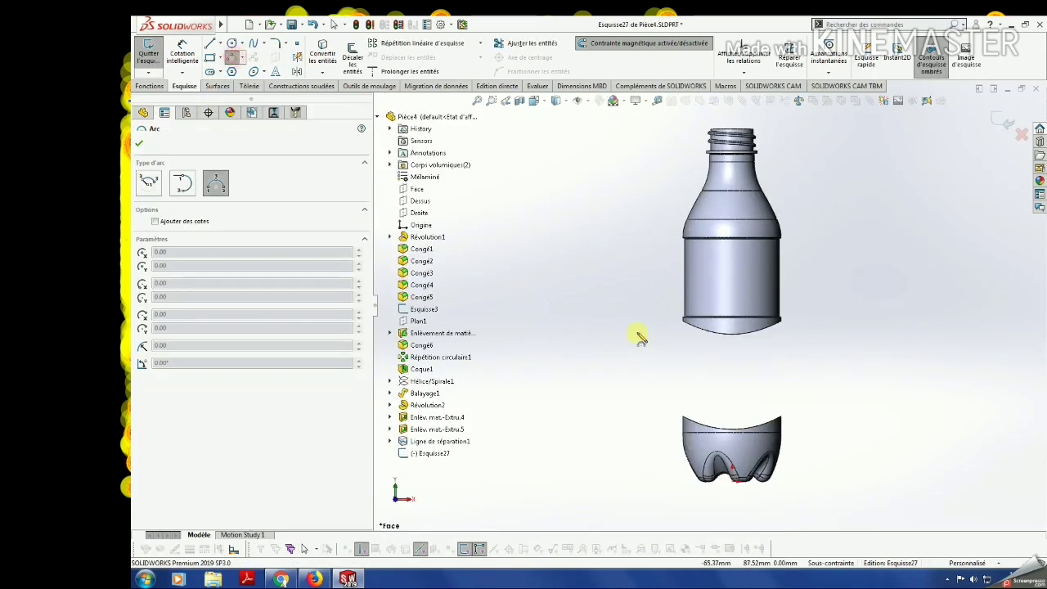
click(659, 303)
click(658, 425)
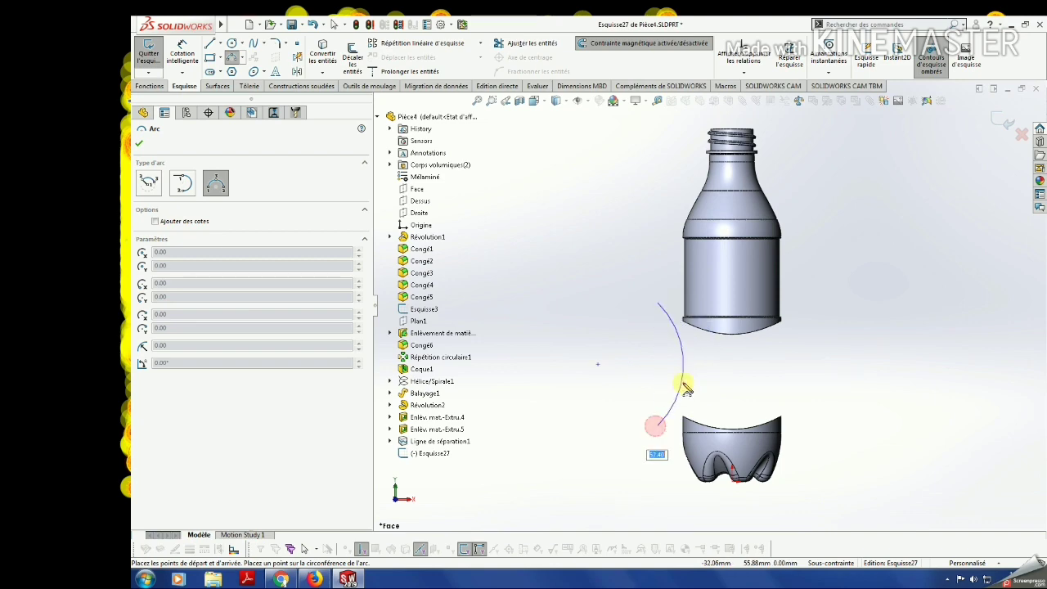
click(688, 364)
key(Escape)
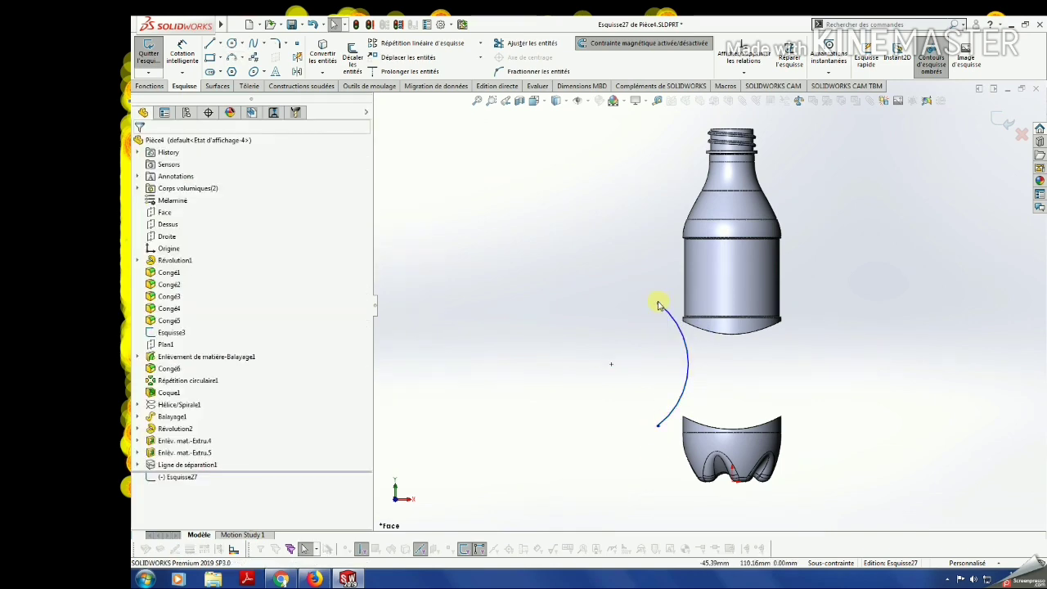
Pierce the arc's upper endpoint onto the upper part's lower rim edge.
click(659, 303)
middle_drag(727, 278, 697, 316)
scroll(677, 328, down, 3)
scroll(678, 328, down, 2)
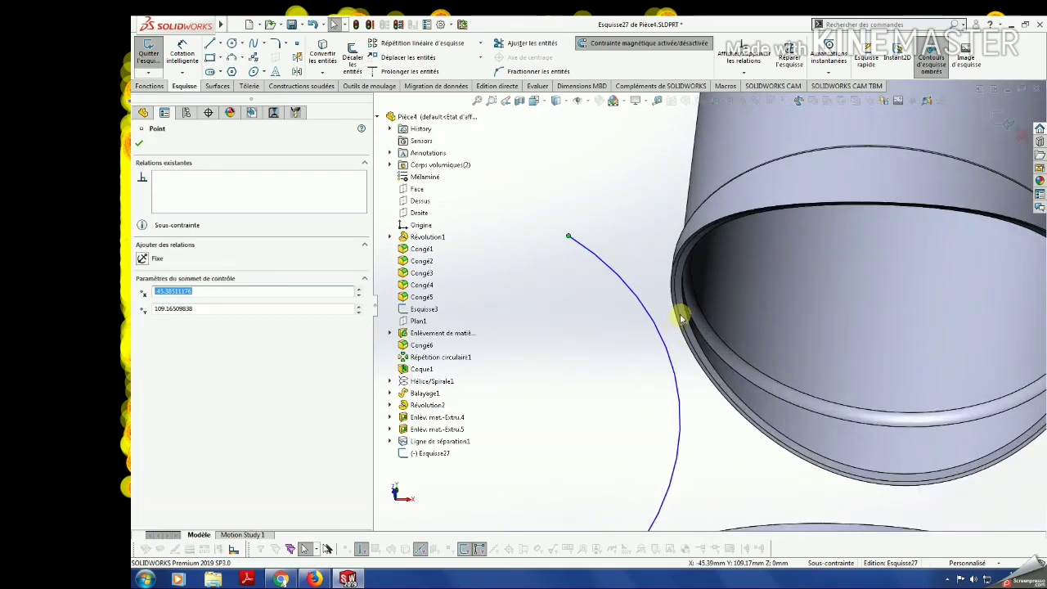
ctrl+click(677, 318)
click(151, 334)
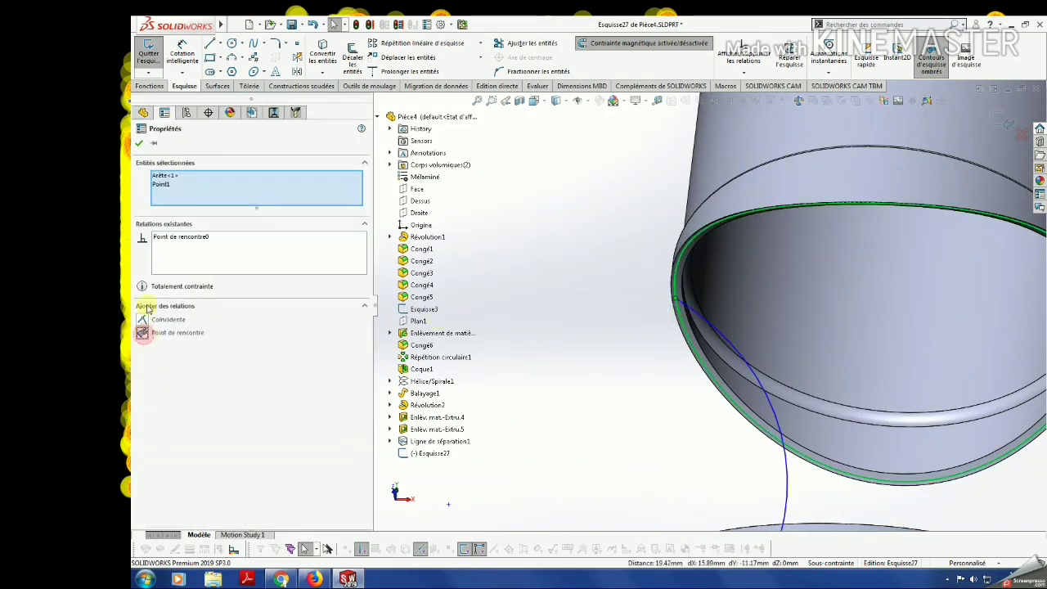
click(139, 143)
Pierce the arc's lower endpoint onto the bottom bowl's rim edge.
scroll(703, 441, up, 3)
scroll(665, 459, down, 3)
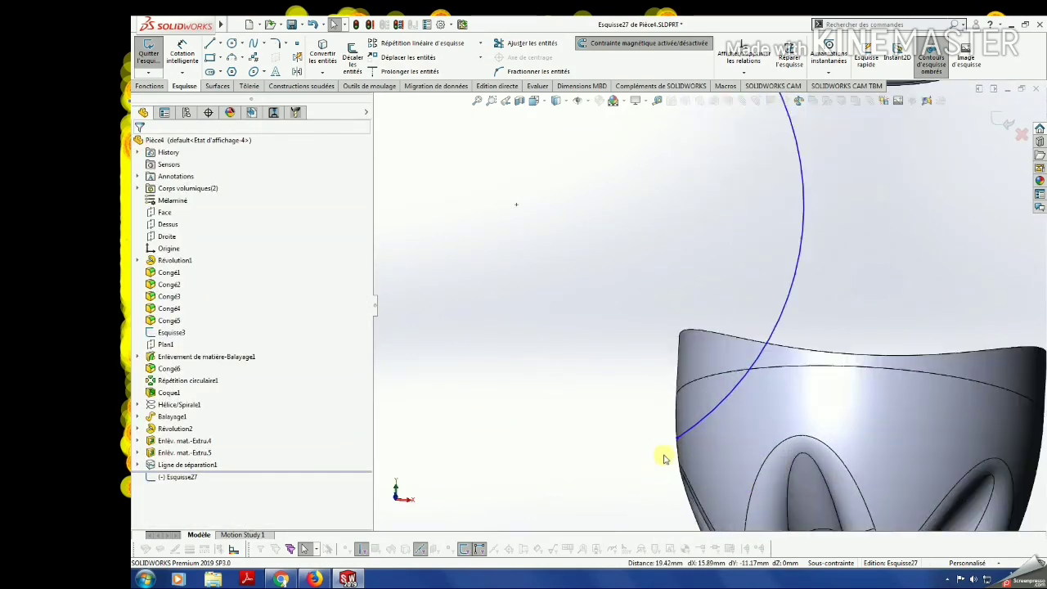
click(678, 437)
scroll(701, 287, down, 2)
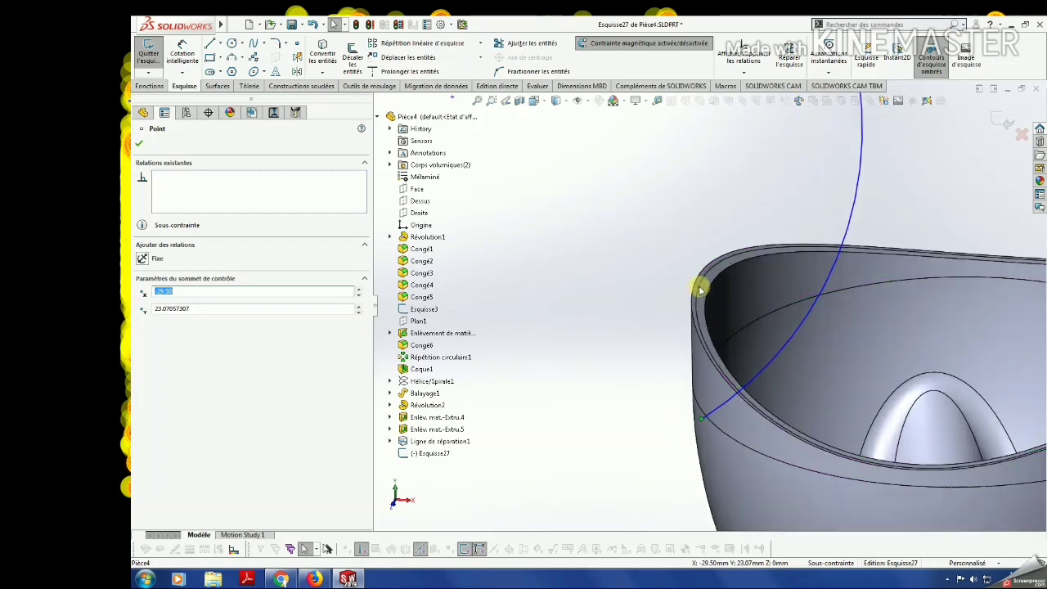
ctrl+click(702, 285)
click(144, 321)
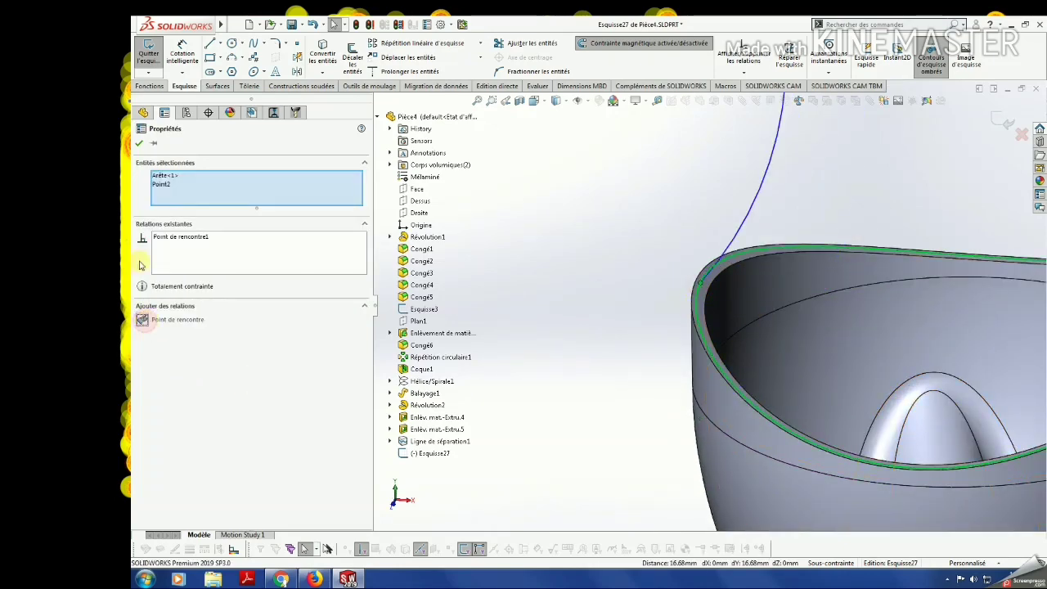
click(139, 144)
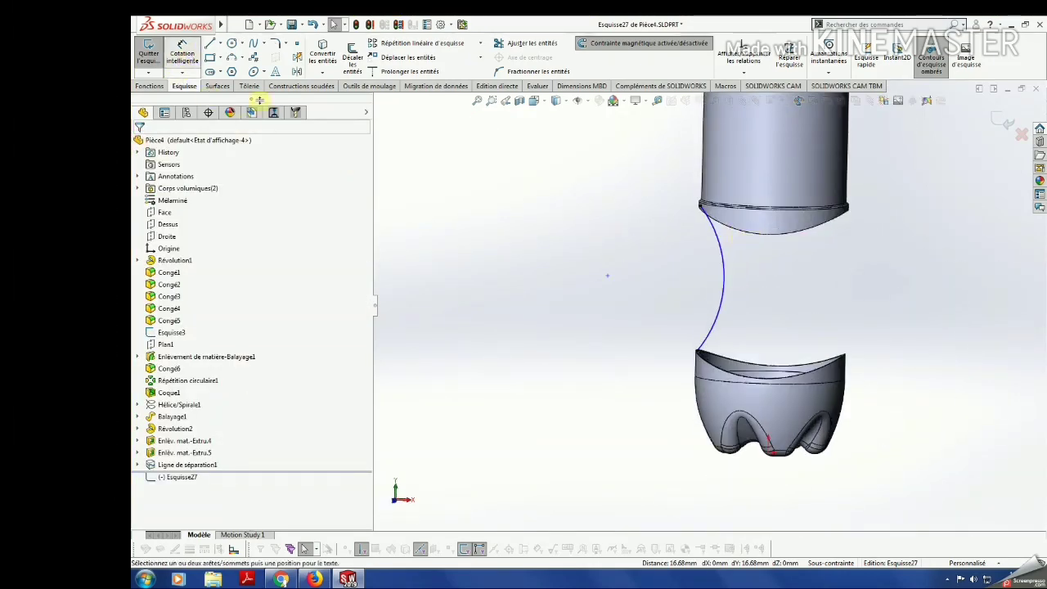
Dimension the arc's radius at 50 mm, then try 55 and 60 mm.
click(724, 295)
click(768, 294)
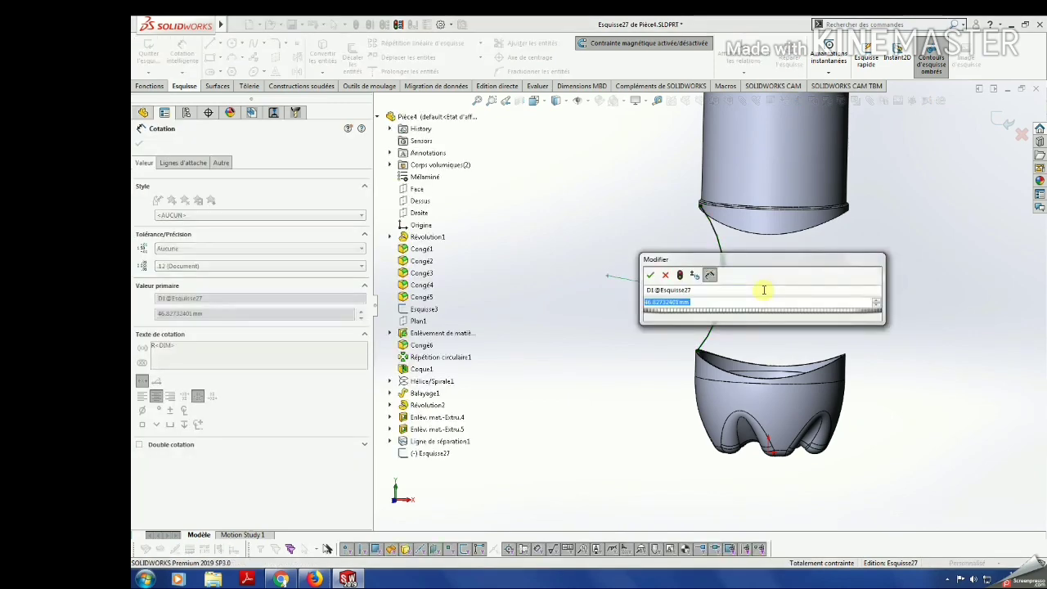
text(50)
key(Return)
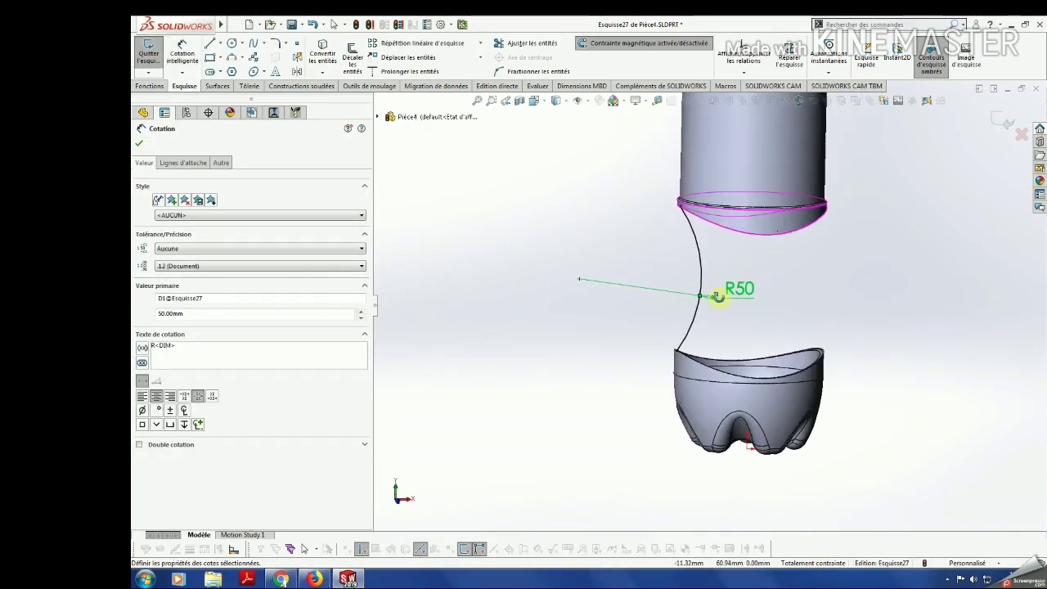
double_click(753, 294)
text(55)
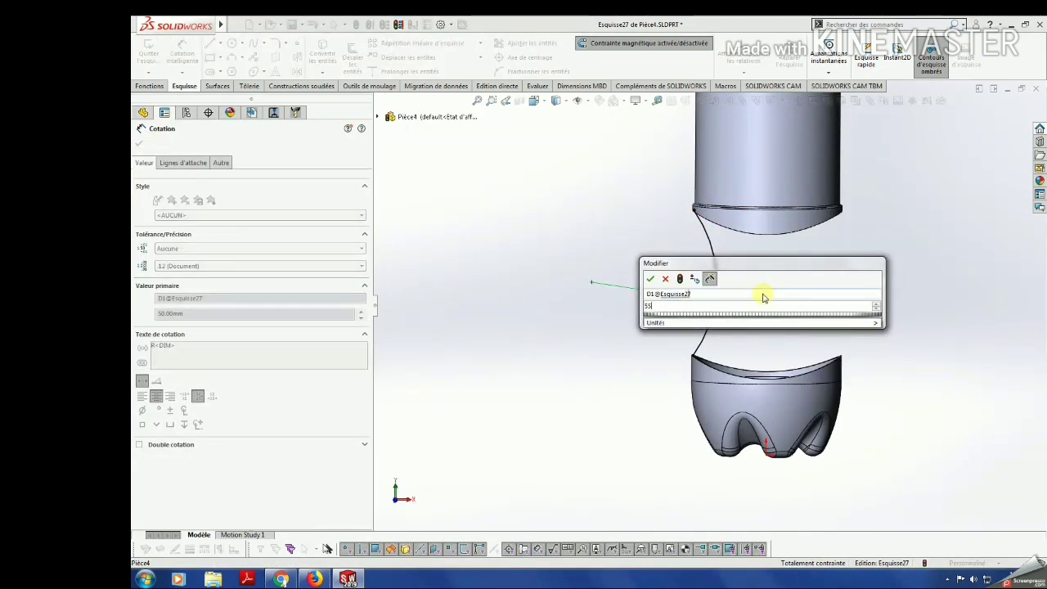
key(Return)
double_click(753, 295)
text(60)
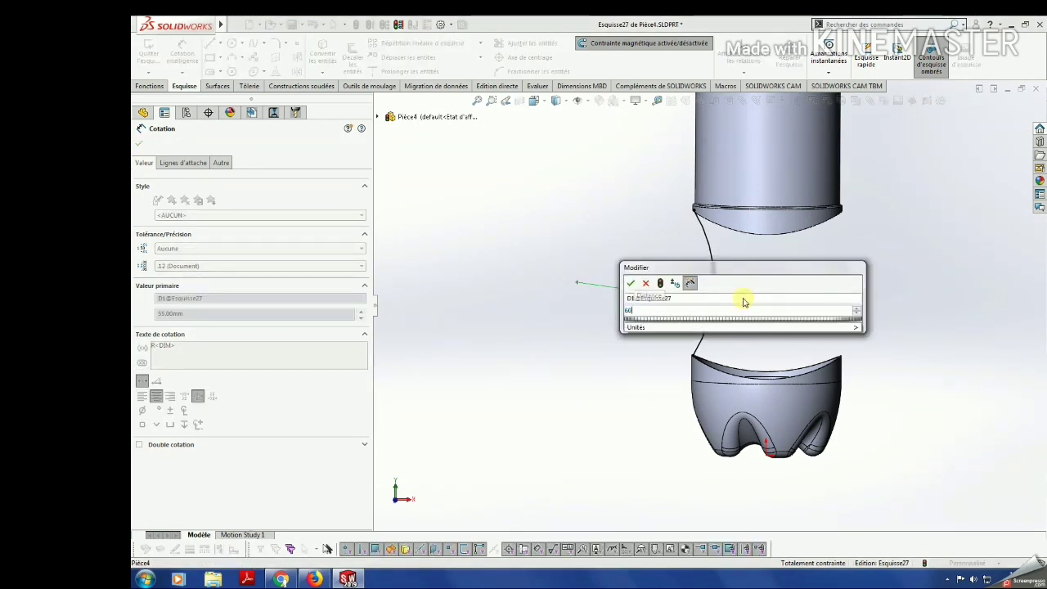
key(Return)
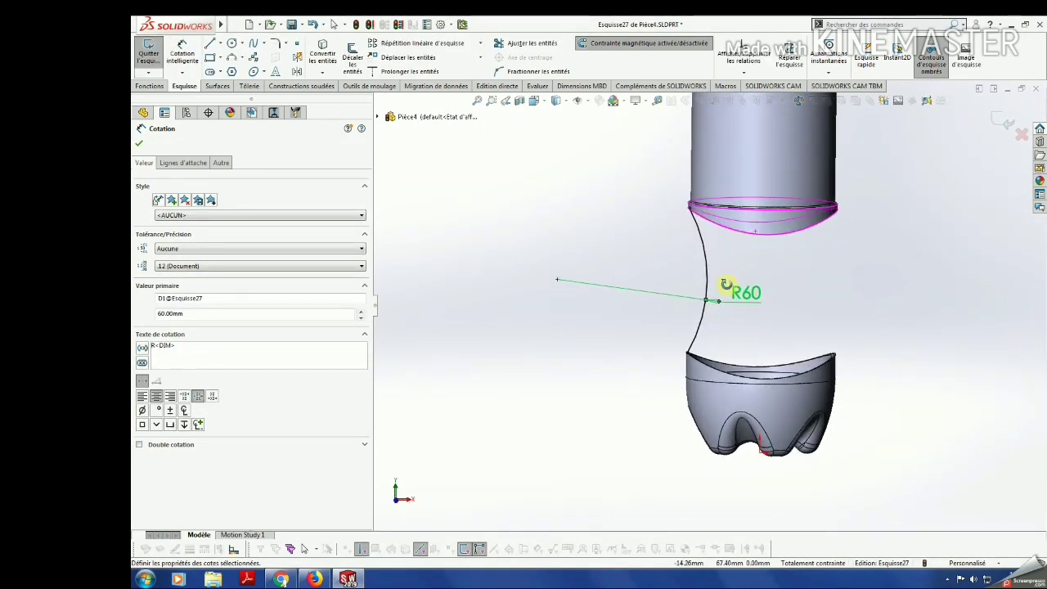
Increase the arc radius to 65 then 70 mm and switch to front view.
double_click(745, 293)
text(65)
key(Return)
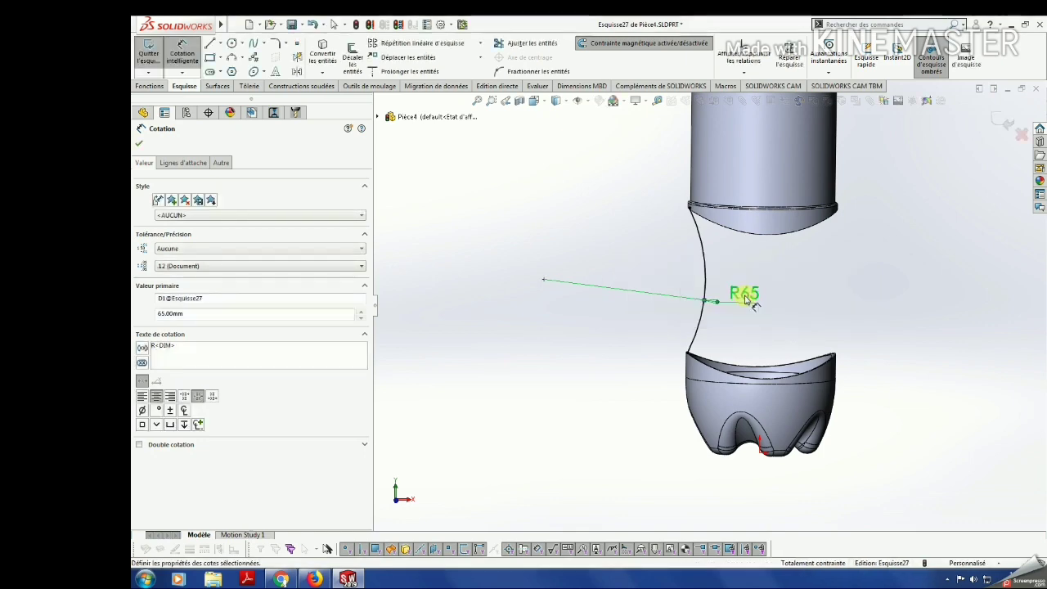
double_click(743, 295)
text(70)
key(Return)
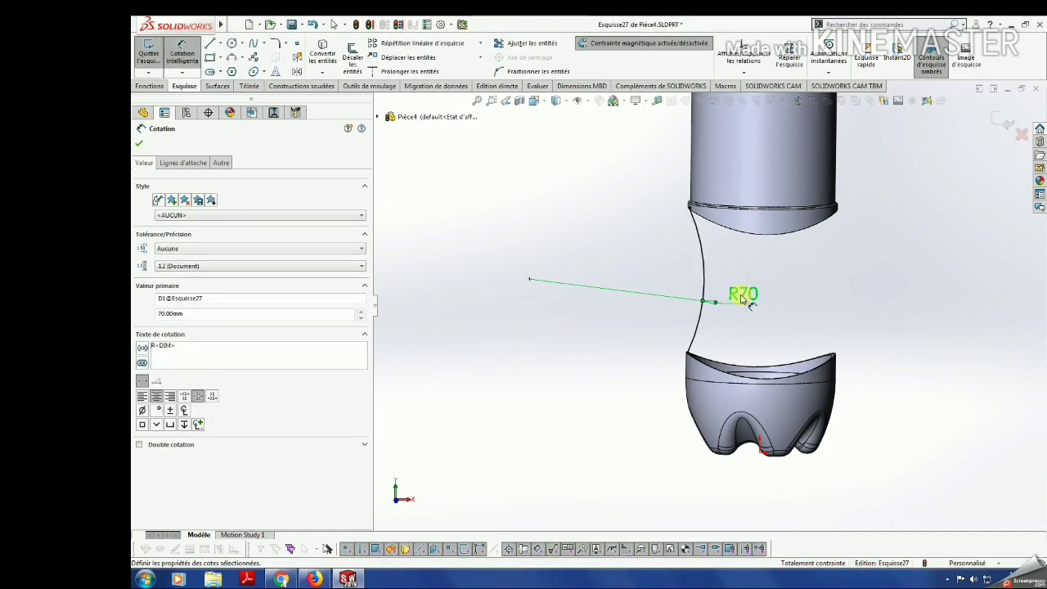
key(Escape)
scroll(707, 288, up, 3)
key(space)
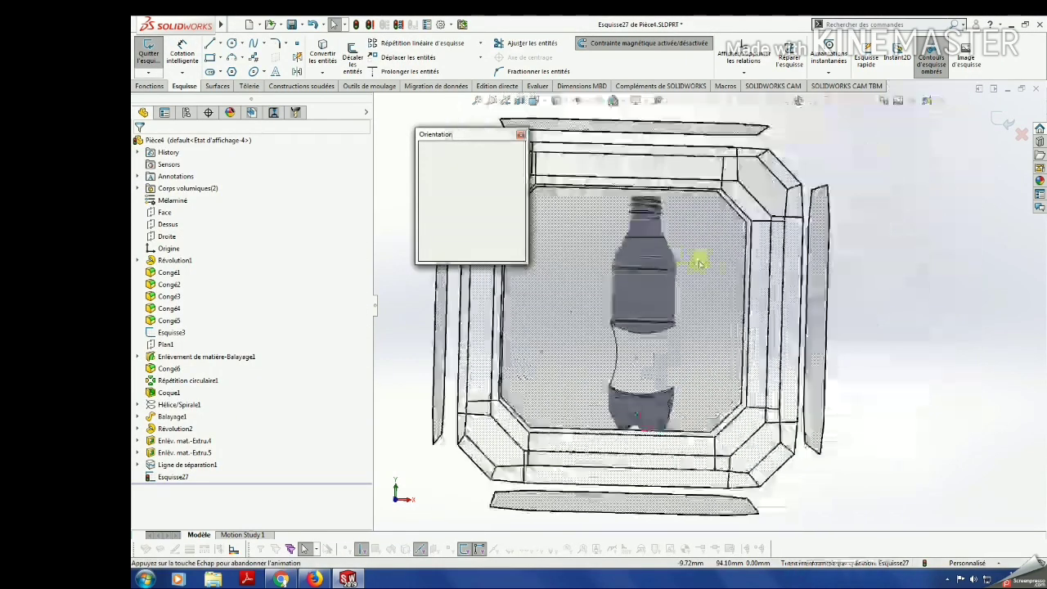
key(ctrl+1)
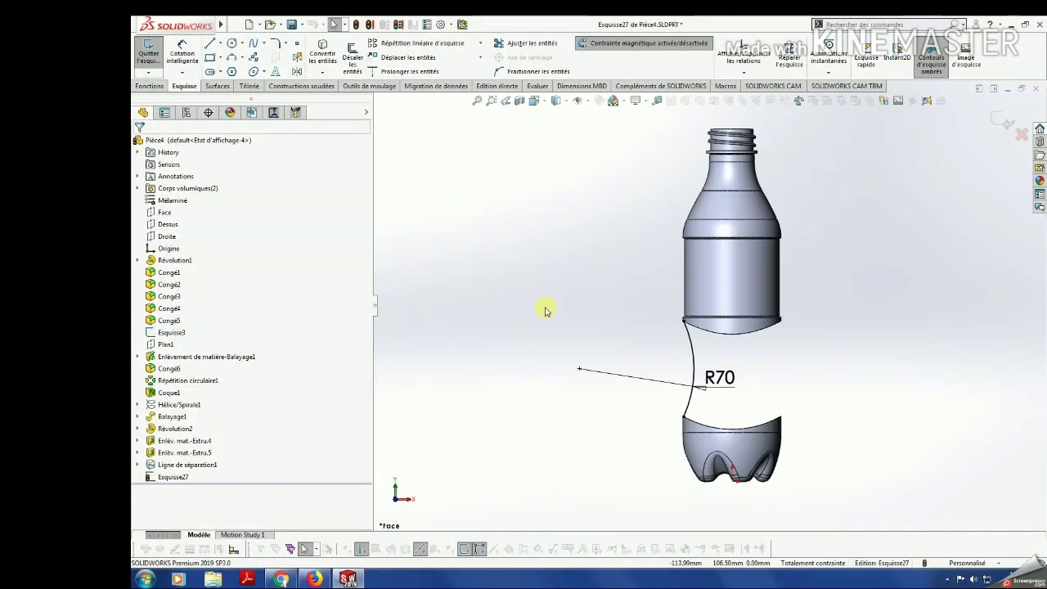
Change the radius from R70 to 80 then 85 mm and exit the sketch.
double_click(713, 377)
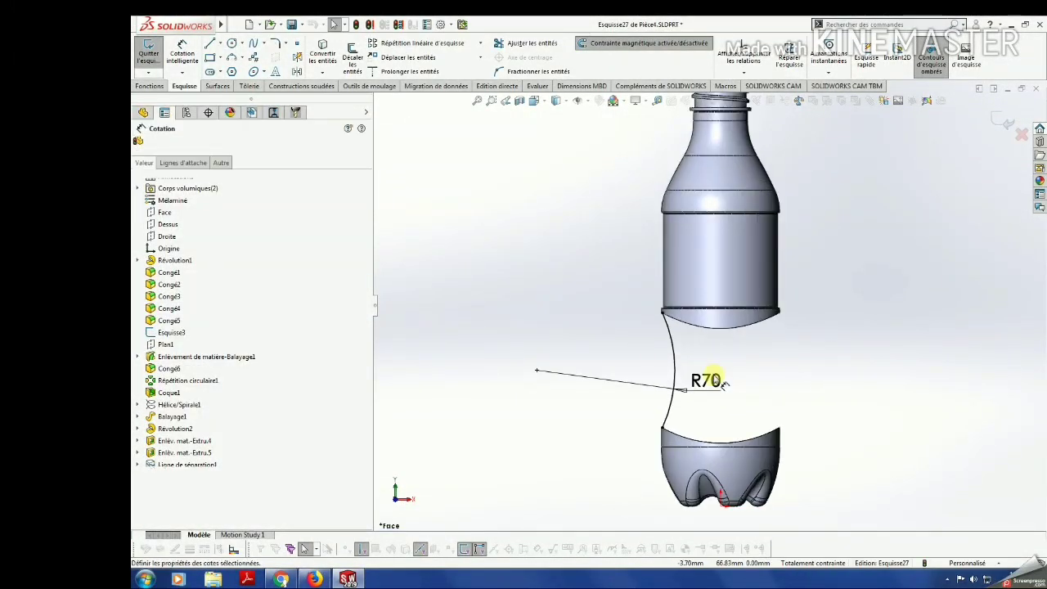
text(80)
key(Return)
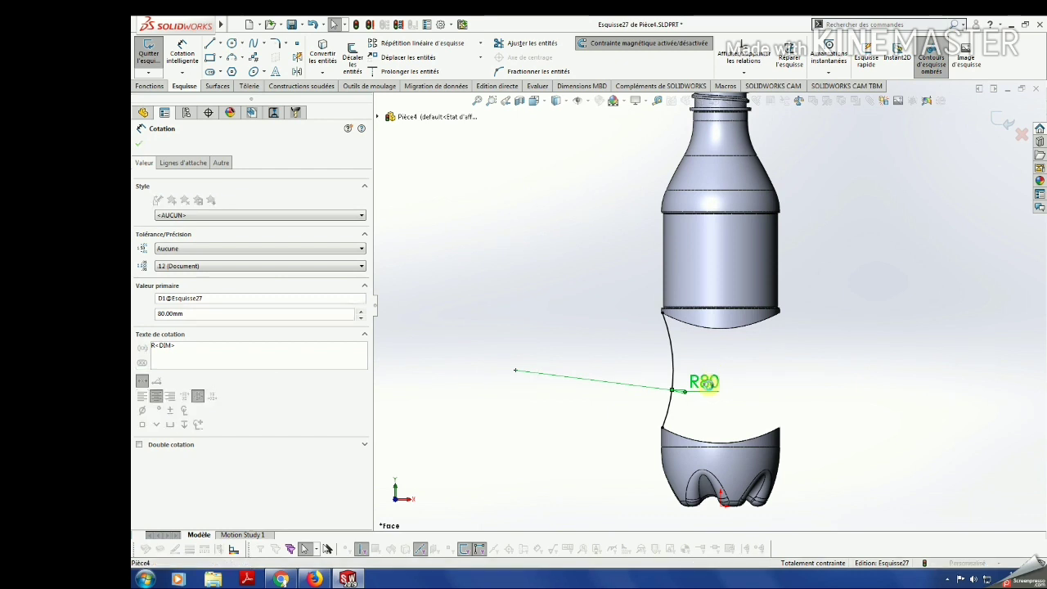
double_click(703, 382)
text(85)
key(Return)
click(747, 371)
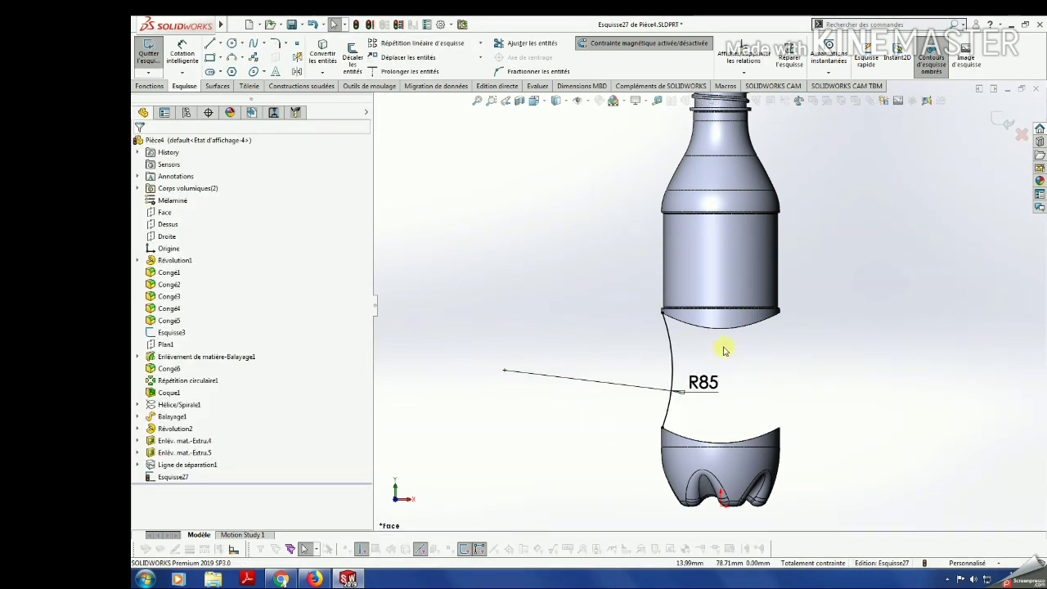
click(235, 58)
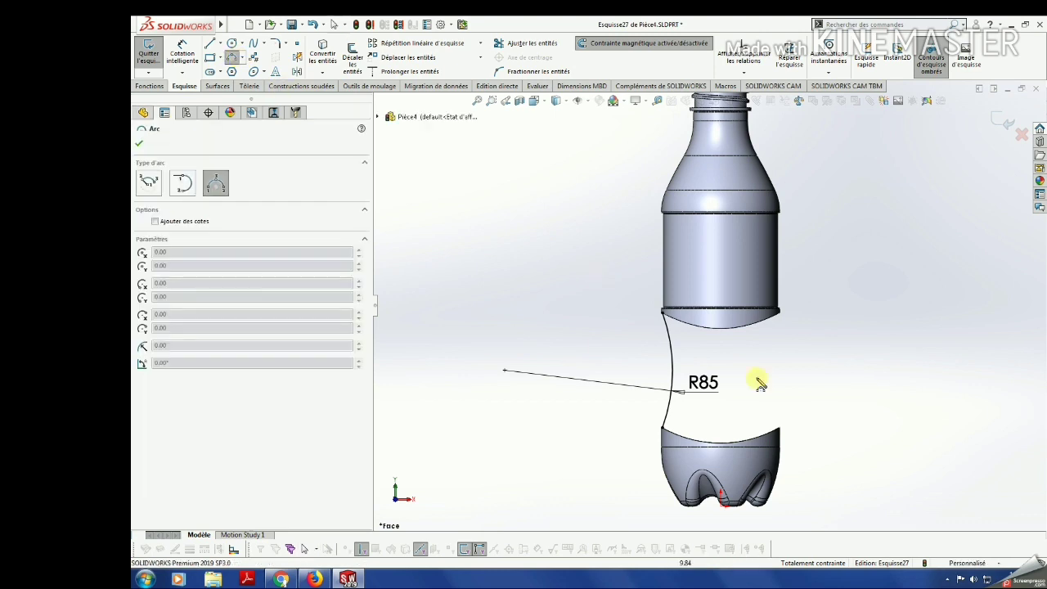
key(Escape)
click(1002, 121)
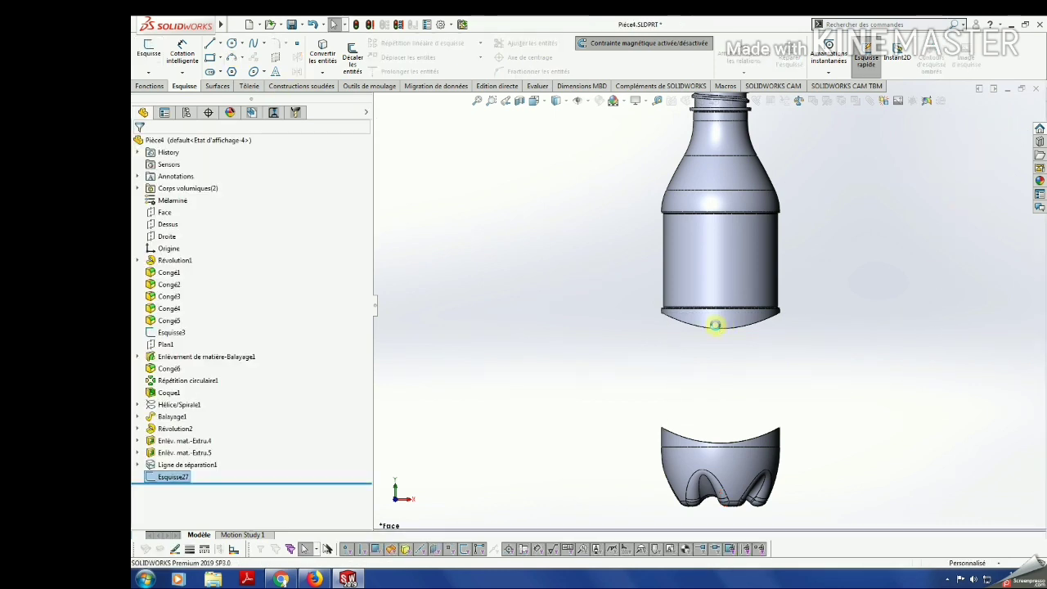
Start a new sketch on a model plane and show the hidden Esquisse27 curve.
click(382, 410)
click(149, 52)
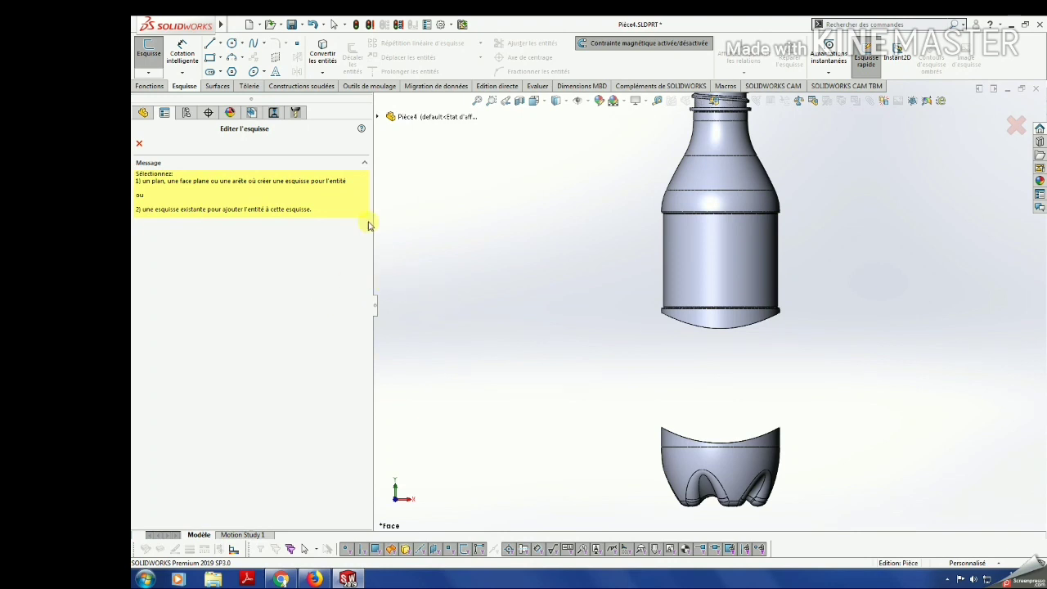
click(378, 119)
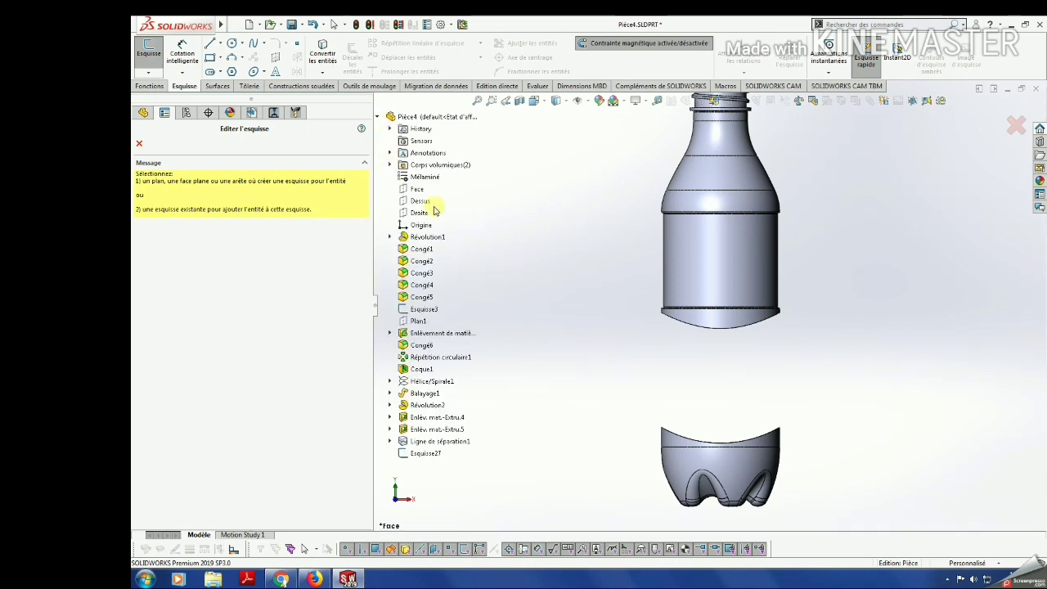
click(434, 207)
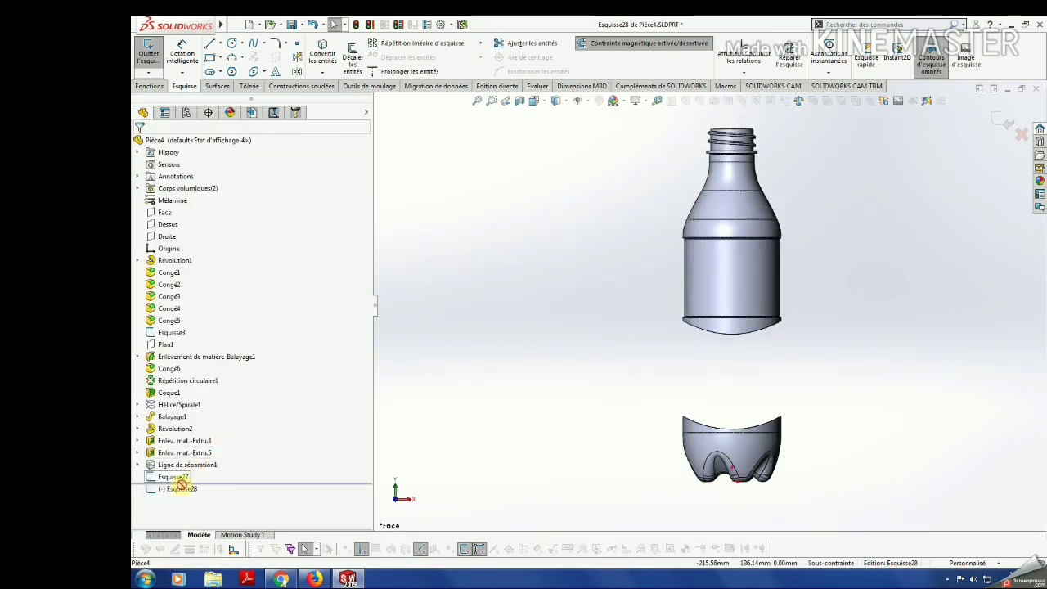
click(173, 476)
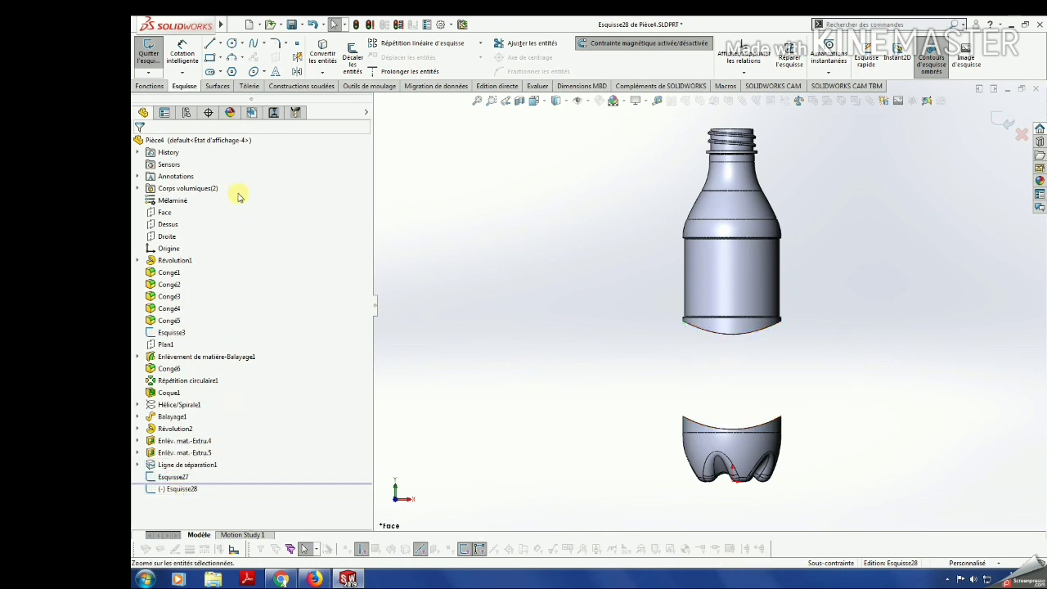
click(578, 100)
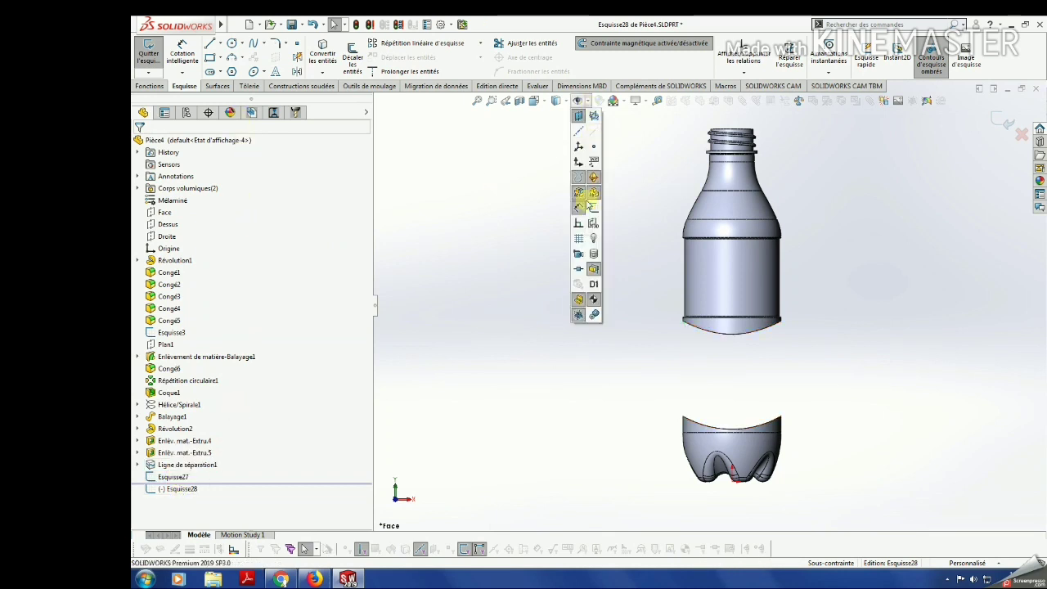
click(593, 211)
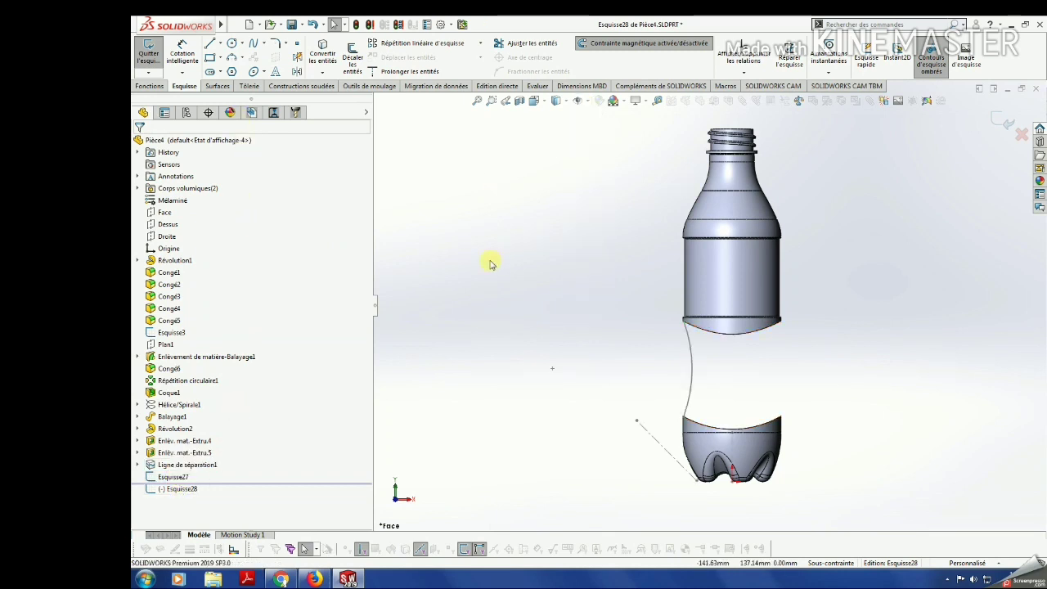
Draw a three-point arc beside the gap and dimension its radius to 85.
click(229, 57)
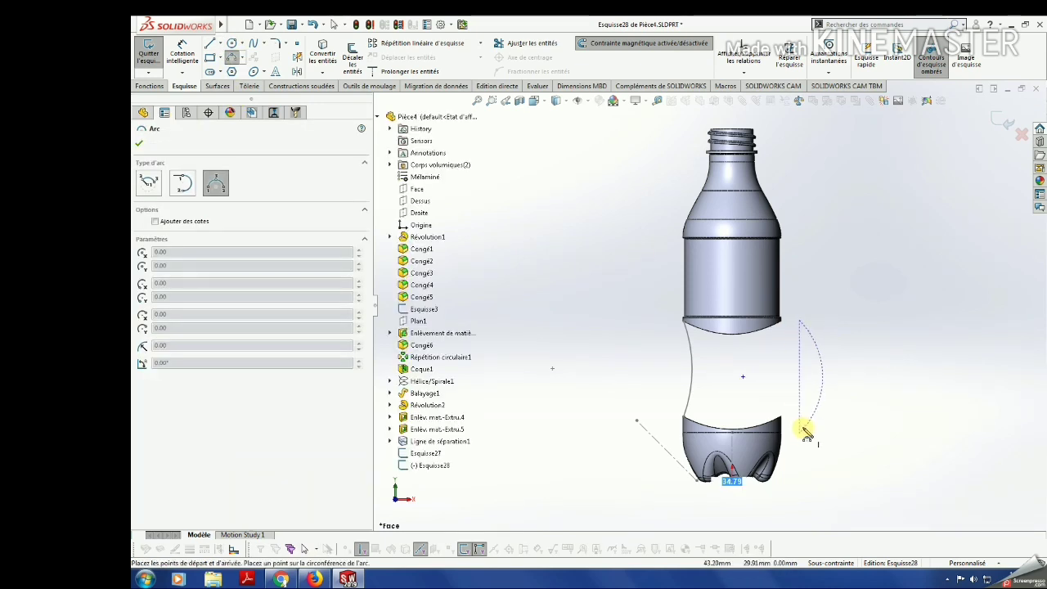
click(760, 376)
key(Escape)
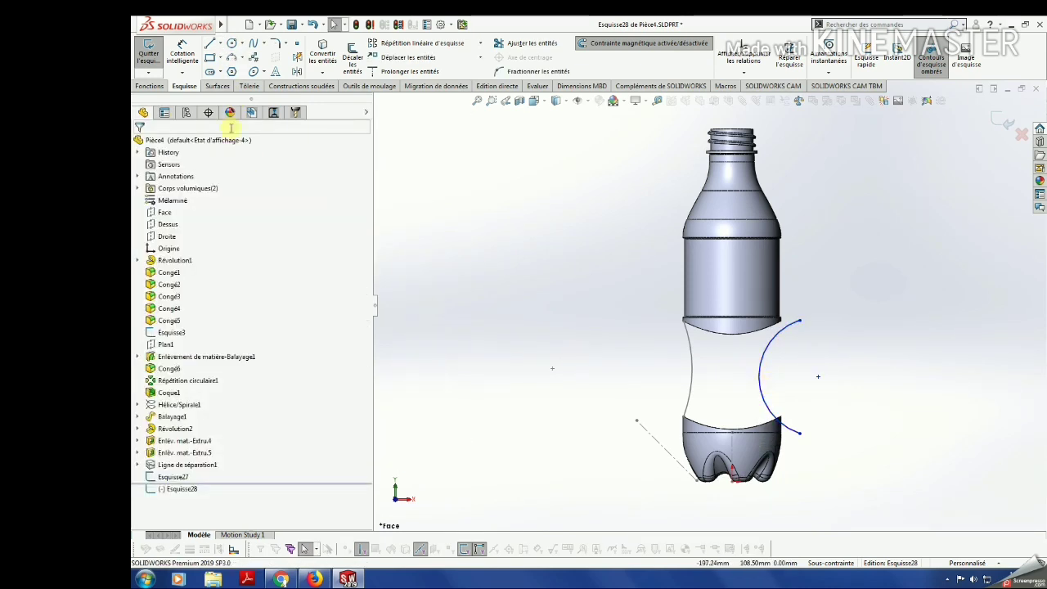
click(182, 53)
click(760, 389)
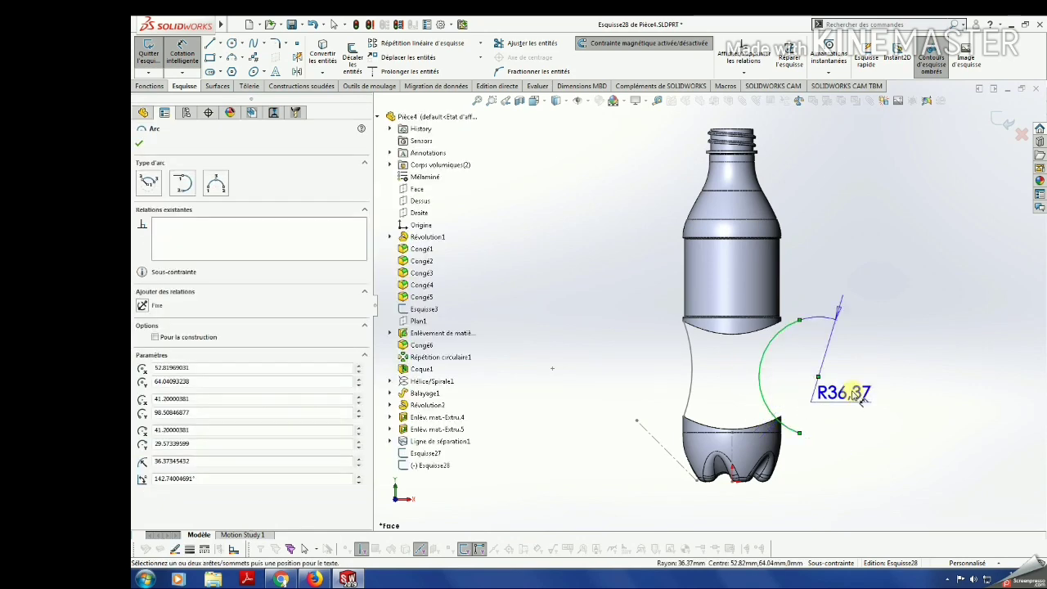
click(855, 384)
text(85)
key(Return)
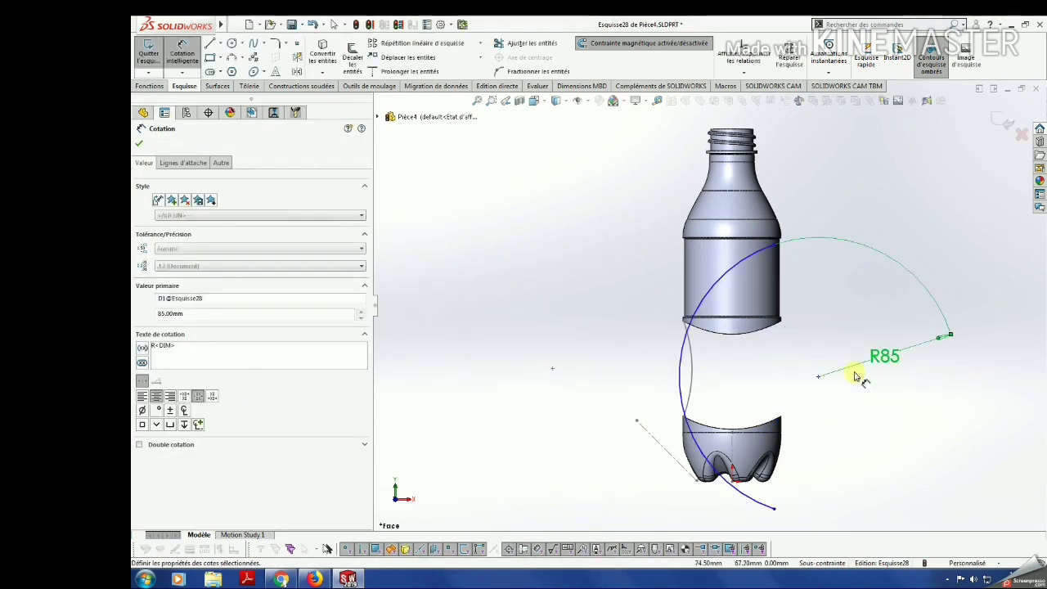
key(Escape)
Add a Pierce relation from the arc's upper endpoint to the upper half's lower rim.
click(772, 243)
scroll(769, 245, down, 2)
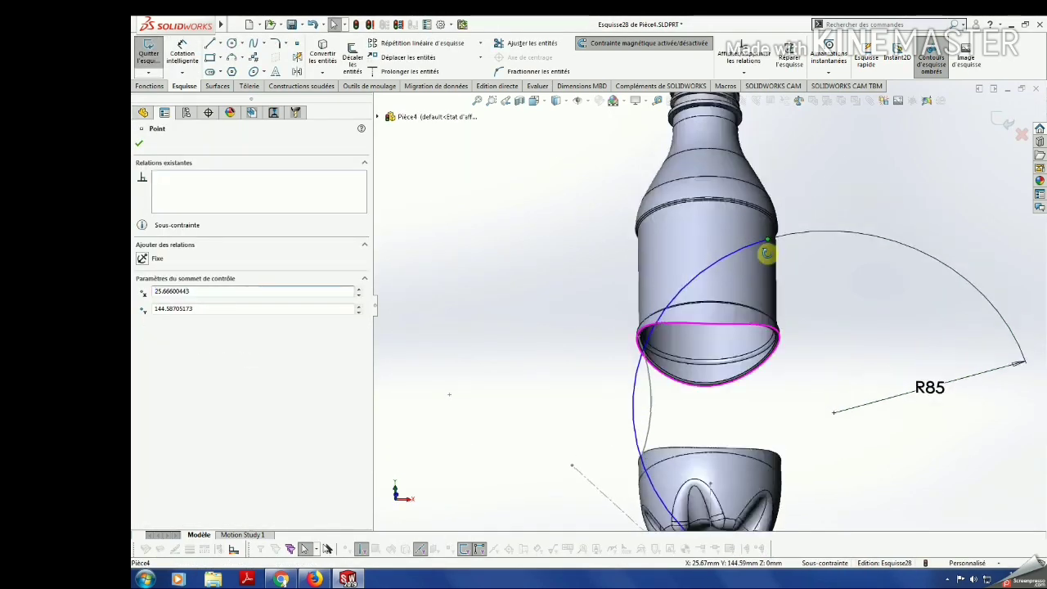
scroll(781, 343, down, 1)
scroll(760, 359, down, 3)
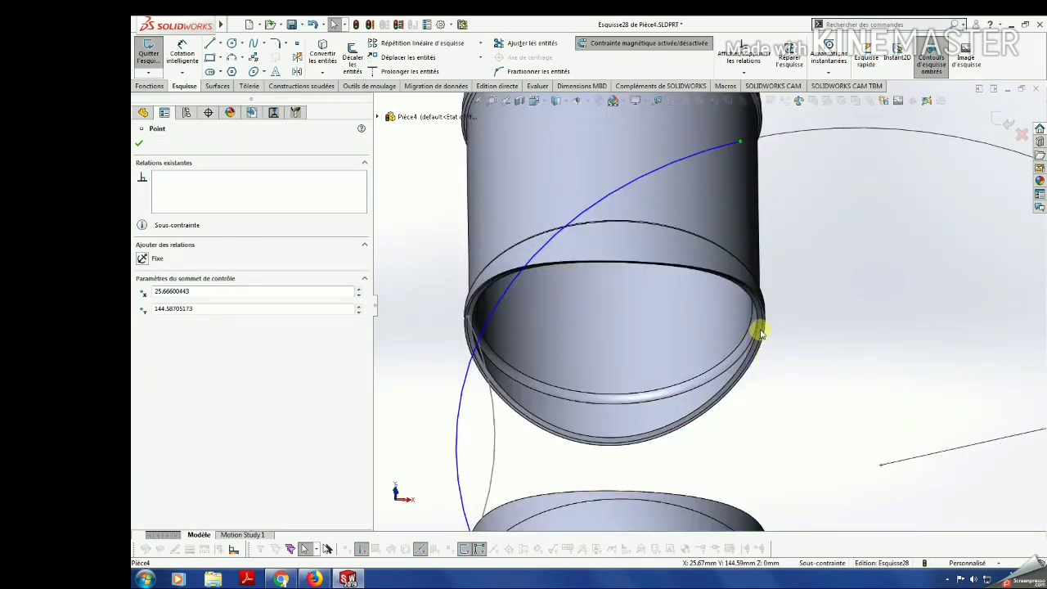
ctrl+click(760, 331)
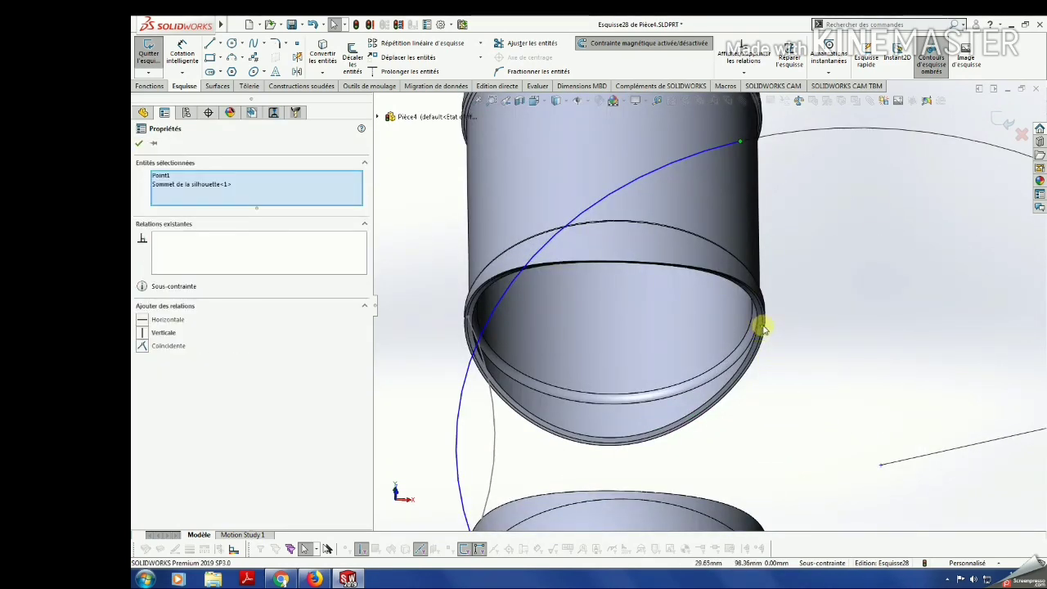
ctrl+click(761, 332)
key(Escape)
scroll(761, 330, down, 2)
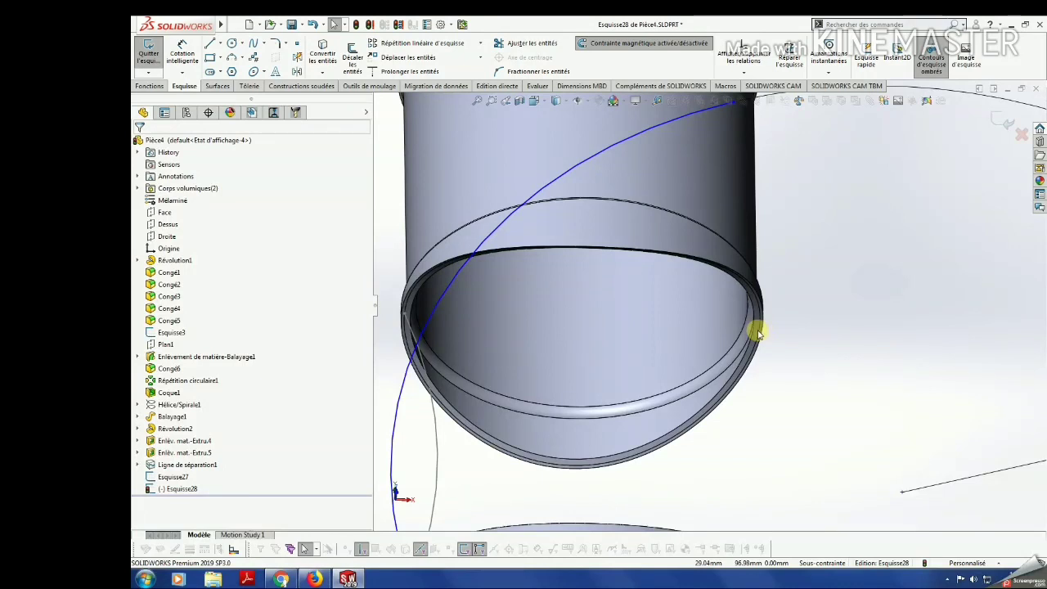
click(759, 332)
scroll(743, 303, up, 3)
scroll(732, 270, up, 2)
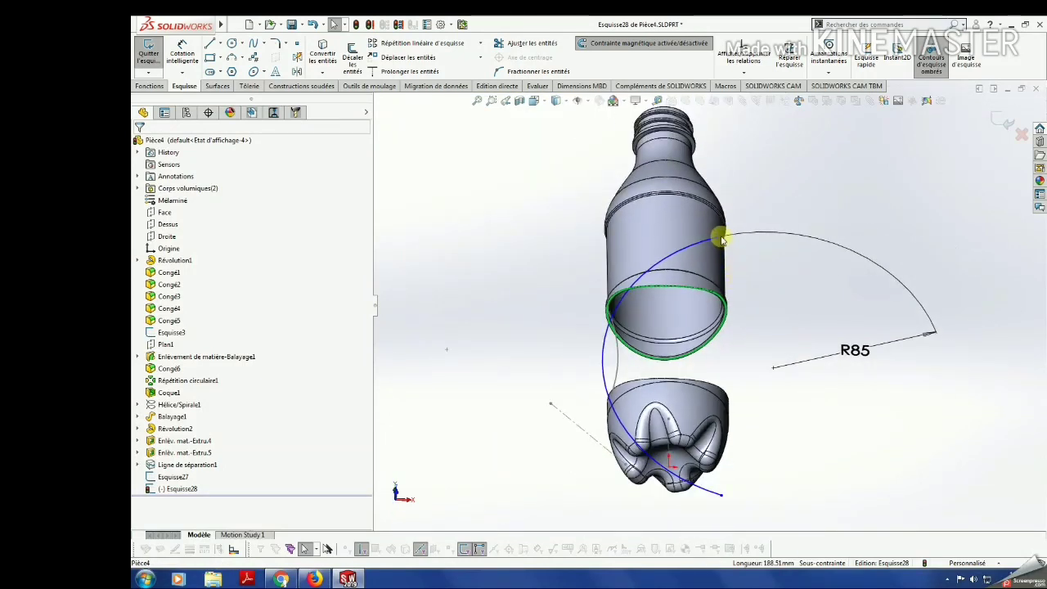
ctrl+click(720, 239)
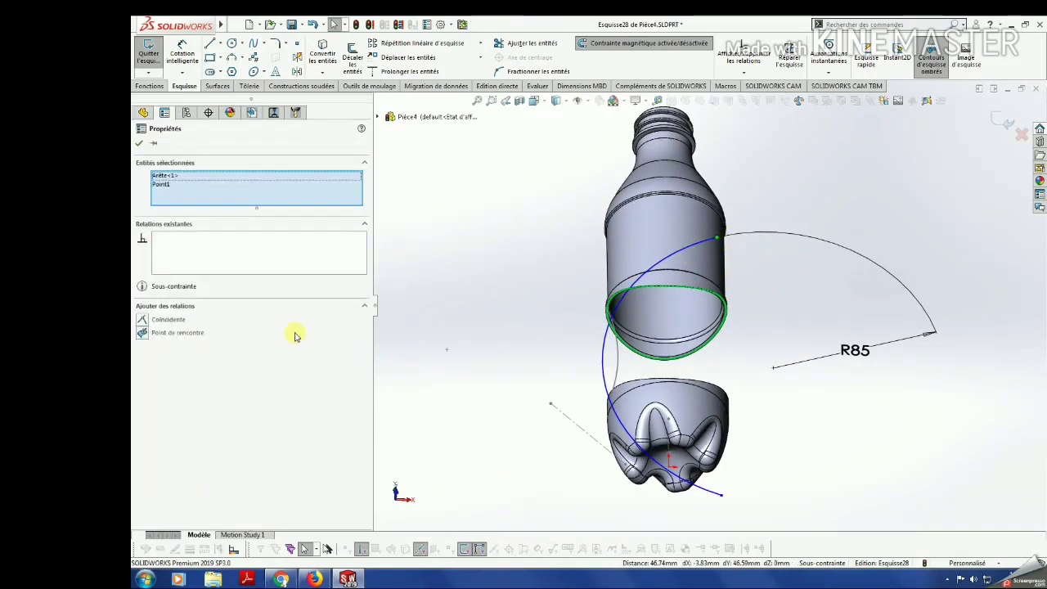
click(145, 333)
click(141, 147)
Pierce the arc's lower endpoint onto the lower half's rim, exit the sketch, and select Droite.
scroll(690, 369, up, 2)
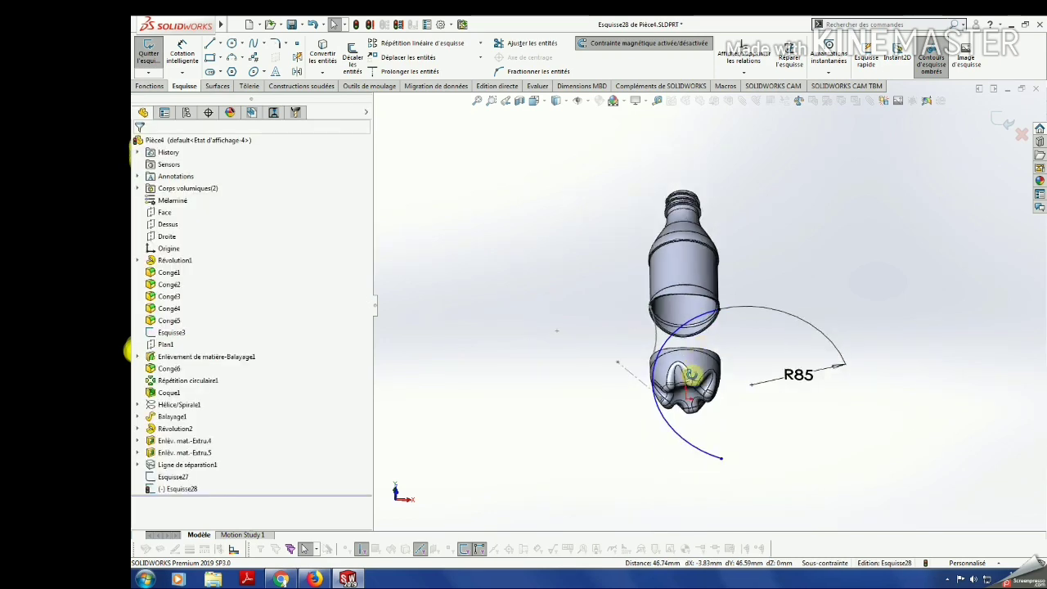
click(704, 500)
middle_drag(709, 409, 697, 357)
scroll(734, 373, down, 3)
scroll(734, 373, down, 2)
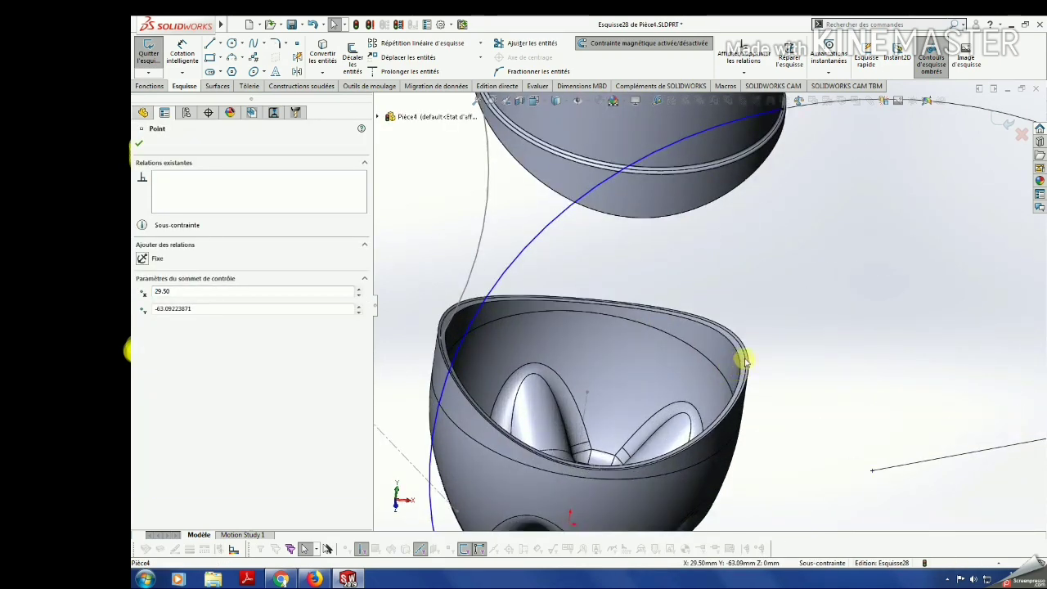
ctrl+click(744, 360)
click(148, 321)
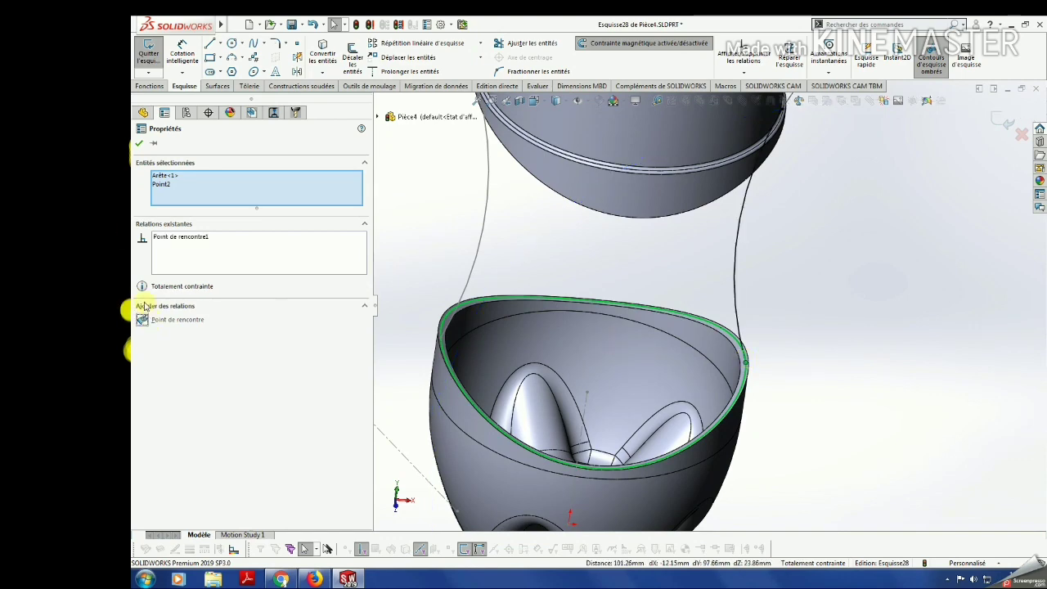
click(139, 143)
click(999, 122)
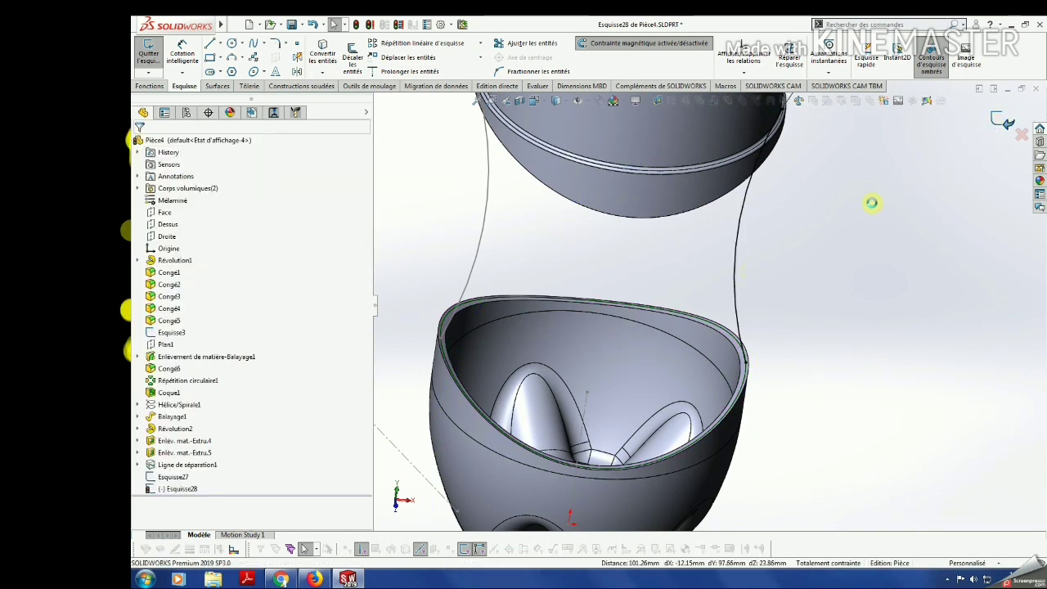
click(167, 236)
Sketch a three-point arc on the Droite plane with an 85 radius.
click(233, 223)
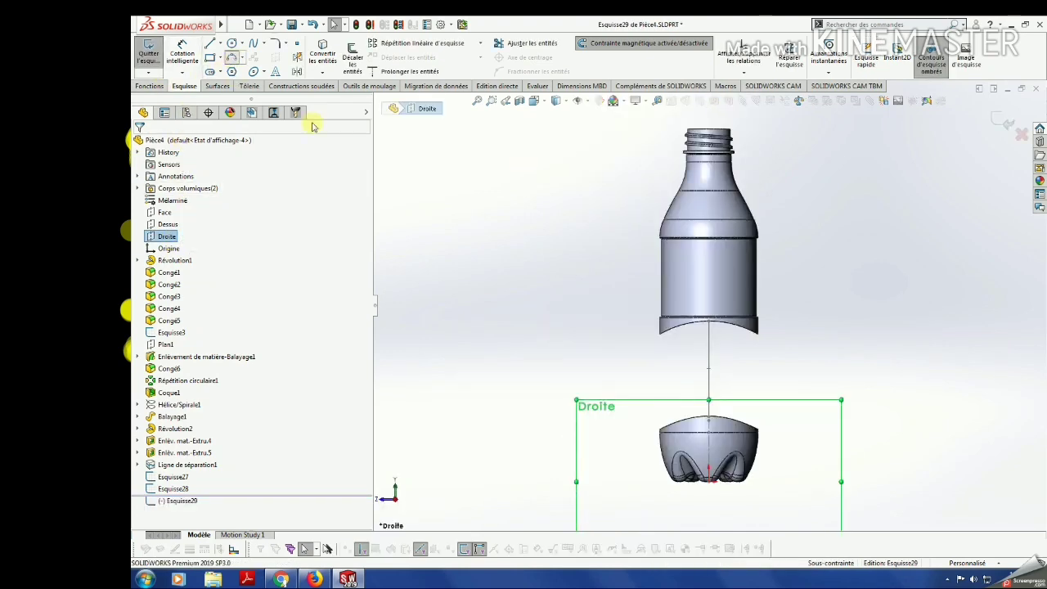
click(639, 317)
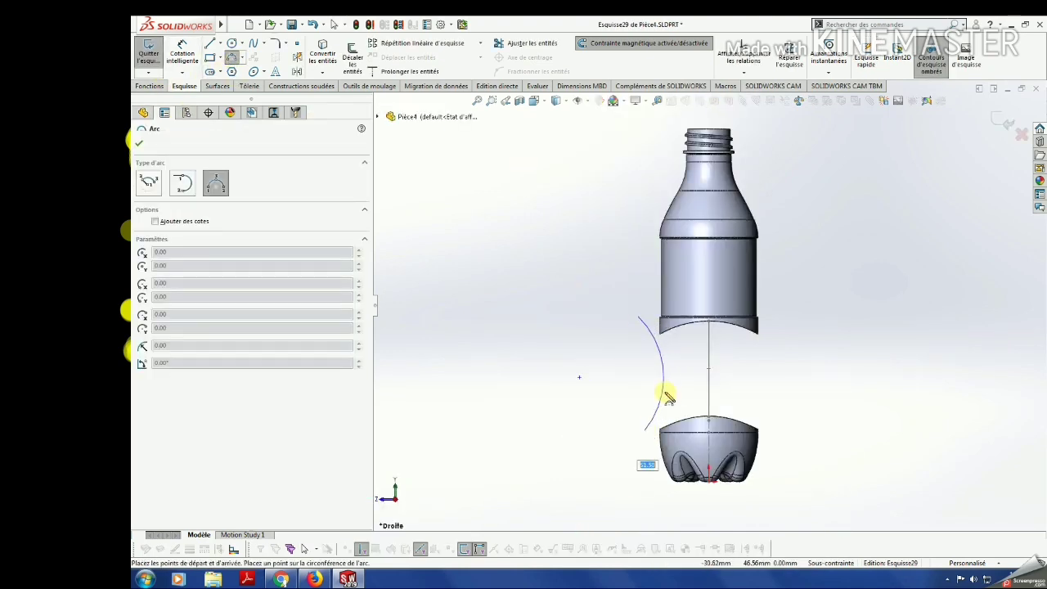
click(671, 374)
key(Escape)
click(178, 49)
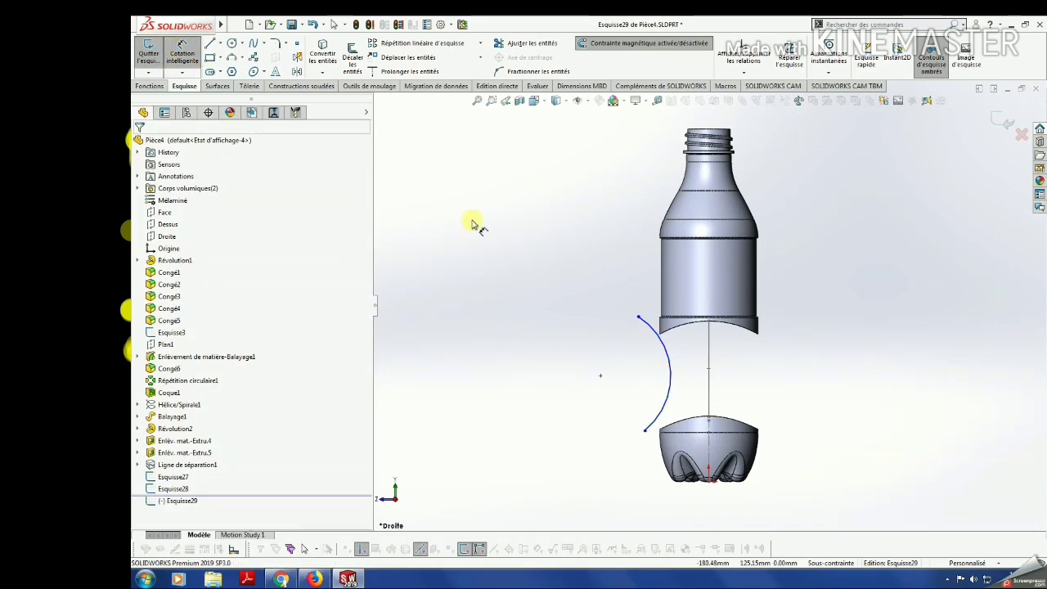
click(672, 369)
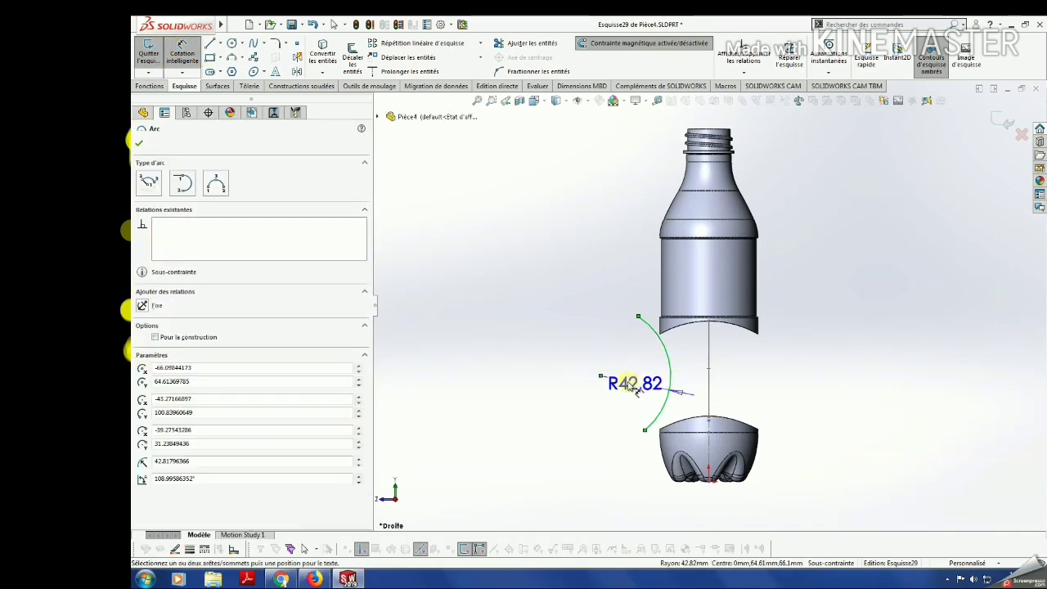
click(627, 379)
text(85)
key(Return)
key(Escape)
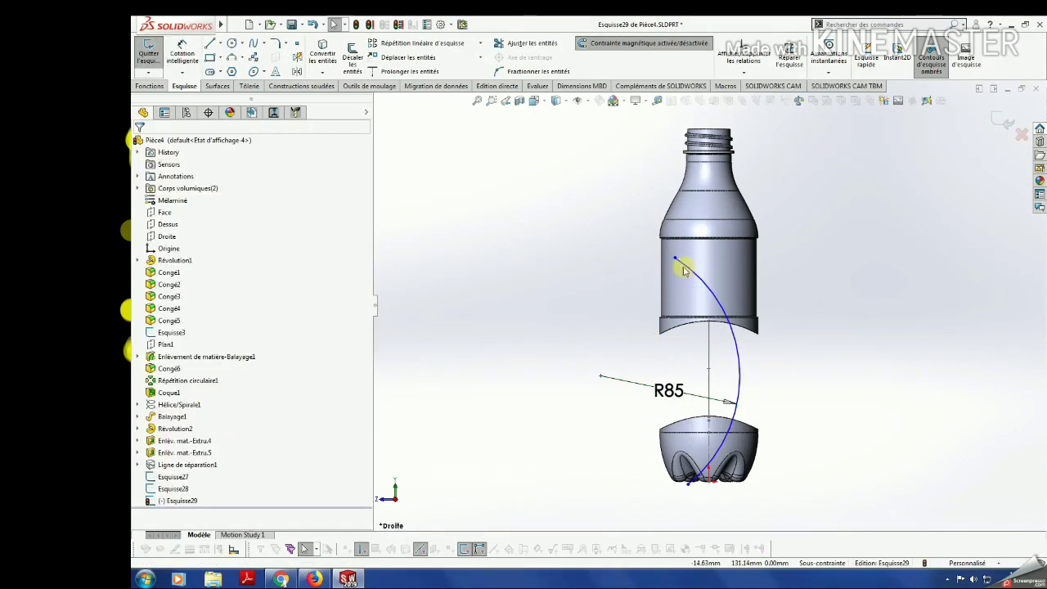
Pierce the arc's upper endpoint onto the bottle body's lower rim edge.
click(673, 260)
scroll(668, 325, down, 1)
scroll(668, 325, down, 2)
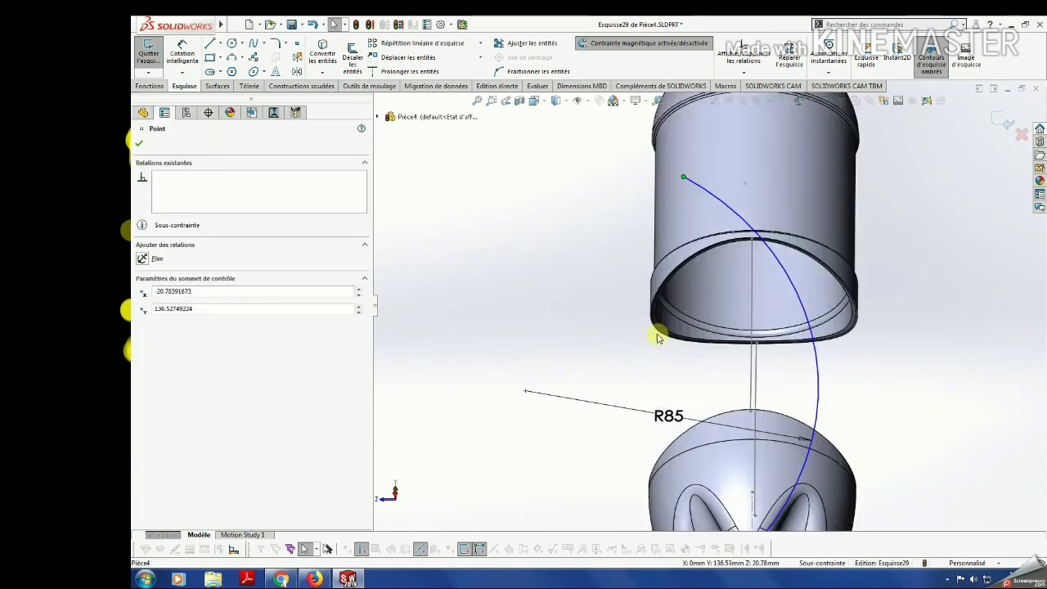
scroll(667, 325, down, 3)
ctrl+click(667, 325)
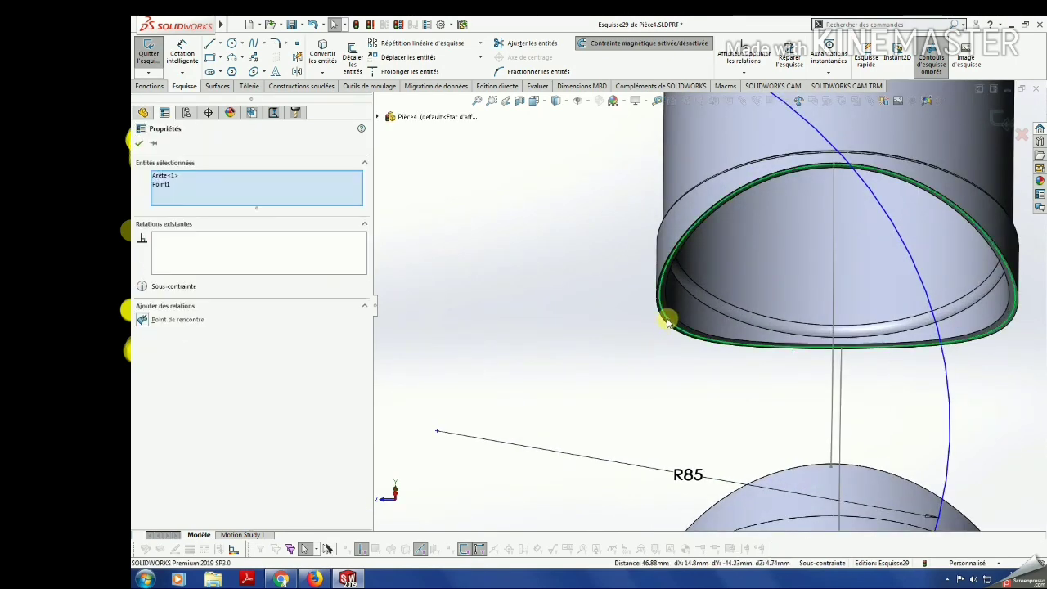
click(146, 321)
key(Escape)
scroll(755, 334, up, 2)
scroll(732, 367, up, 3)
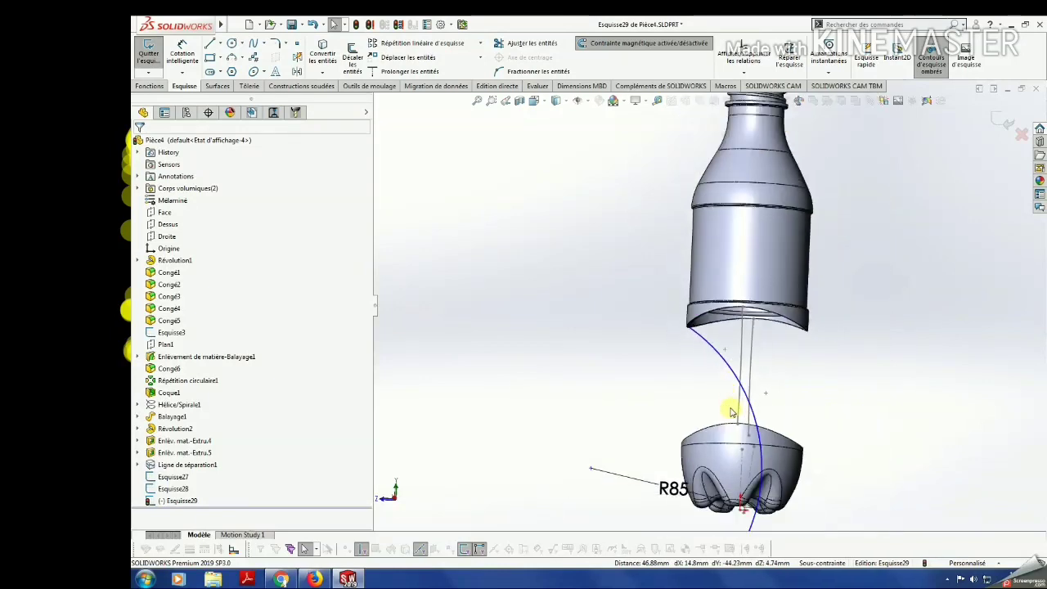
scroll(728, 434, up, 2)
scroll(704, 491, up, 2)
Pierce the arc's lower endpoint onto the base bowl's rim and exit the sketch.
click(698, 510)
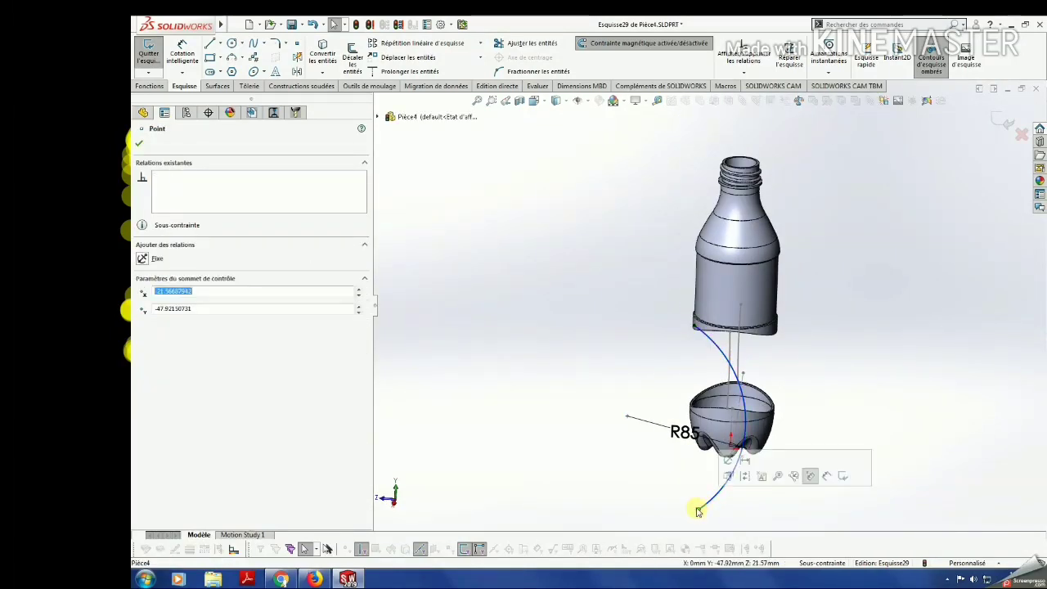
scroll(700, 421, down, 3)
scroll(692, 365, down, 2)
ctrl+click(671, 361)
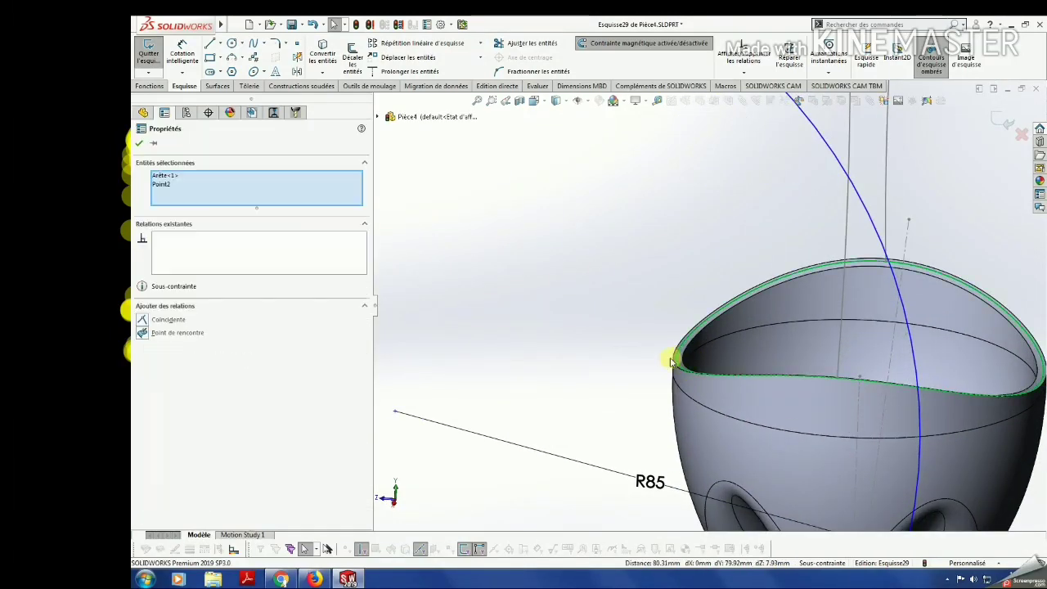
click(142, 333)
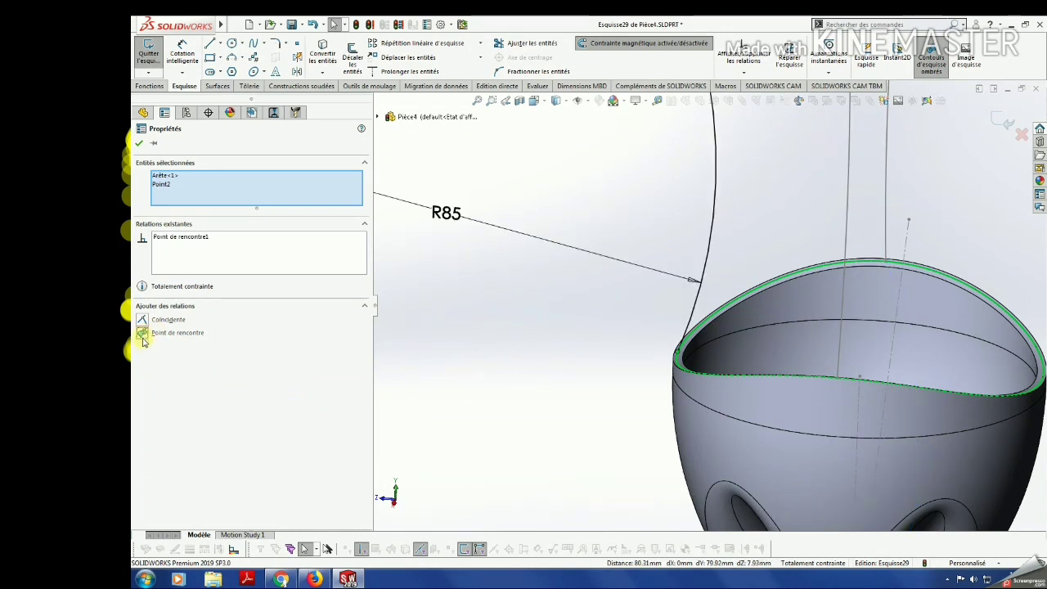
click(139, 144)
scroll(792, 415, up, 3)
click(1001, 121)
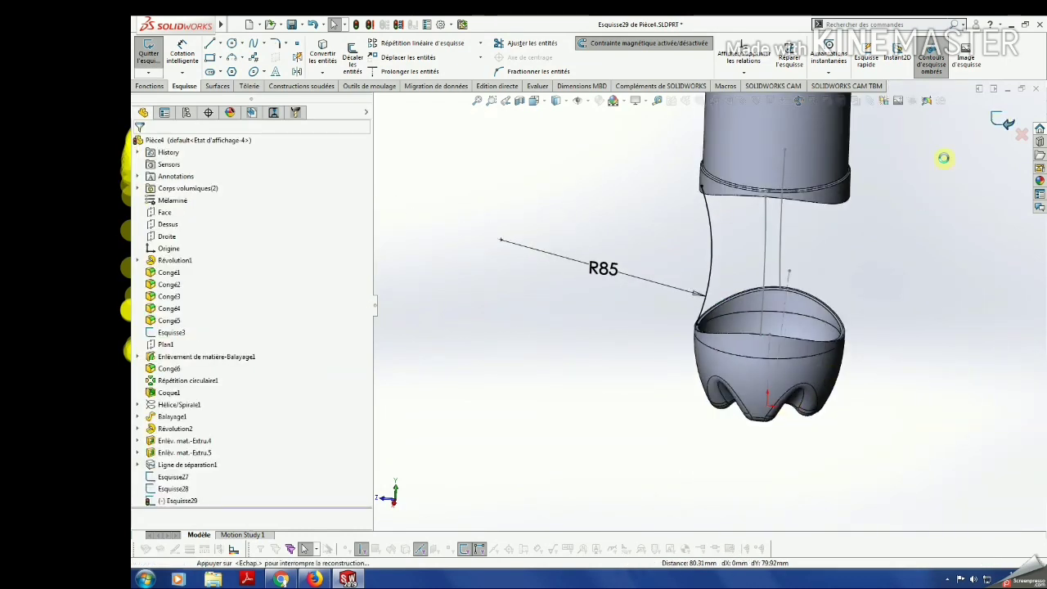
Start a new sketch on the Droite plane and draw a three-point arc on the other side.
click(166, 237)
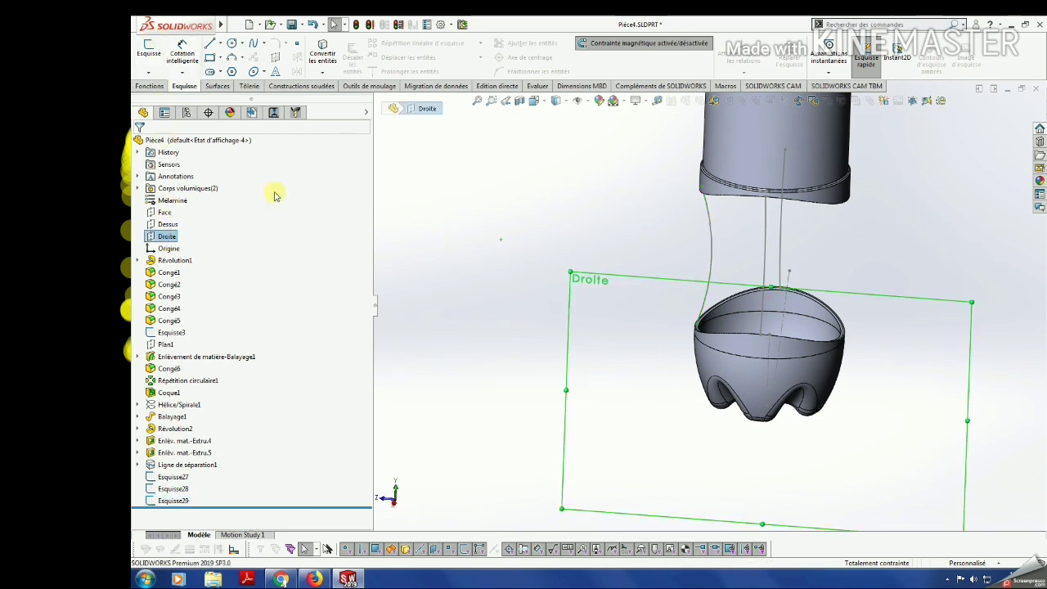
click(150, 49)
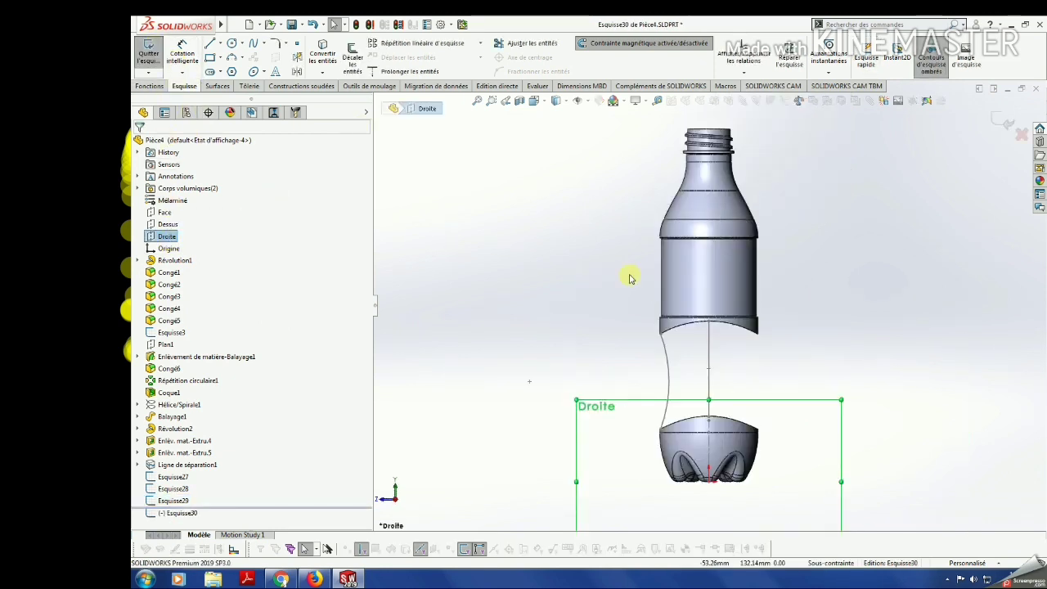
click(231, 57)
click(783, 316)
click(776, 440)
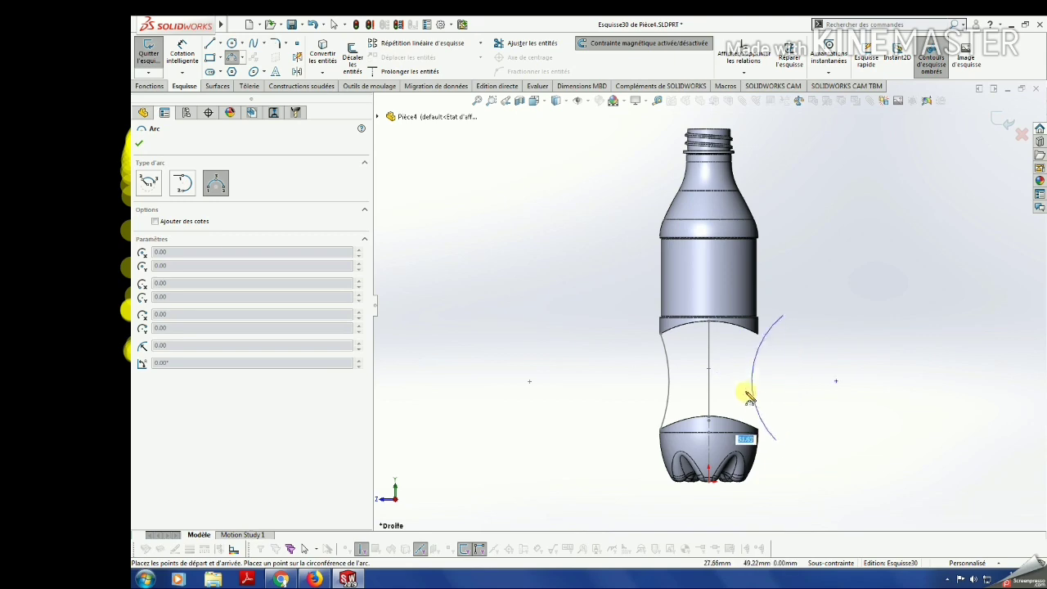
click(739, 381)
key(Escape)
Dimension the new arc's radius to 85.
click(198, 61)
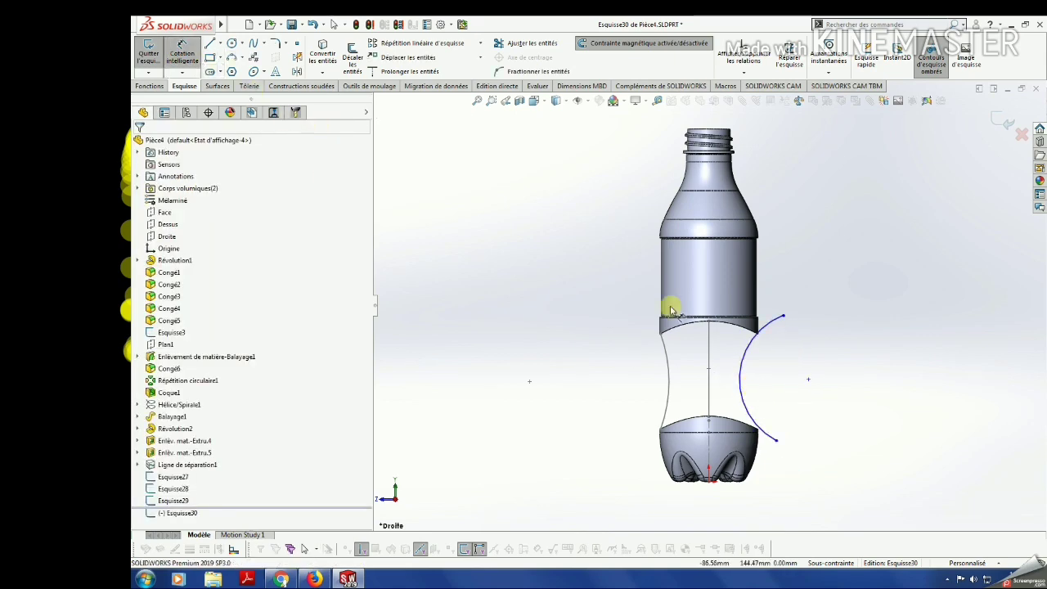
click(743, 375)
click(769, 376)
text(85)
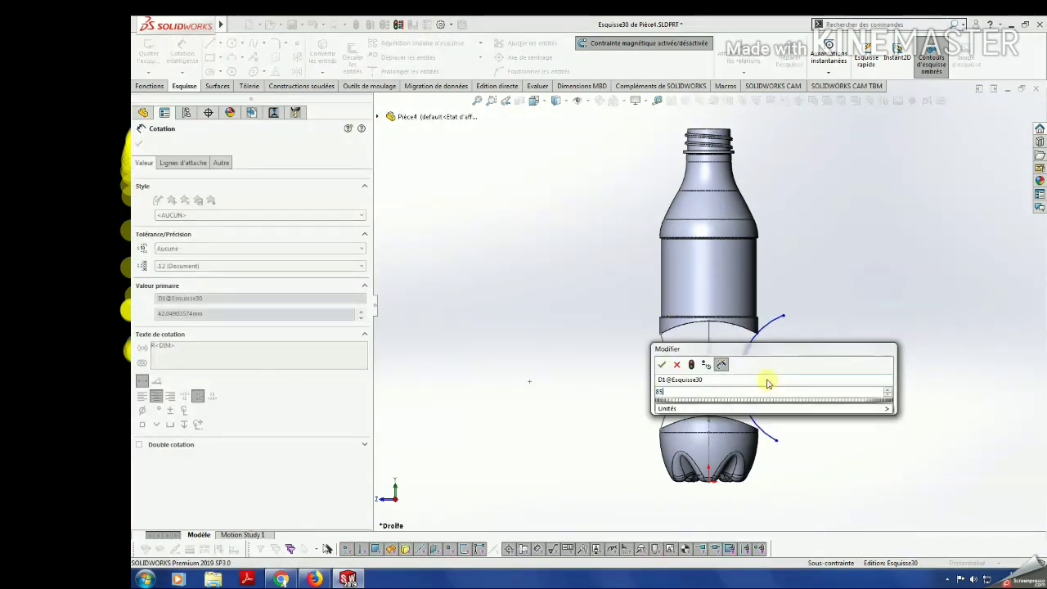
key(Return)
key(Escape)
Pierce the arc's upper endpoint onto the bottle body's lower rim edge.
click(757, 248)
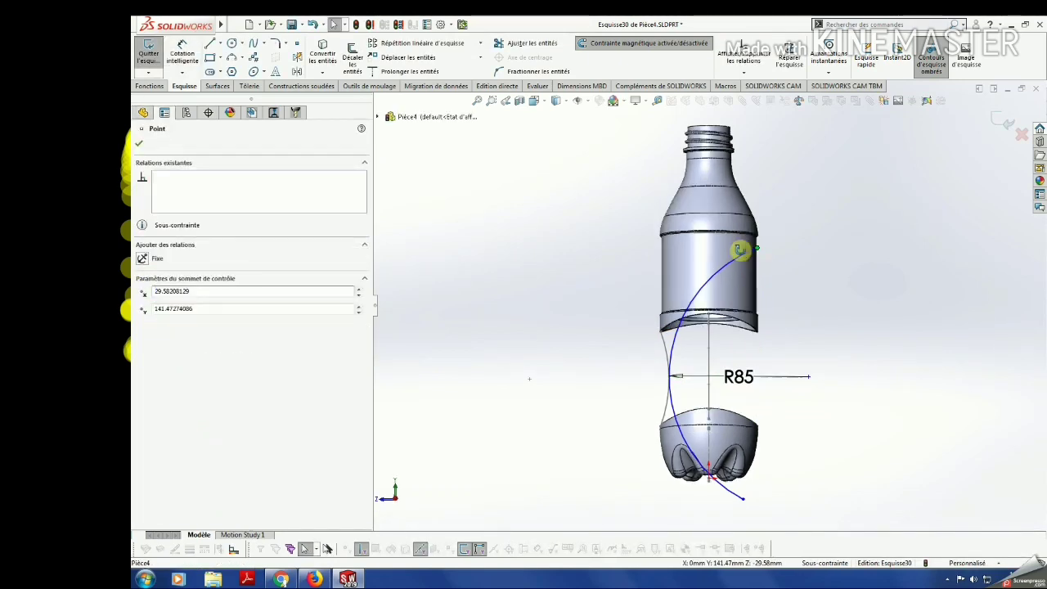
scroll(751, 331, down, 2)
scroll(752, 332, down, 3)
ctrl+click(752, 306)
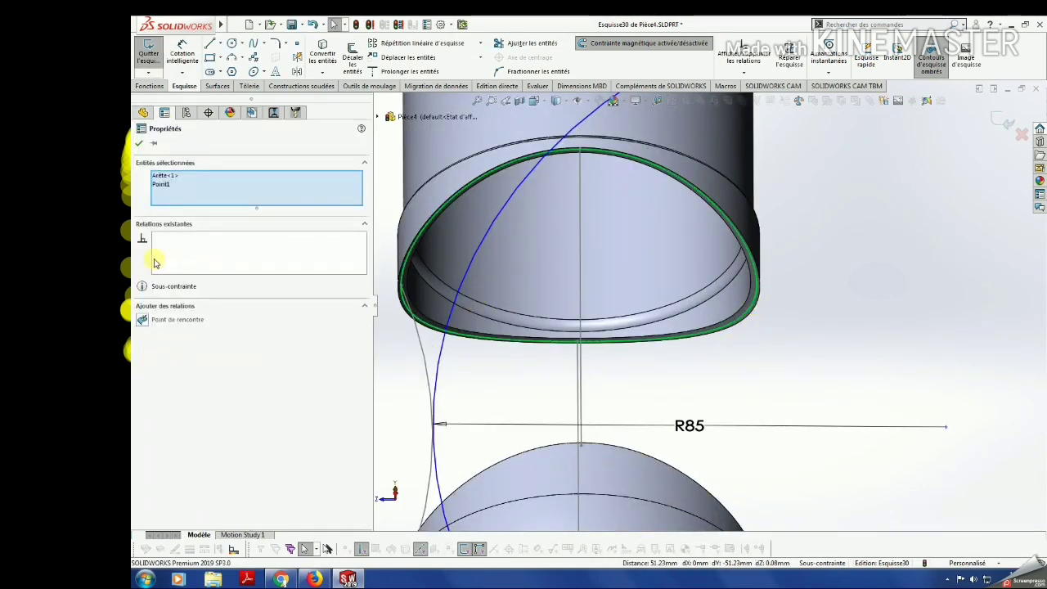
click(153, 321)
click(141, 145)
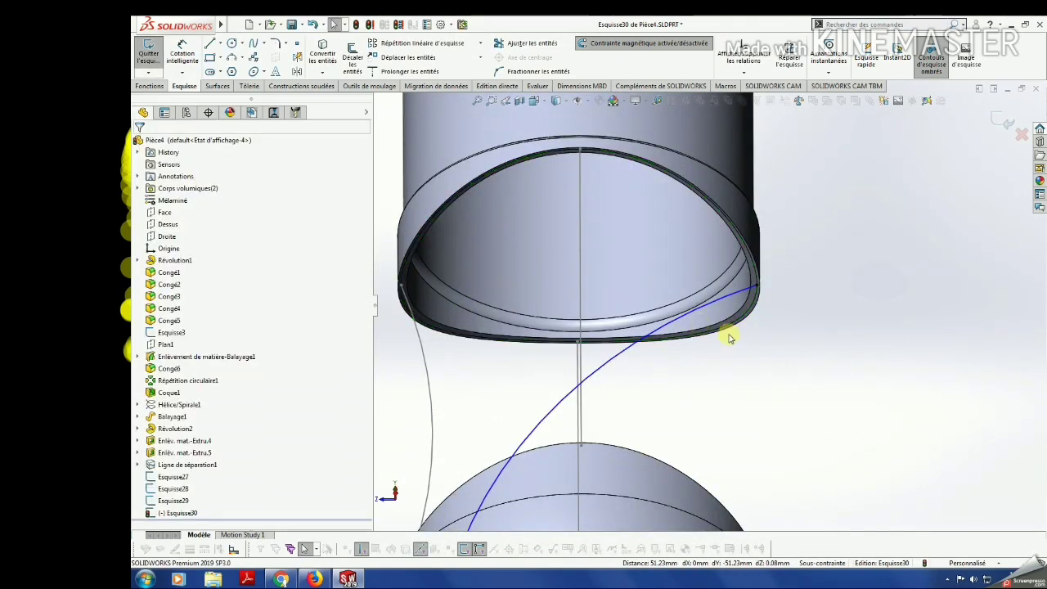
scroll(732, 335, up, 6)
Pierce the arc's lower endpoint onto the base bowl's rim and exit the sketch.
click(743, 484)
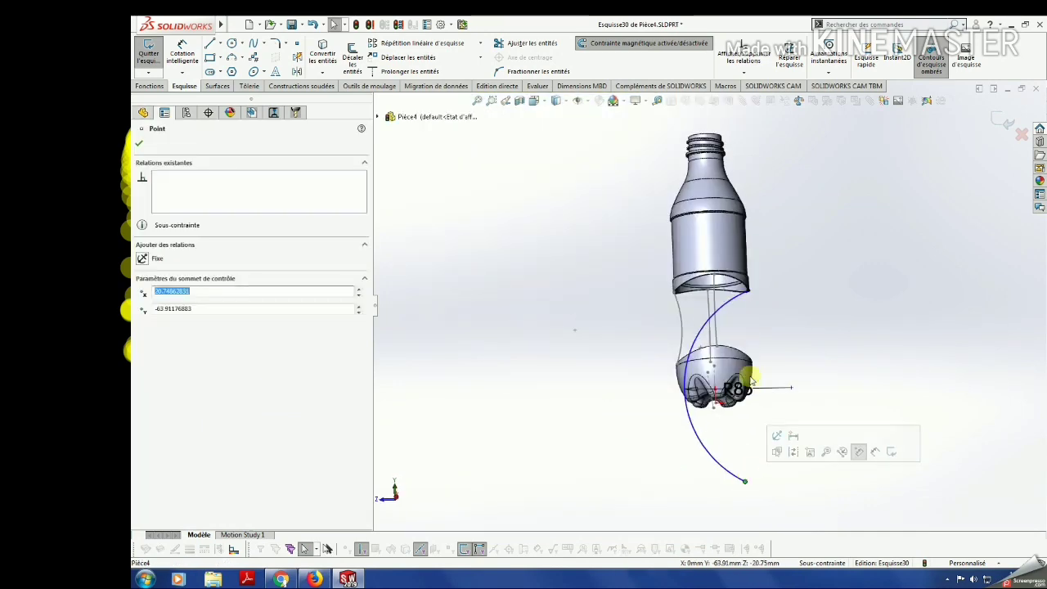
scroll(743, 374, down, 3)
scroll(751, 320, down, 3)
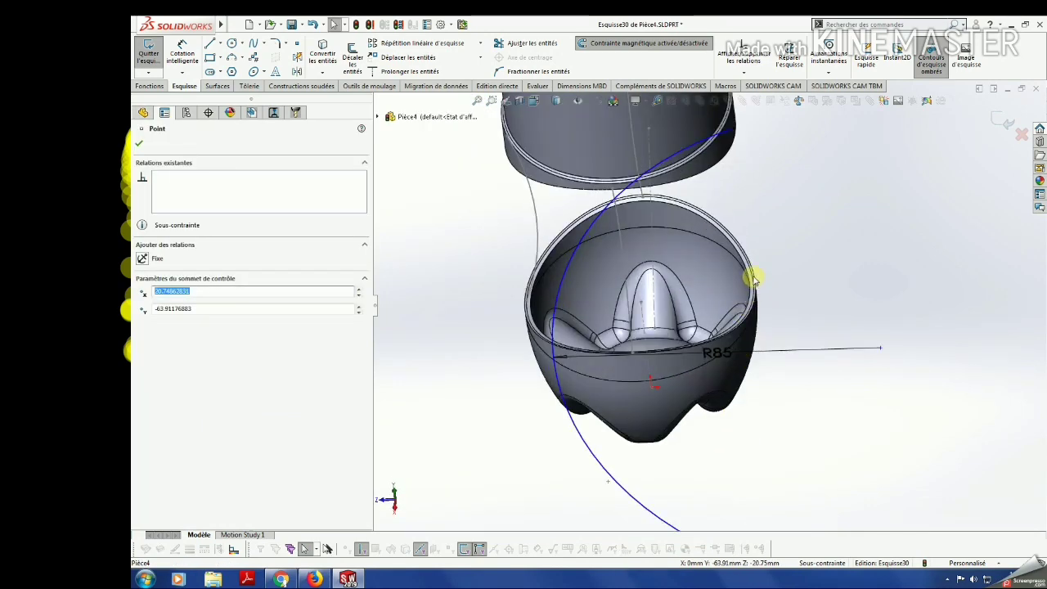
ctrl+click(753, 279)
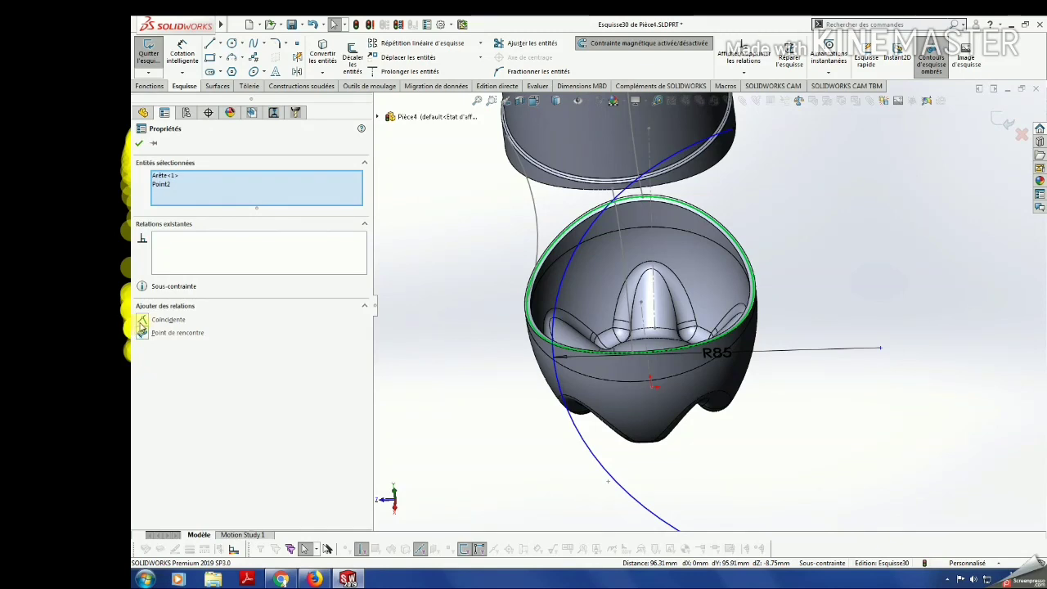
click(142, 333)
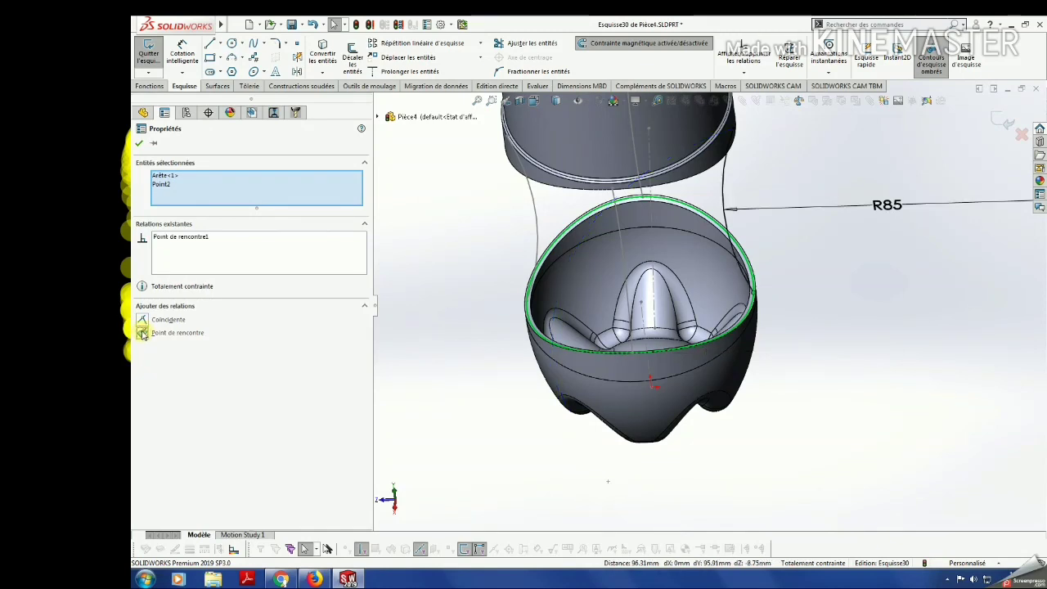
click(139, 144)
scroll(725, 248, up, 2)
scroll(725, 250, up, 3)
scroll(720, 233, up, 3)
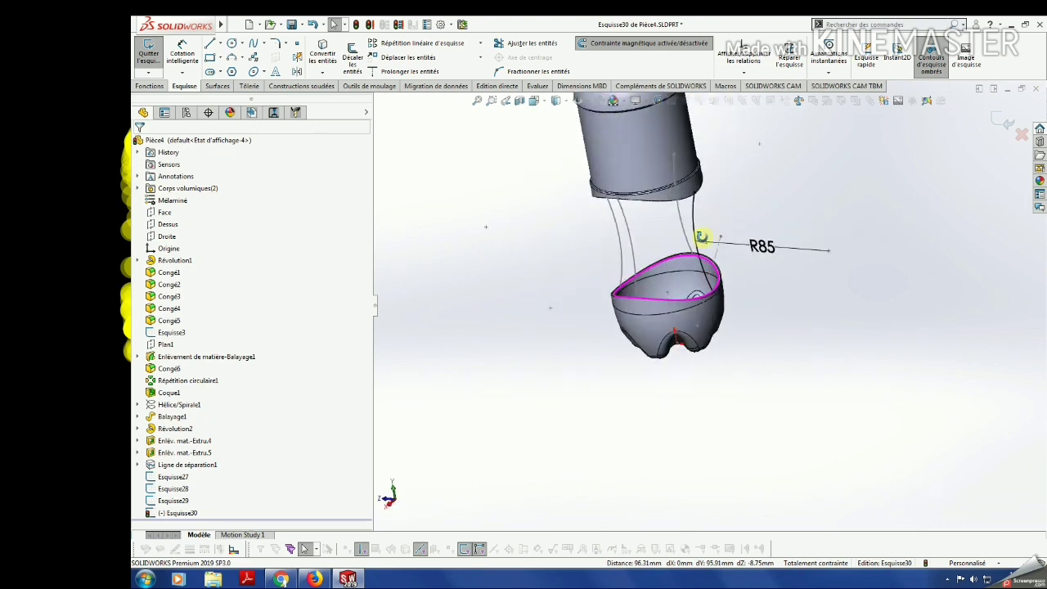
middle_drag(702, 237, 711, 239)
click(1002, 120)
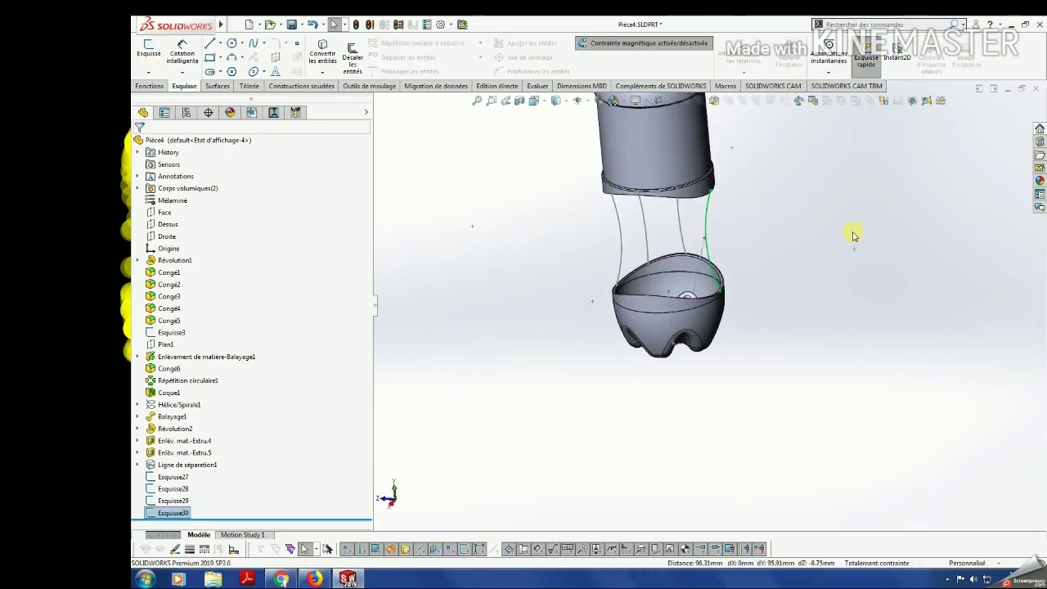
Switch to the isometric view and select the bottle's lower rim edge and face.
key(space)
click(508, 166)
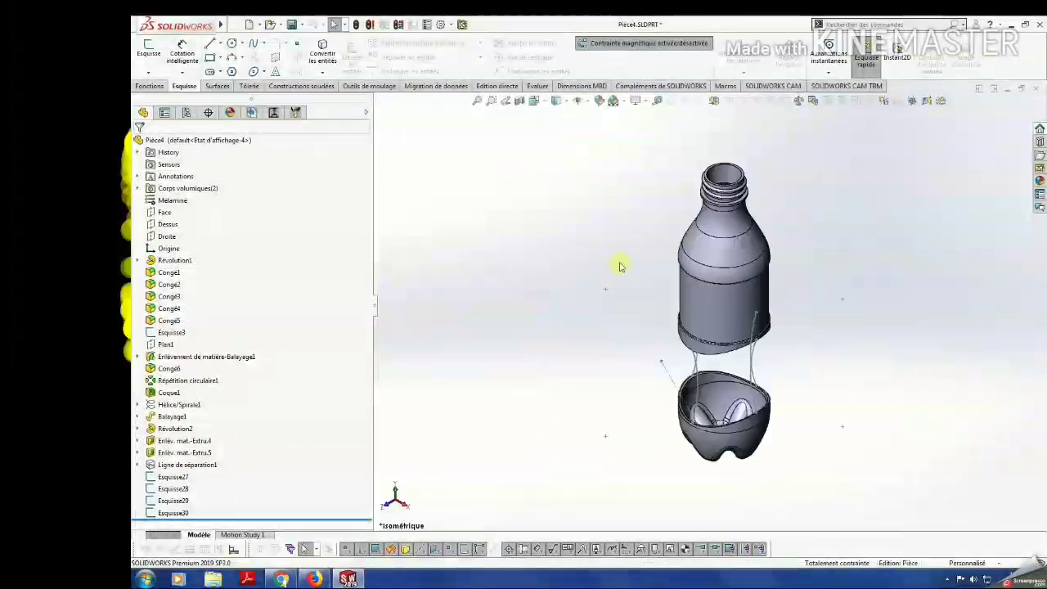
mouse_move(565, 279)
middle_down()
mouse_move(755, 297)
mouse_move(665, 376)
middle_up()
scroll(739, 297, down, 3)
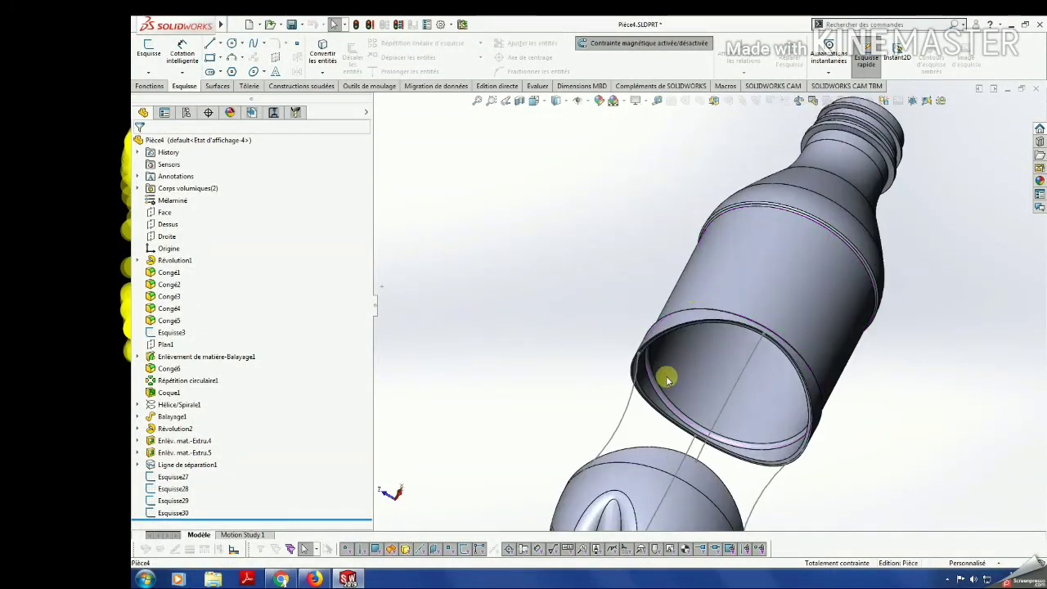
scroll(615, 349, down, 3)
click(600, 330)
scroll(706, 382, up, 3)
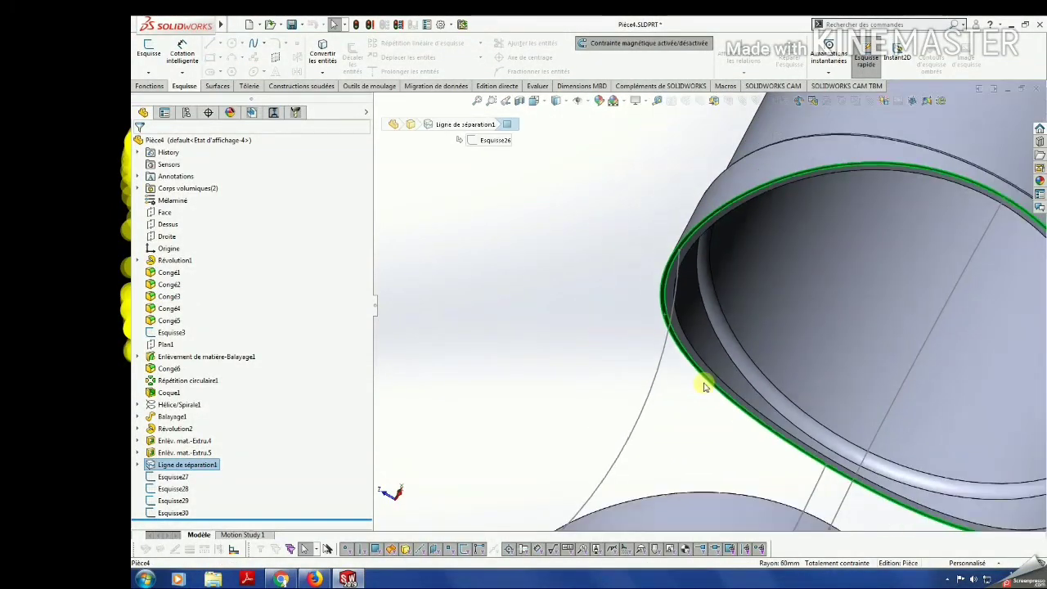
scroll(659, 481, up, 3)
scroll(601, 351, down, 3)
click(605, 343)
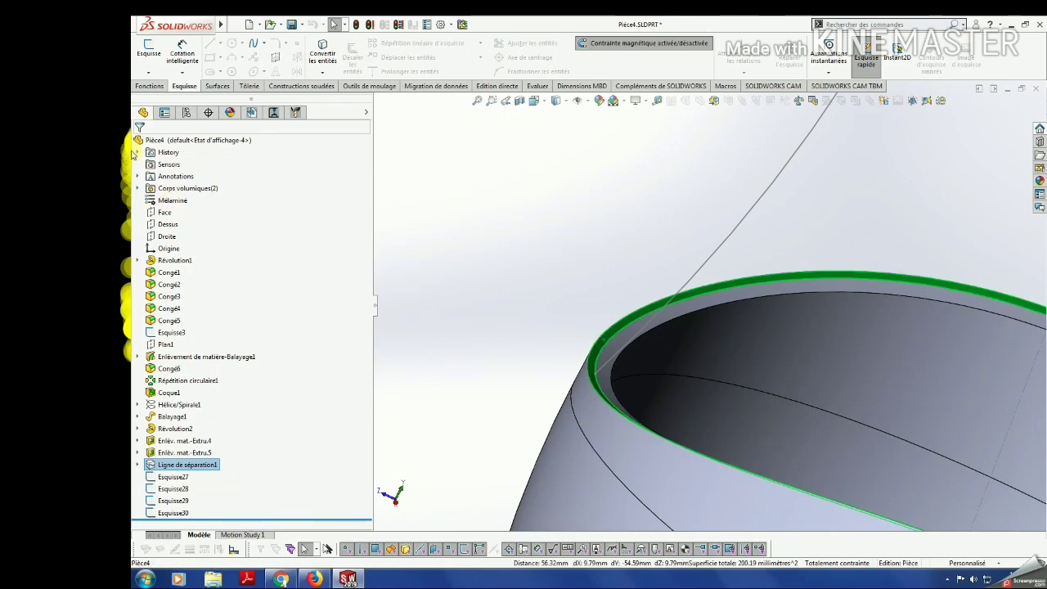
Start a loft on the selection and add Esquisse29 as the first guide curve.
click(149, 87)
click(233, 61)
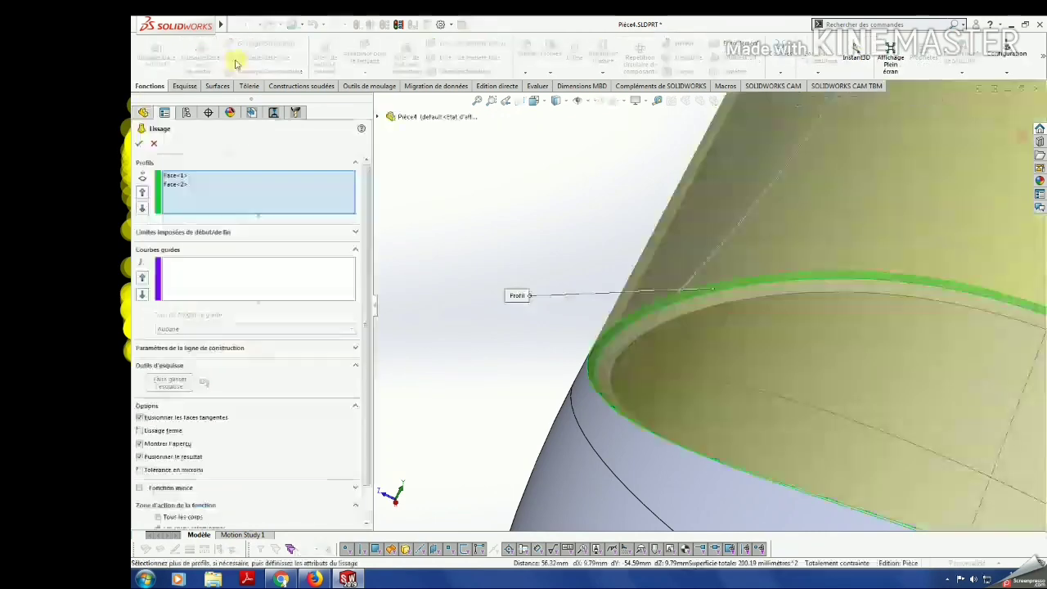
scroll(635, 257, up, 3)
click(216, 278)
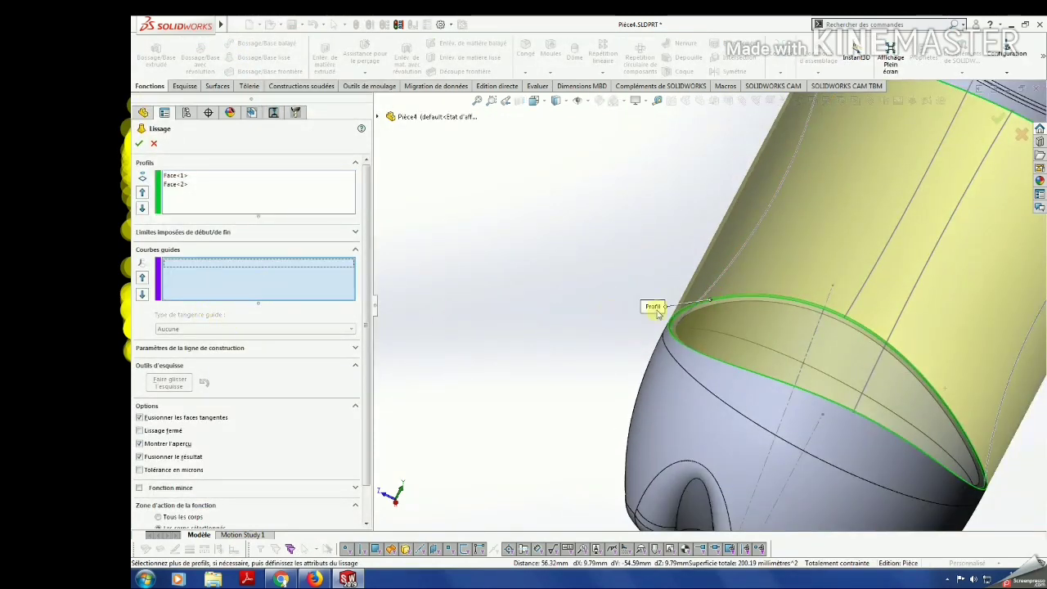
scroll(657, 312, up, 1)
click(757, 227)
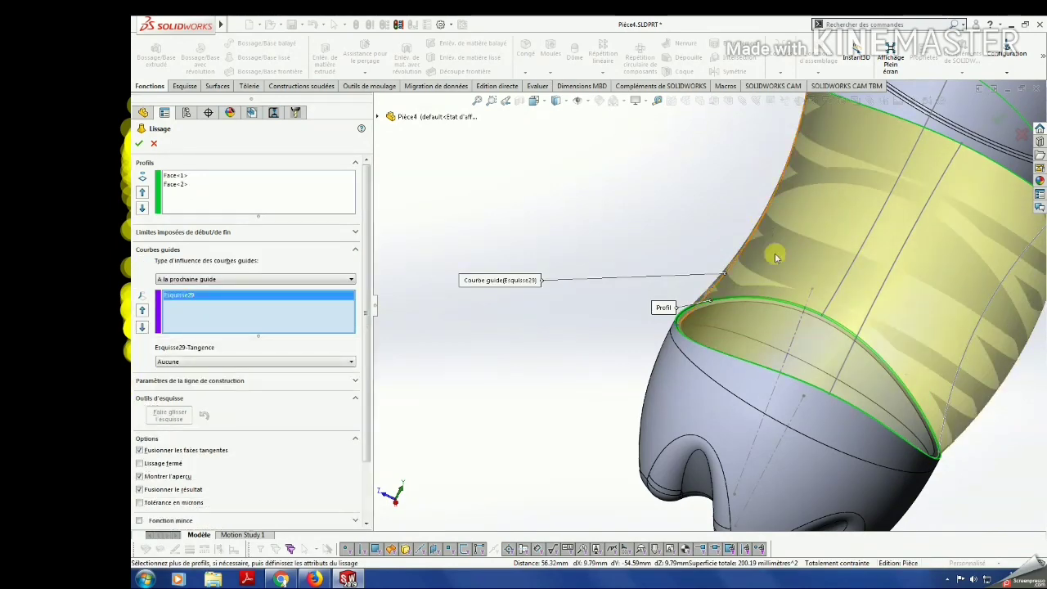
middle_drag(757, 228, 874, 333)
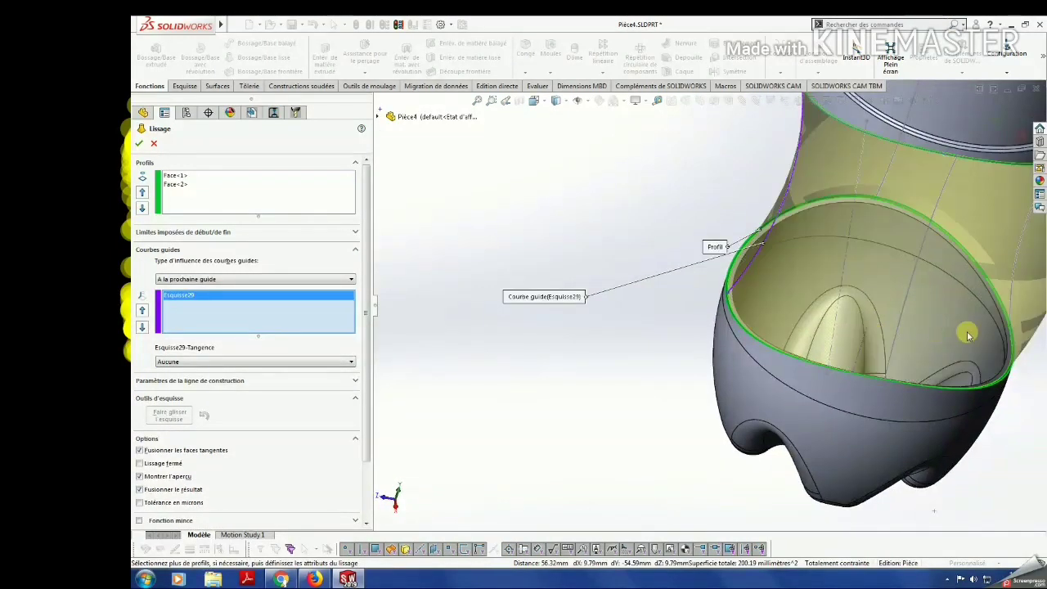
scroll(966, 333, down, 3)
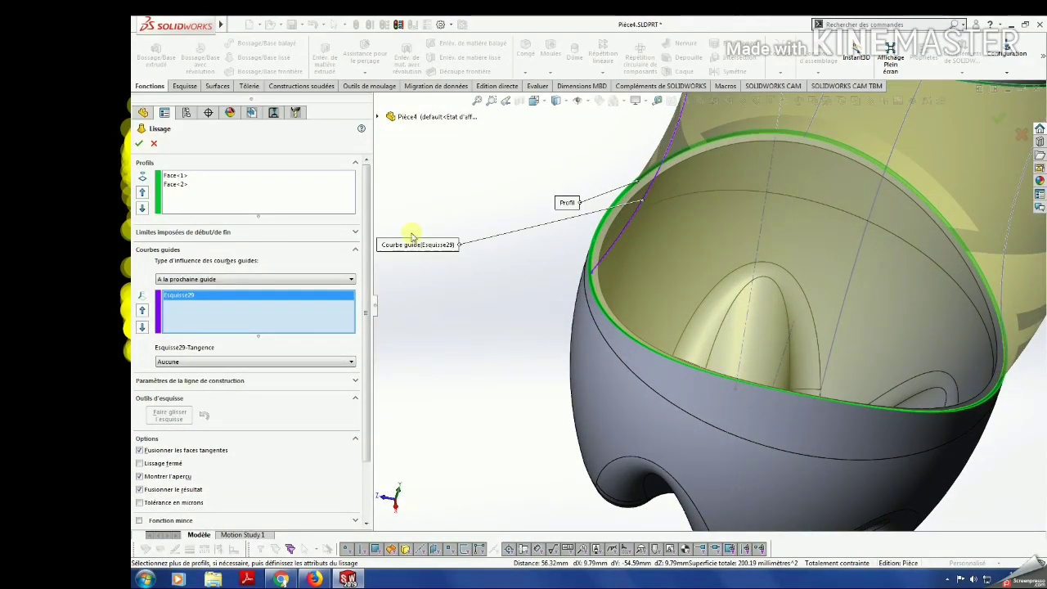
Clear the loft's profile list and retry picking the rim edge past the two-profile warnings.
click(178, 176)
right_click(181, 176)
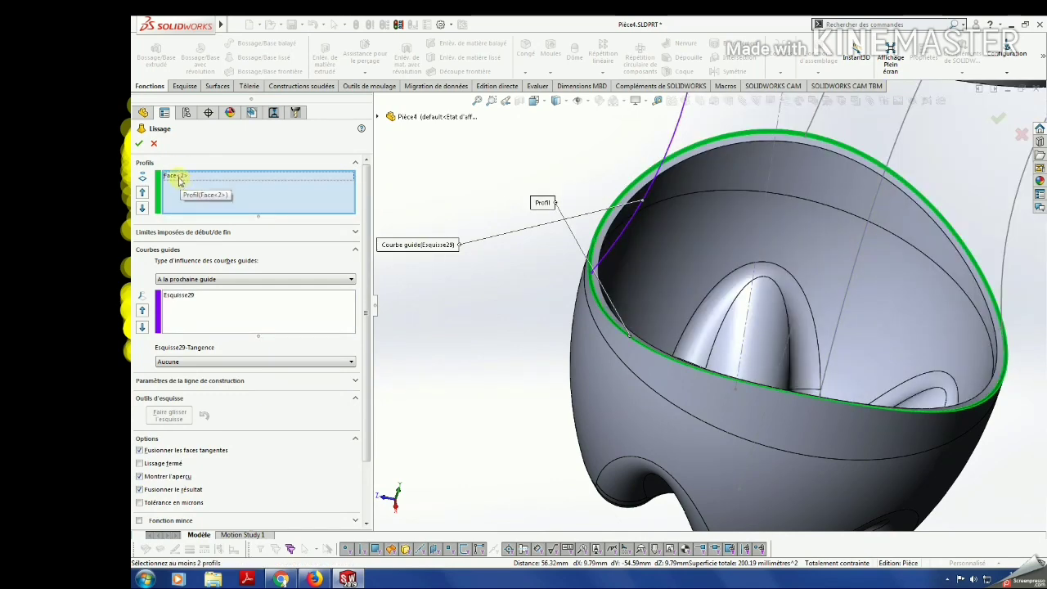
click(205, 198)
scroll(608, 269, down, 3)
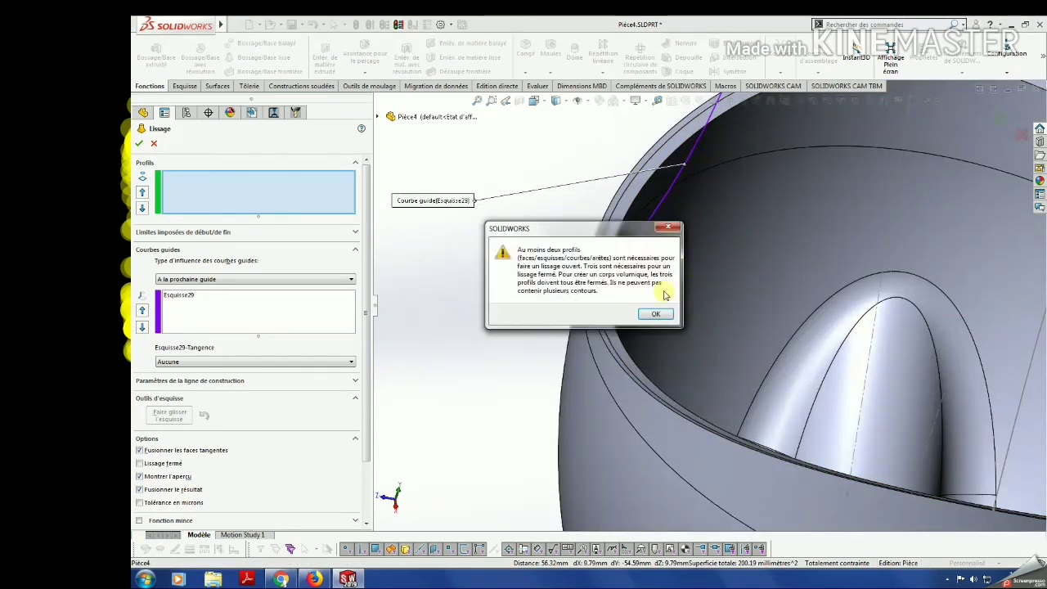
click(655, 310)
scroll(627, 235, down, 2)
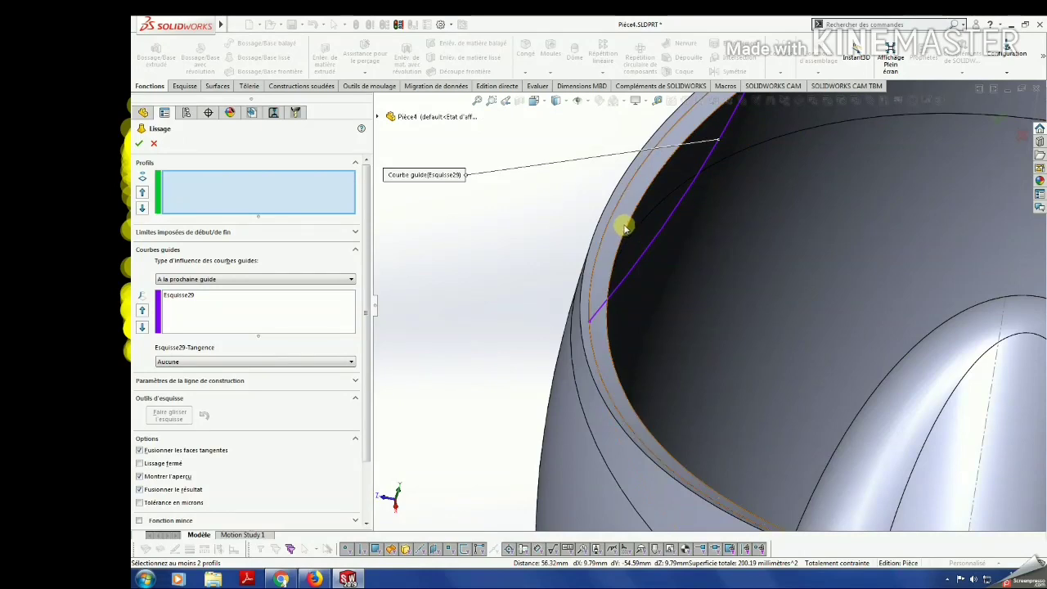
click(625, 226)
click(655, 315)
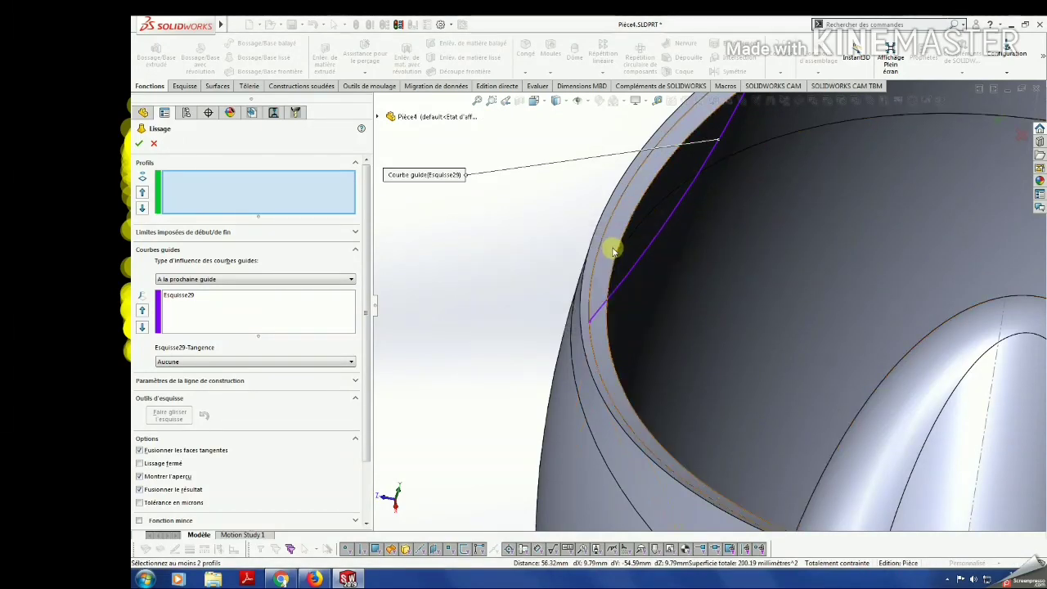
click(603, 222)
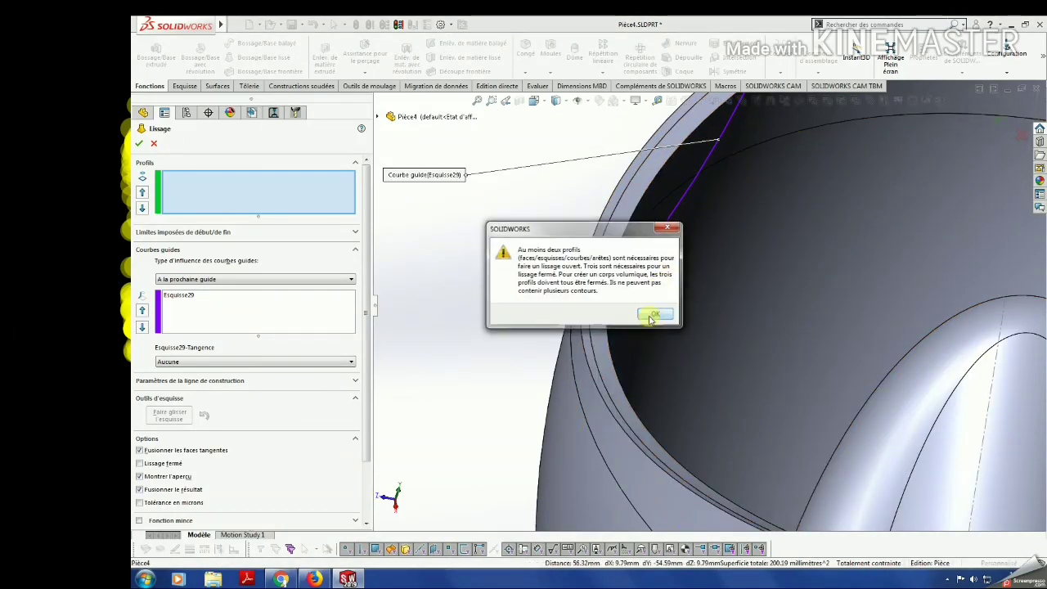
click(655, 314)
Set the upper and lower split-line edges as the loft's two profiles.
click(240, 194)
click(599, 231)
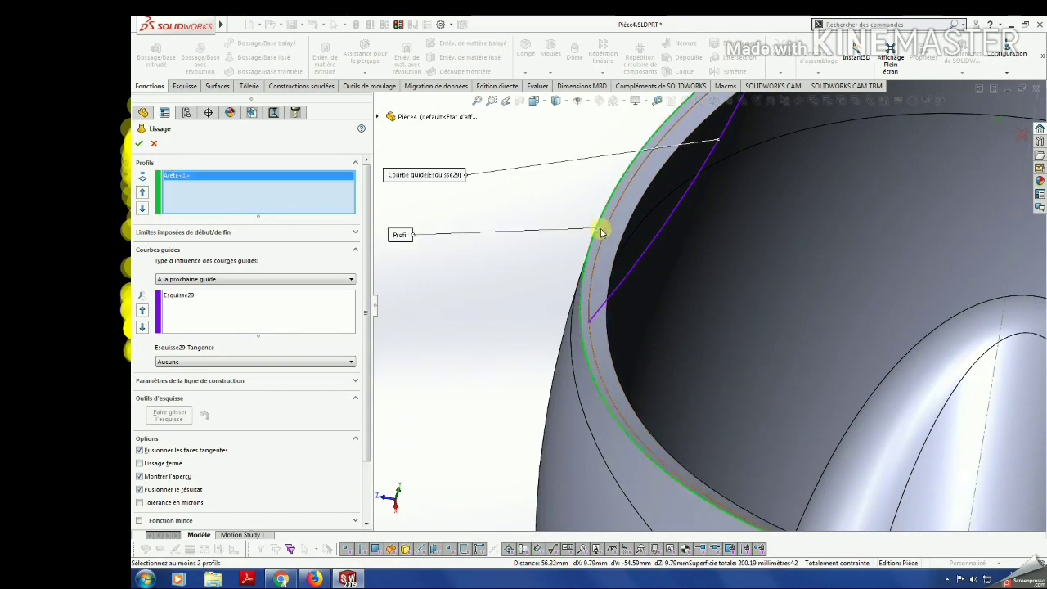
click(607, 222)
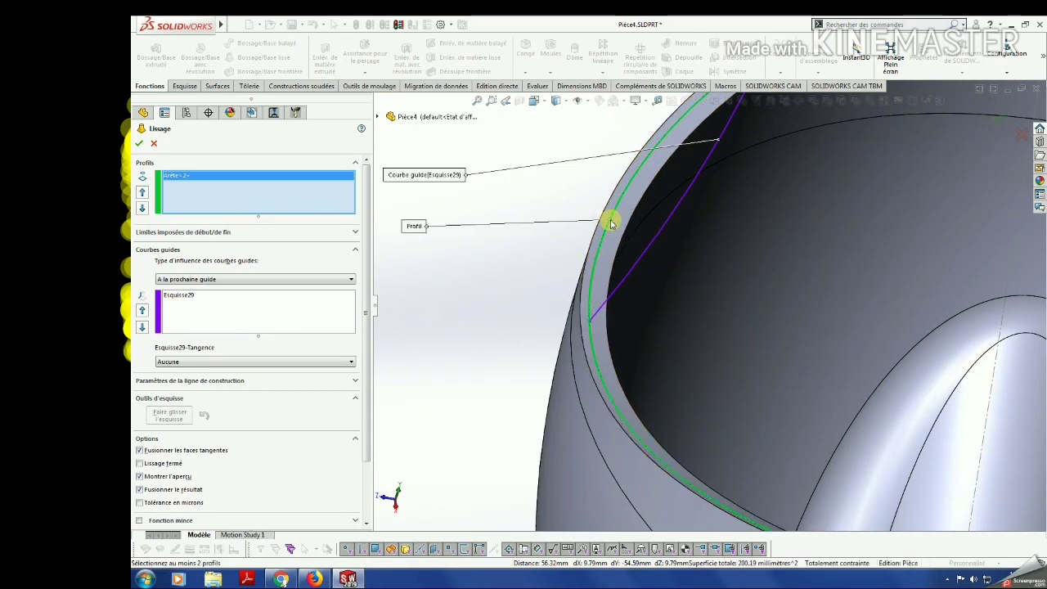
mouse_move(627, 229)
middle_down()
mouse_move(689, 234)
mouse_move(761, 86)
mouse_move(681, 195)
middle_up()
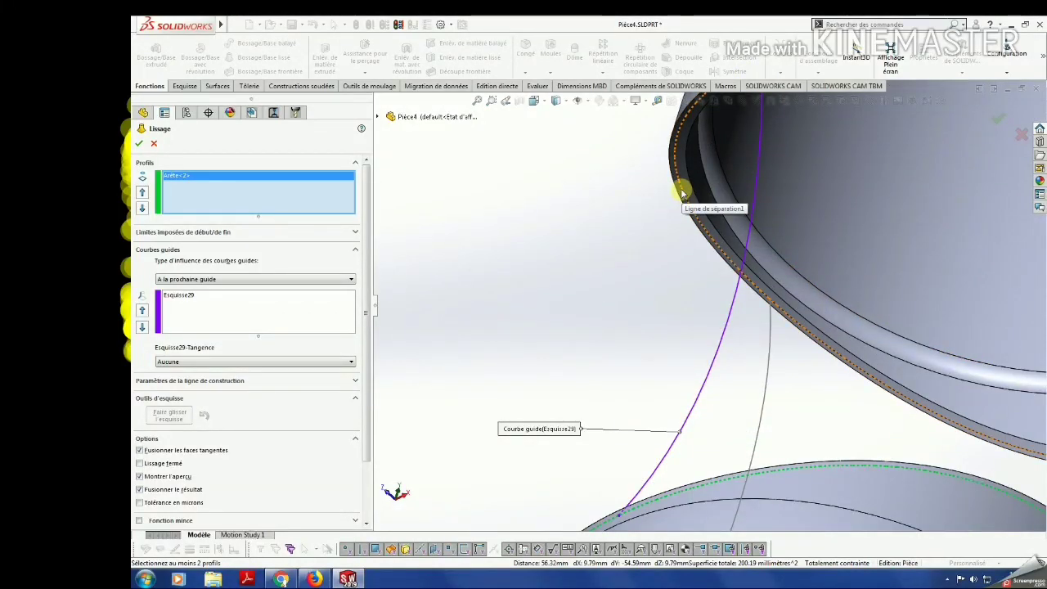
click(682, 190)
mouse_move(681, 190)
middle_down()
mouse_move(742, 273)
mouse_move(765, 238)
mouse_move(875, 307)
middle_up()
Add Esquisse30, Esquisse28 and Esquisse27 as guide curves and confirm Lissage2.
click(327, 317)
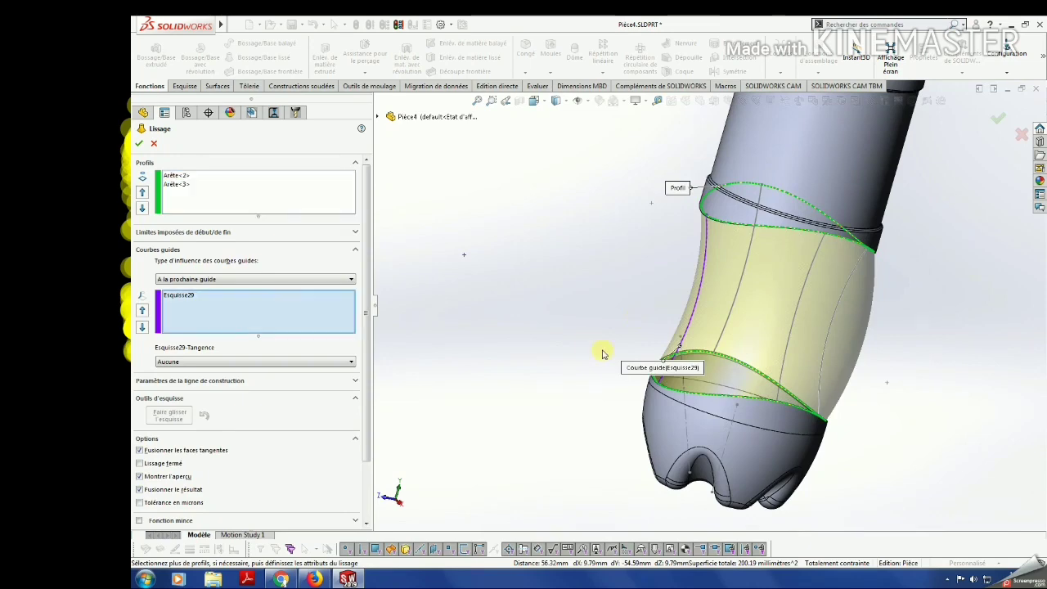
middle_drag(798, 332, 802, 342)
click(826, 346)
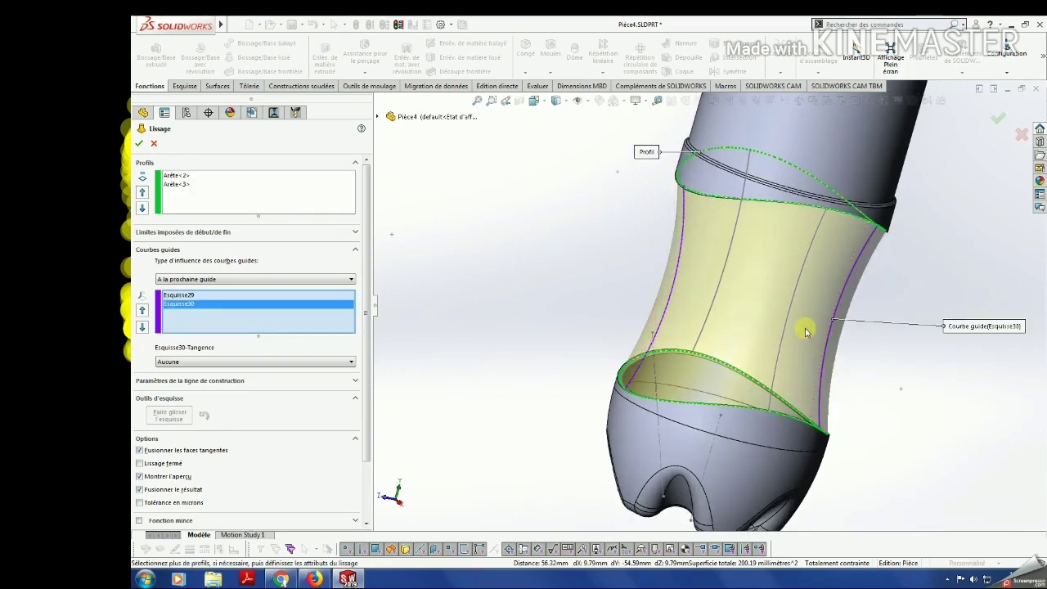
click(790, 319)
click(732, 287)
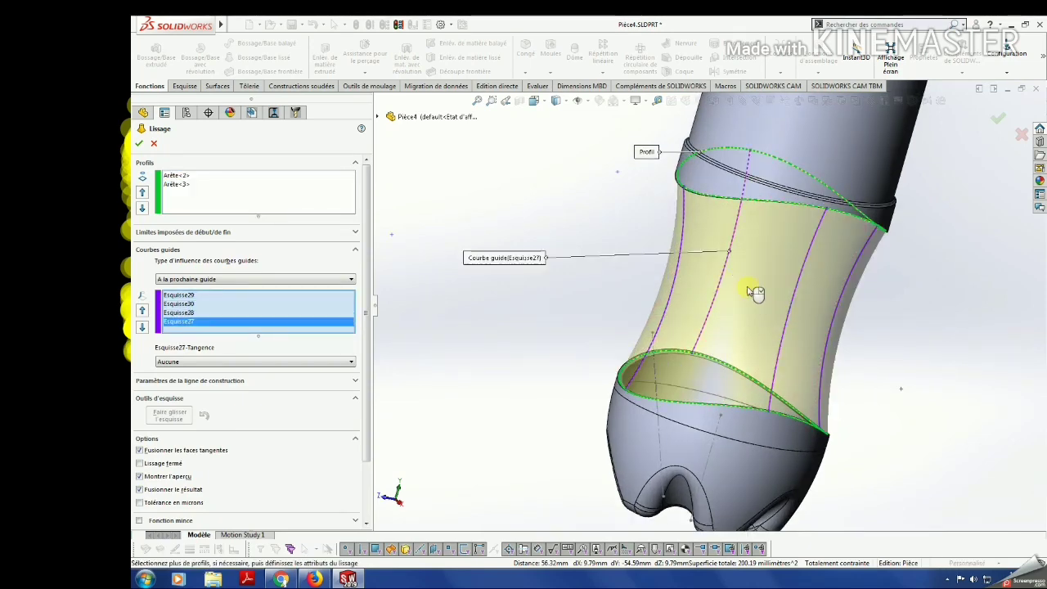
mouse_move(750, 290)
middle_down()
mouse_move(827, 287)
mouse_move(759, 282)
middle_up()
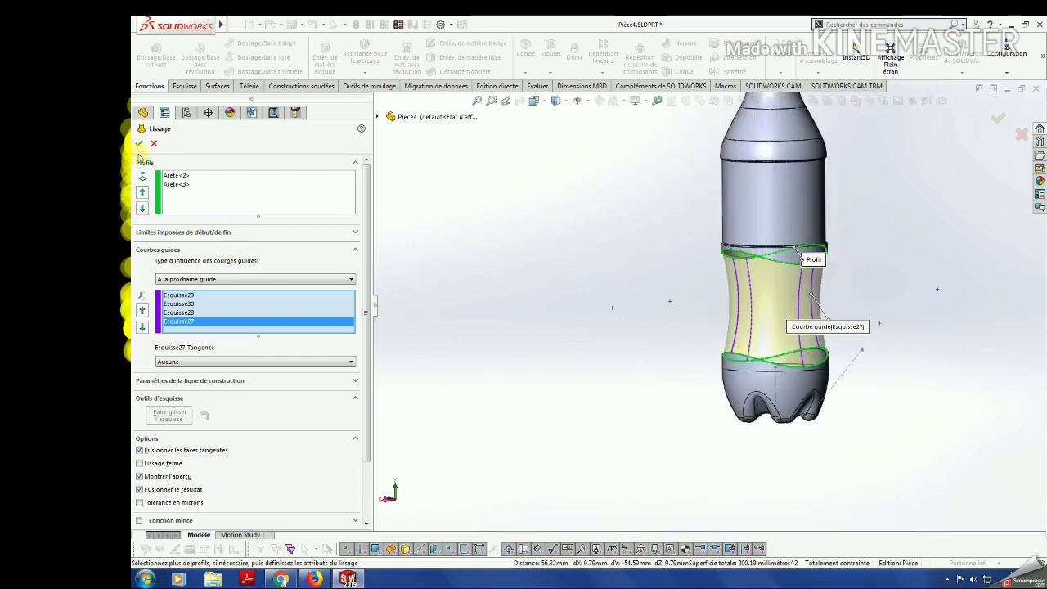
click(139, 143)
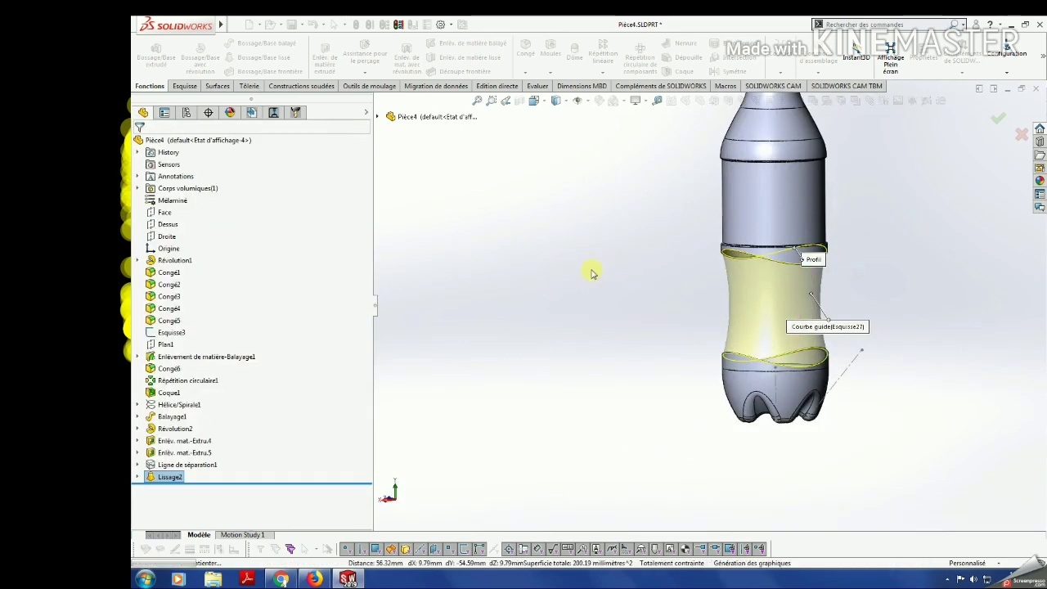
key(space)
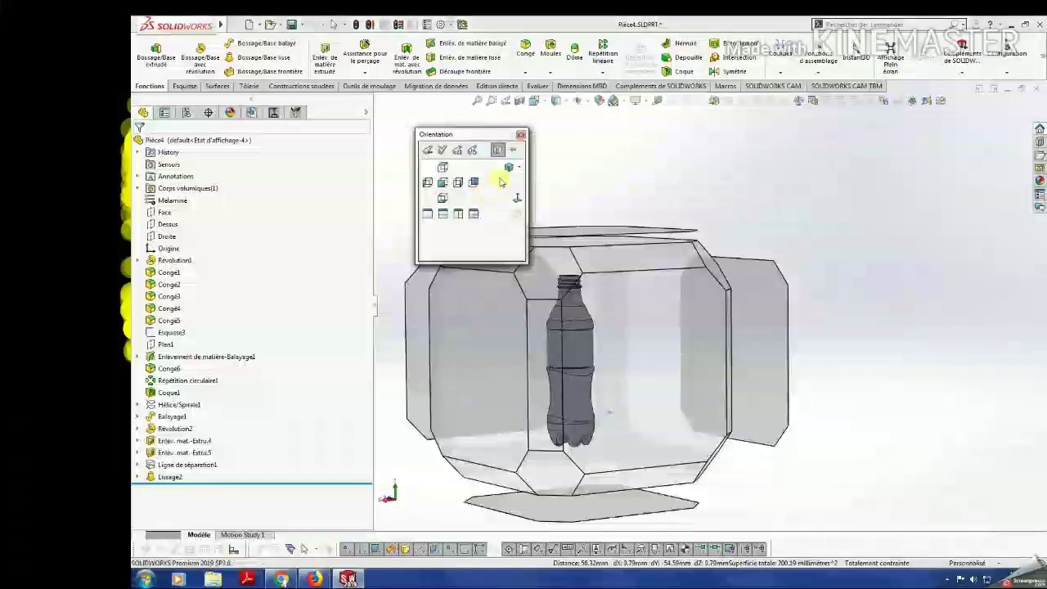
Start a fillet and select three of the bottle's seam edge loops to round.
click(507, 173)
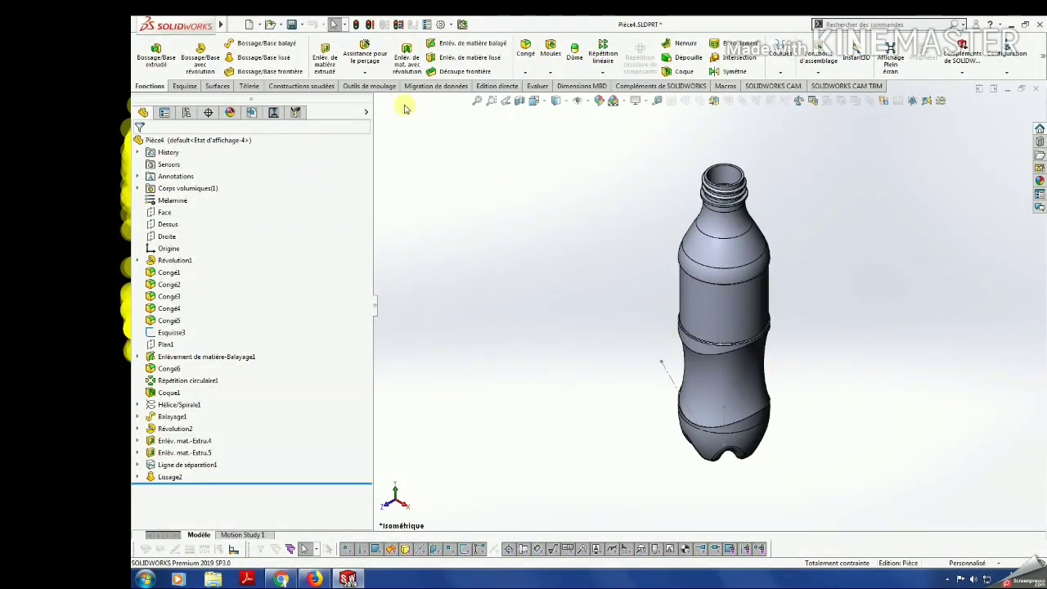
click(527, 55)
scroll(691, 347, down, 2)
click(710, 342)
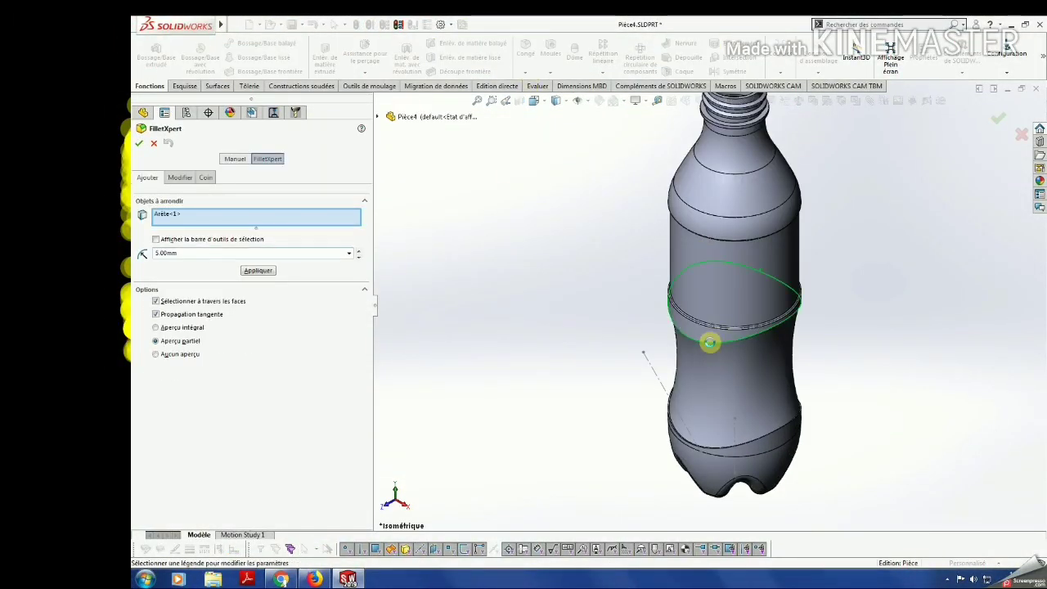
scroll(765, 440, down, 3)
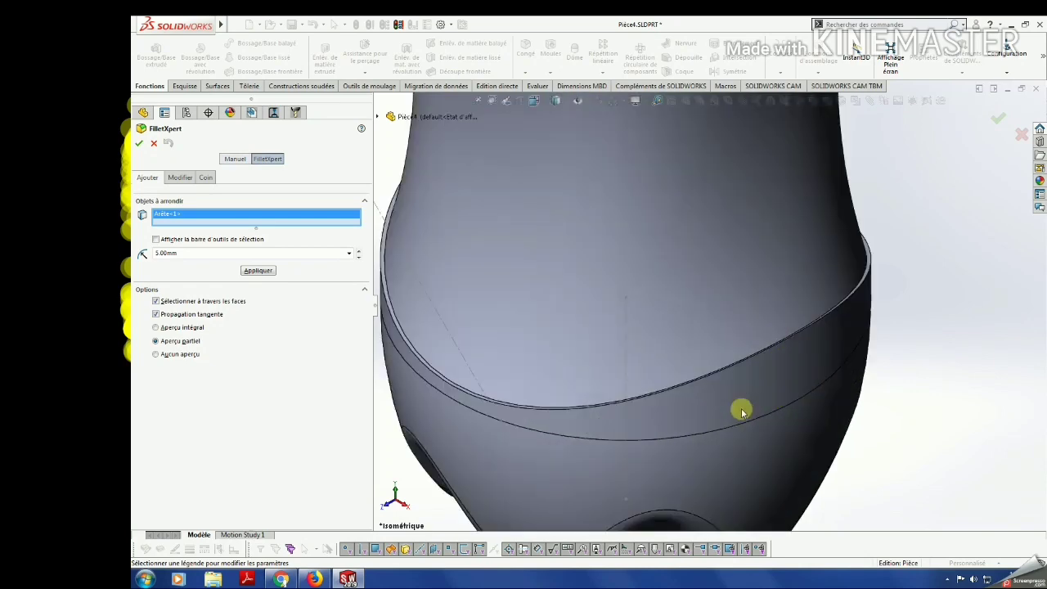
scroll(739, 412, down, 2)
scroll(523, 338, down, 3)
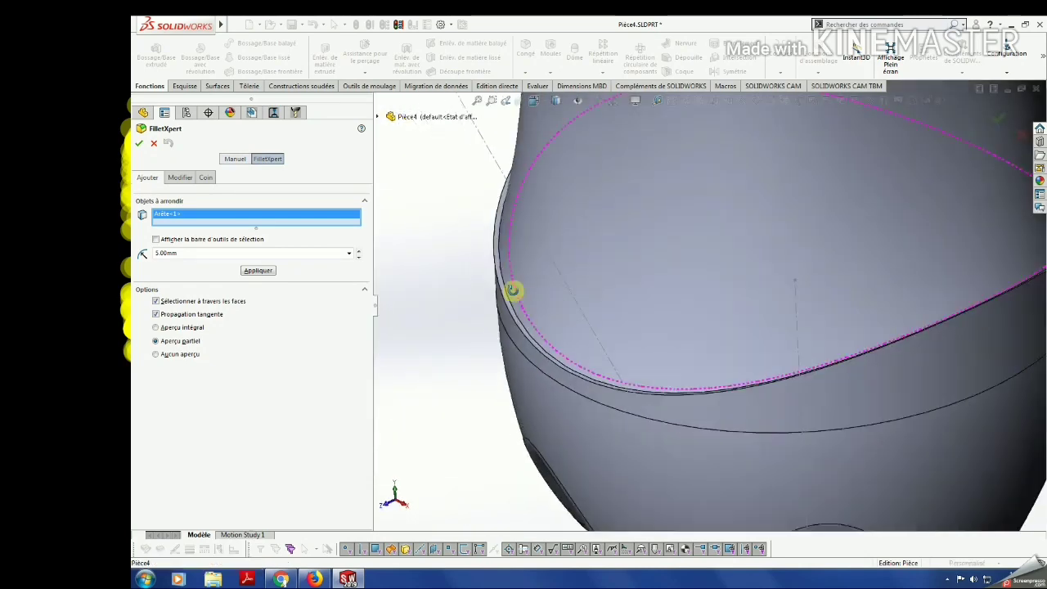
click(512, 308)
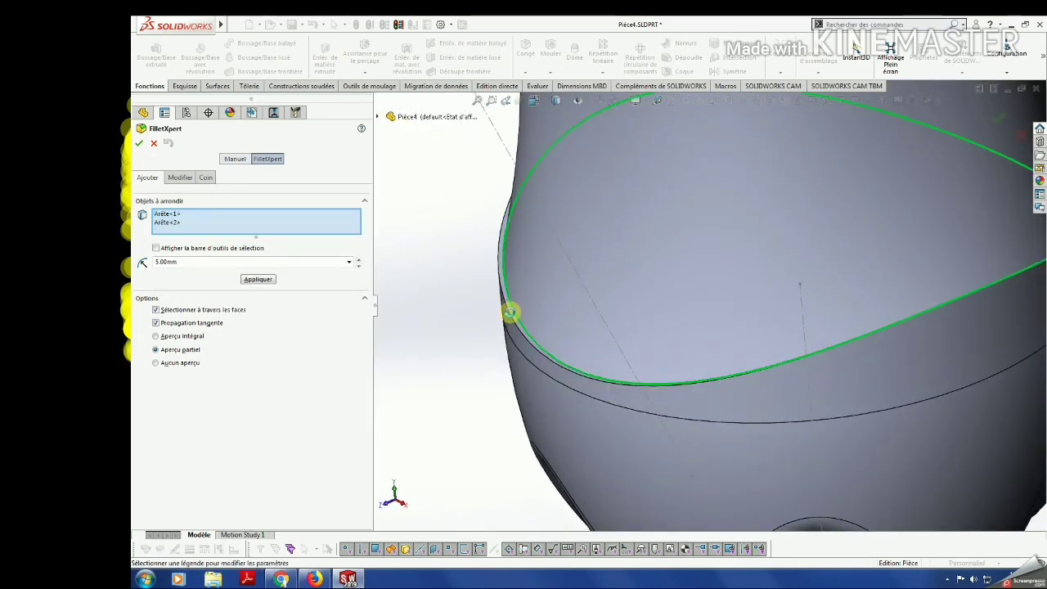
click(509, 315)
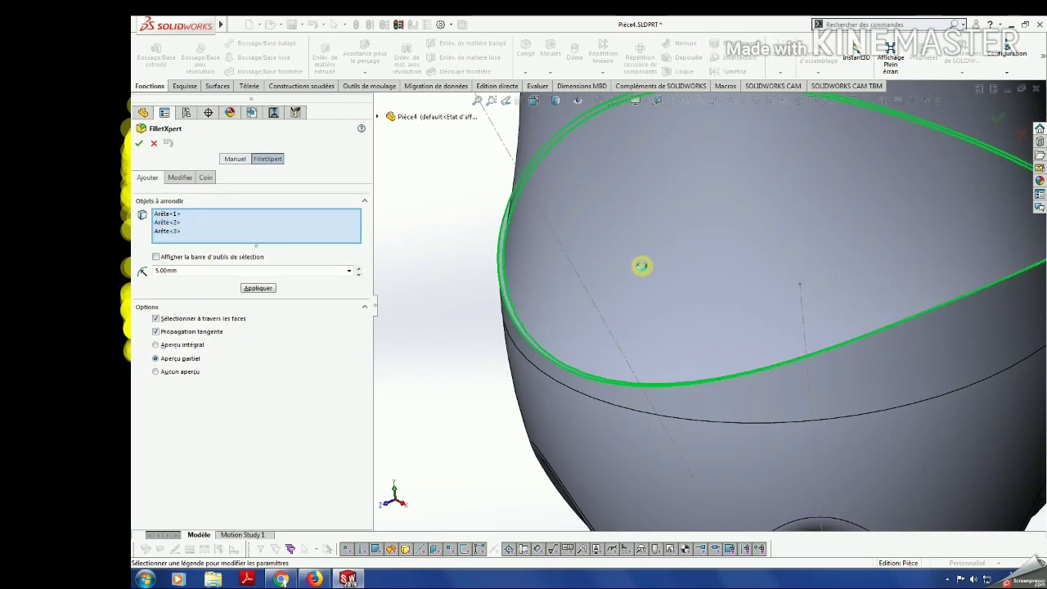
scroll(641, 265, up, 3)
scroll(650, 248, up, 2)
middle_drag(700, 243, 750, 140)
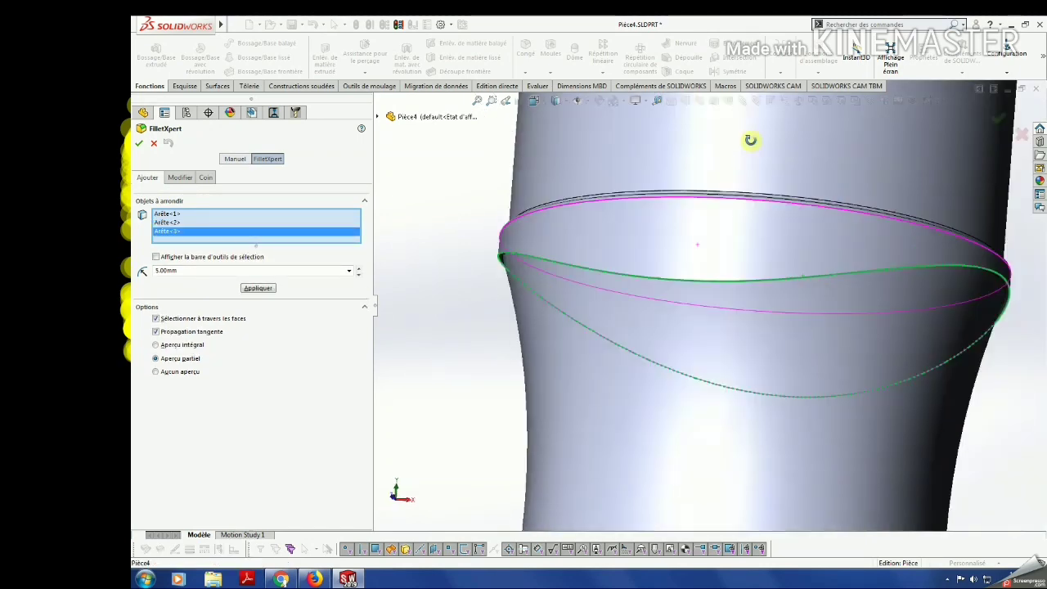
scroll(614, 264, down, 3)
scroll(540, 290, down, 3)
scroll(542, 321, down, 3)
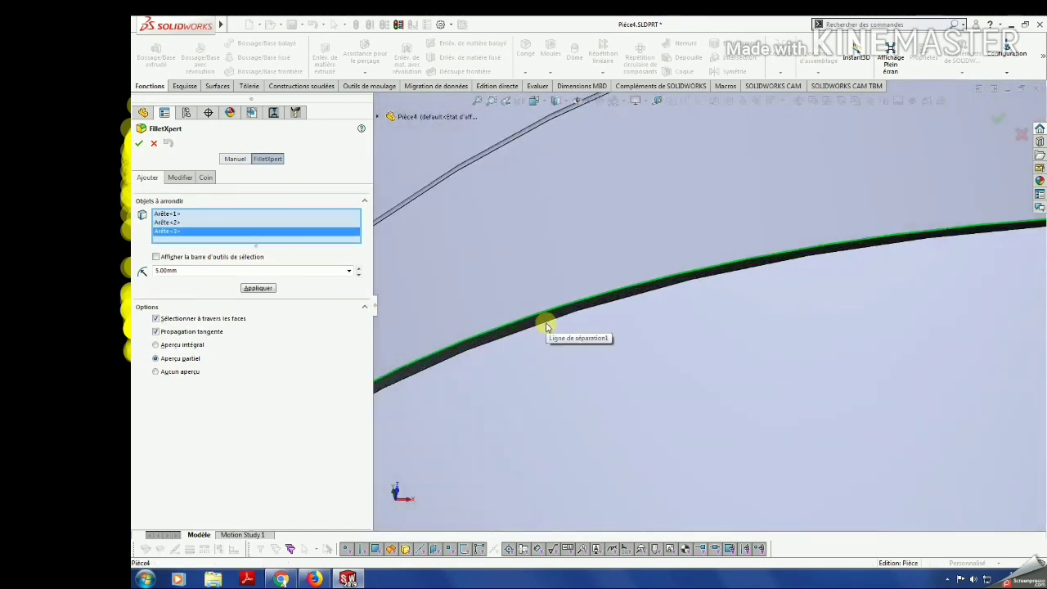
Add the fourth edge, apply a 0.35 mm radius, and close the fillet tool.
click(540, 321)
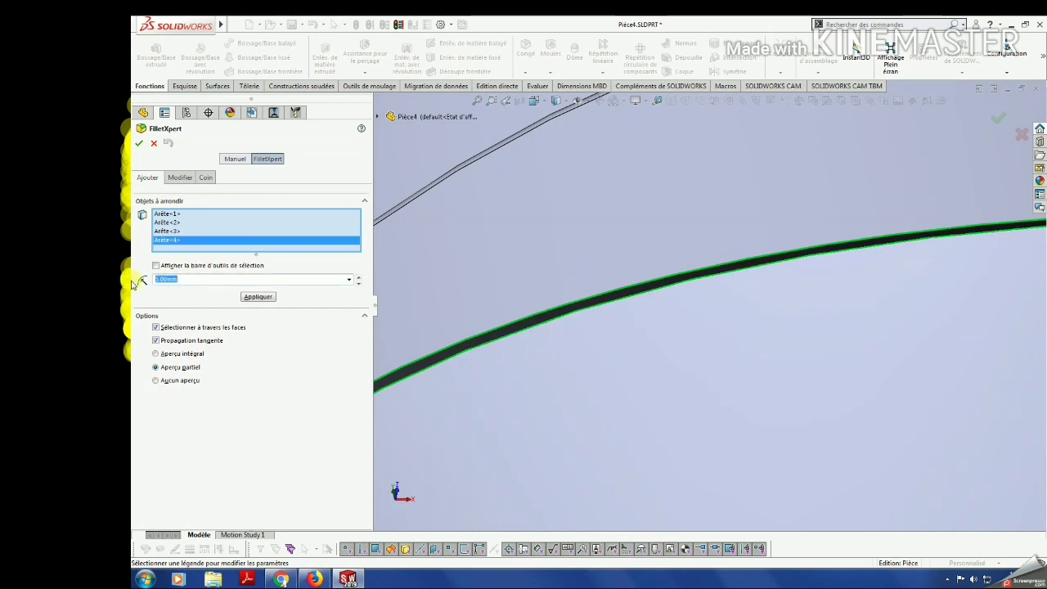
text(0)
key(Return)
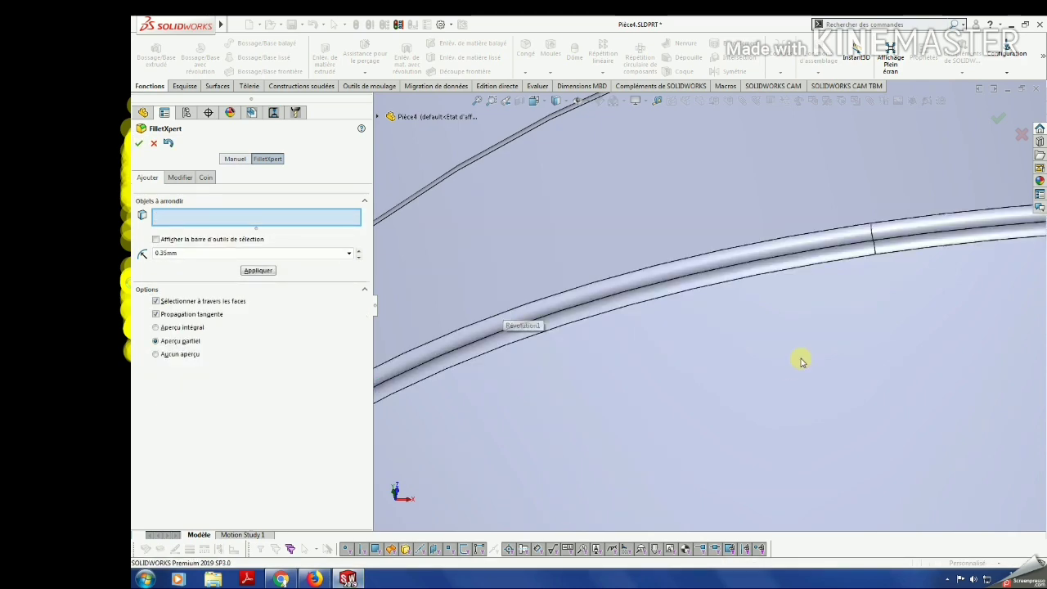
scroll(801, 361, up, 3)
key(Escape)
key(space)
Snap the filleted bottle to isometric, orbit it, then return to isometric and zoom slightly.
click(509, 169)
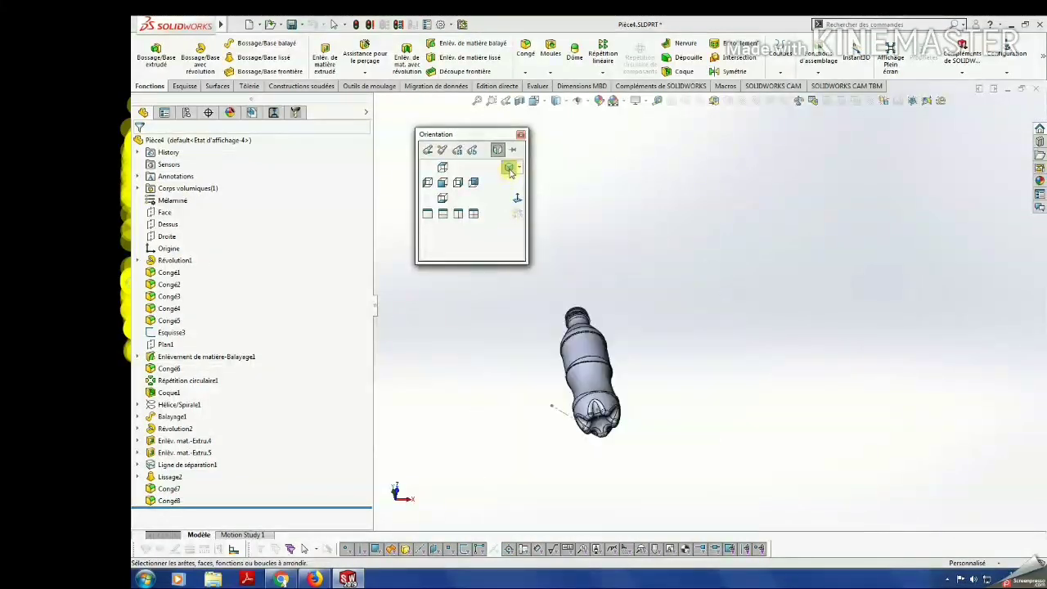
click(509, 168)
scroll(822, 365, down, 1)
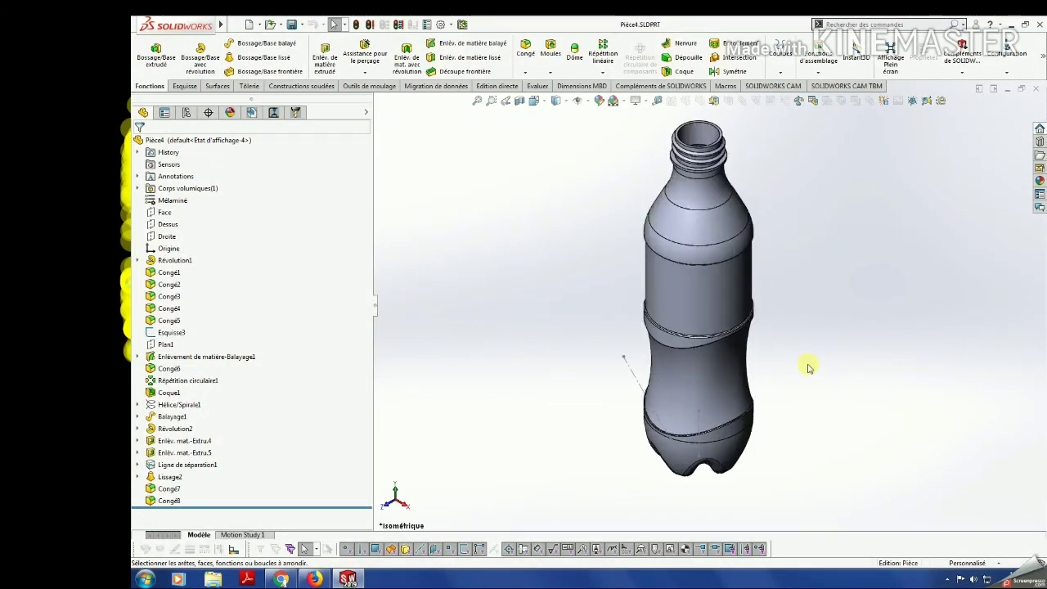
mouse_move(801, 370)
middle_down()
mouse_move(720, 304)
mouse_move(695, 320)
mouse_move(723, 306)
mouse_move(771, 332)
middle_up()
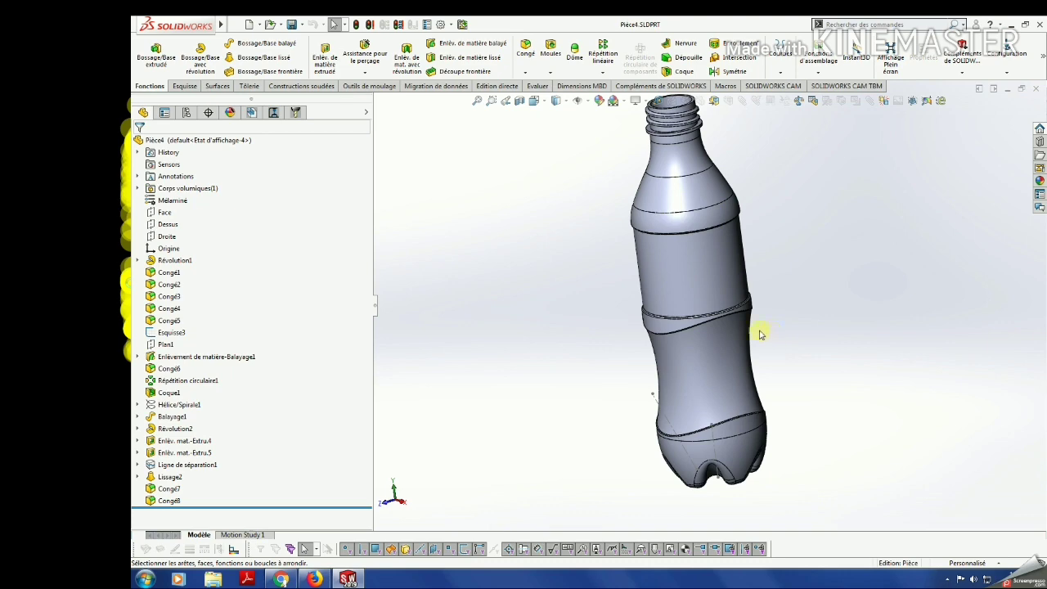
key(space)
click(504, 168)
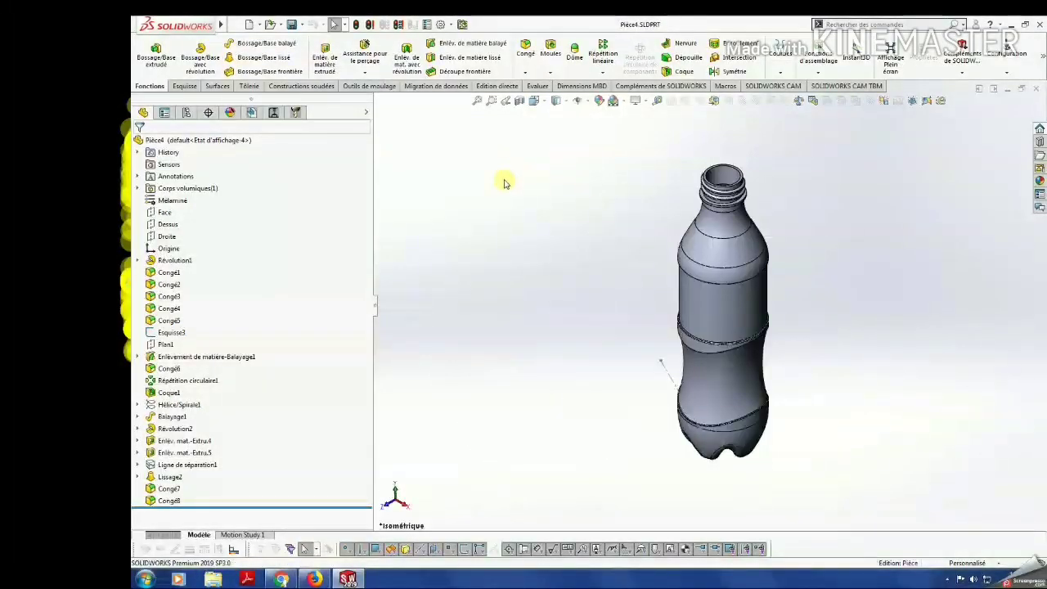
scroll(852, 324, down, 1)
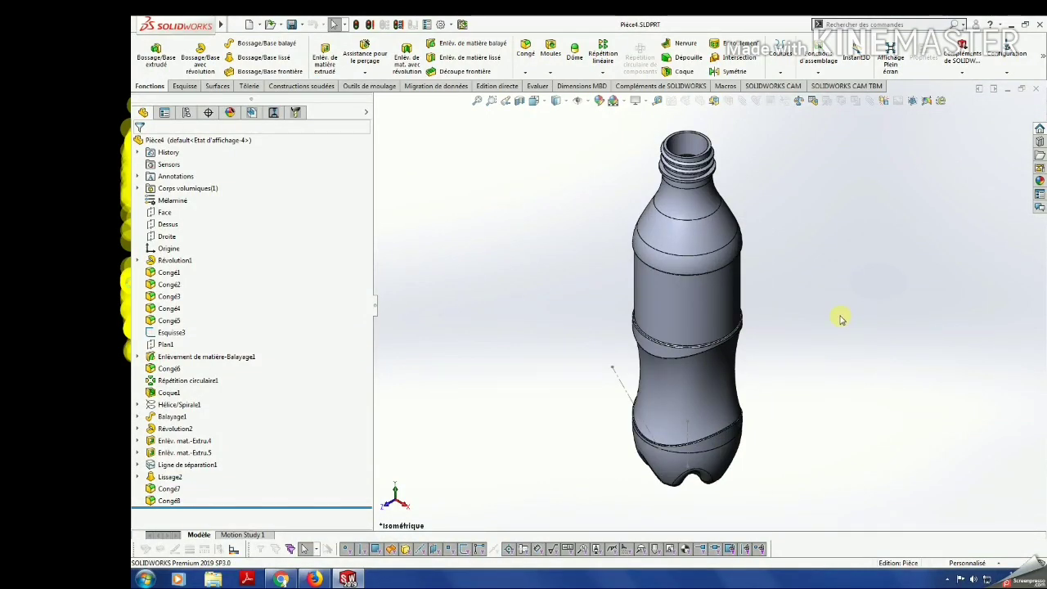
Select the shoulder face and browse the appearance library to Plastique > Plastique clair.
click(673, 237)
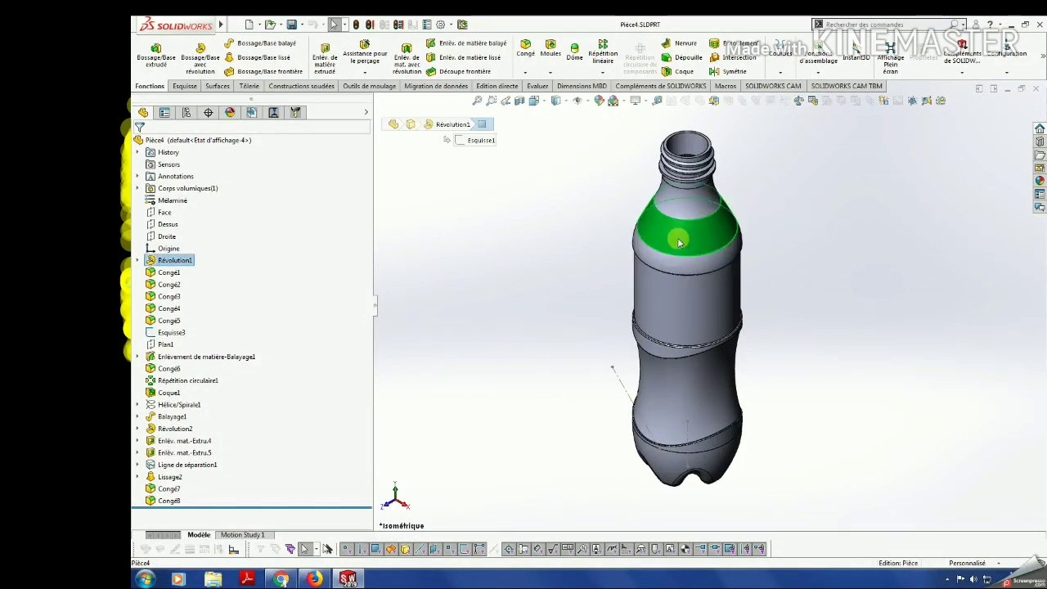
click(800, 190)
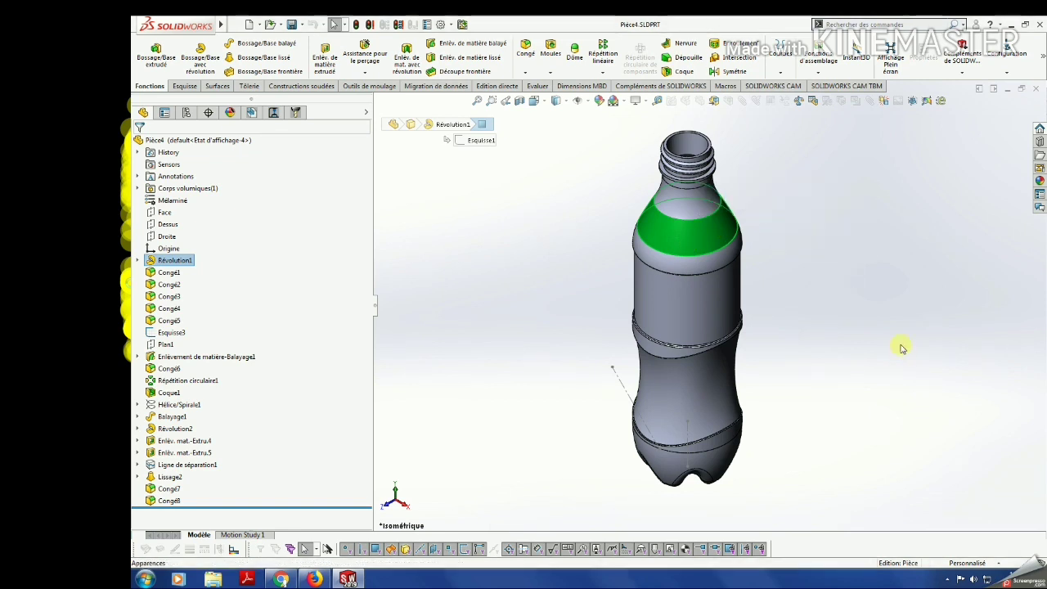
click(1040, 180)
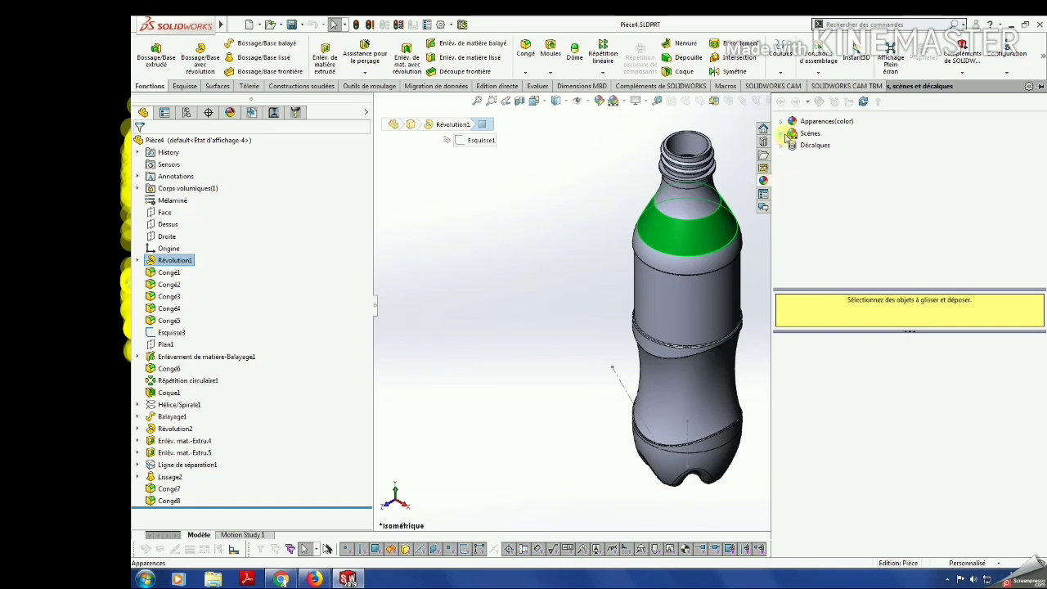
click(781, 122)
click(781, 121)
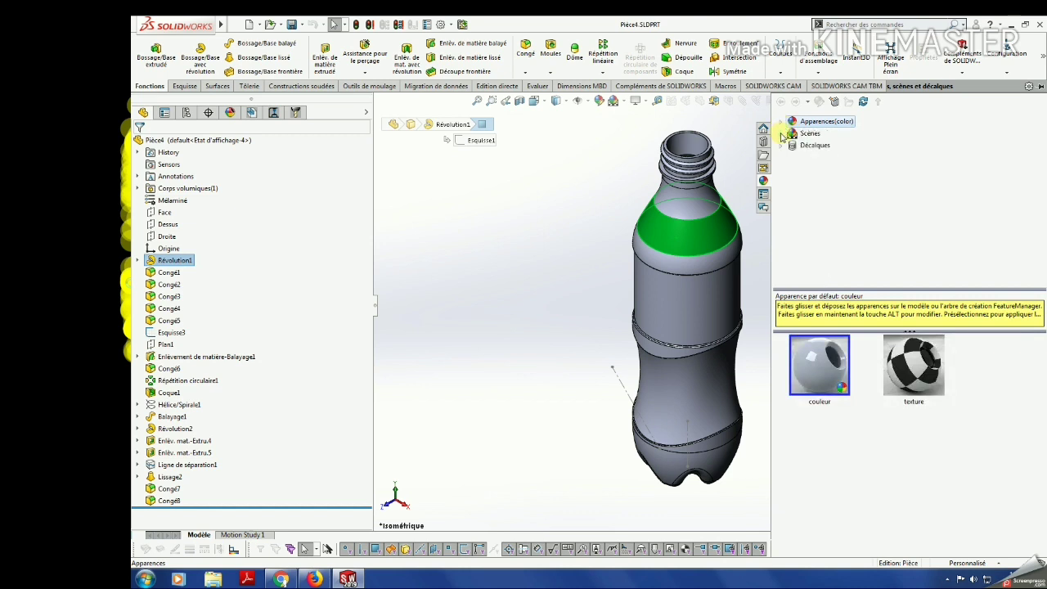
click(781, 122)
click(825, 134)
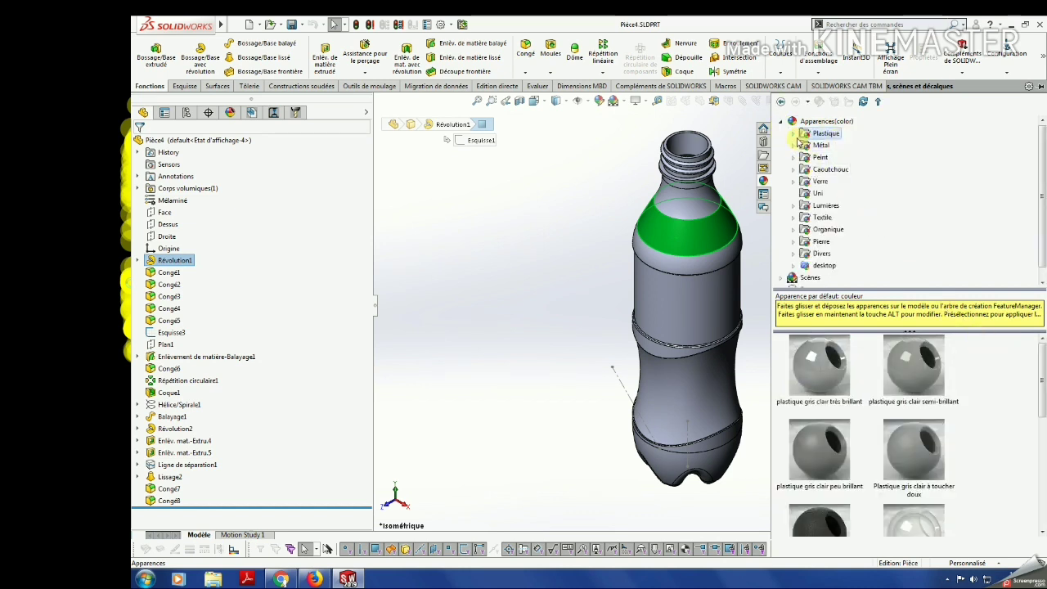
click(794, 134)
click(879, 211)
Drag two clear plastic appearances onto the bottle, applying each to the whole body.
drag(914, 364, 728, 319)
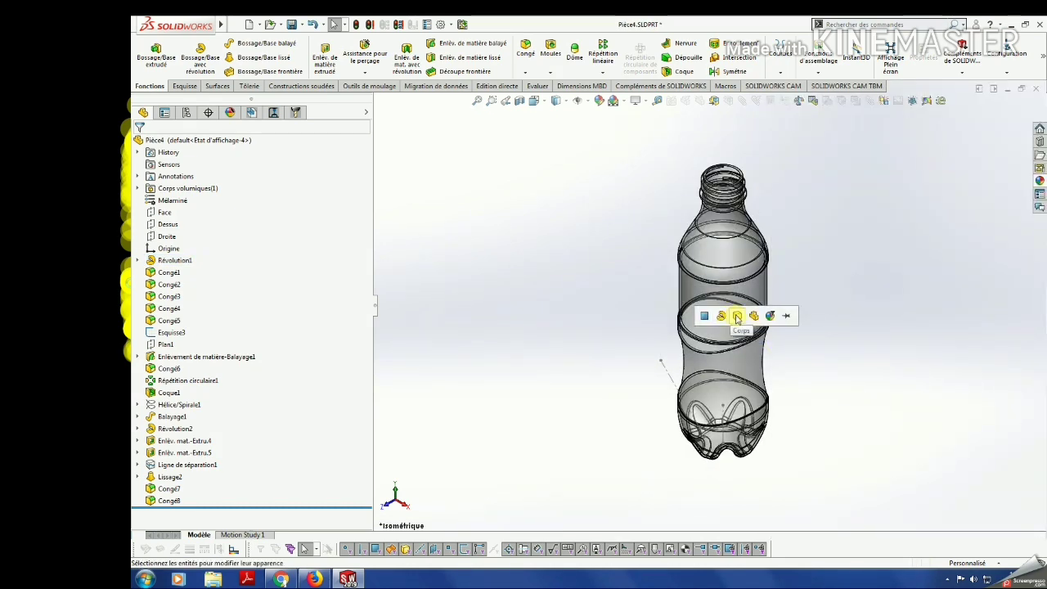
click(737, 318)
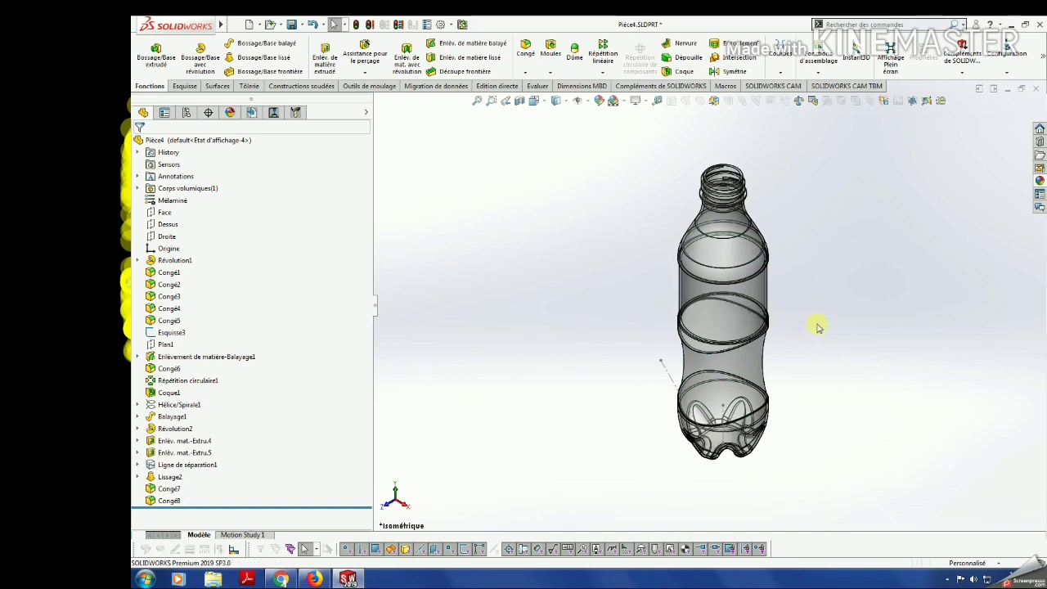
click(1040, 181)
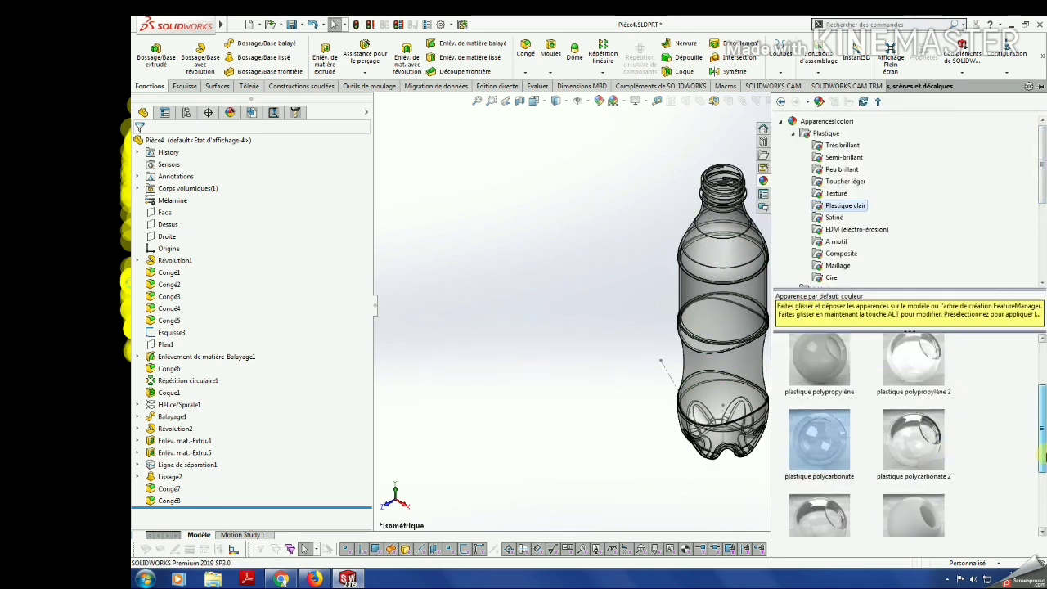
drag(914, 442, 730, 374)
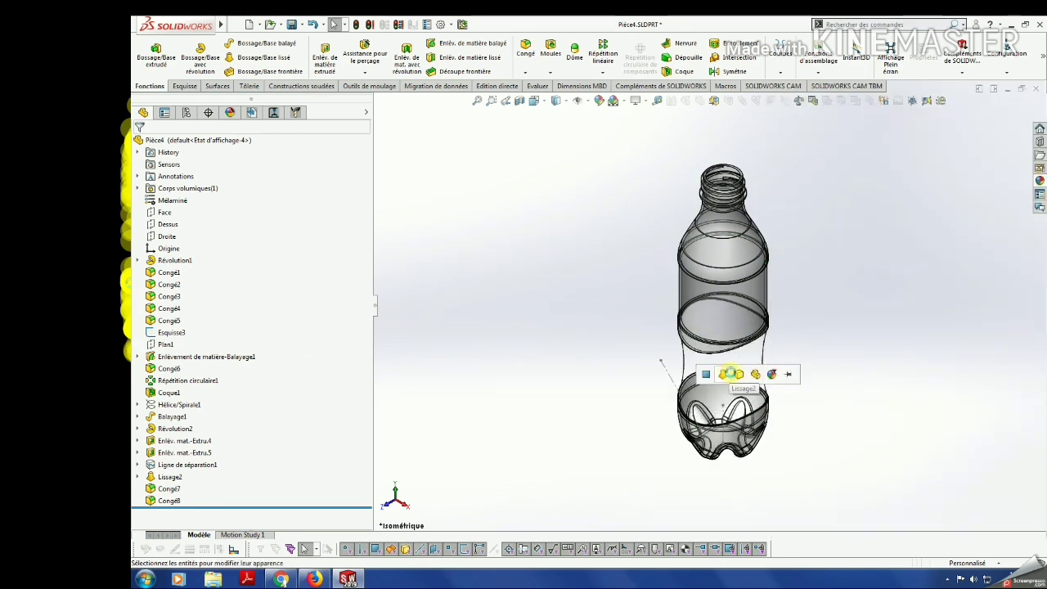
click(739, 375)
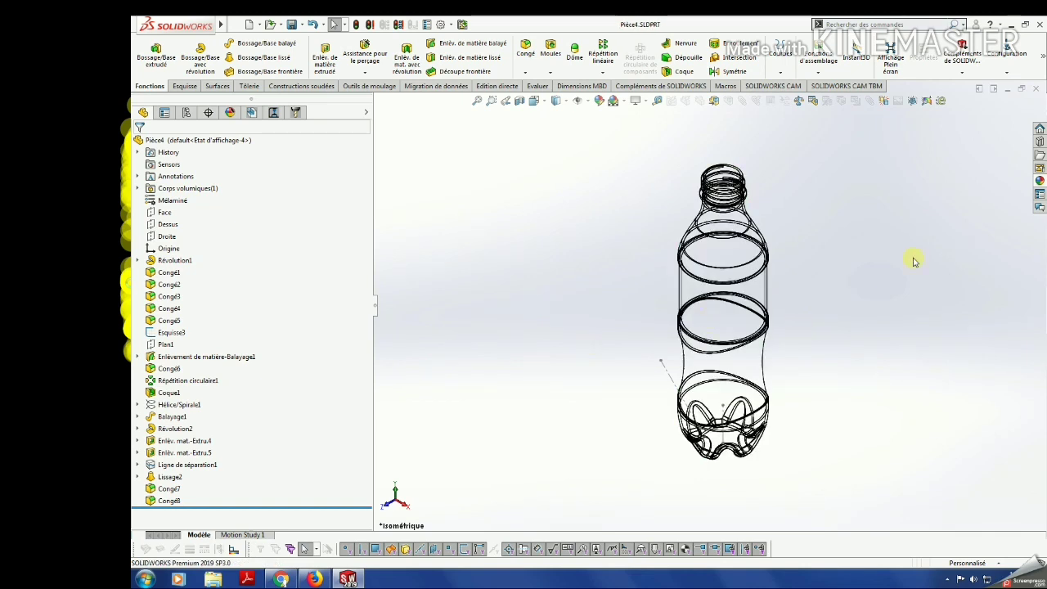
Reopen the appearances library and browse to the decal library.
click(1039, 183)
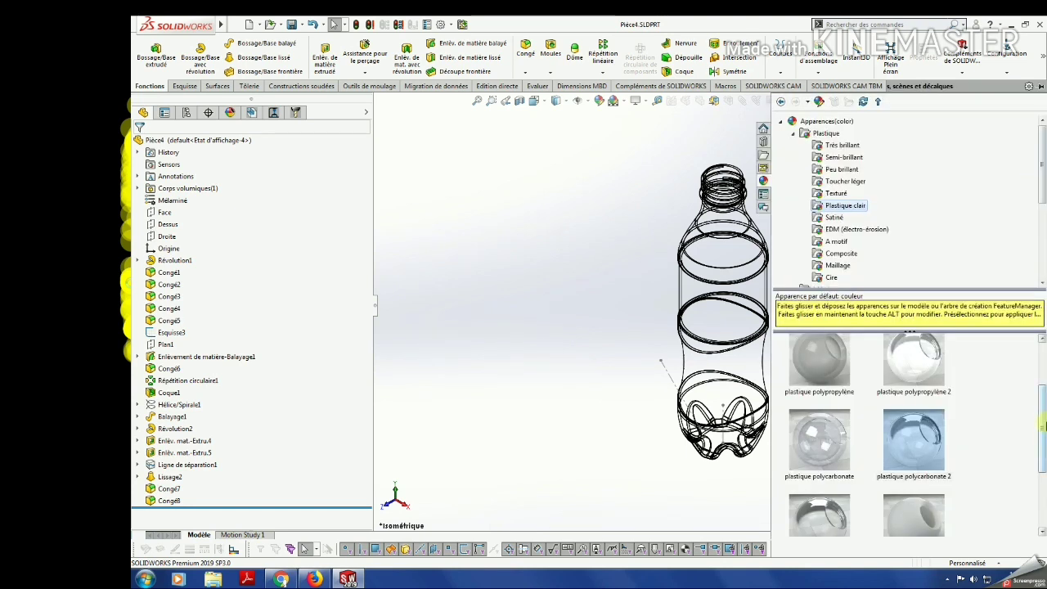
scroll(1044, 427, down, 1)
scroll(1044, 427, up, 1)
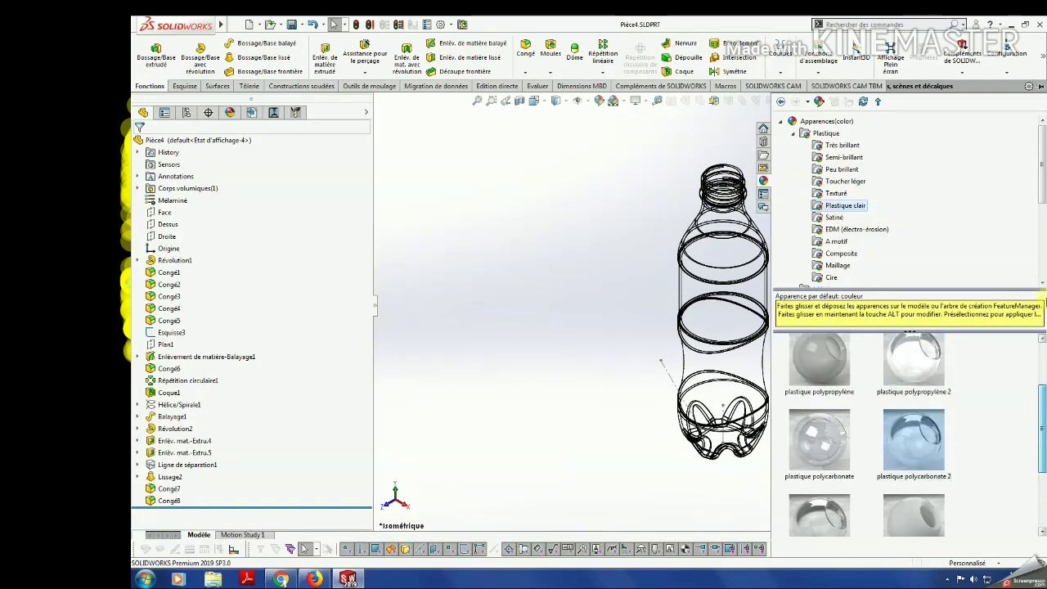
scroll(1039, 392, down, 2)
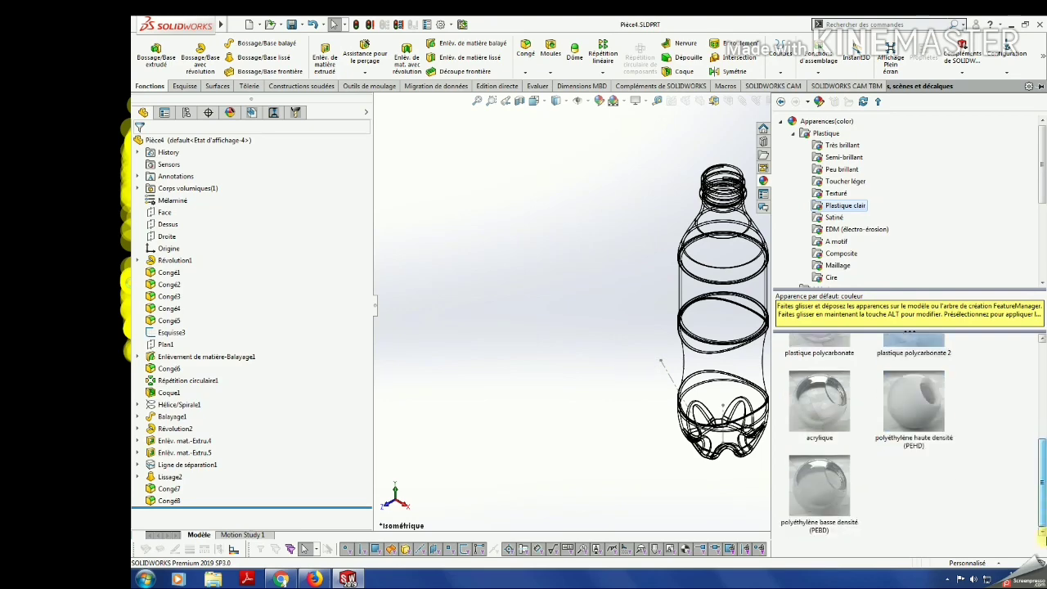
scroll(1039, 393, up, 3)
click(818, 263)
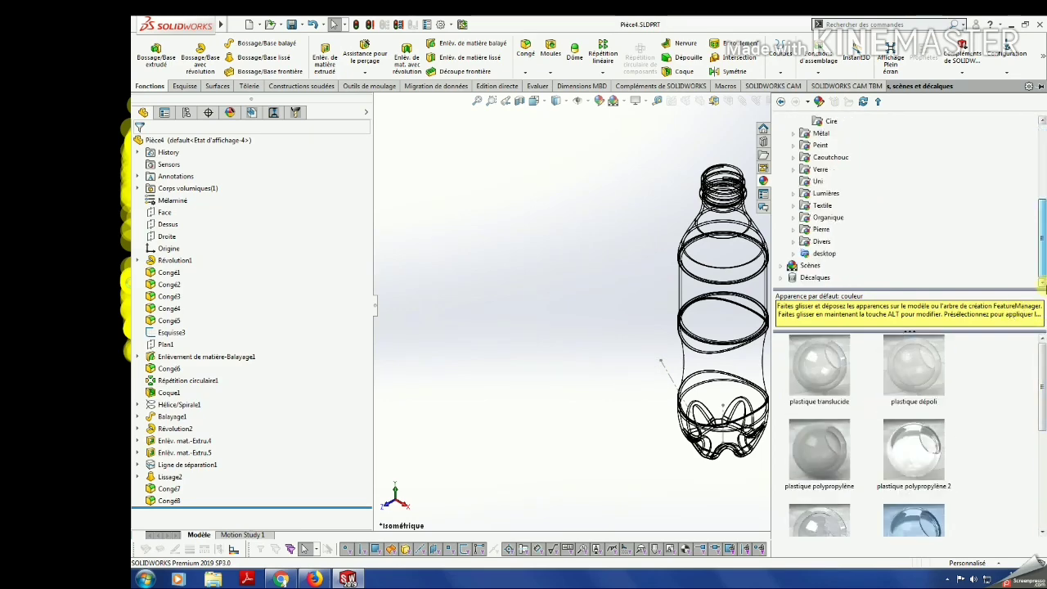
Select the label band face and load sdt.p2m from Desktop > Logo as its advanced appearance.
click(688, 296)
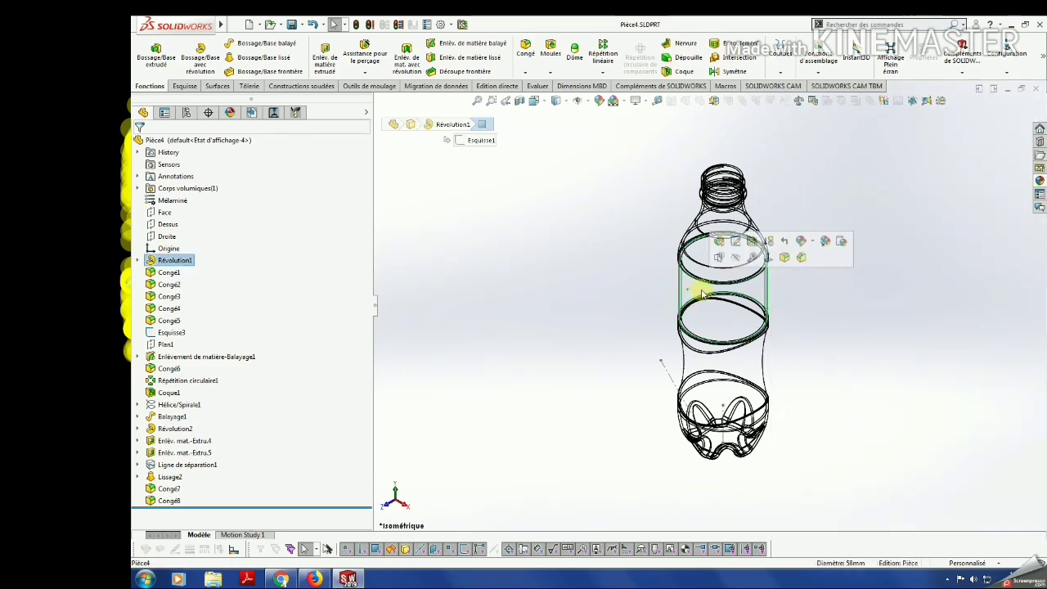
click(811, 242)
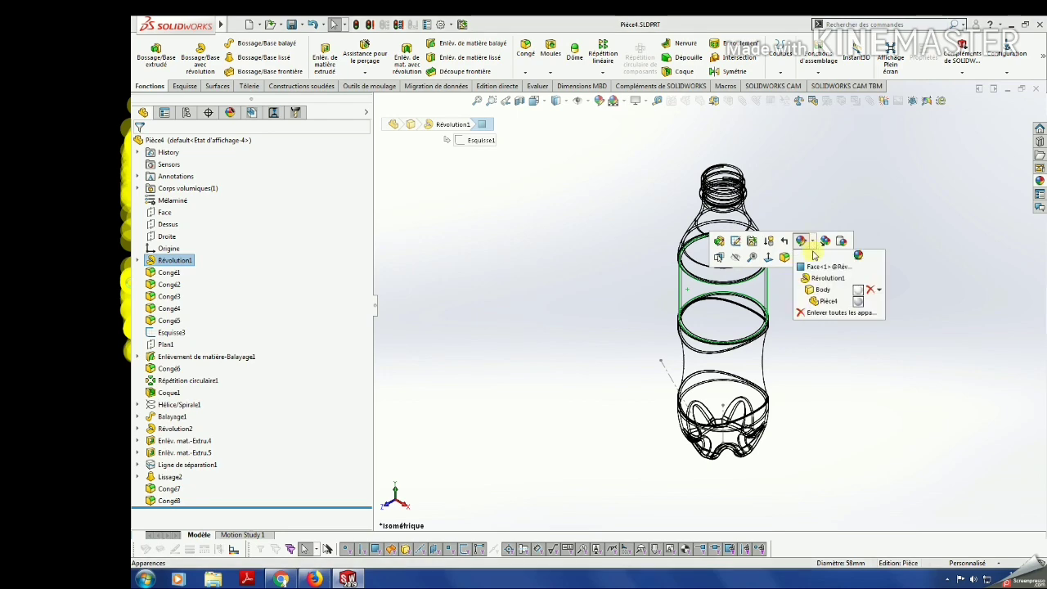
click(820, 266)
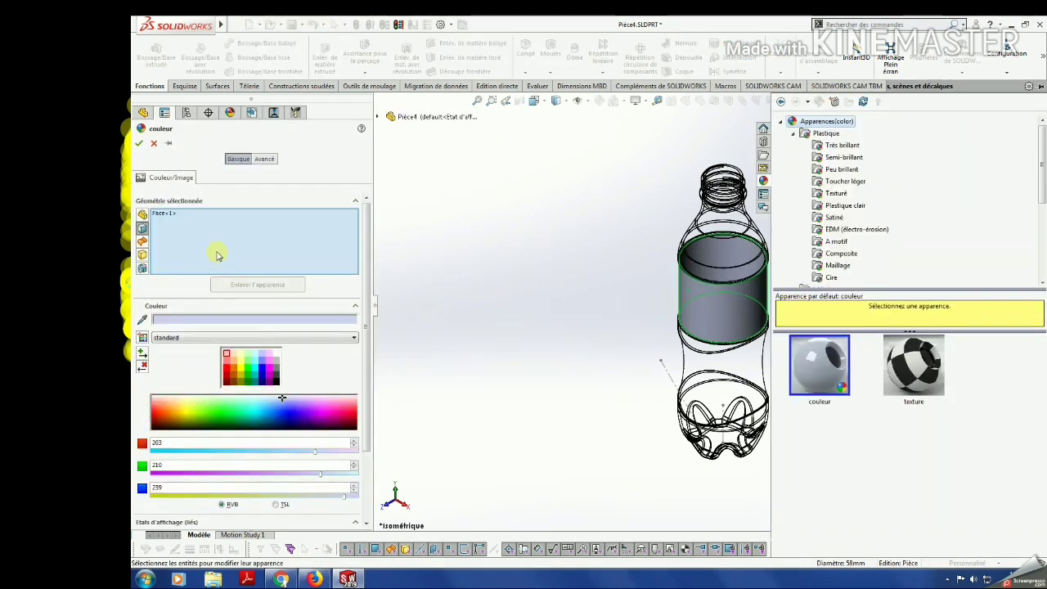
click(265, 160)
click(248, 352)
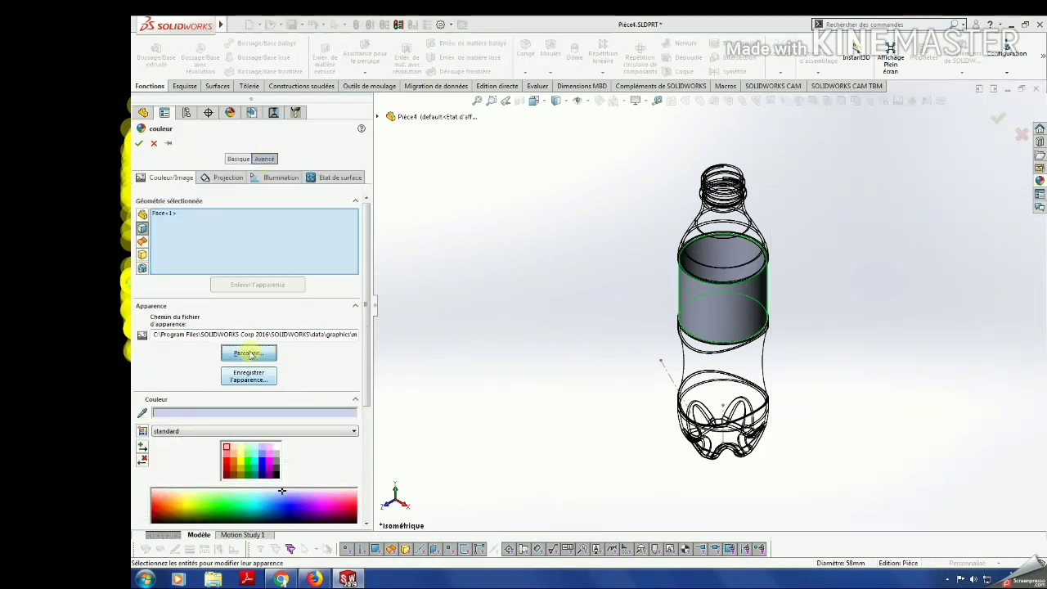
click(169, 91)
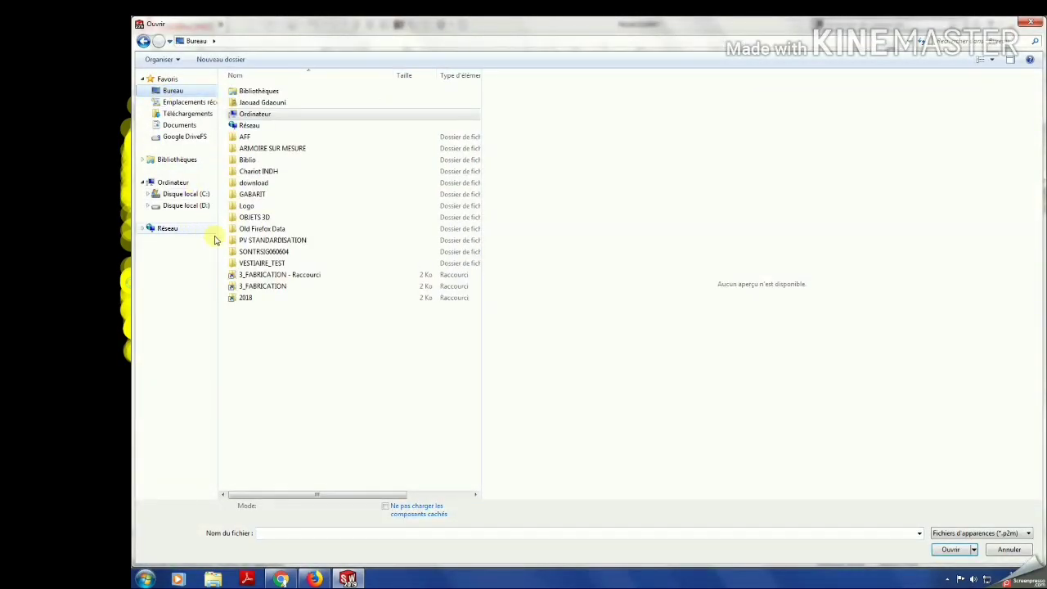
double_click(251, 209)
double_click(245, 91)
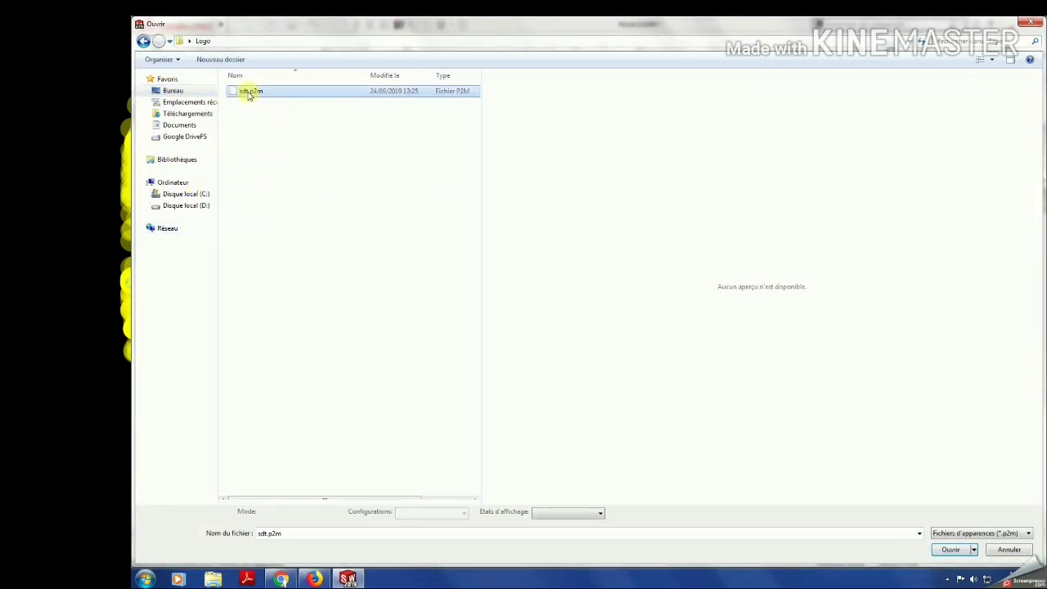
In the decal's projection settings, try fit-to-width/height and the vertical and horizontal flip options.
click(229, 177)
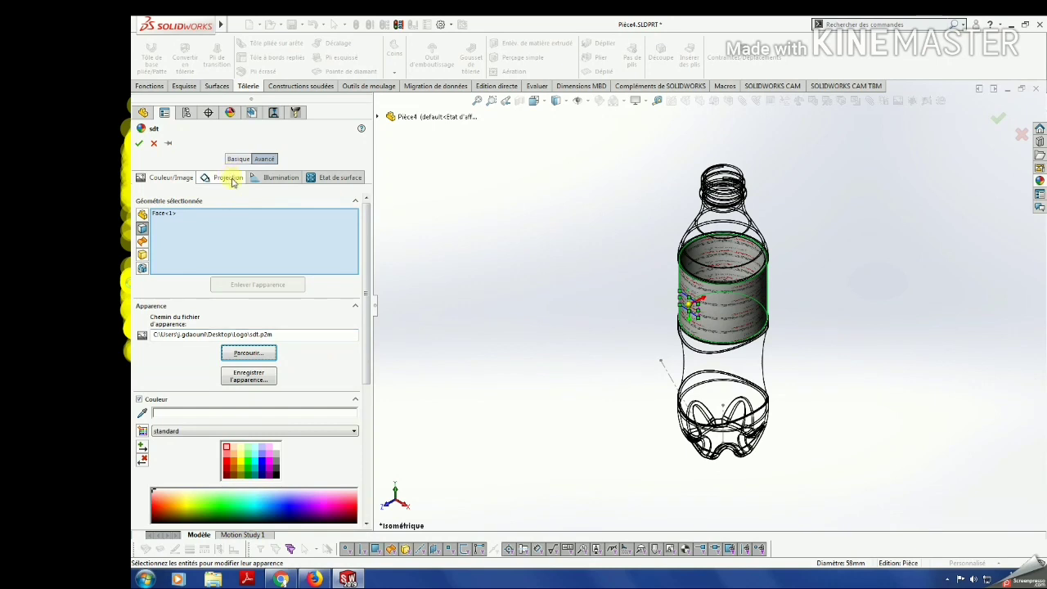
scroll(357, 327, down, 3)
scroll(360, 350, down, 1)
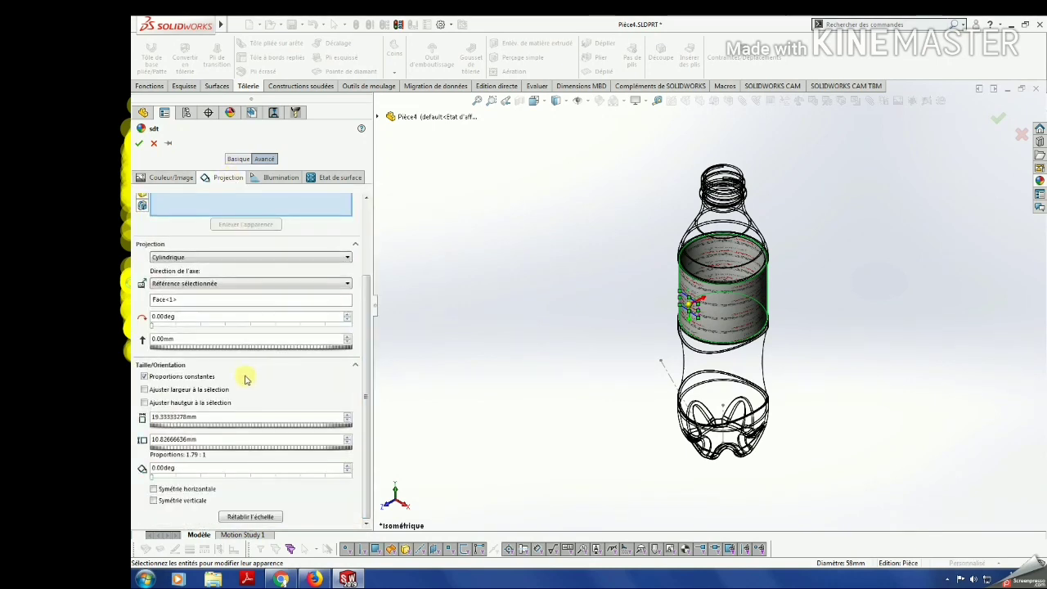
click(164, 390)
click(172, 402)
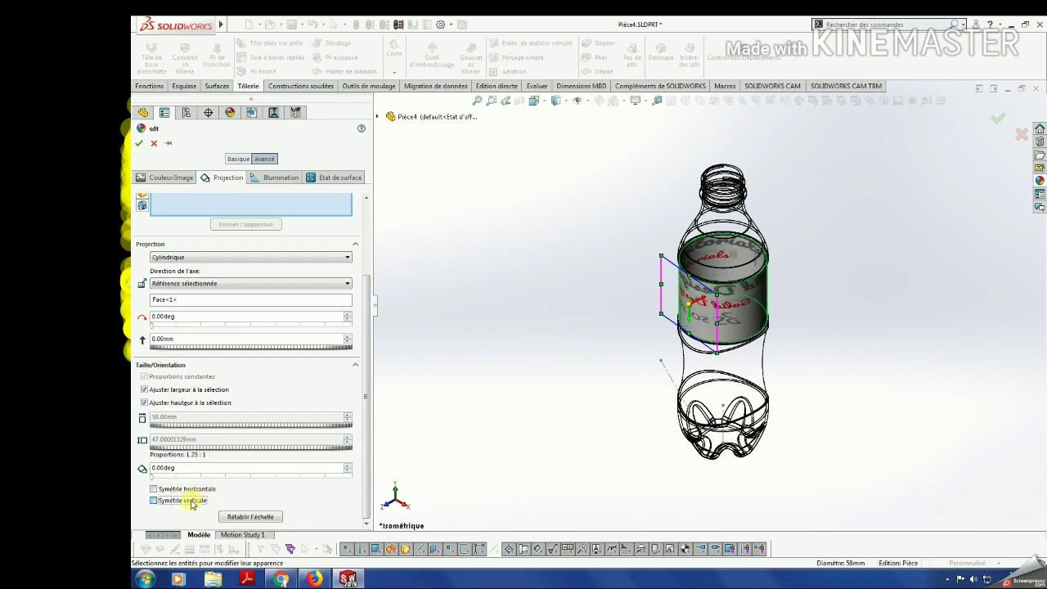
click(185, 501)
click(191, 502)
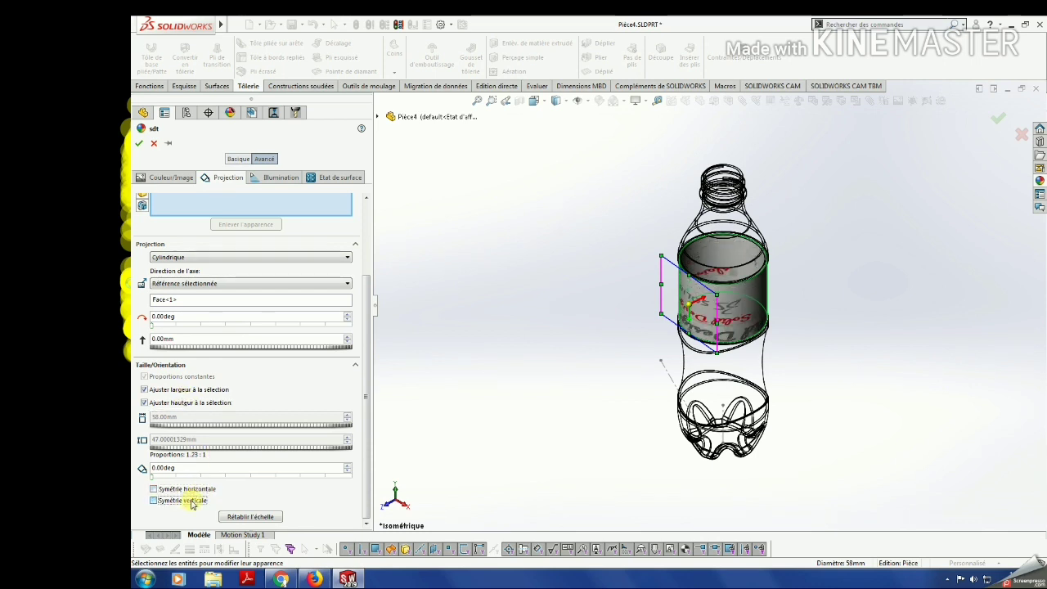
click(185, 489)
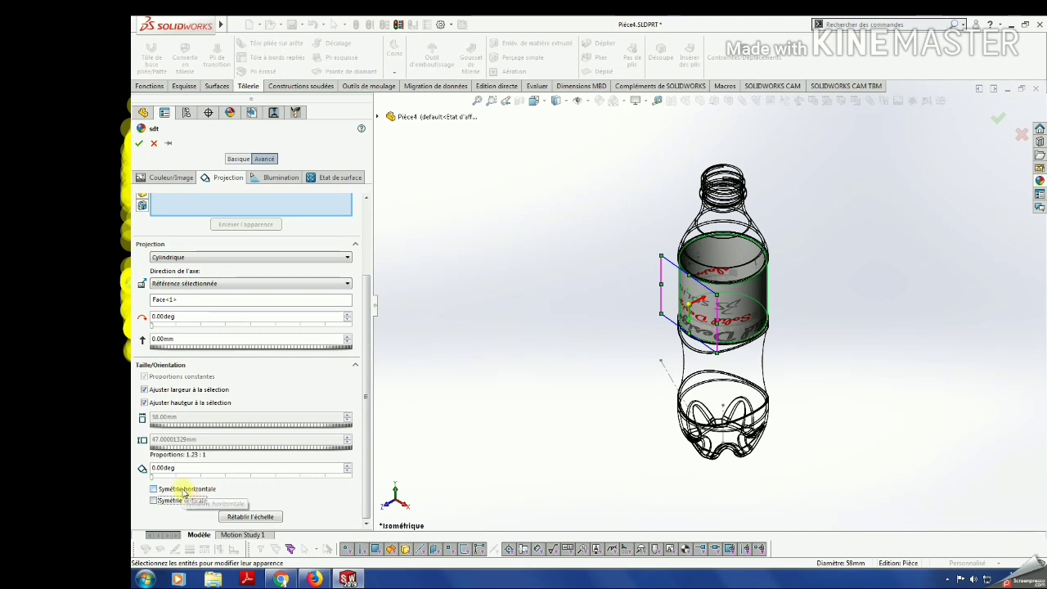
click(185, 490)
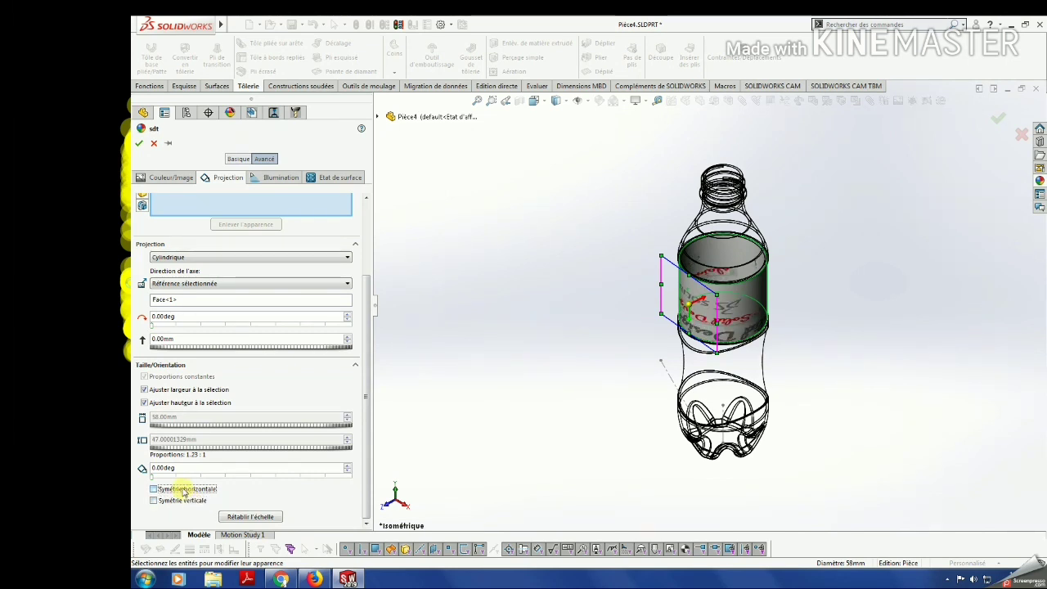
Rotate the label decal through trial angles 18, 90 and 135 to a final 180 degrees.
click(347, 466)
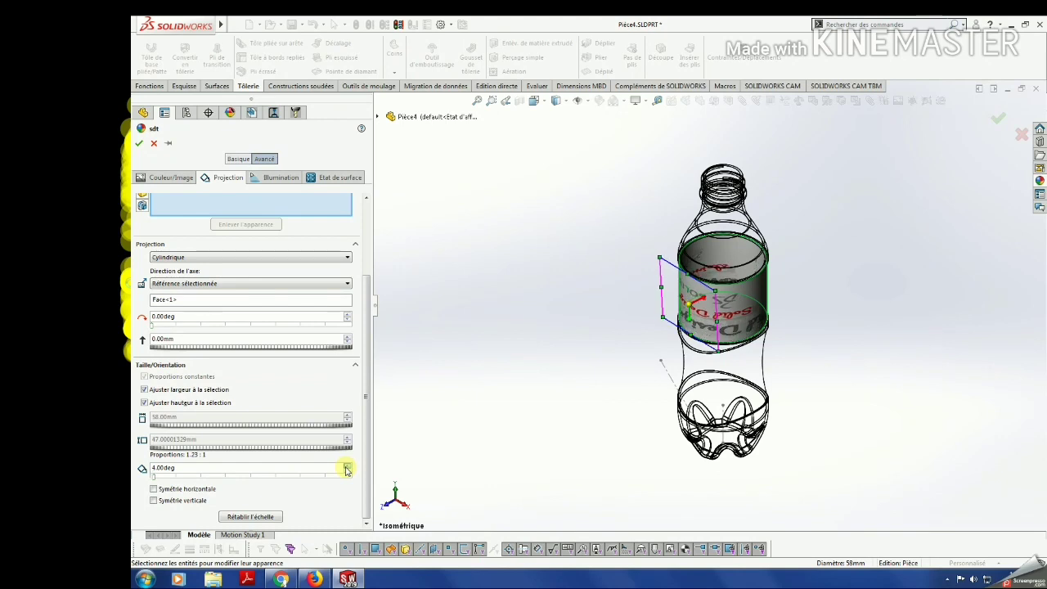
double_click(159, 468)
text(180)
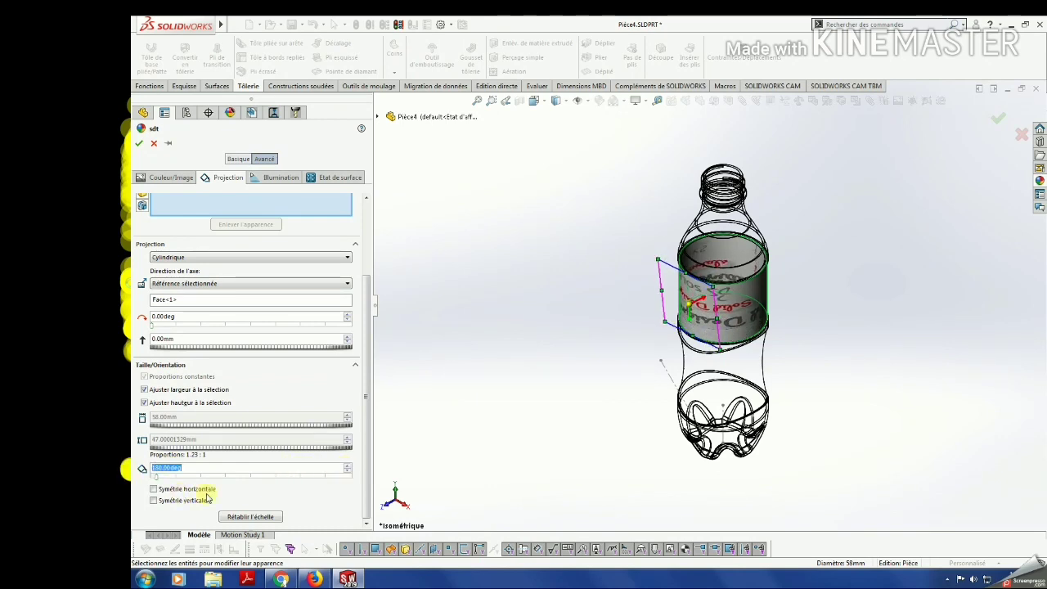
click(207, 499)
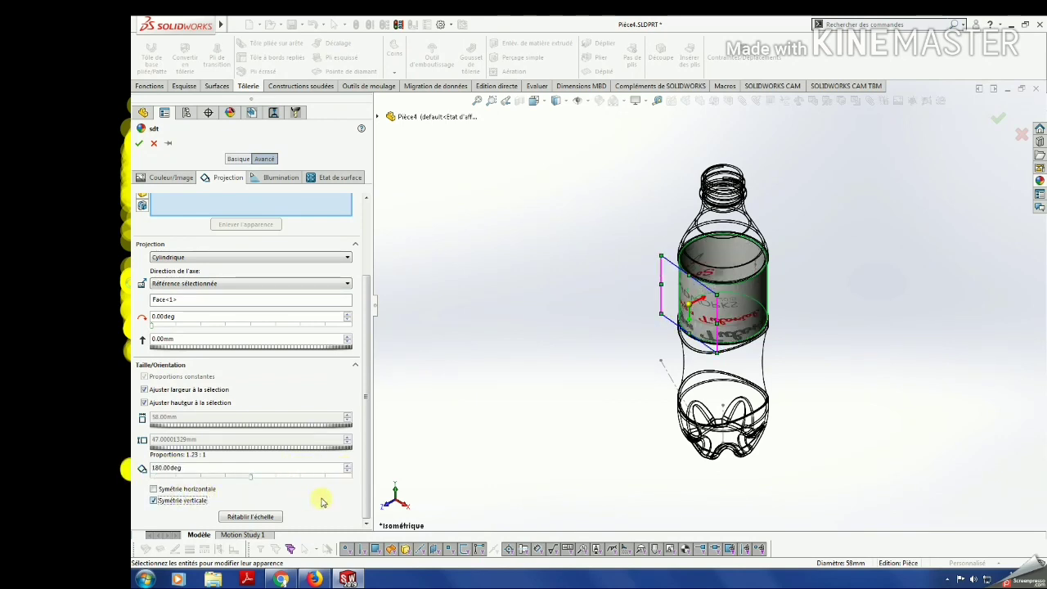
drag(211, 469, 133, 469)
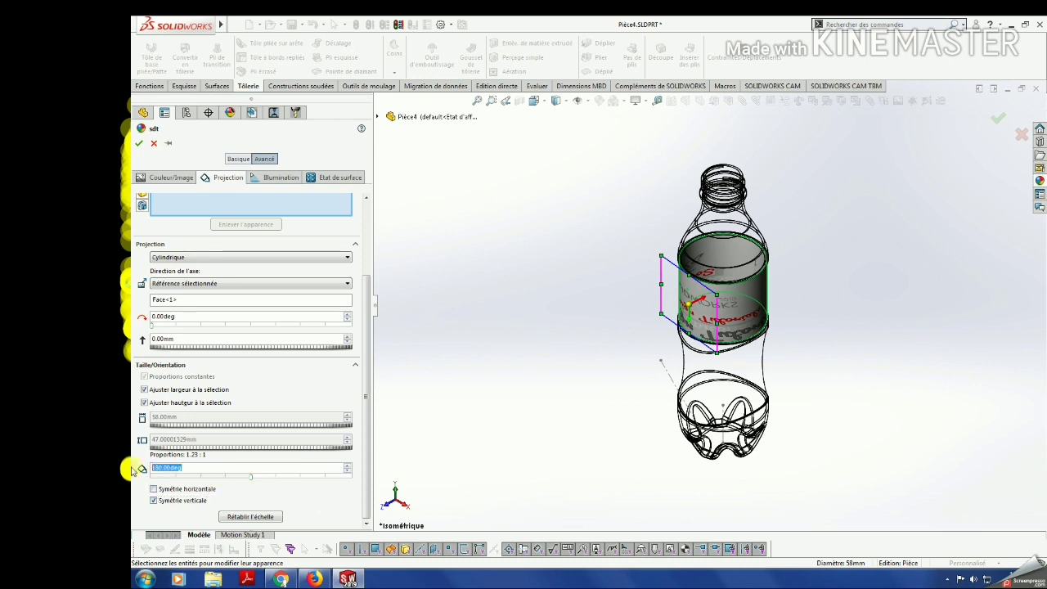
text(9)
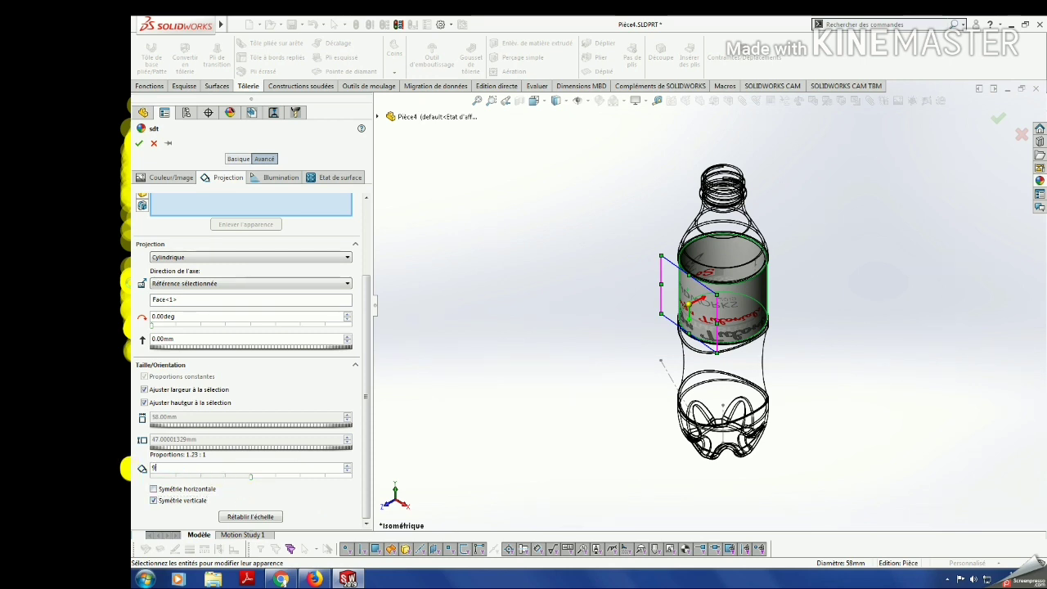
text(0.00deg)
click(211, 495)
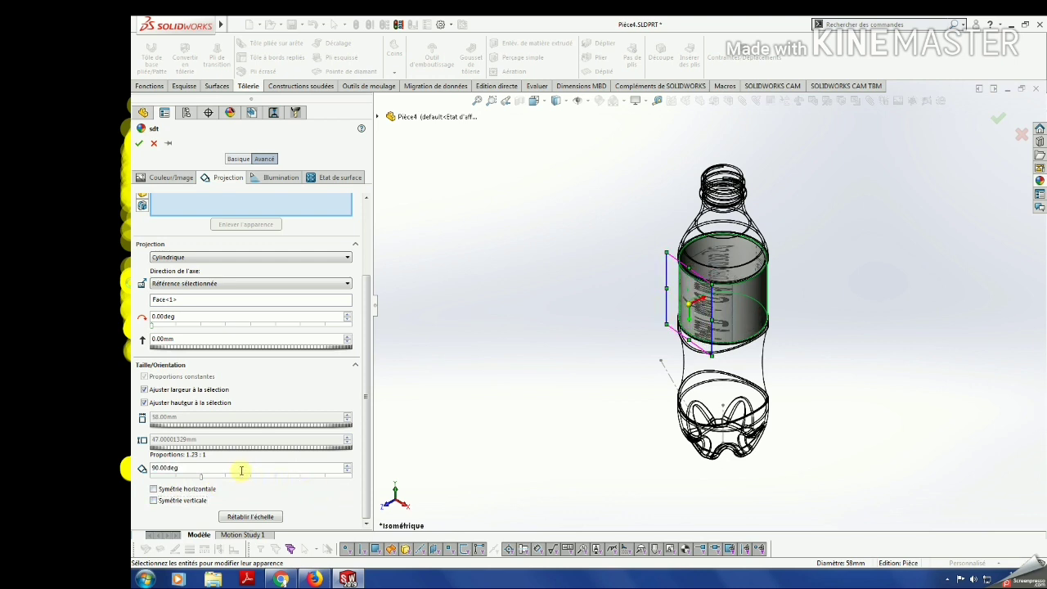
text(135)
key(Return)
click(307, 500)
text(+)
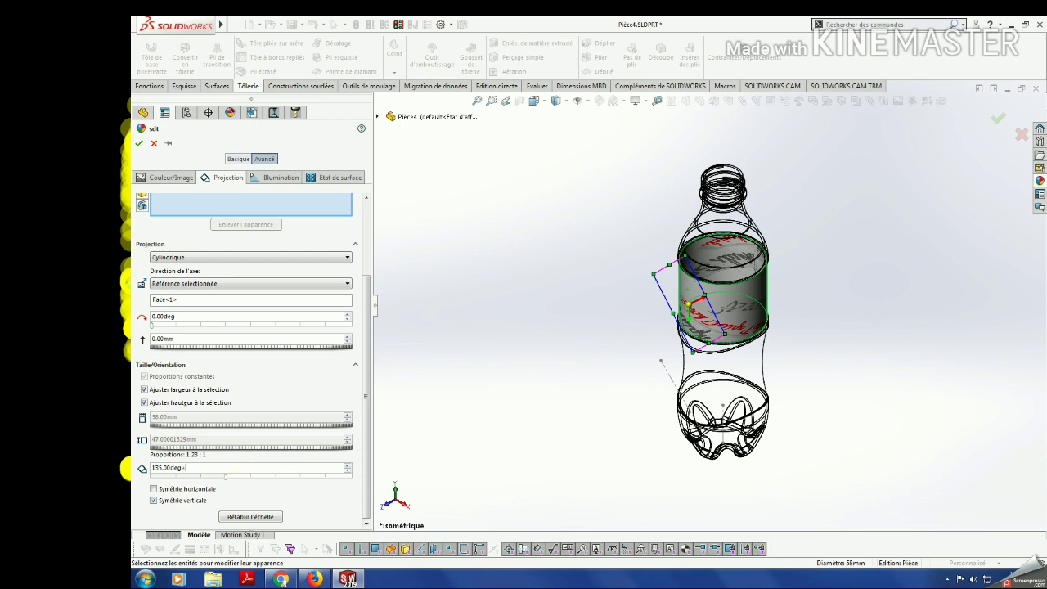
text(5)
key(Return)
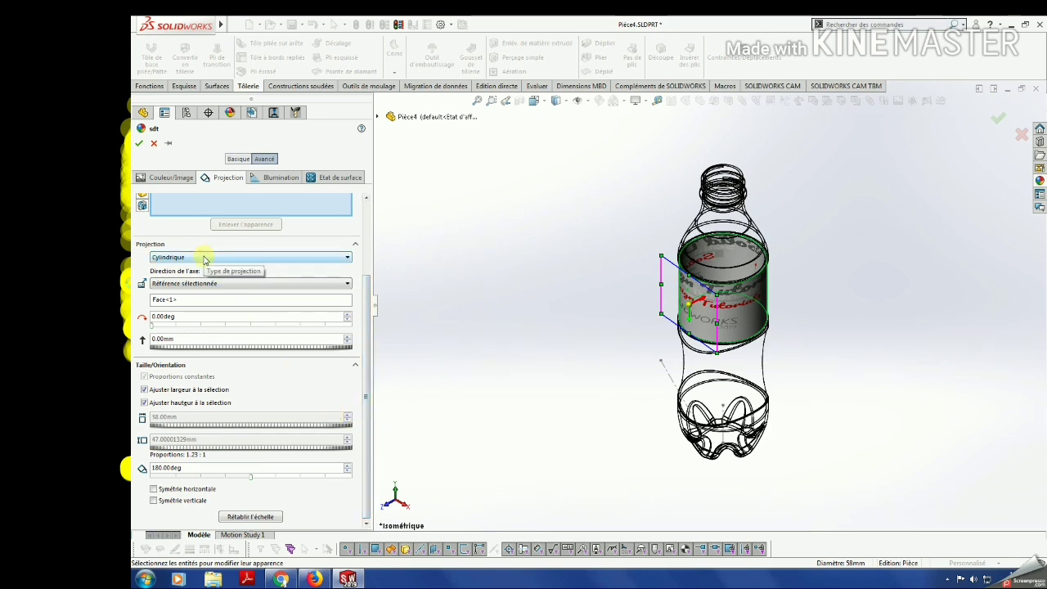
Reset the label's scale, drag it to about 60 × 49 mm around the bottle, and accept the decal.
click(260, 516)
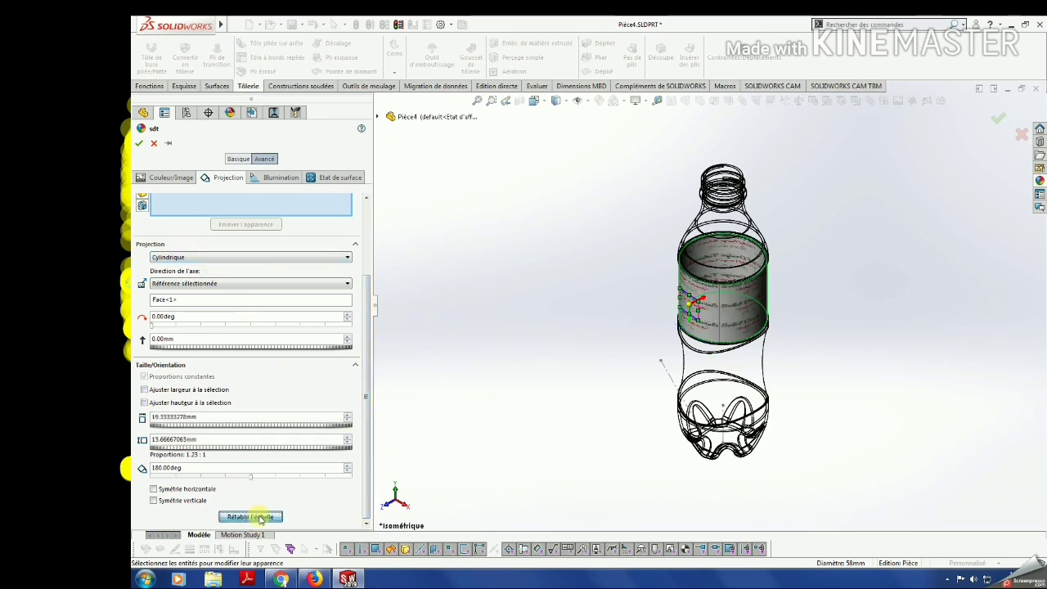
scroll(697, 321, down, 3)
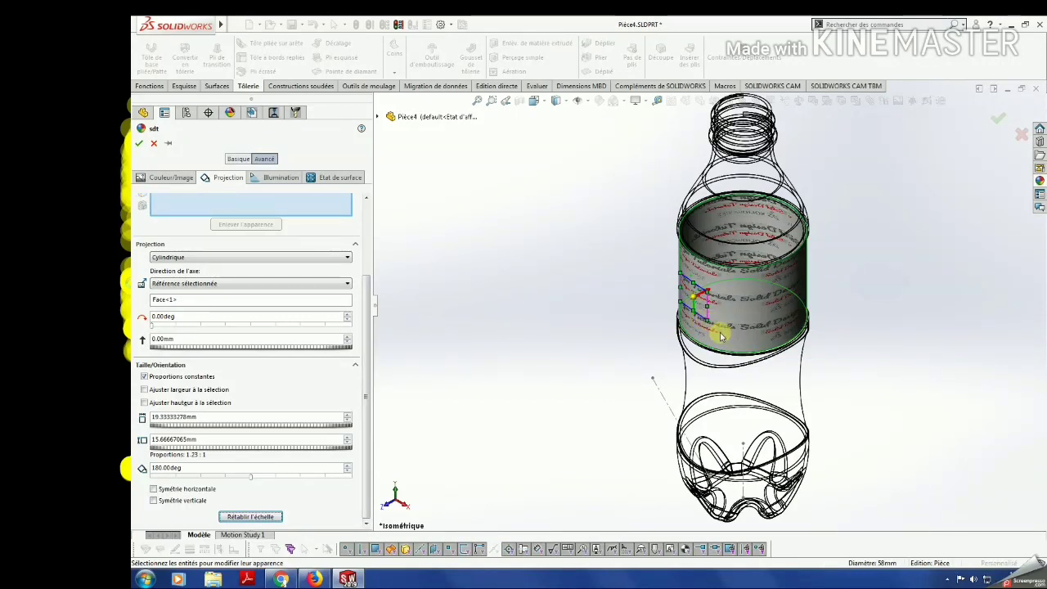
mouse_move(710, 325)
mouse_down()
mouse_move(740, 350)
mouse_move(795, 351)
mouse_move(717, 352)
mouse_move(736, 353)
mouse_up()
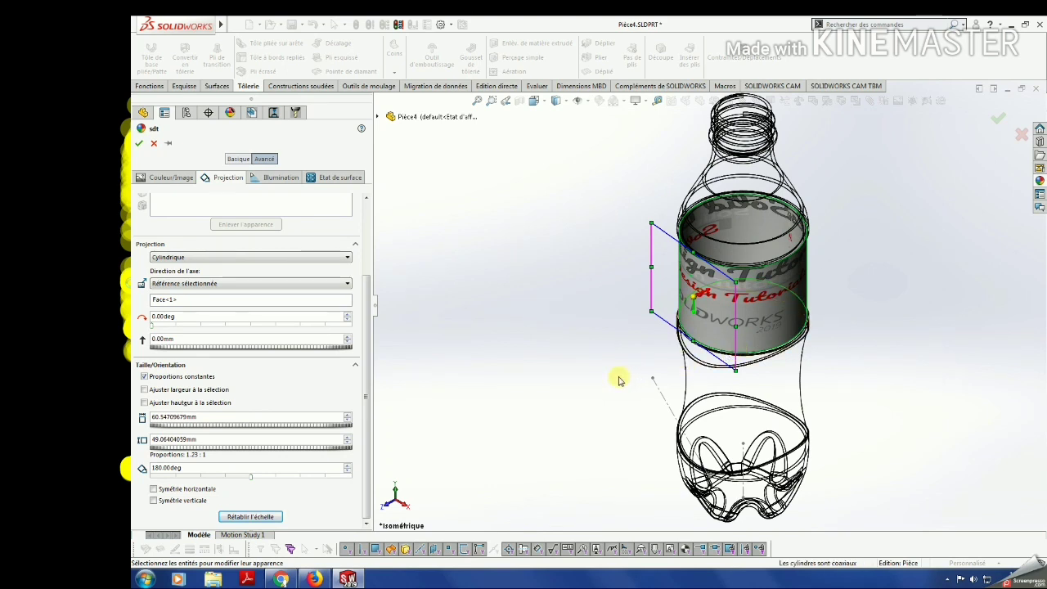
mouse_move(736, 370)
mouse_down()
mouse_move(703, 367)
mouse_move(724, 365)
mouse_up()
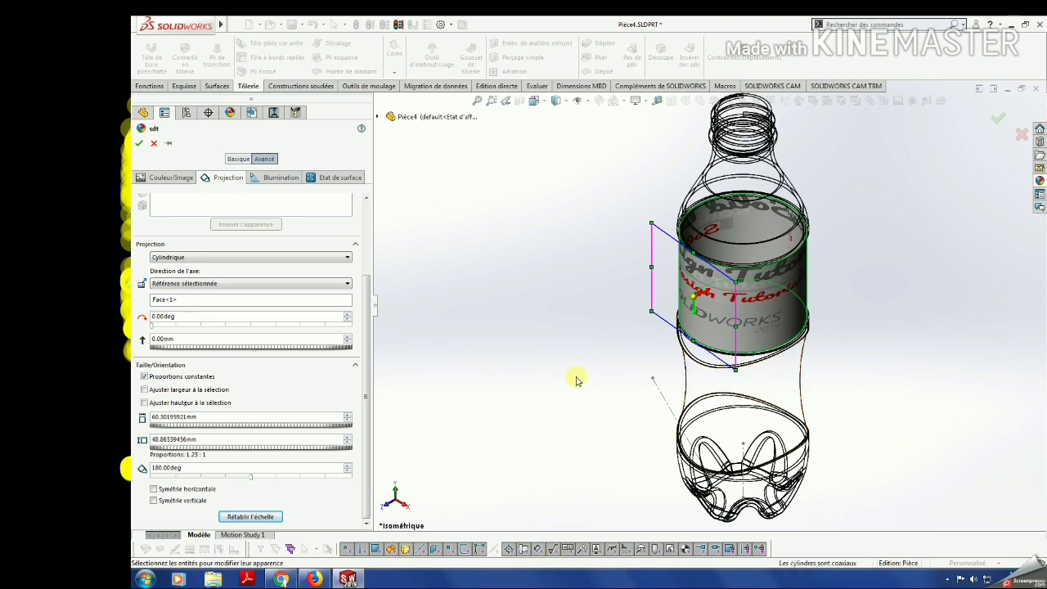
click(139, 143)
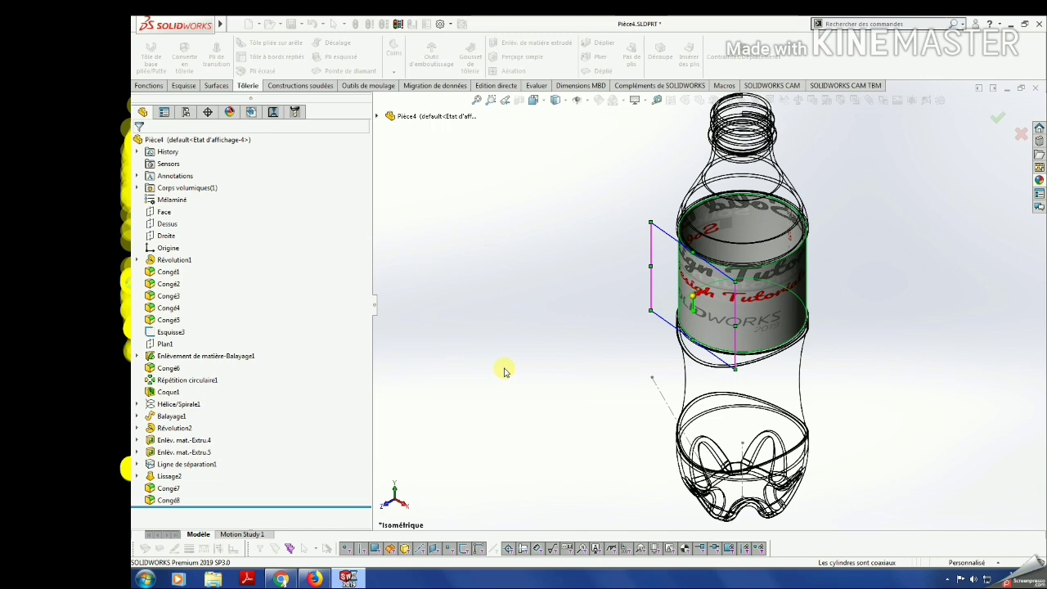
End the active command, open Hide/Show Items, and zoom out on the labelled bottle.
key(Escape)
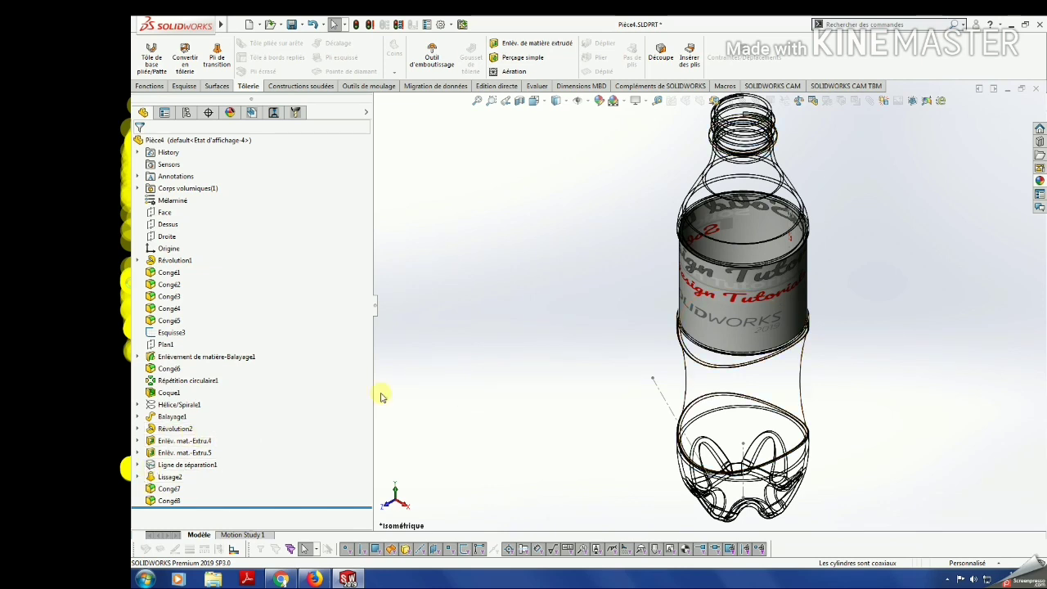
click(584, 99)
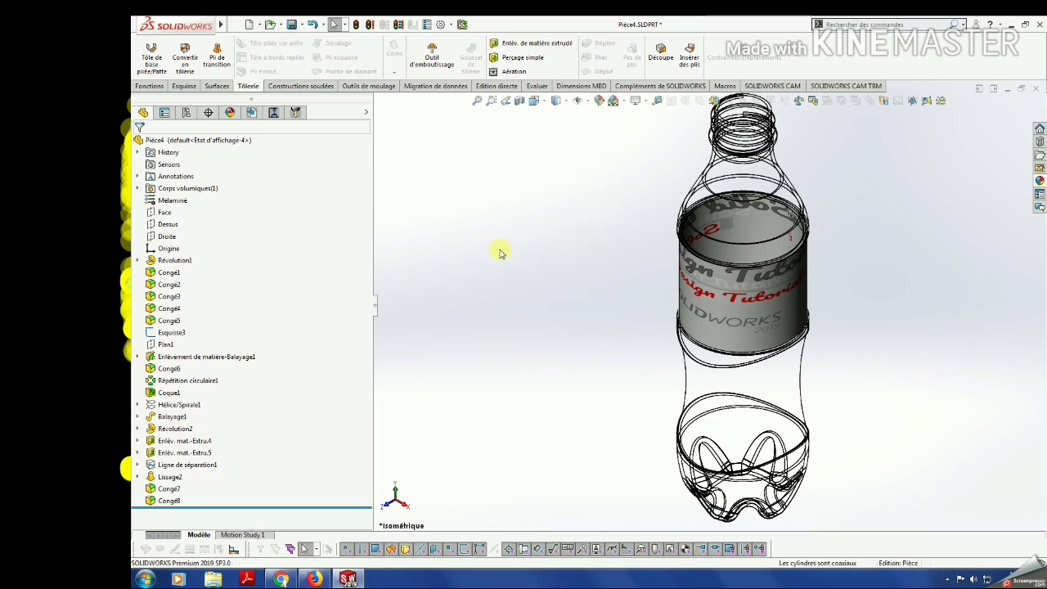
scroll(503, 254, down, 3)
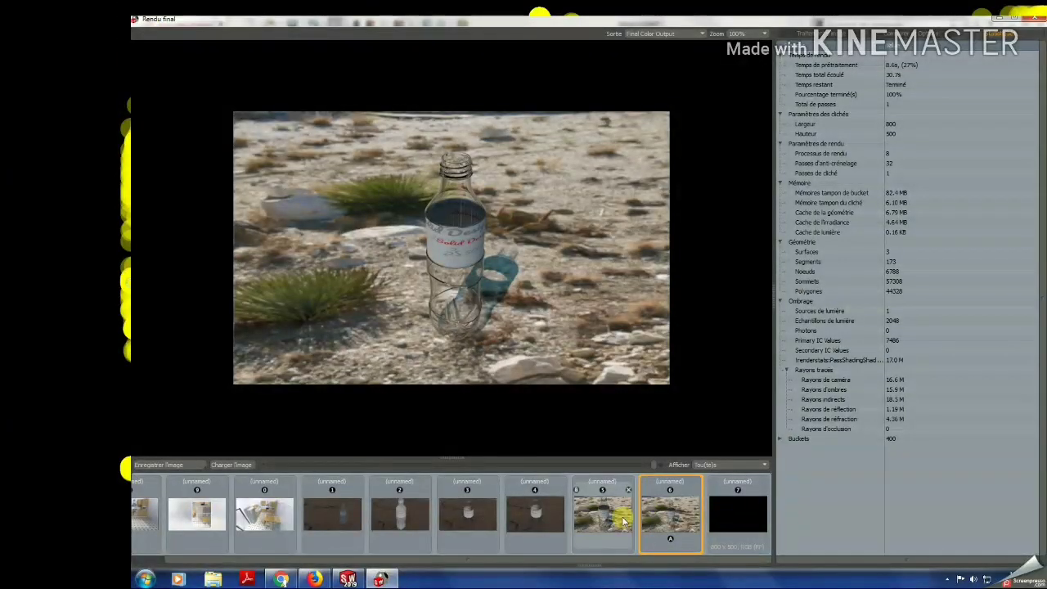
Choose the closer rocky-ground render and save it as a JPEG to the Desktop.
click(624, 520)
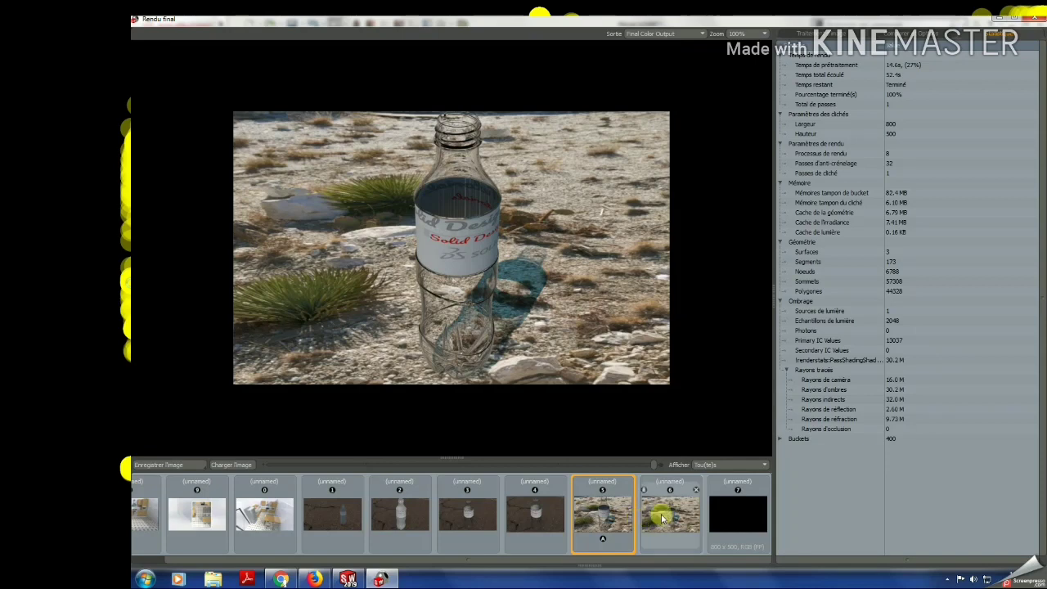
click(663, 517)
click(617, 517)
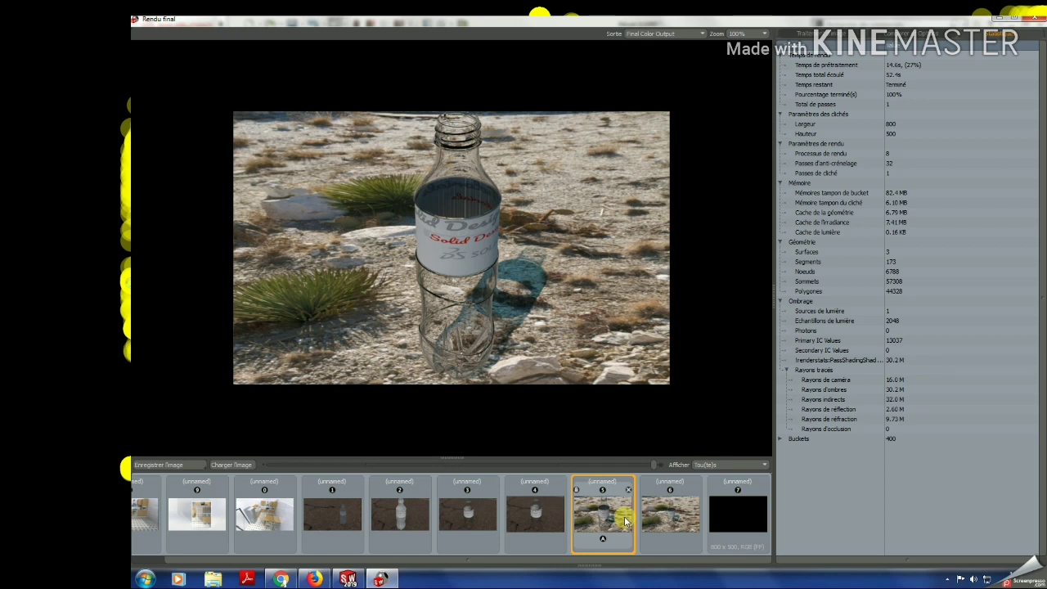
click(170, 465)
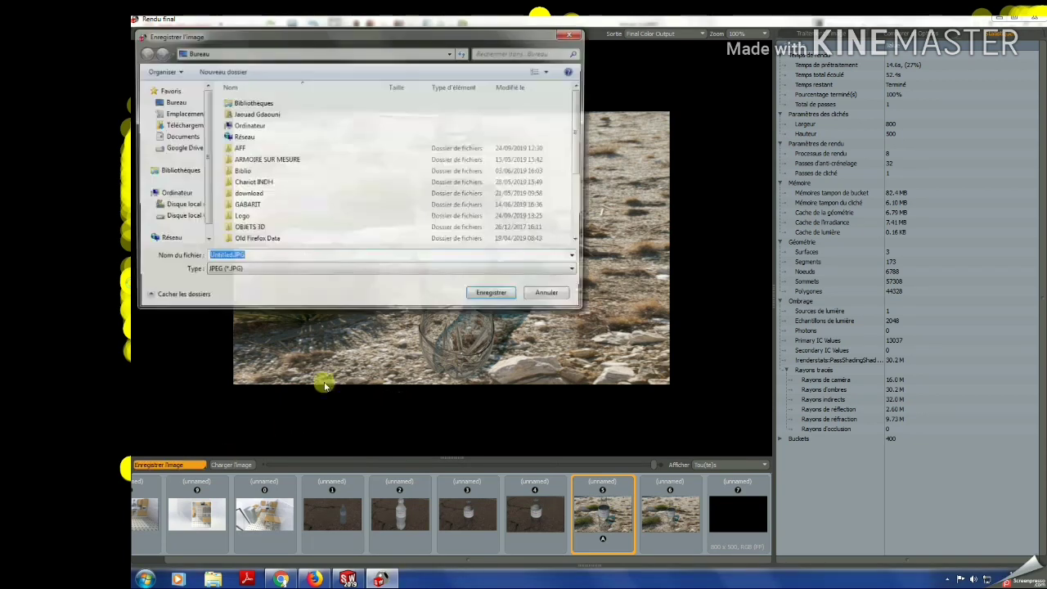
click(168, 102)
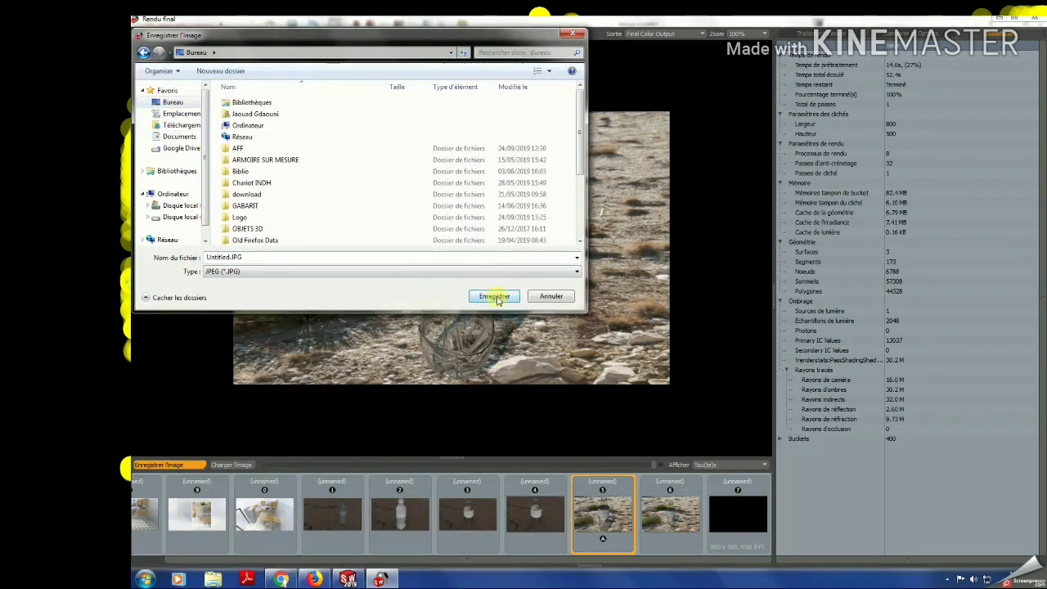